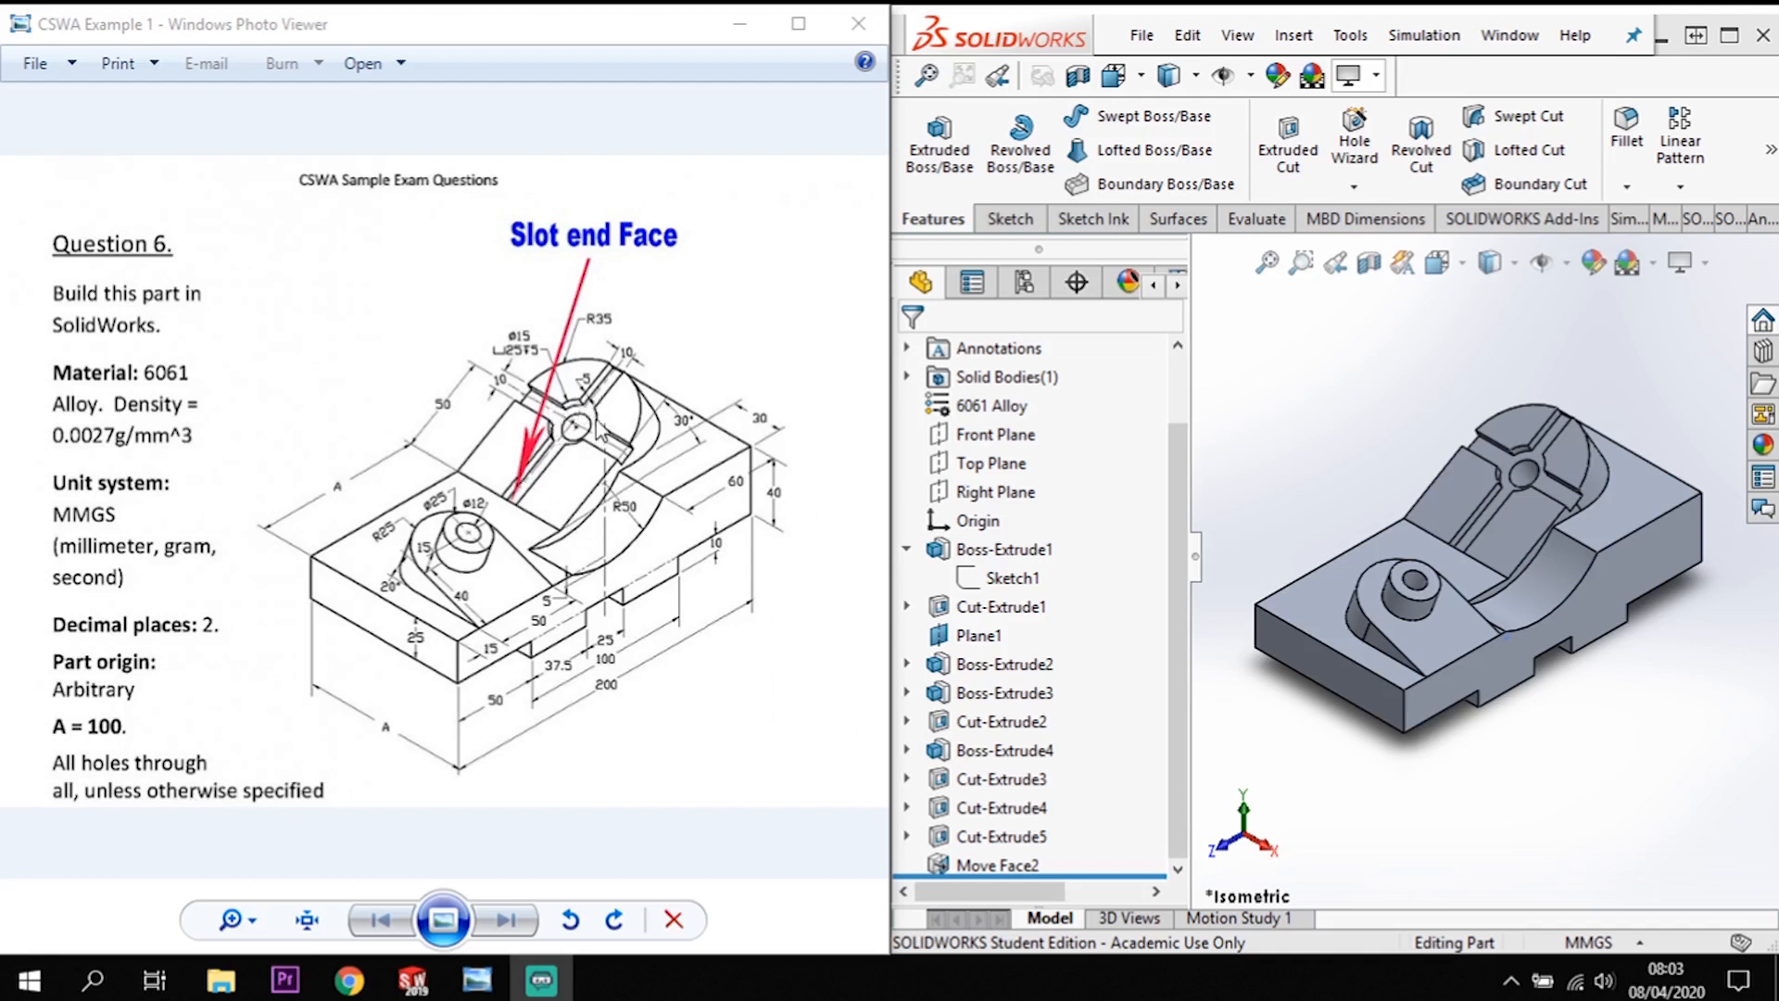
click(648, 533)
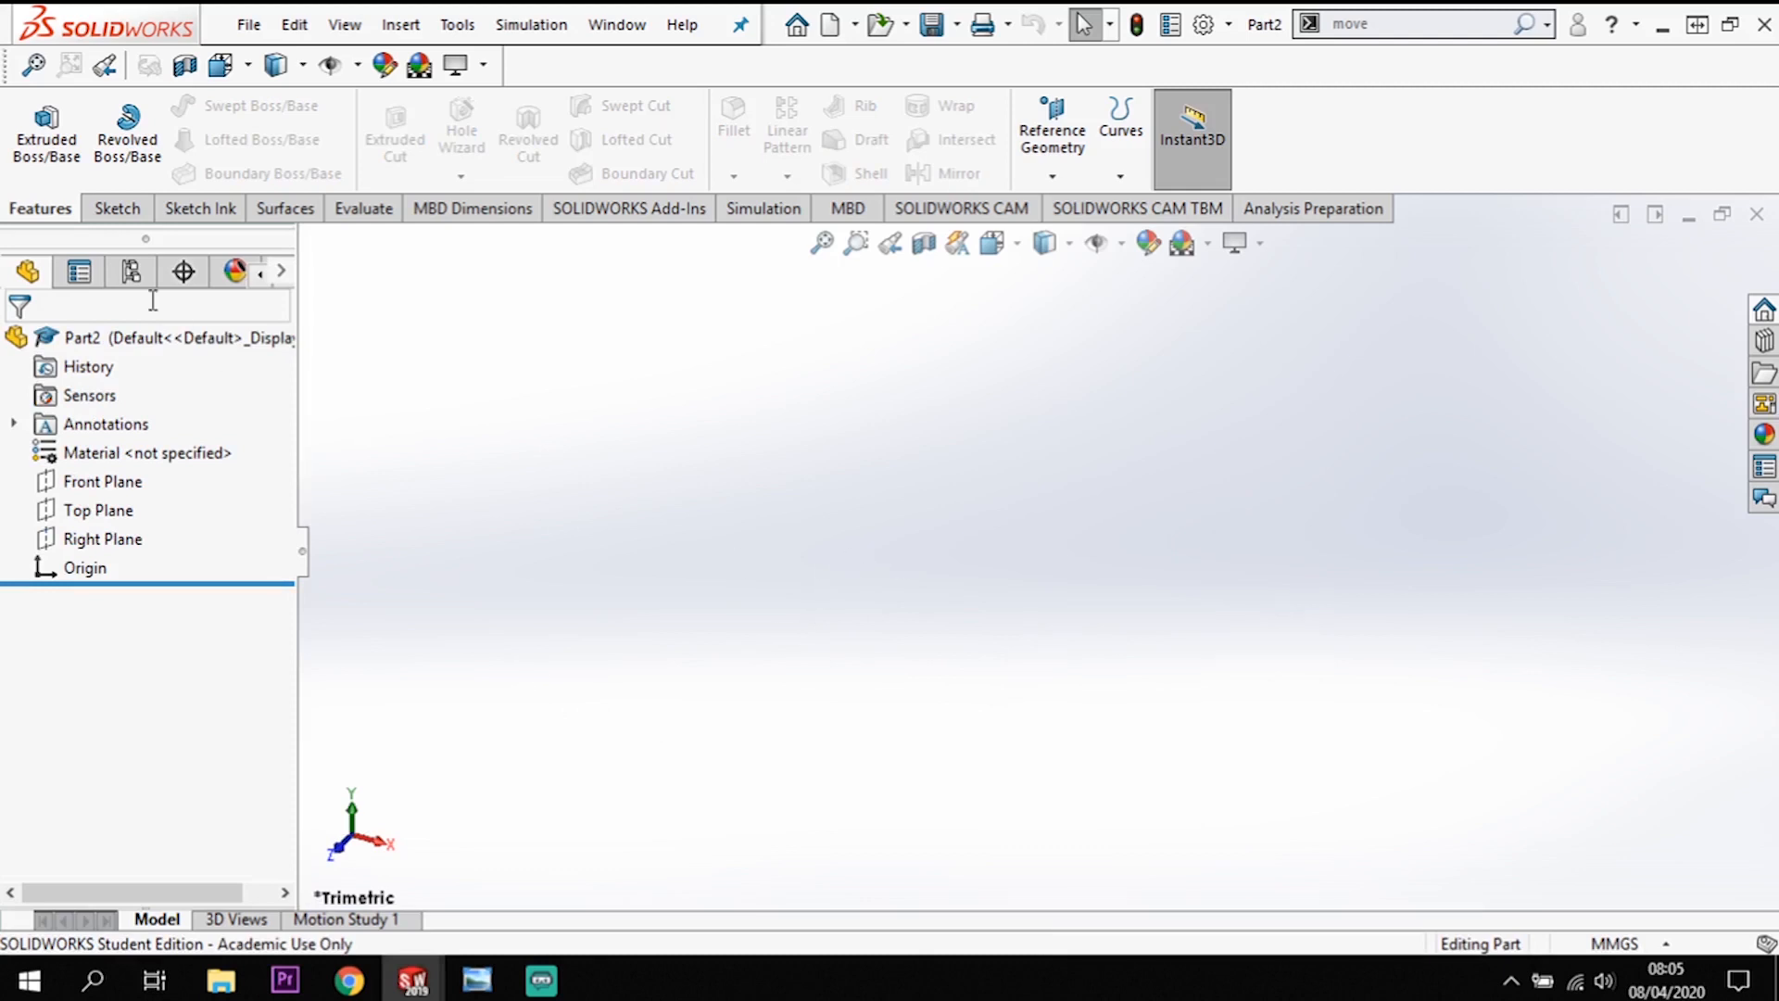
Step: Start an Extruded Boss/Base on the Right Plane and sketch the stepped underside with two feet from the origin, its first edge about 34 mm
click(51, 148)
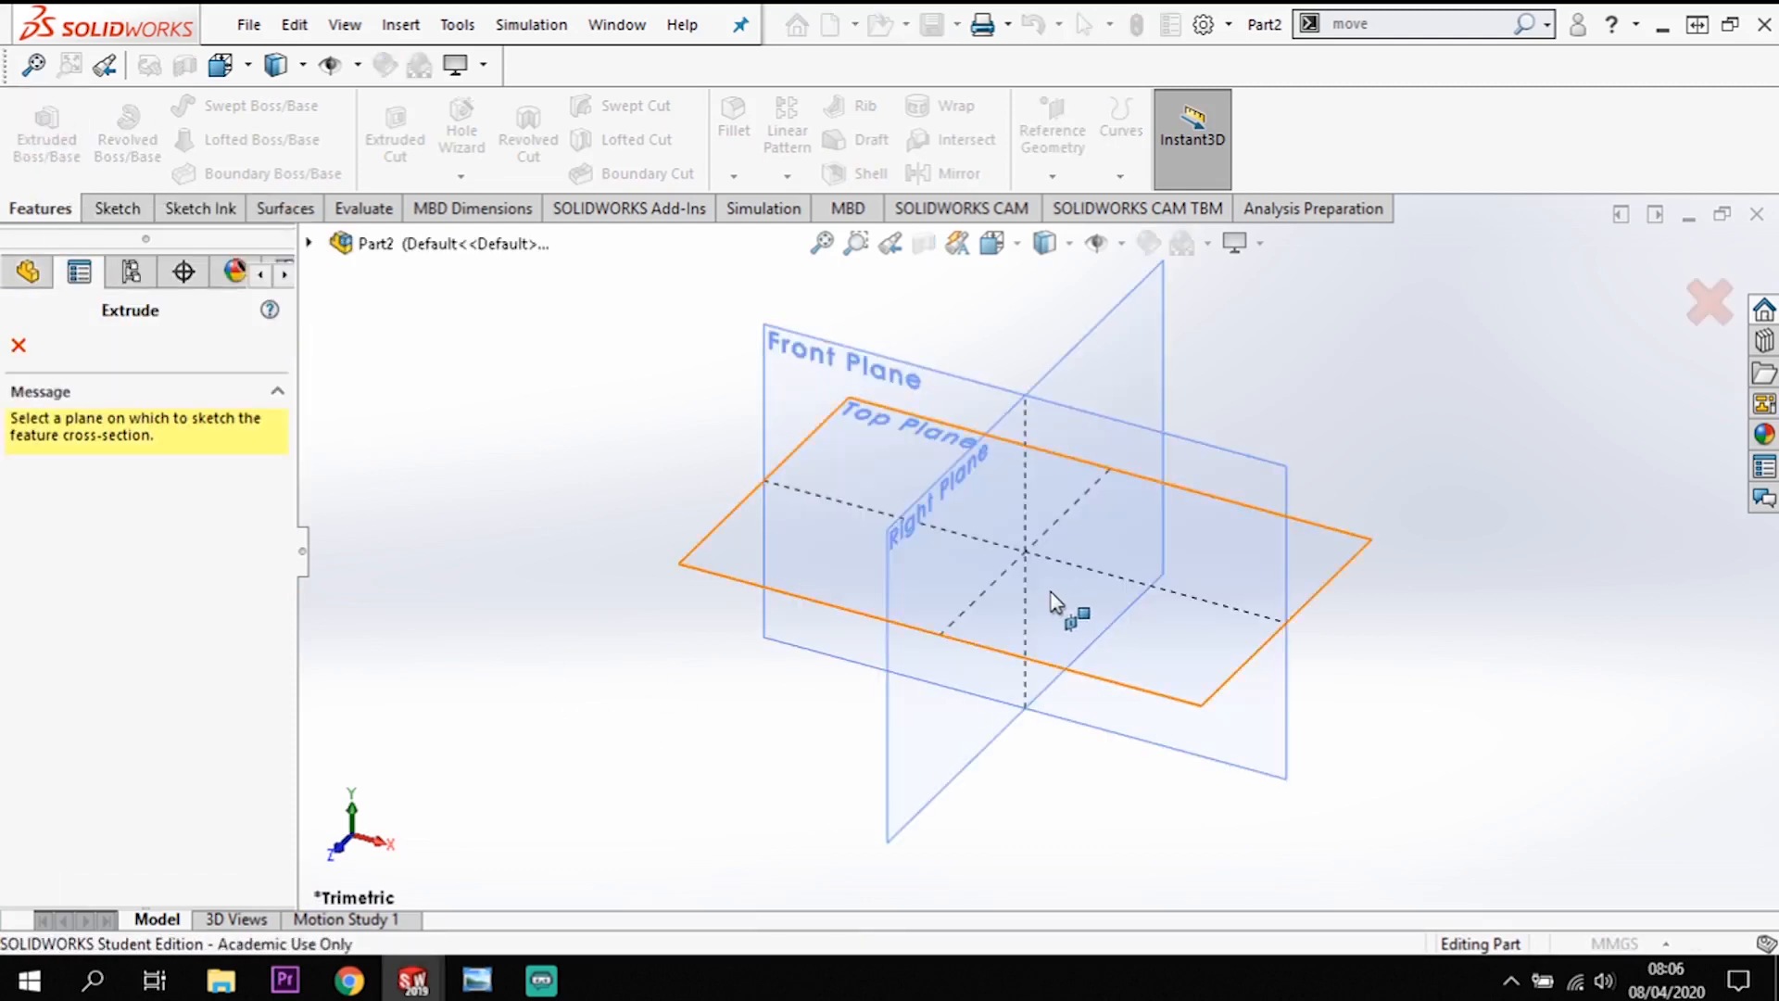
click(941, 567)
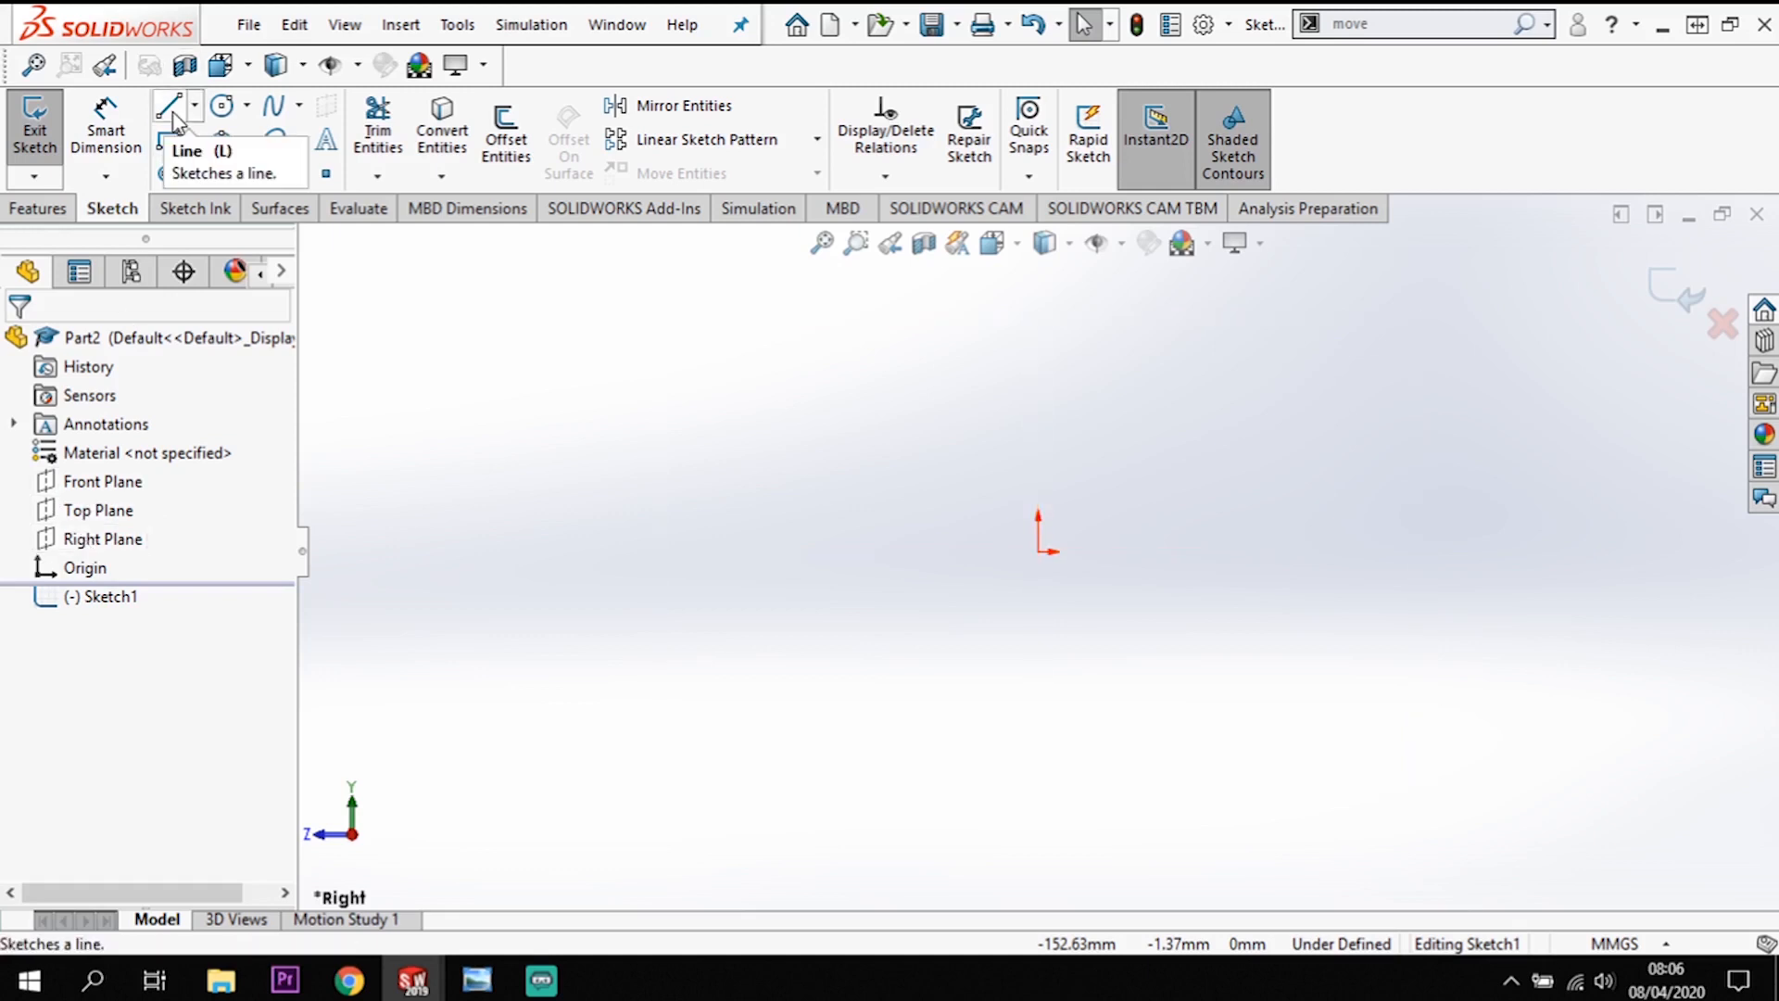
click(1041, 553)
click(1184, 552)
click(1185, 606)
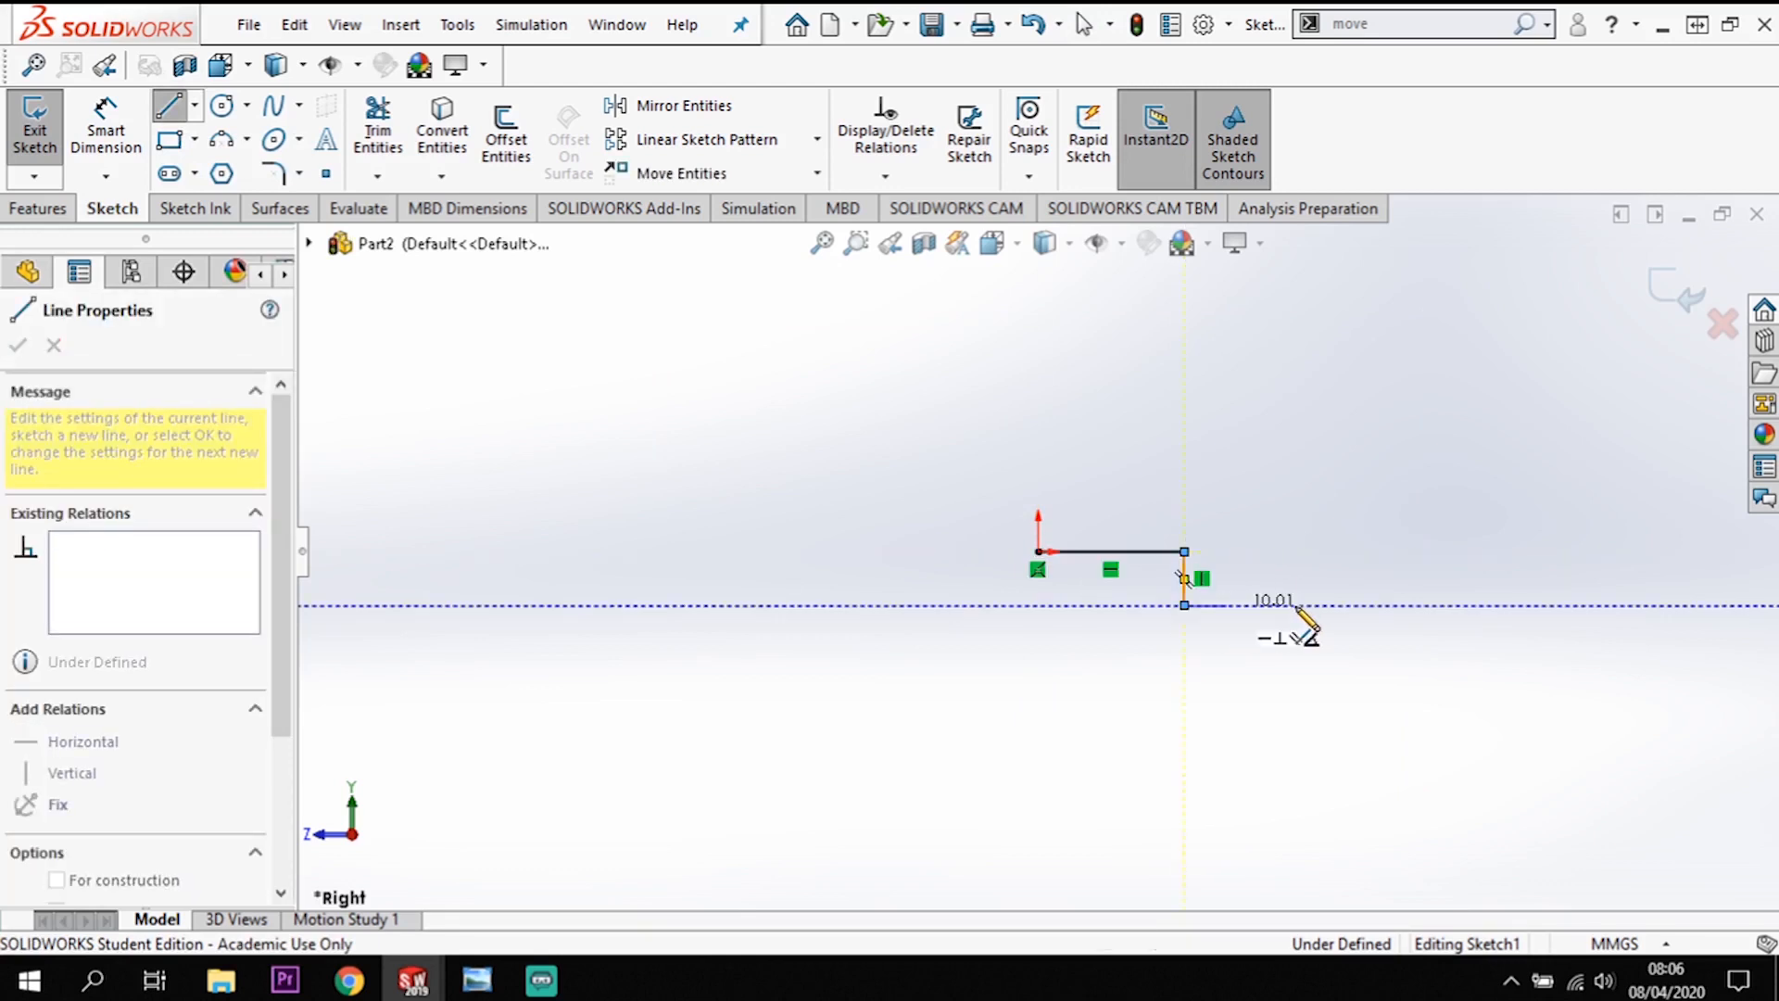
click(1338, 606)
click(1339, 552)
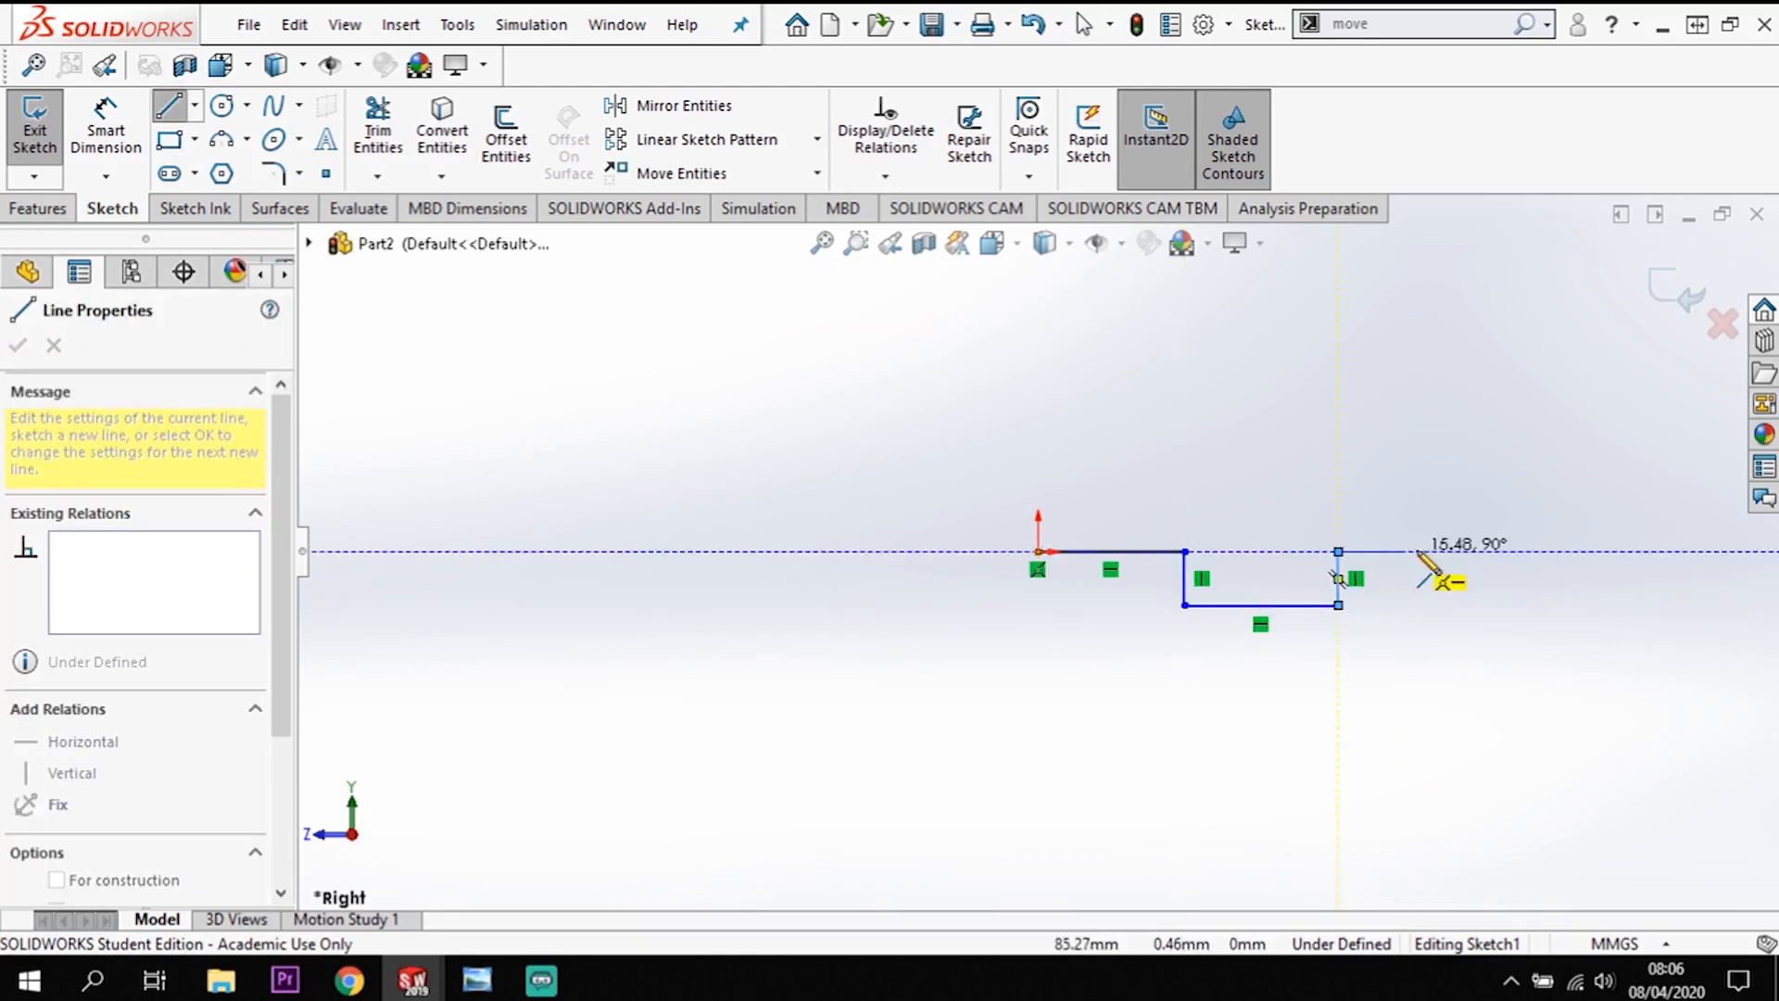
click(1441, 551)
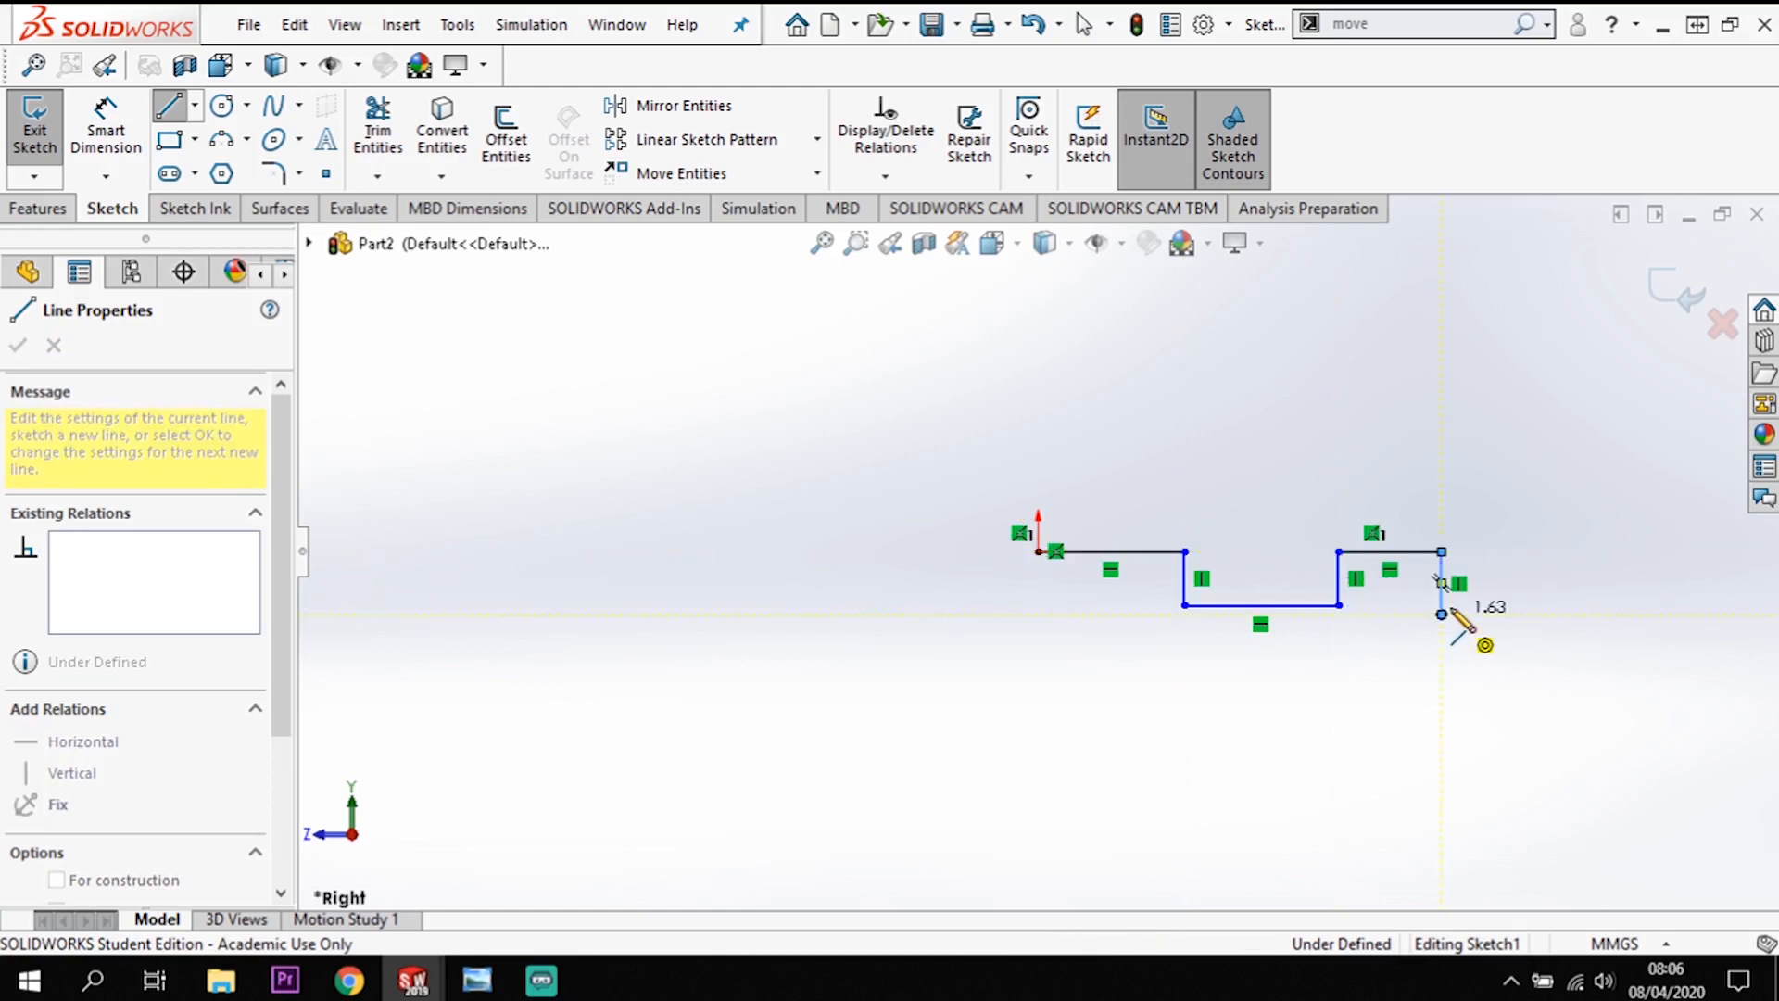
click(1441, 614)
click(1589, 614)
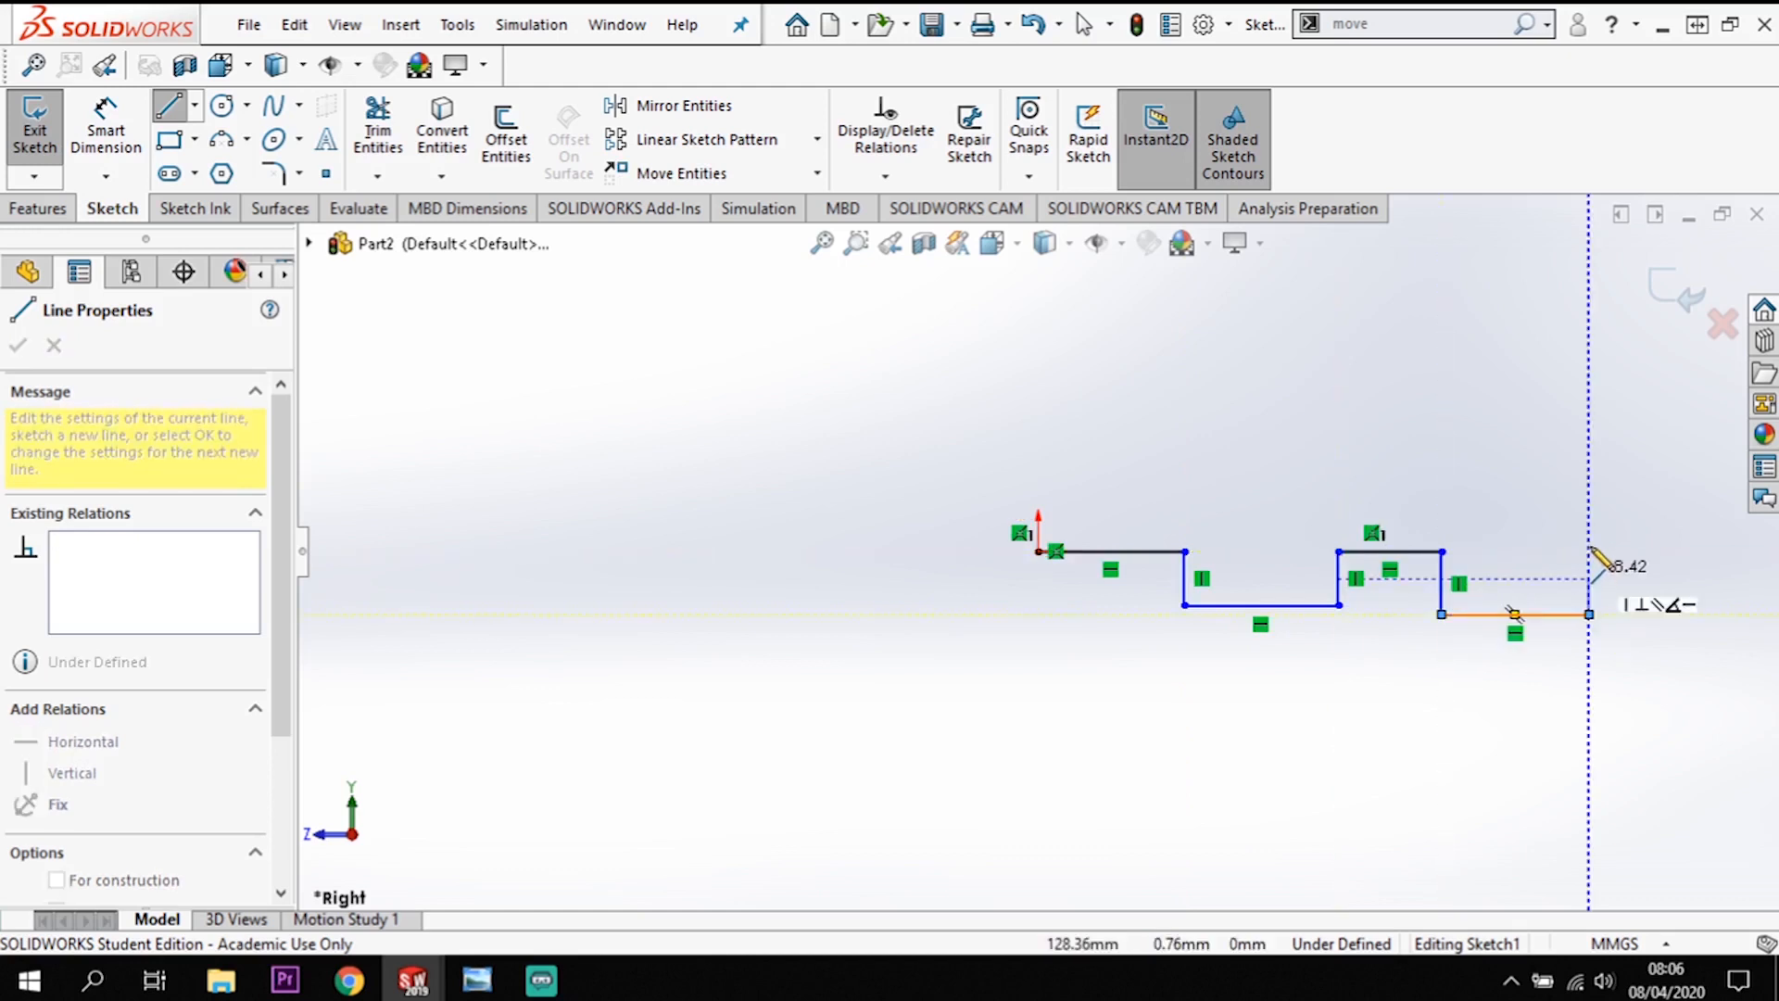
click(1588, 539)
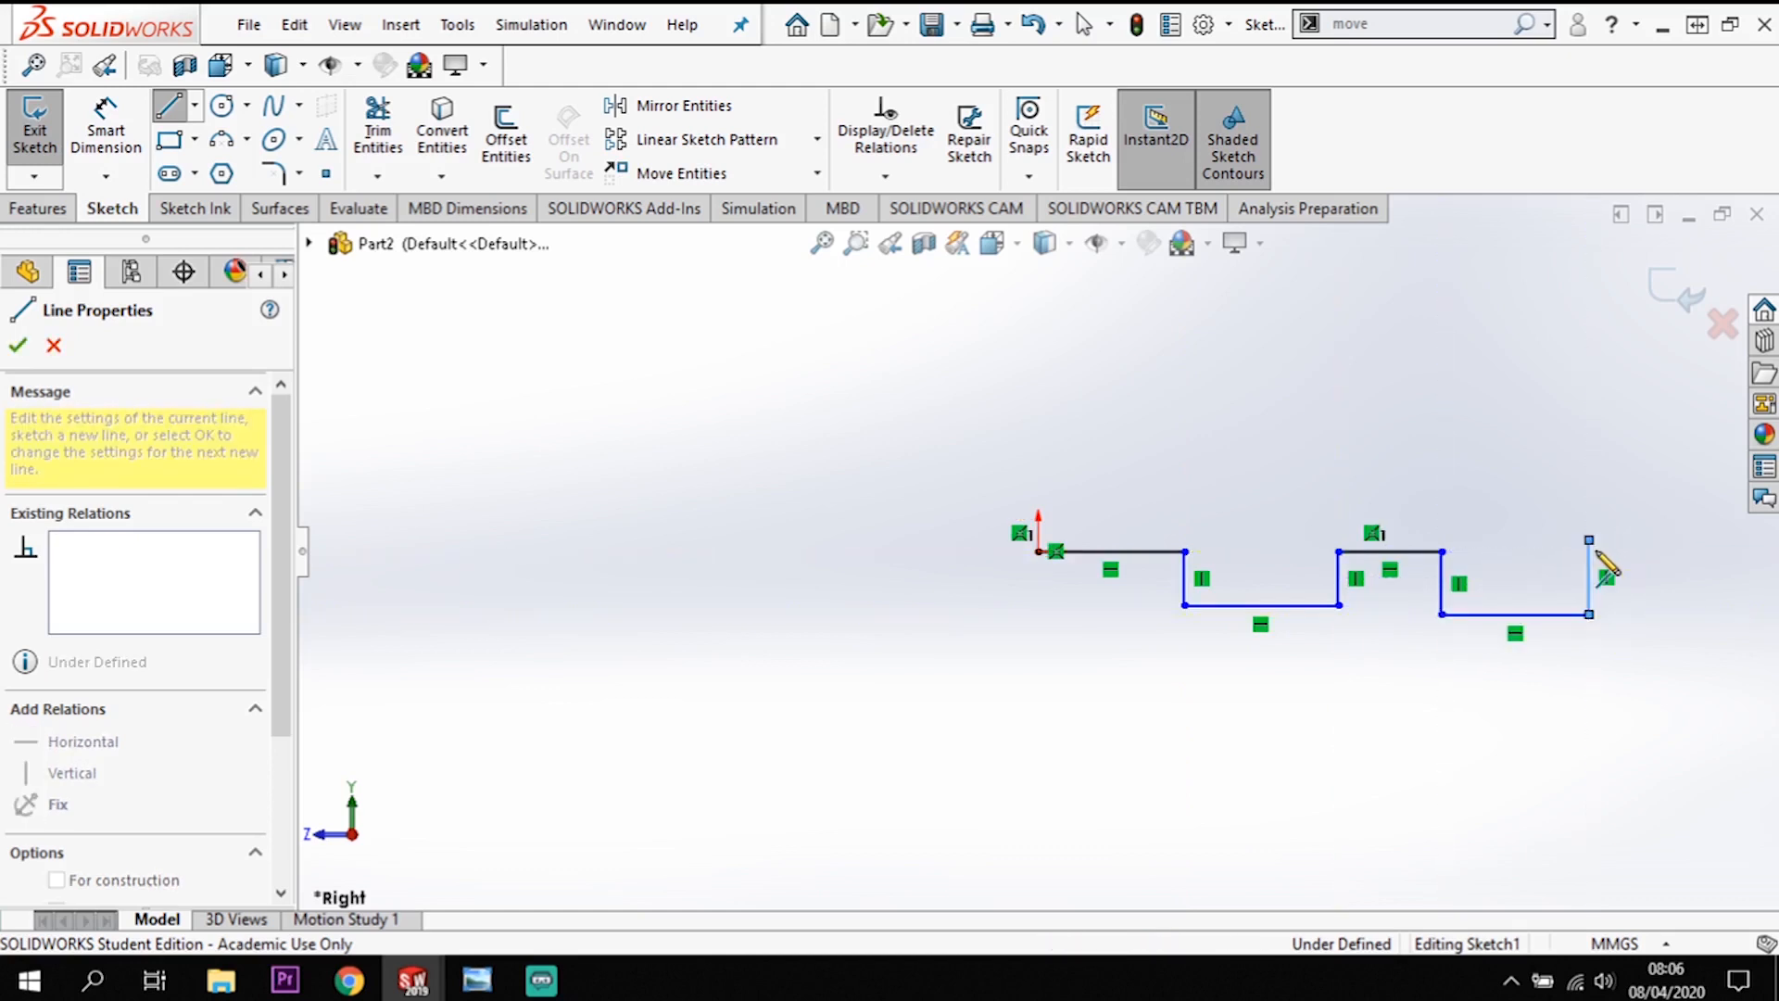
Step: Close the profile with the end edges, a raised flat top section, a short downward slope and a lower flat top back to the origin
click(1712, 540)
click(1712, 392)
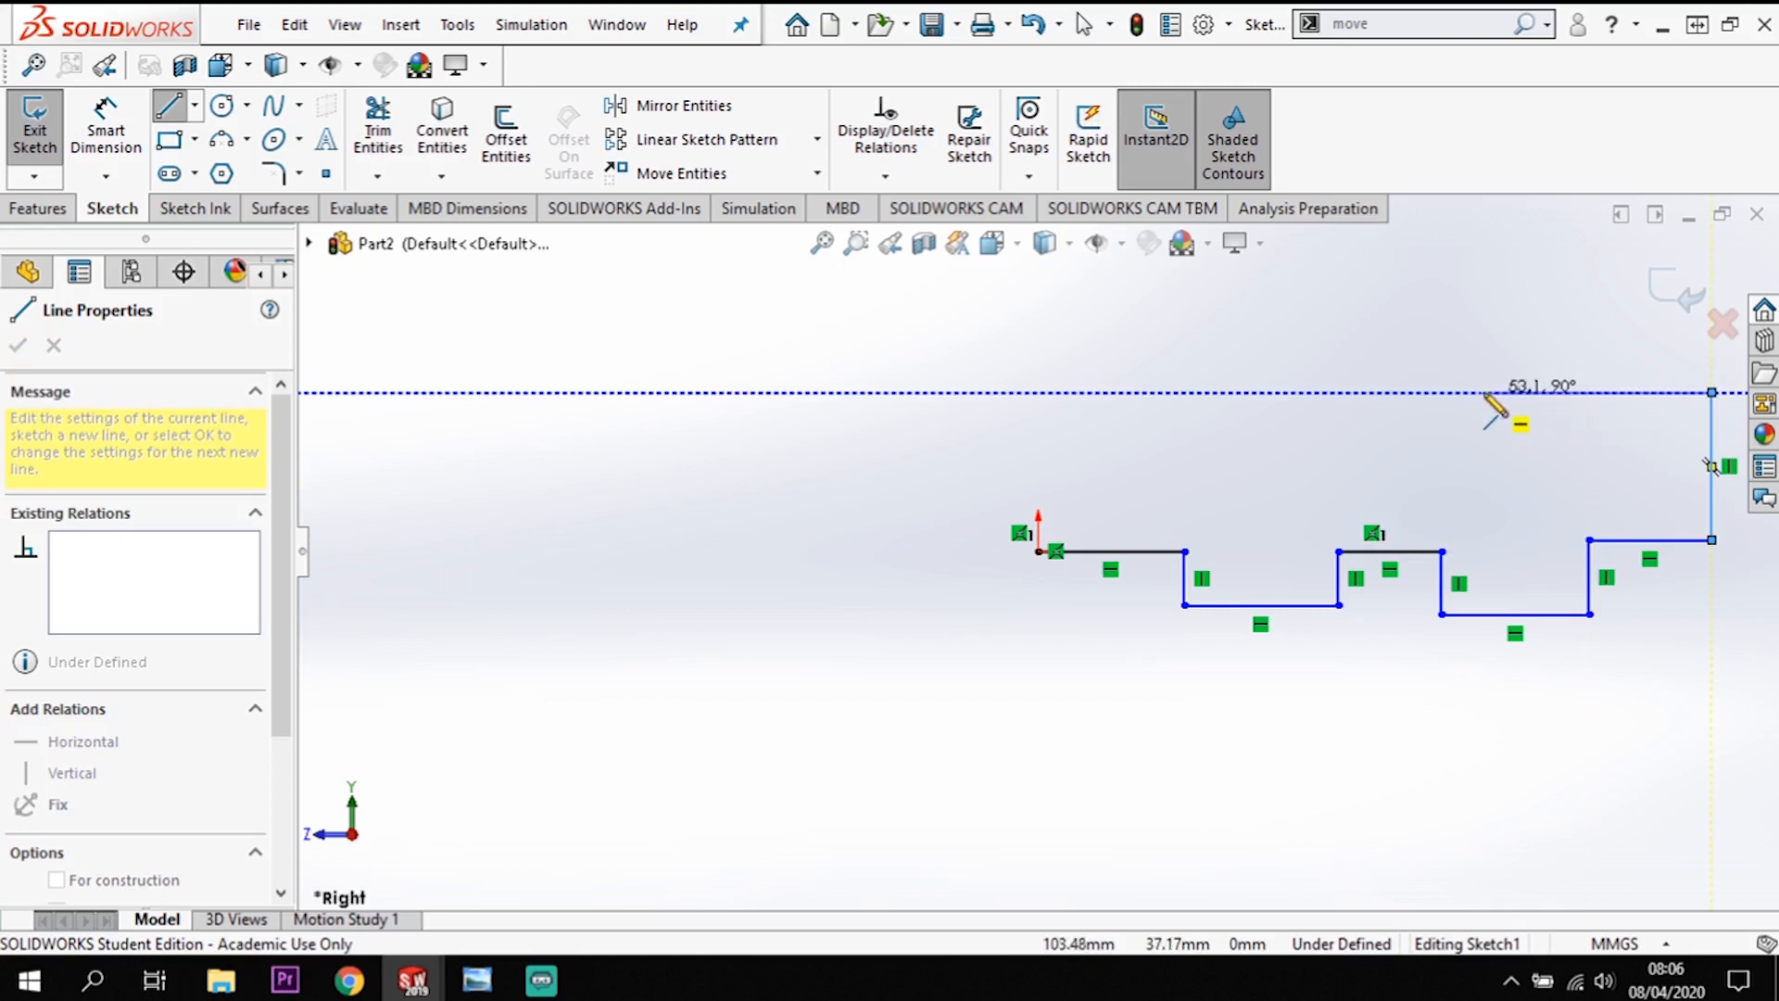
click(1483, 392)
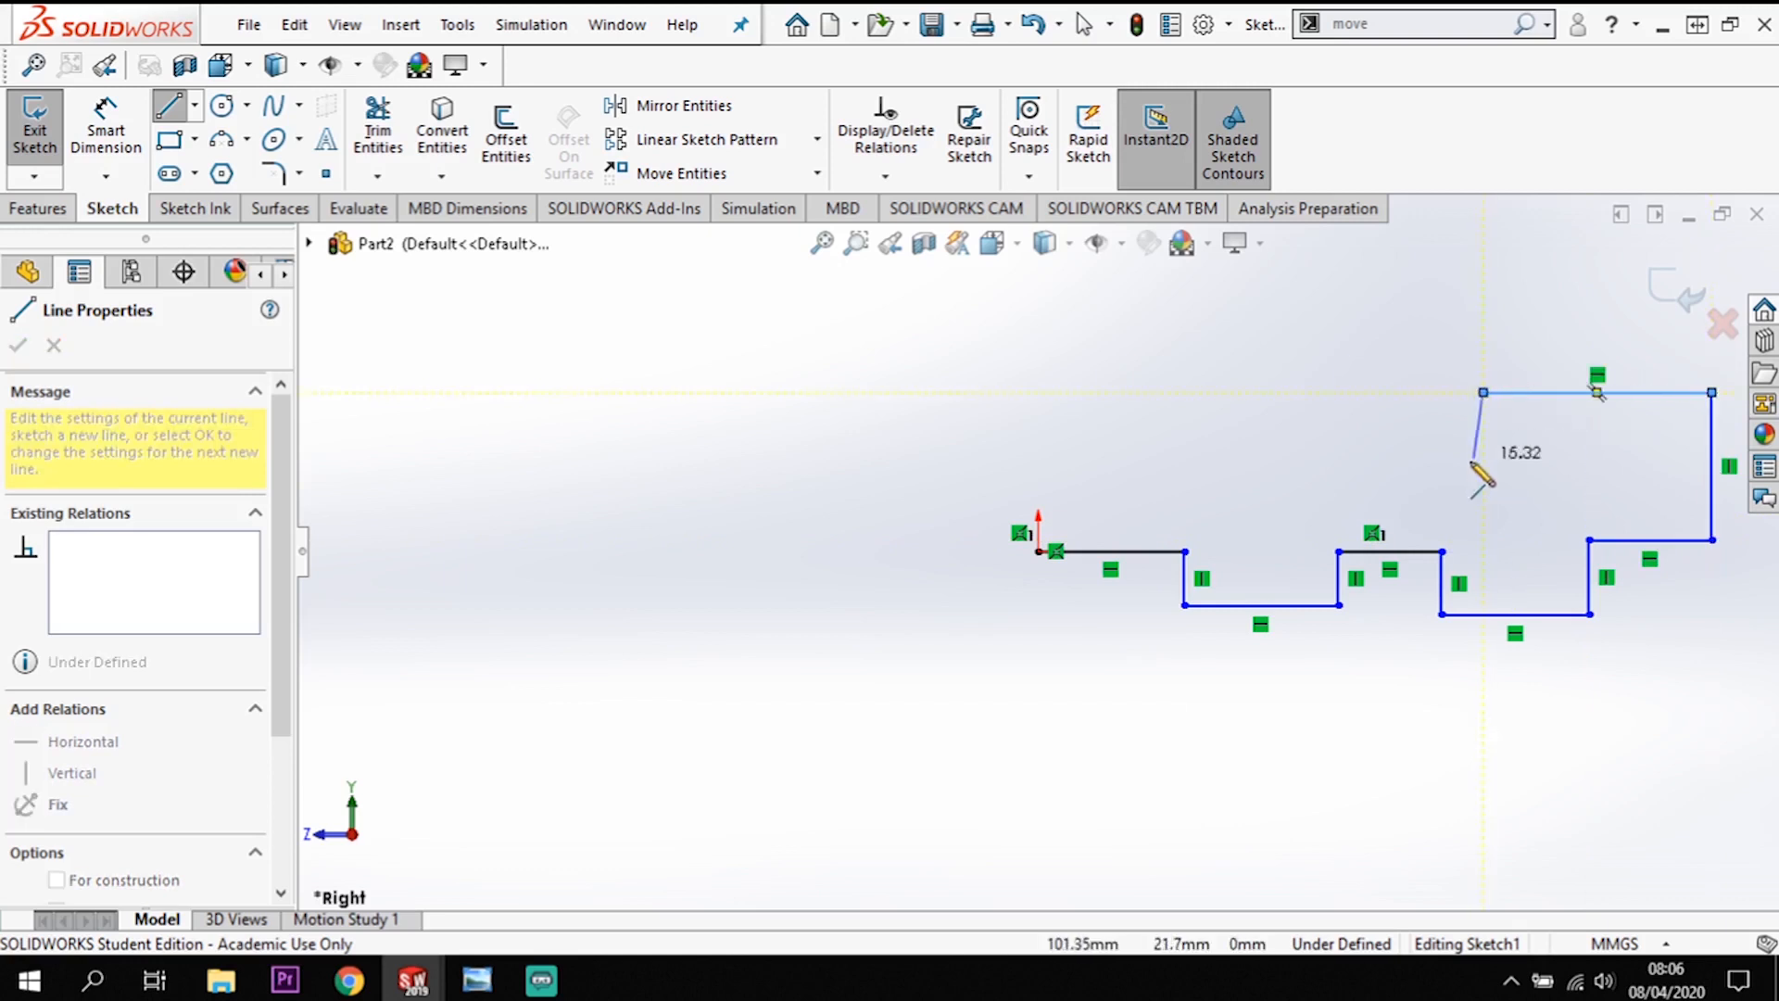
click(1406, 436)
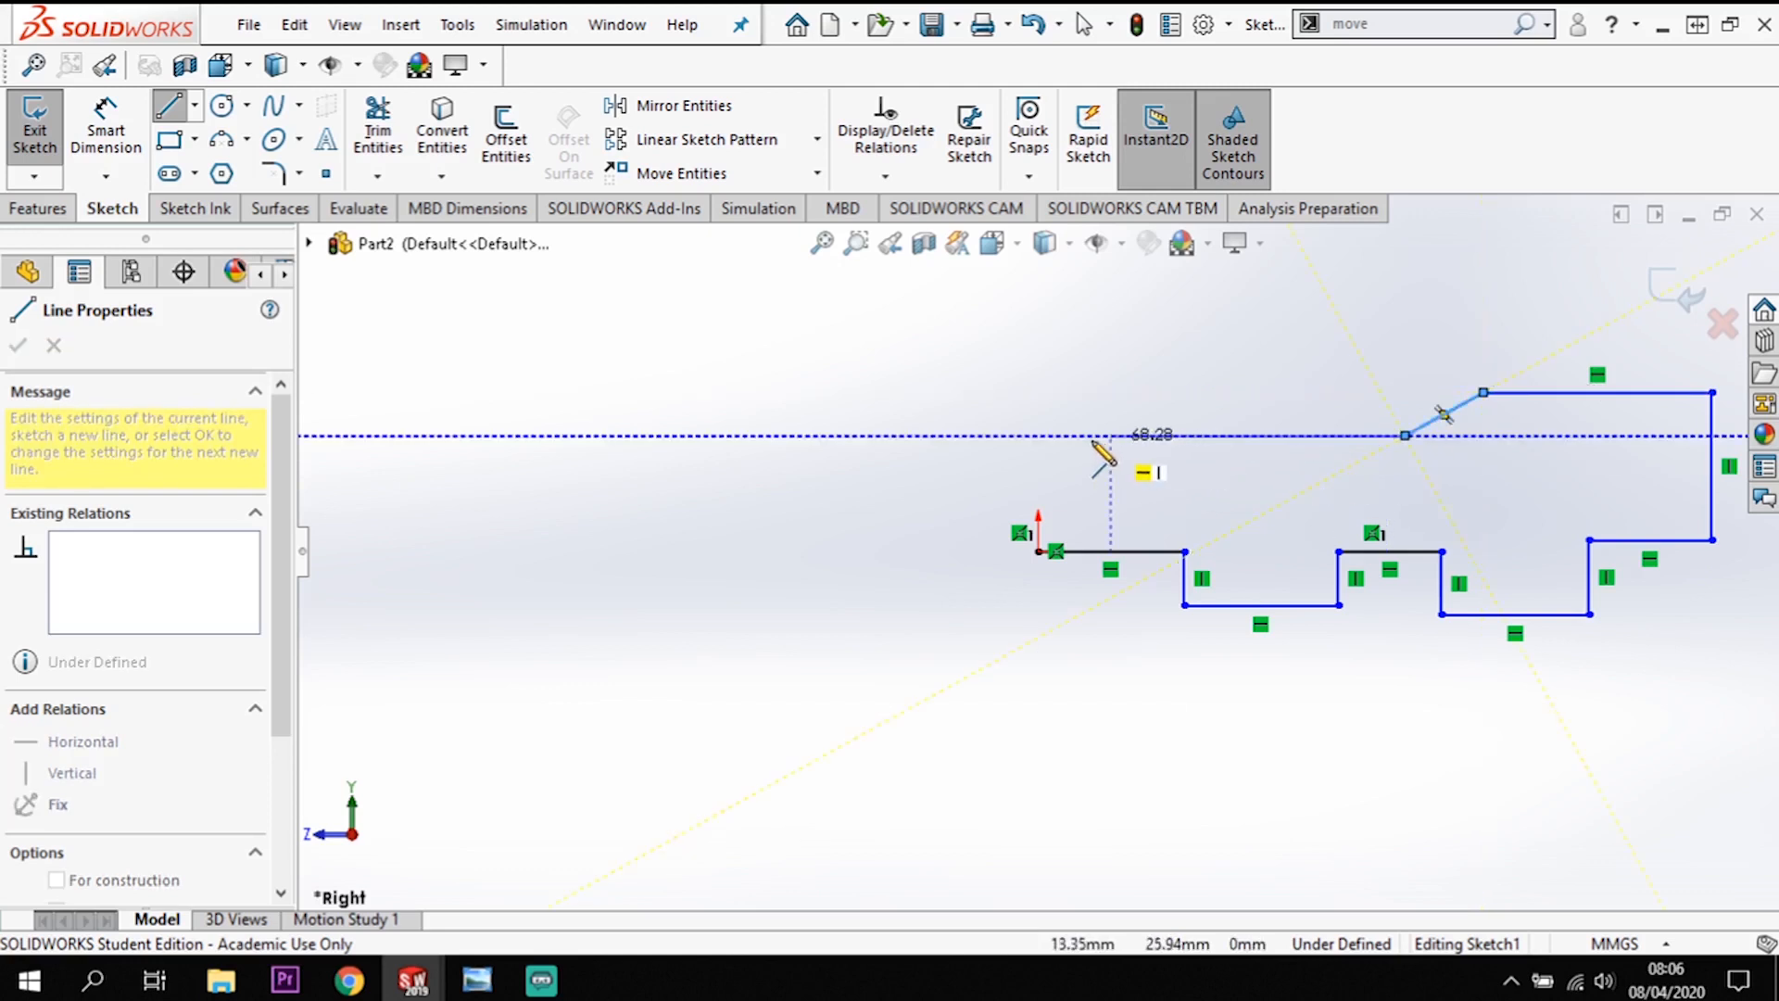
click(1039, 435)
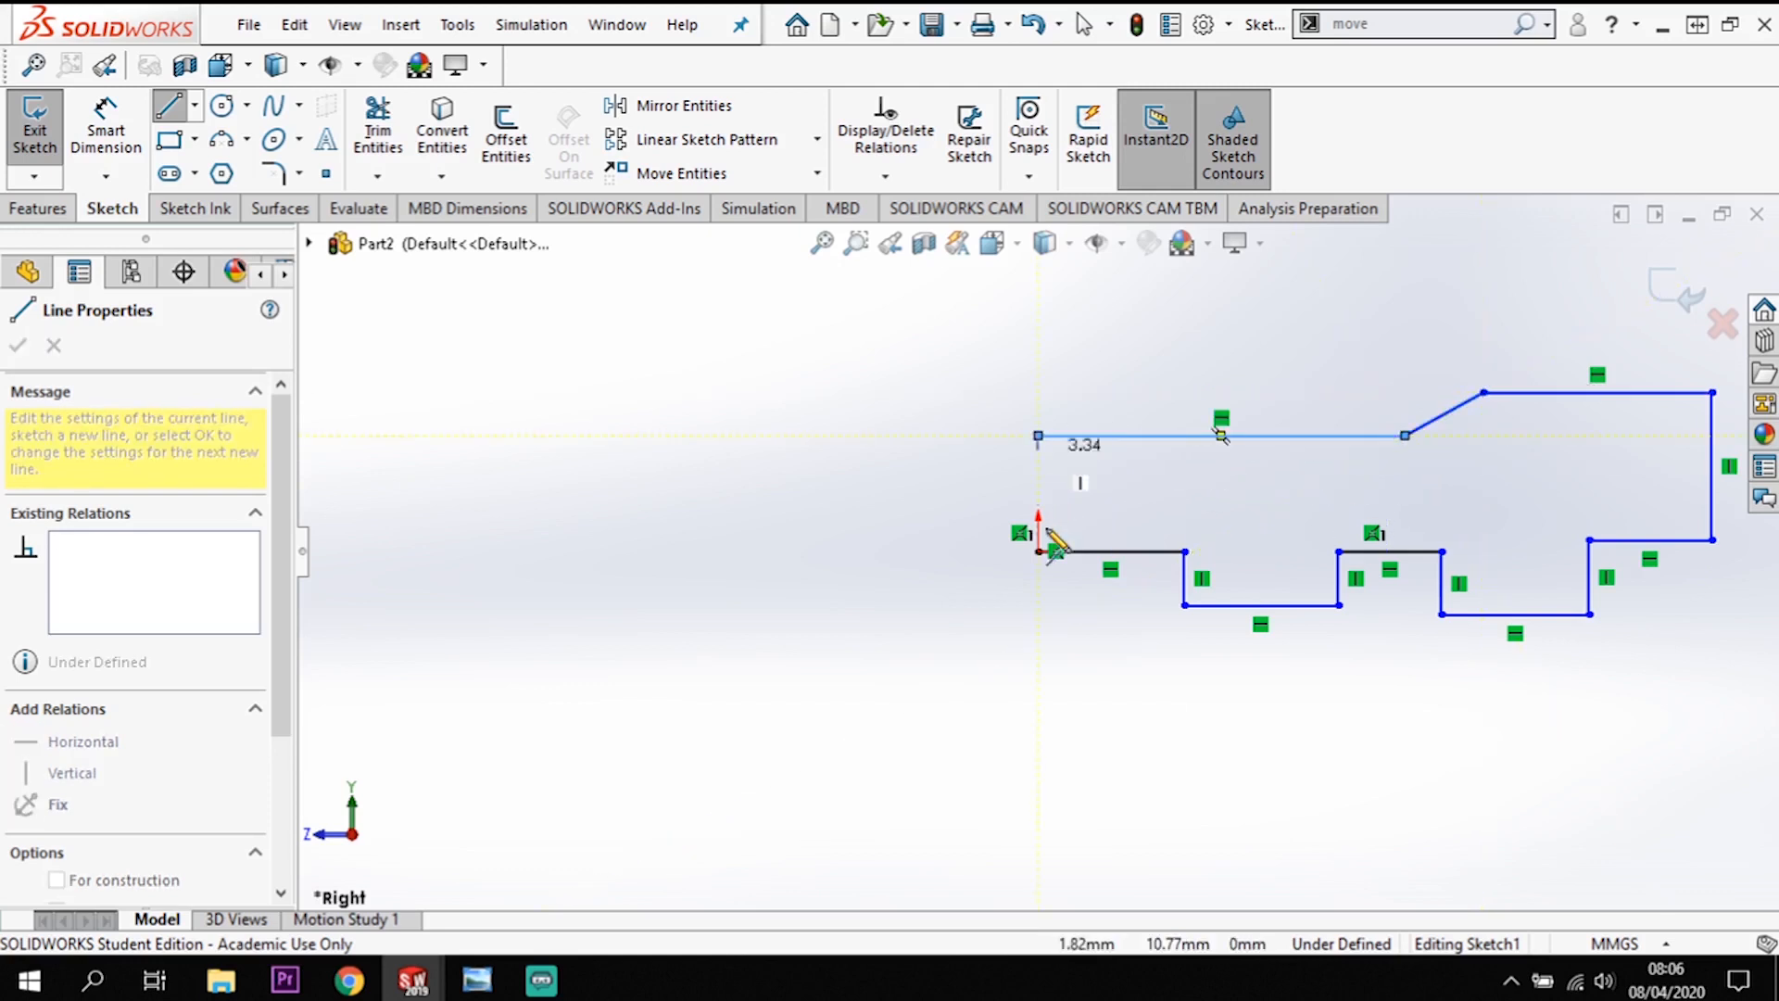
click(1040, 553)
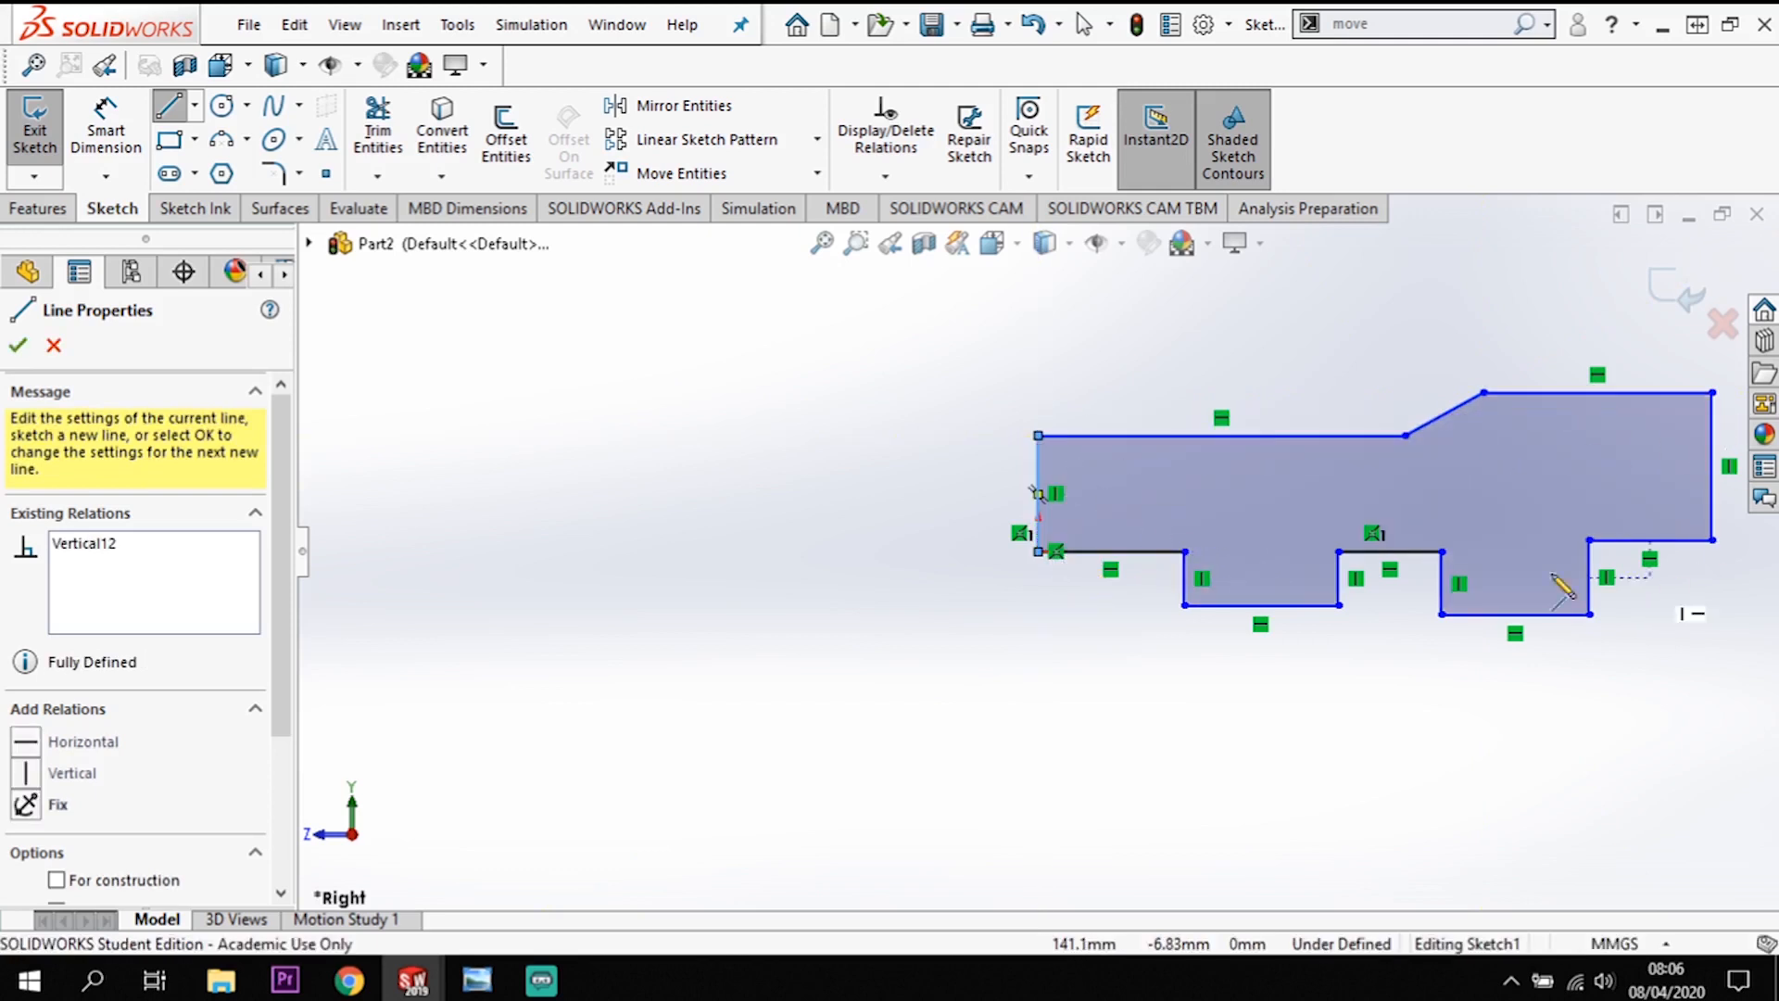
key(Escape)
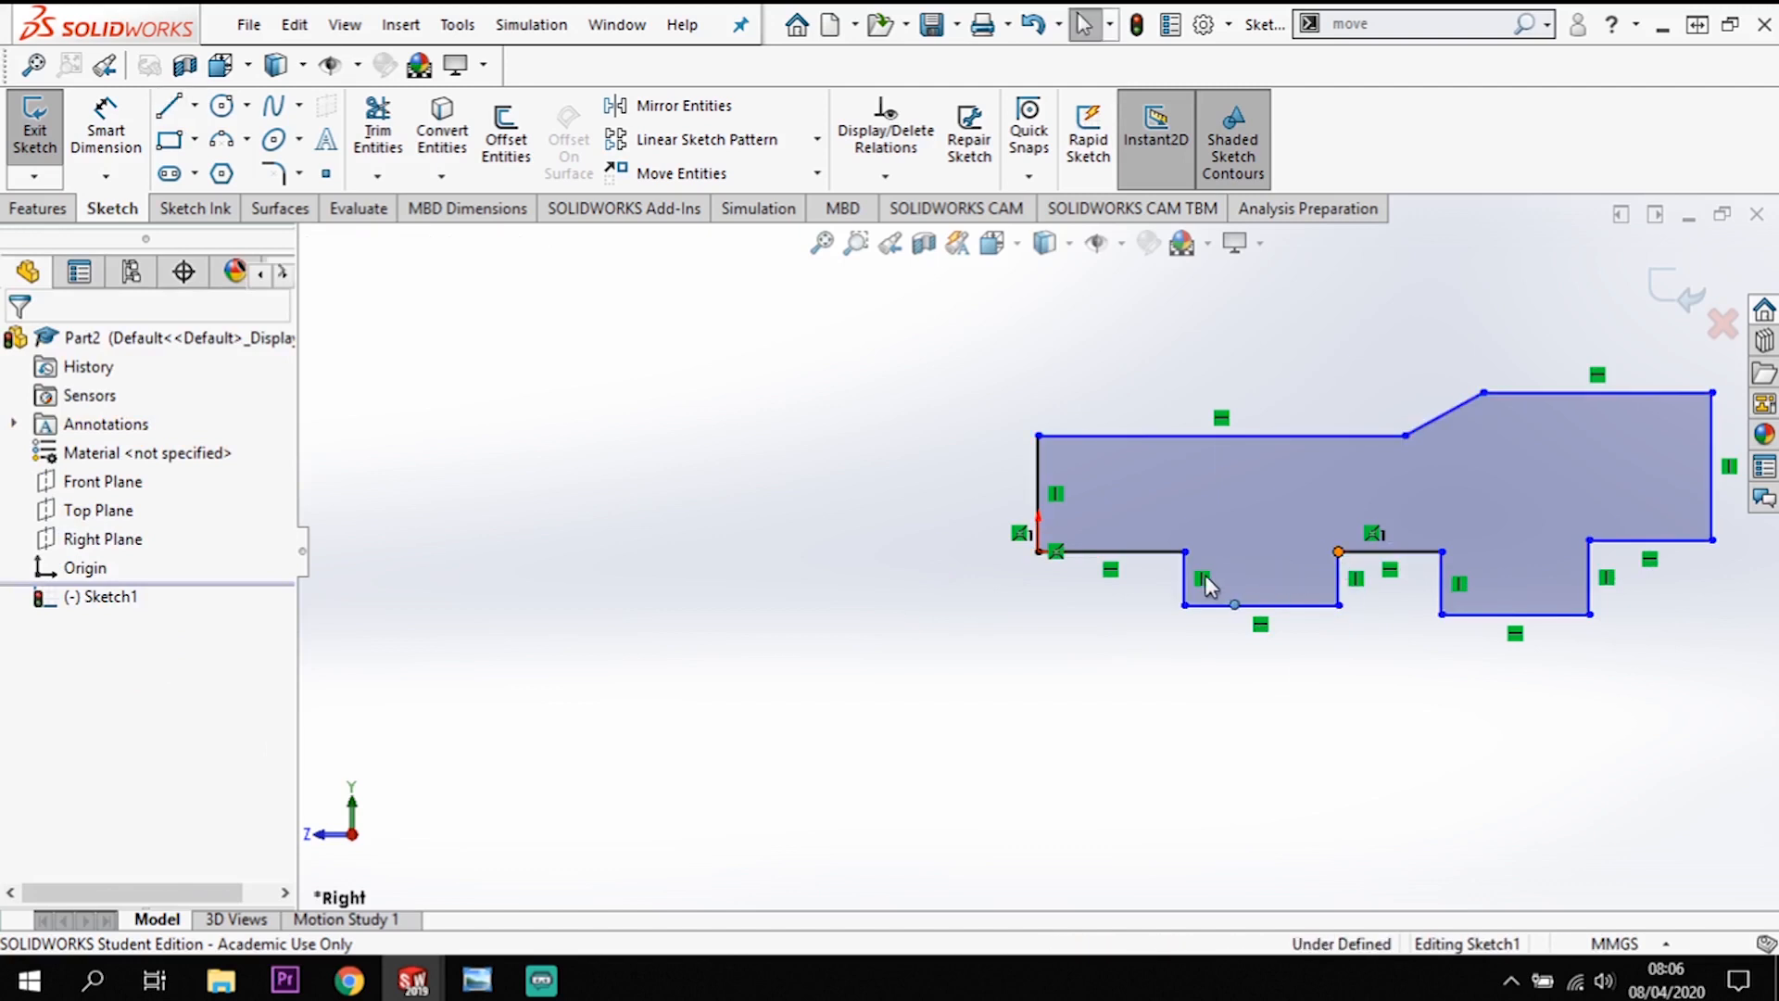
Step: Make the first foot's two upper corners and the second foot's outer upper corner horizontal to one another
click(1184, 552)
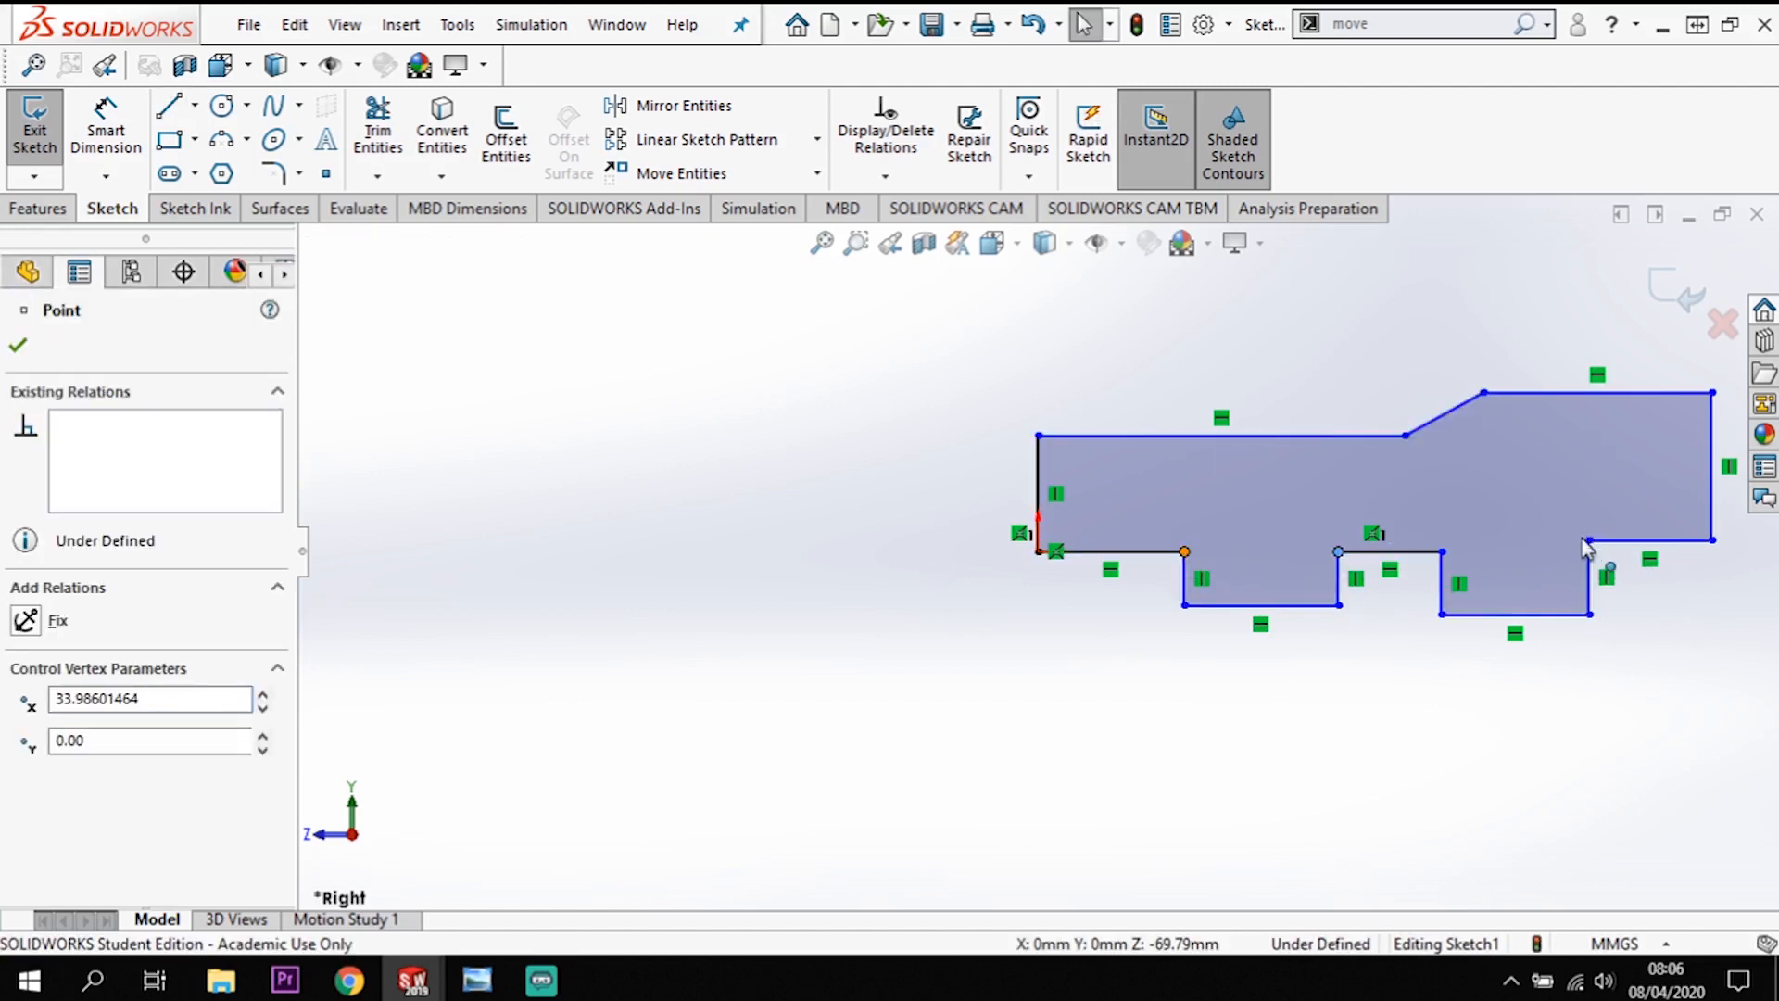
ctrl+click(1591, 540)
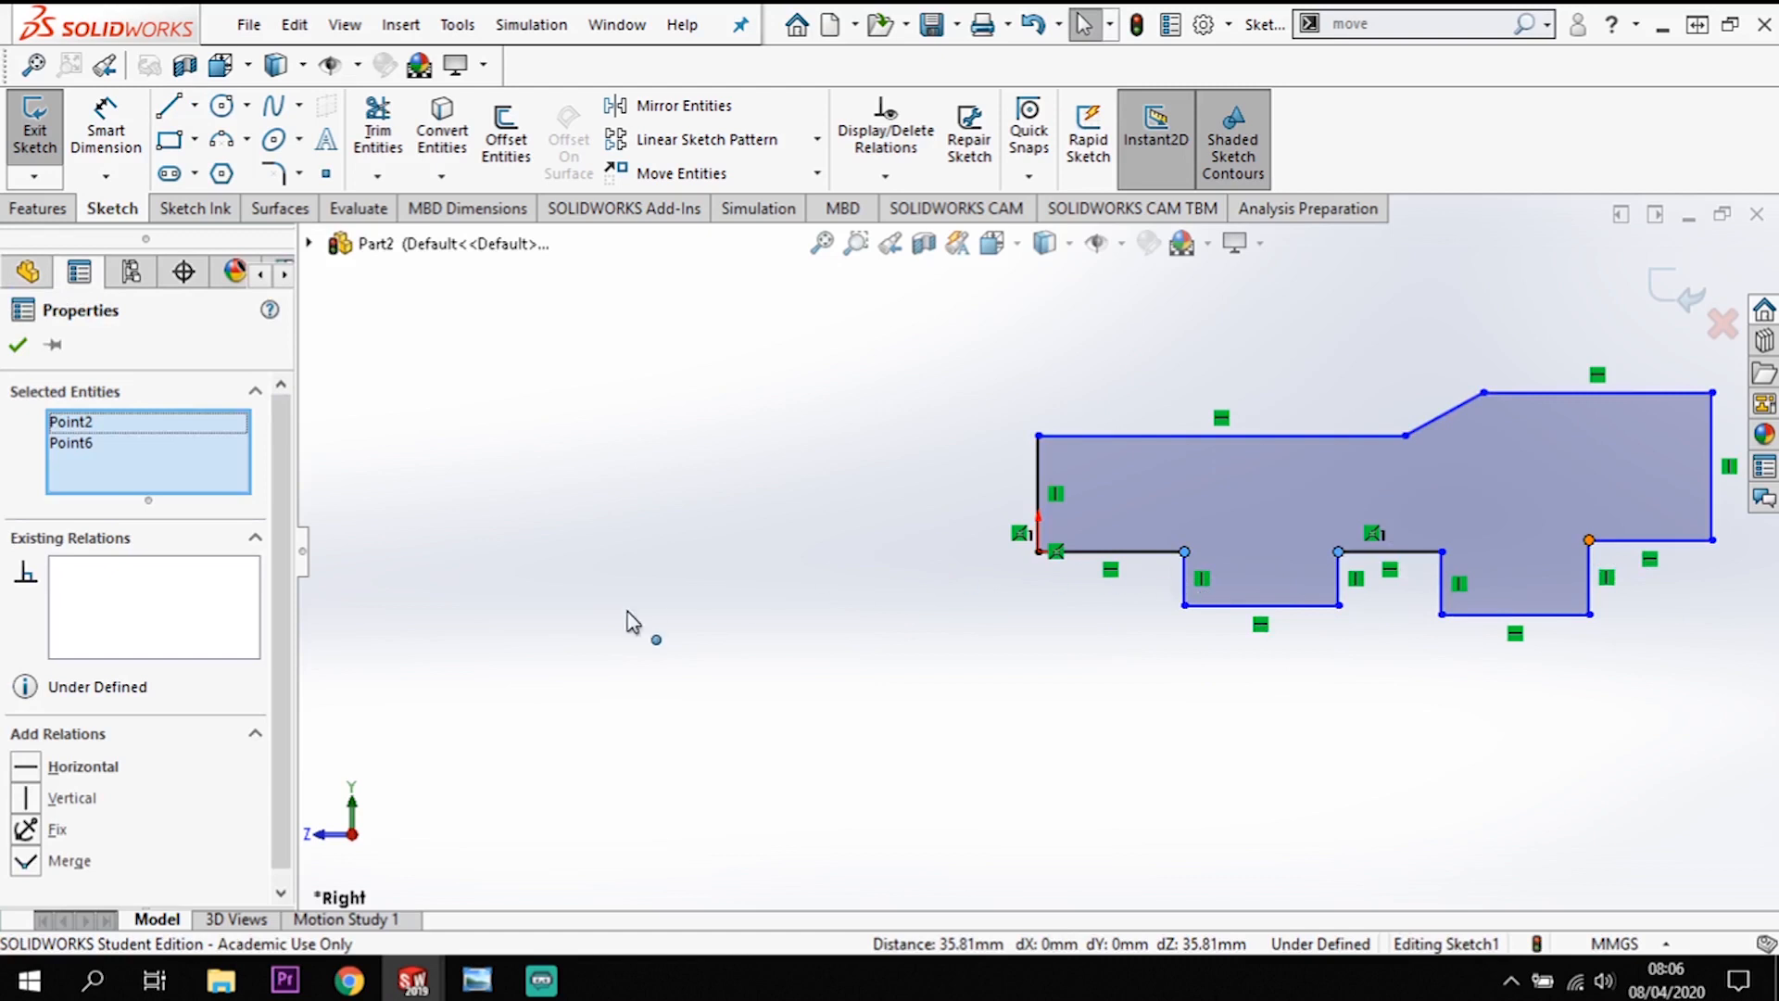
click(28, 763)
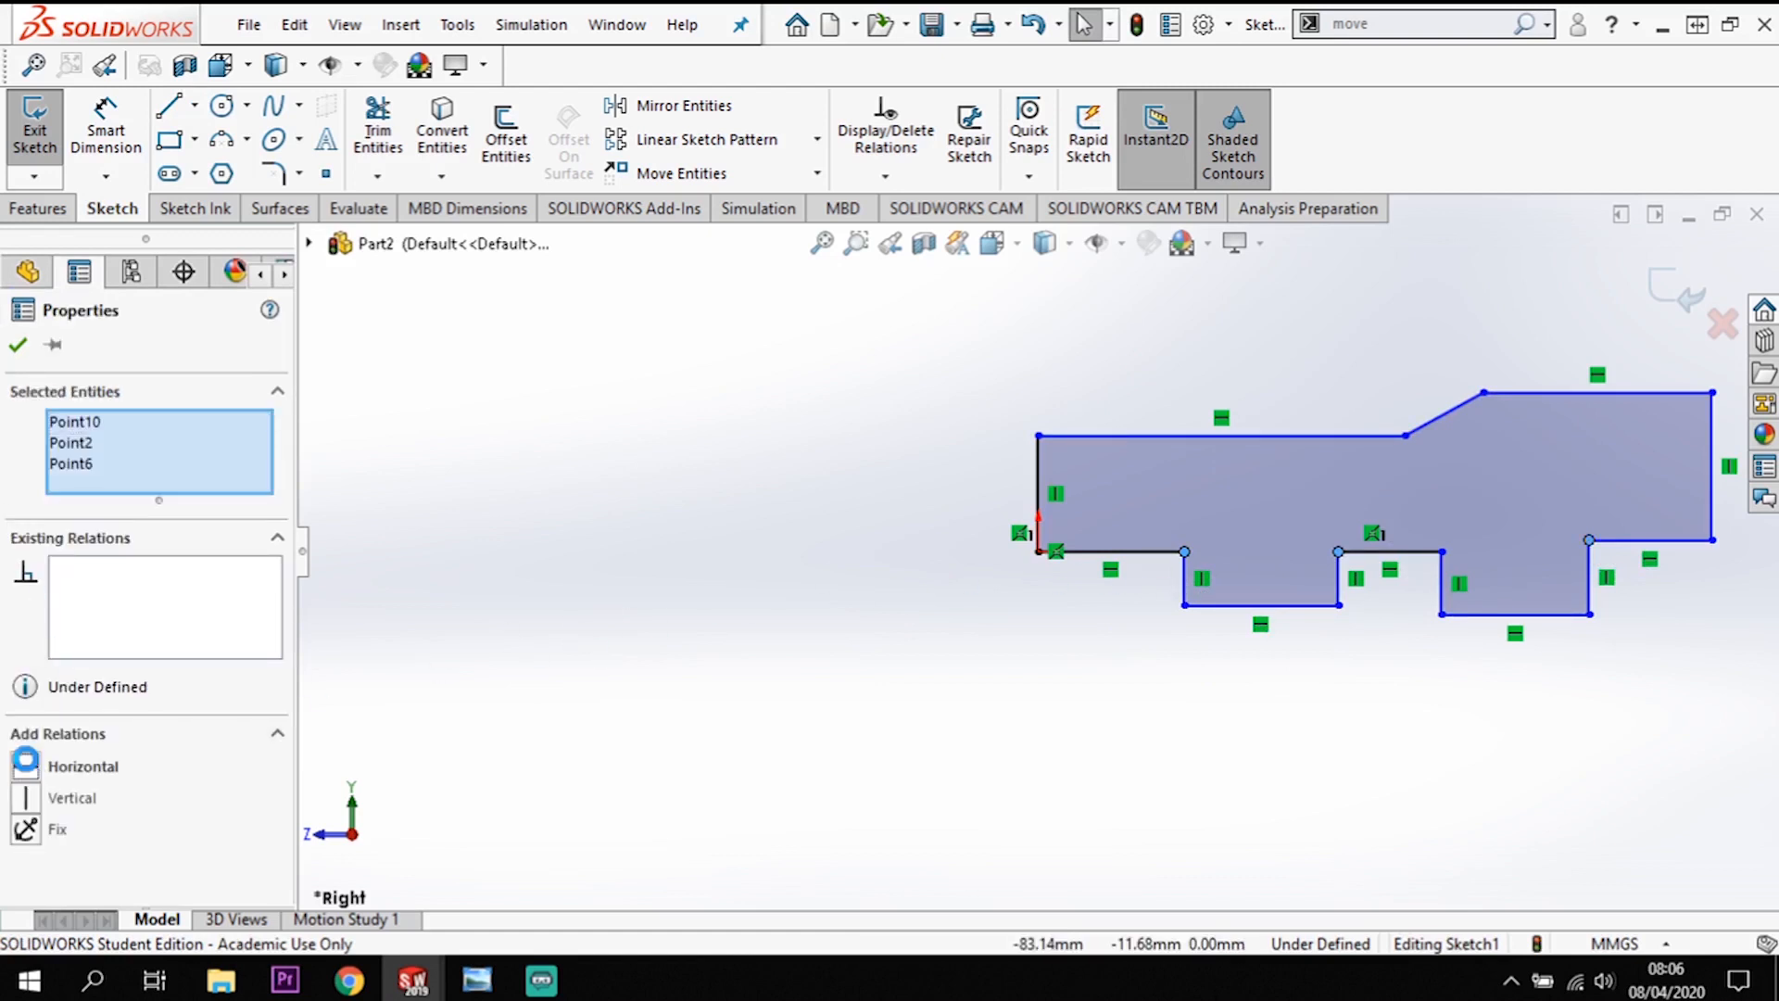
click(1454, 787)
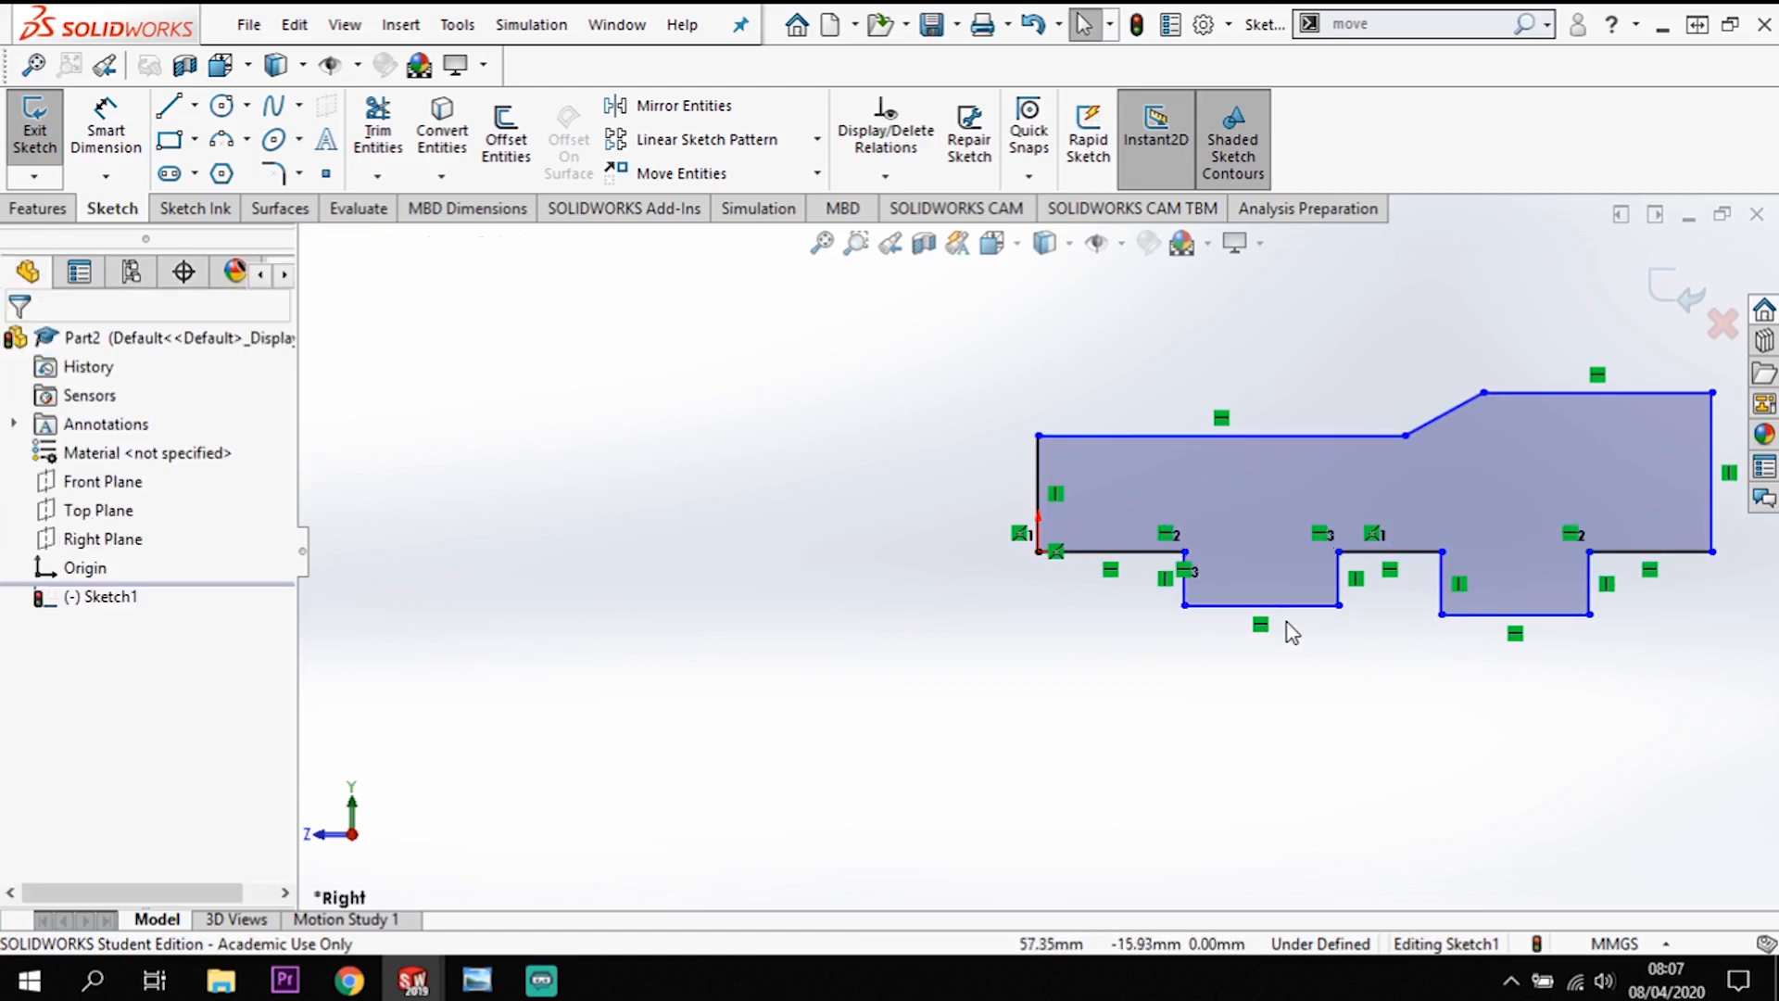
Step: Add a horizontal relation between the inner lower corners of the two feet
click(1338, 605)
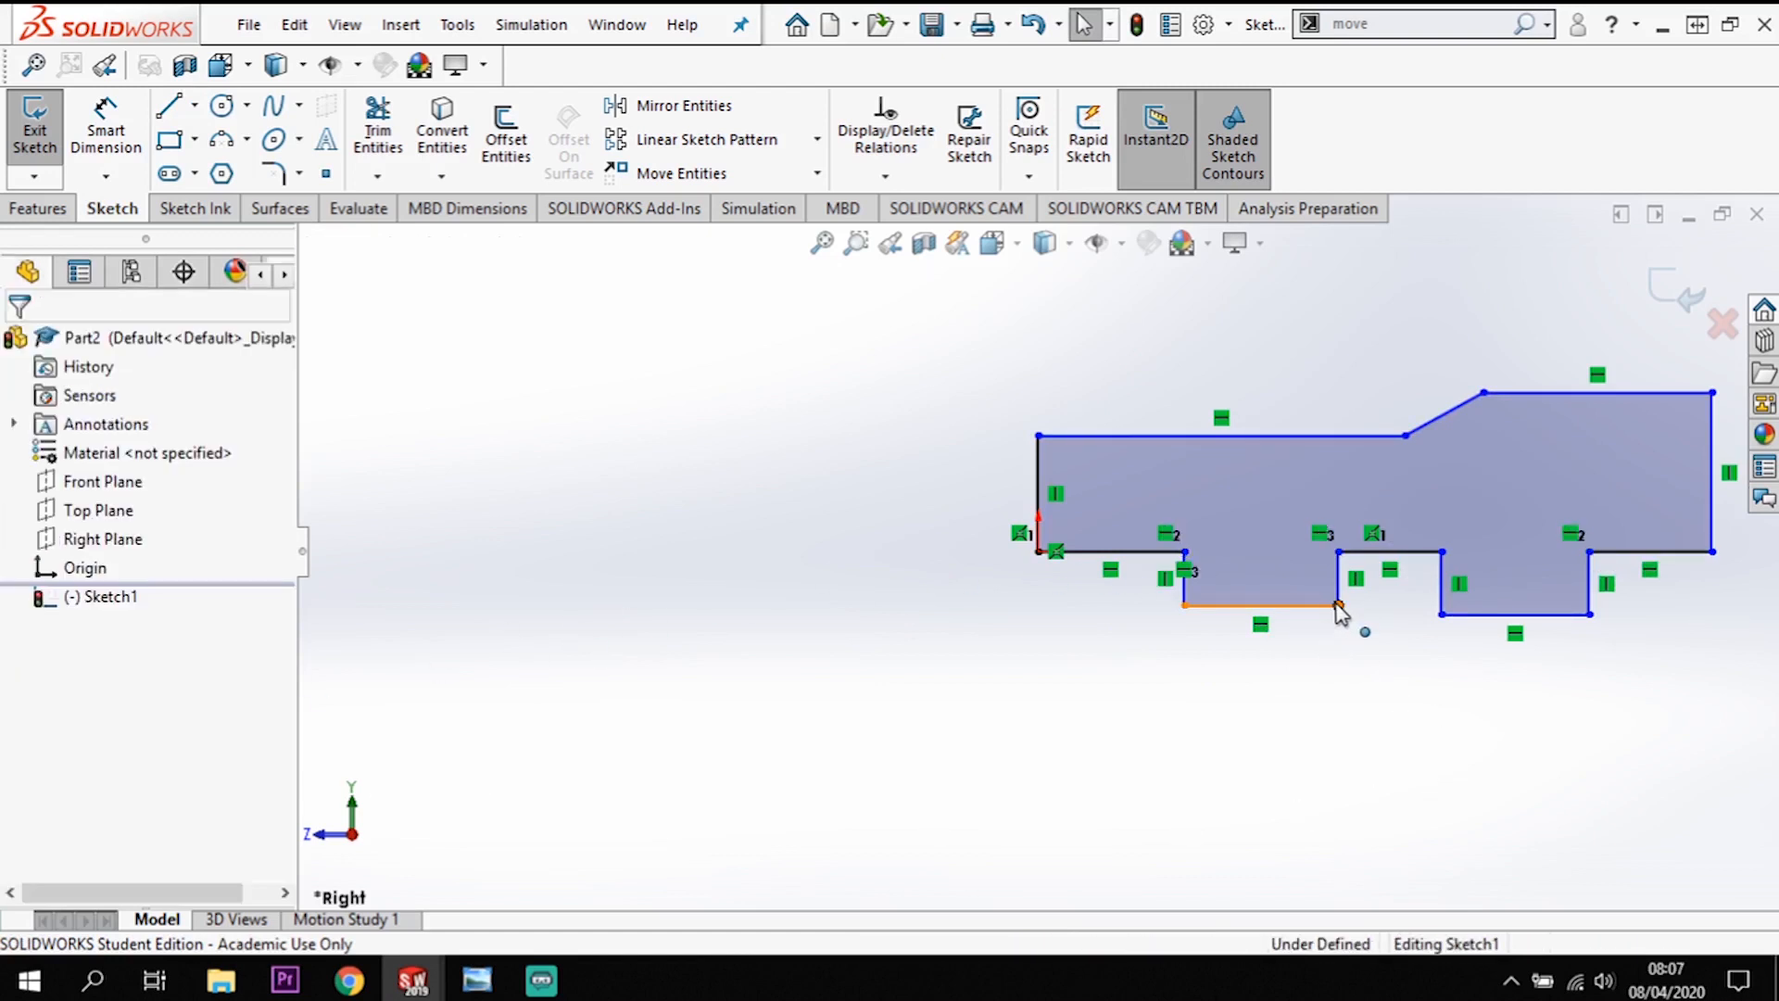
ctrl+click(1442, 614)
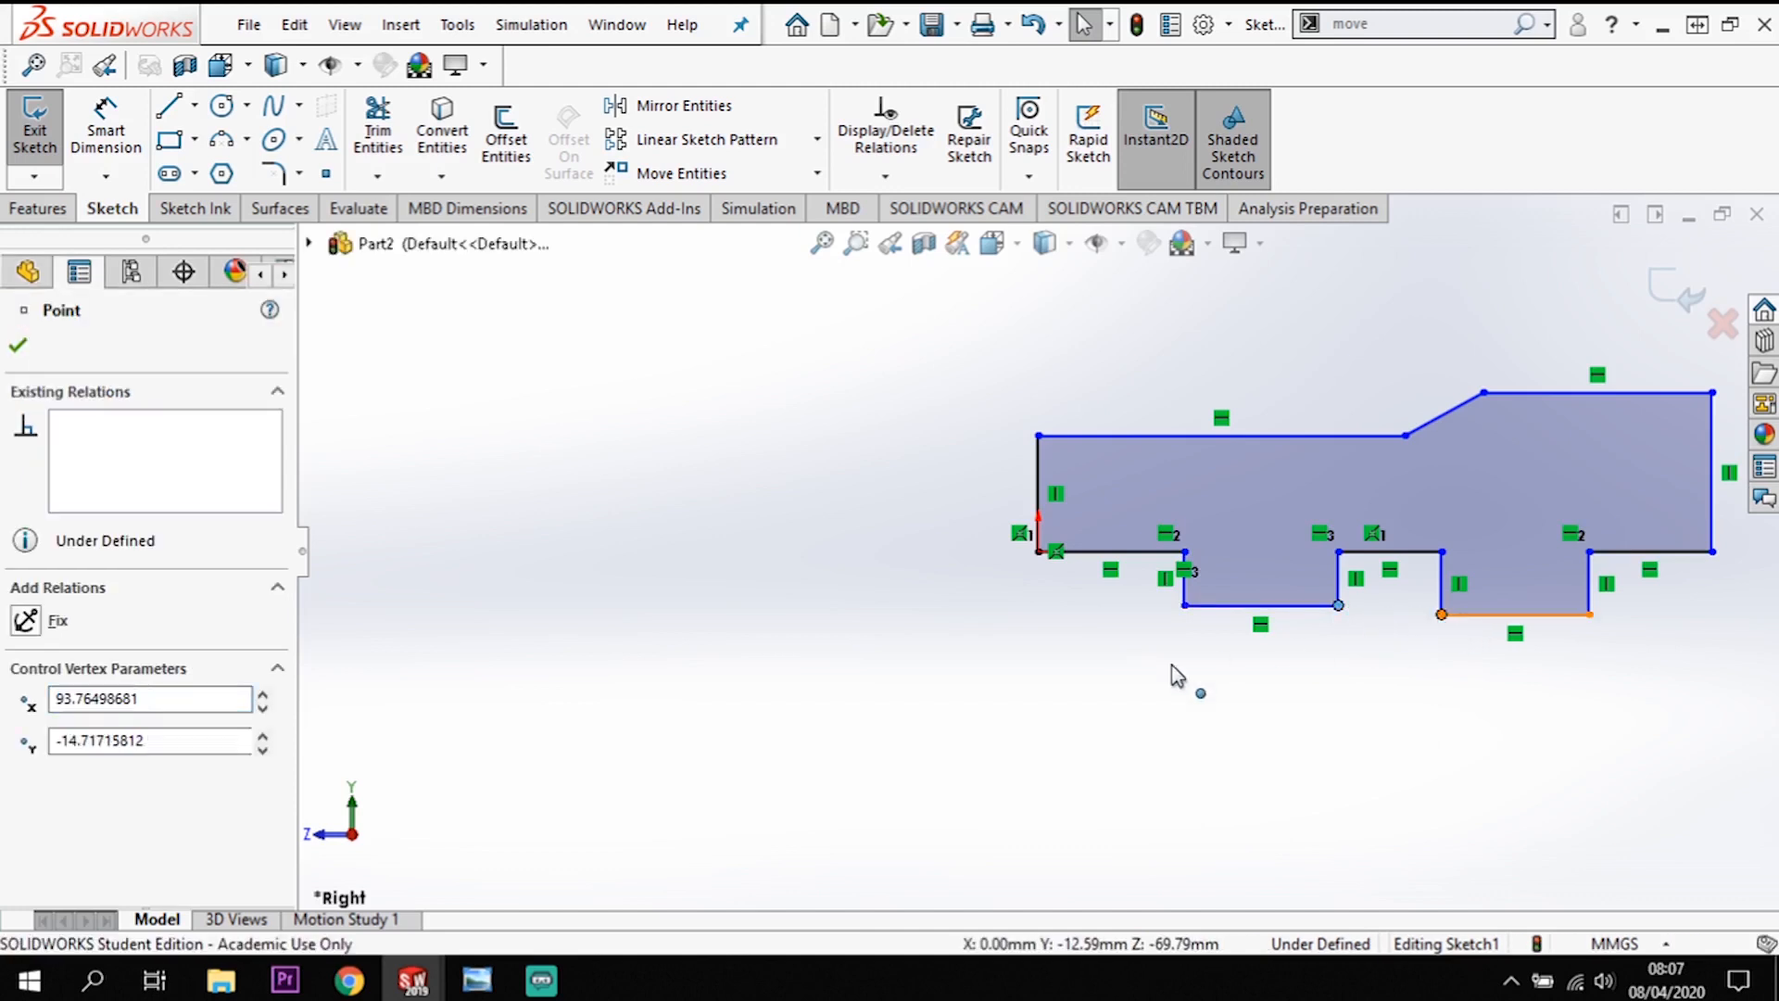
click(25, 766)
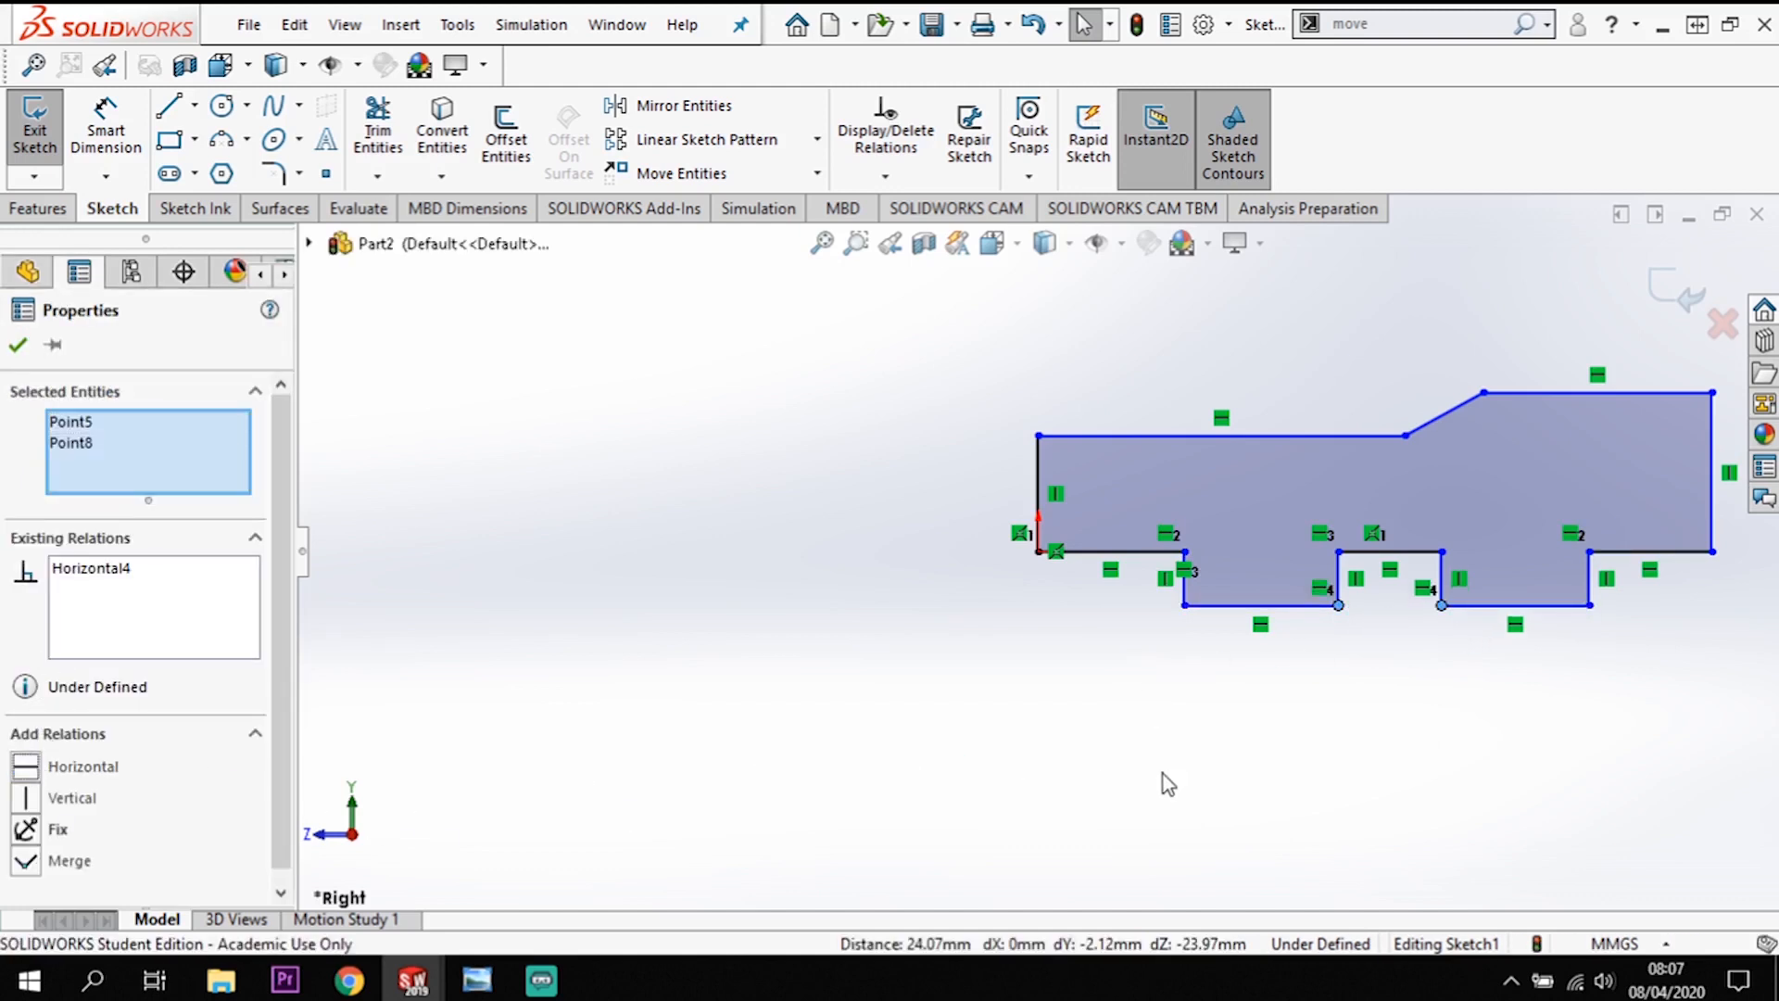
click(1258, 773)
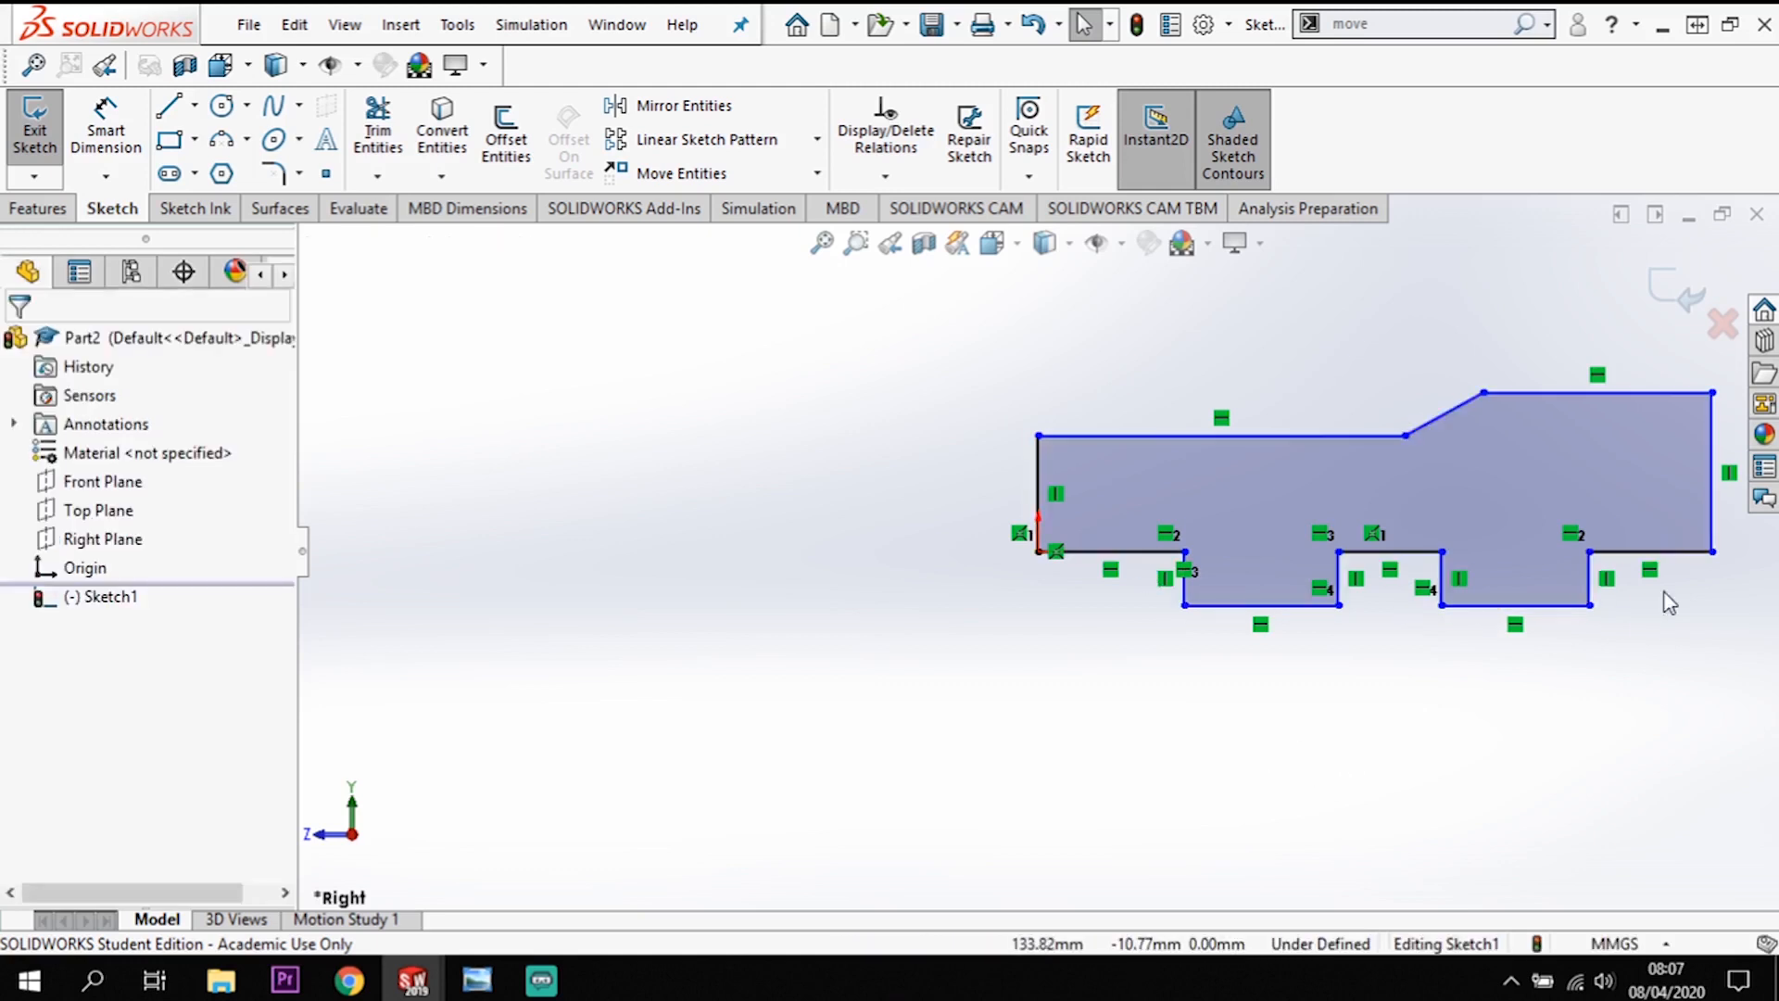
Step: Dimension the underside edge starting at the origin as 50 mm and the first foot's width as 37.5 mm
click(99, 137)
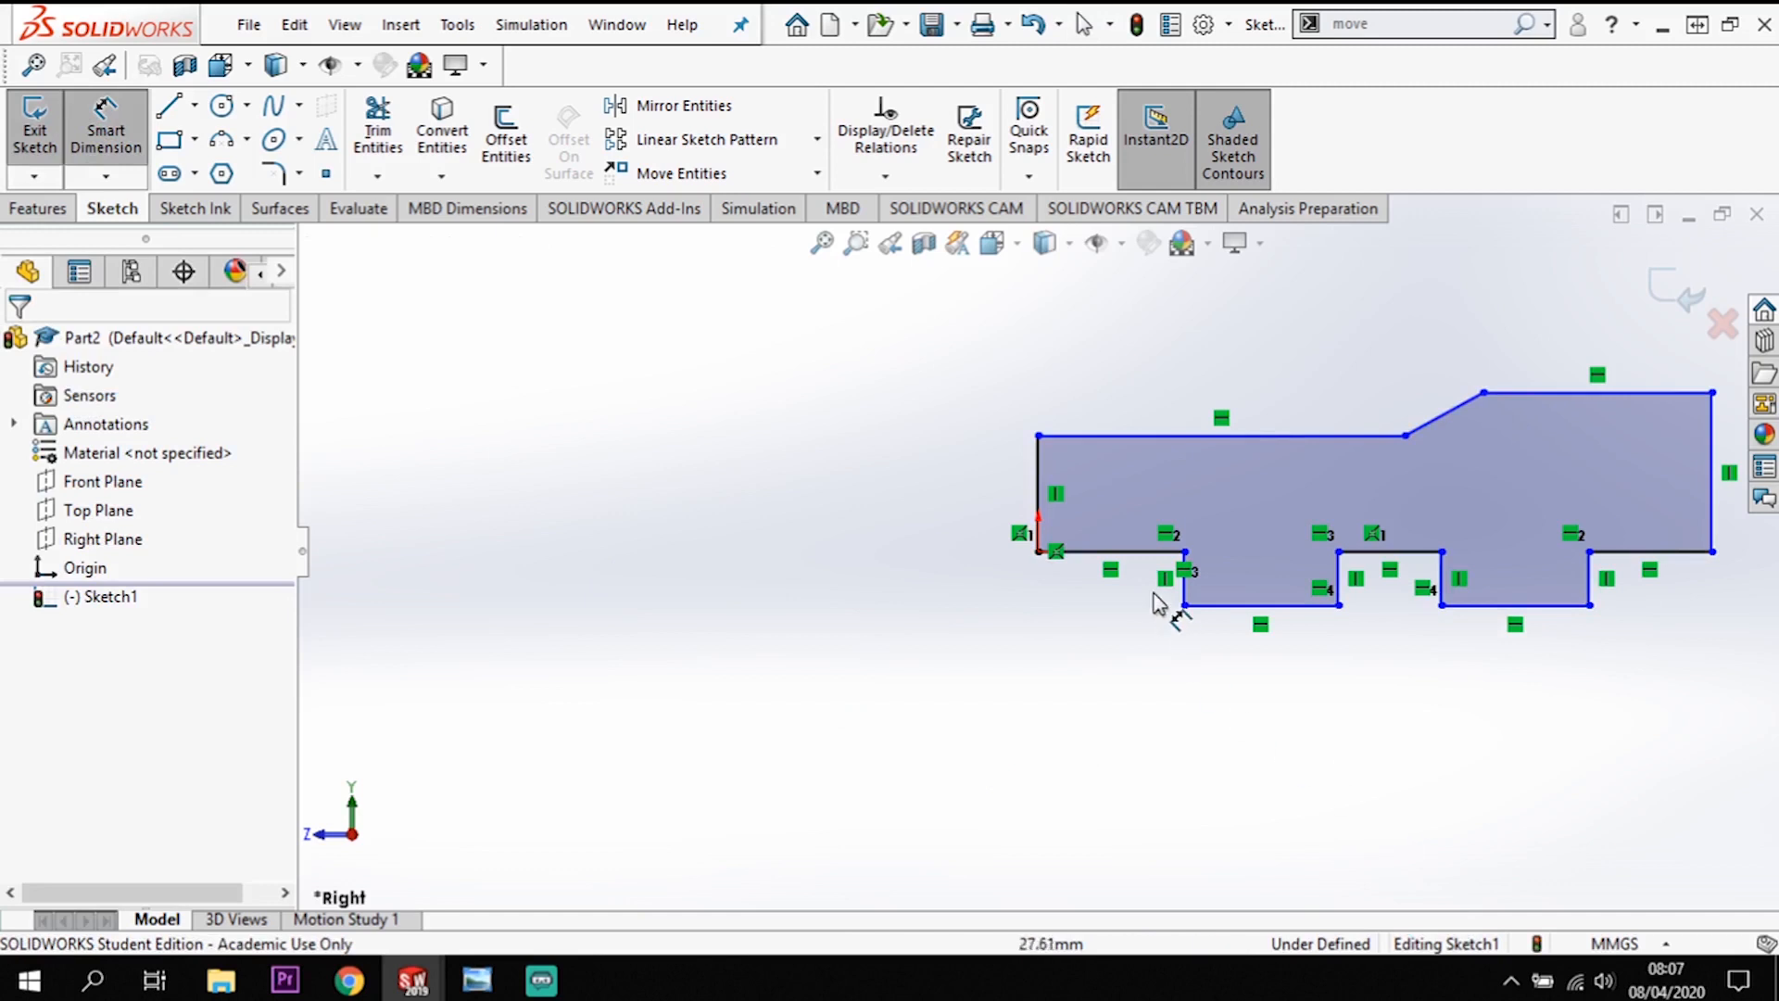
click(1120, 553)
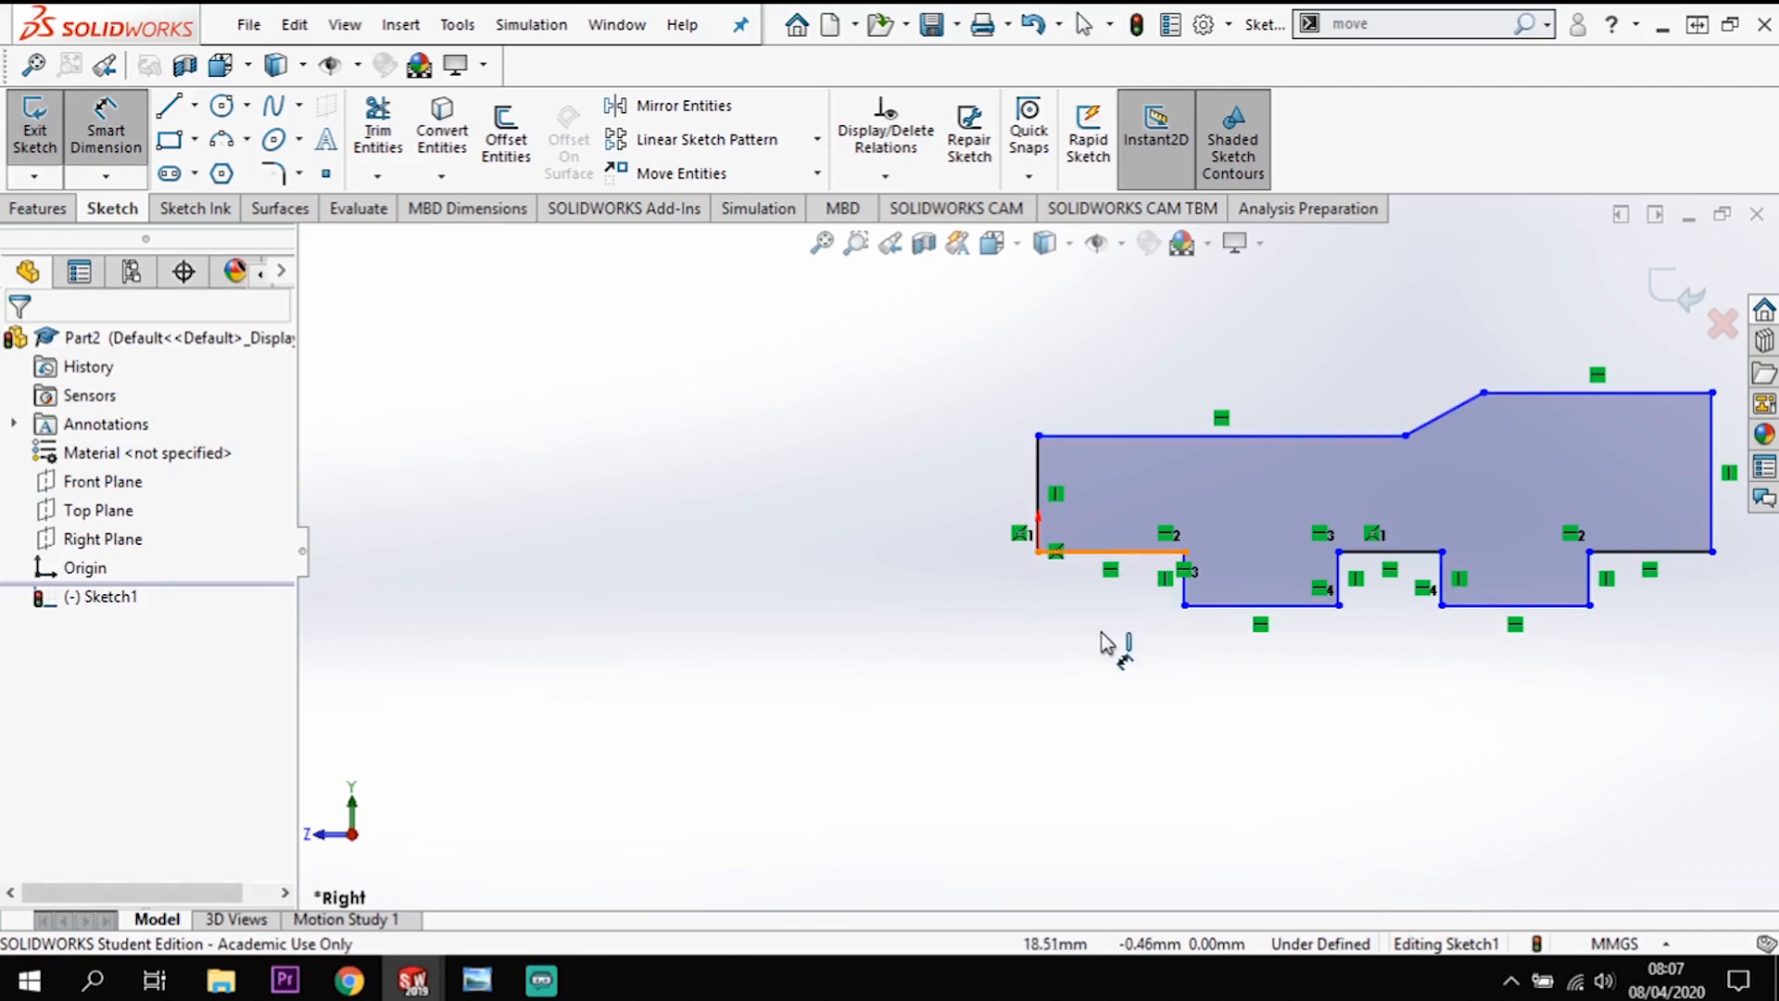
click(1102, 686)
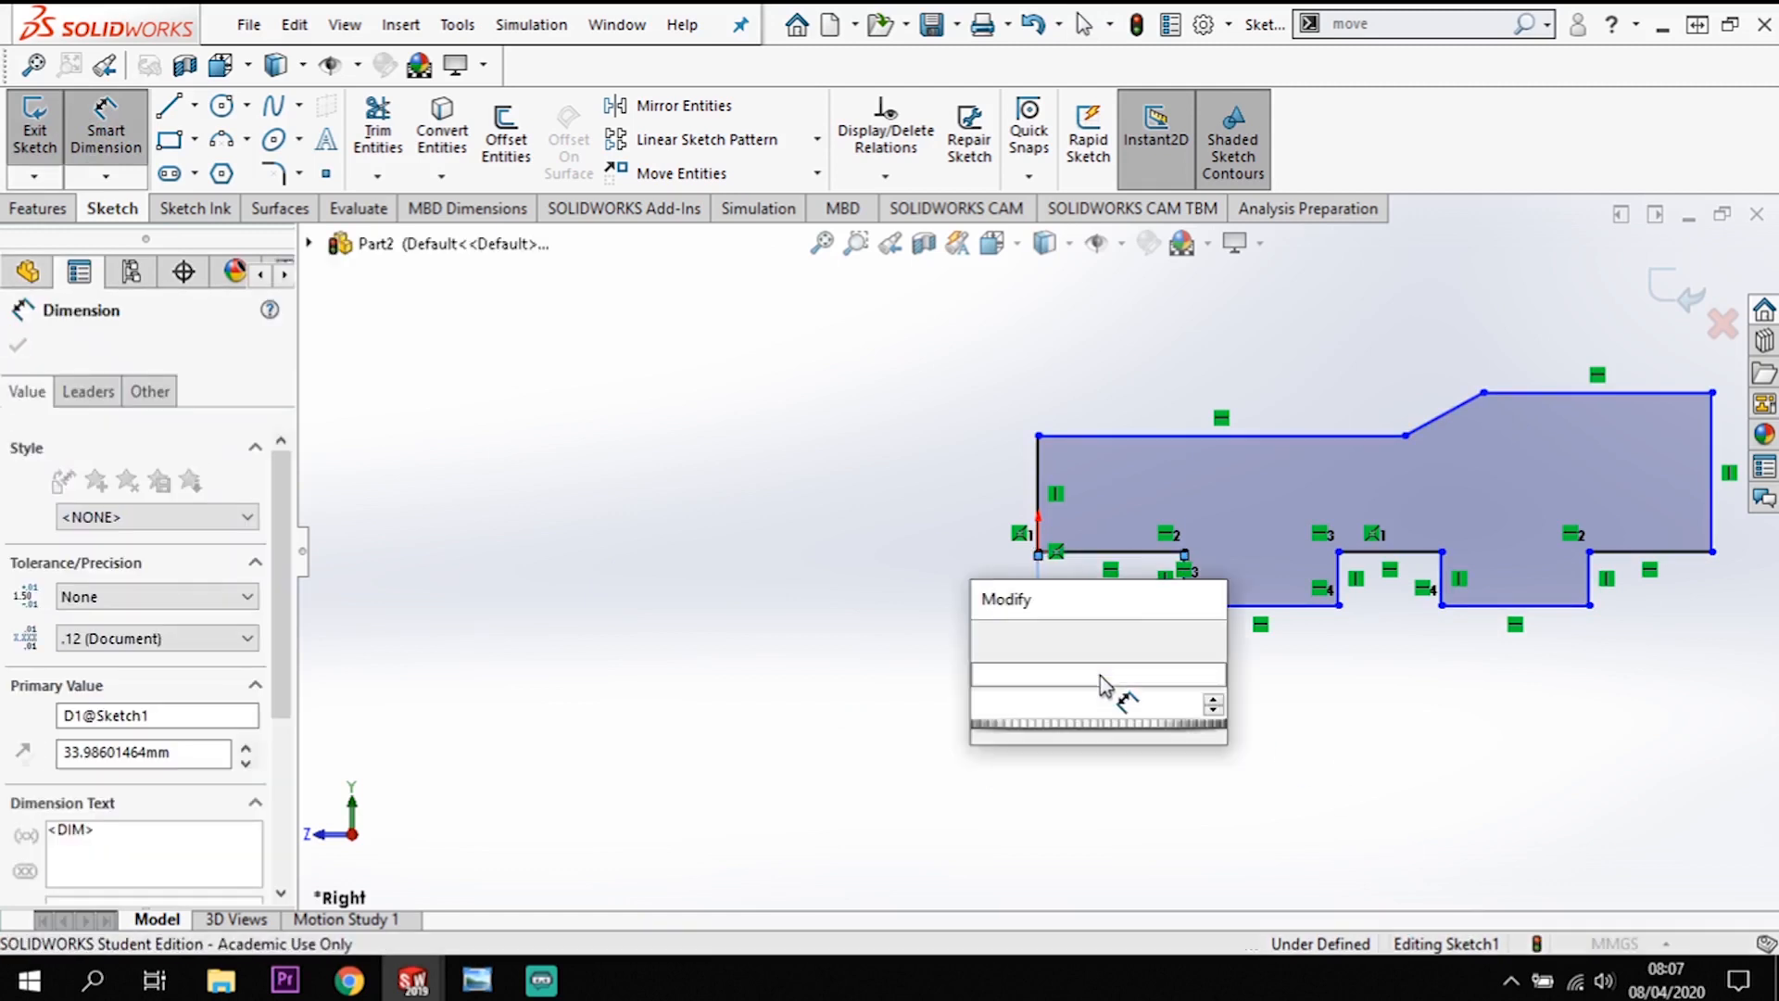
text(50)
key(Return)
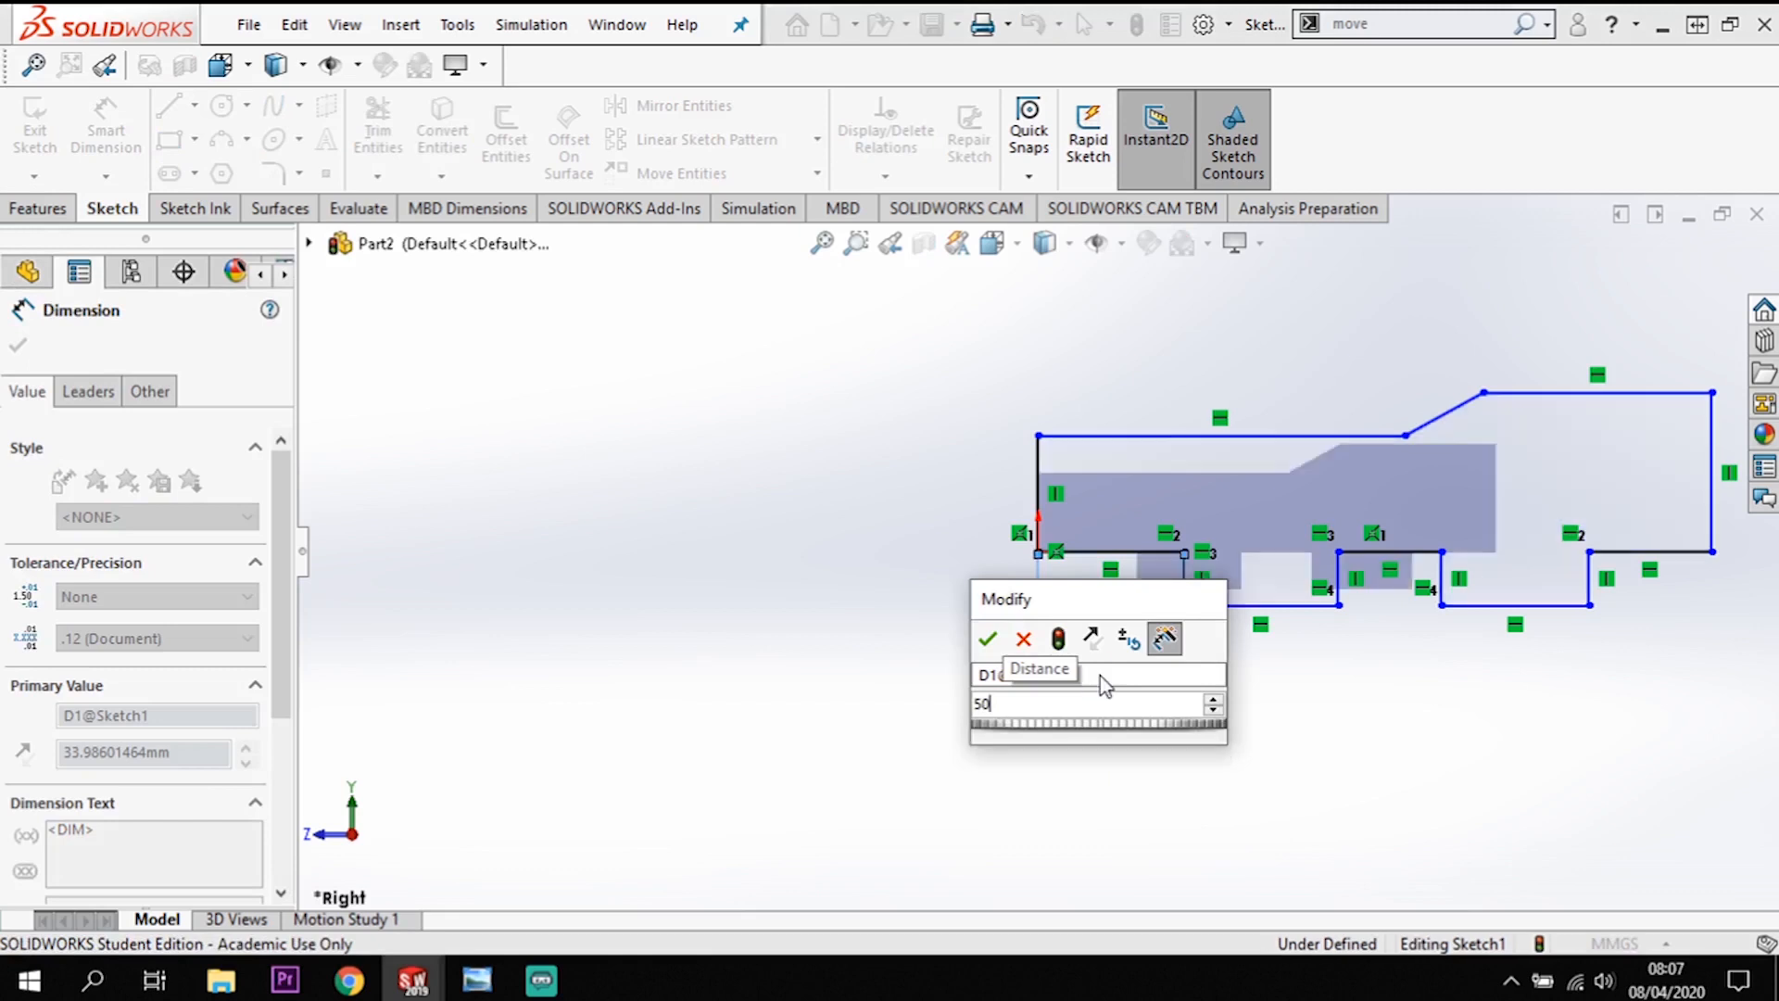
click(1285, 607)
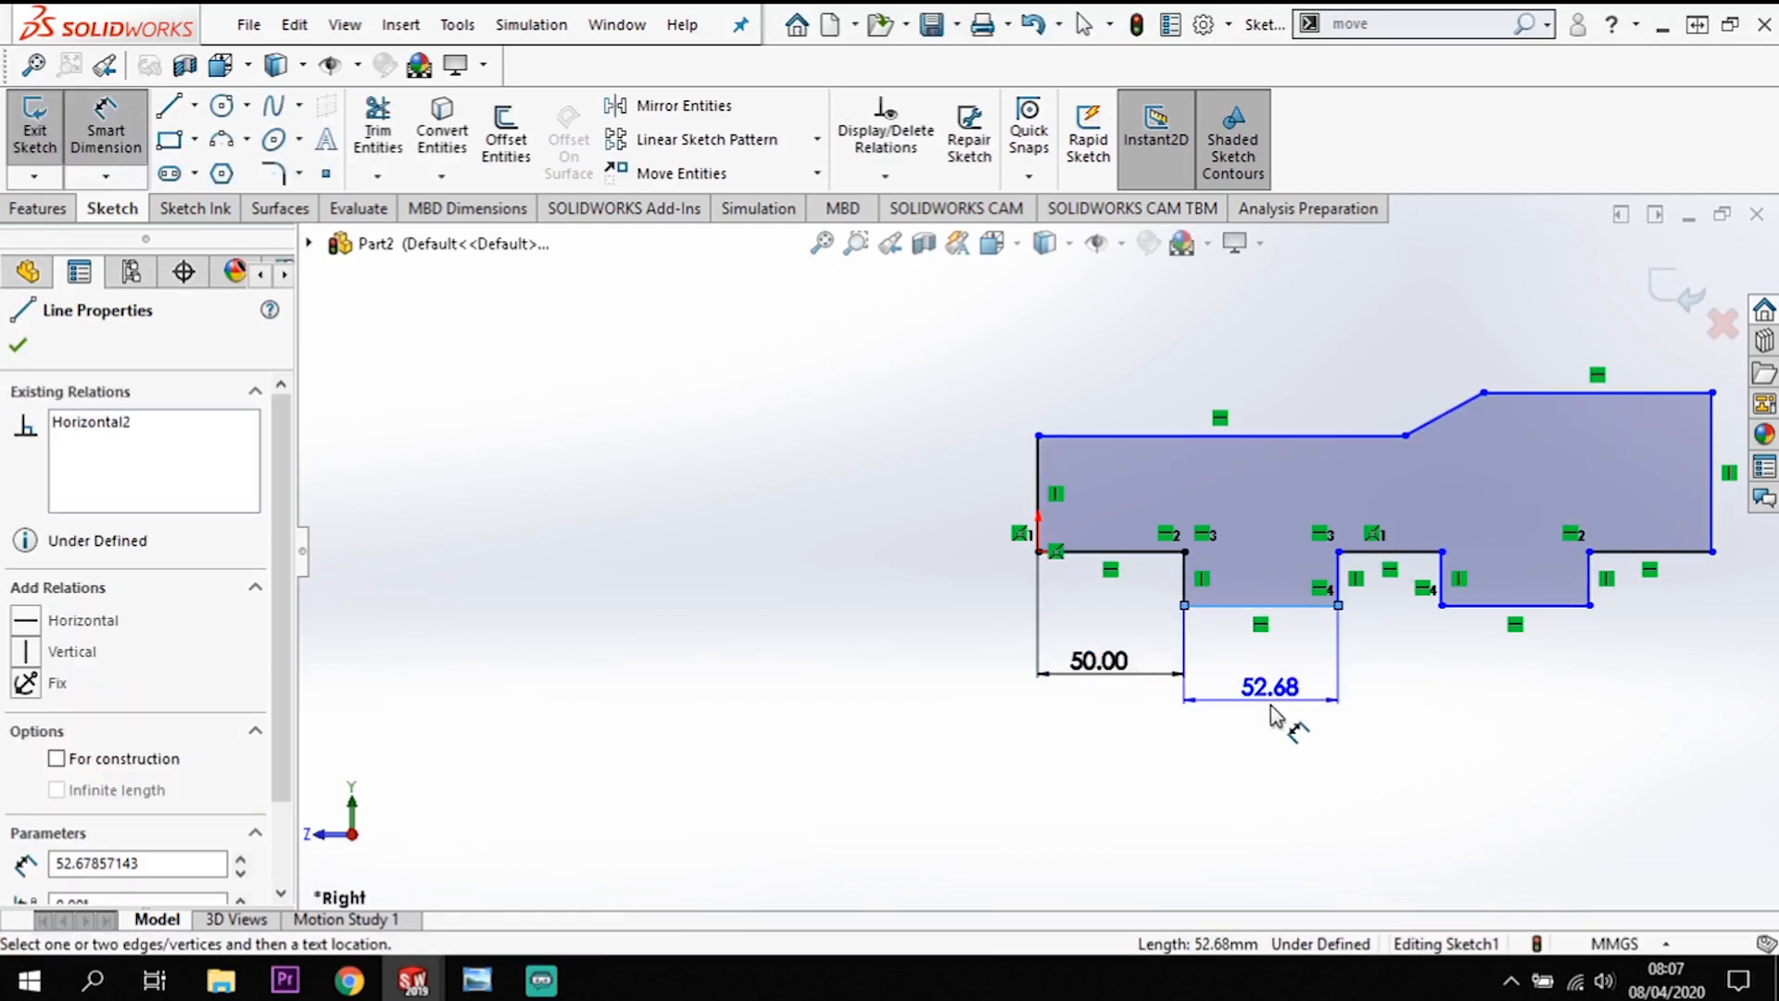
click(1272, 714)
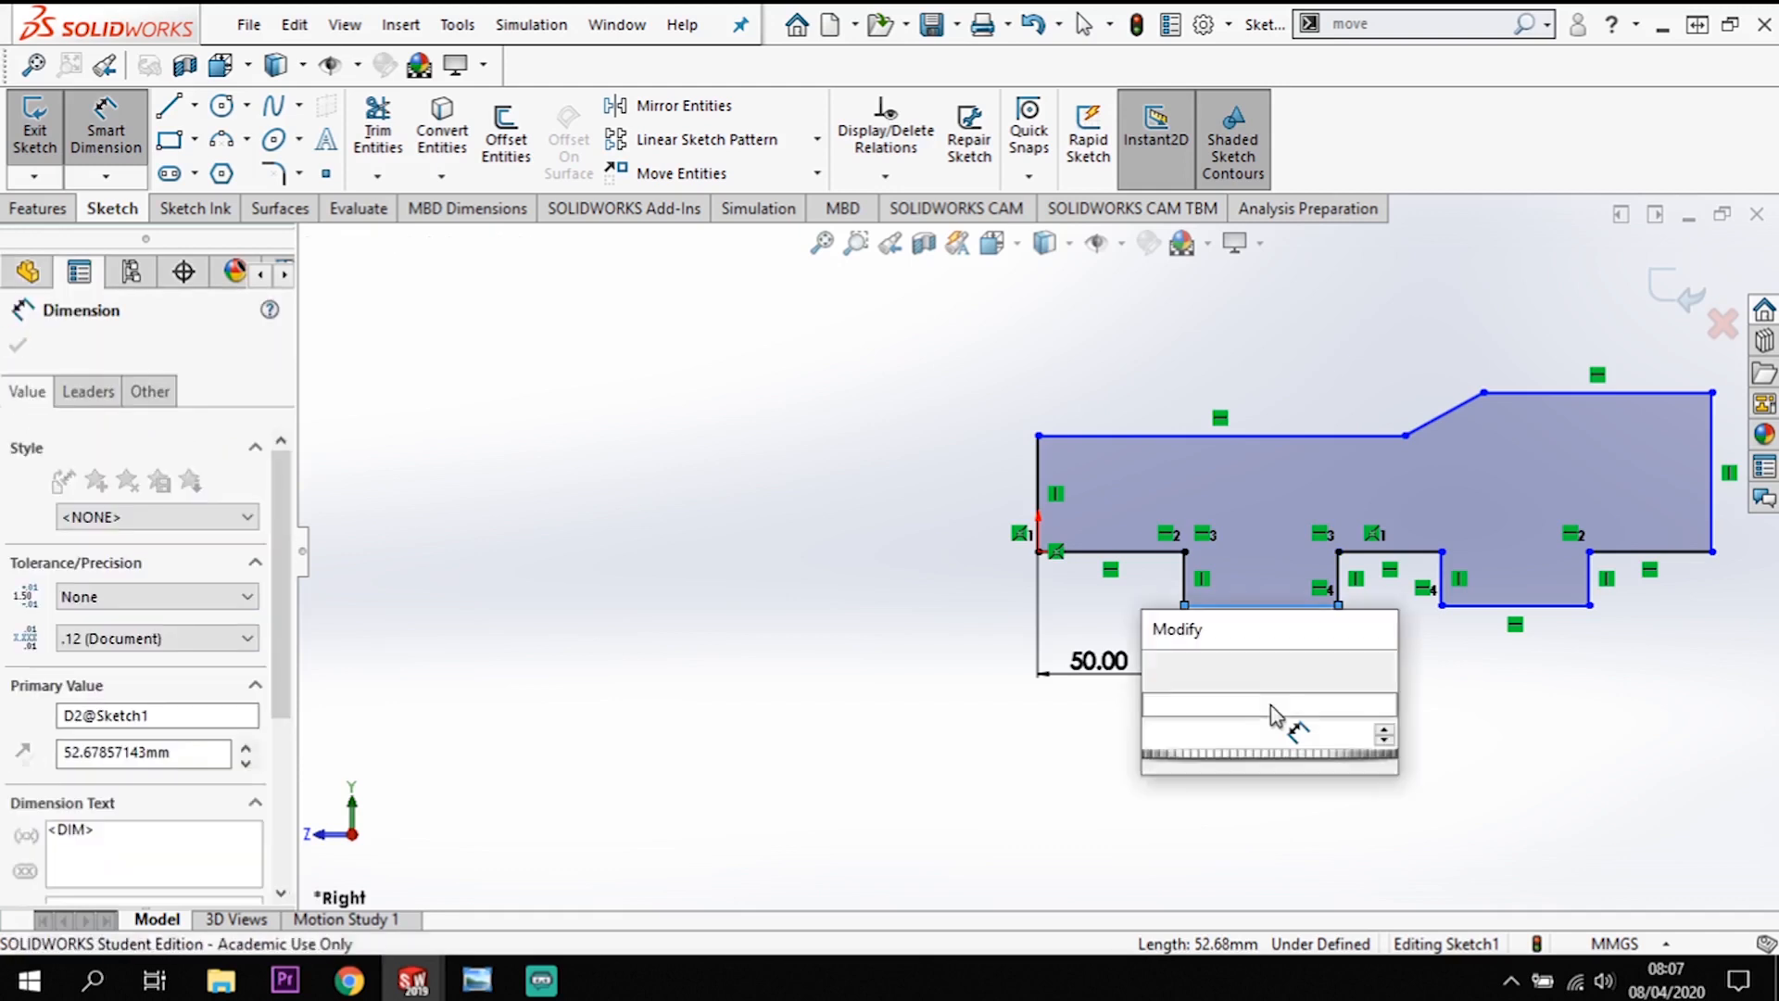
key(Return)
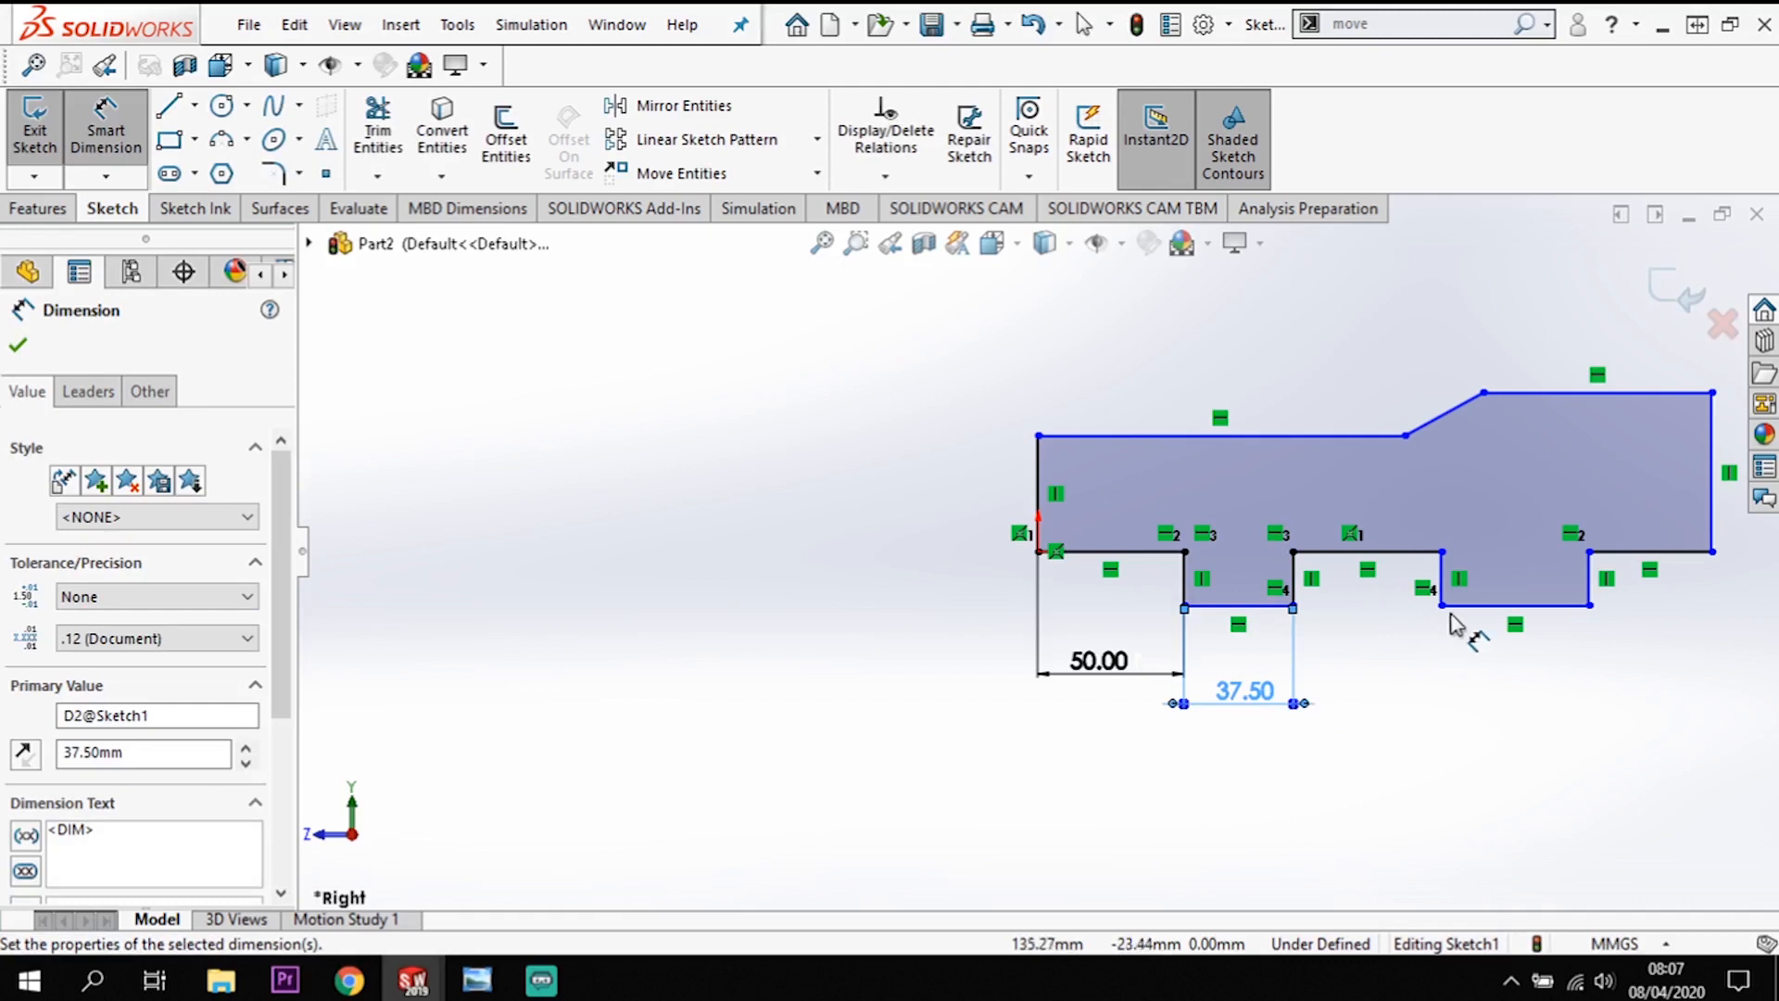
Step: Dimension the gap between the two feet as 25 mm and the overall distance across their outer sides as 100 mm
click(1408, 554)
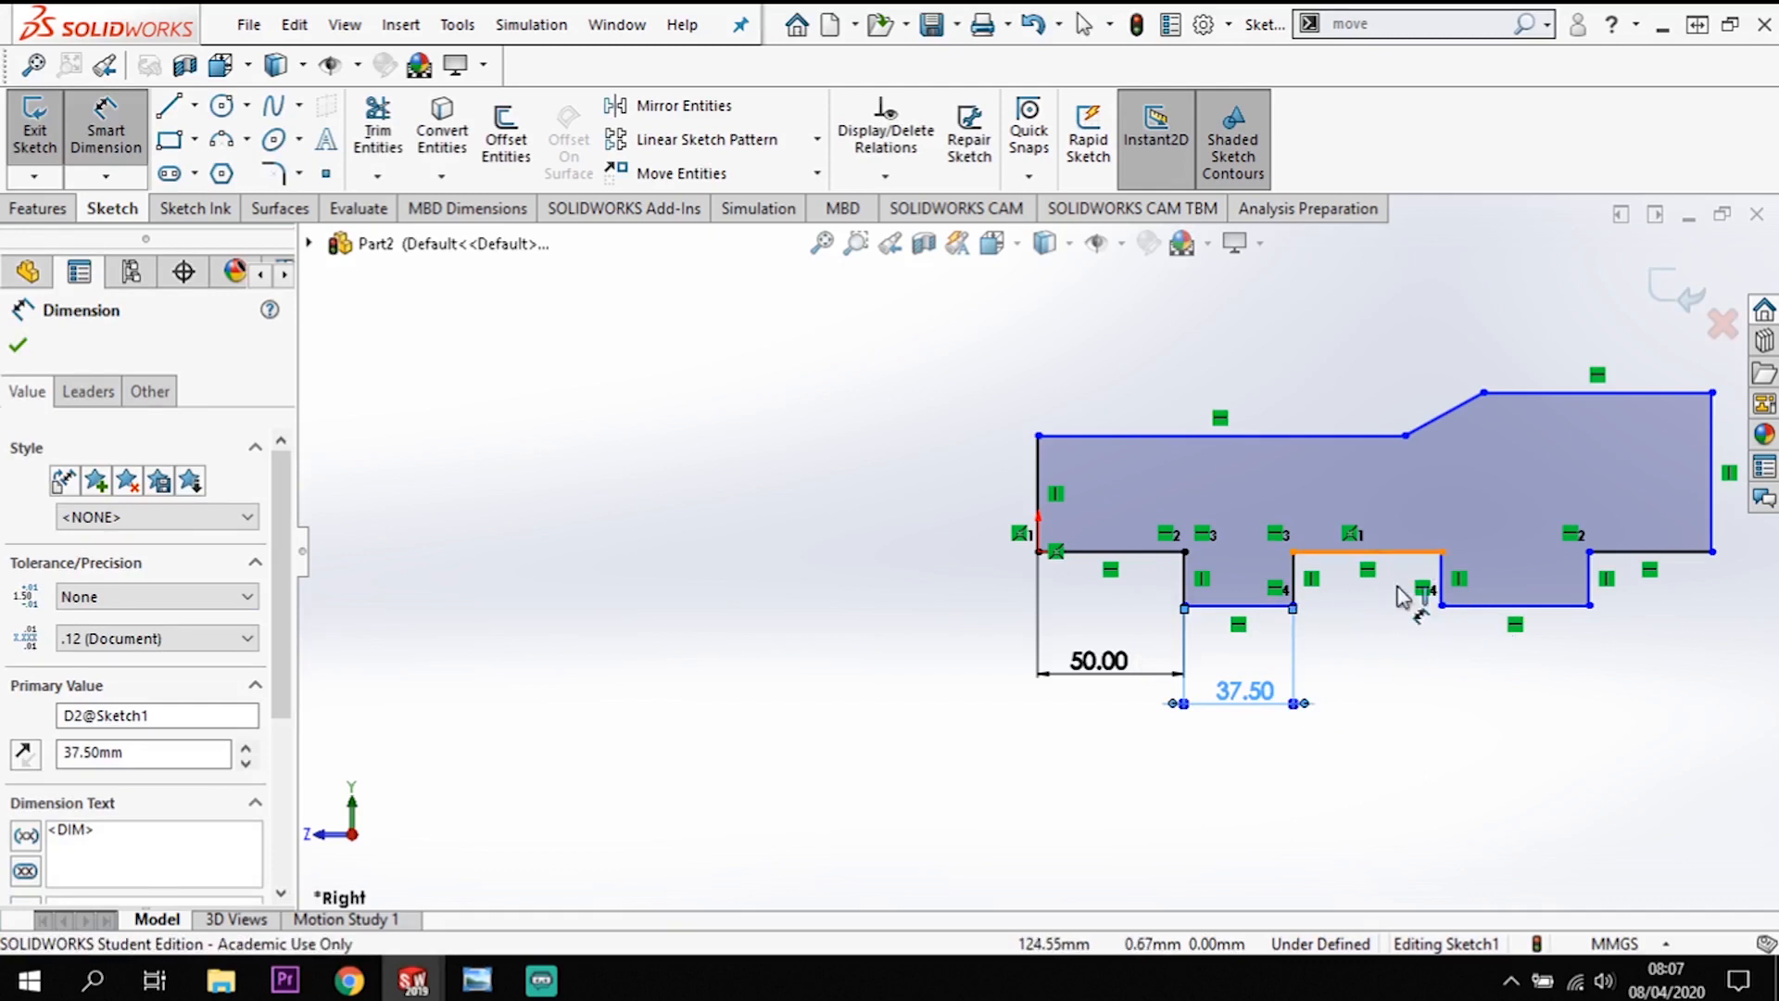
click(1378, 651)
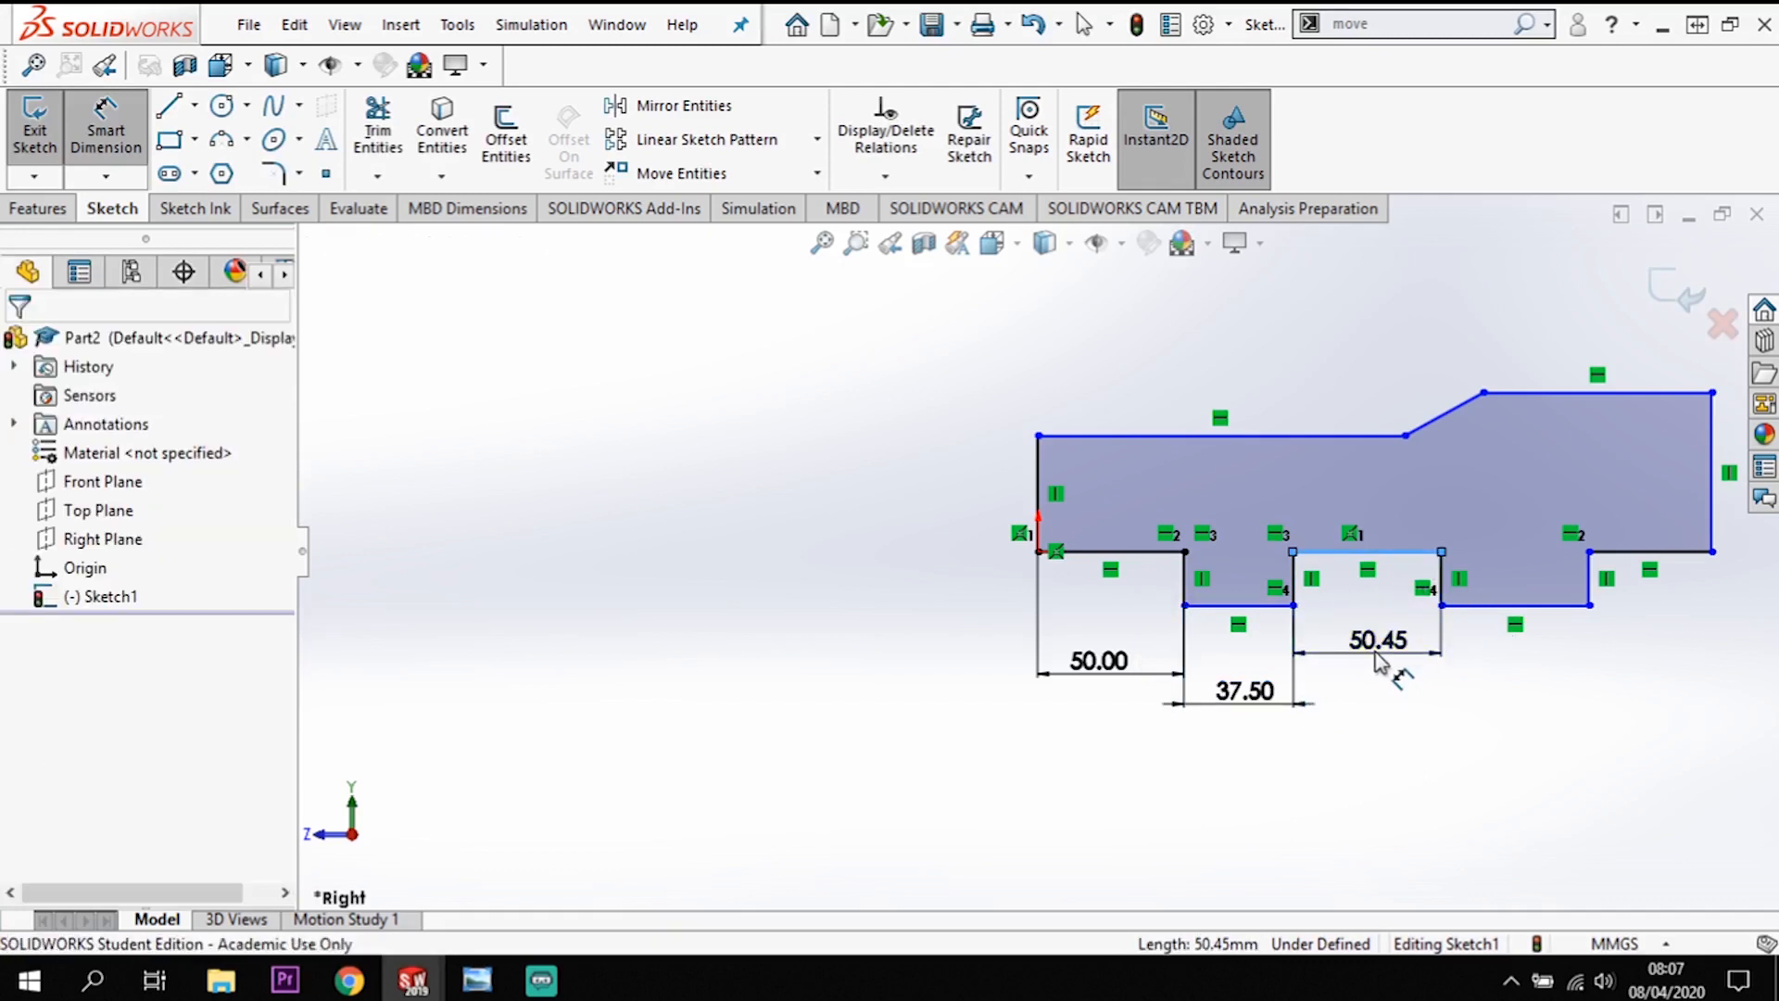
double_click(1378, 644)
key(Return)
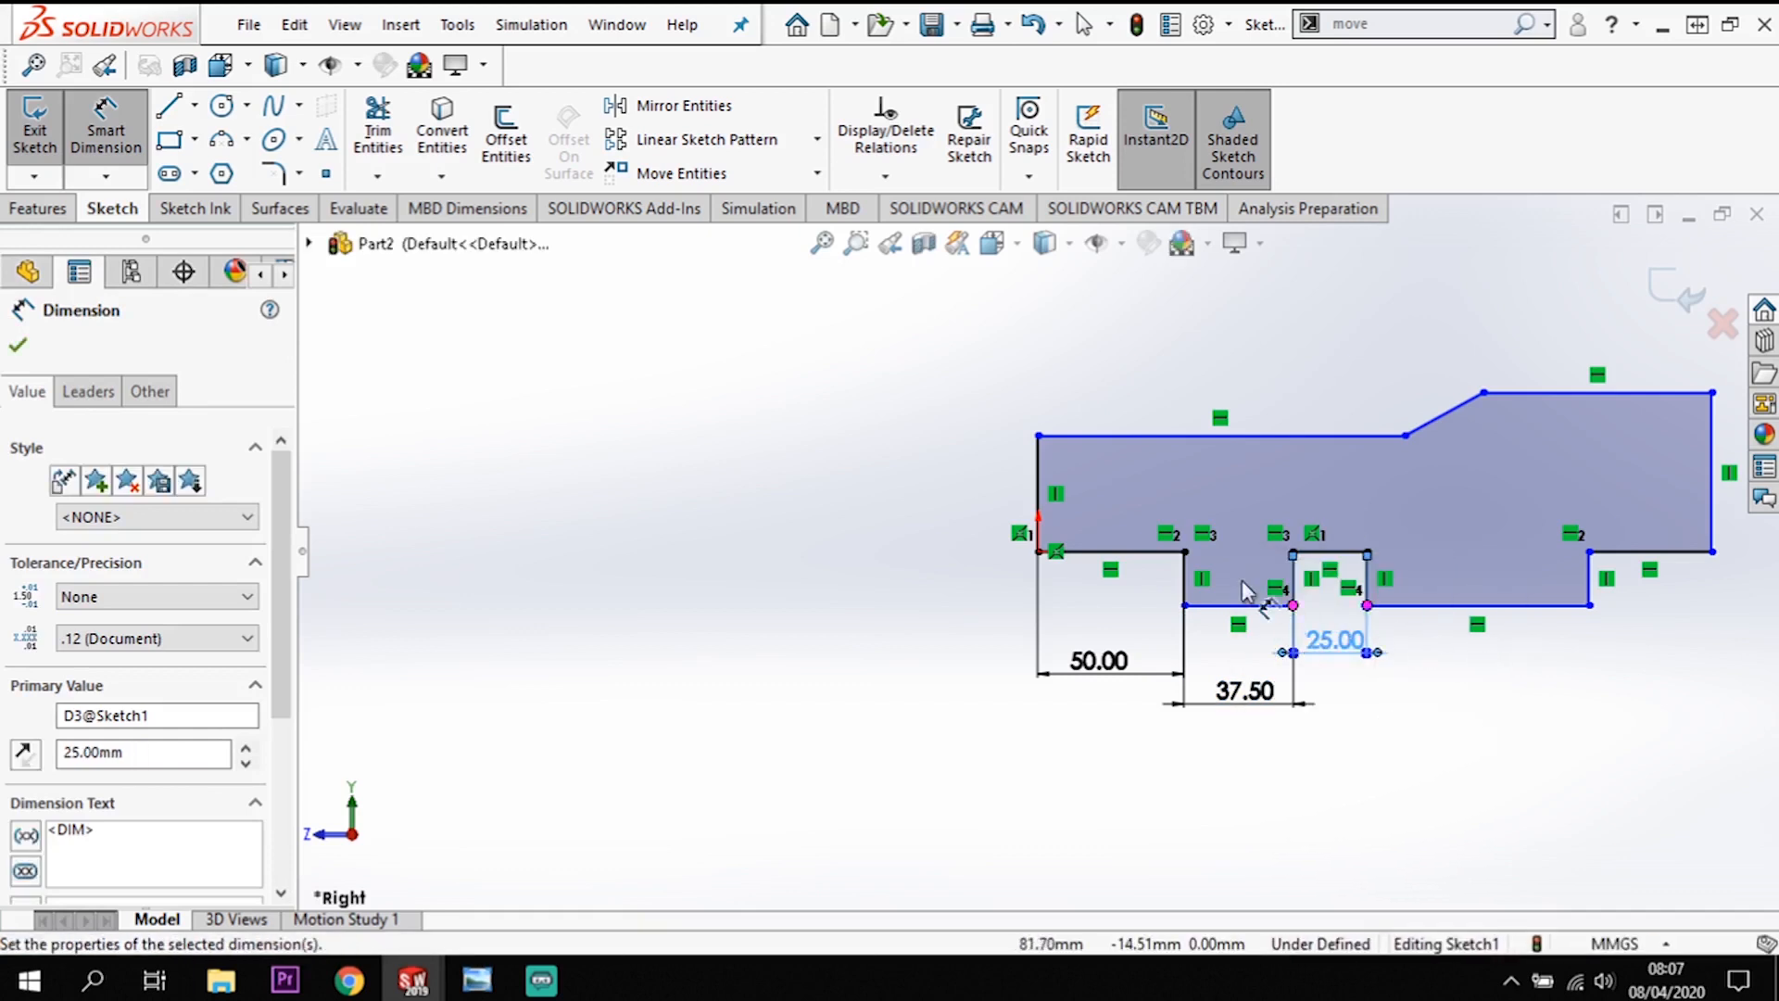
click(1591, 588)
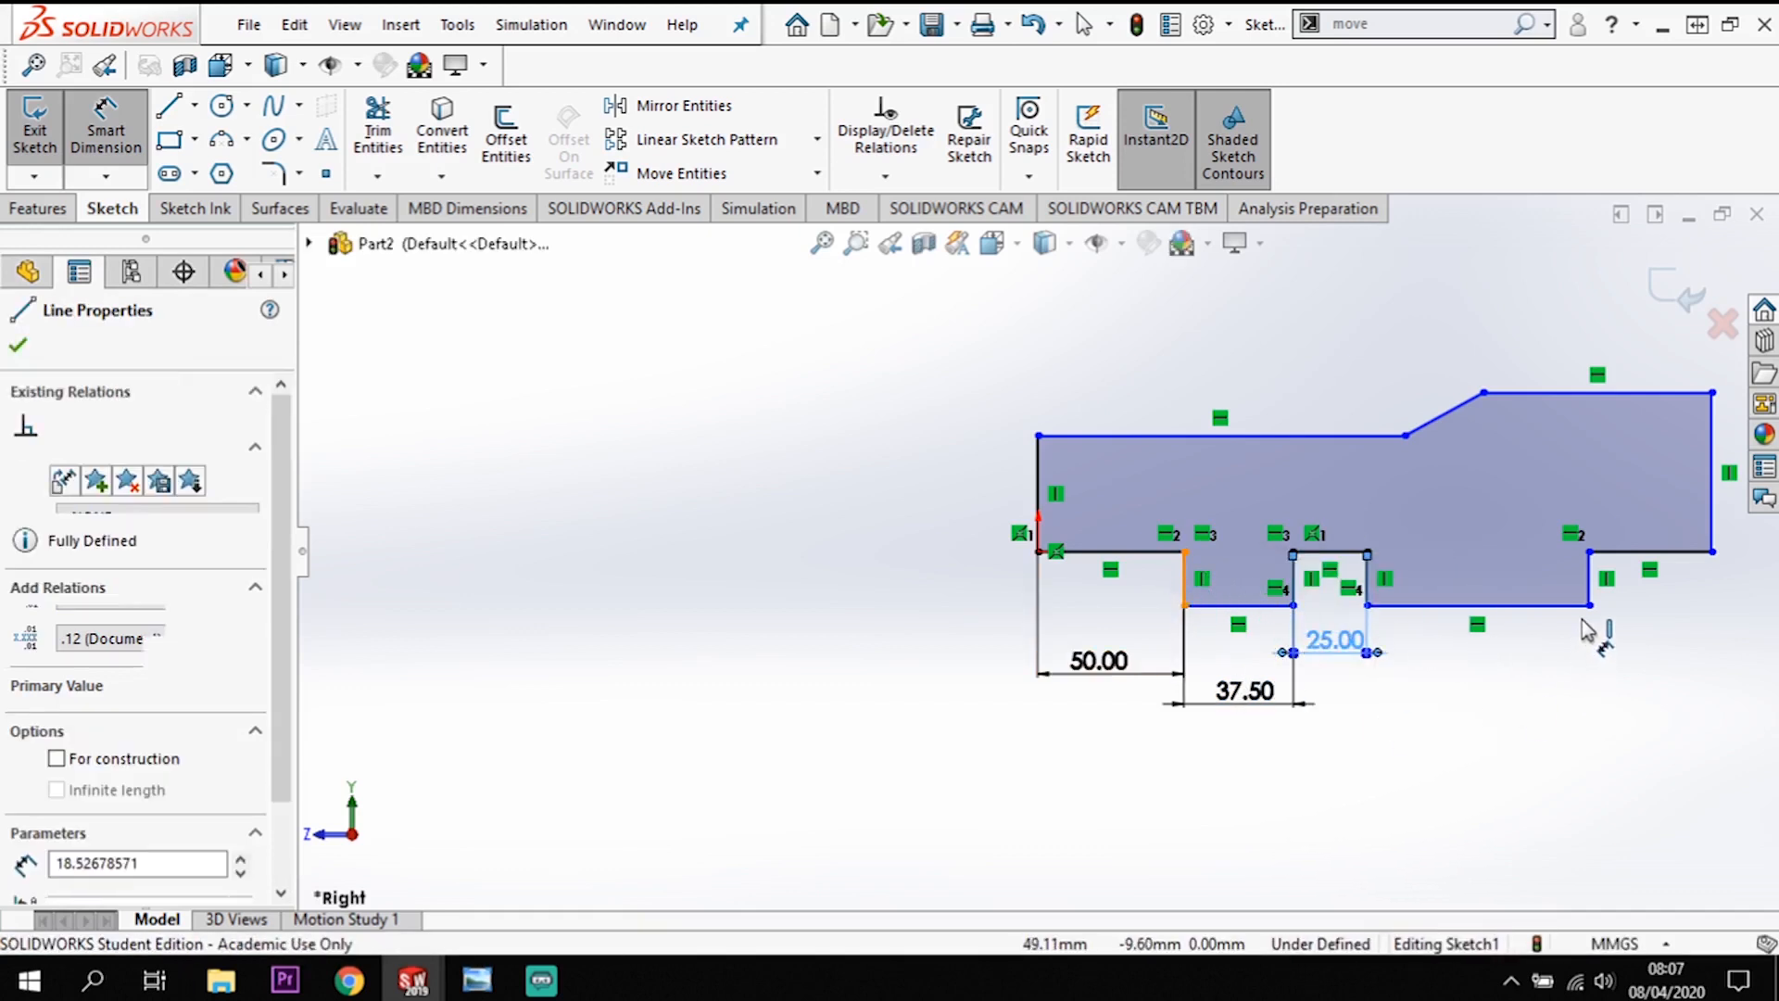
click(1185, 579)
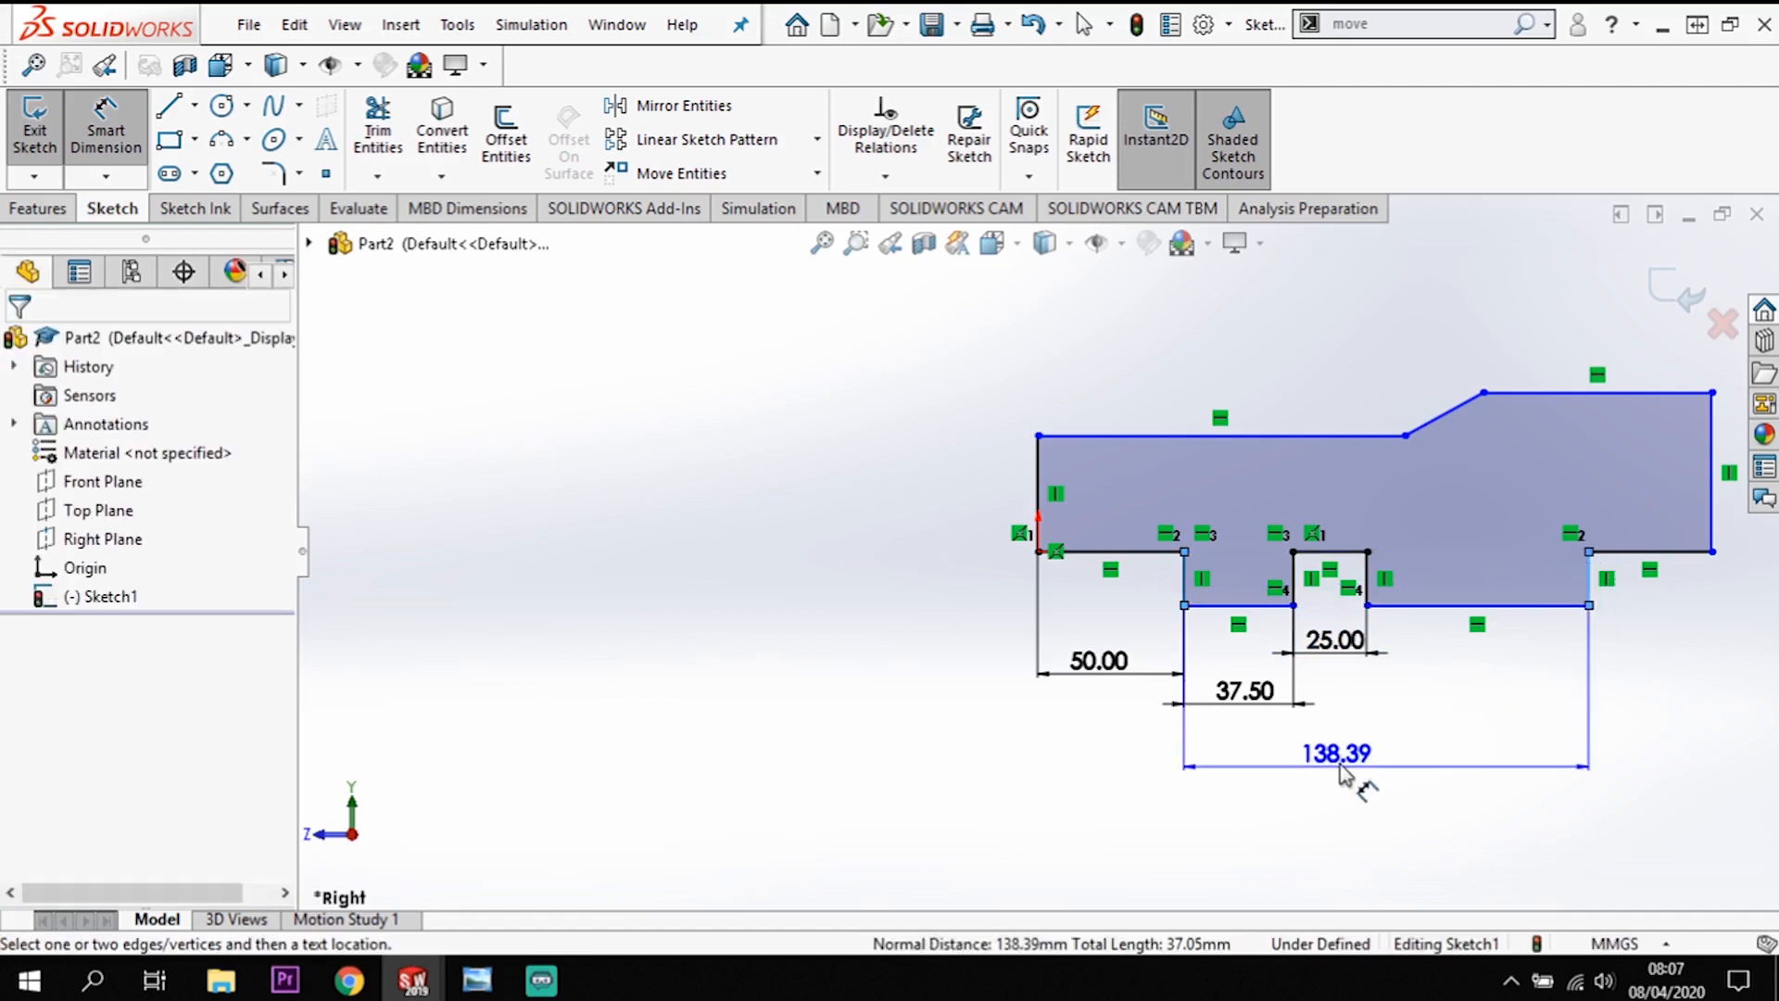
click(1344, 773)
key(Return)
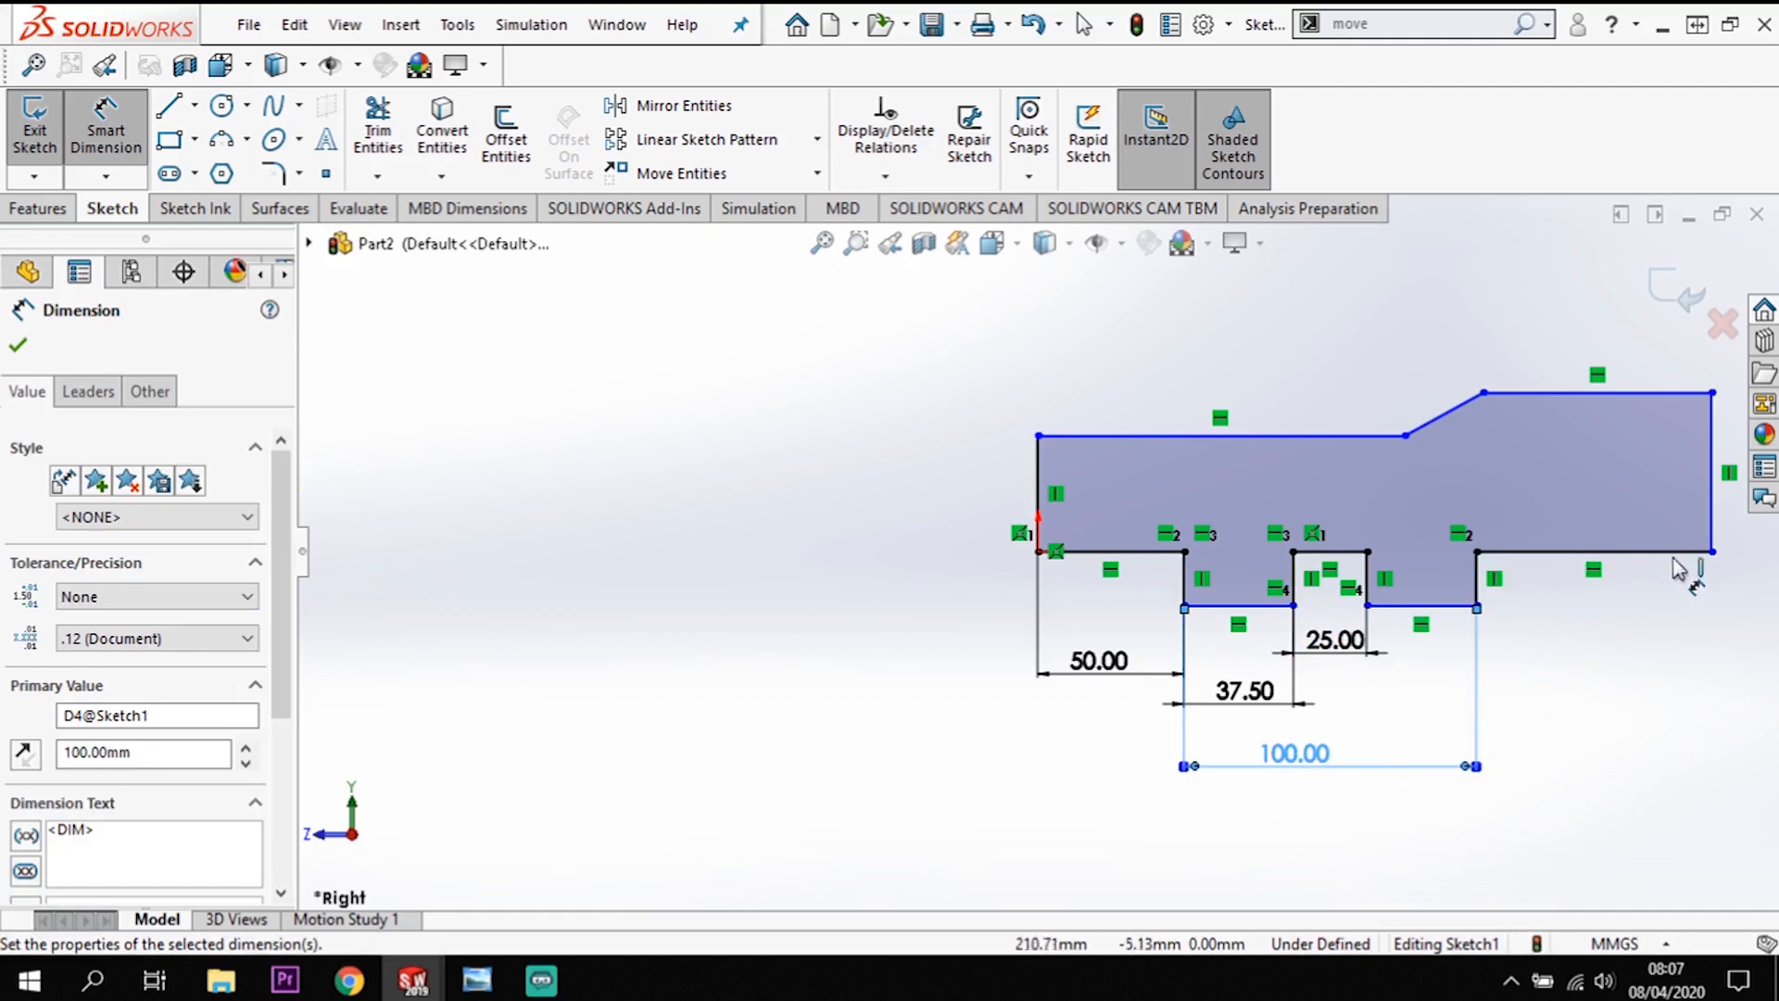
Step: Dimension the profile's overall length as 200 mm and the height of the feet as 10 mm
click(1713, 491)
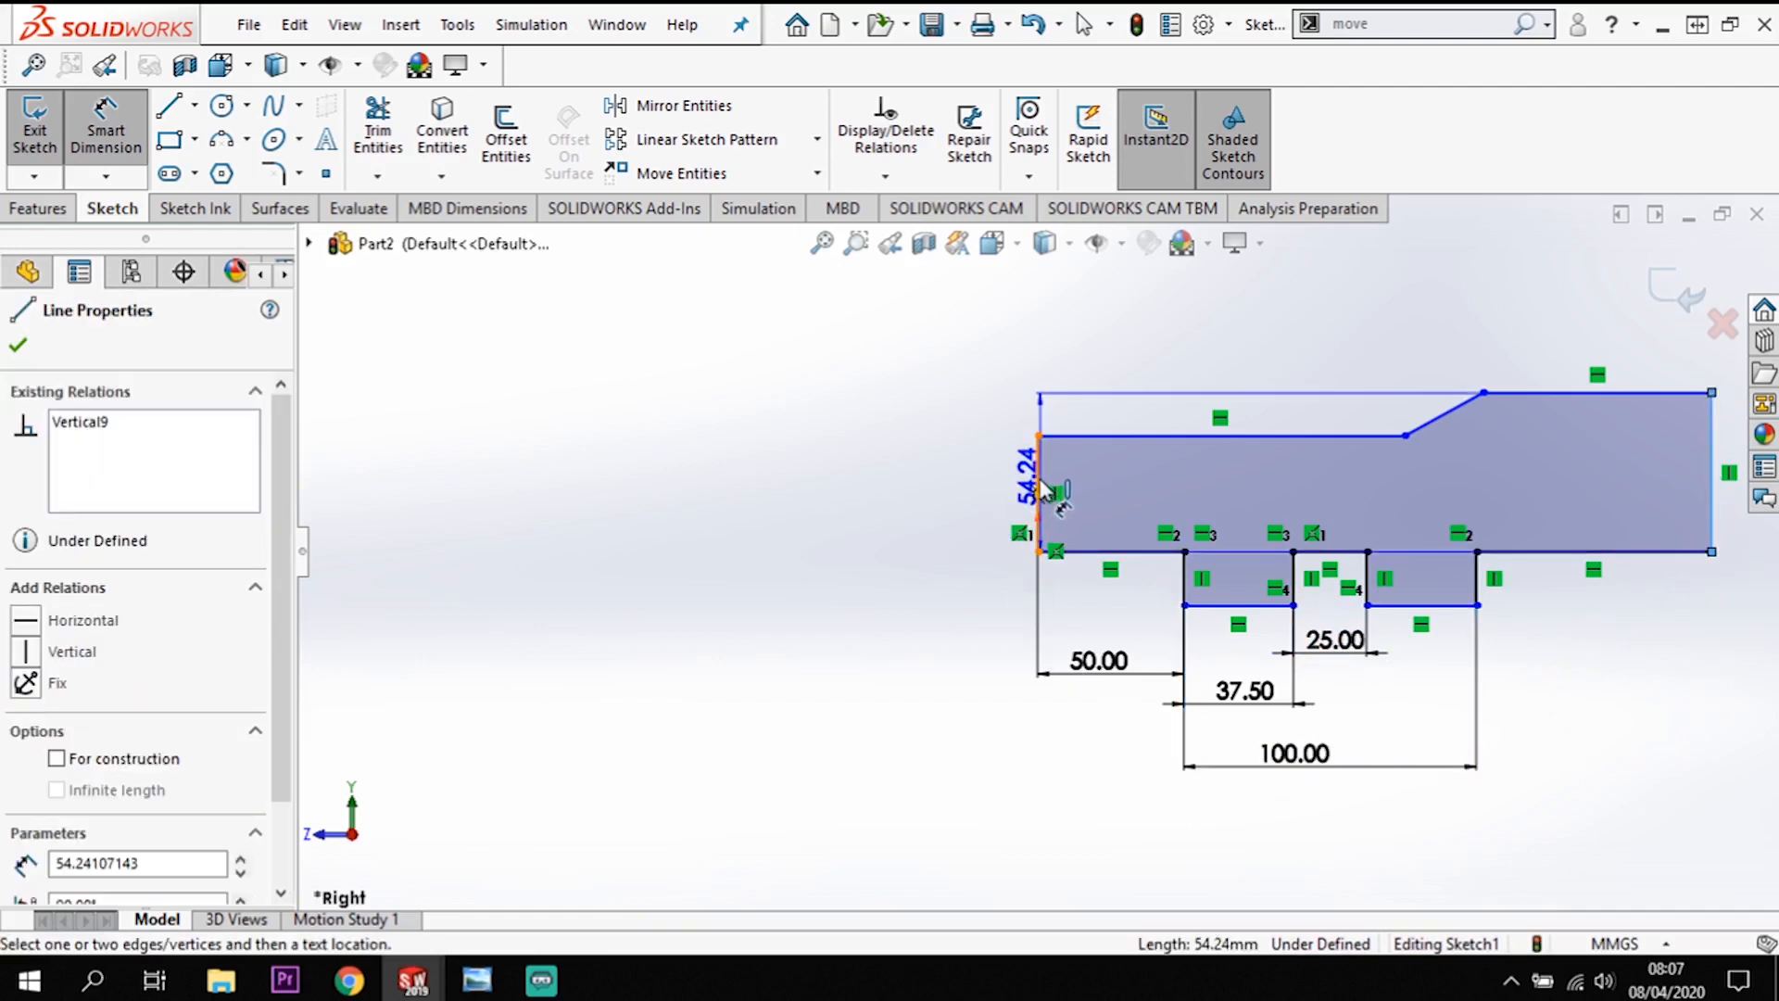
click(1042, 489)
click(1325, 857)
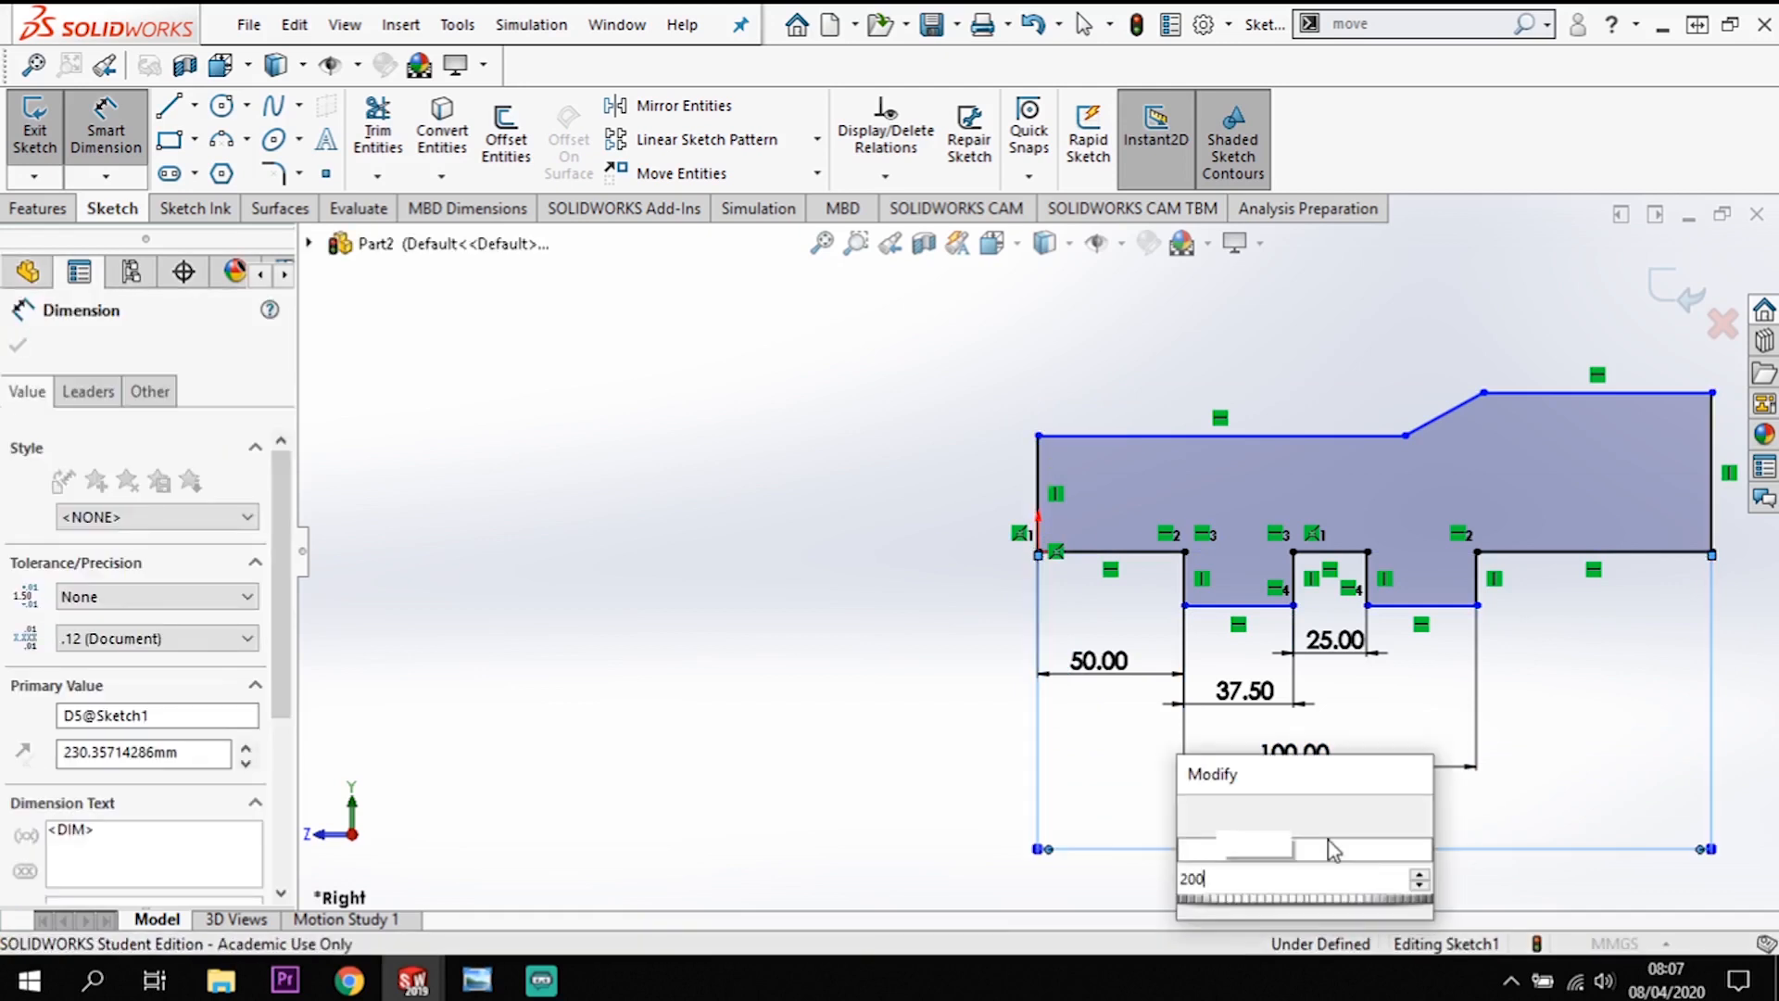
key(Return)
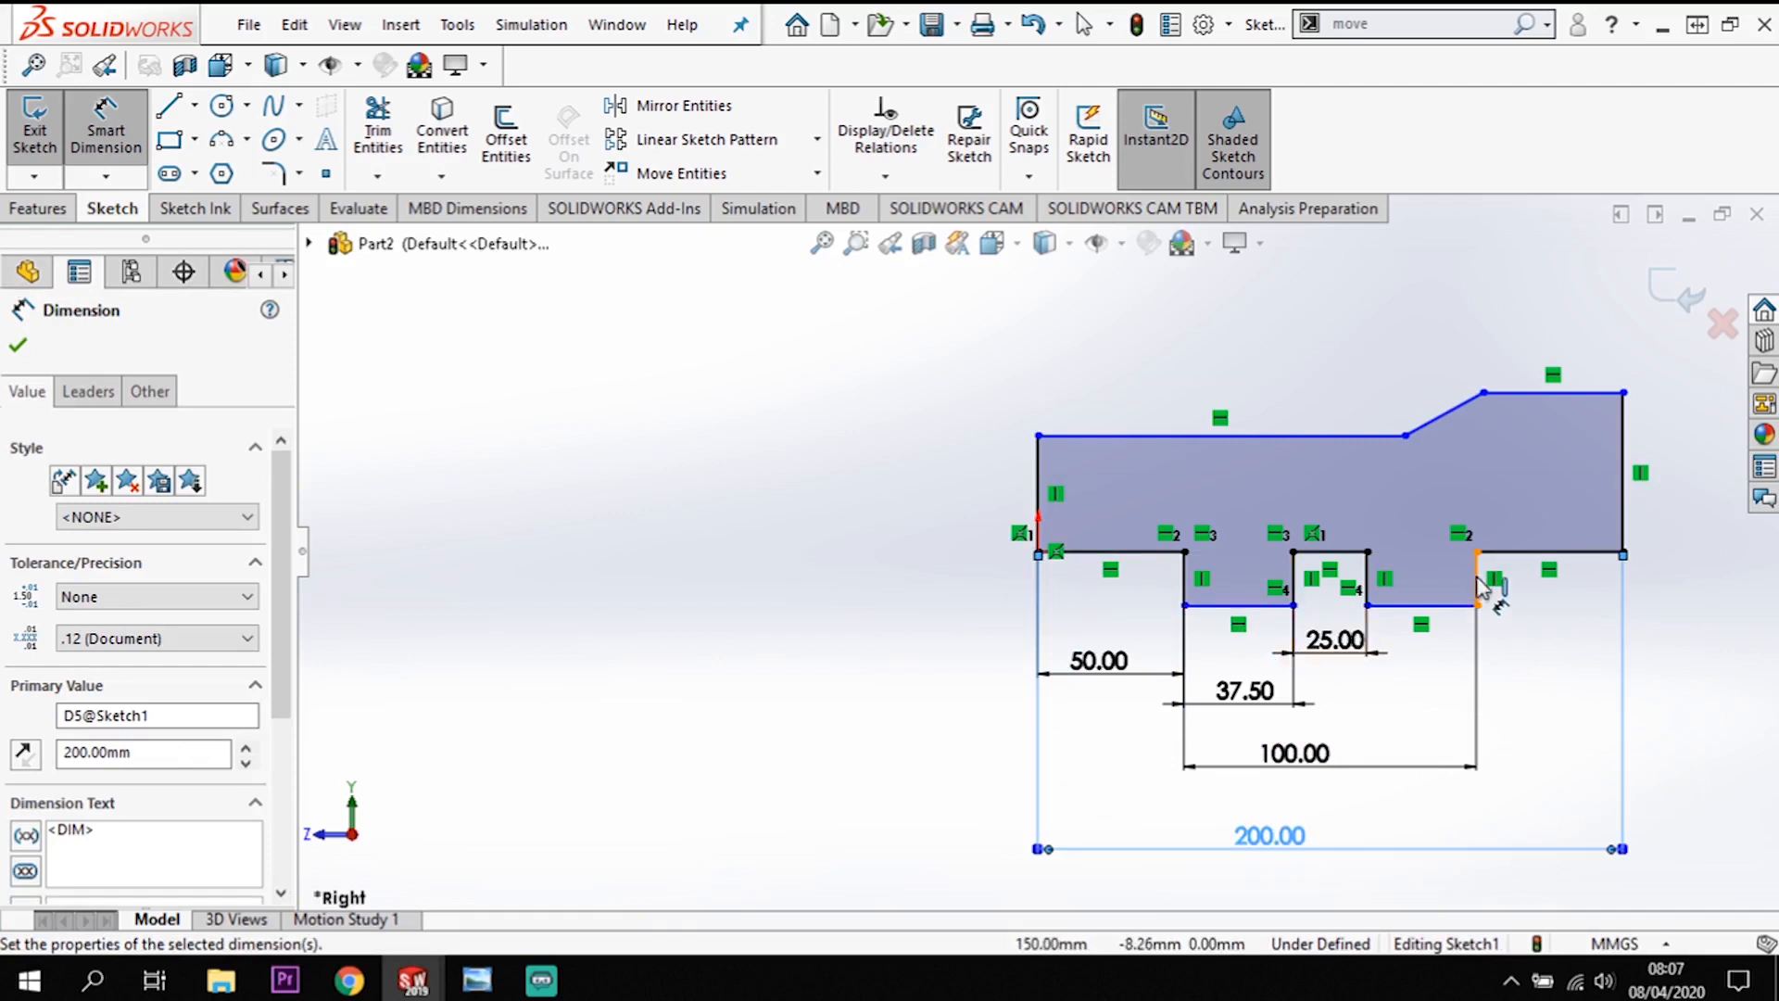
click(1478, 576)
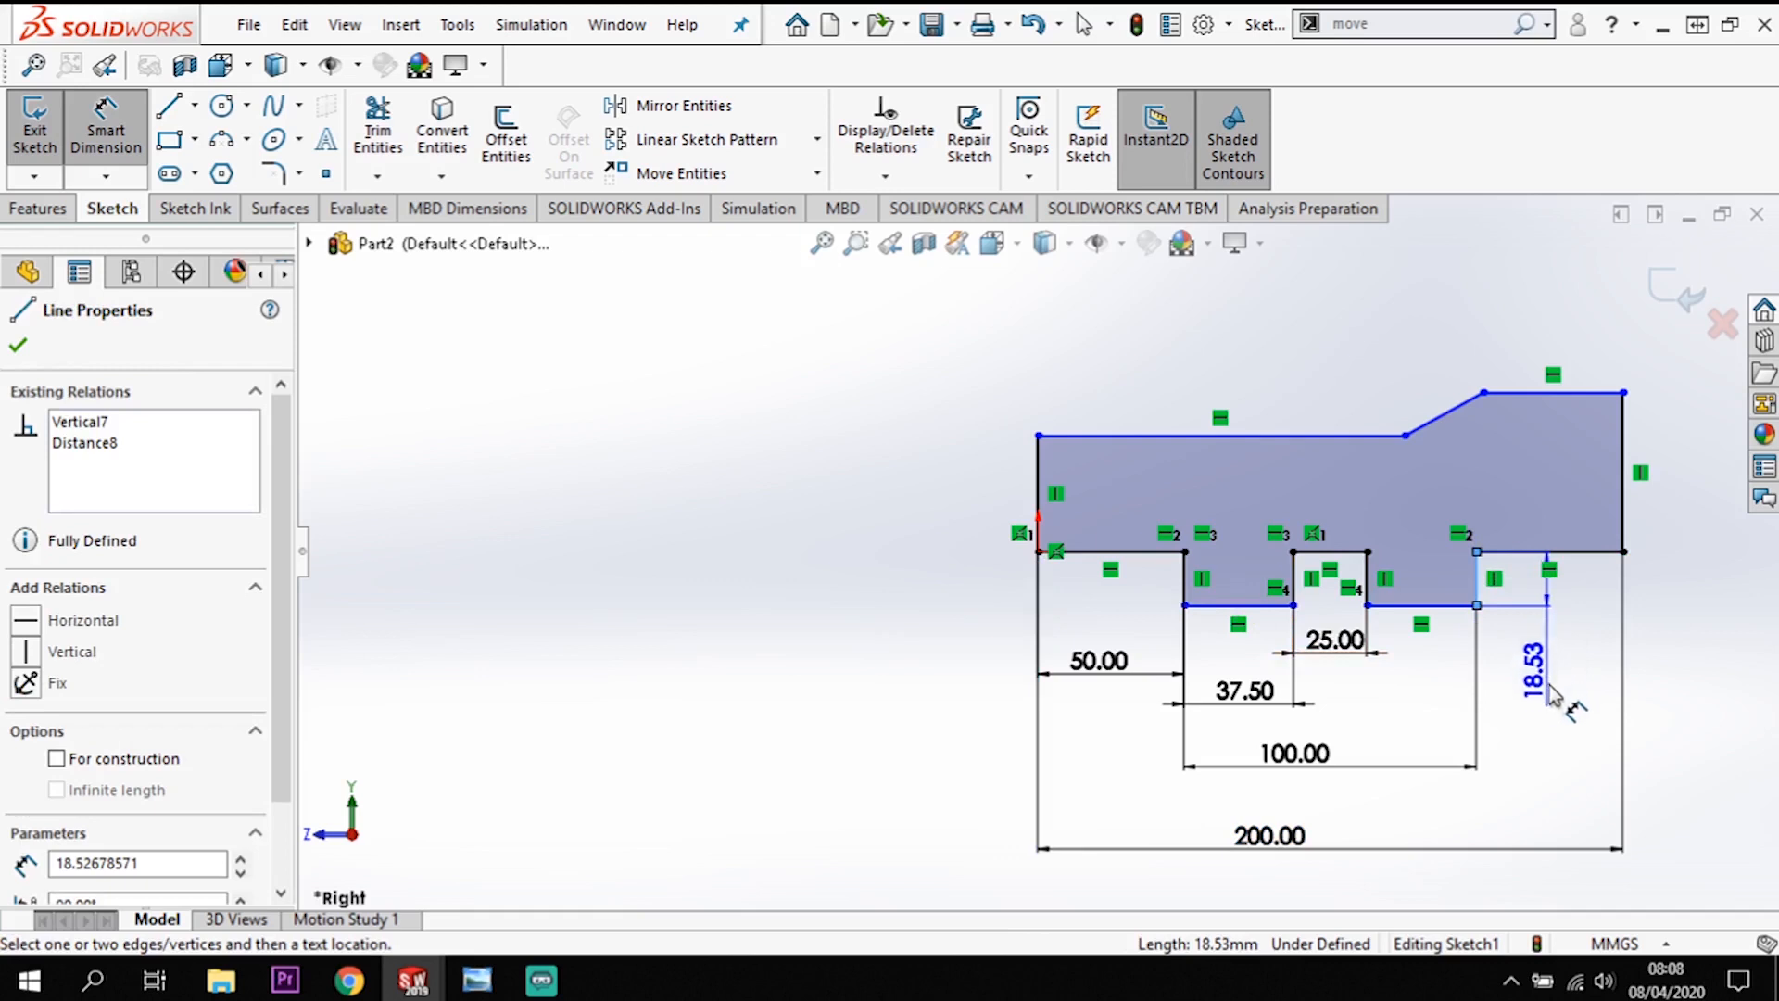
click(1548, 693)
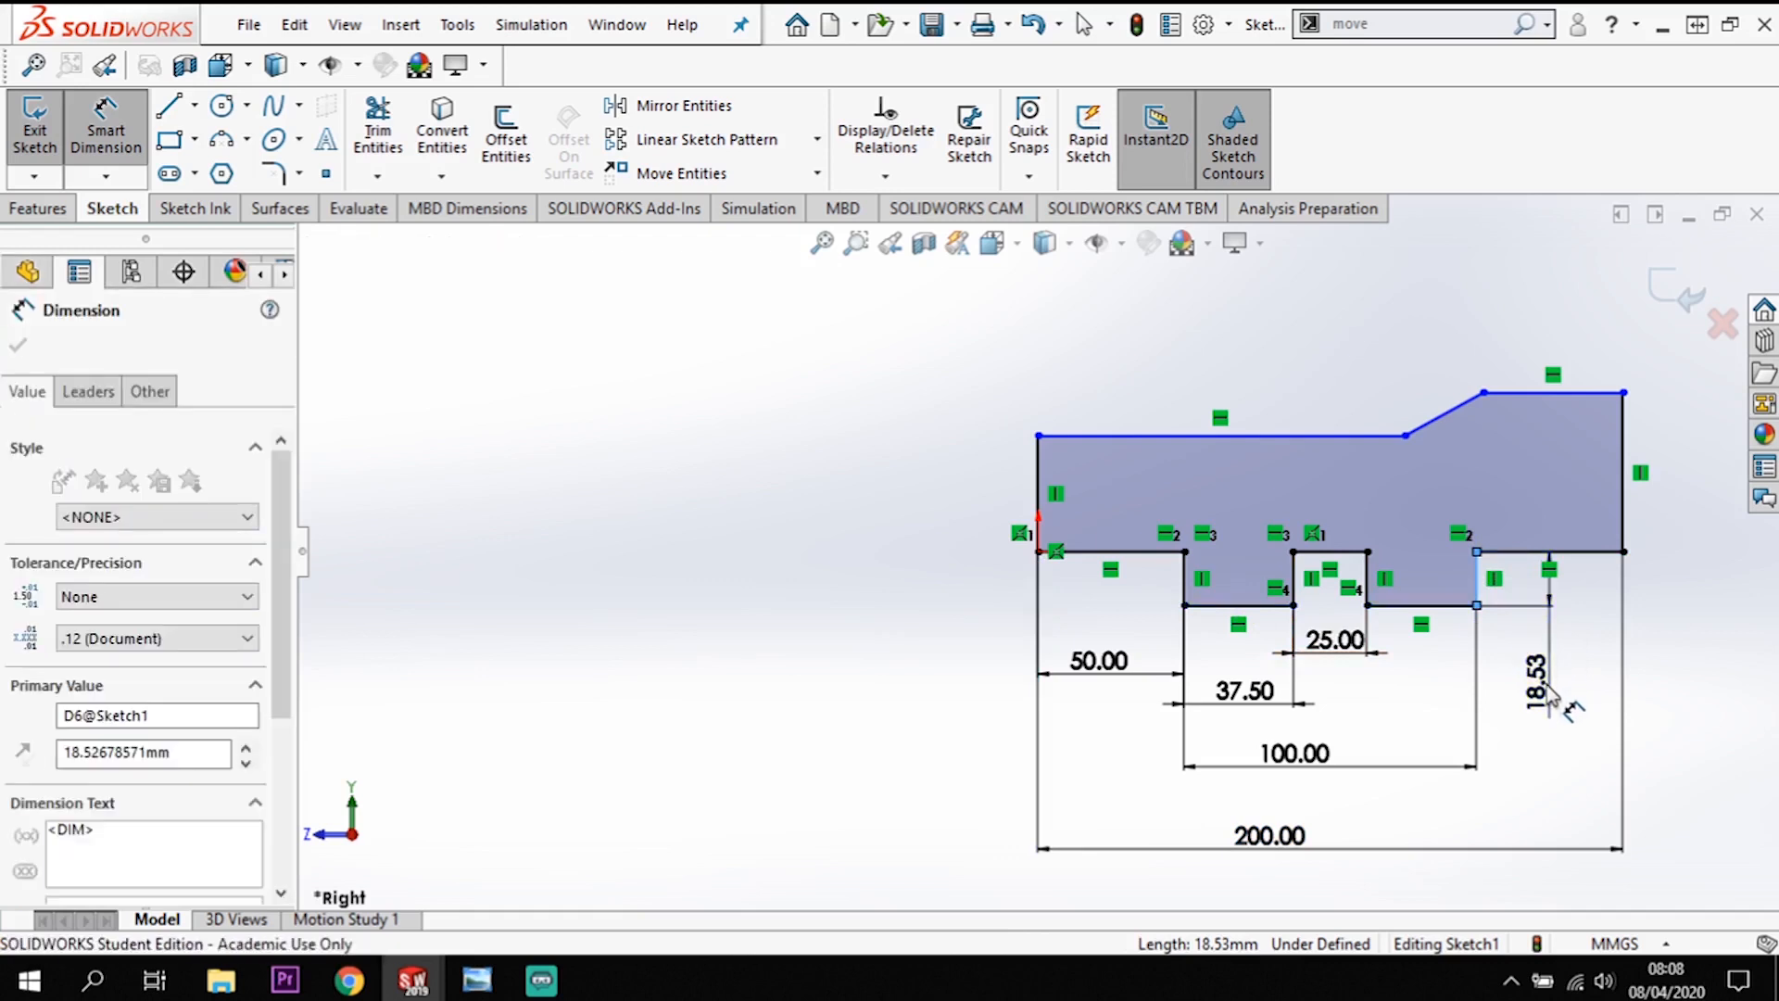
text(5)
key(Return)
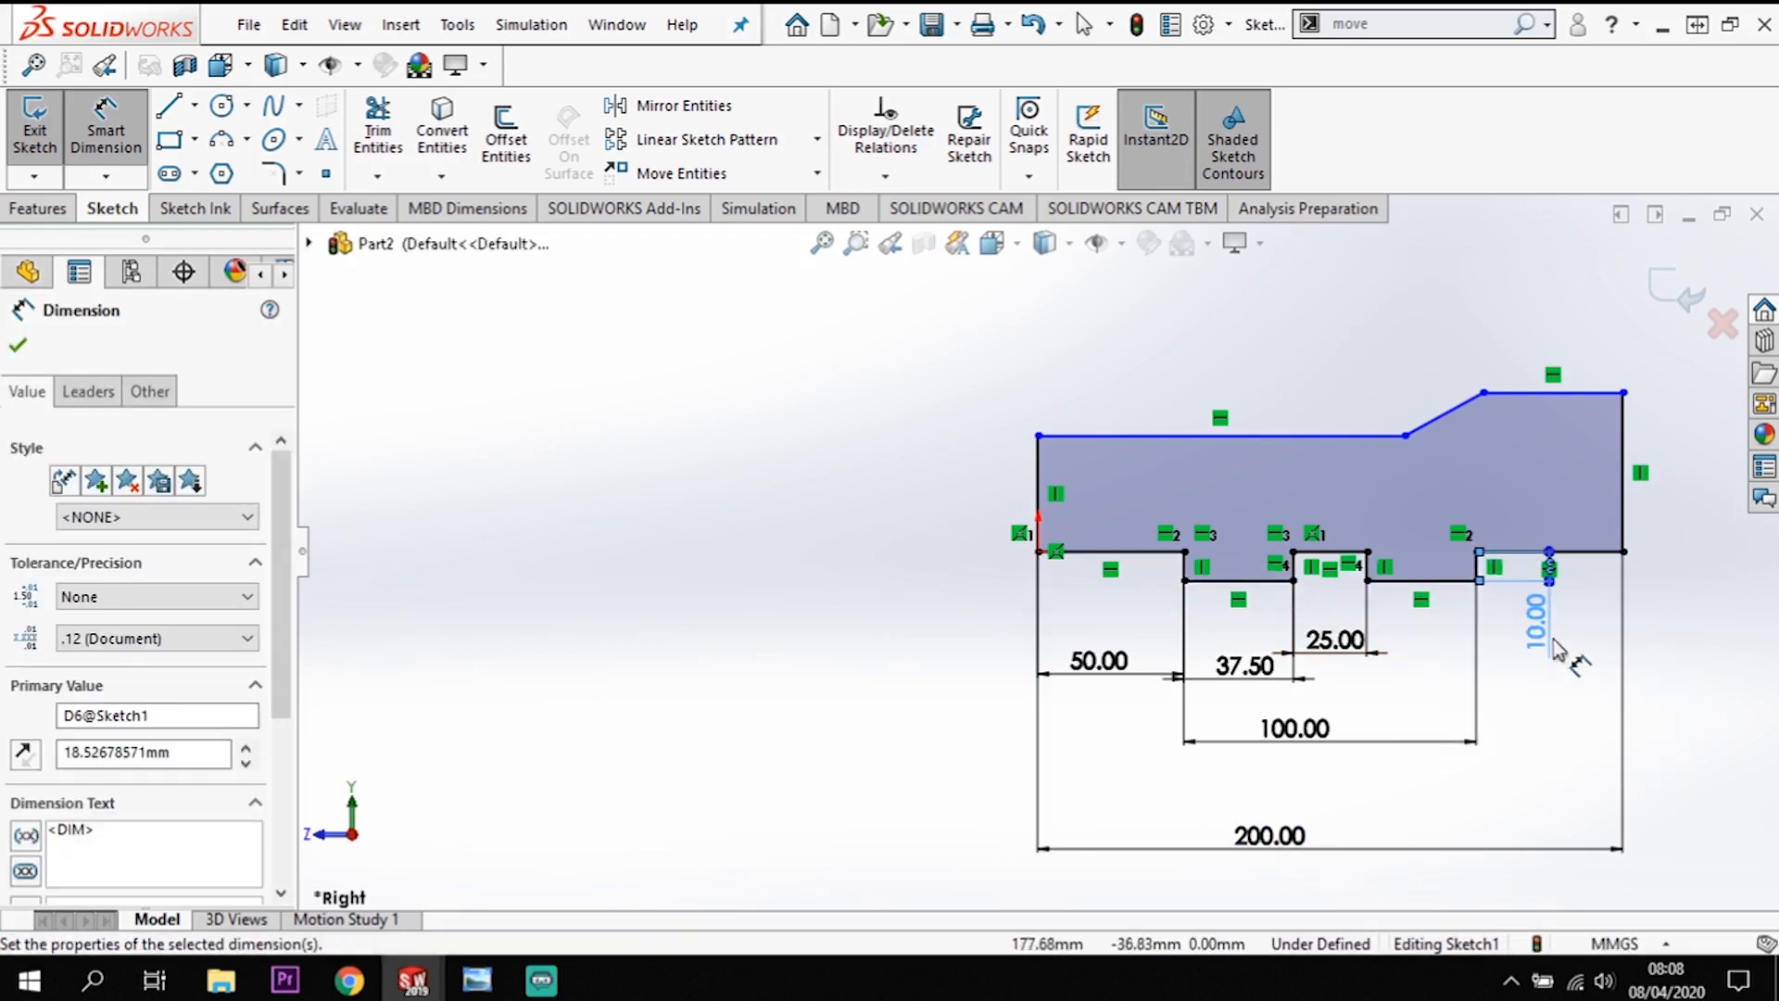
Step: Dimension the tall end edge of the profile as 40 mm and the shorter end edge at the origin as 25 mm
click(1623, 438)
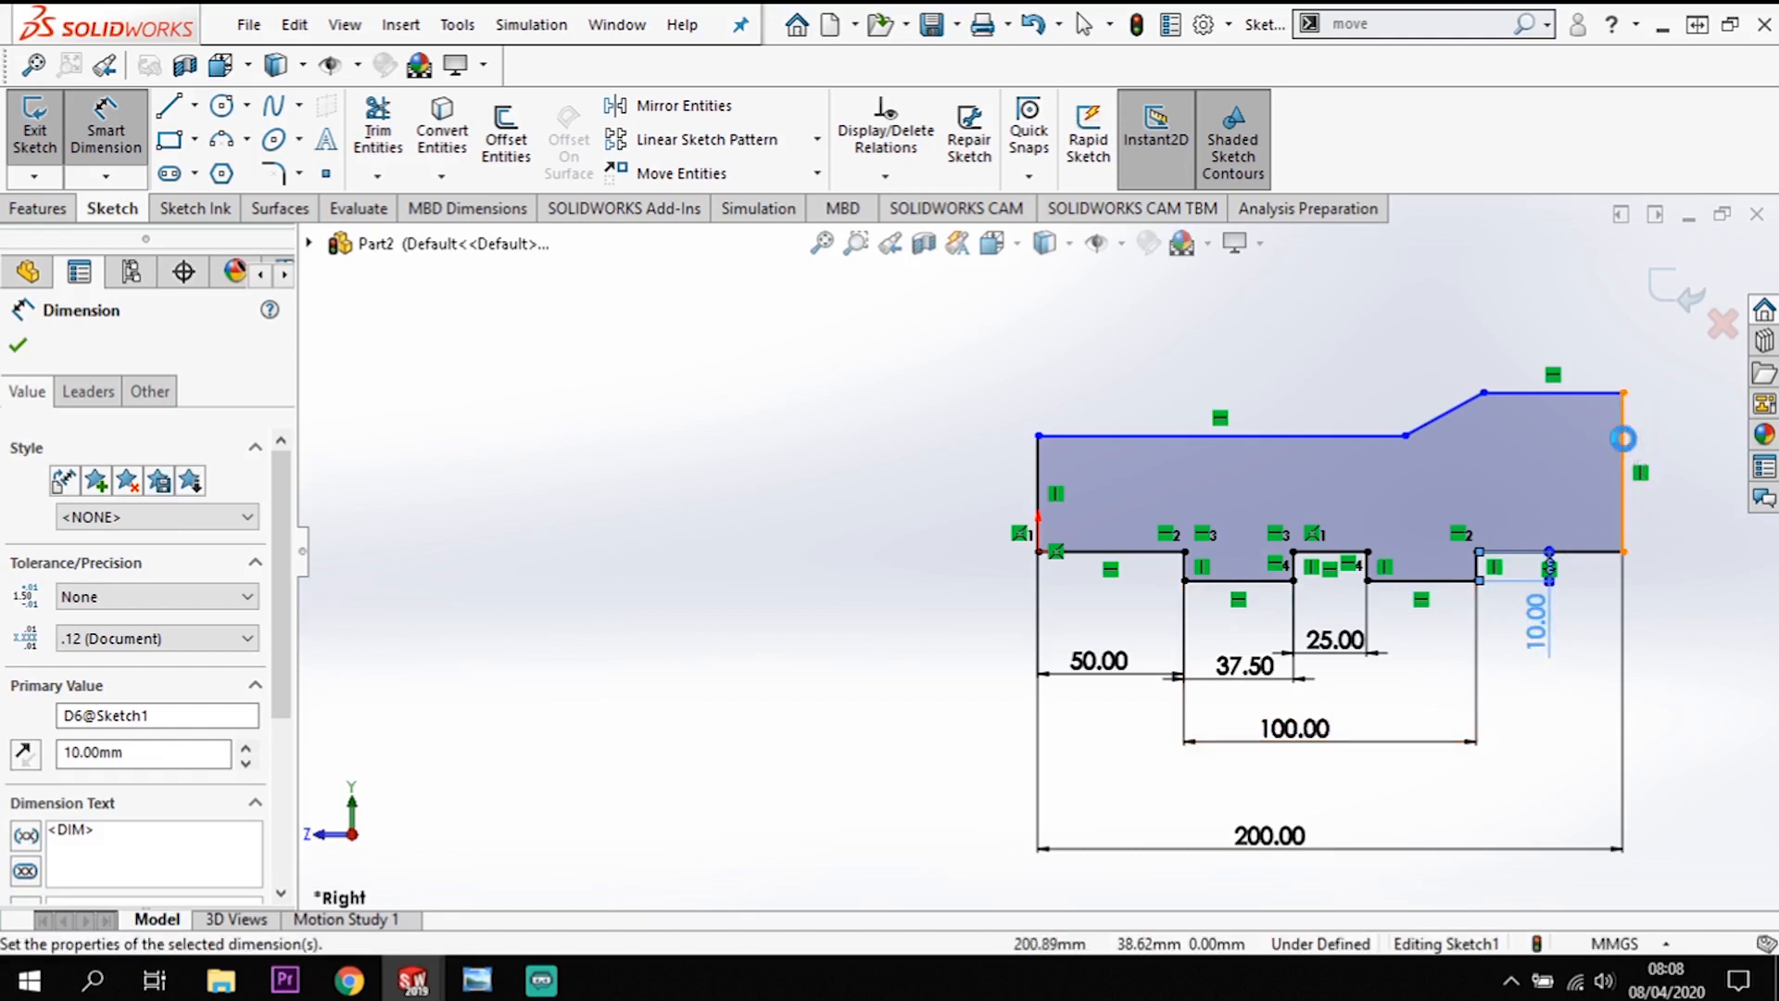
click(1698, 463)
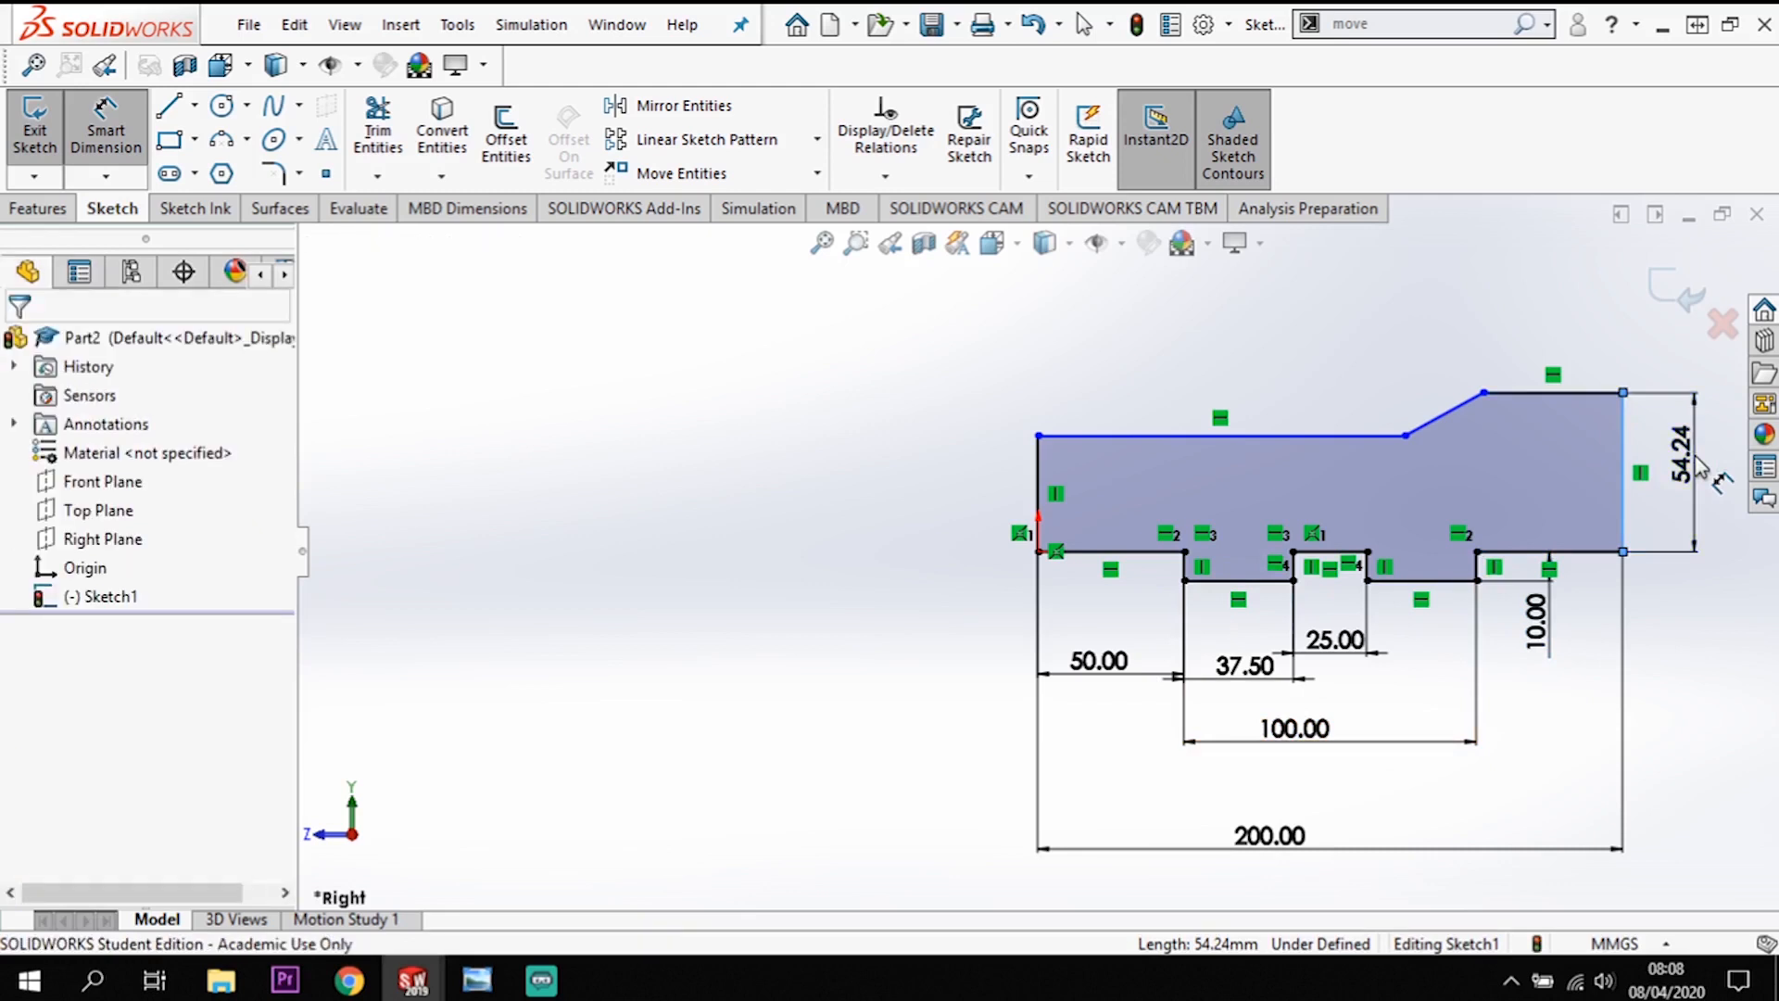
double_click(1698, 466)
text(40)
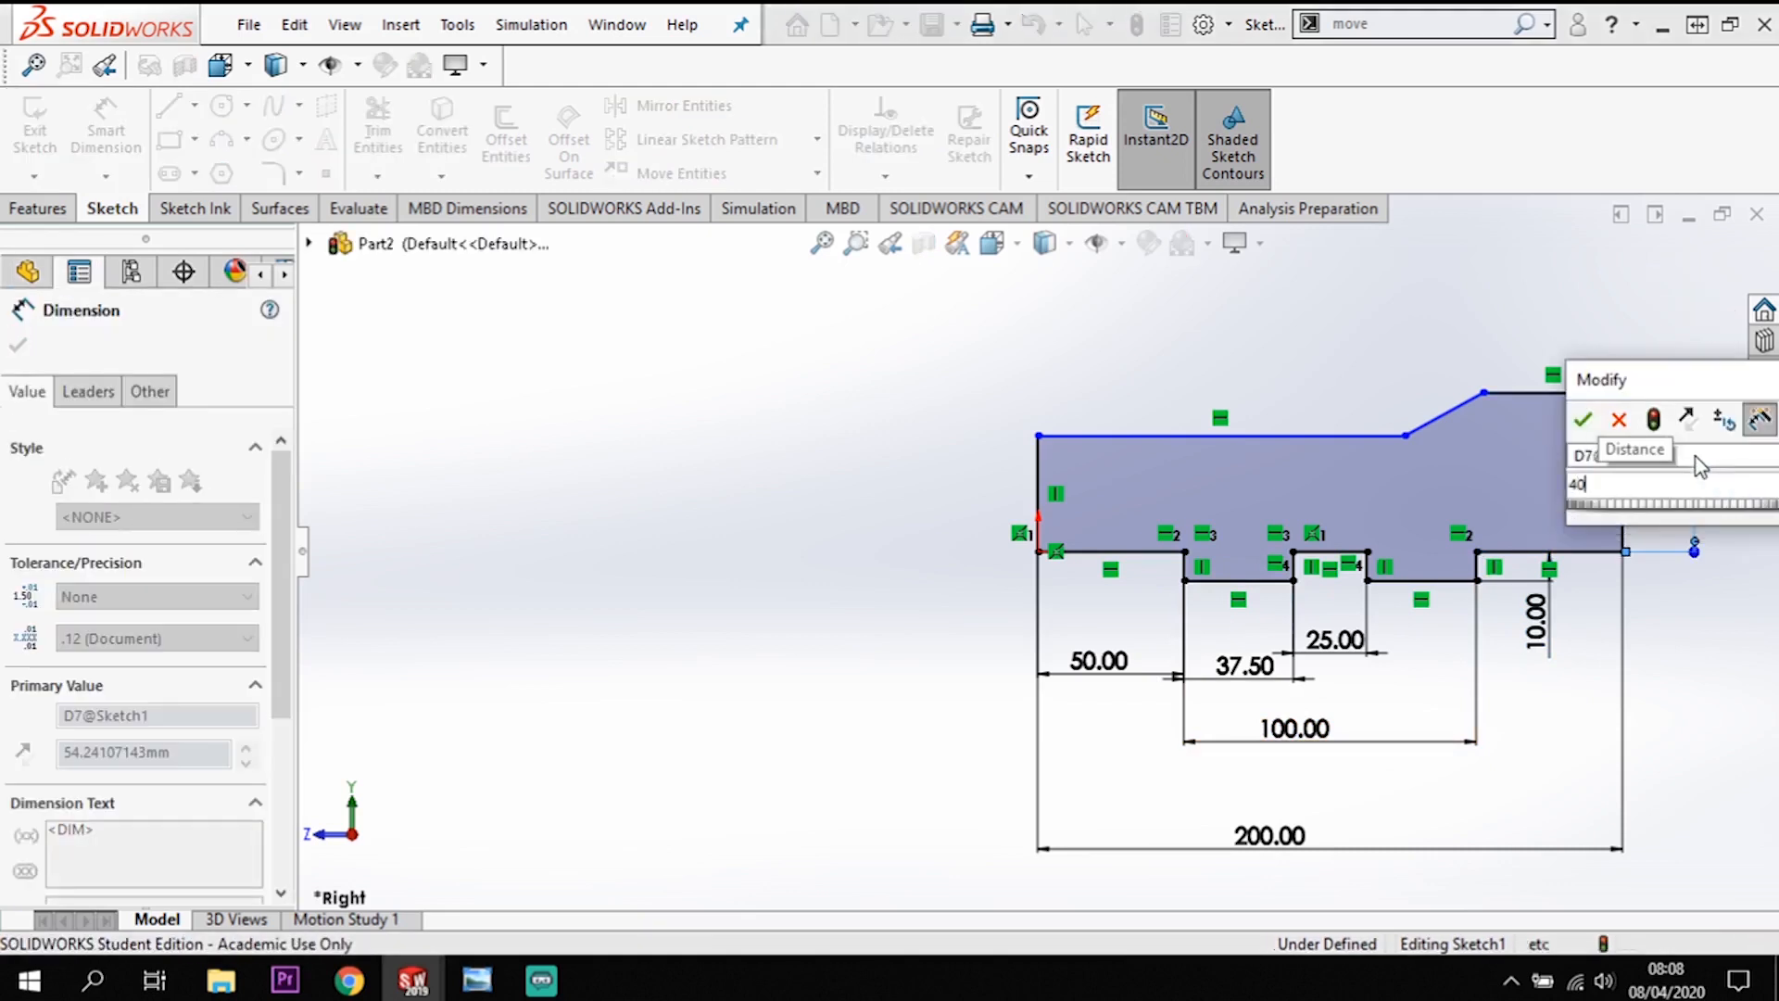
key(Return)
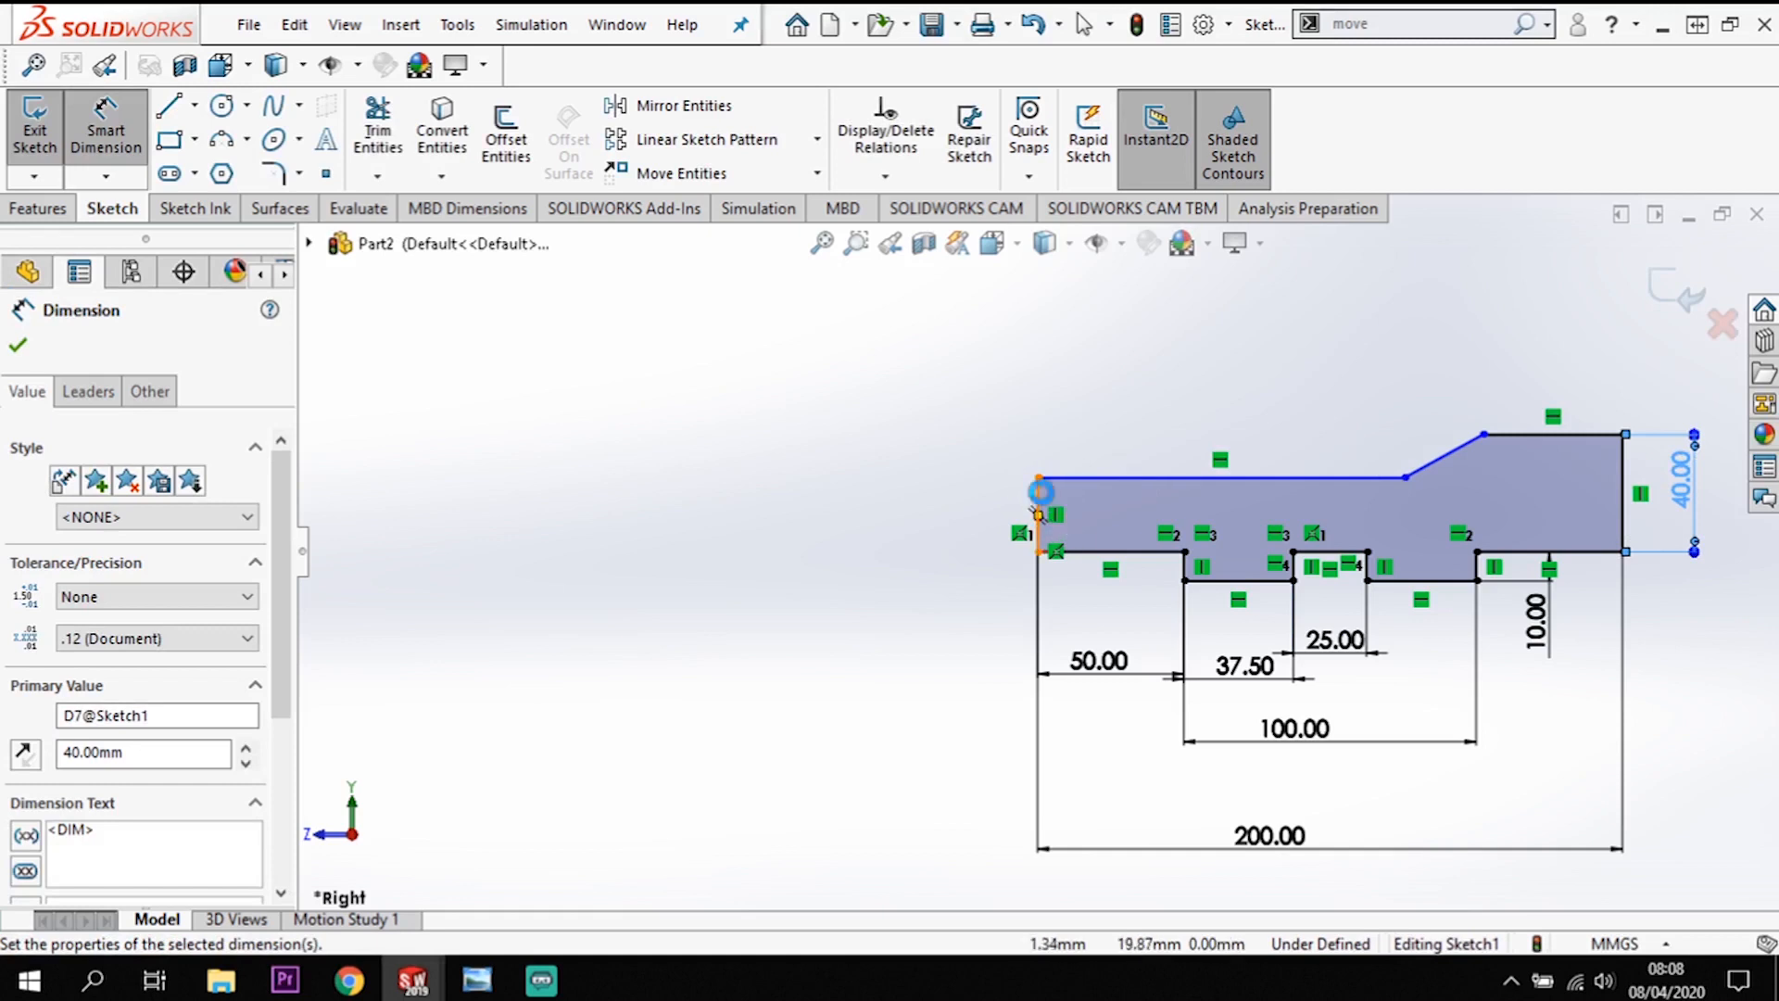
click(1039, 514)
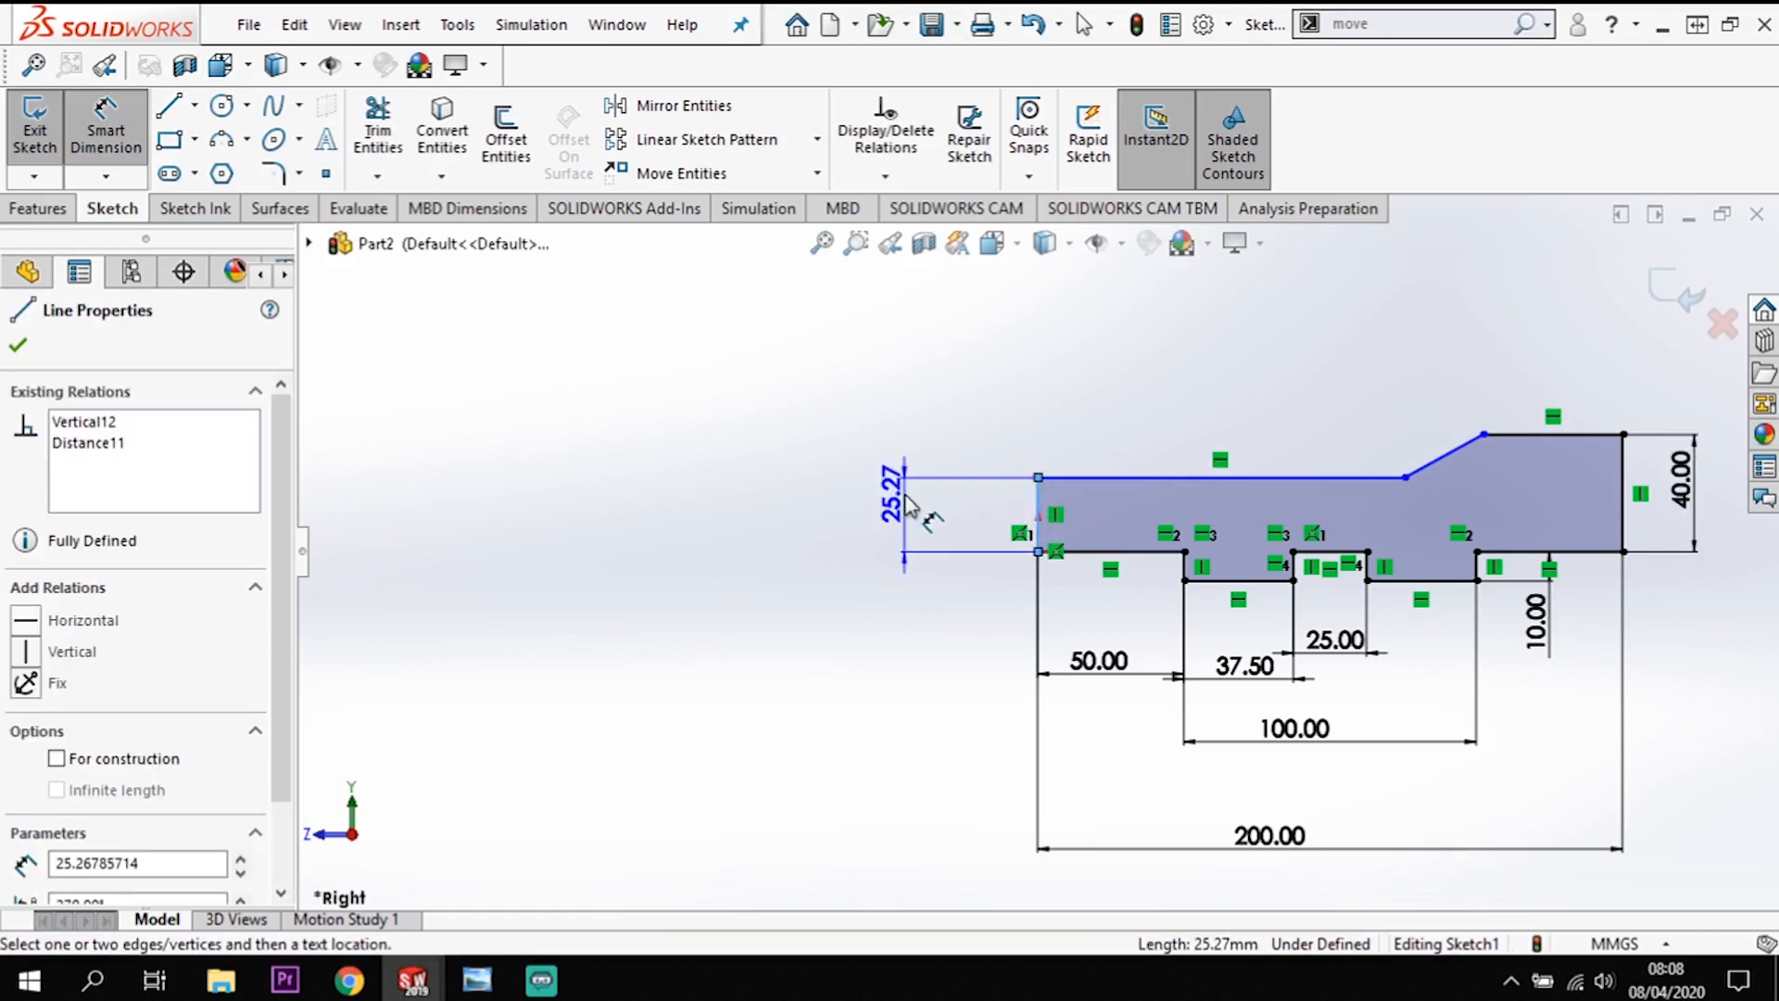
click(922, 505)
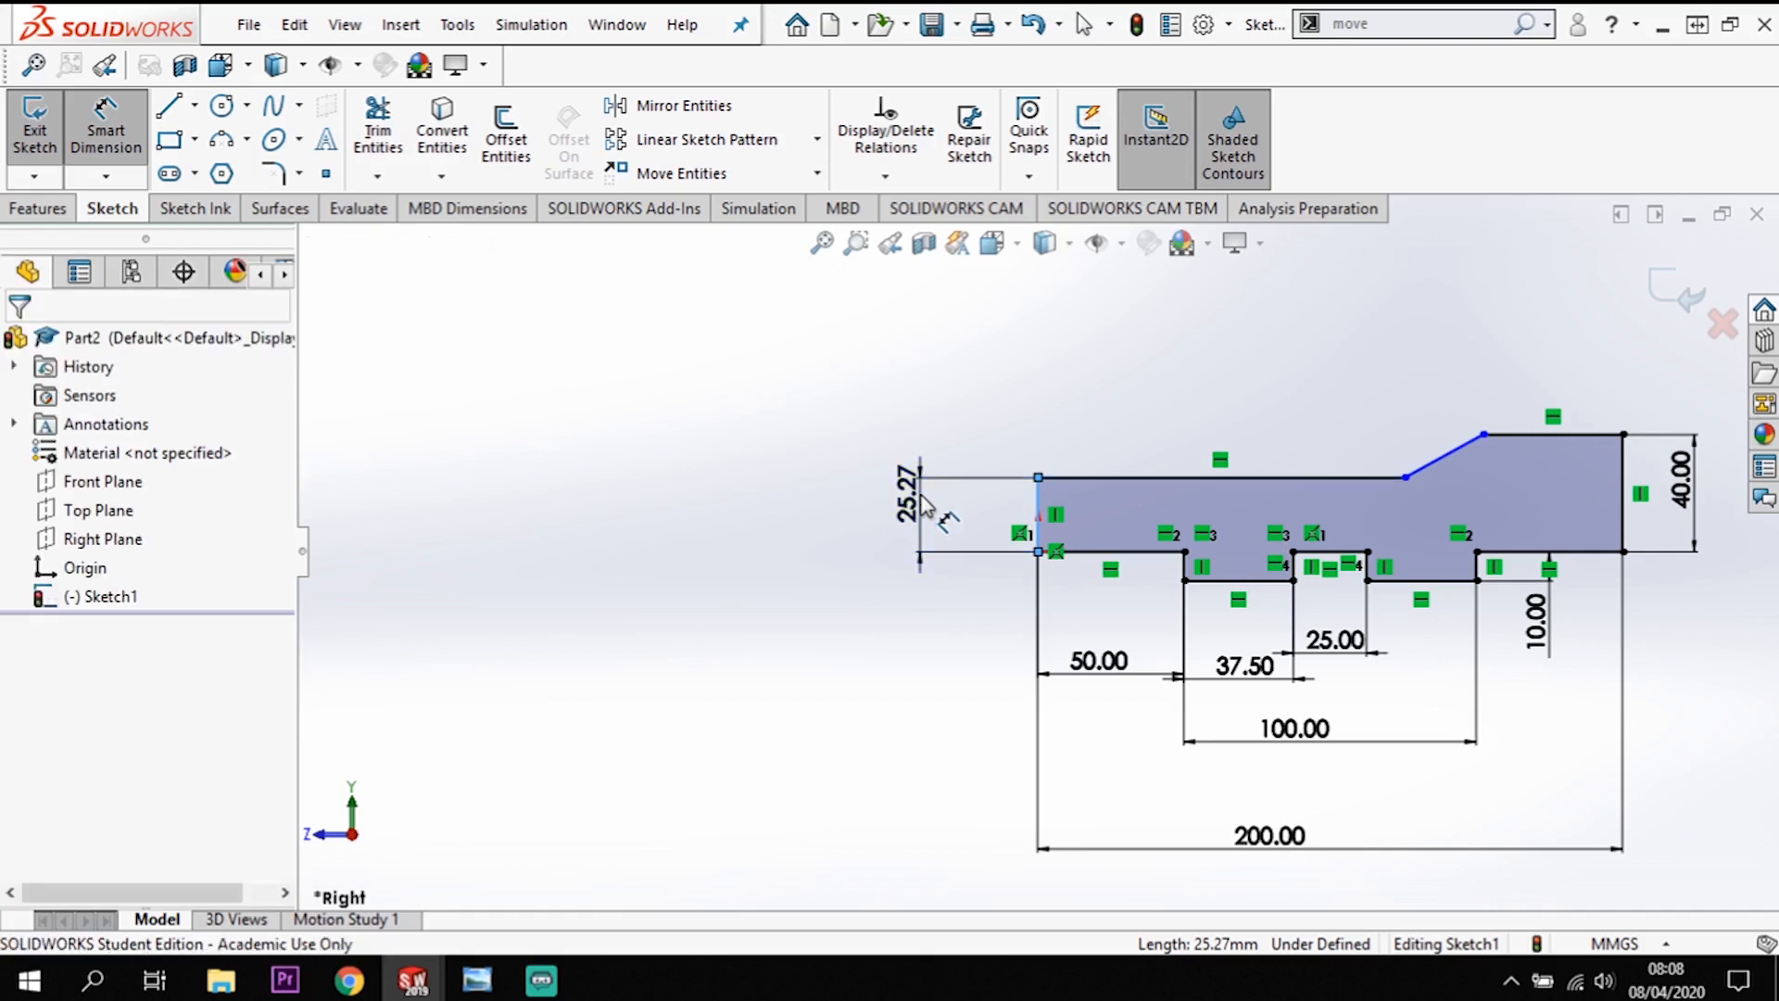
text(25)
key(Return)
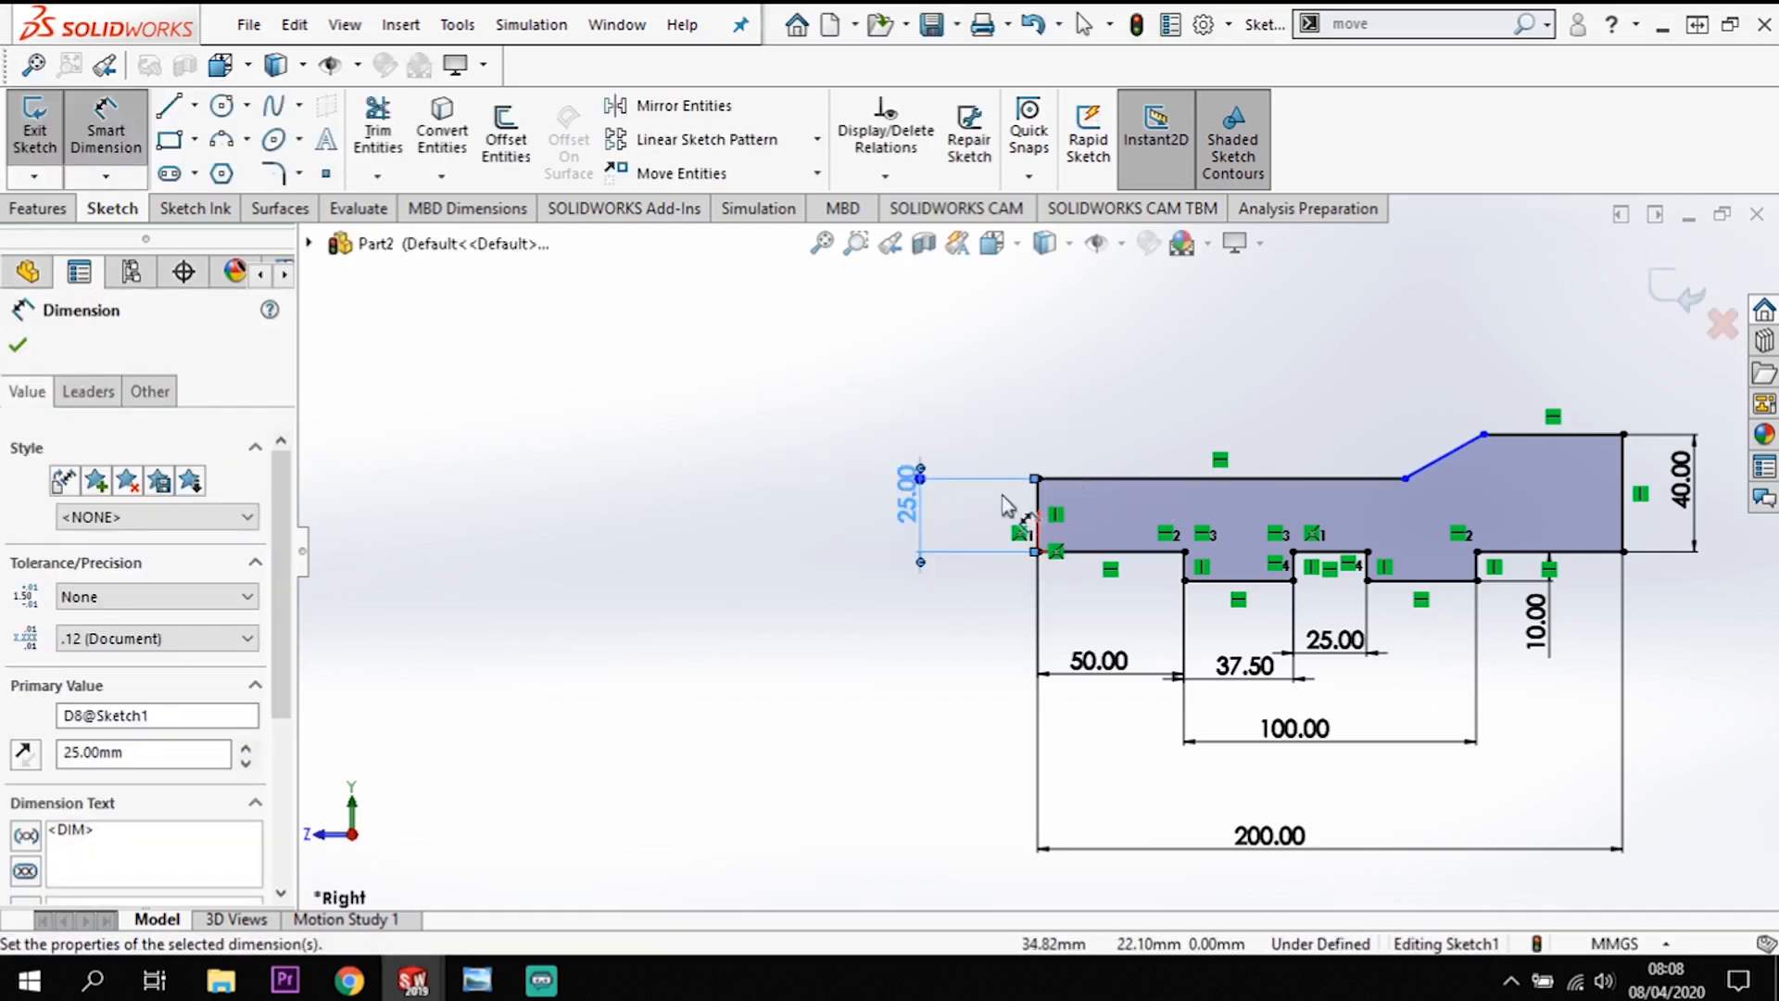
Step: Dimension the lower top edge as 100 mm and the slope's angle to that edge as 30 degrees
click(1312, 480)
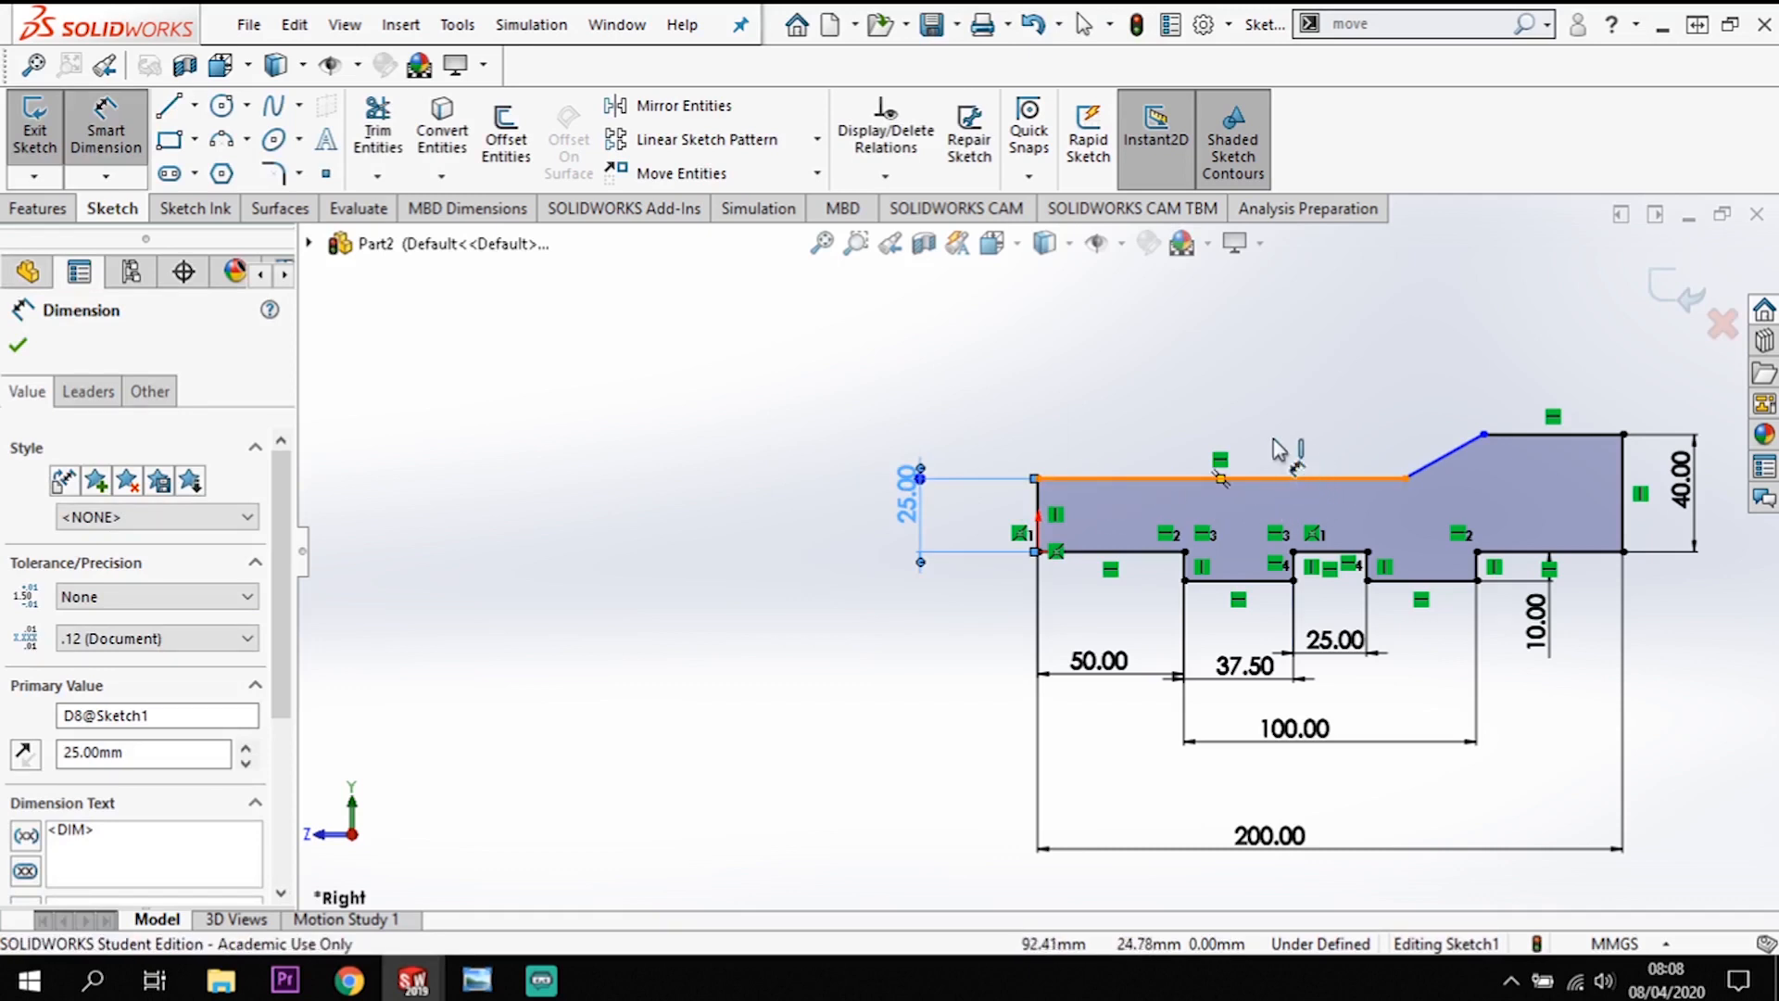
click(1266, 368)
text(100)
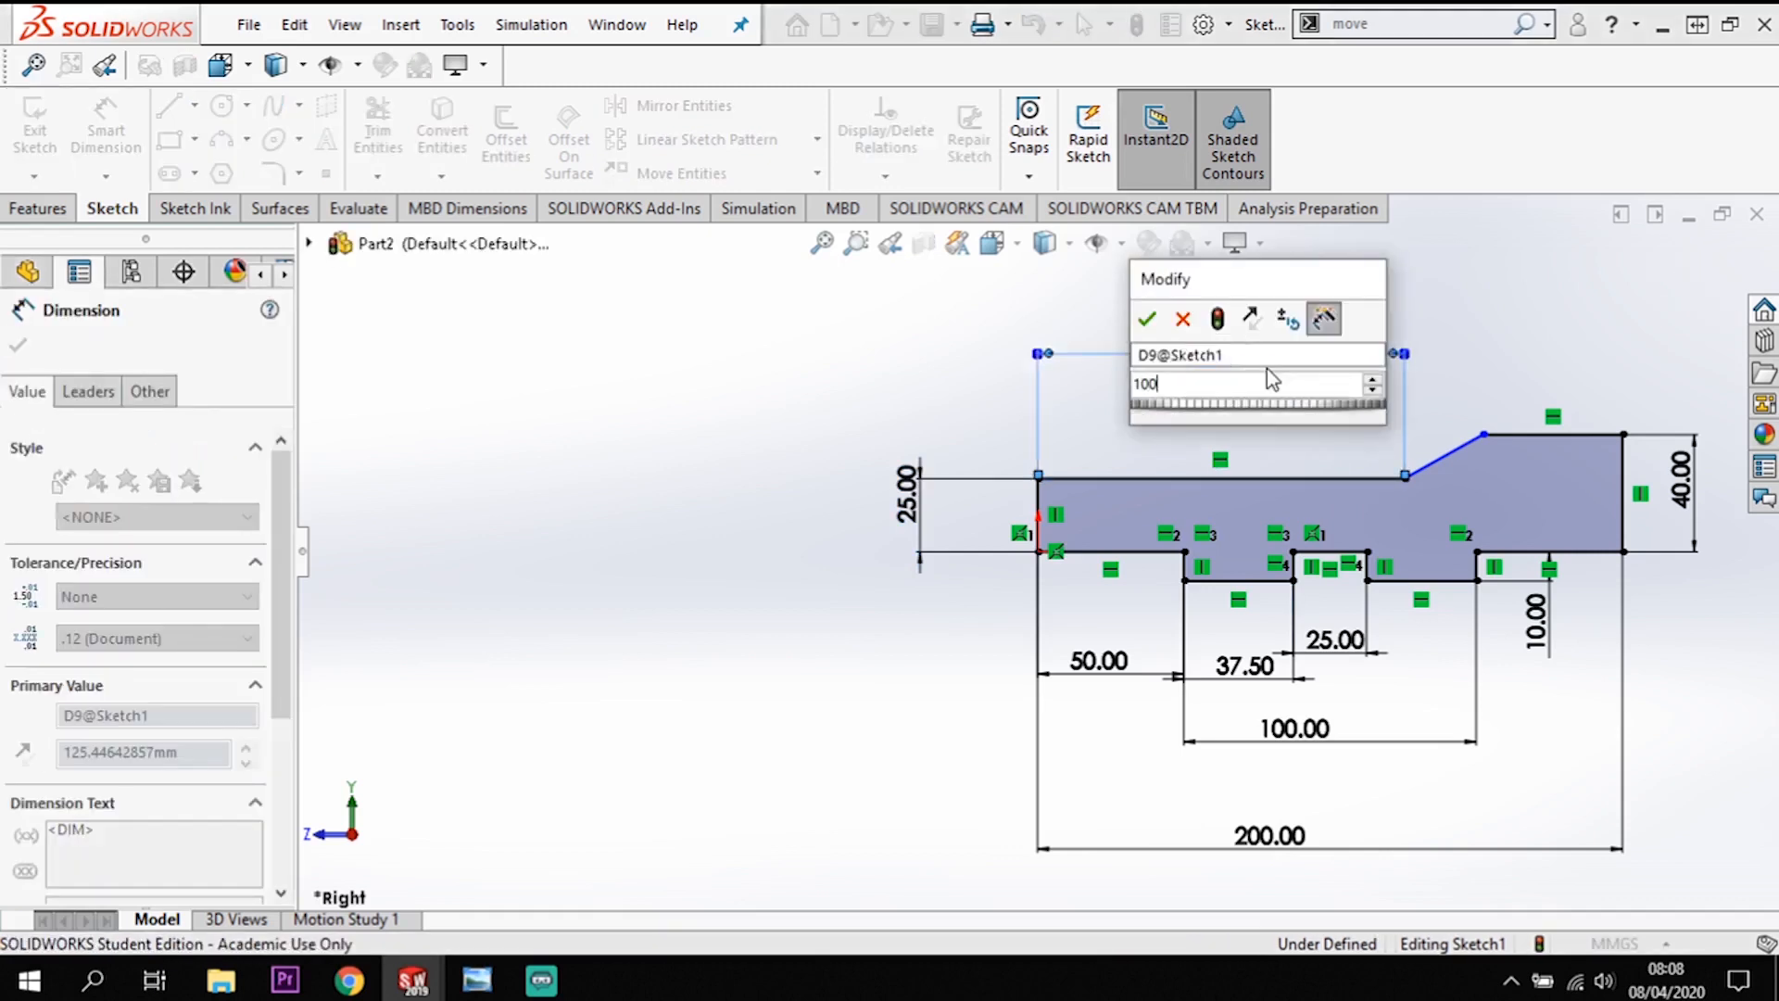
key(Return)
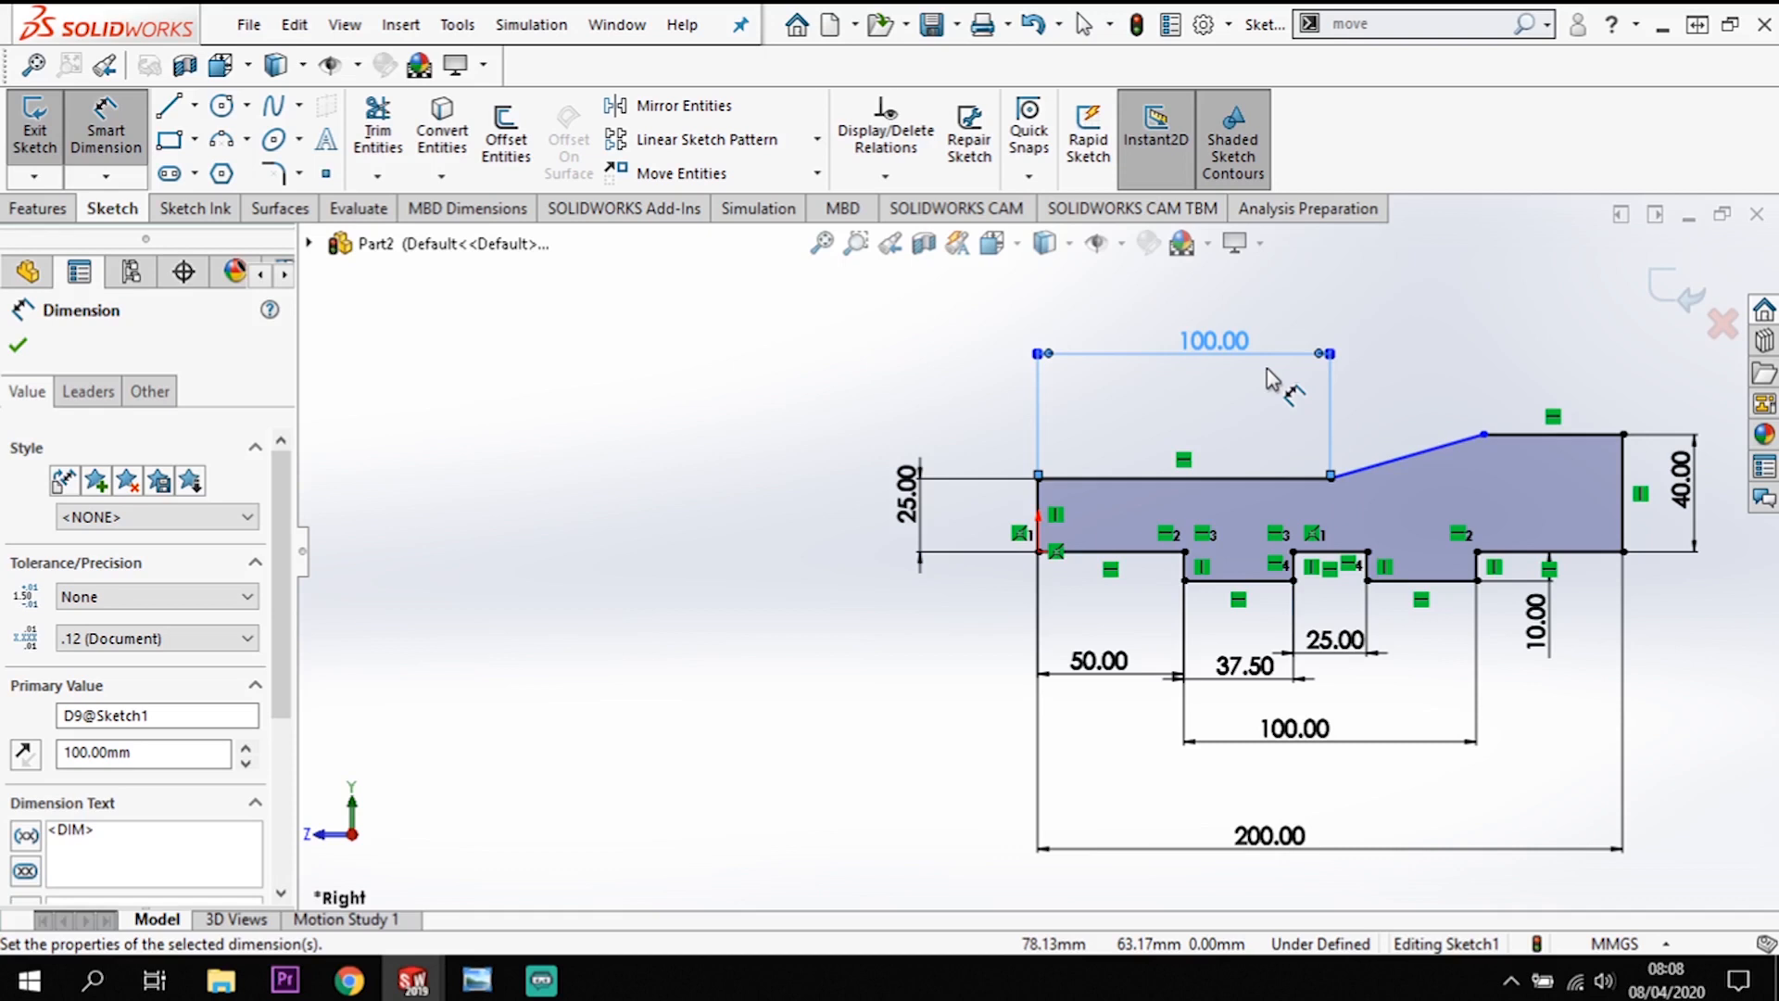
click(1454, 445)
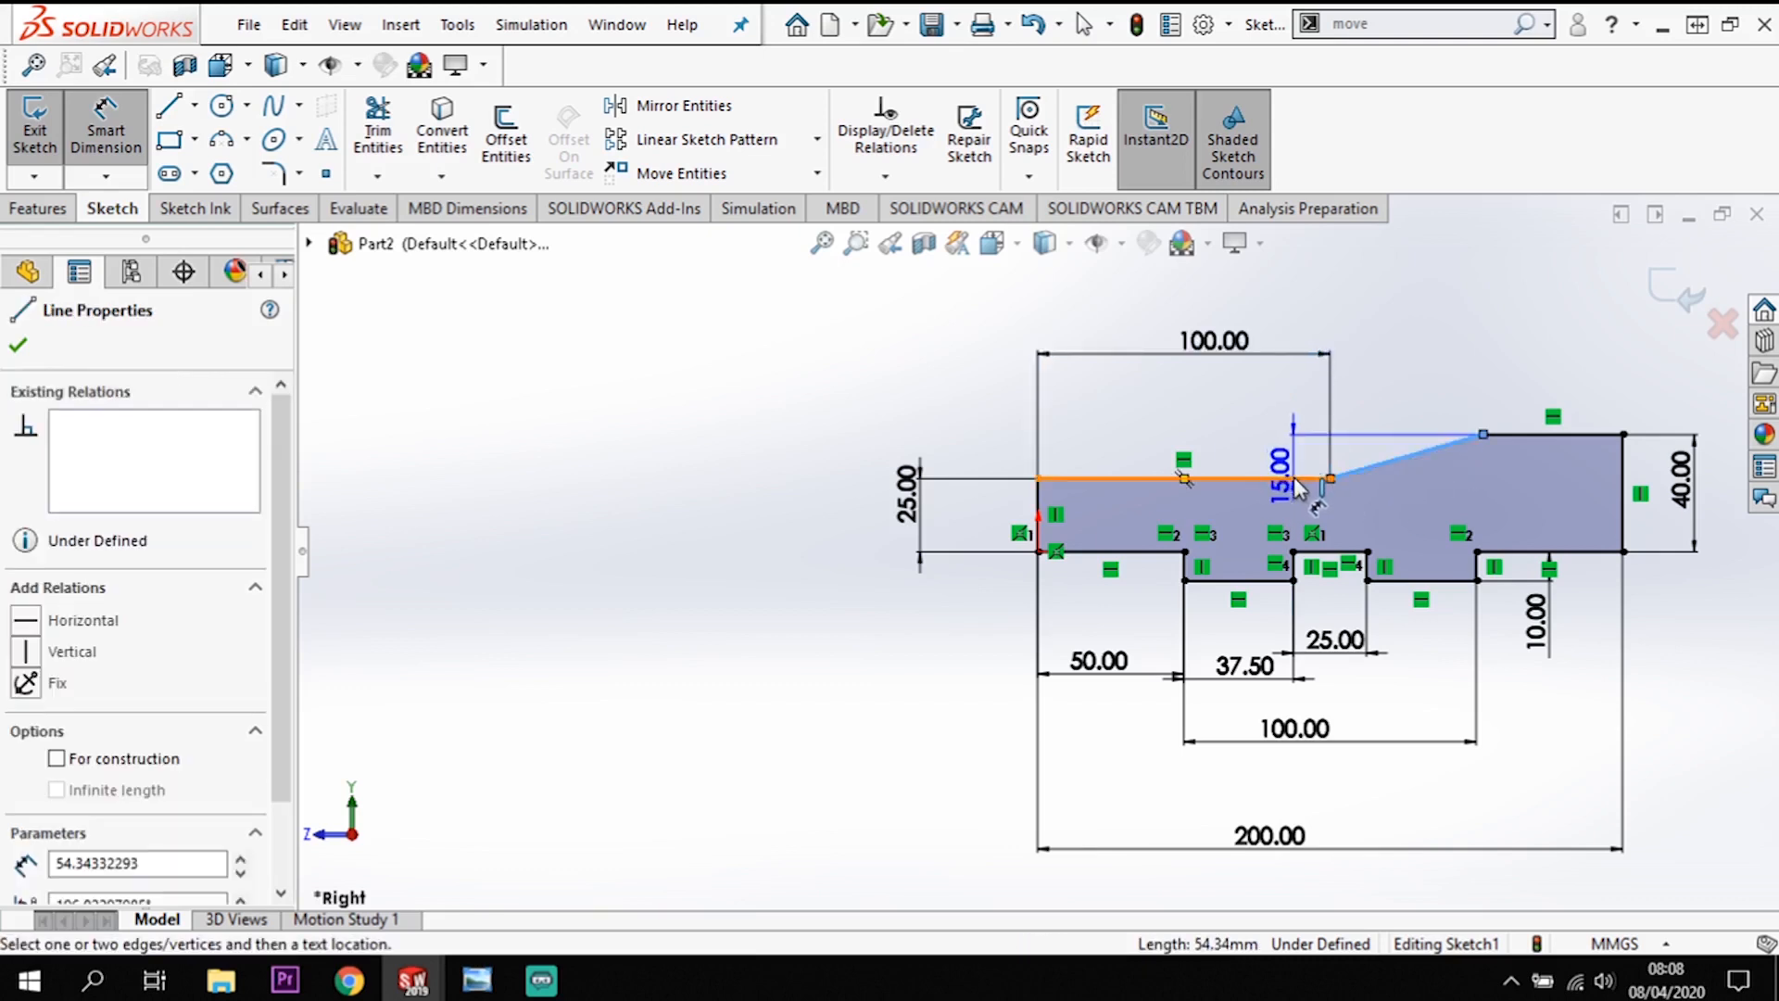
click(1297, 480)
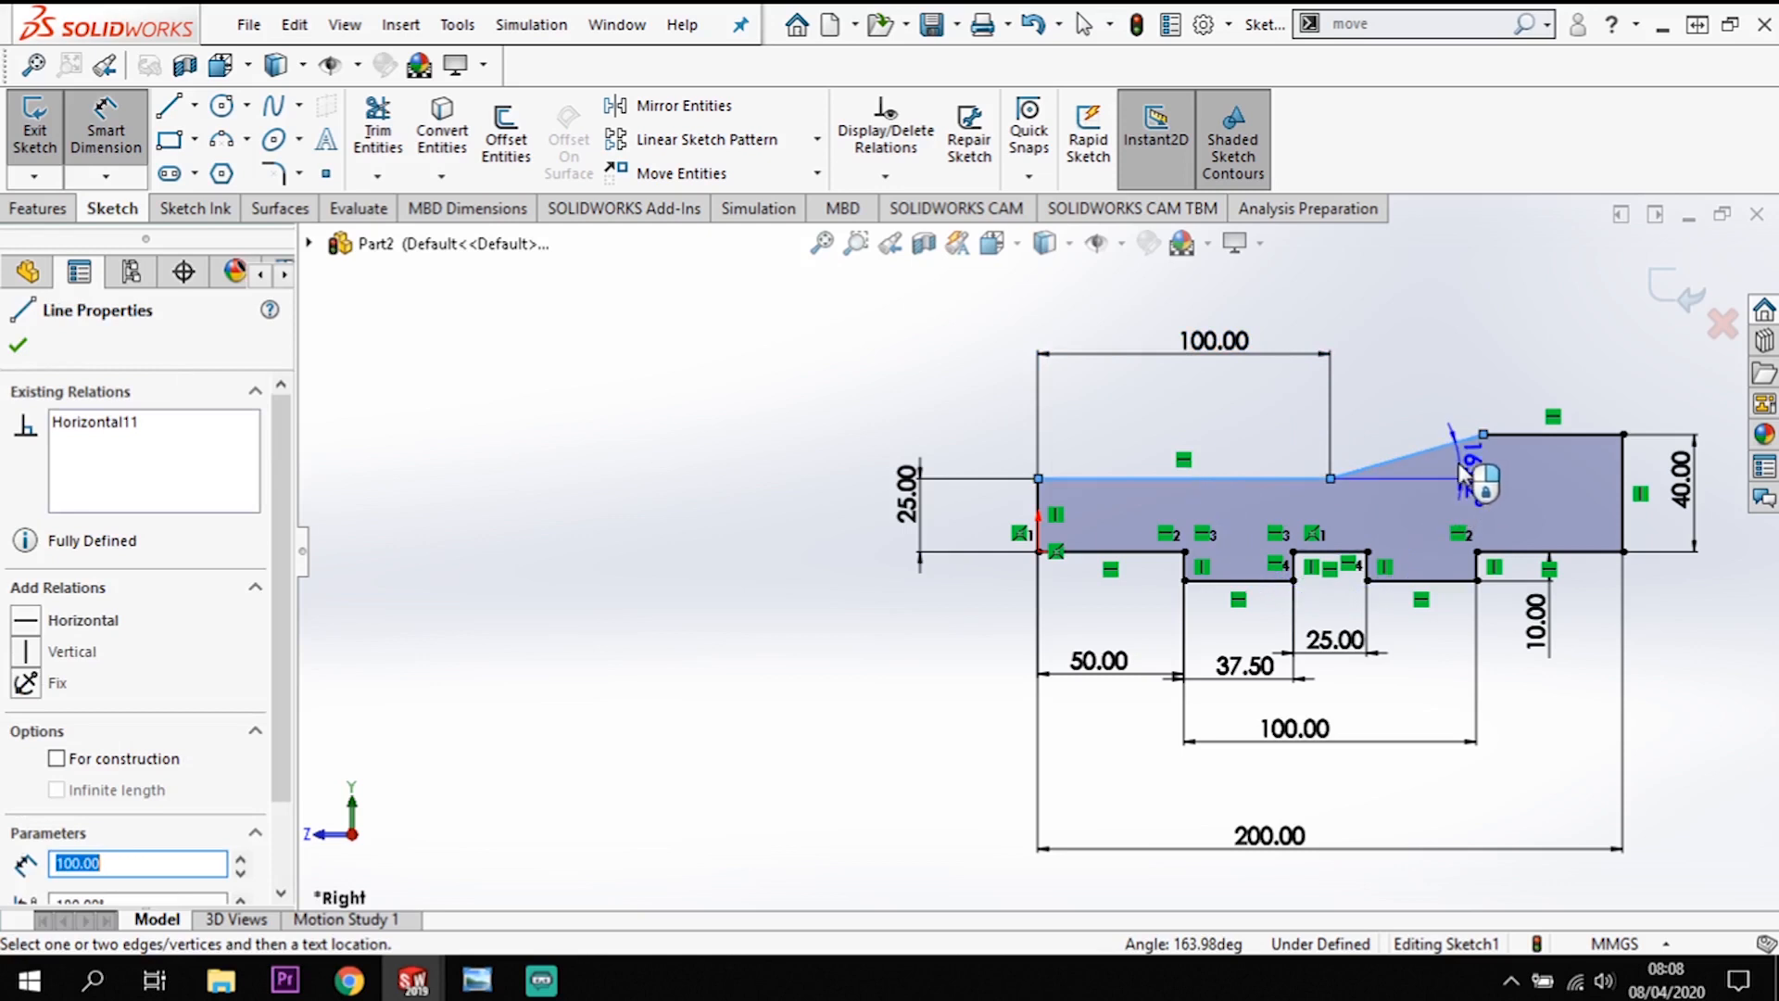
click(1469, 464)
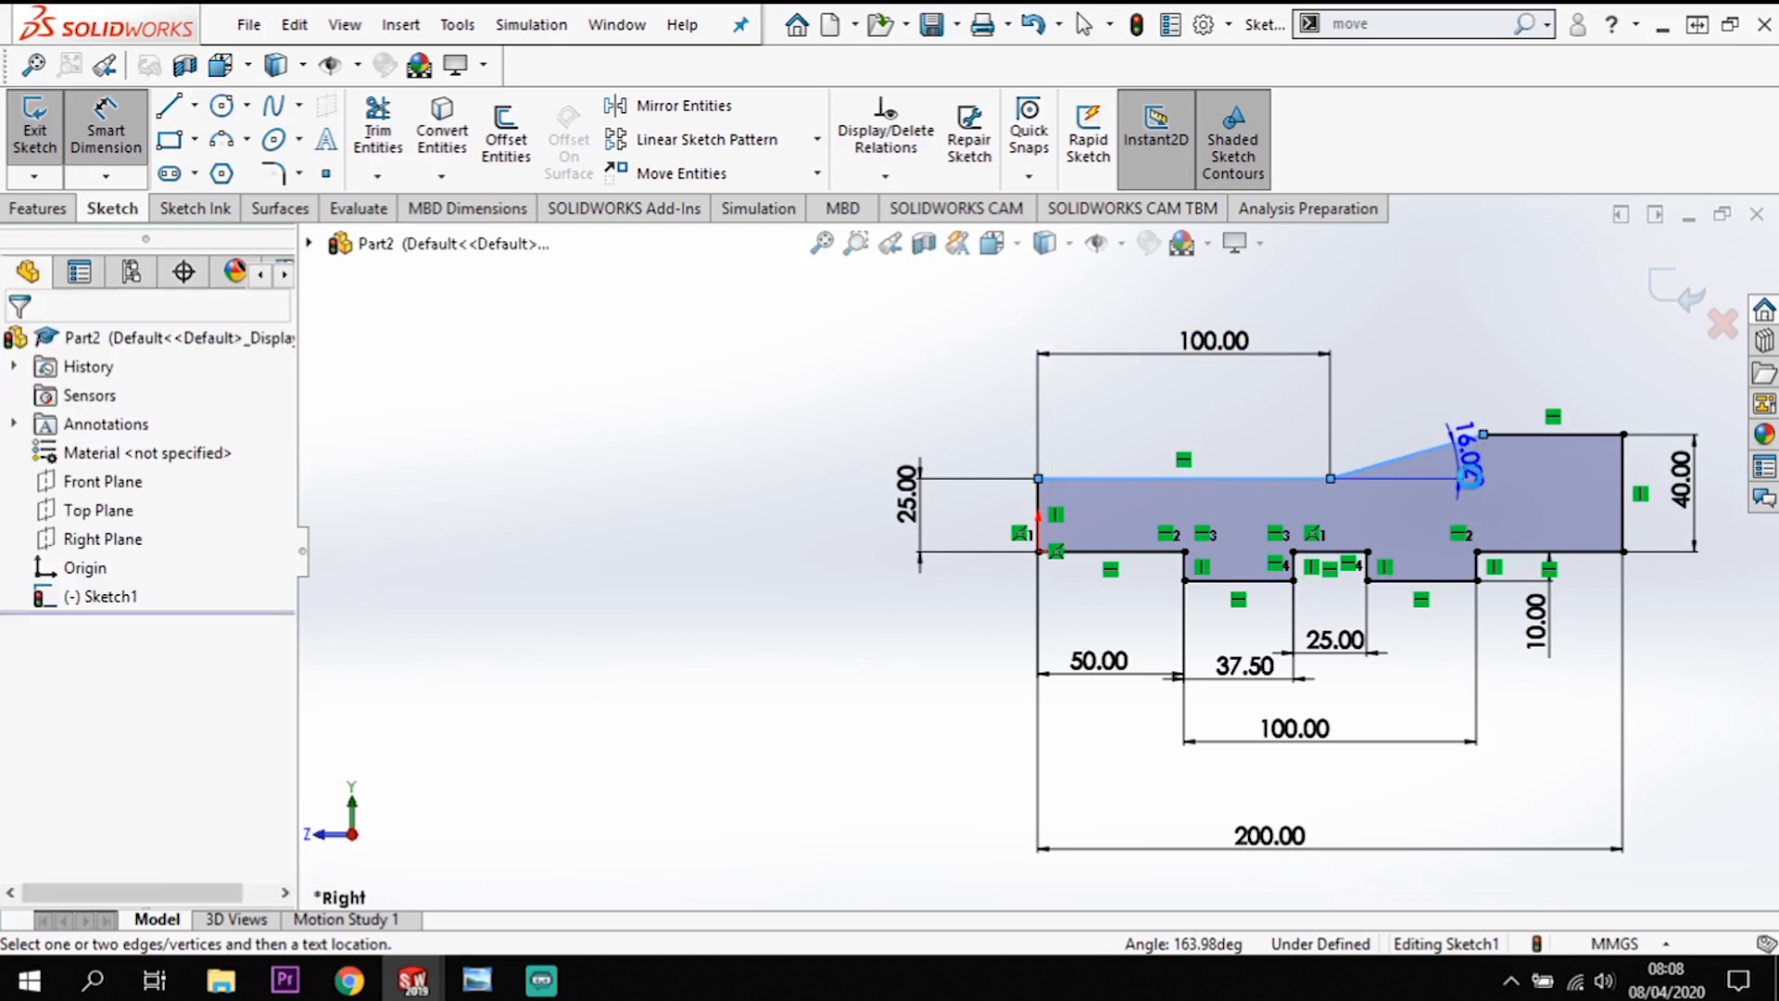
click(1472, 491)
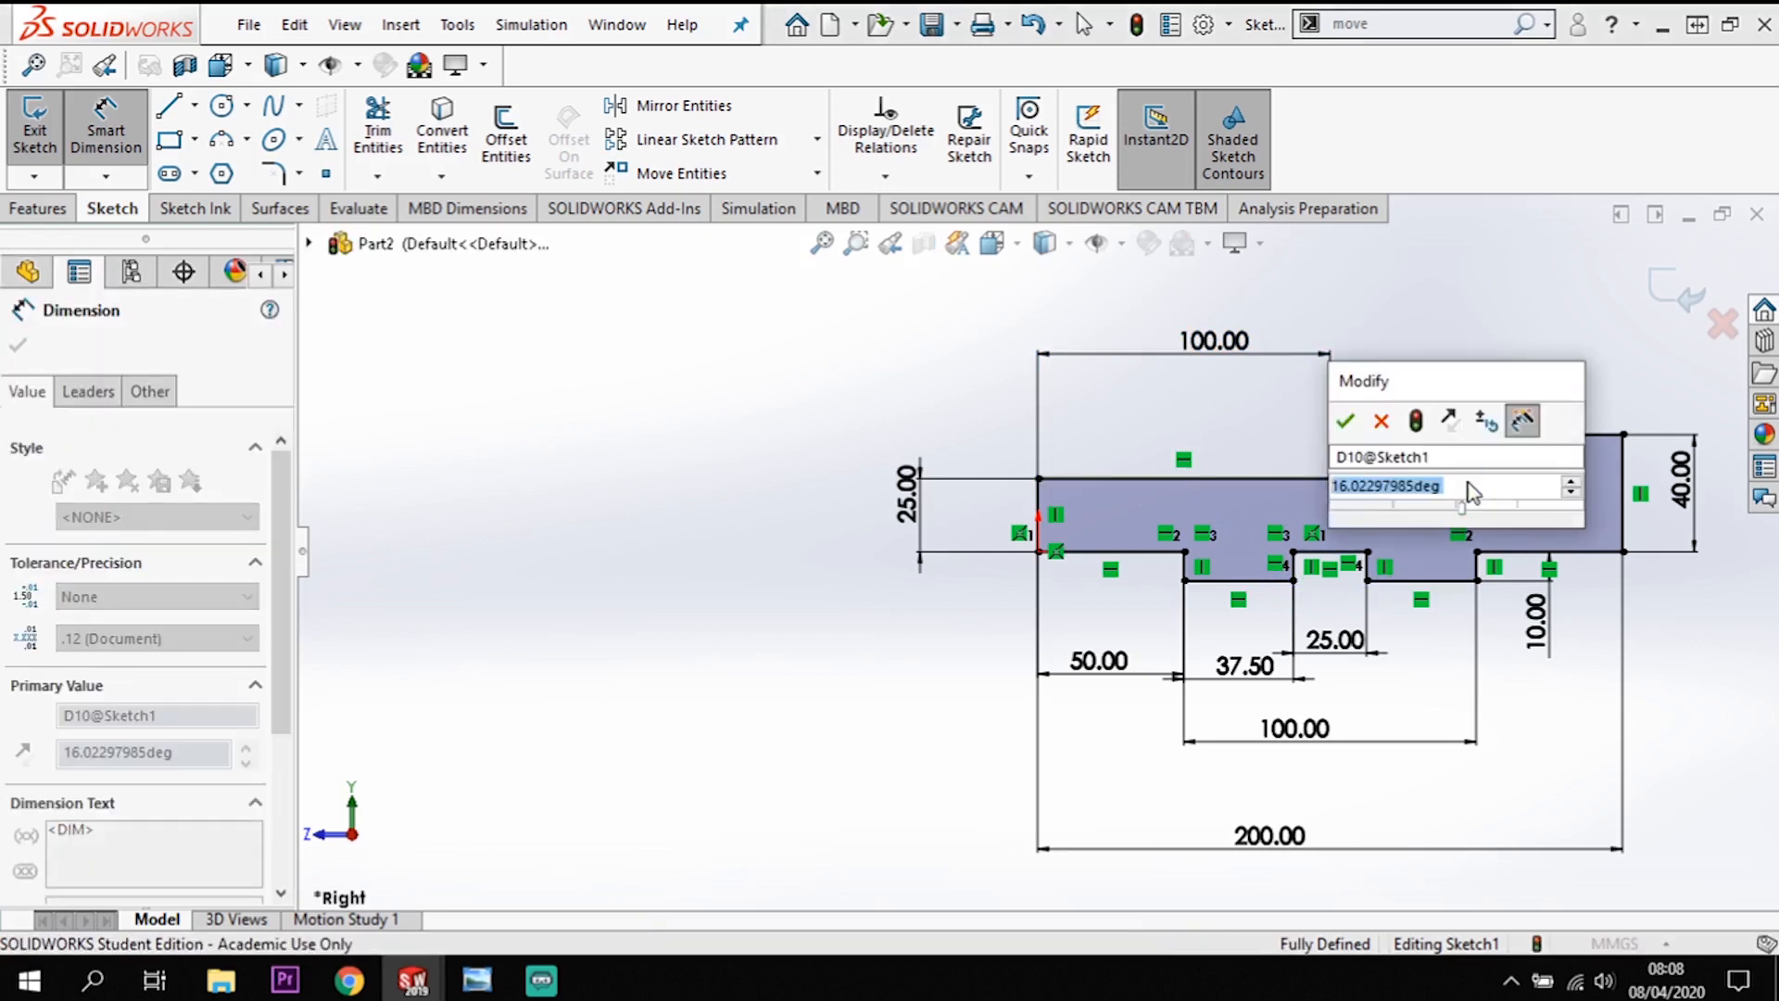
text(30)
key(Return)
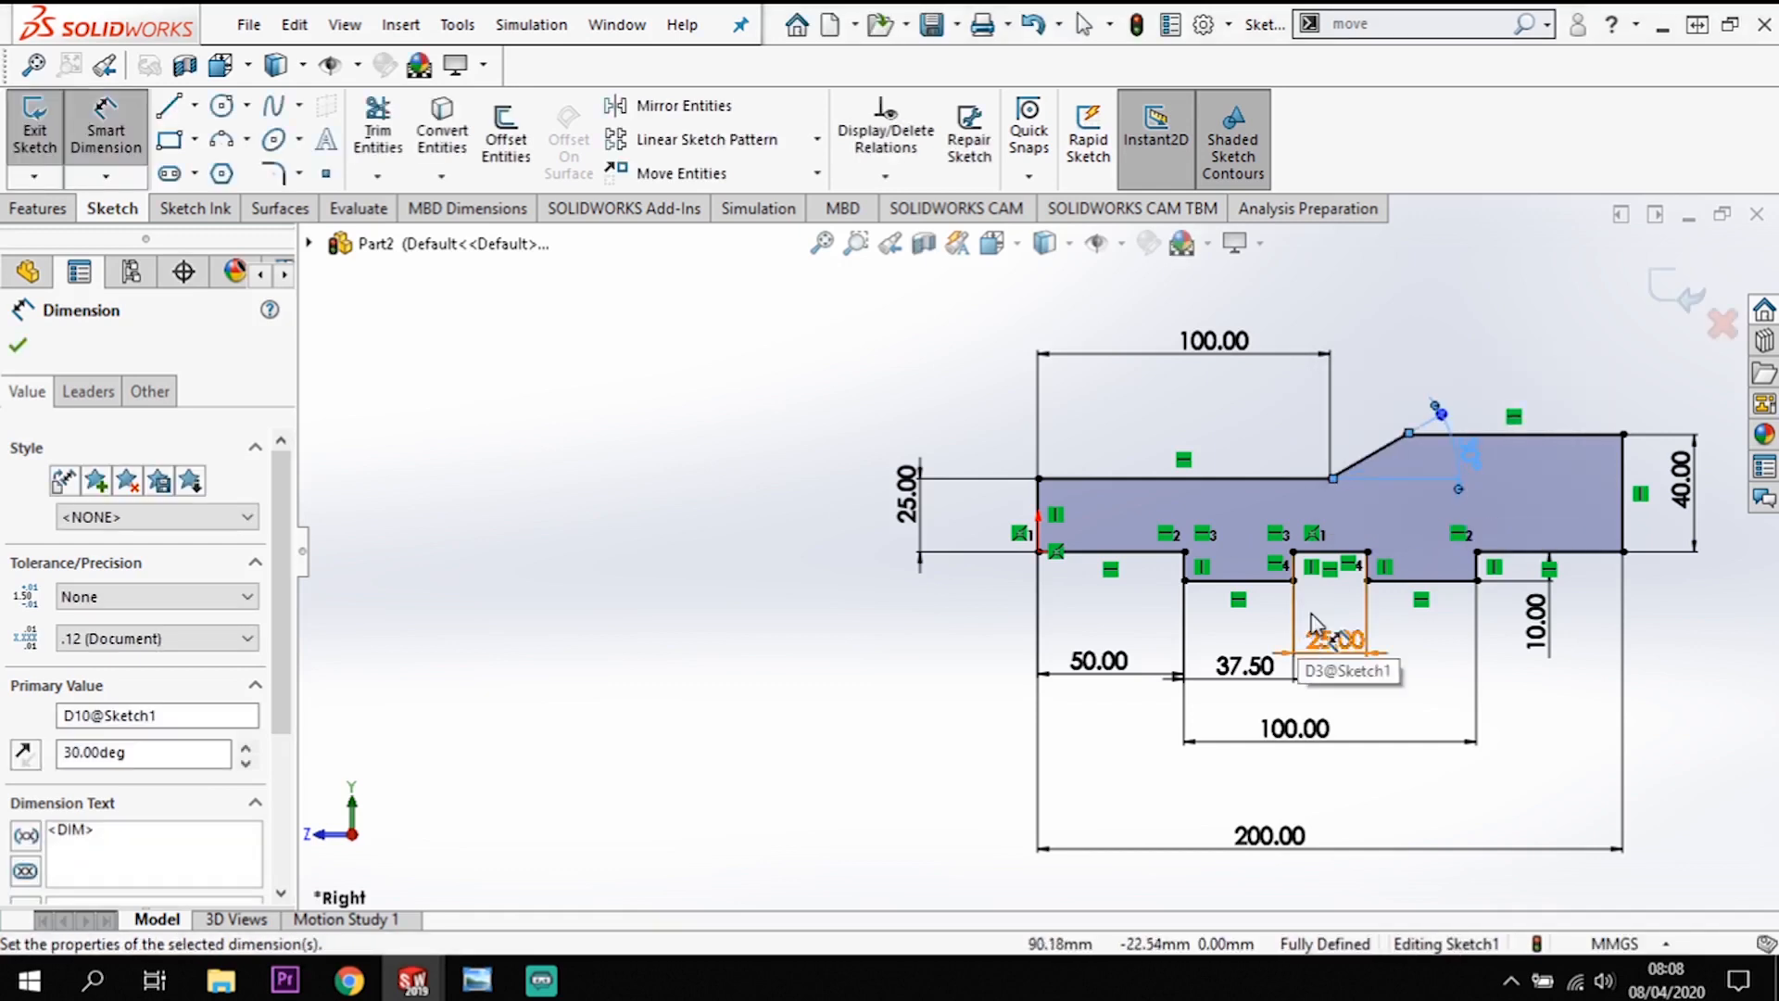
click(1564, 434)
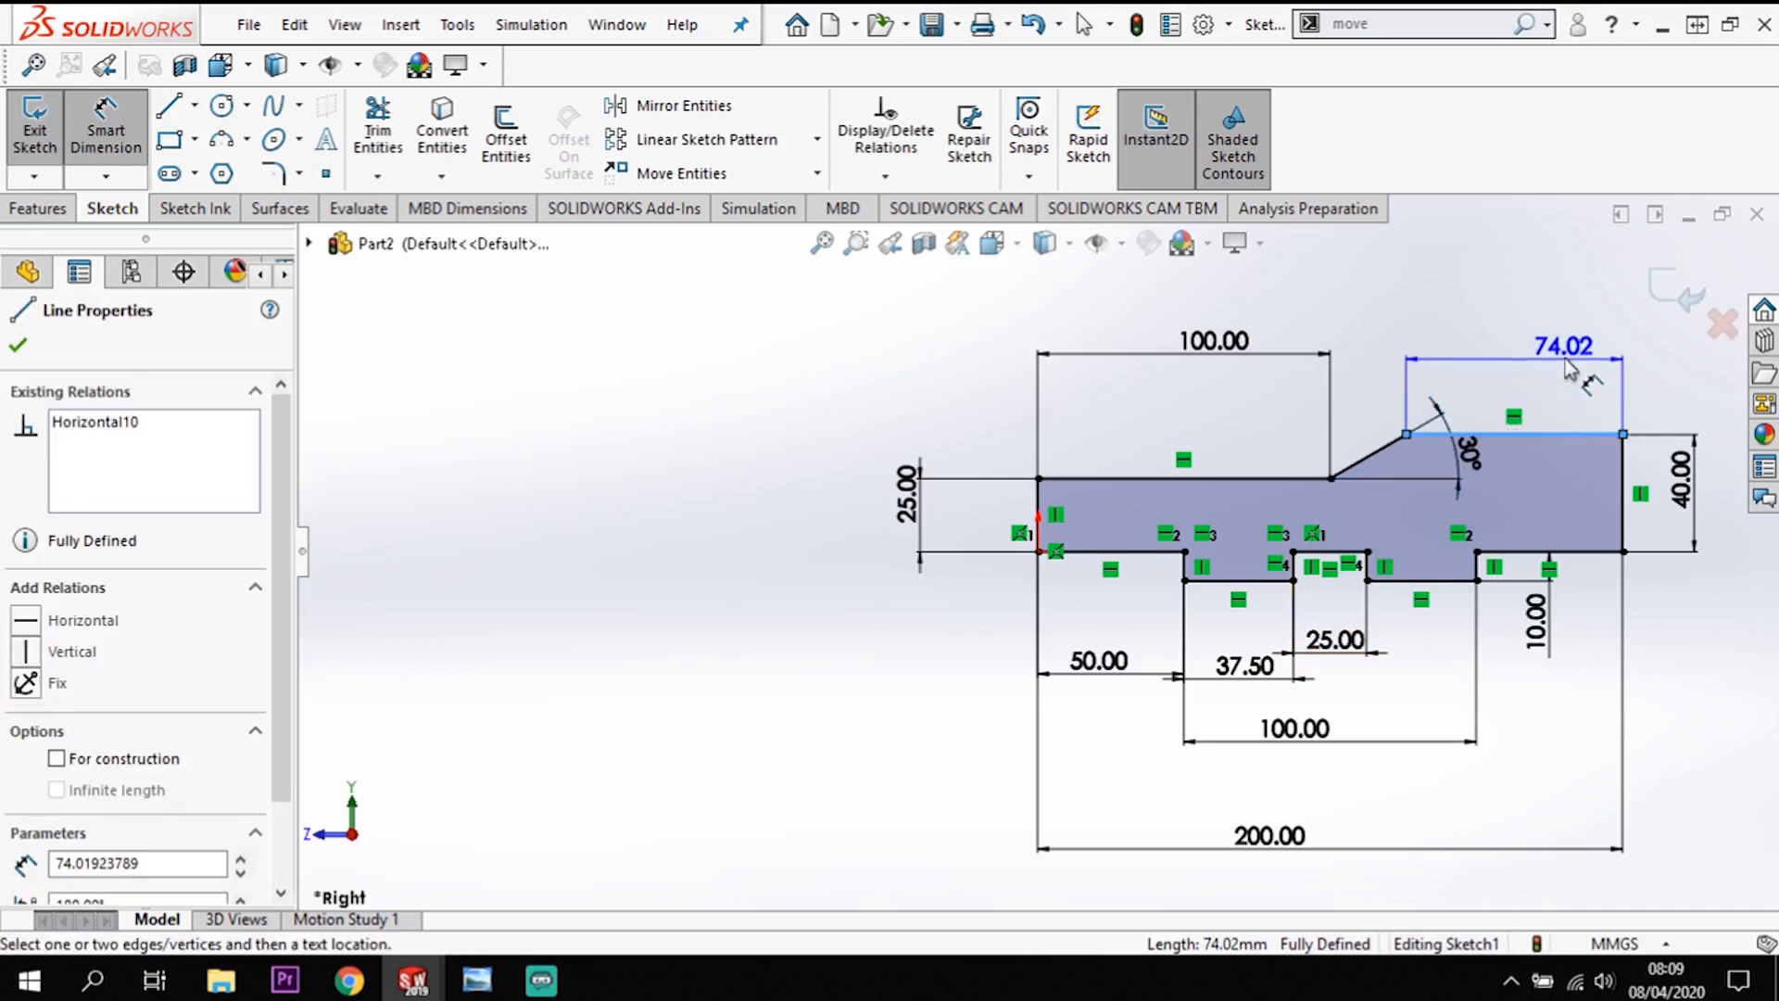
click(1567, 366)
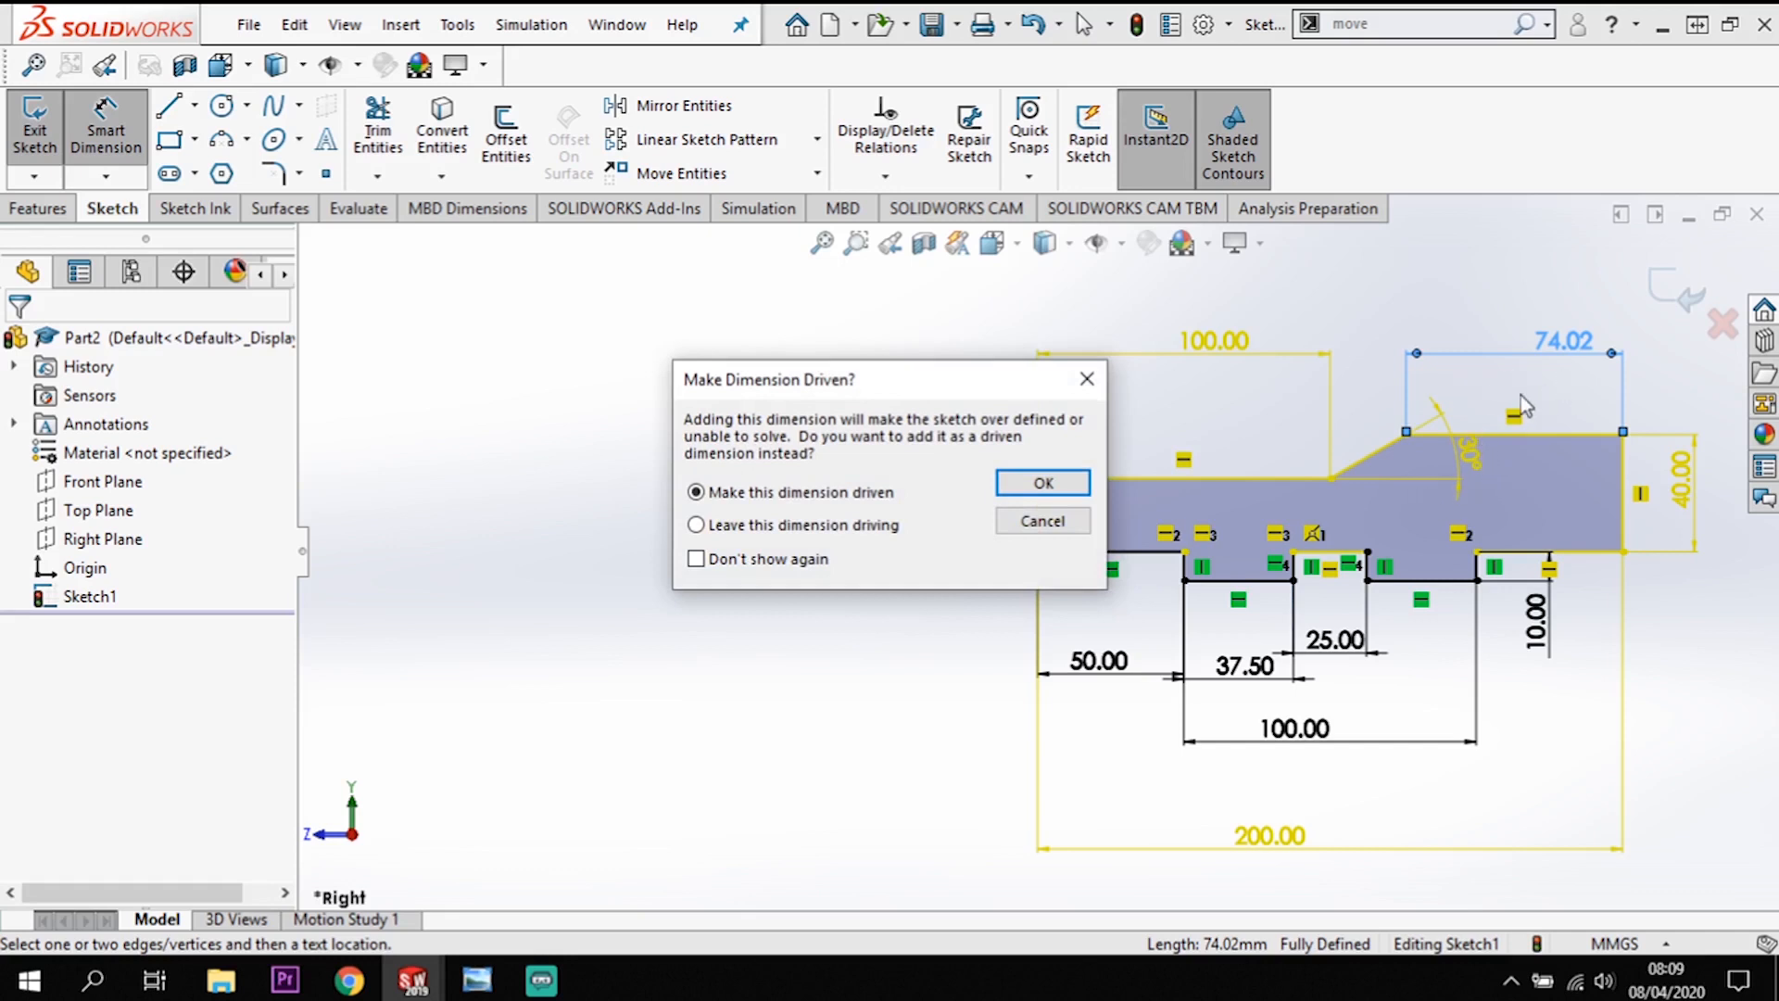
key(Escape)
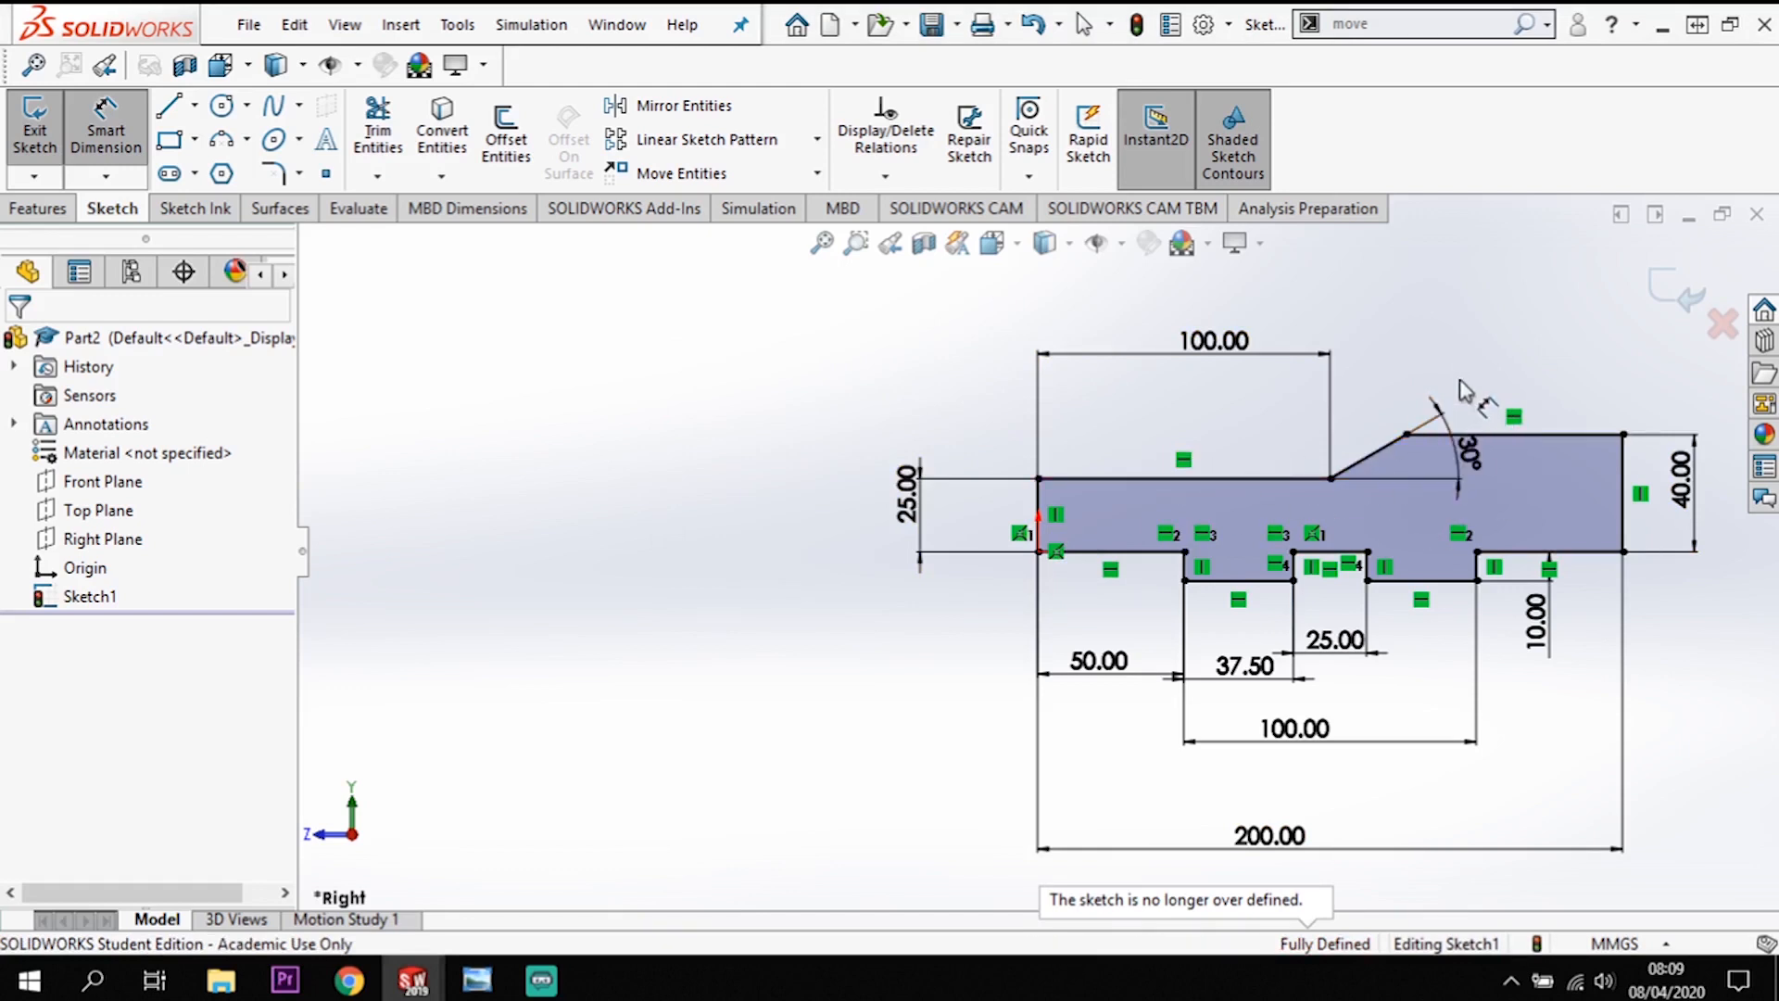
Step: Extrude the profile as a solid boss 100 mm deep with the Mid Plane end condition
middle_drag(1477, 422, 1511, 393)
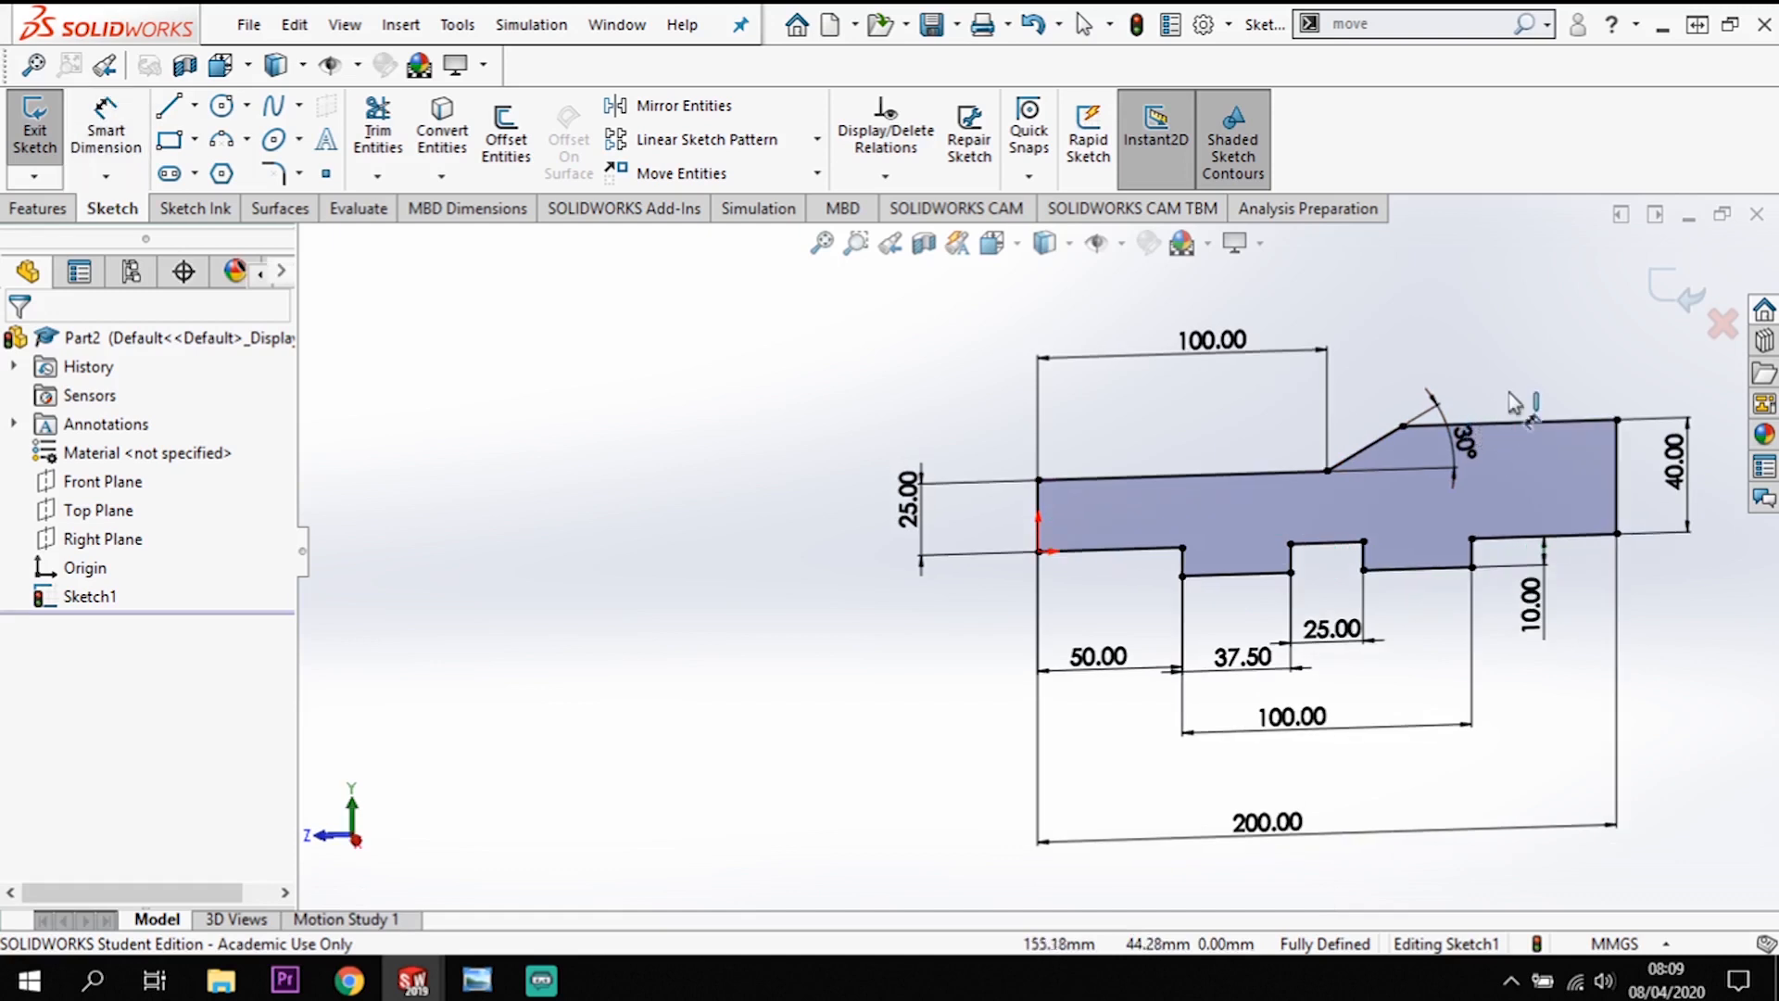
click(1659, 304)
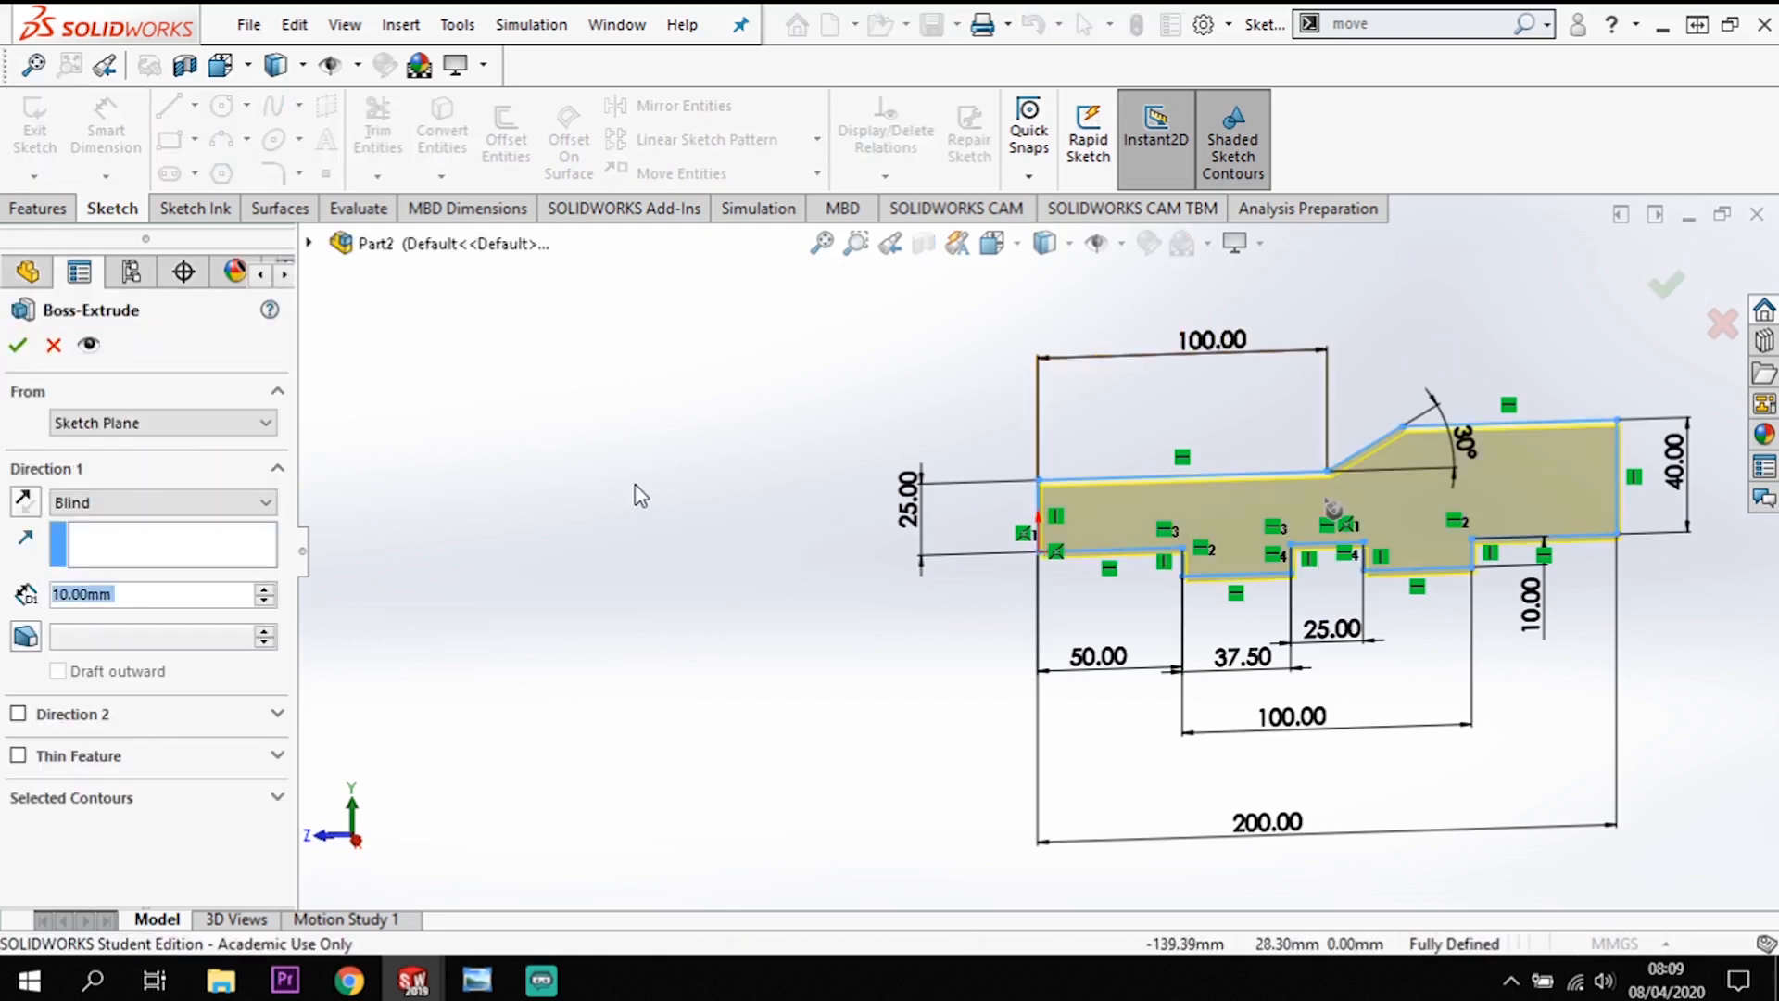
click(148, 502)
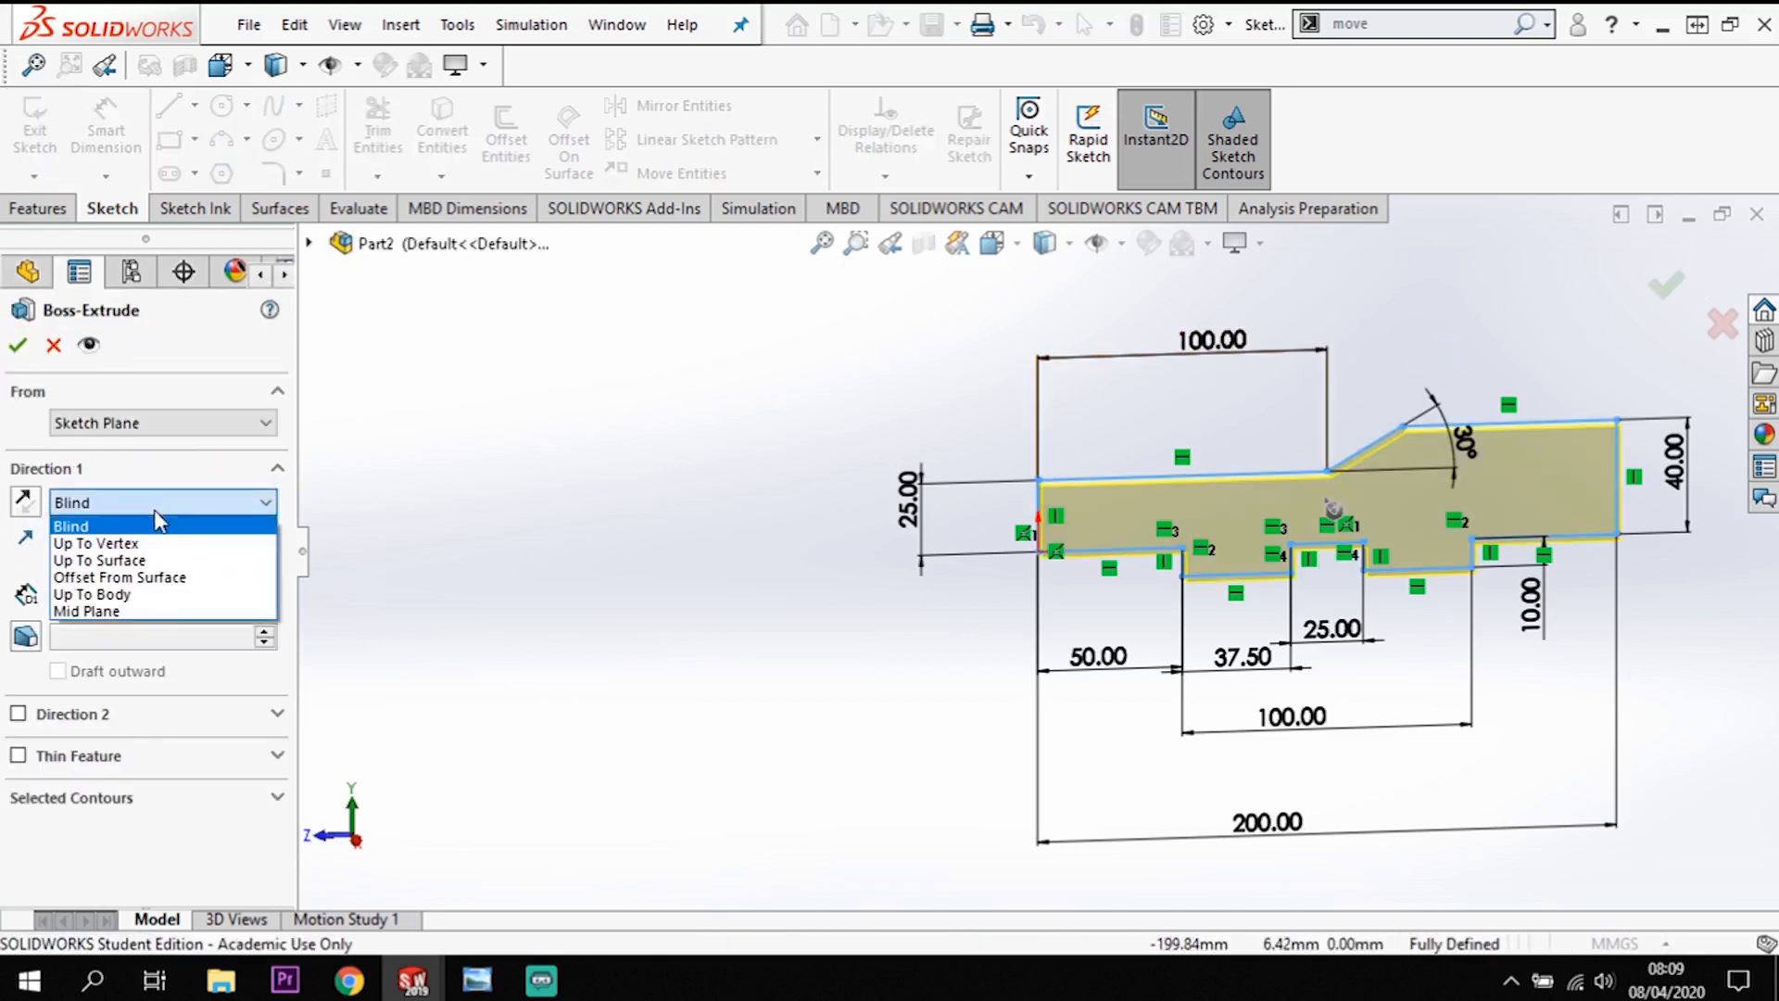
click(93, 615)
mouse_move(697, 617)
middle_down()
mouse_move(767, 636)
mouse_move(754, 687)
mouse_move(788, 677)
middle_up()
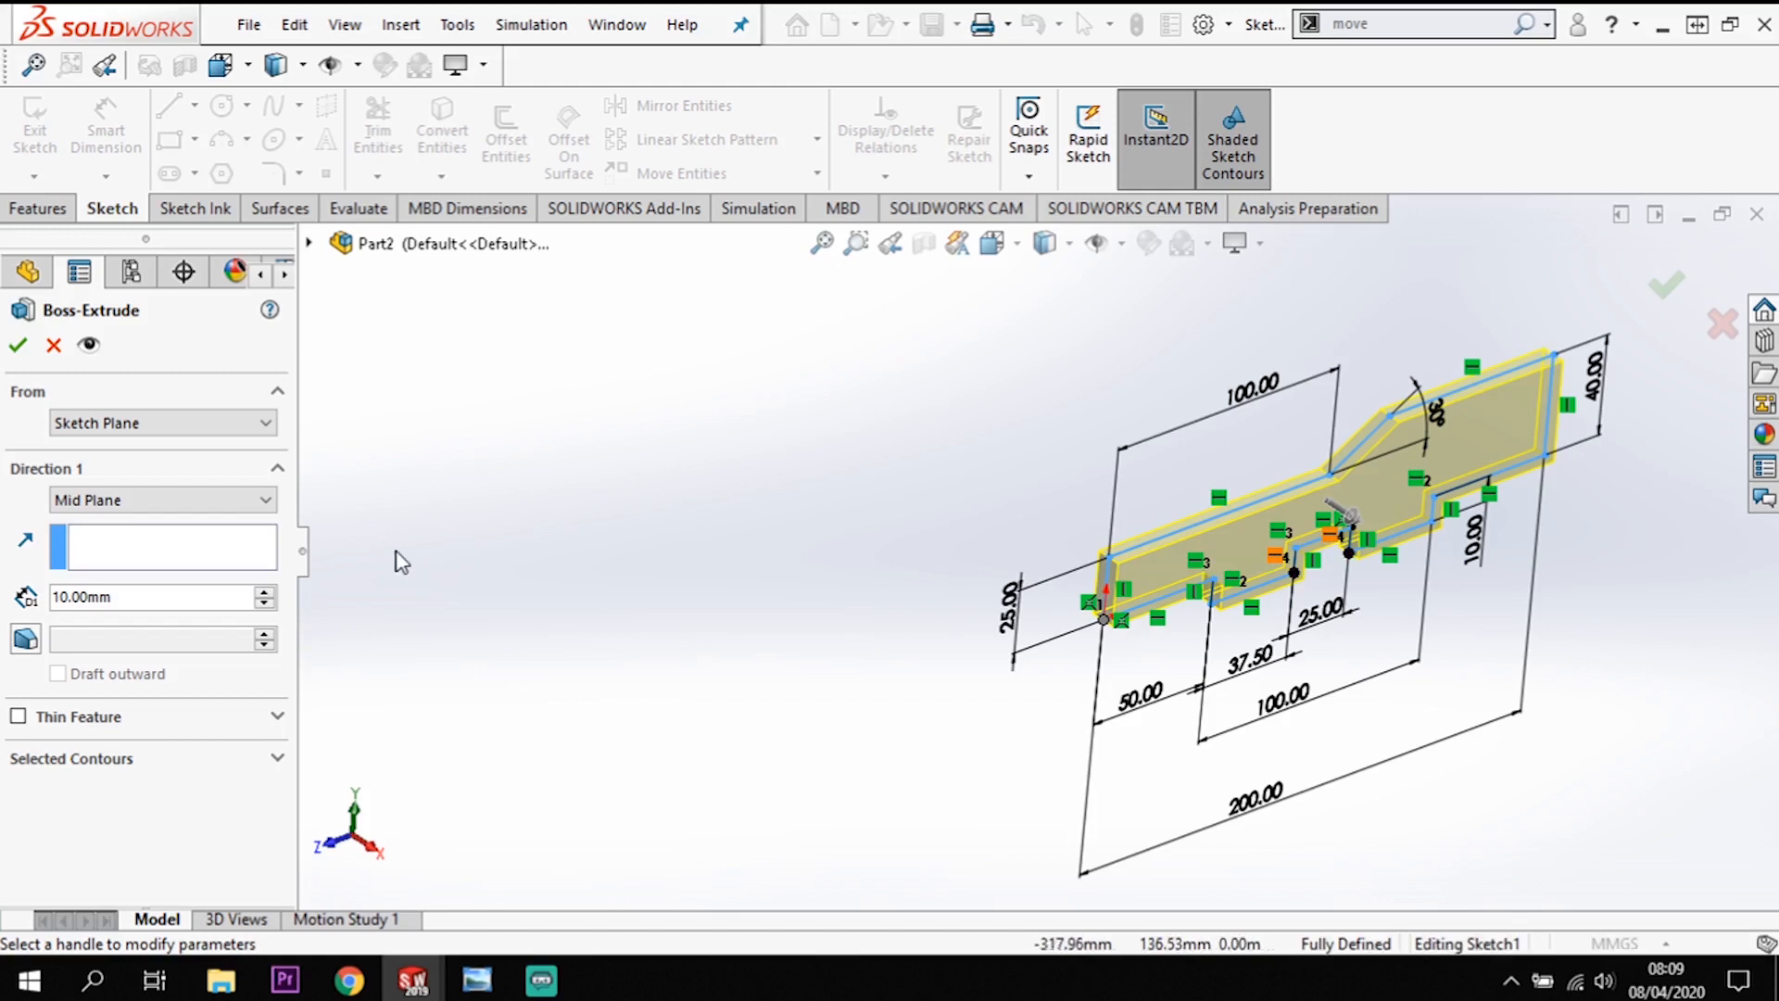
click(165, 597)
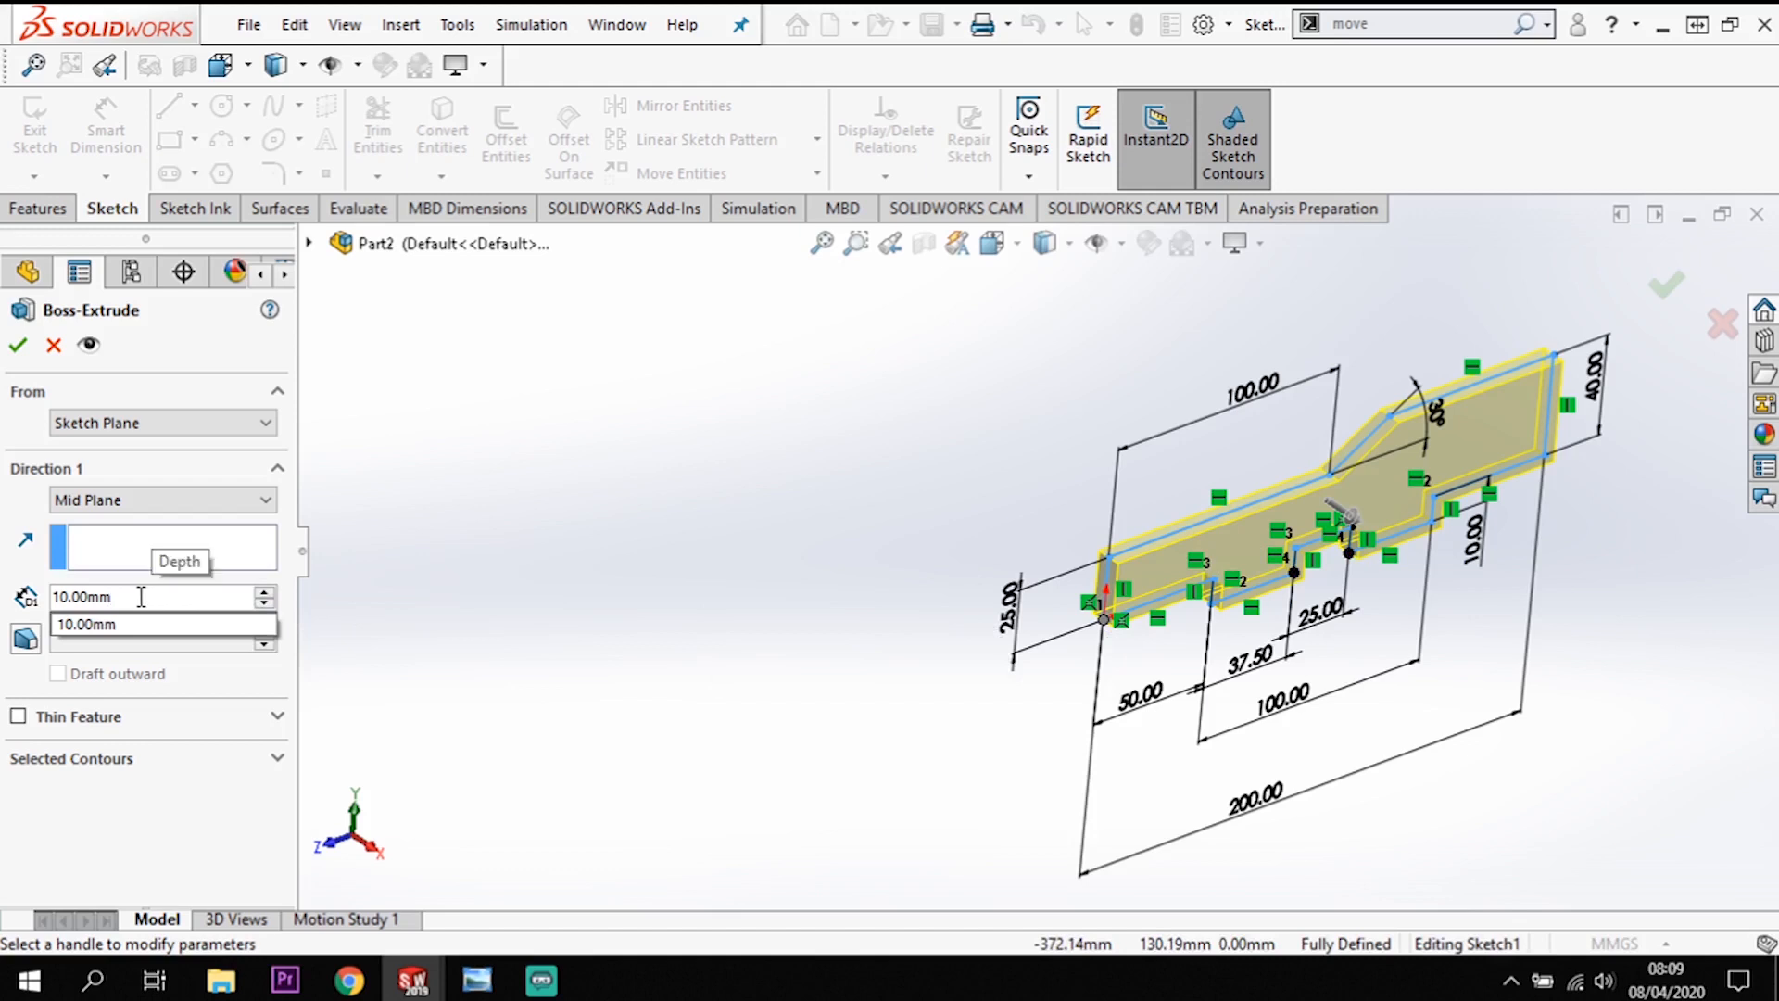
key(BackSpace)
key(BackSpace)
key(BackSpace)
key(BackSpace)
key(BackSpace)
key(BackSpace)
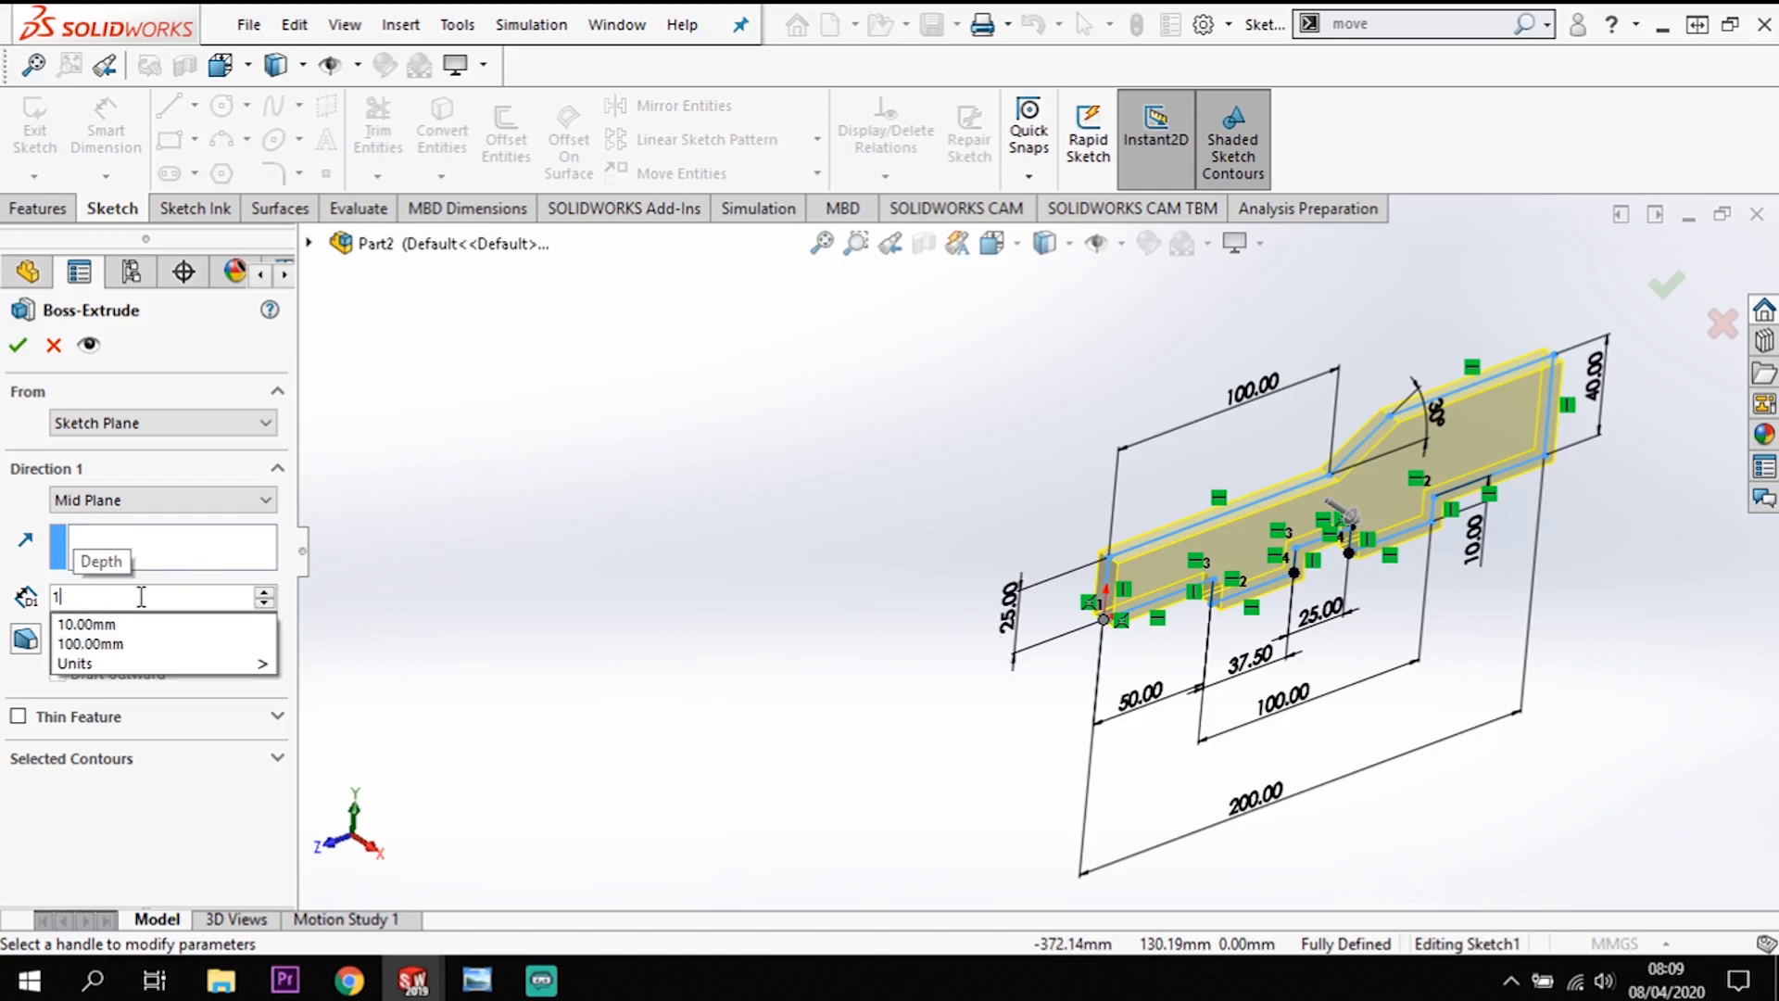
text(00)
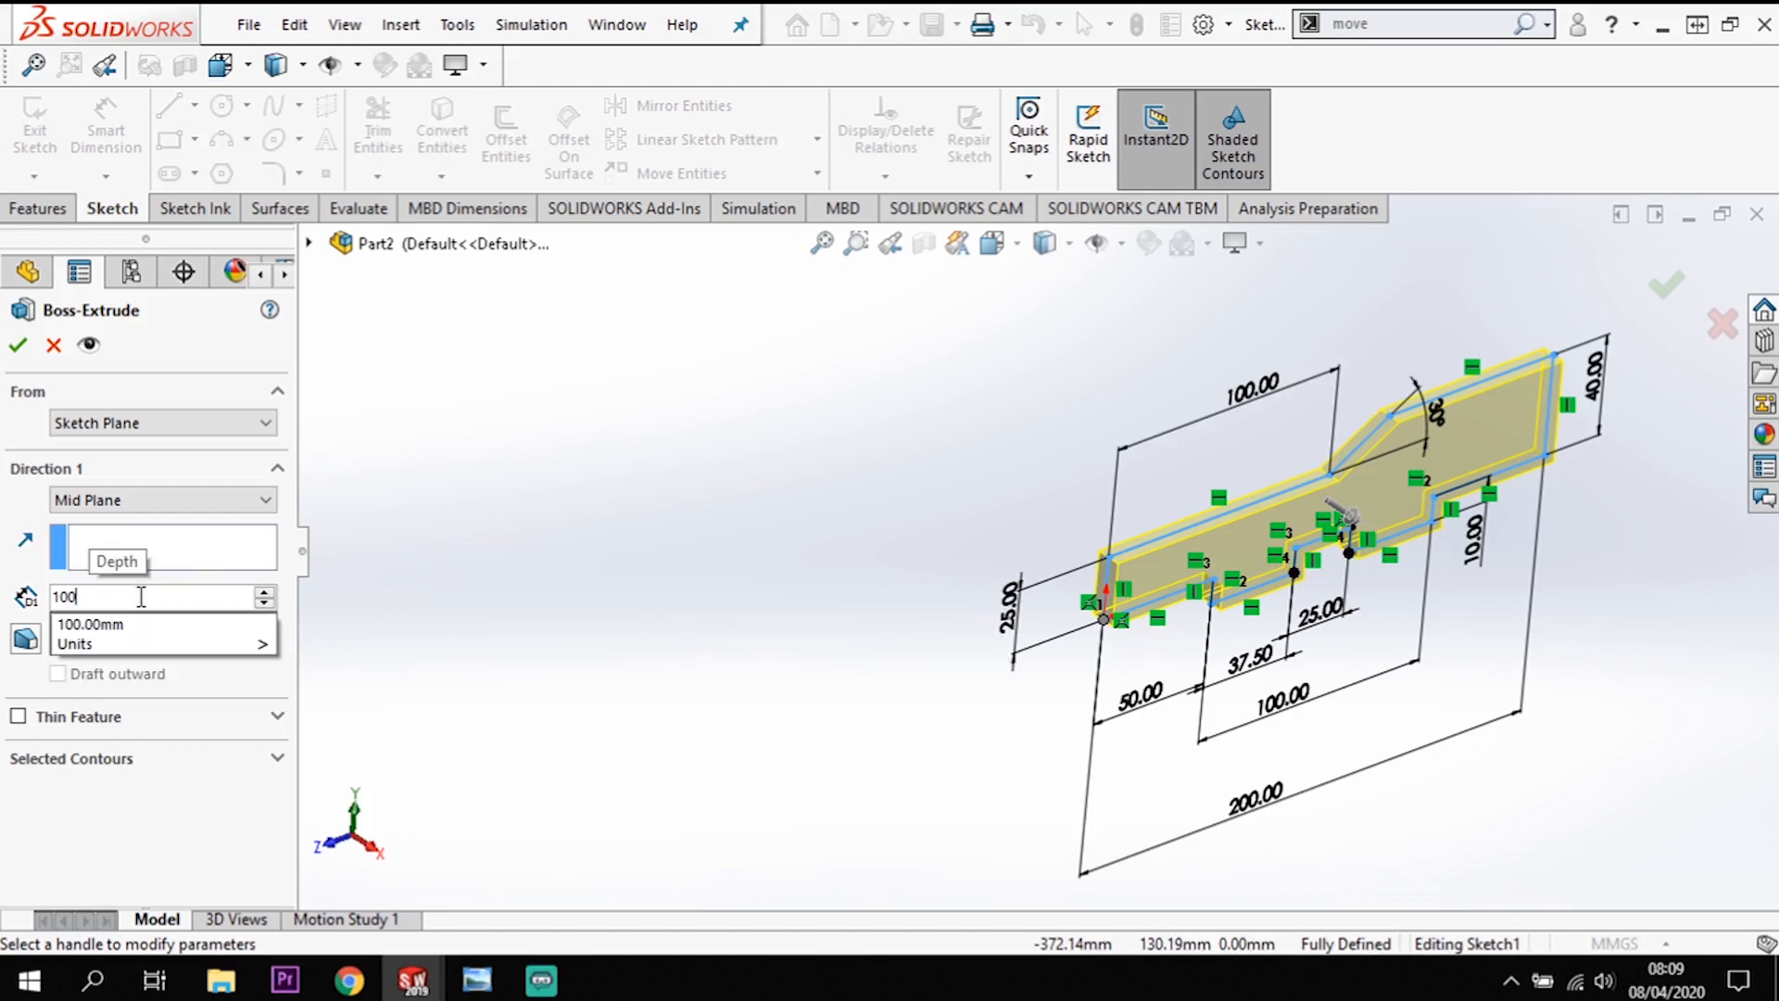
key(Return)
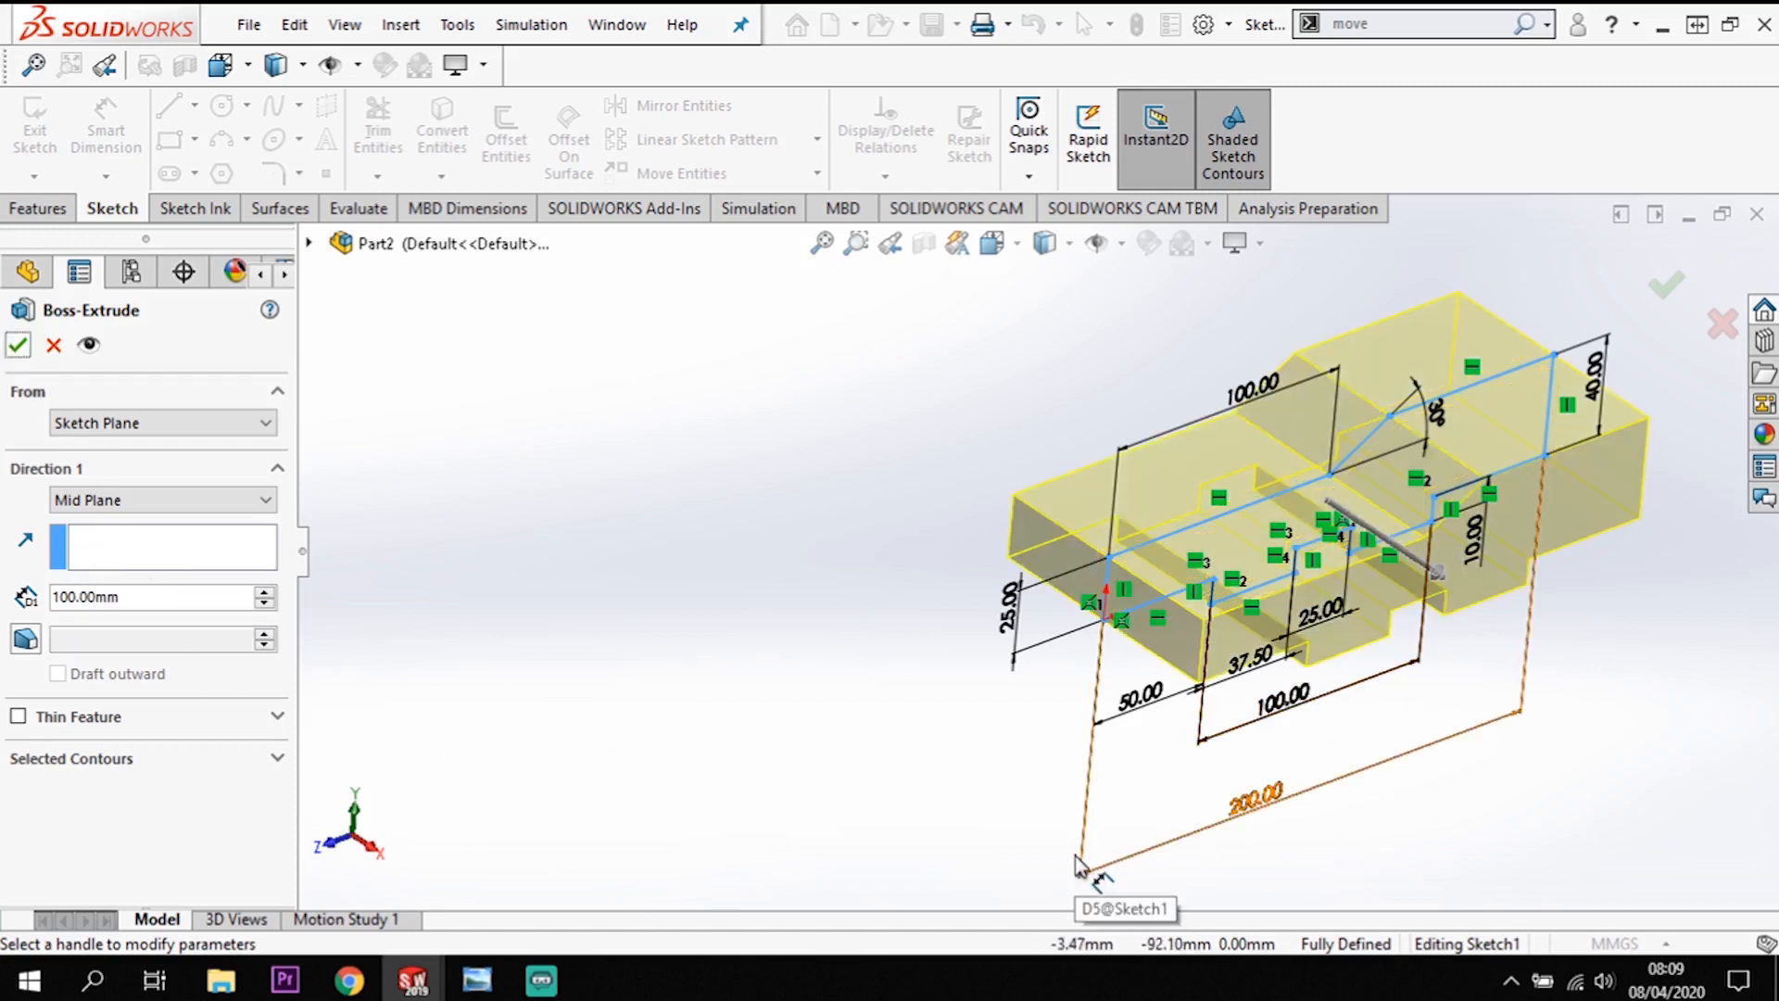
click(18, 345)
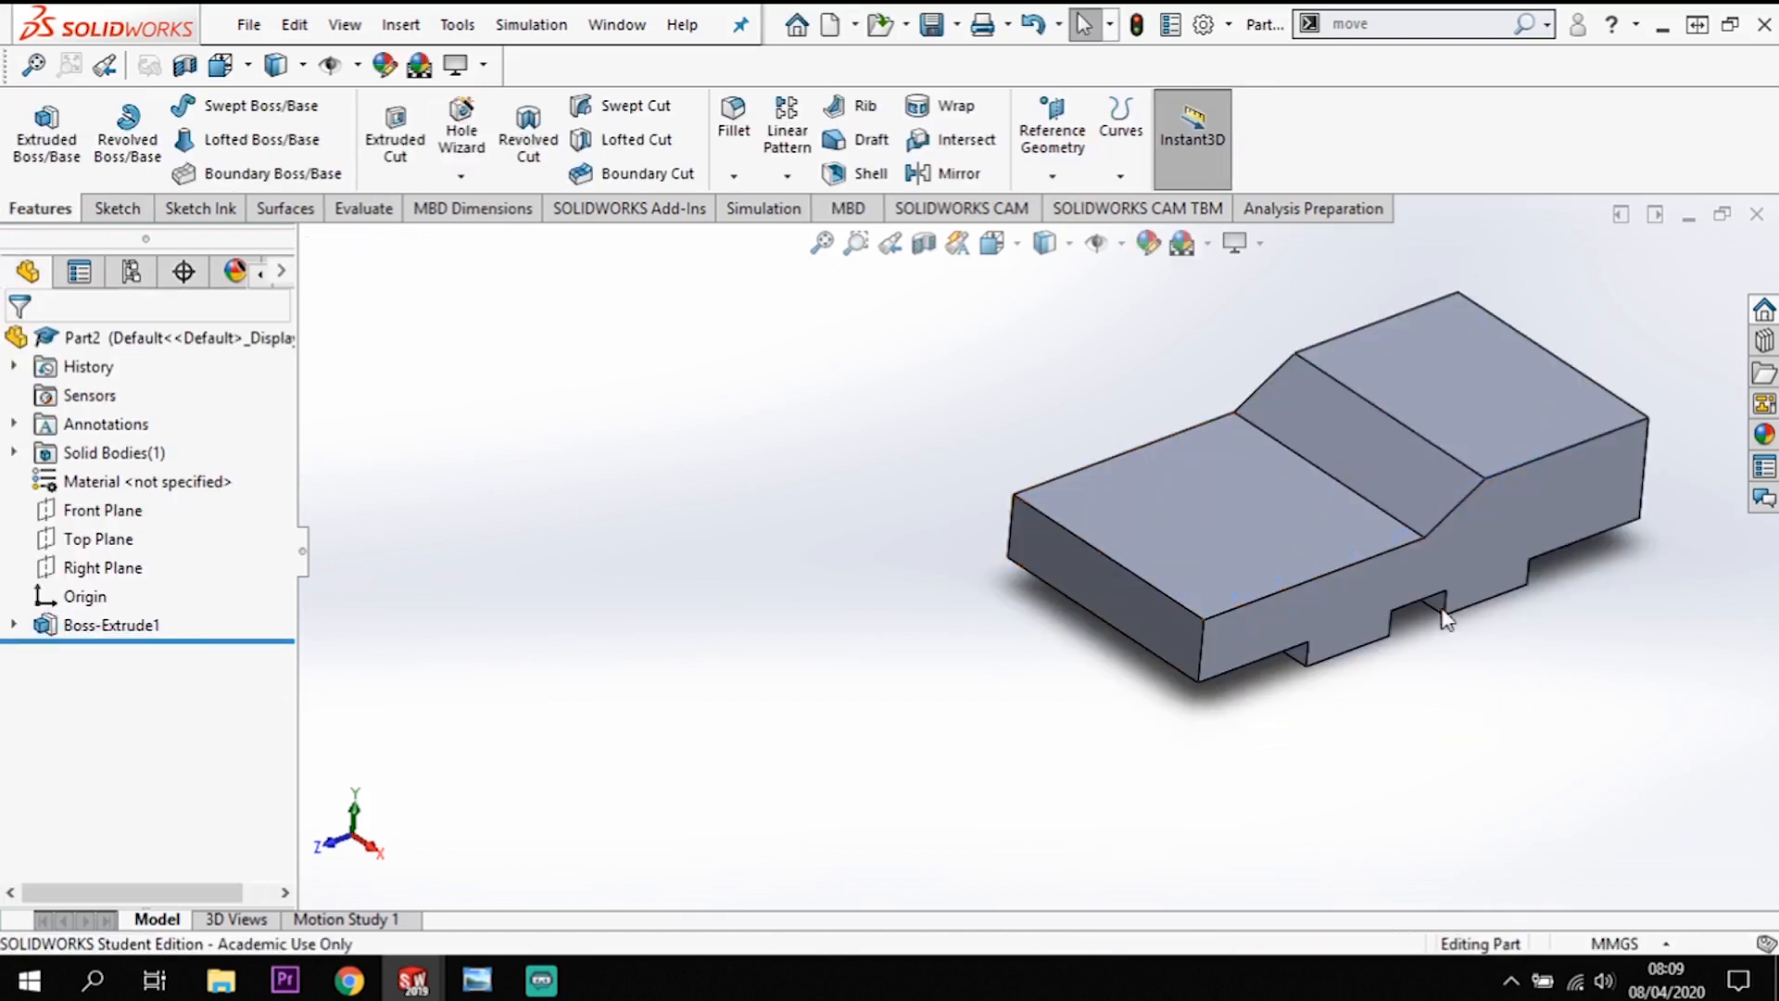
scroll(1443, 617, down, 2)
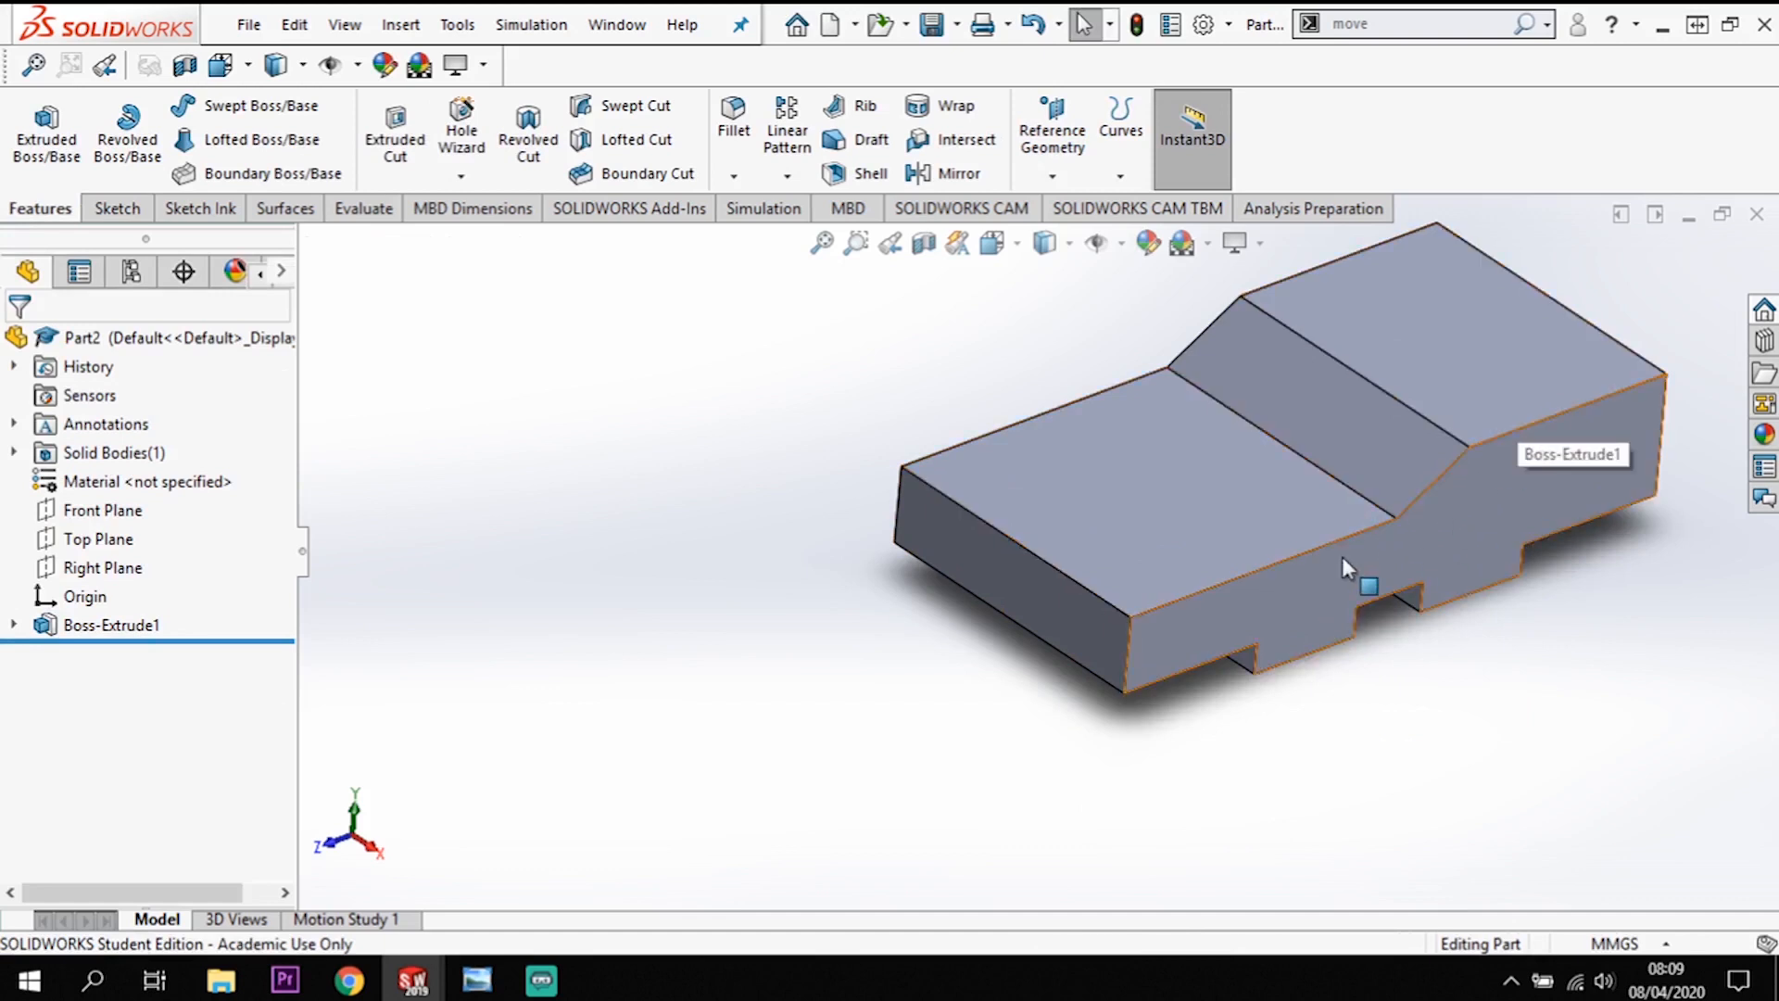
middle_drag(1492, 435, 1562, 505)
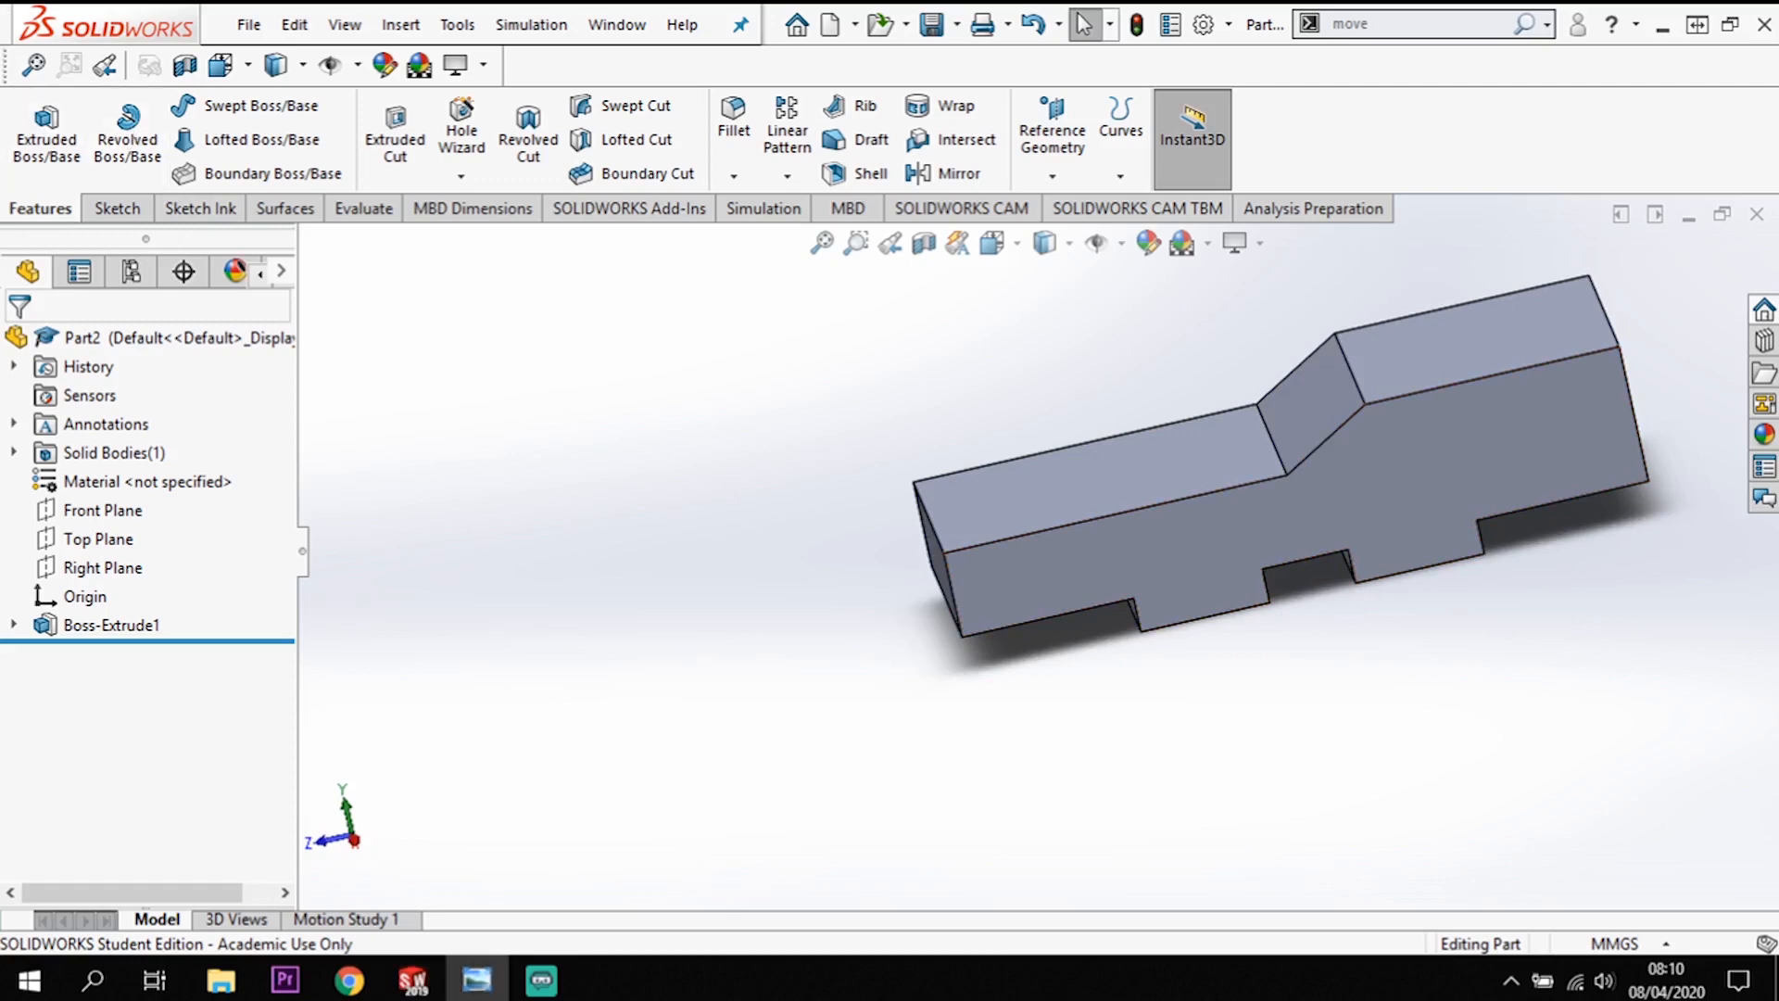
Step: Check the exam drawing, then sketch a circle about 39 mm in diameter above the slope in a new cut sketch on the block's side face
click(476, 979)
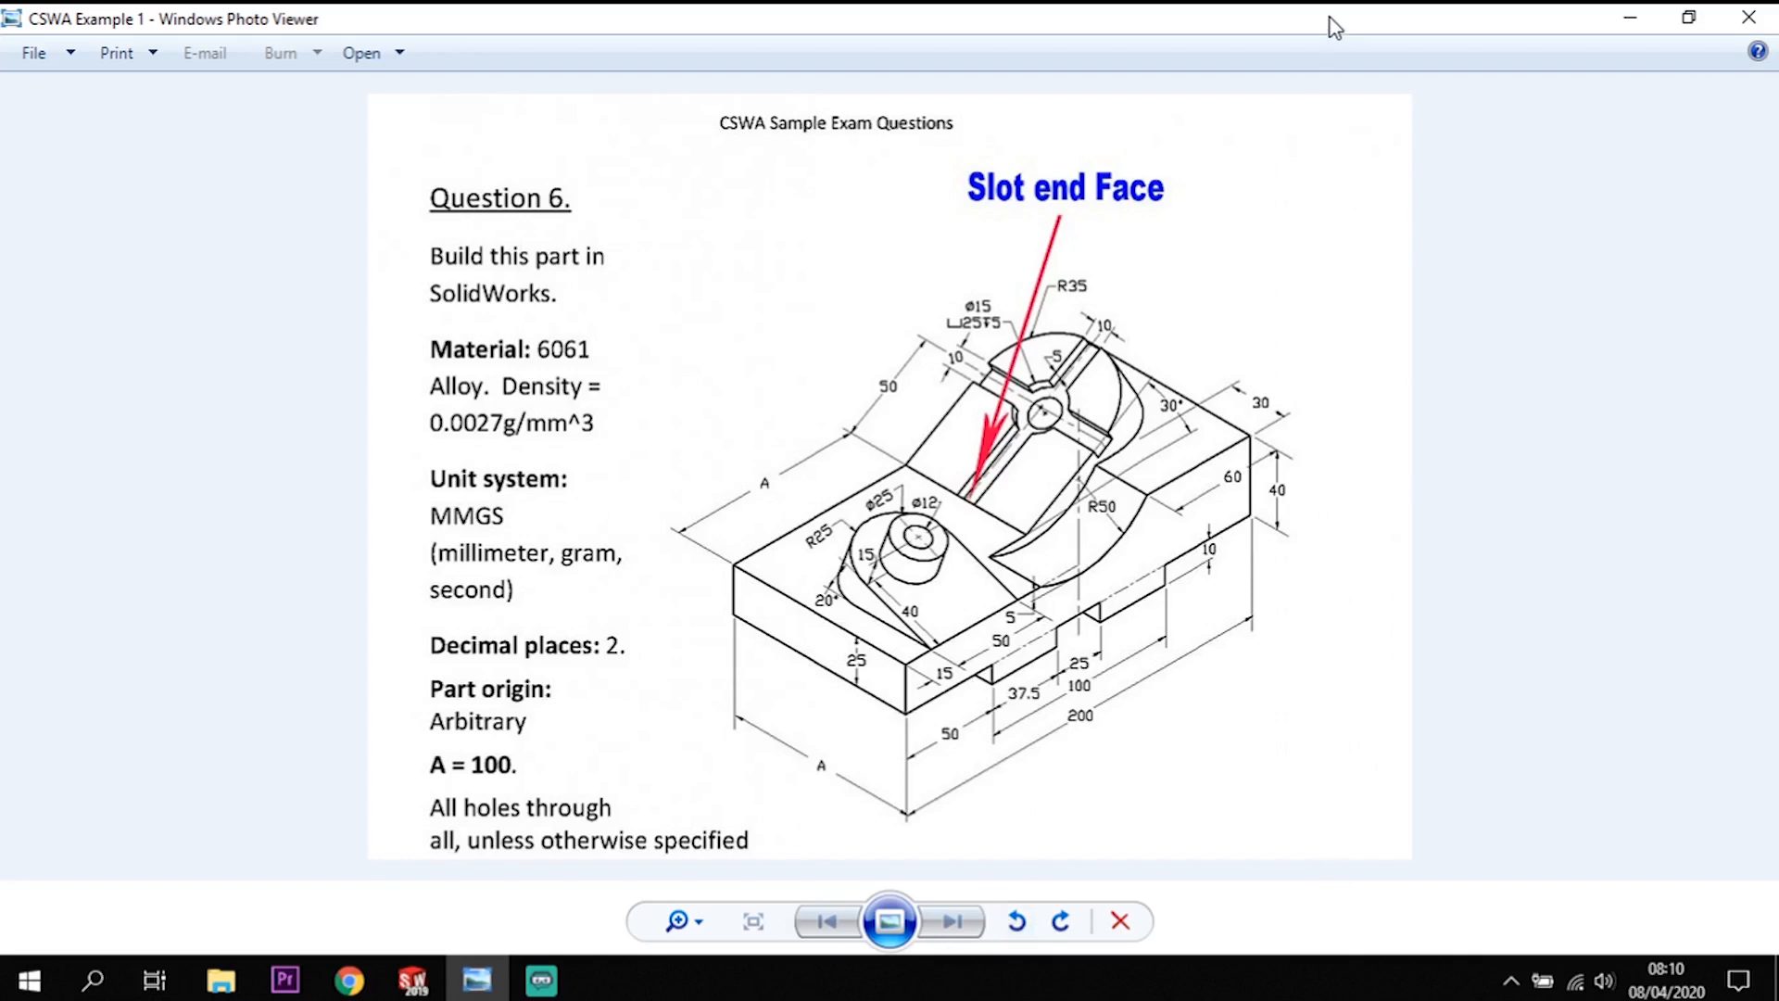
click(1630, 17)
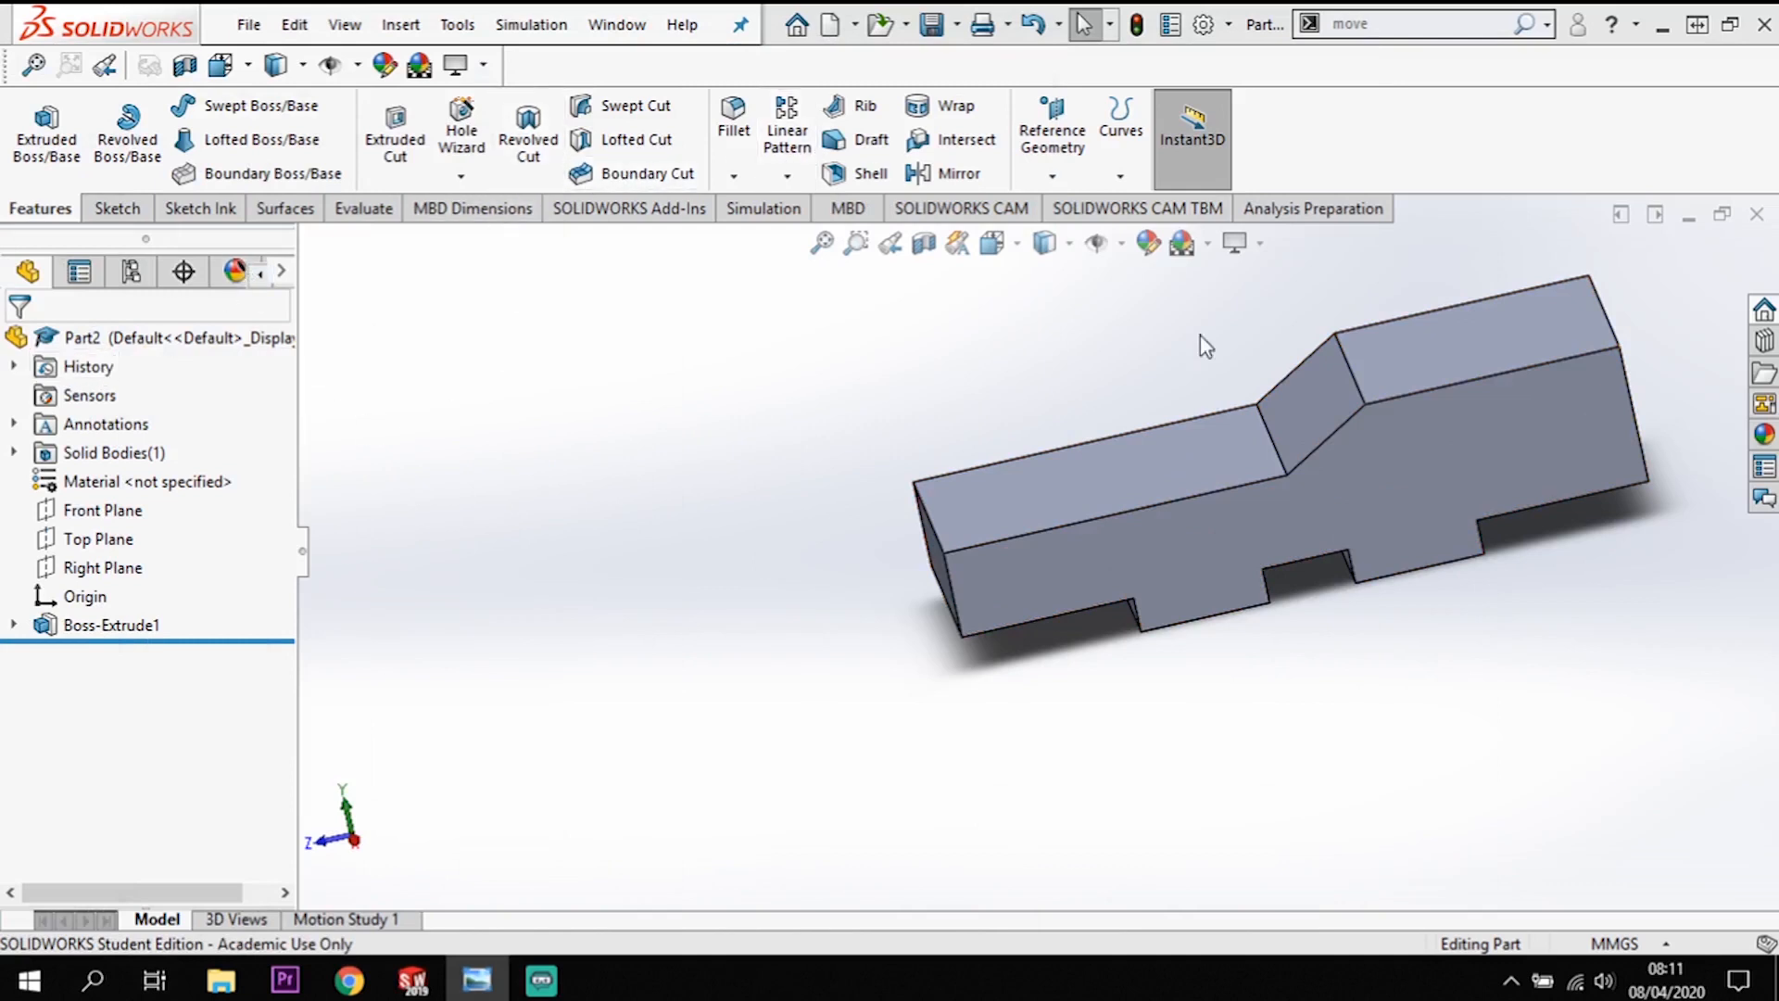
click(1457, 474)
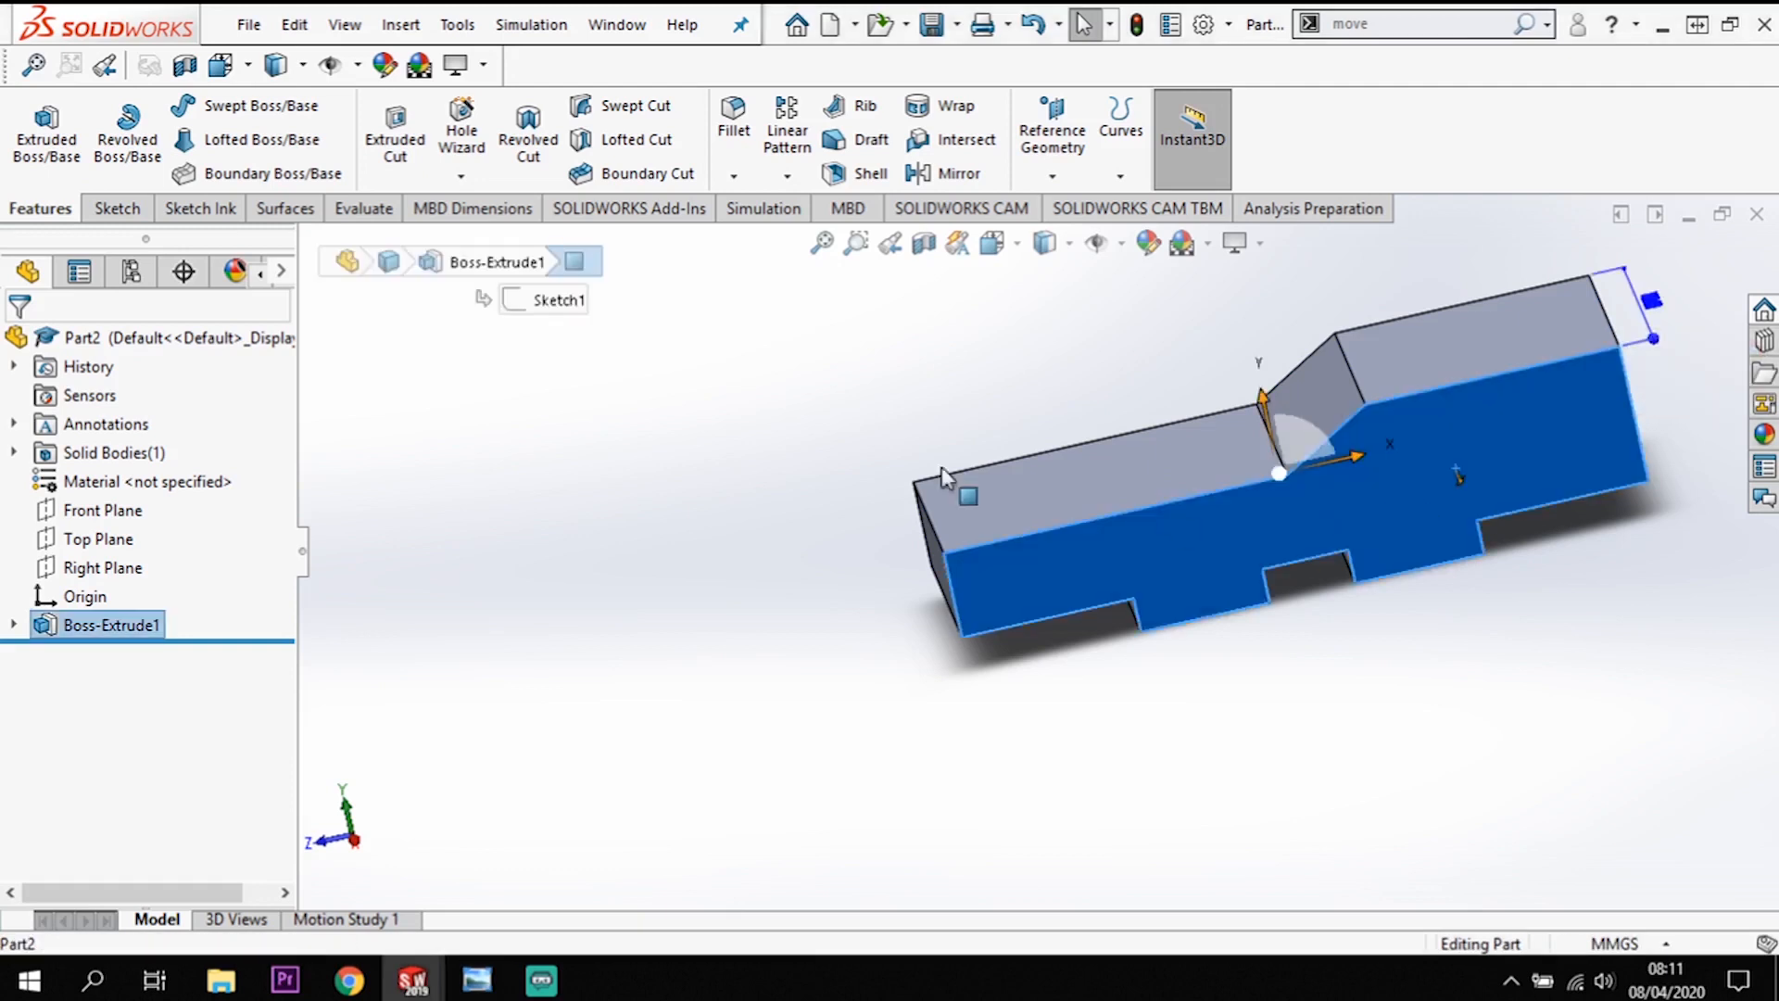
click(391, 137)
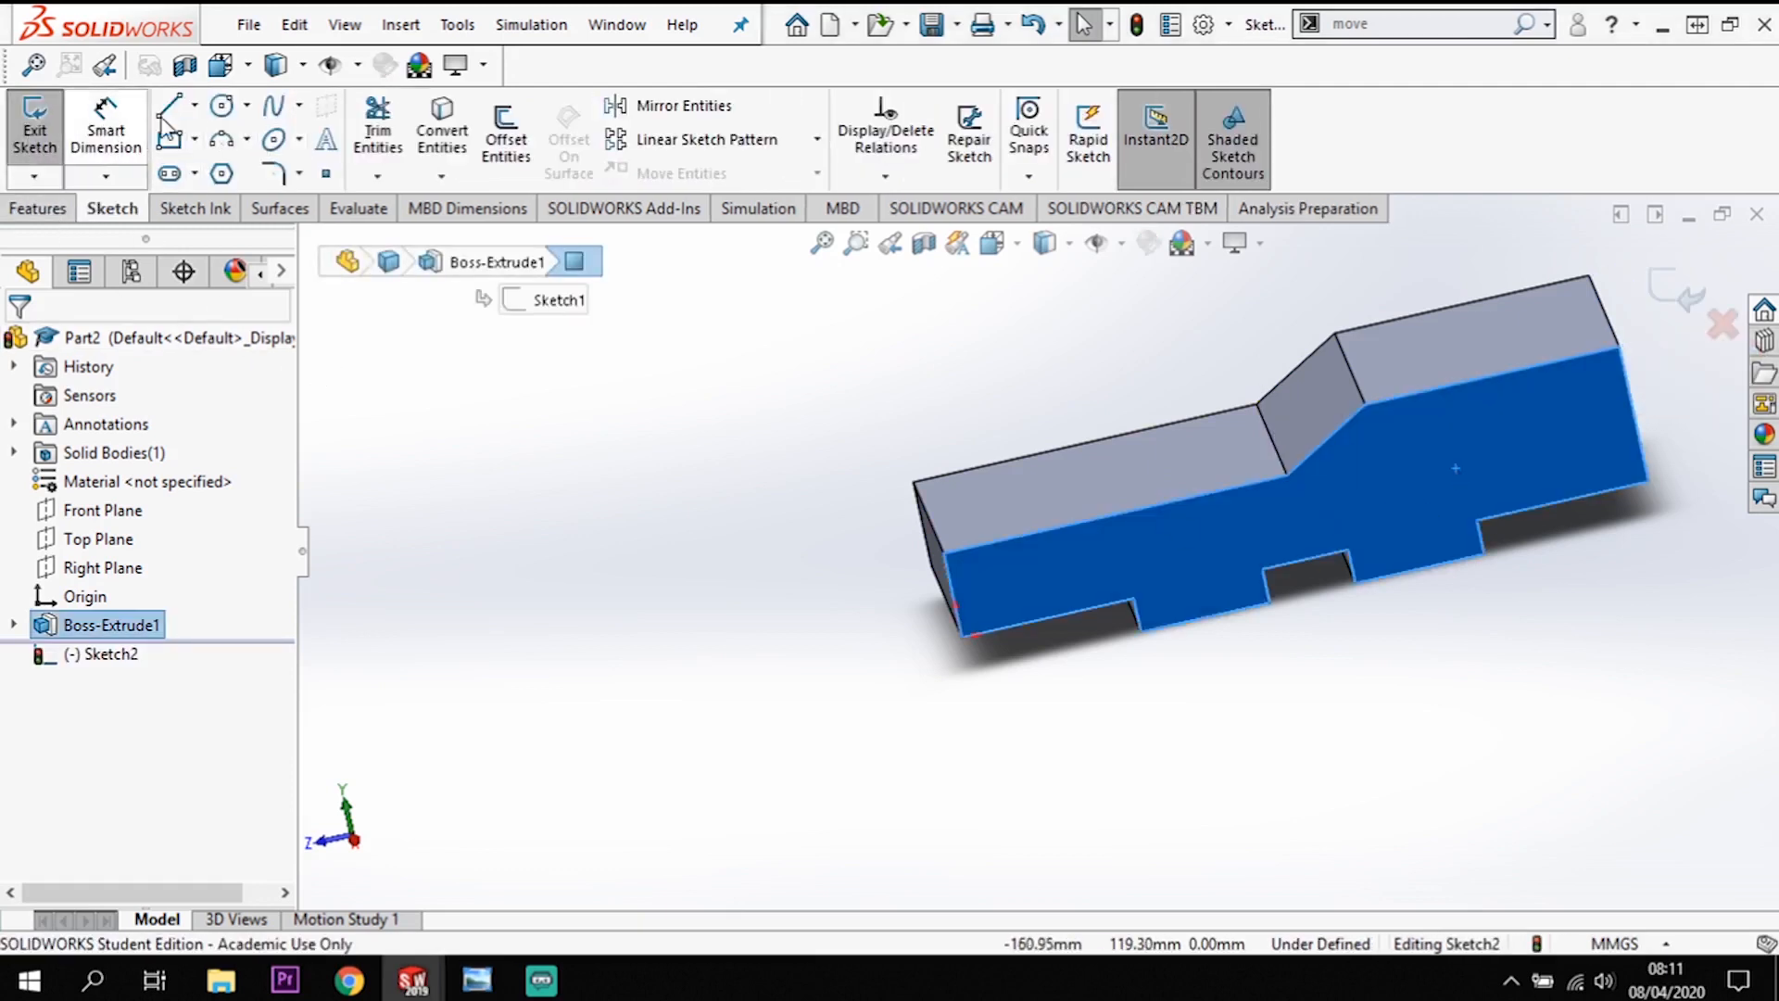
click(221, 105)
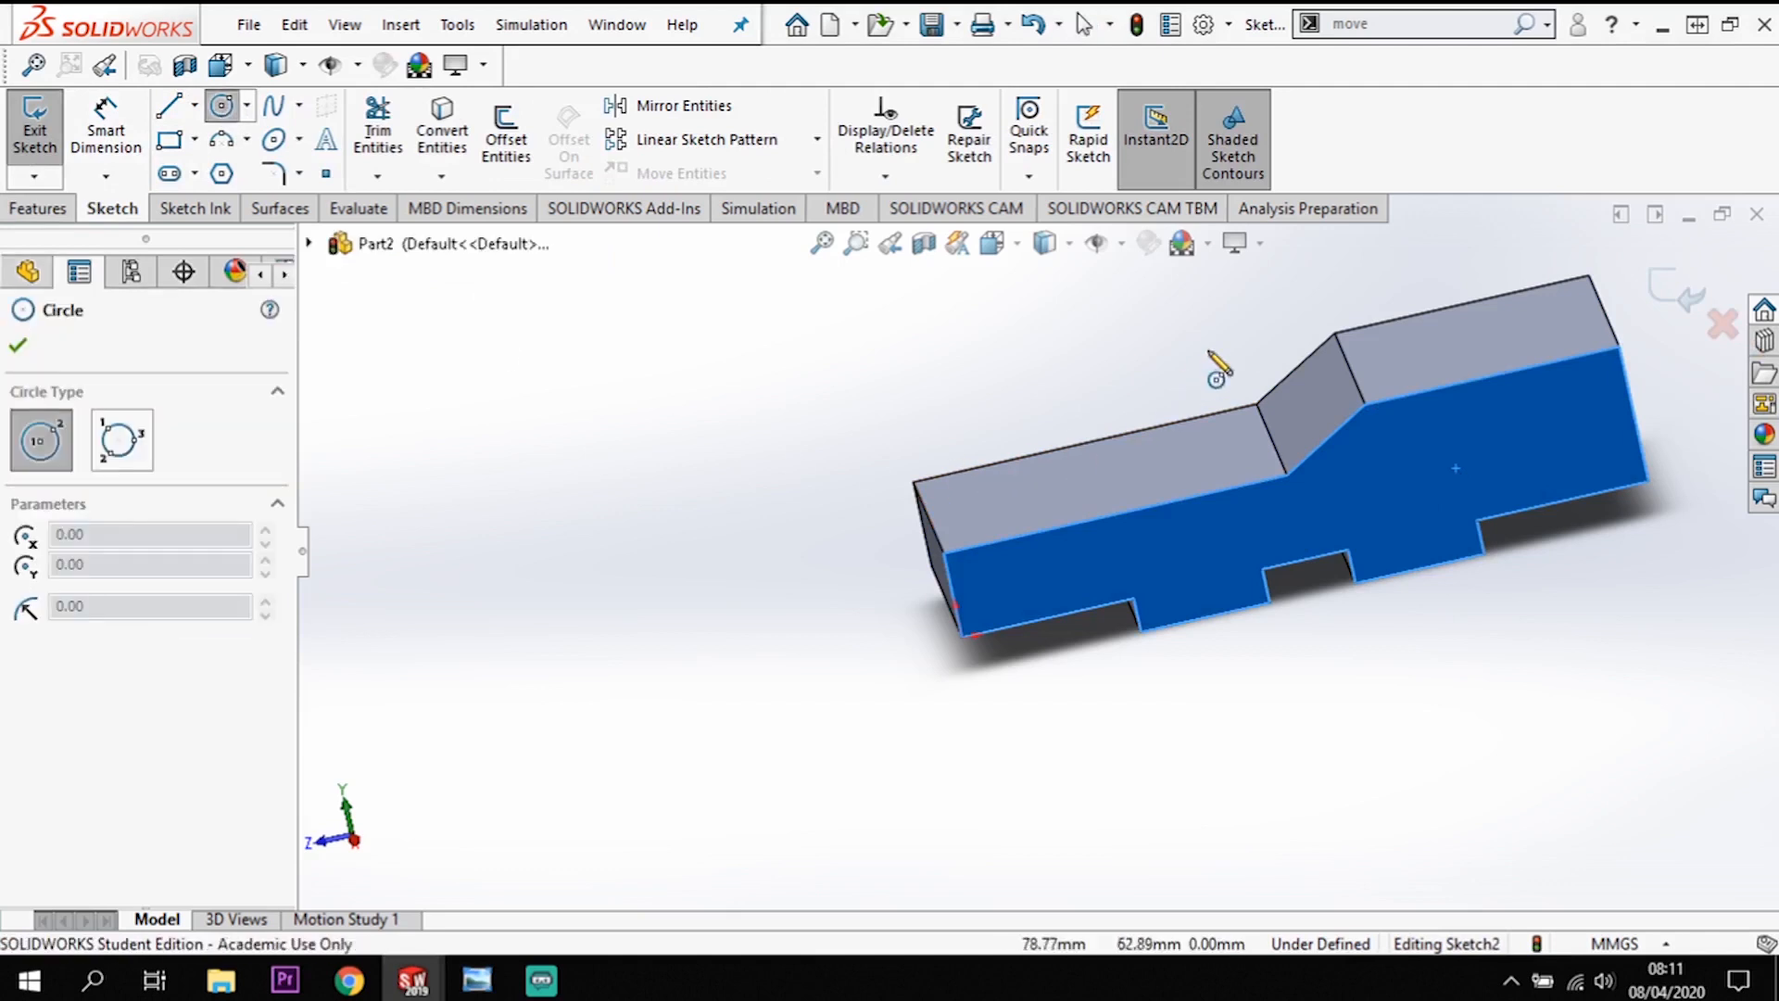
click(1237, 313)
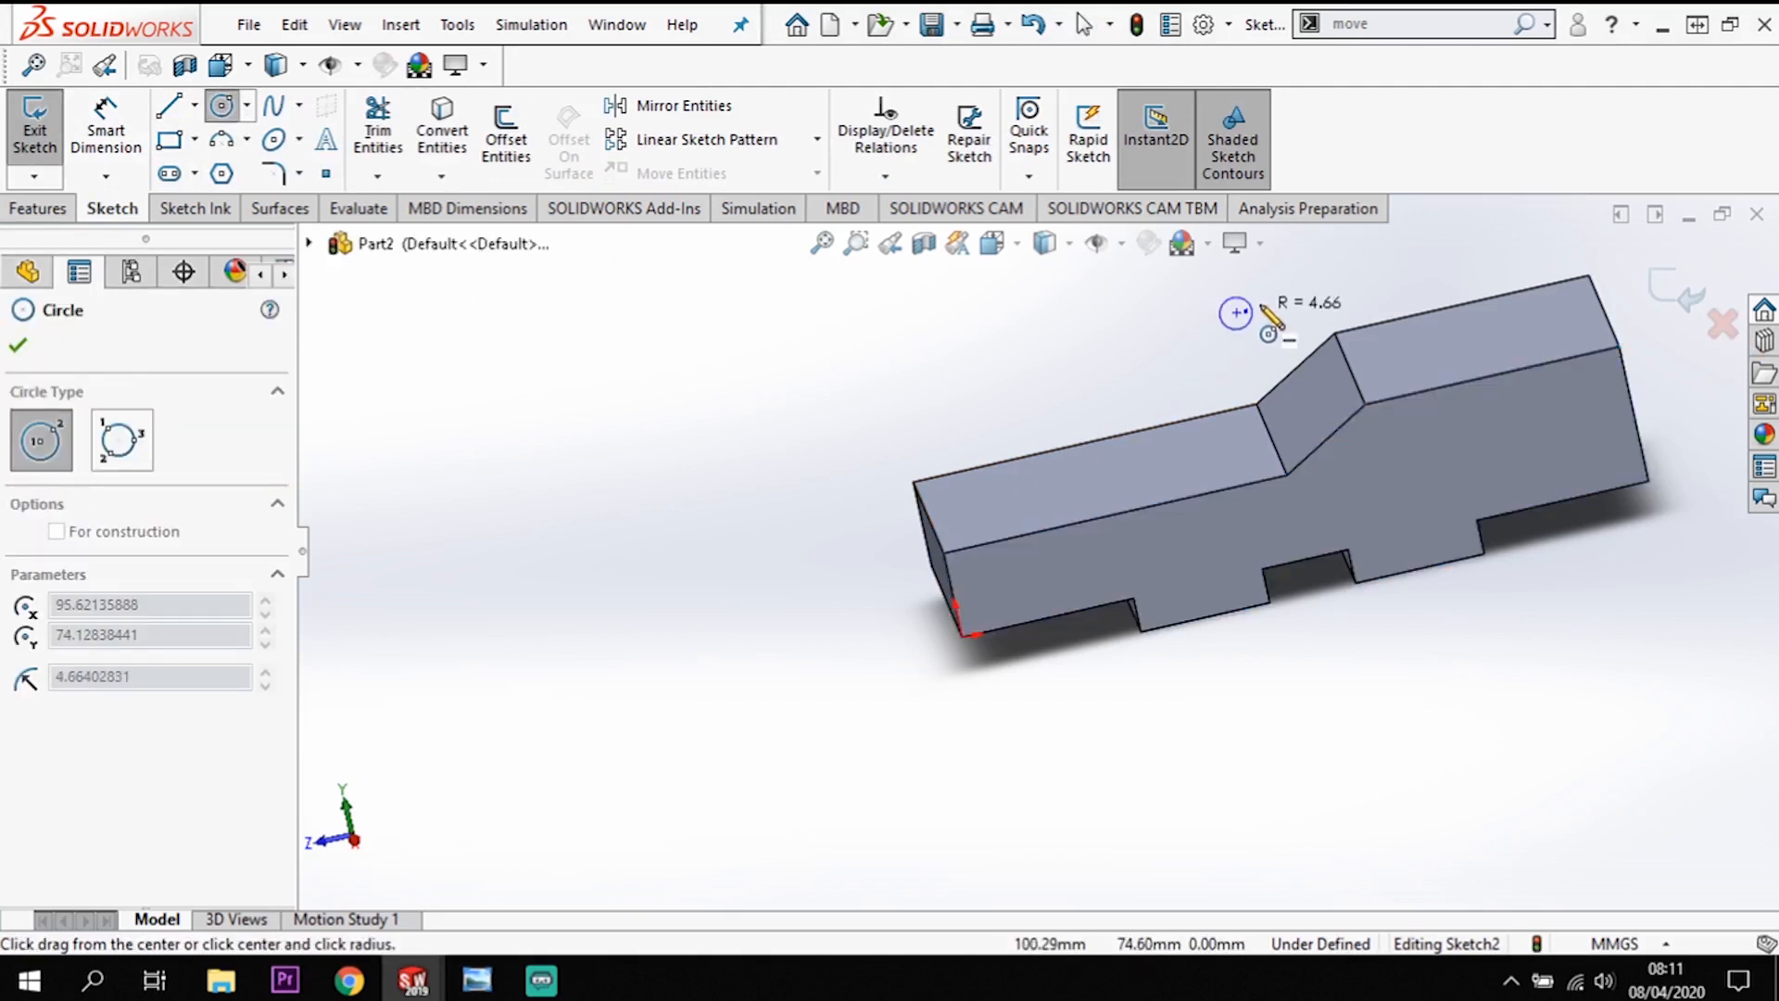
click(1314, 360)
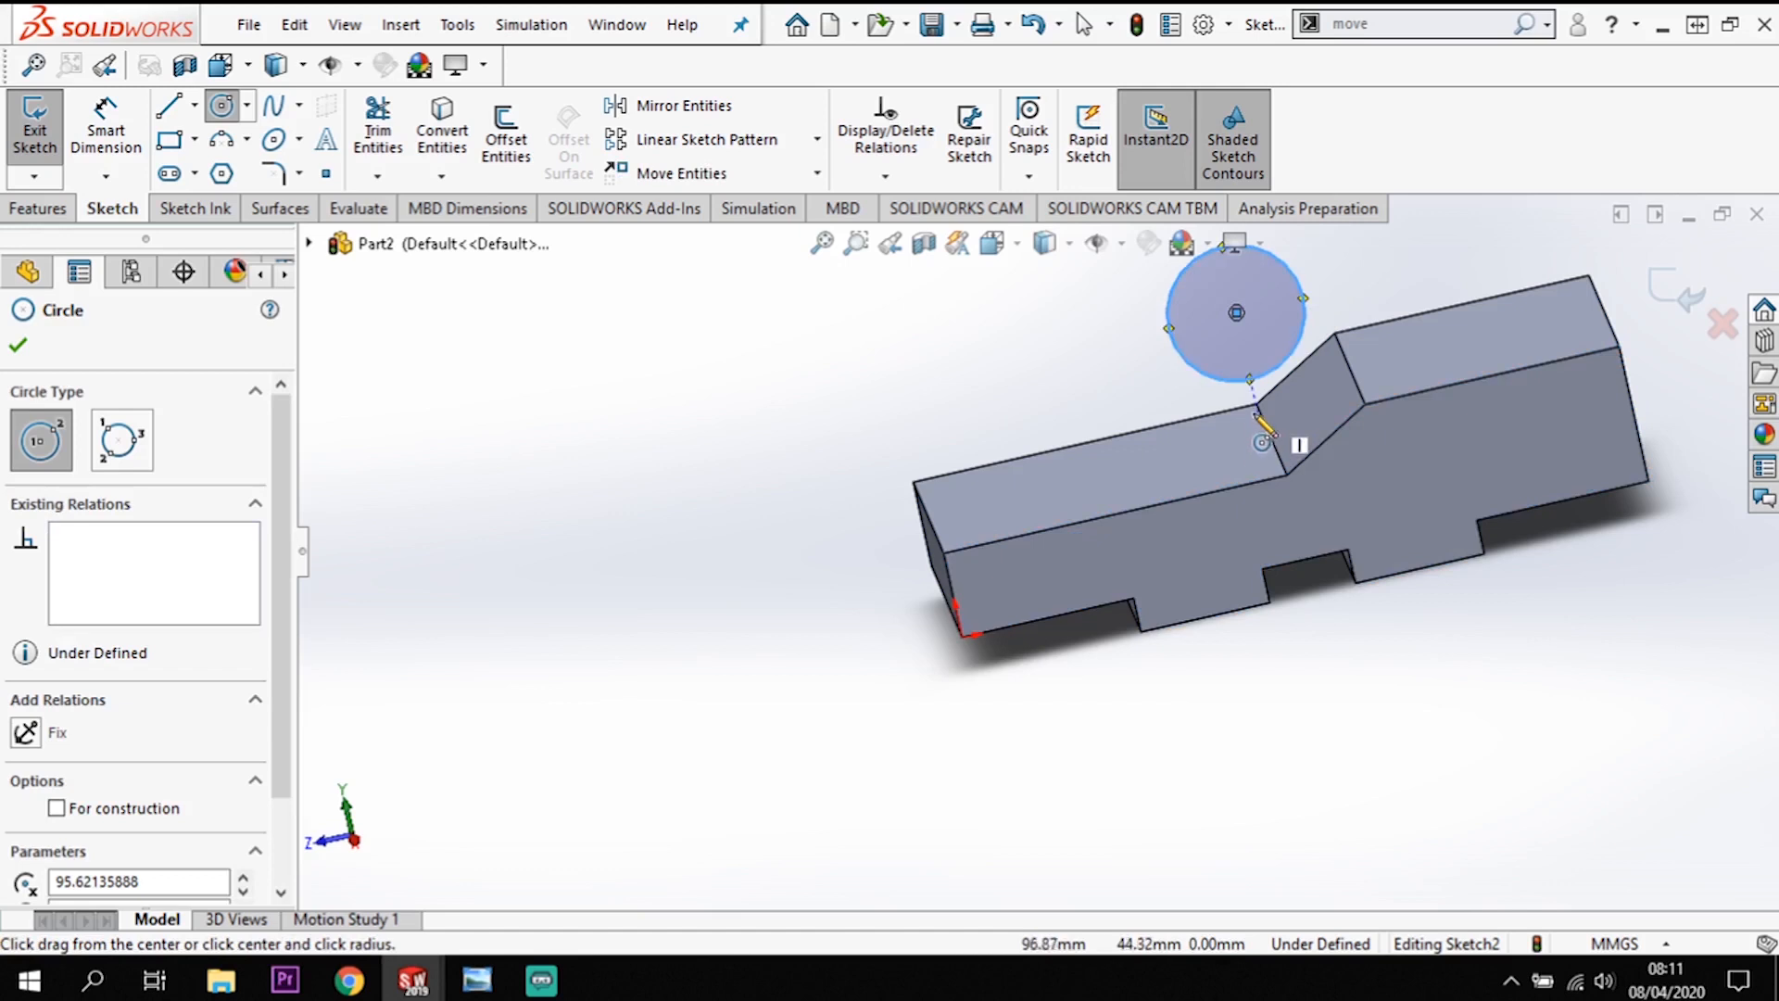
key(Escape)
Step: Draw a vertical construction centerline from the underside edge between the two feet up to the circle's centre
scroll(1320, 445, up, 2)
scroll(1316, 441, down, 4)
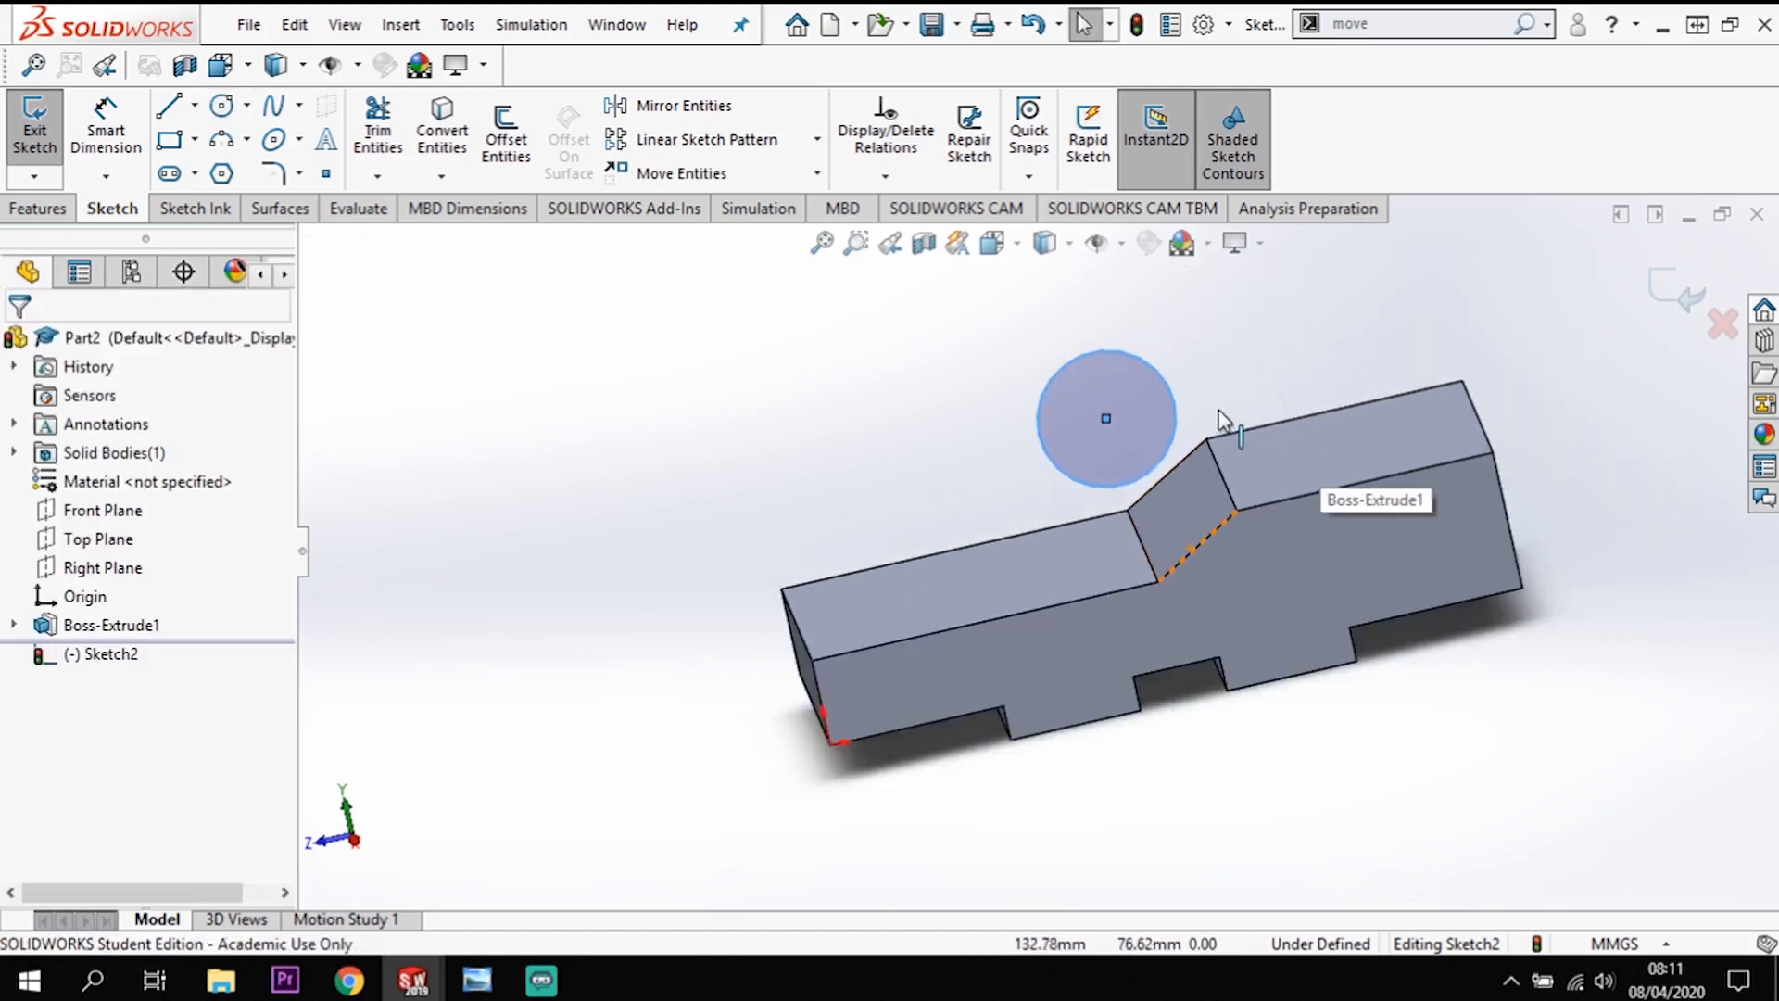
click(195, 106)
click(227, 172)
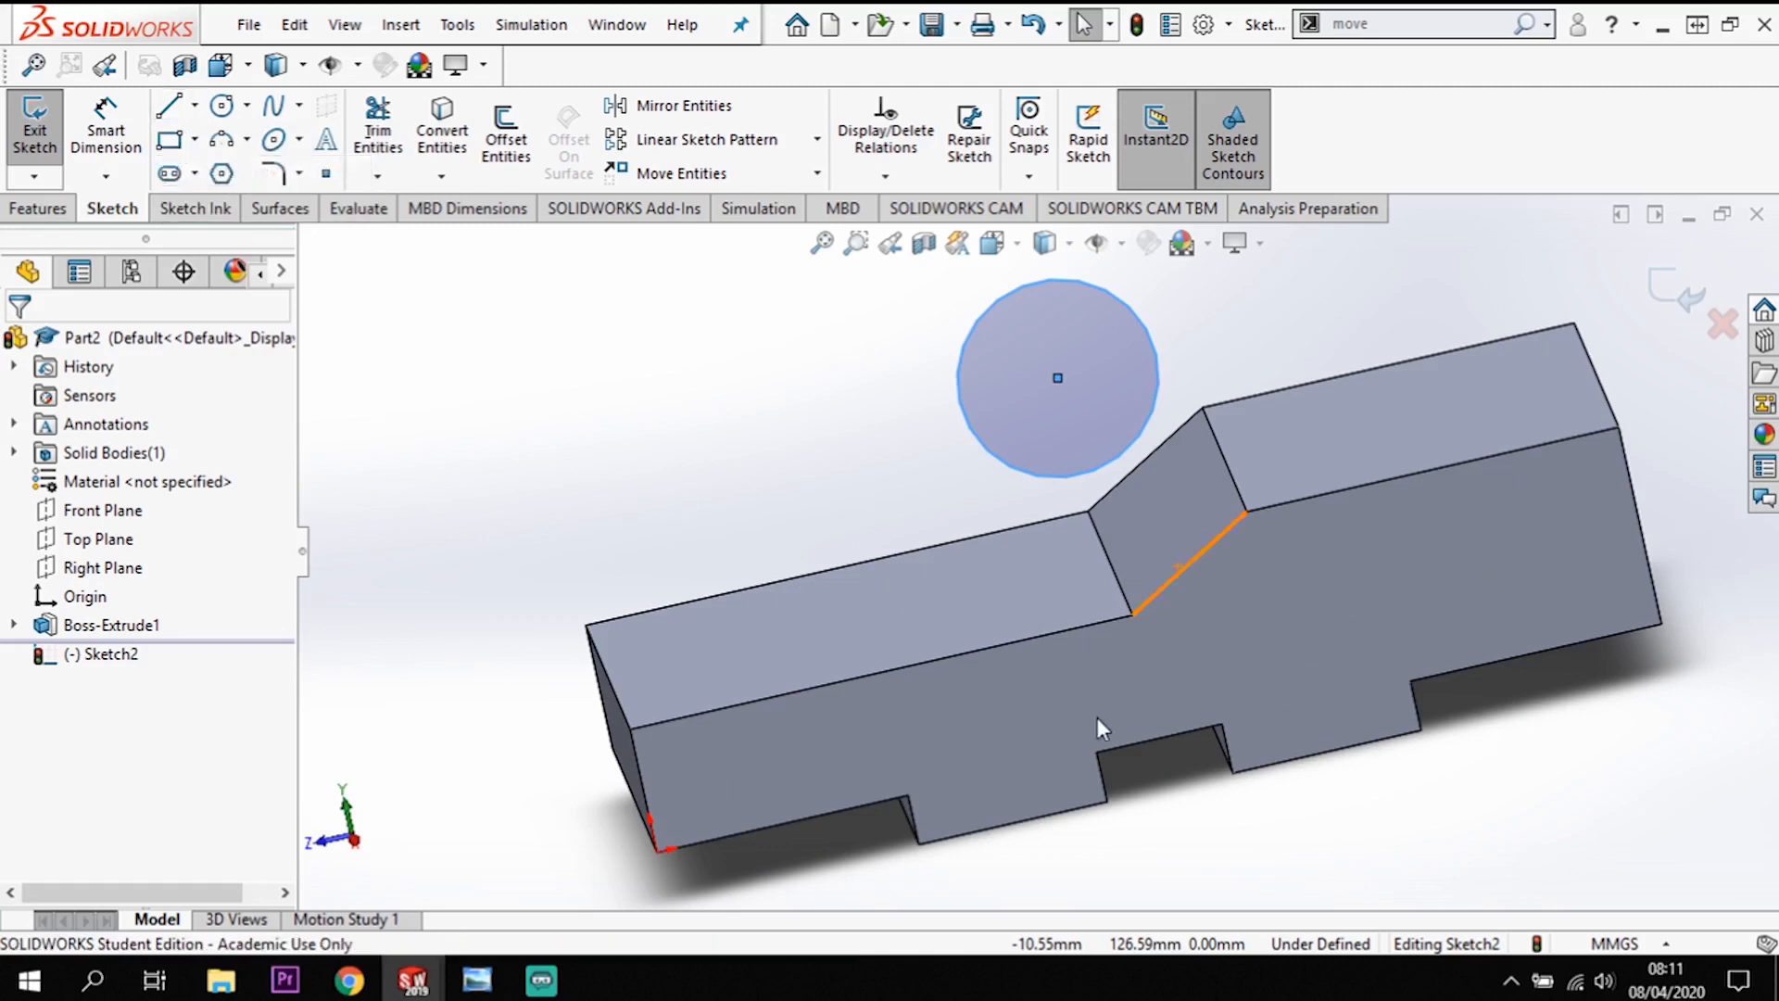
click(1139, 745)
click(1058, 378)
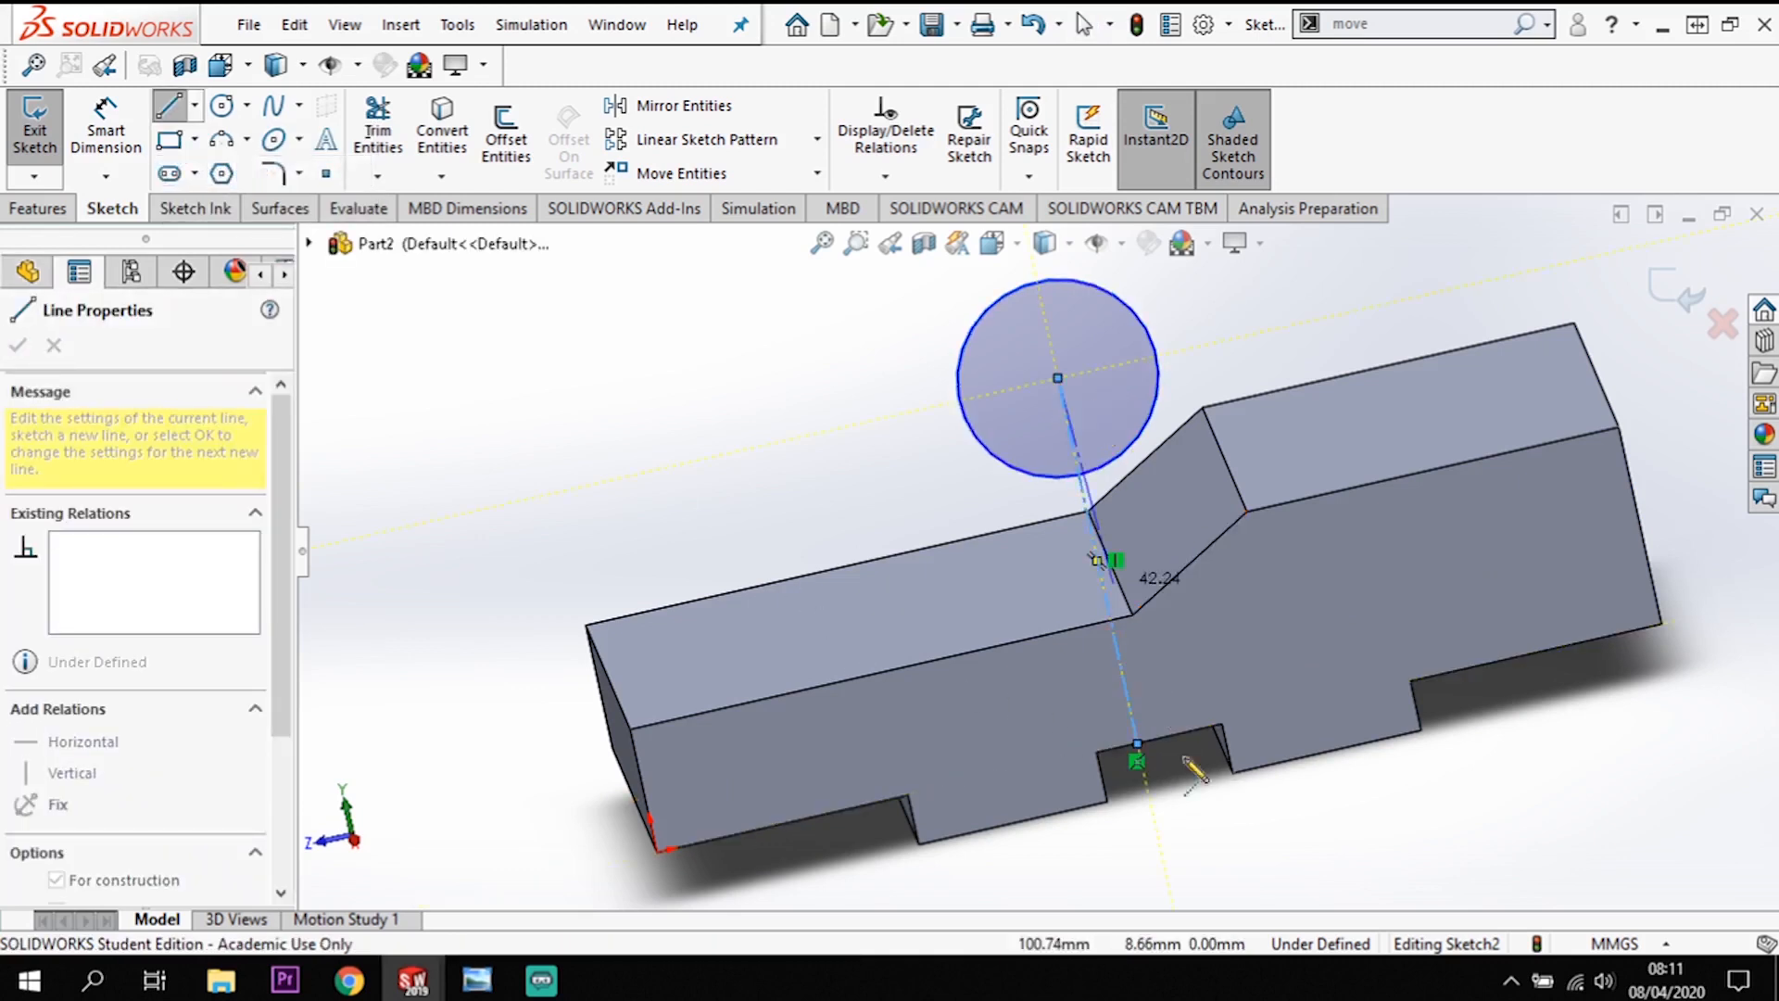
key(Escape)
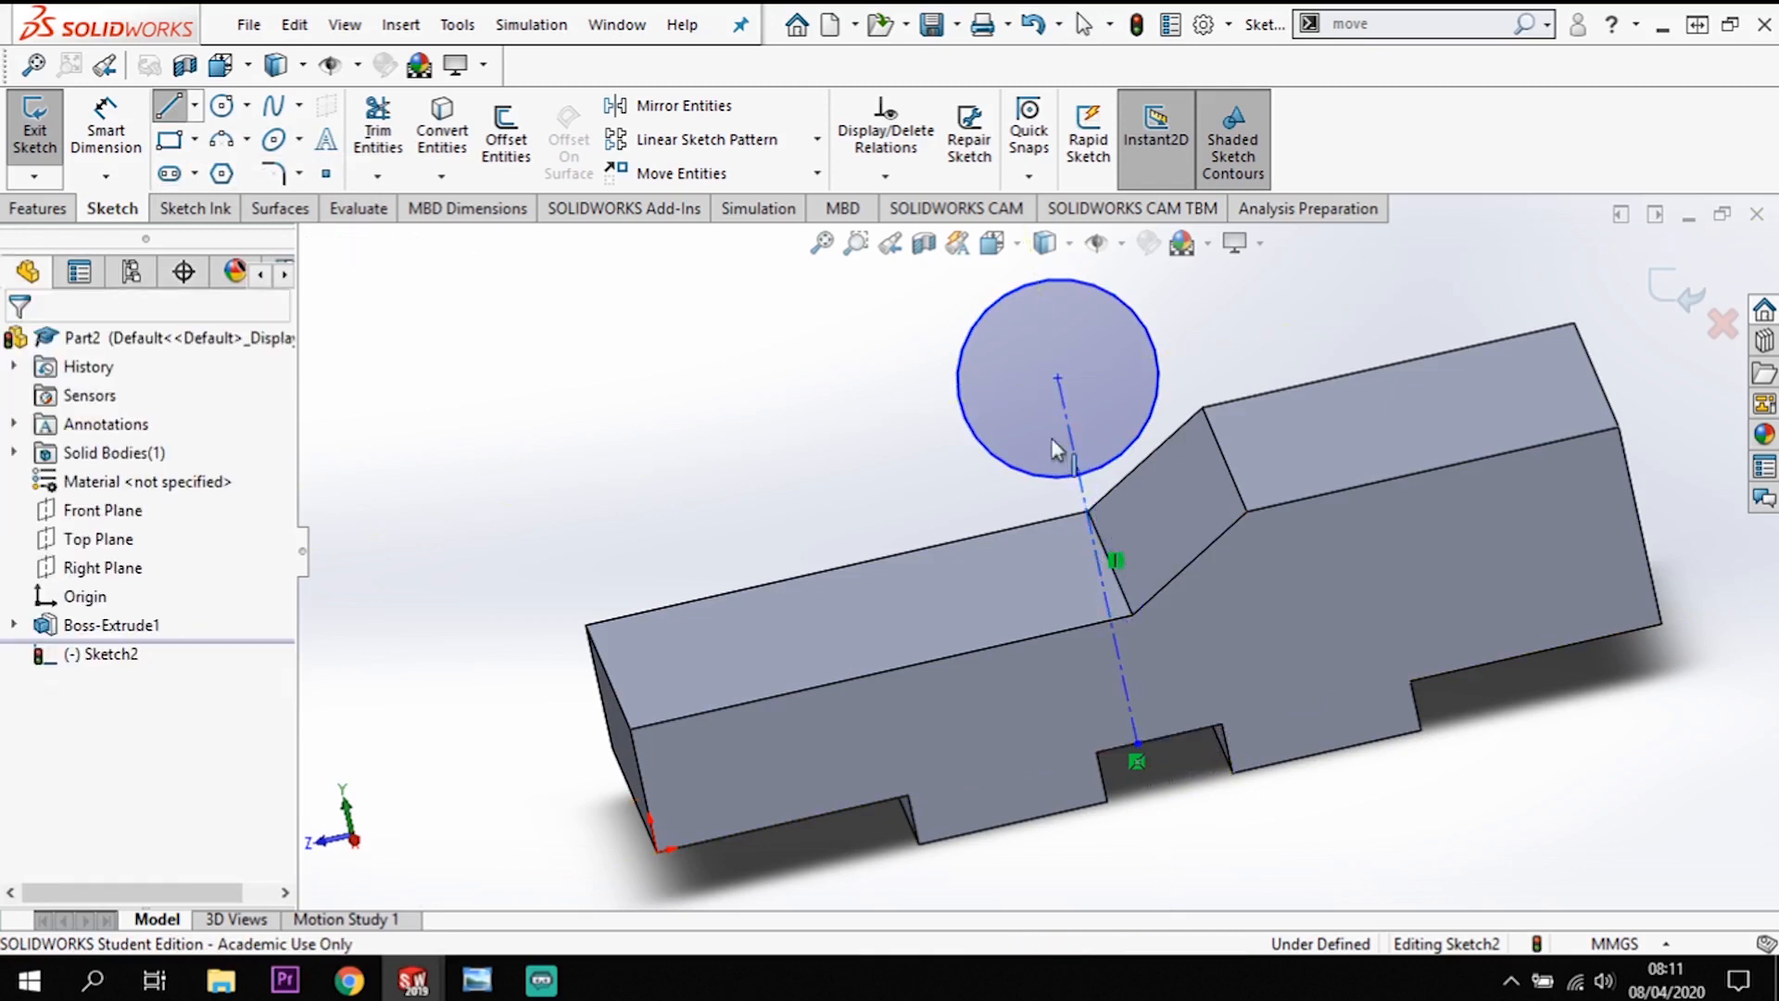
key(Escape)
Step: Dimension the circle's diameter as 50 mm
click(98, 128)
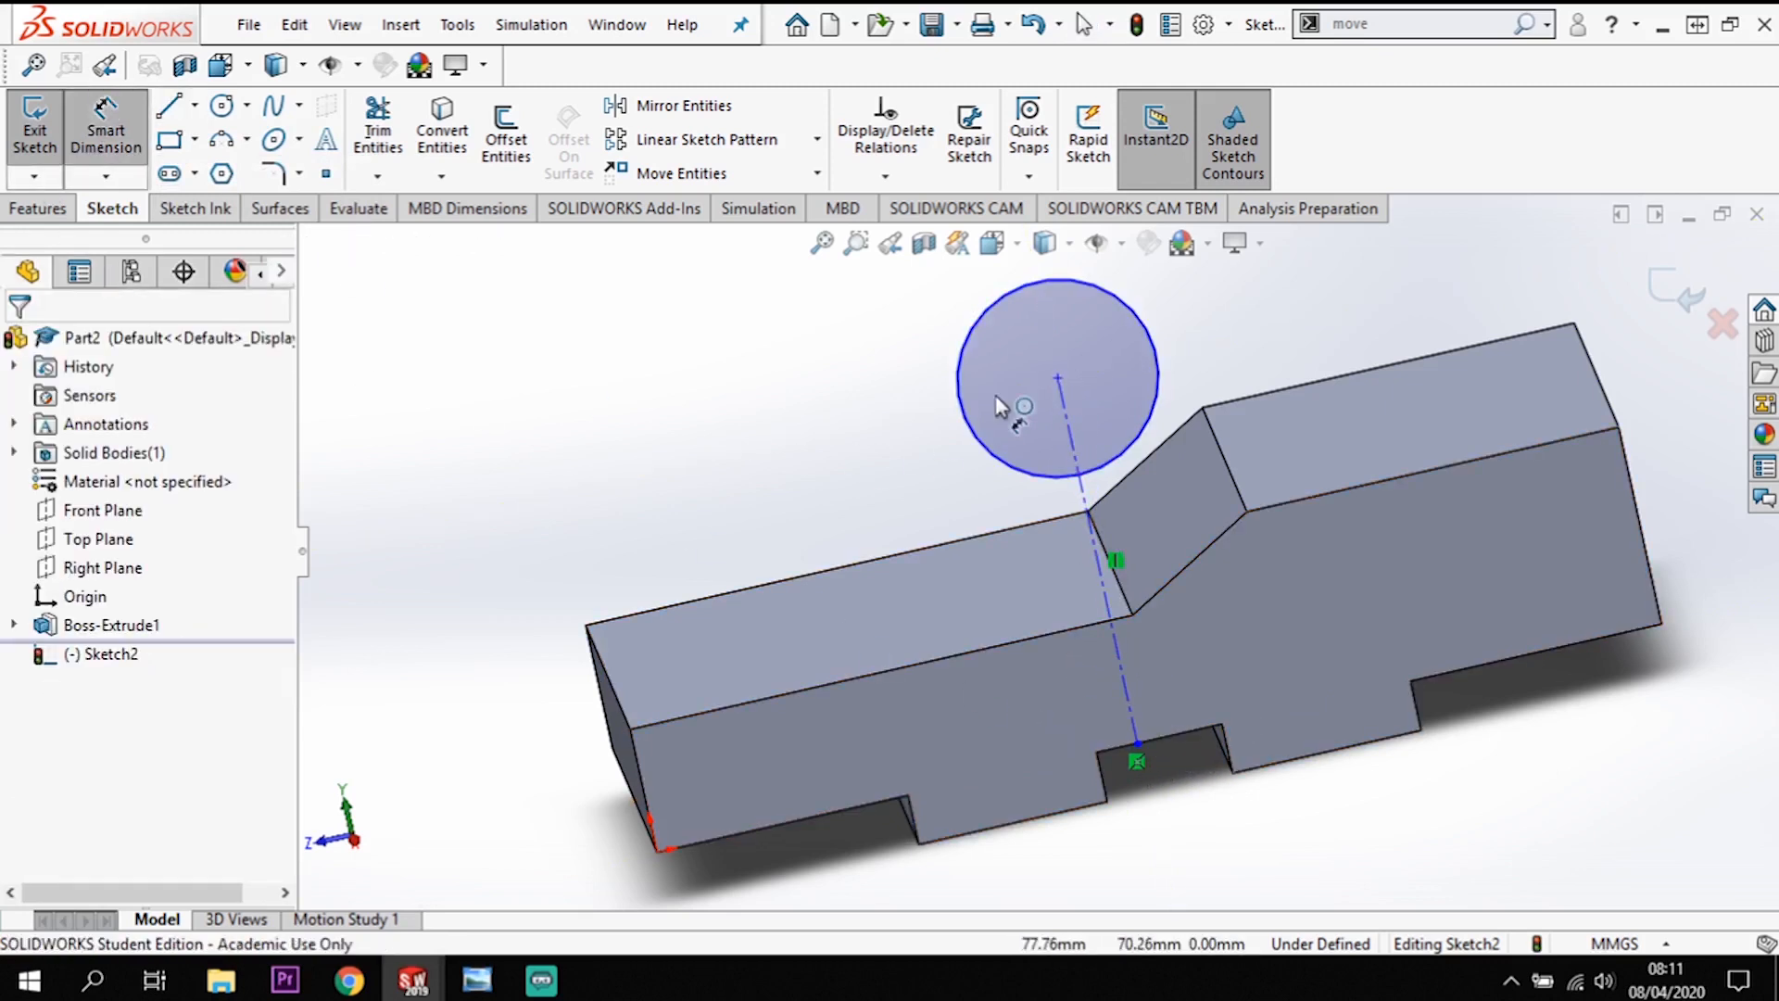
click(1161, 370)
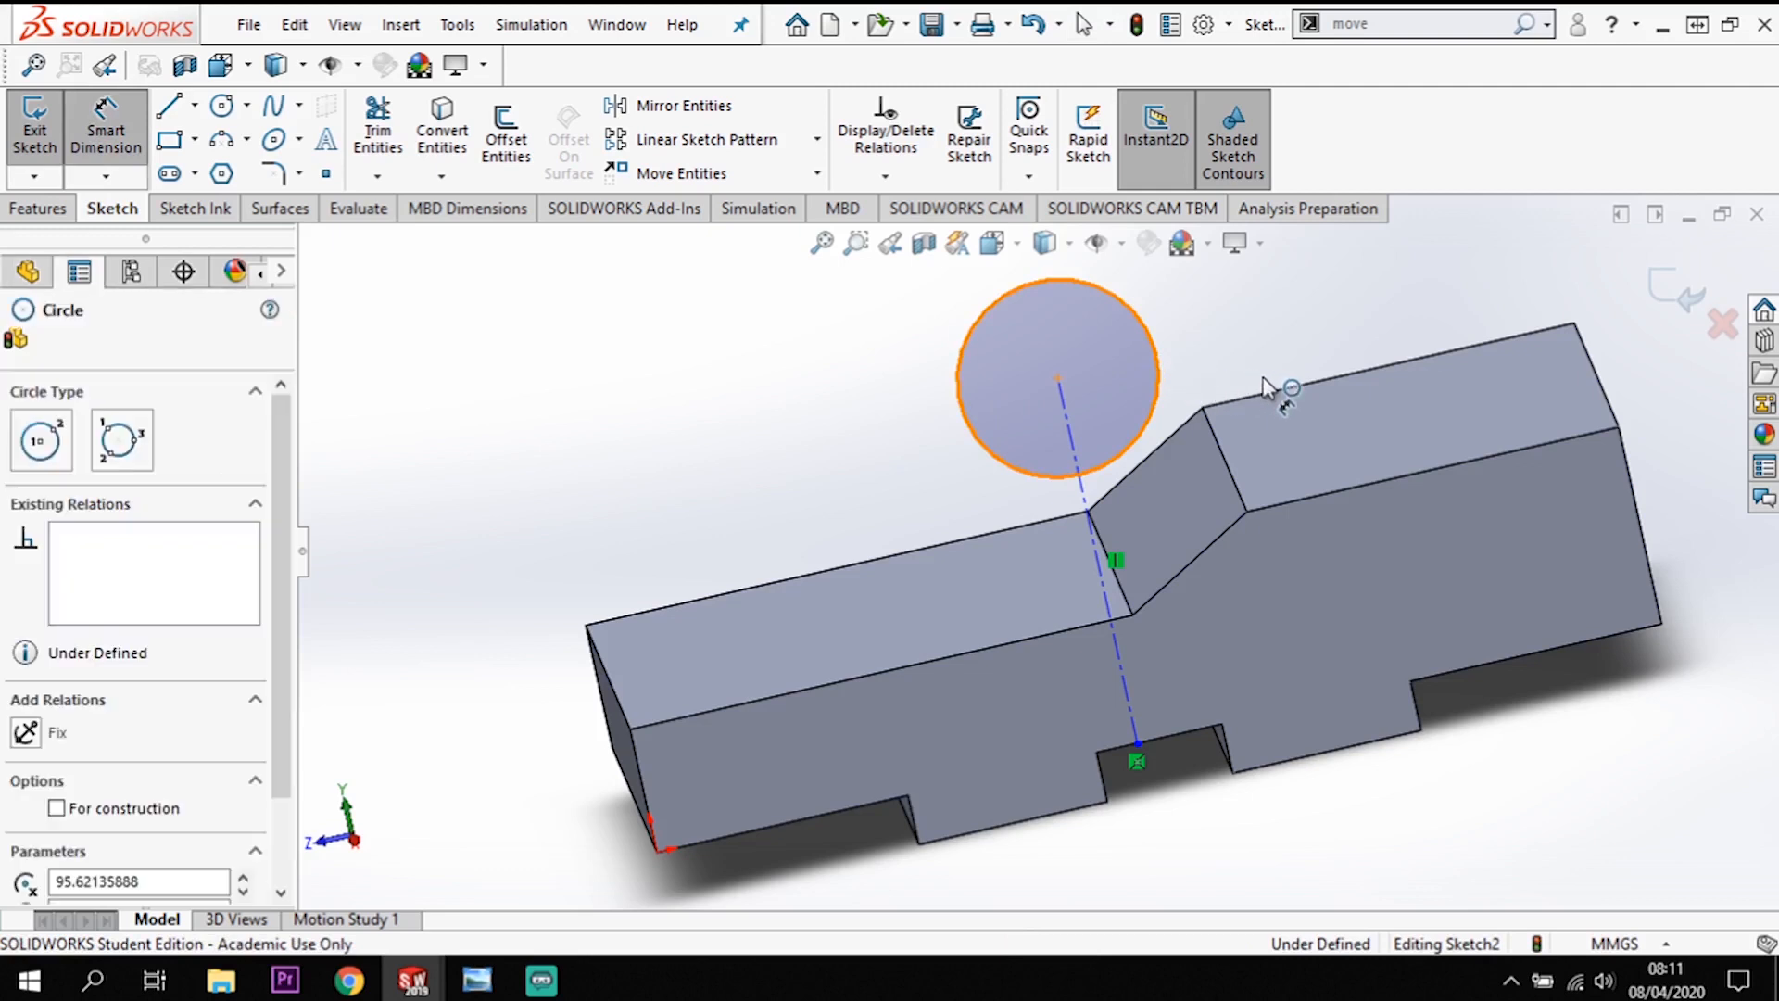
click(1314, 401)
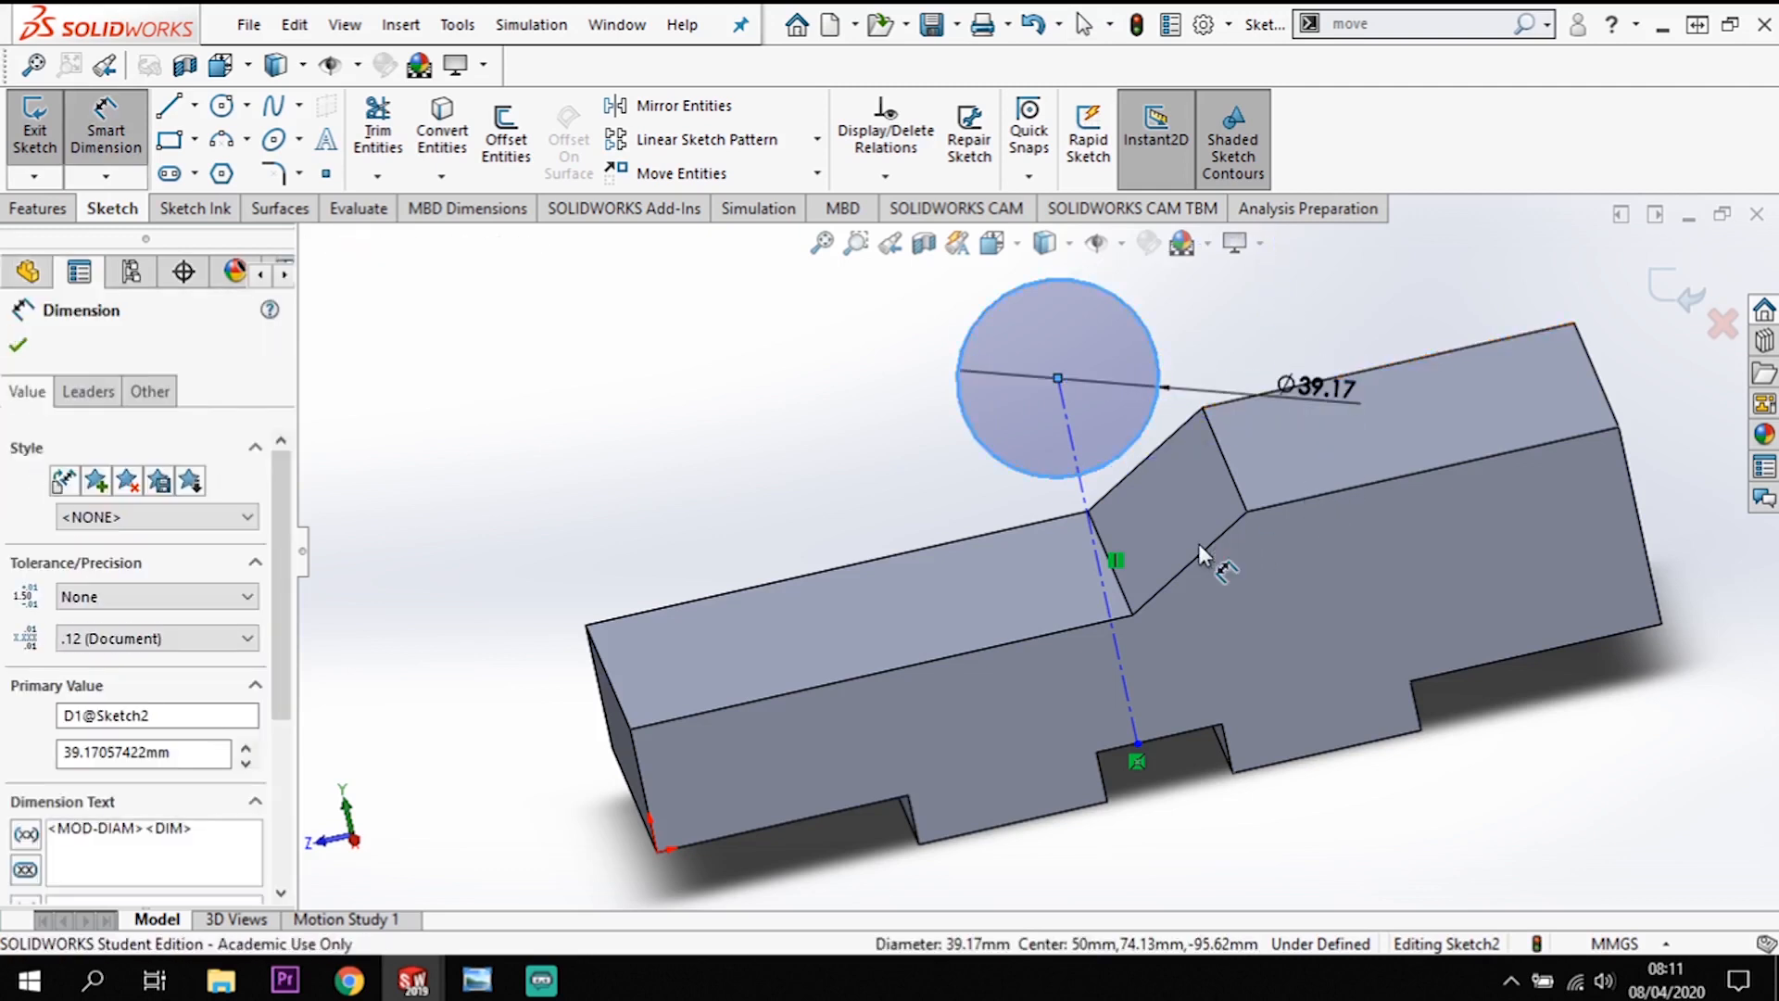
text(50)
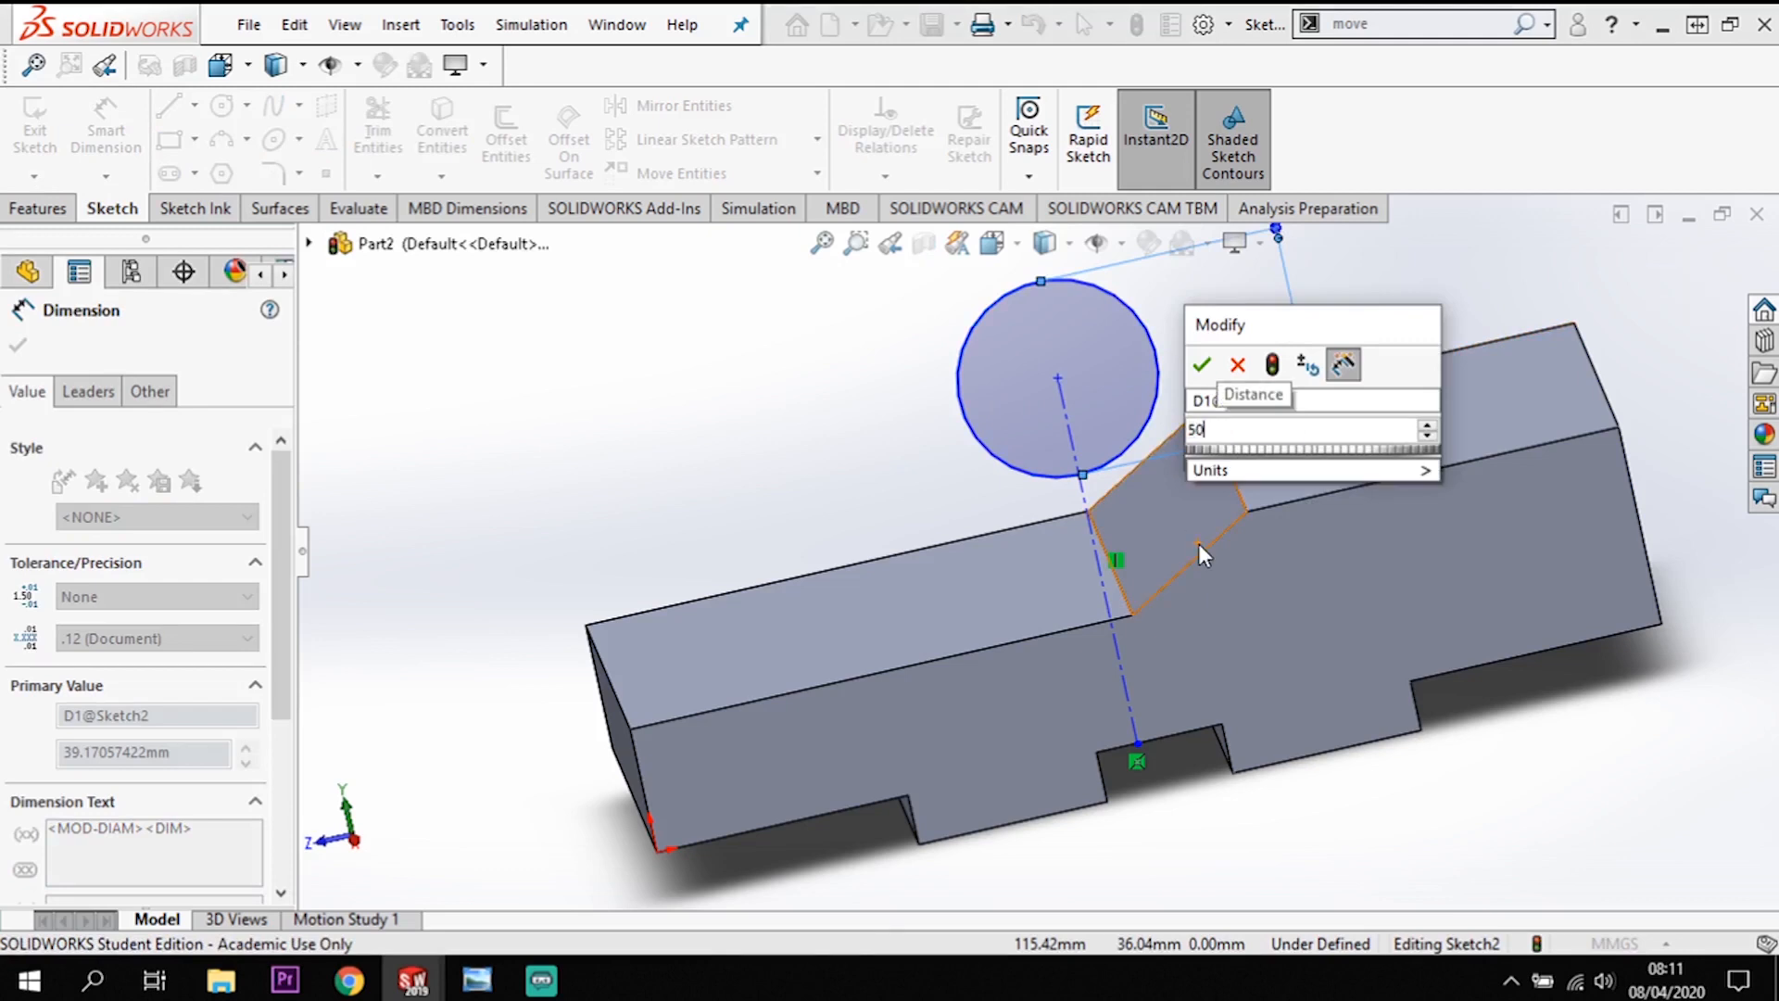
key(Return)
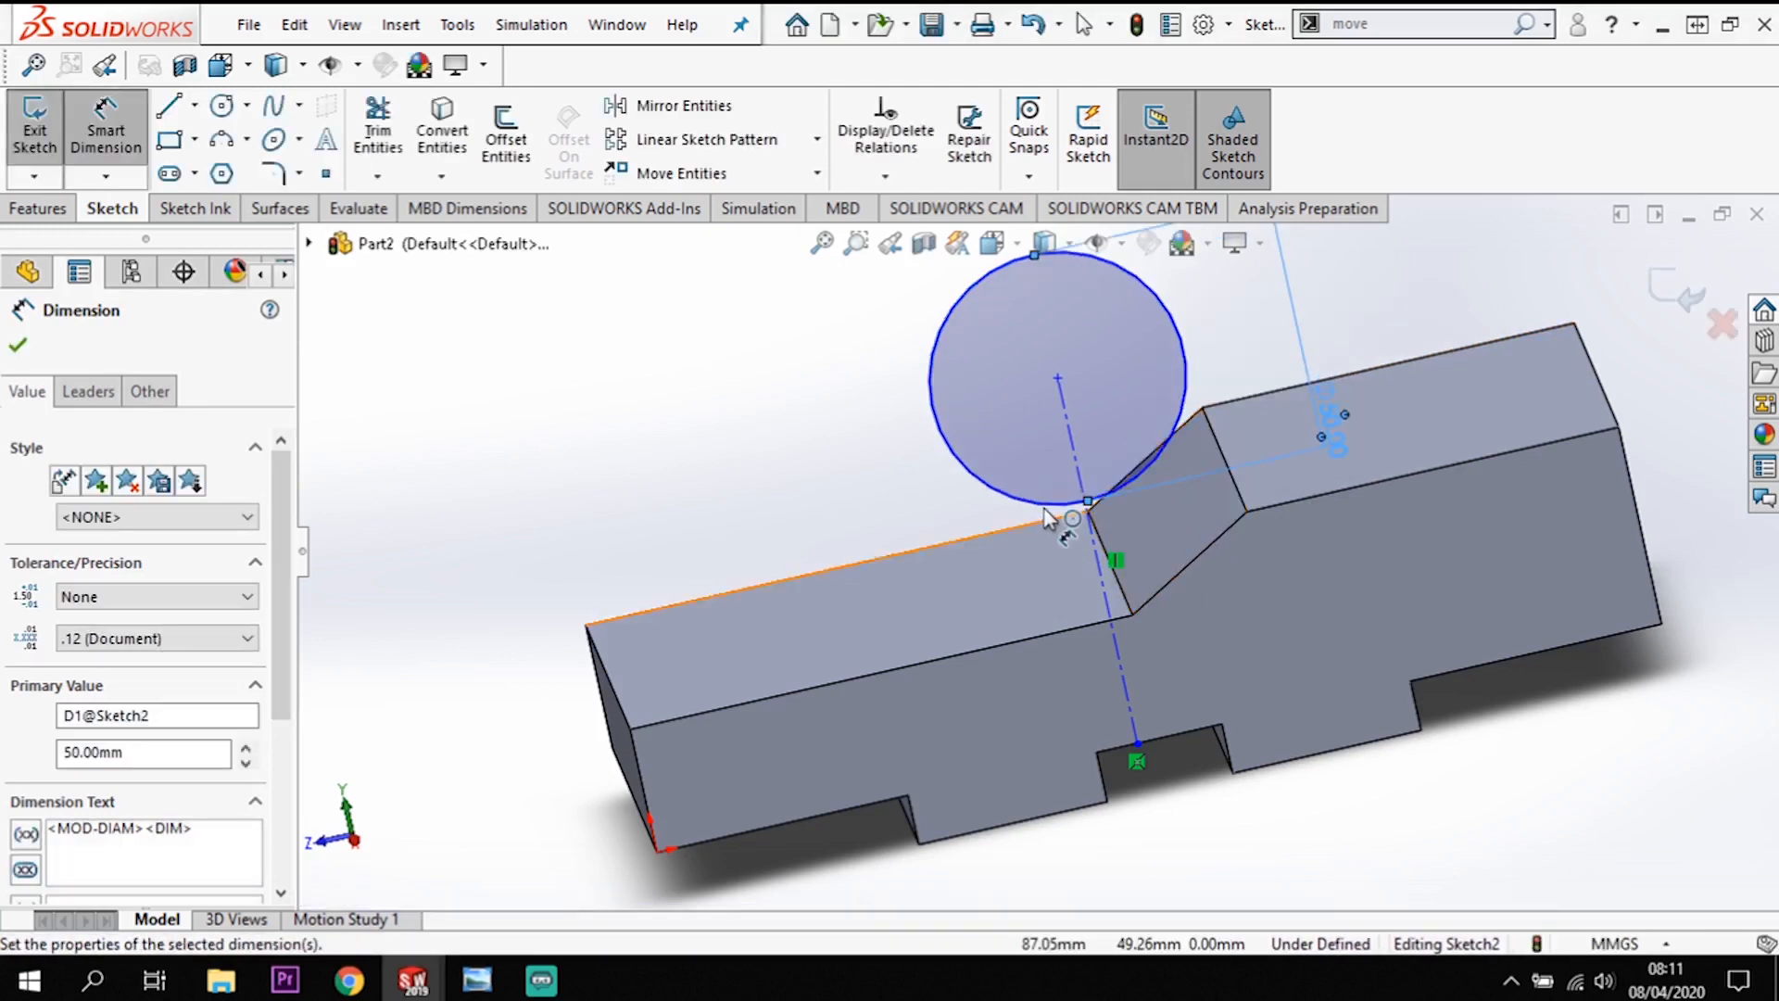
key(Escape)
Step: Move the circle's centre down near the foot of the slope and set its diameter to 100 mm
drag(1059, 379, 1085, 519)
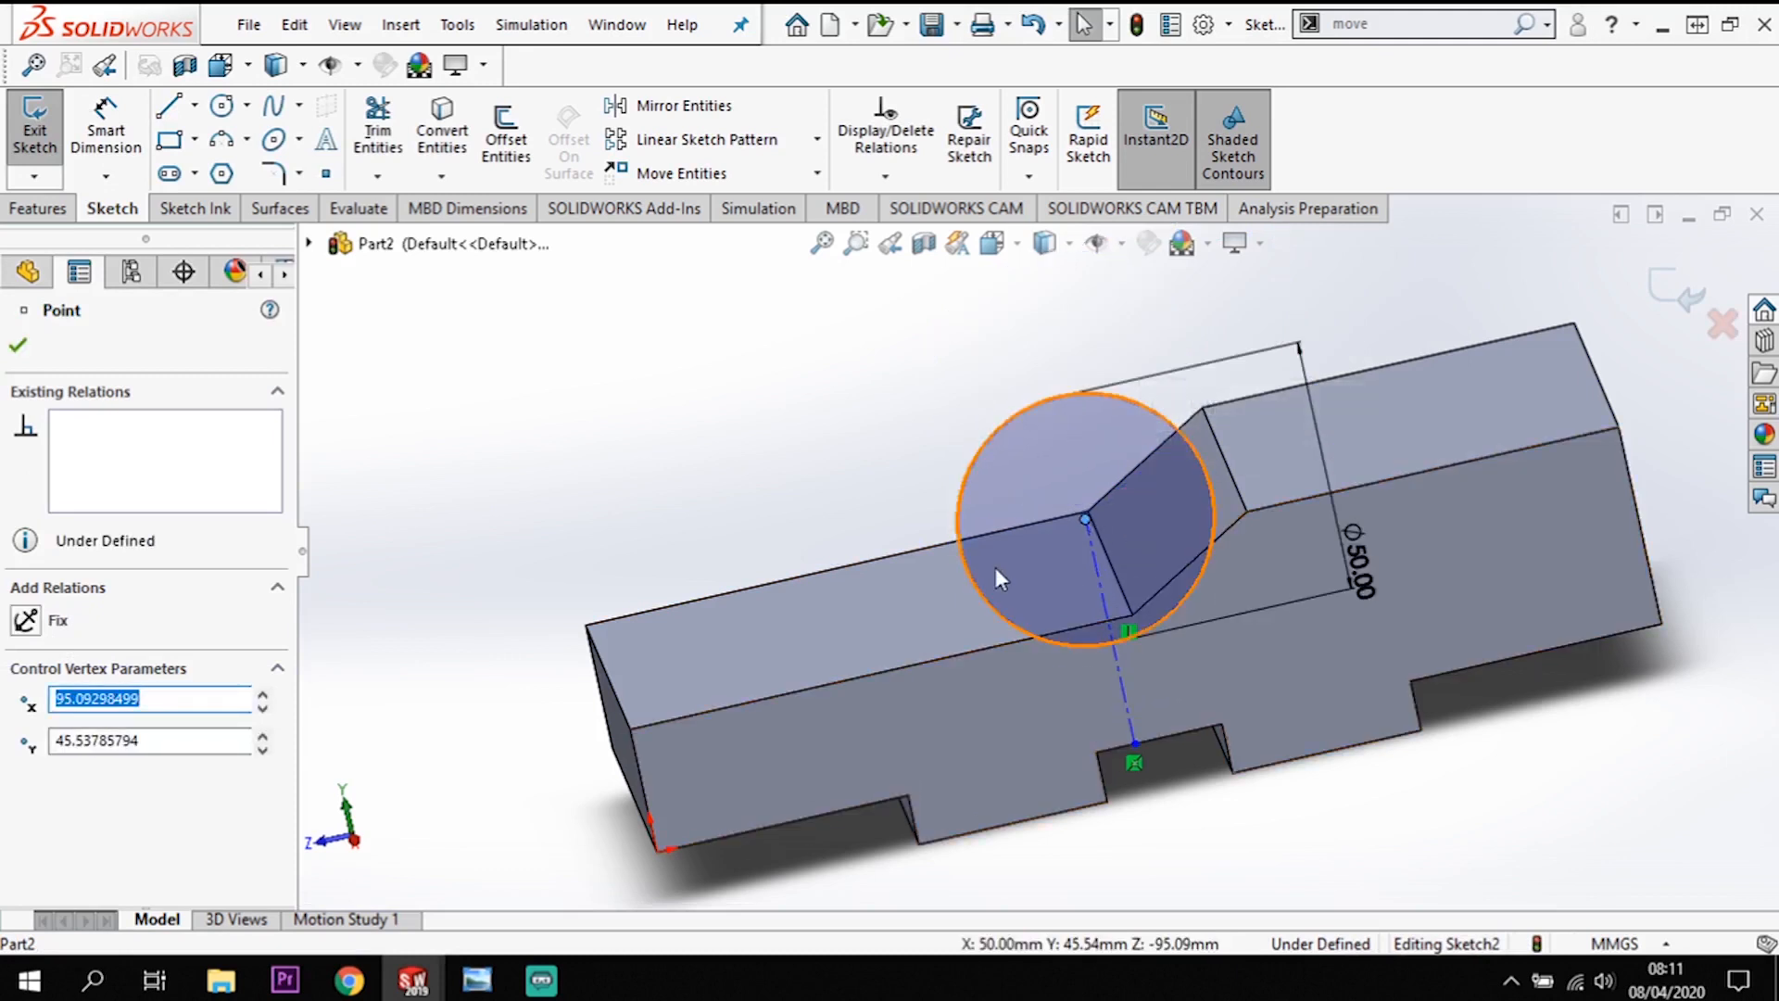
click(1356, 559)
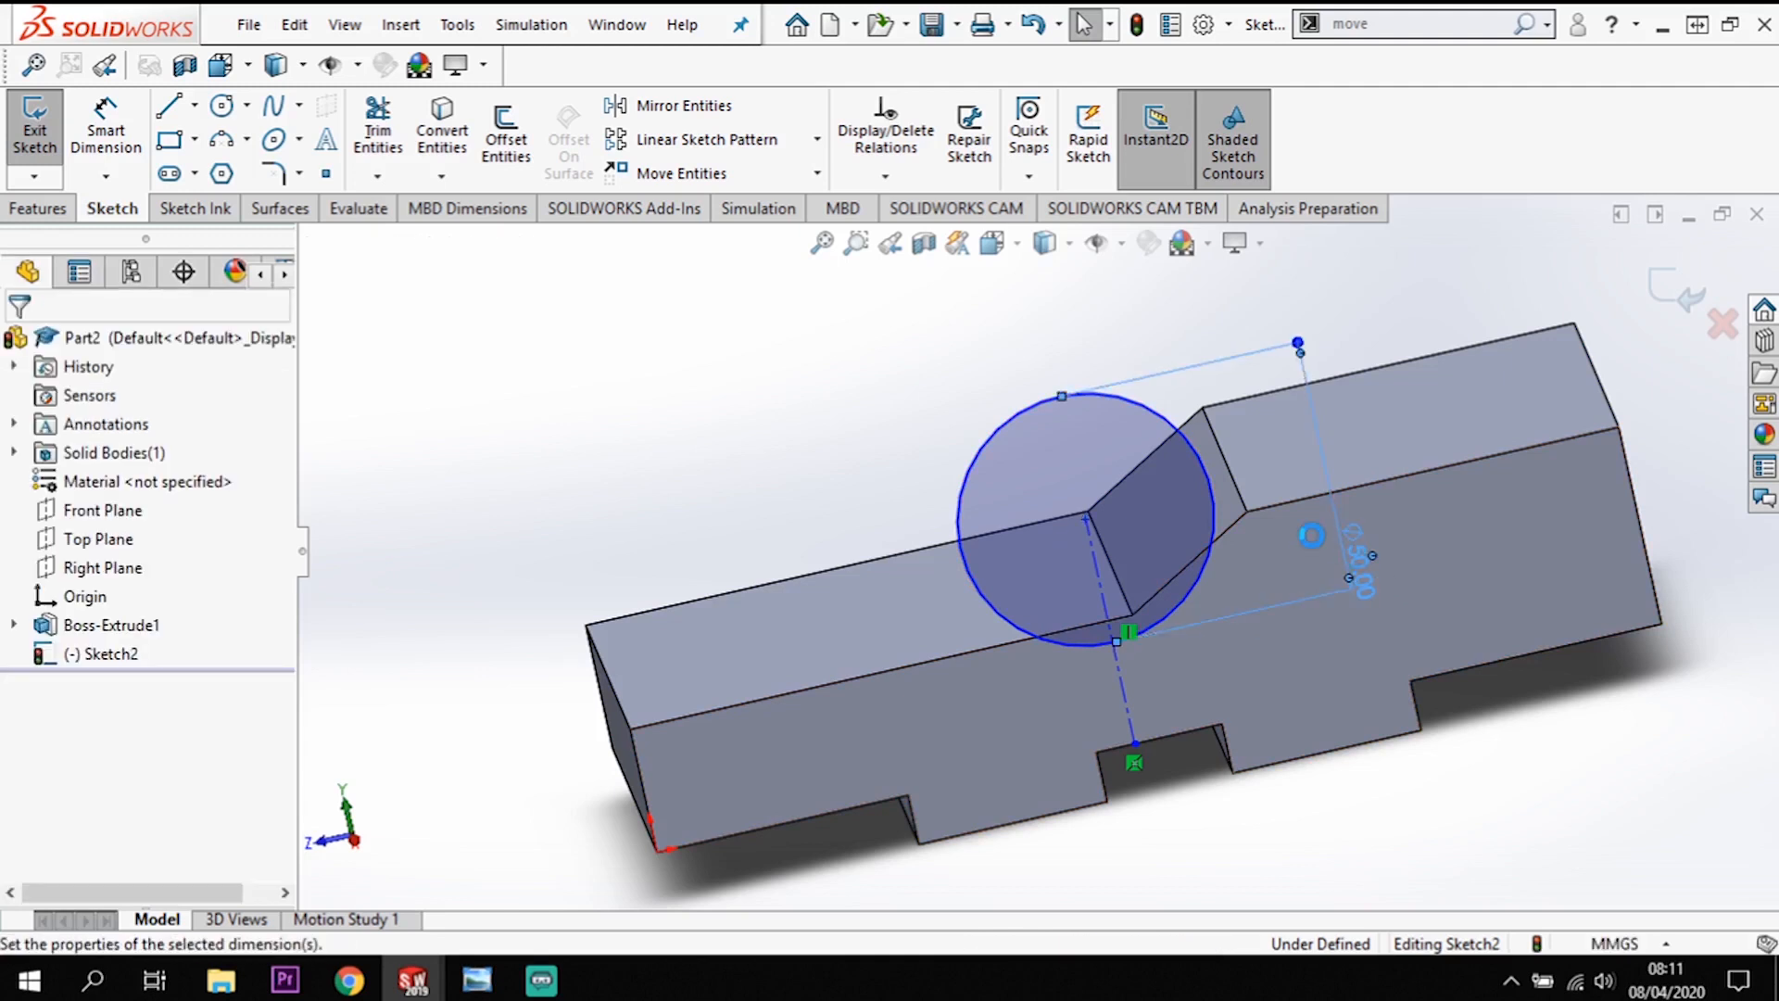
text(100)
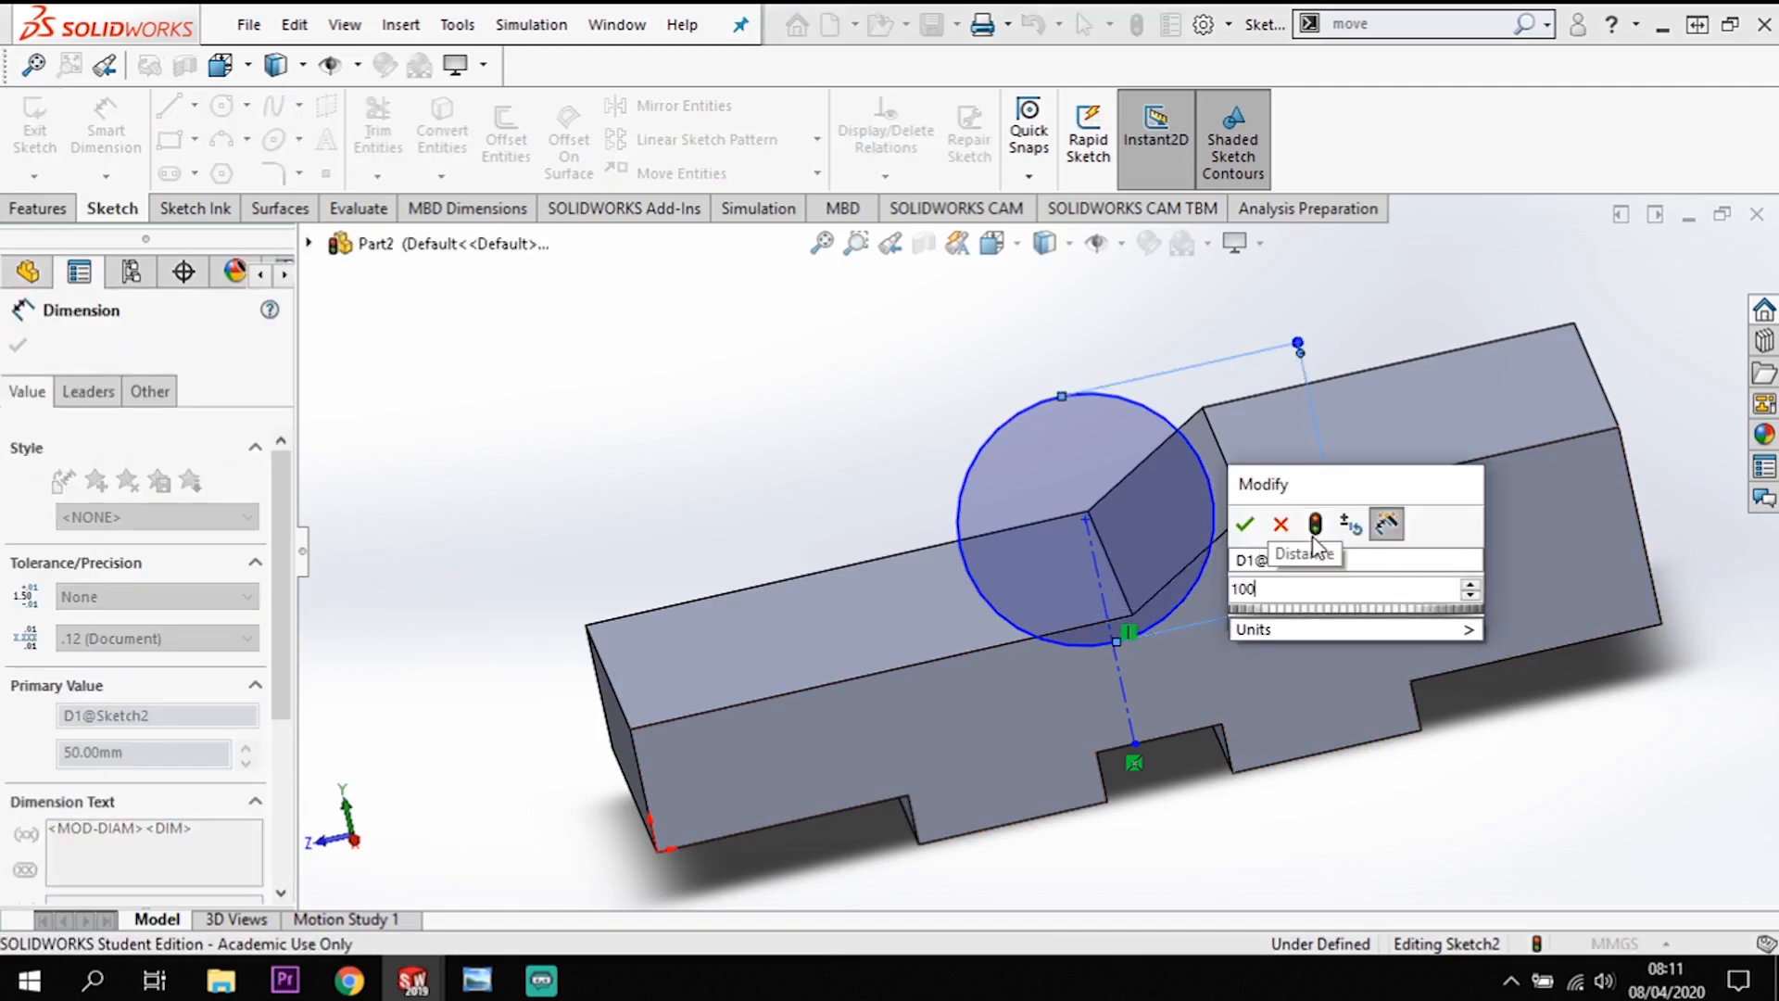
key(Return)
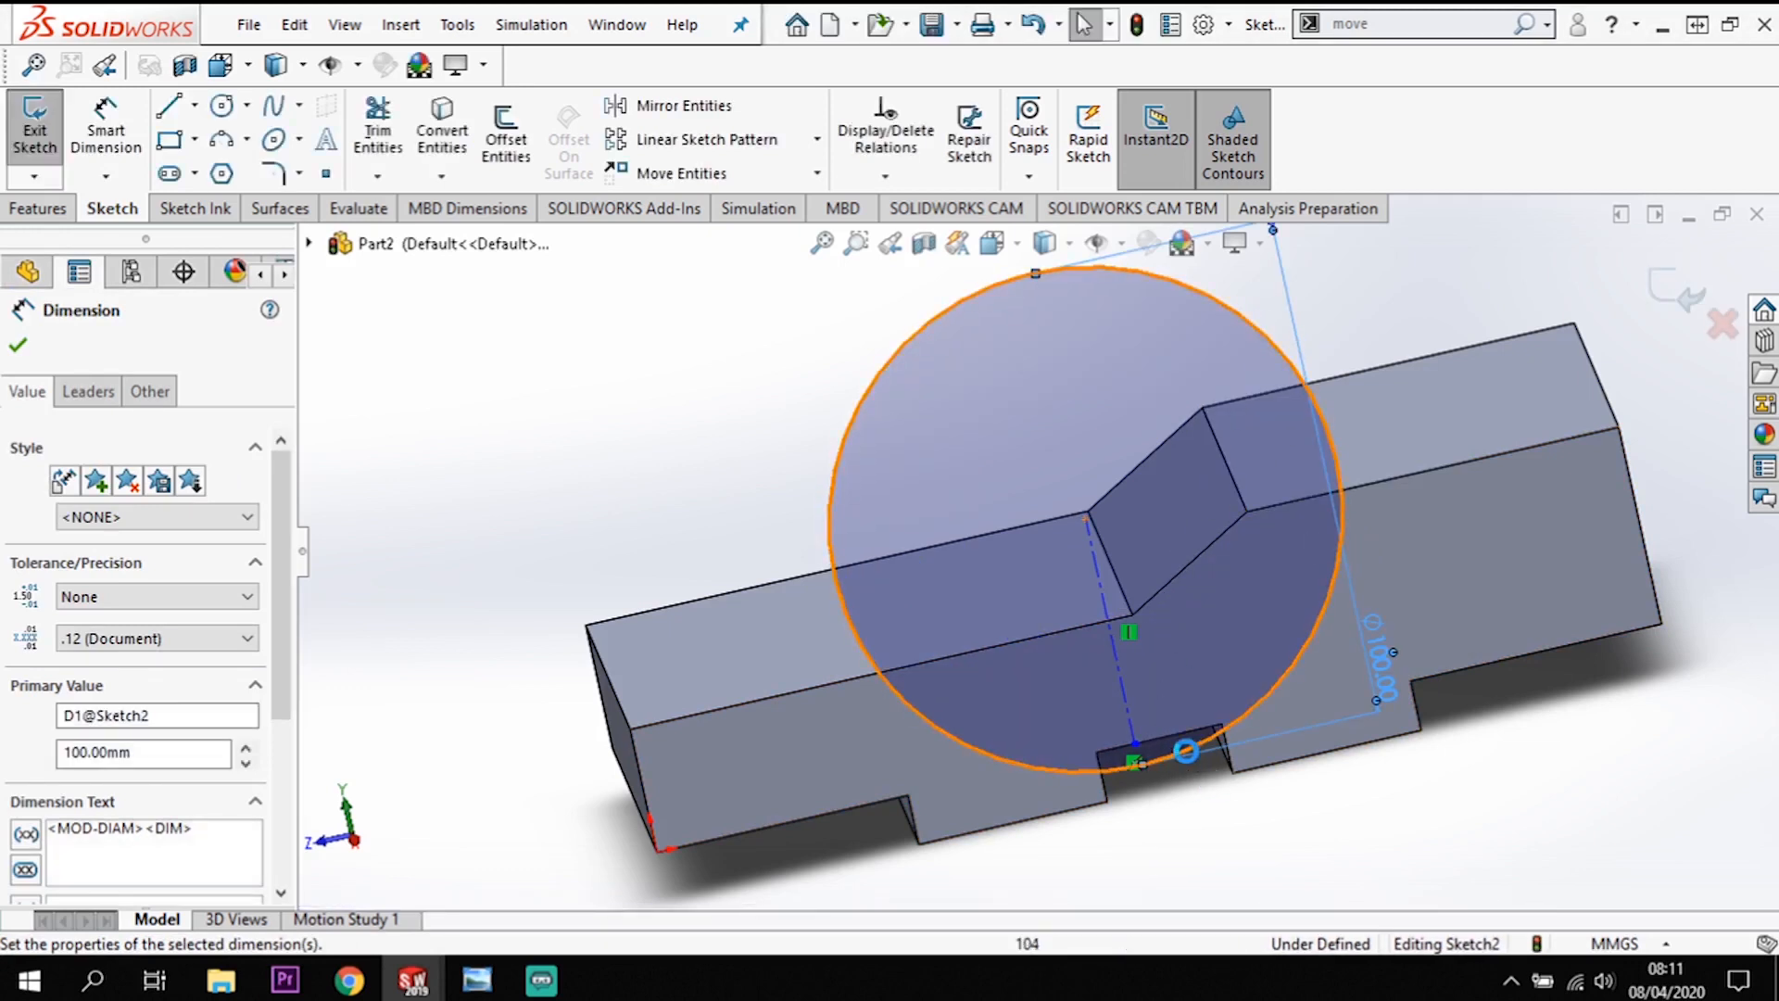
Step: Move the circle's centre up to about 63 mm above the origin
click(1182, 630)
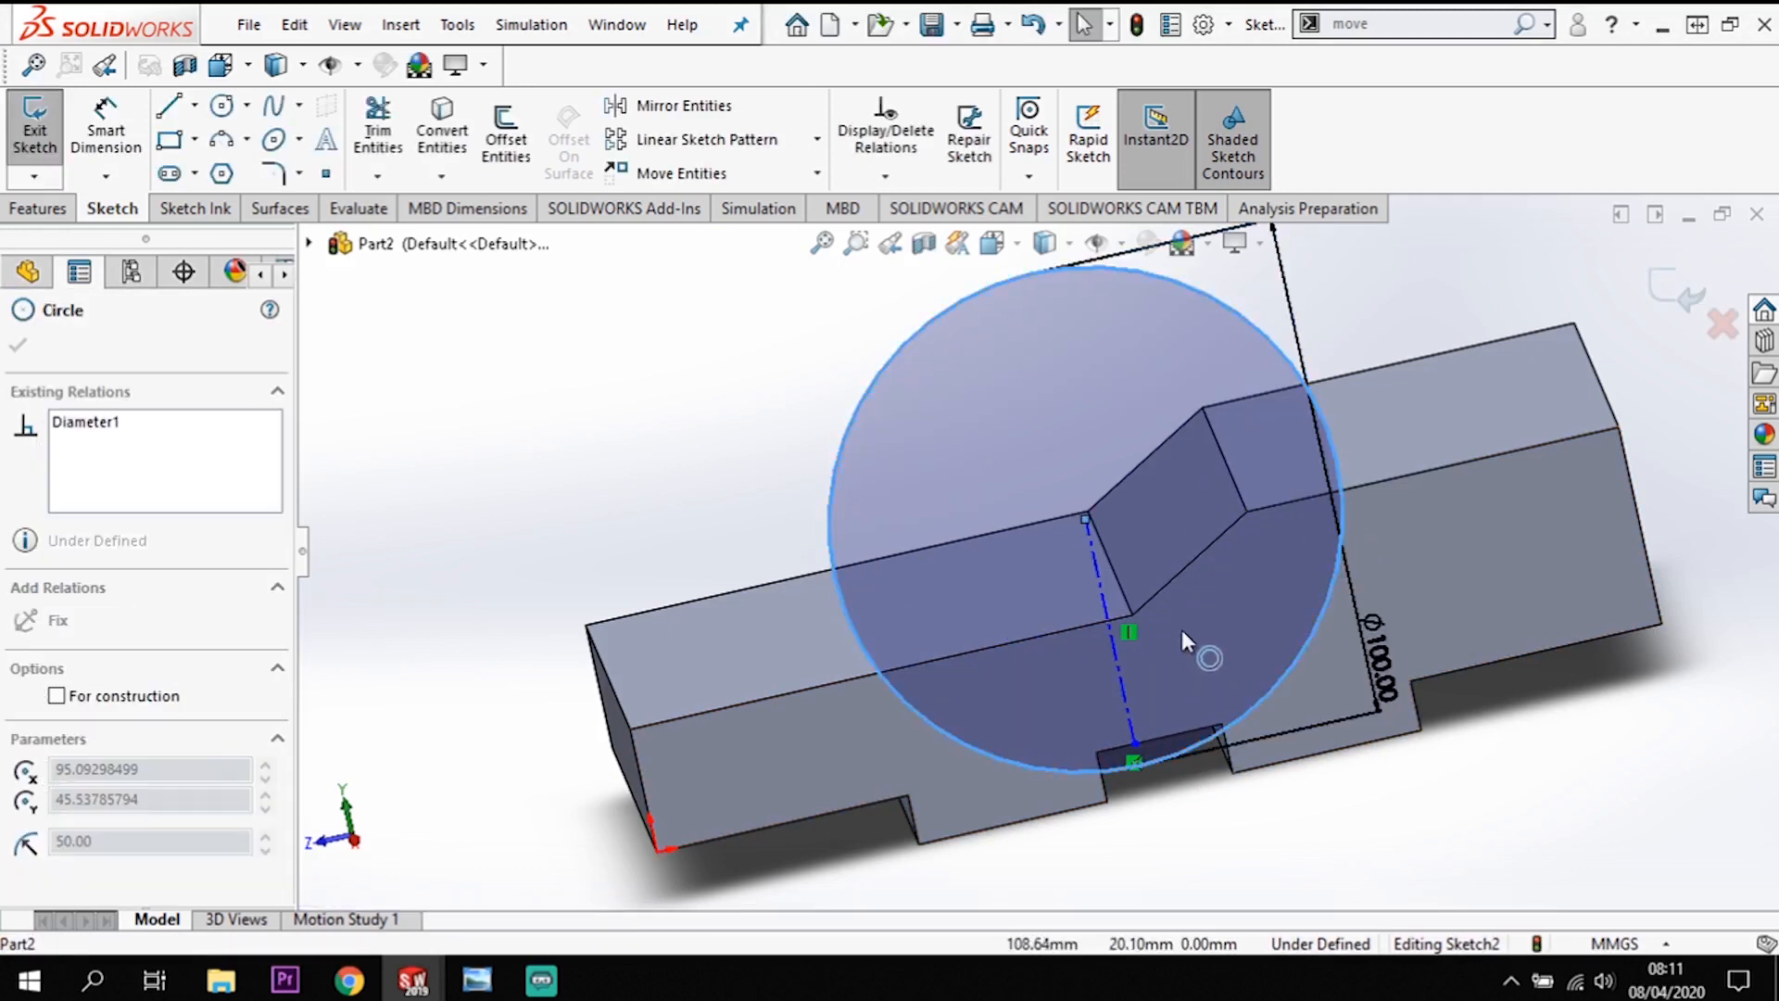
key(Escape)
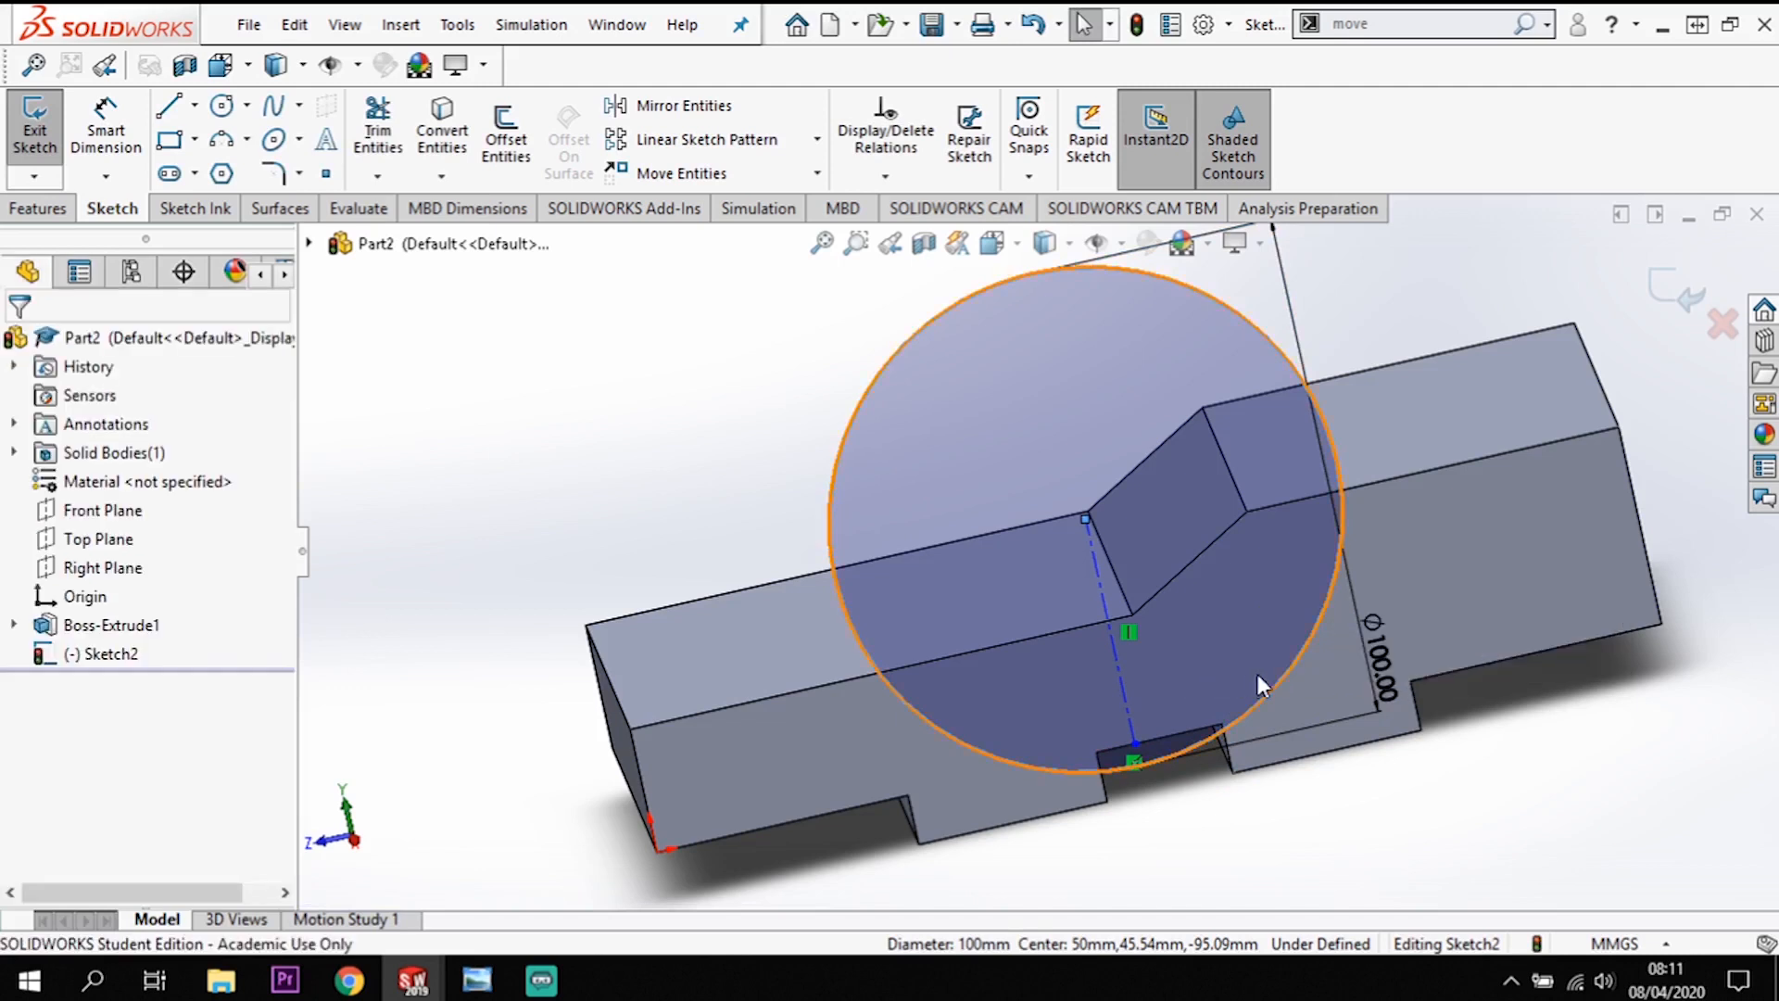
click(1299, 664)
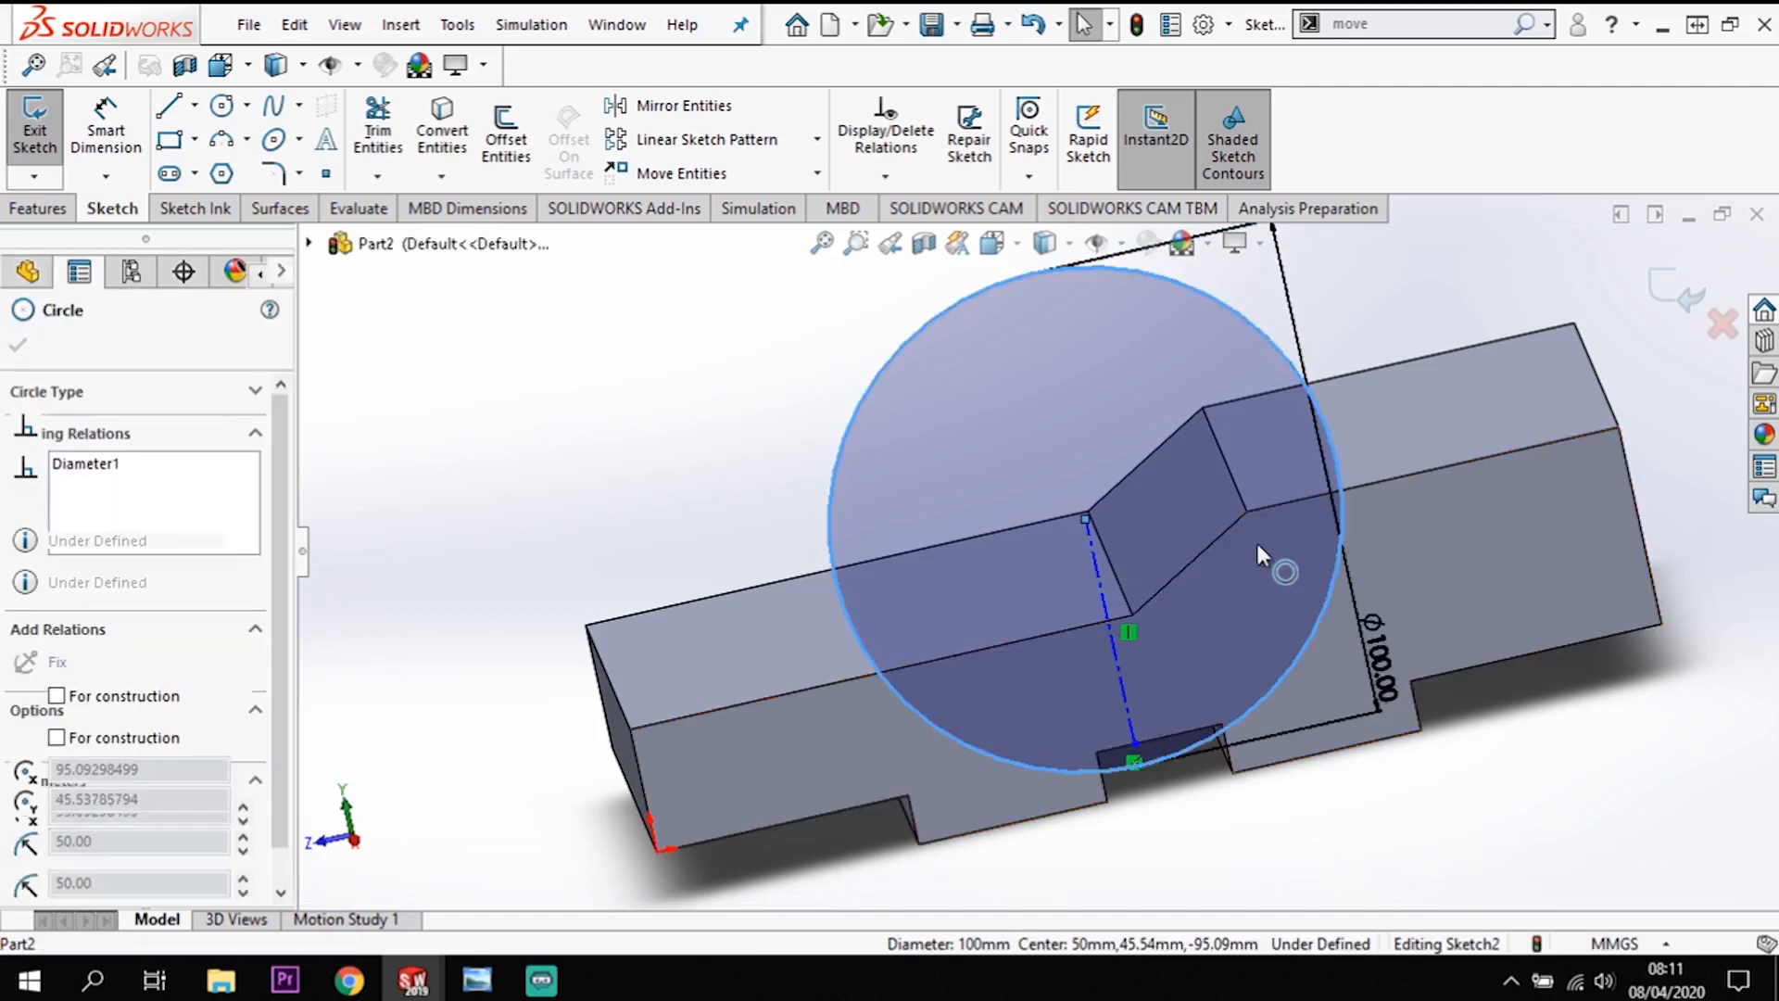
drag(1086, 518, 1064, 437)
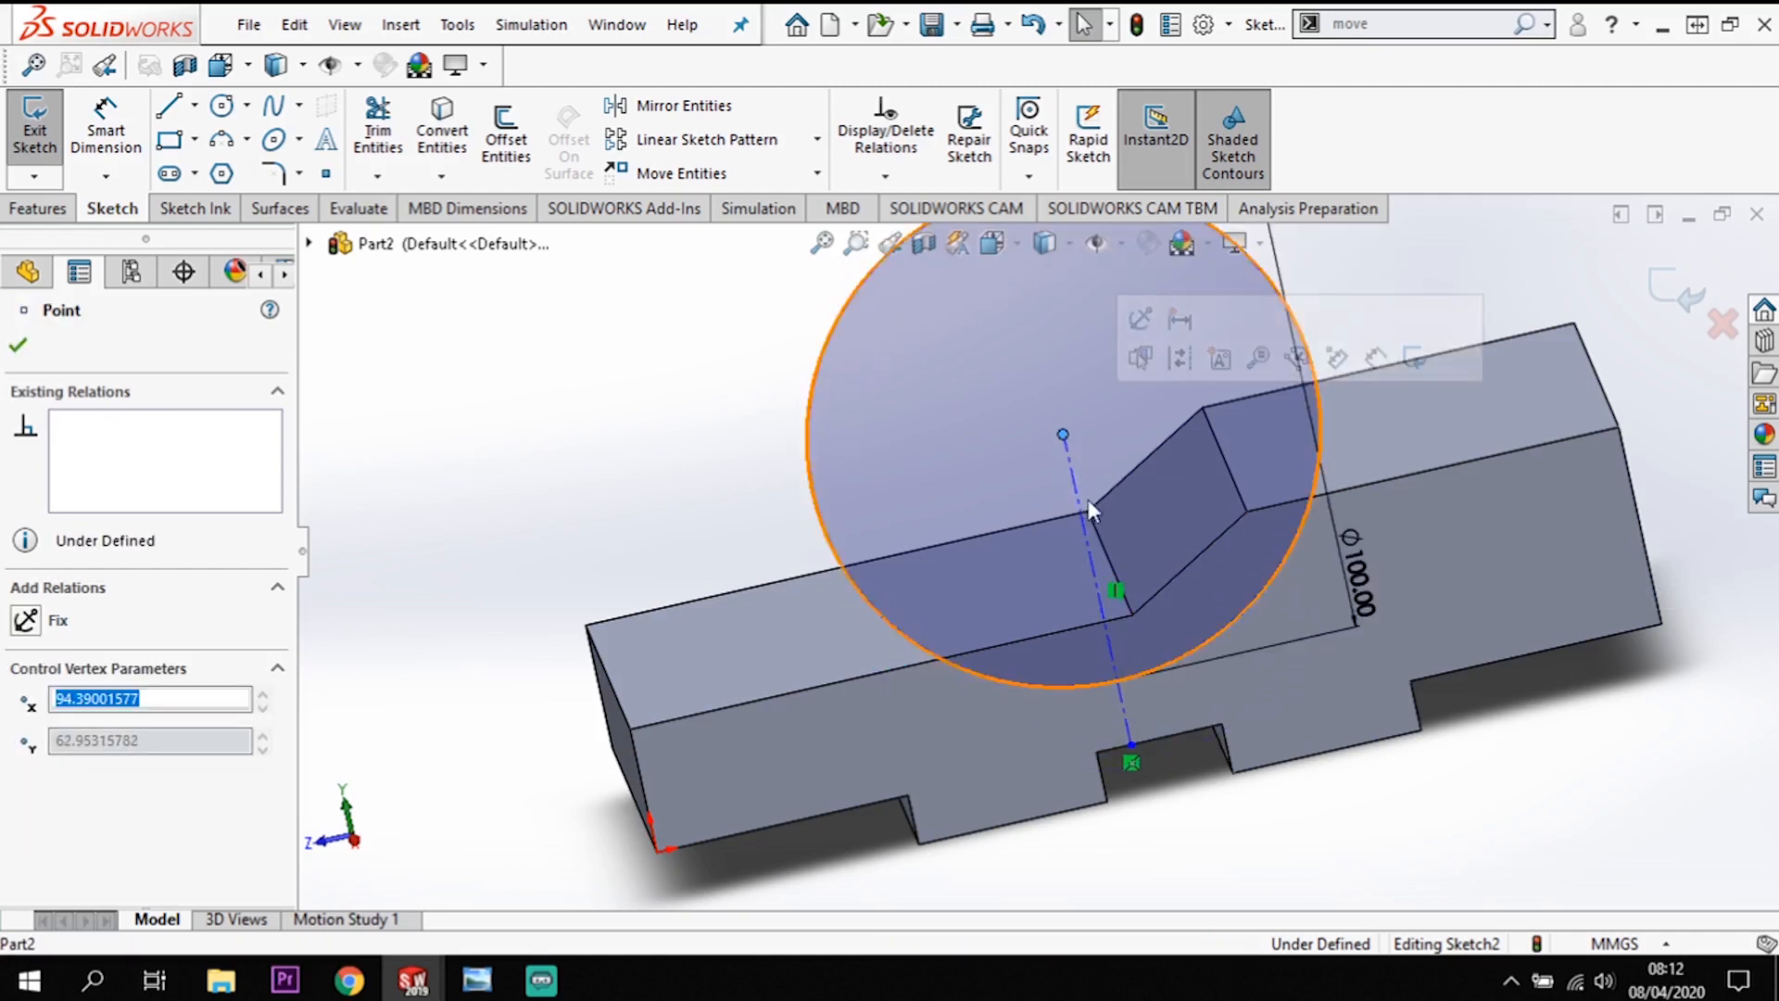
key(Escape)
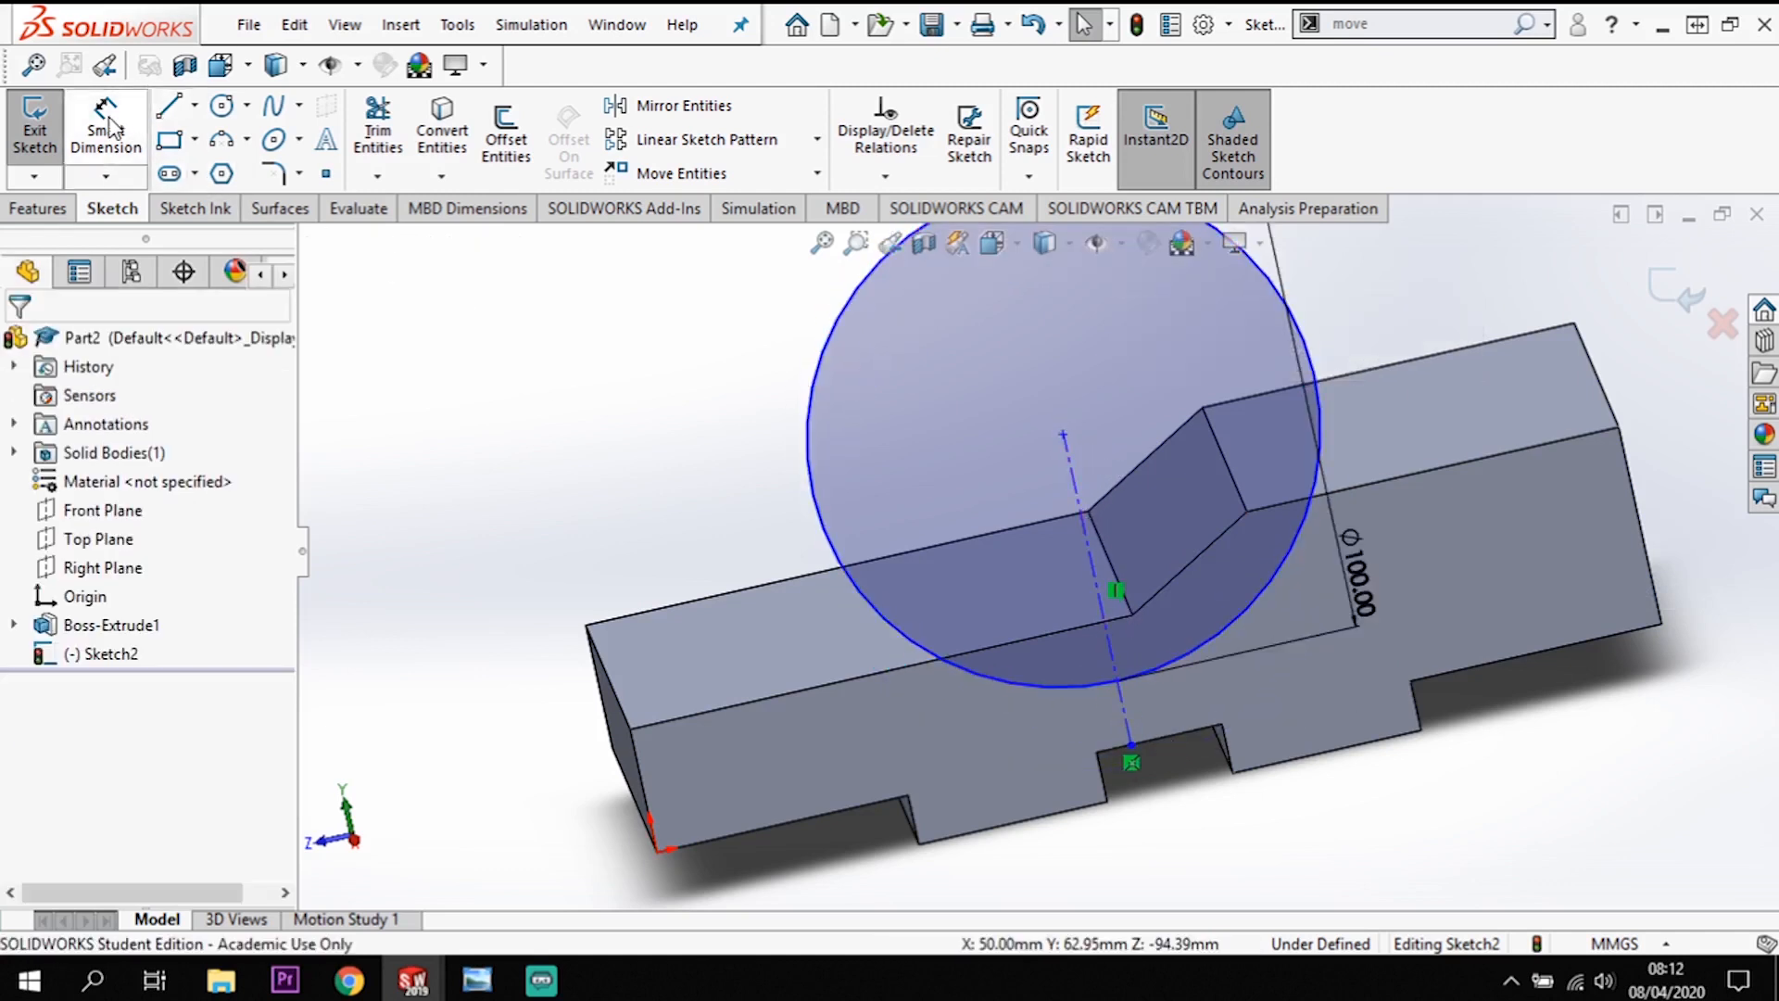
Step: Dimension the circle's centre 45 mm above the block's lower top edge
click(106, 129)
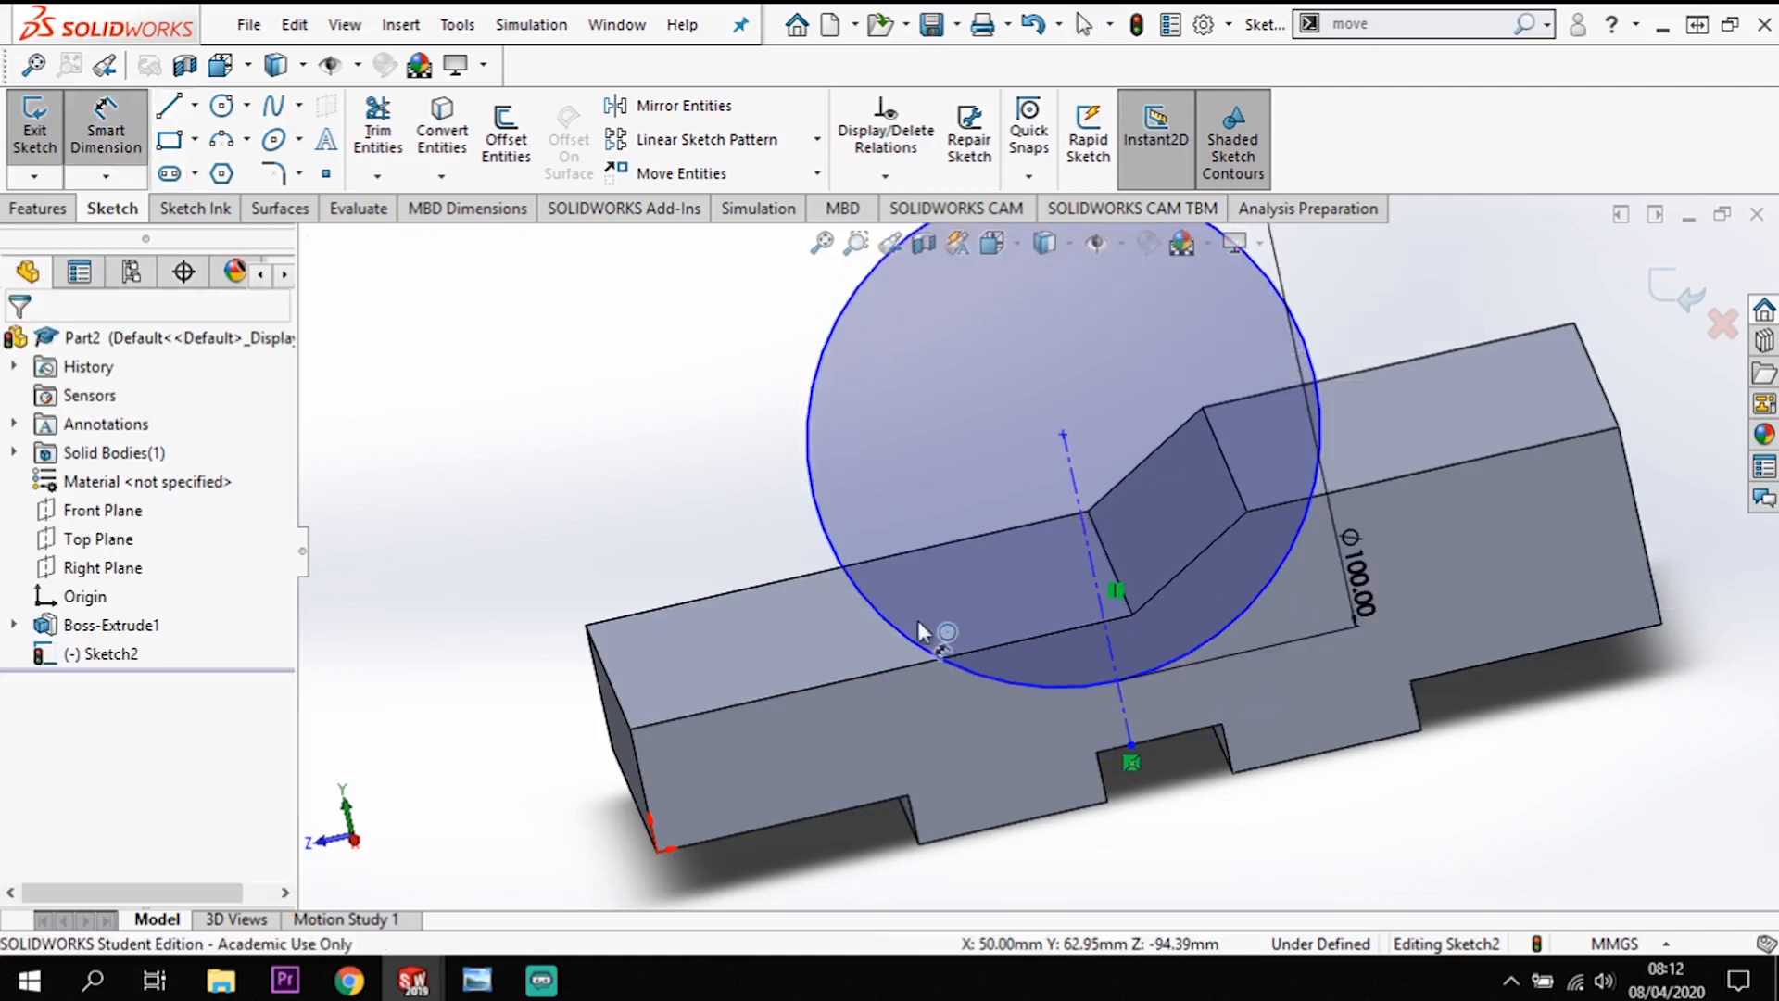
click(1049, 636)
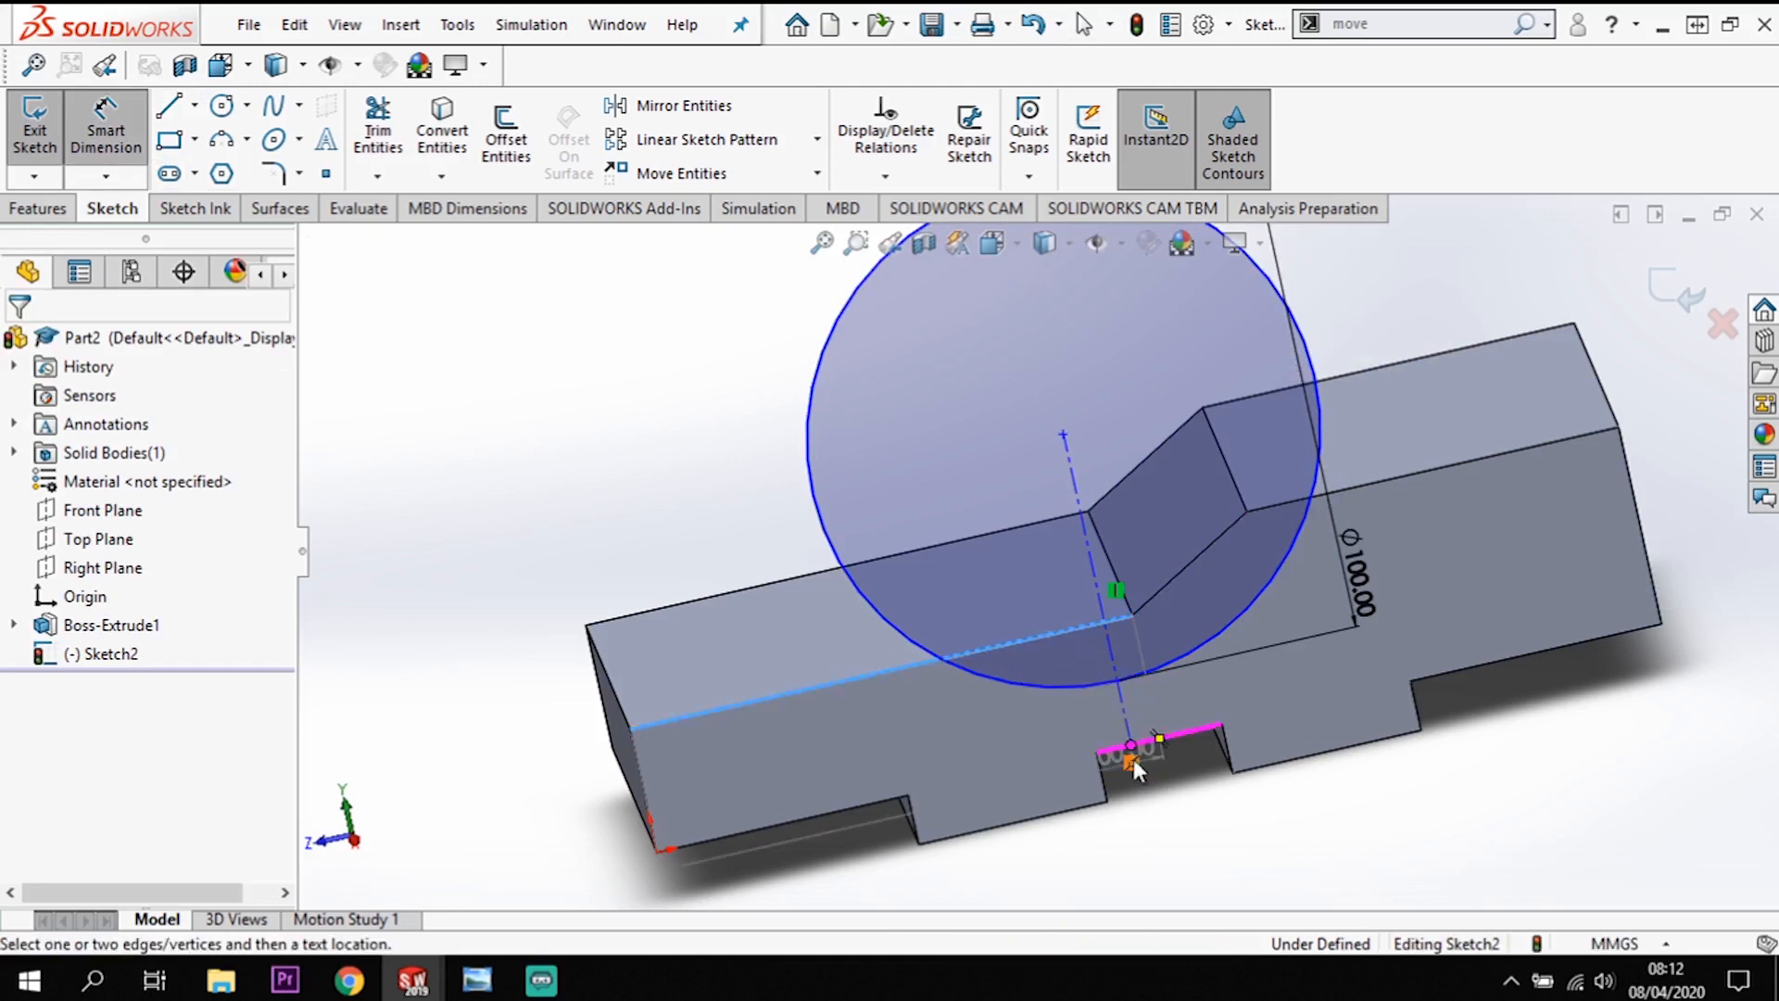
click(1161, 666)
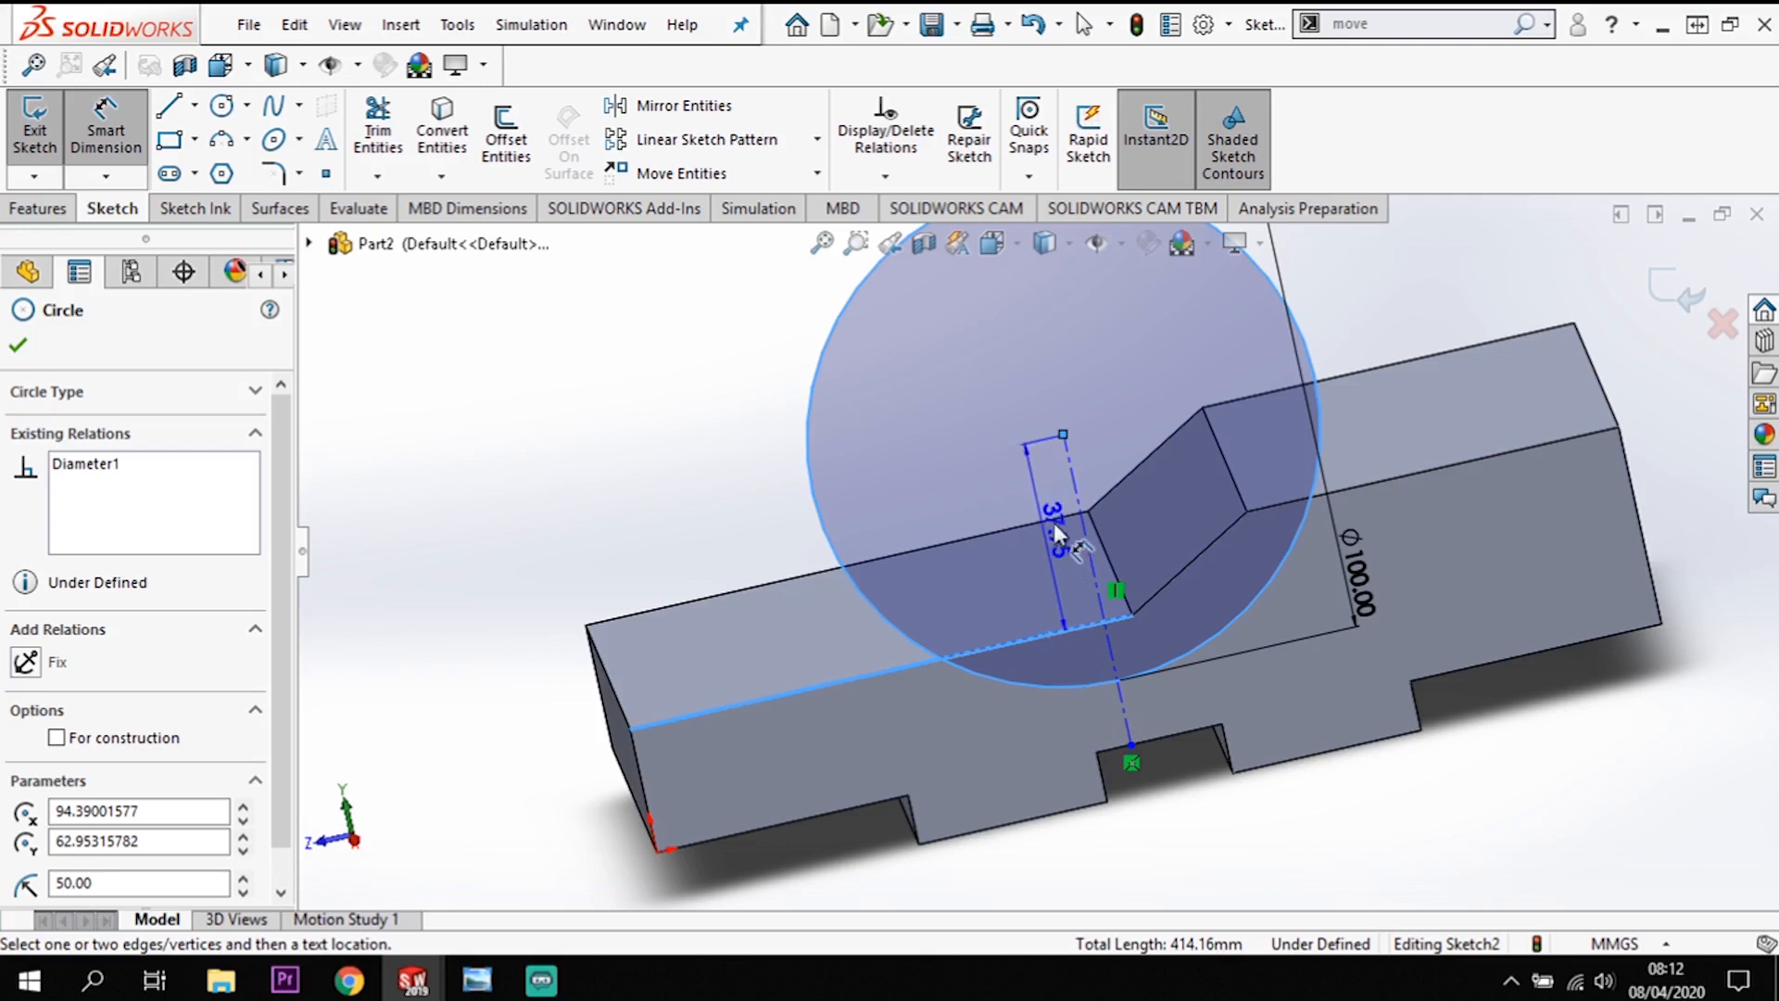
click(1030, 535)
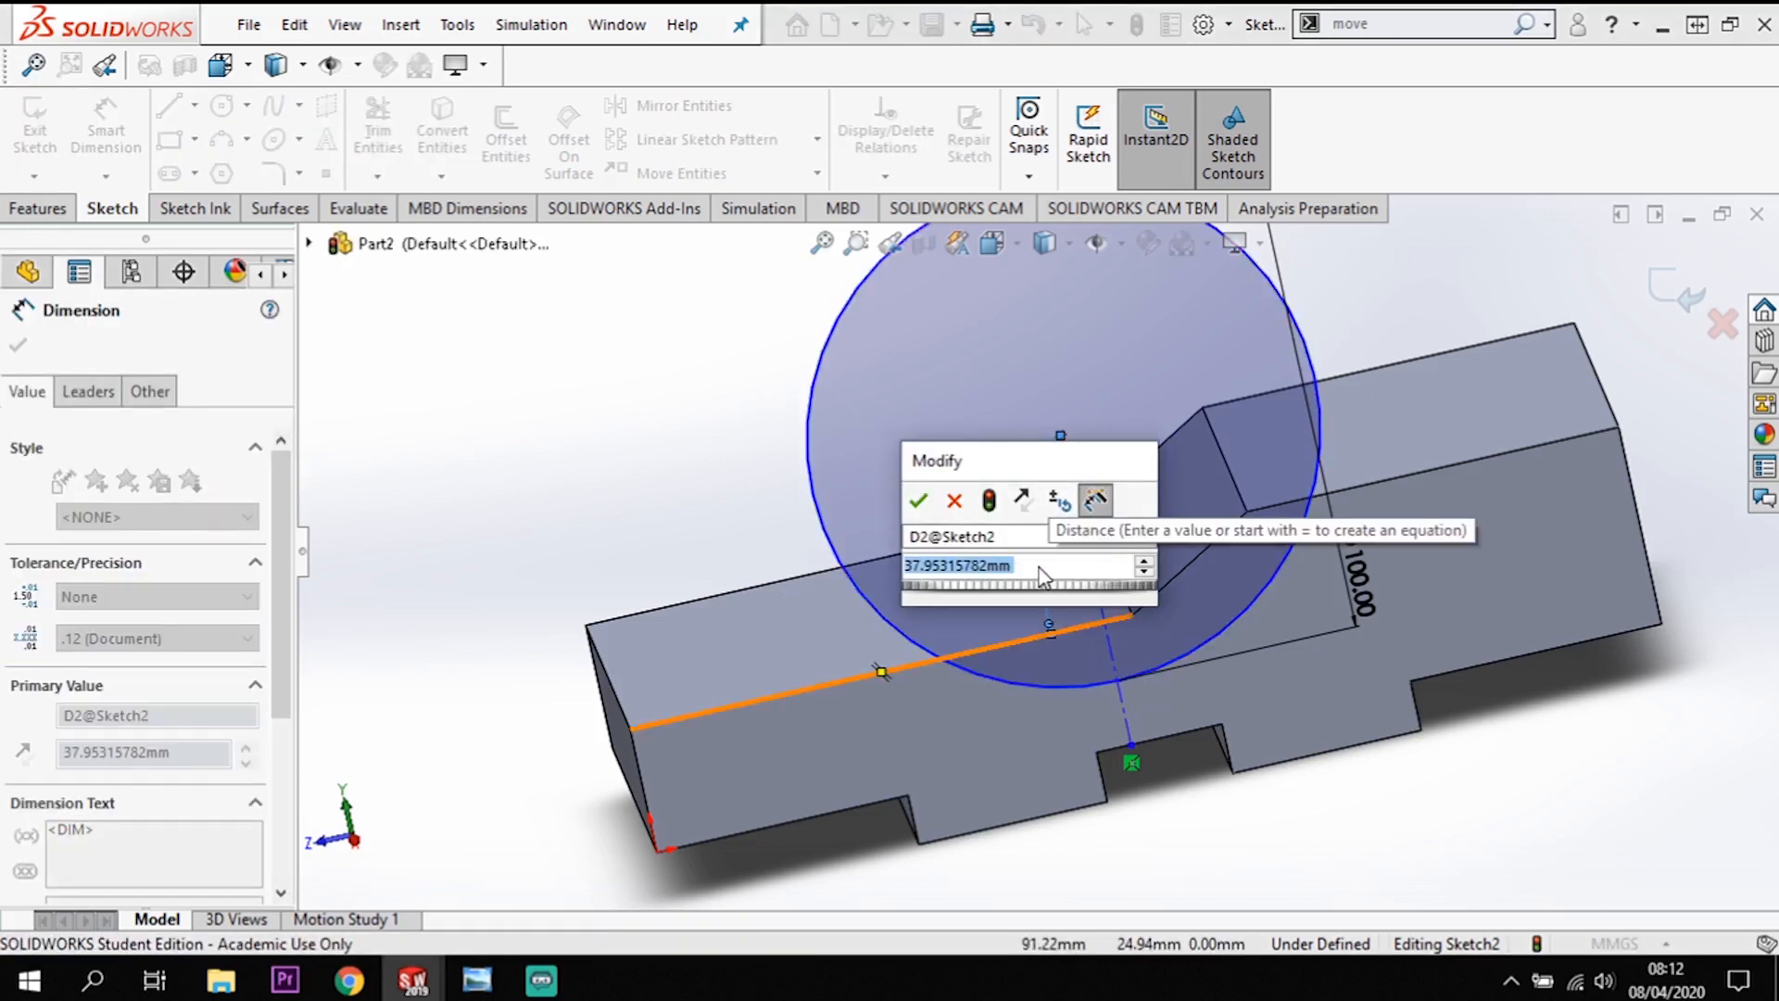
text(45)
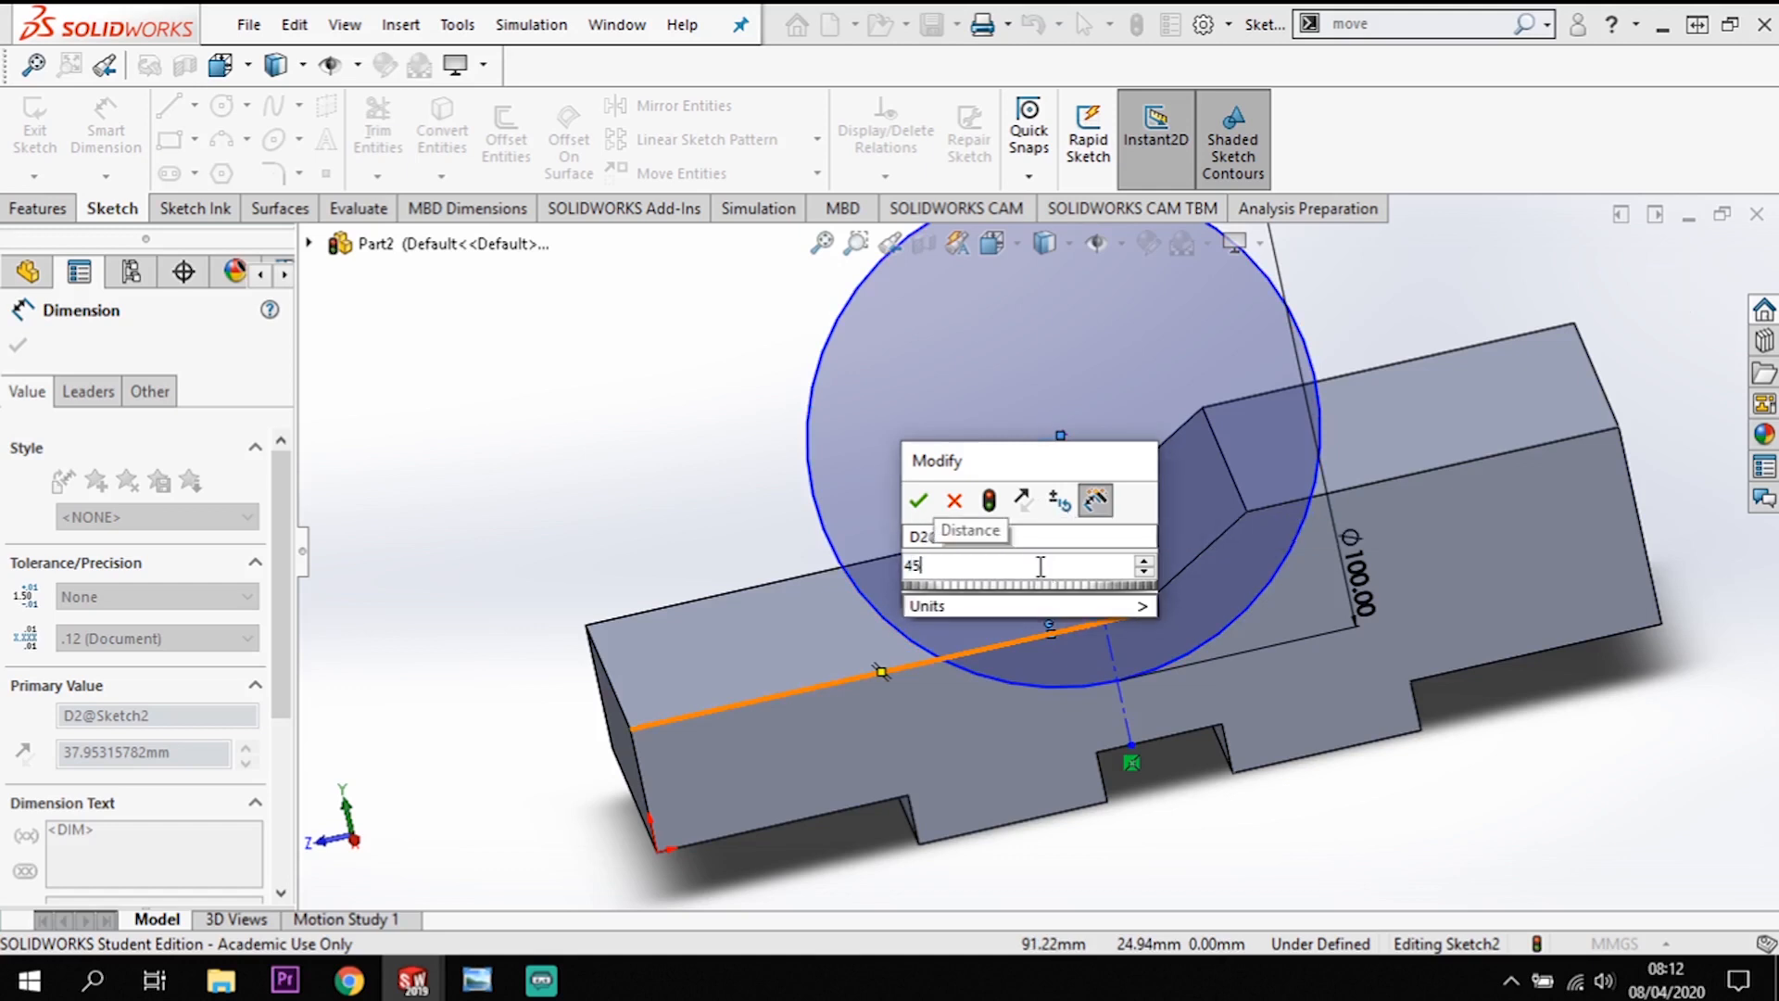
key(Return)
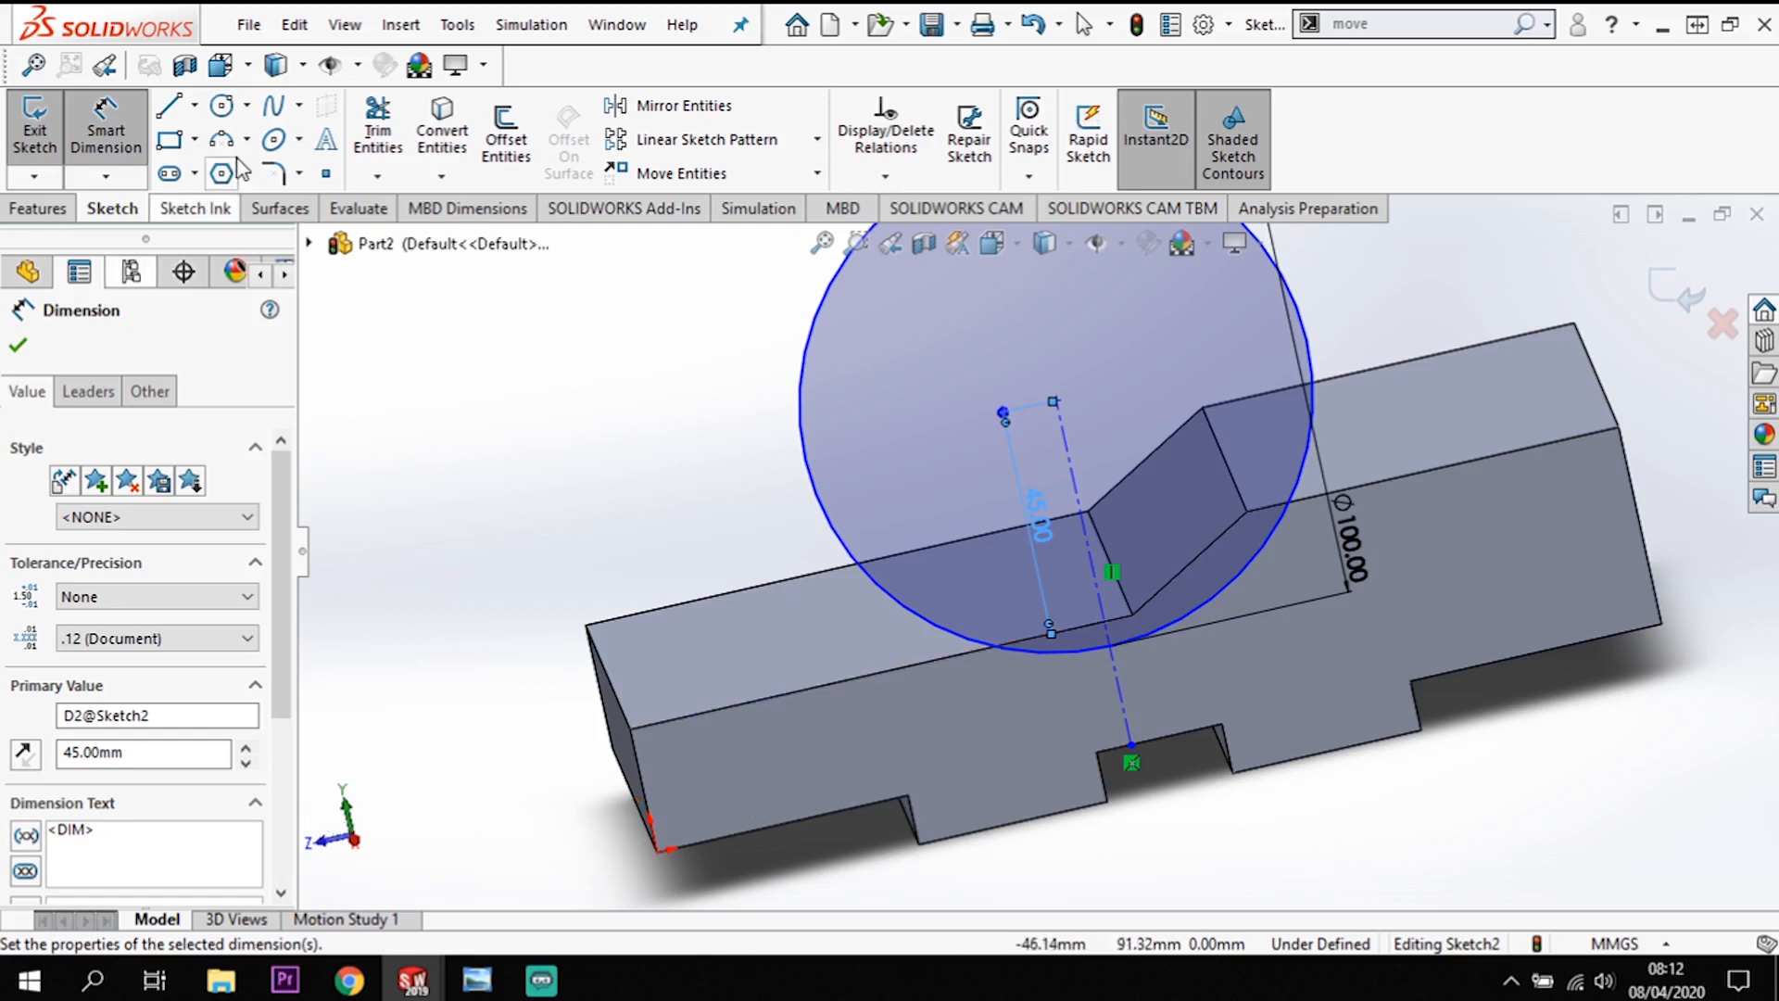
Step: Dimension the circle's vertical centreline 100 mm from the block's end edge at the origin
click(102, 120)
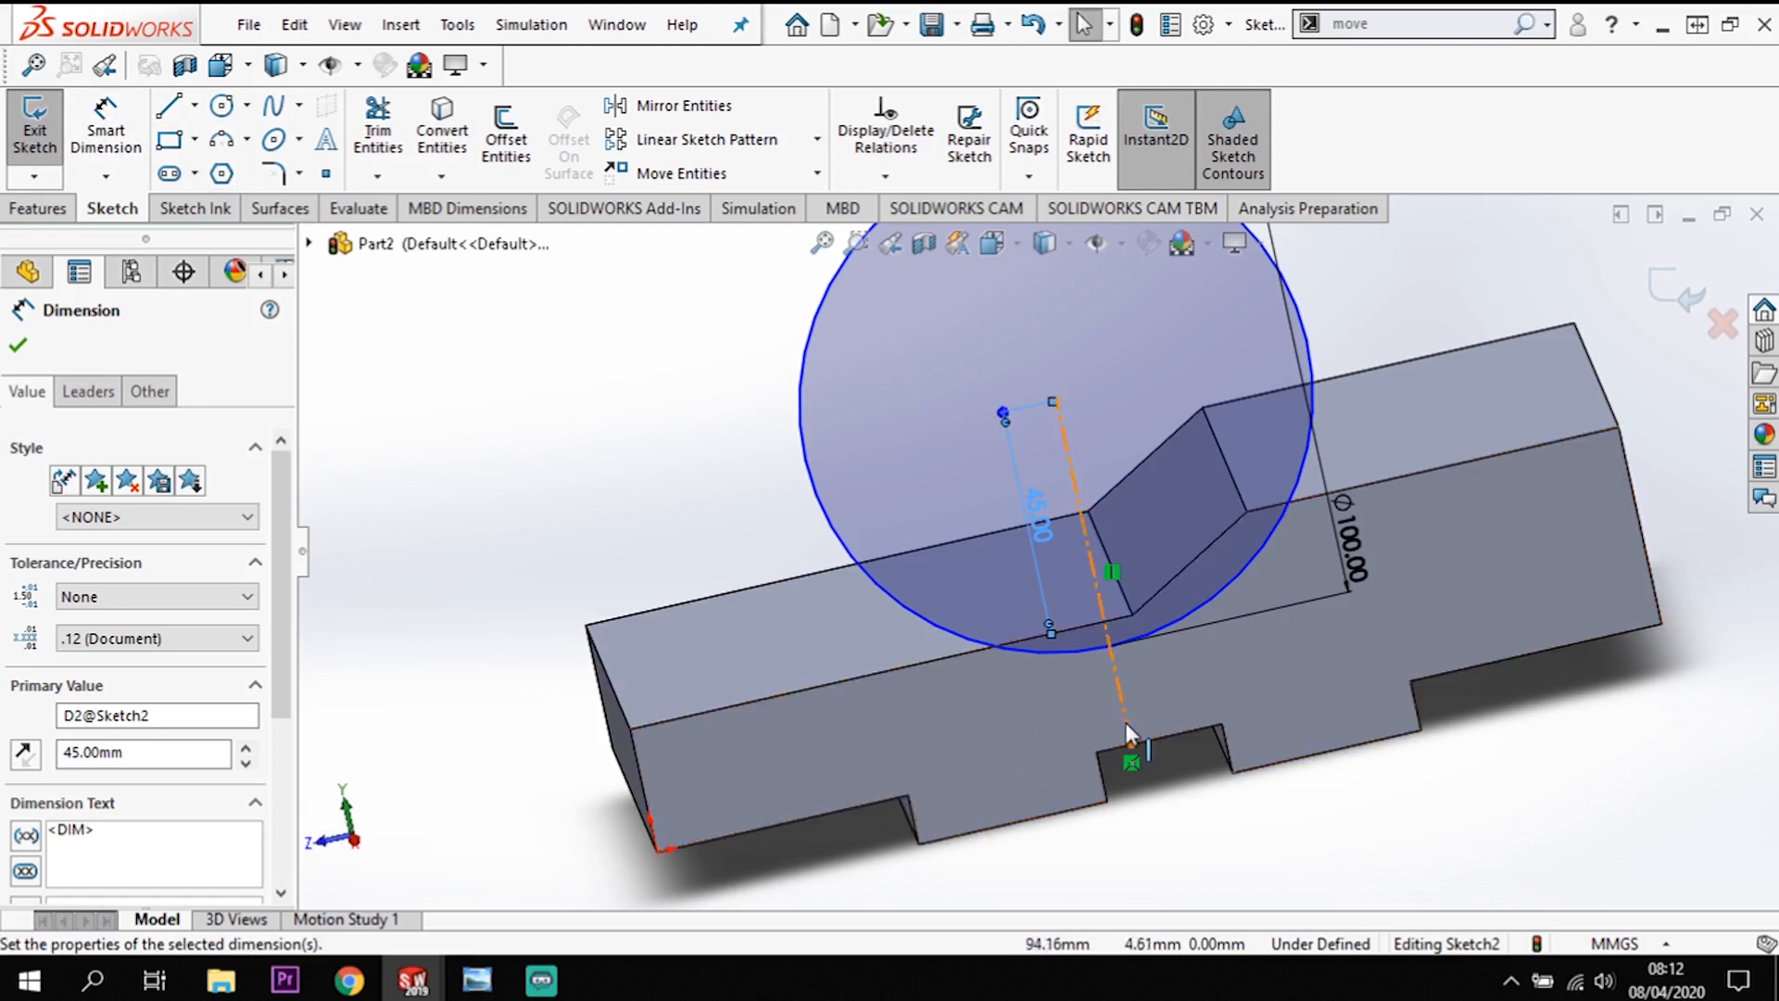
click(1127, 724)
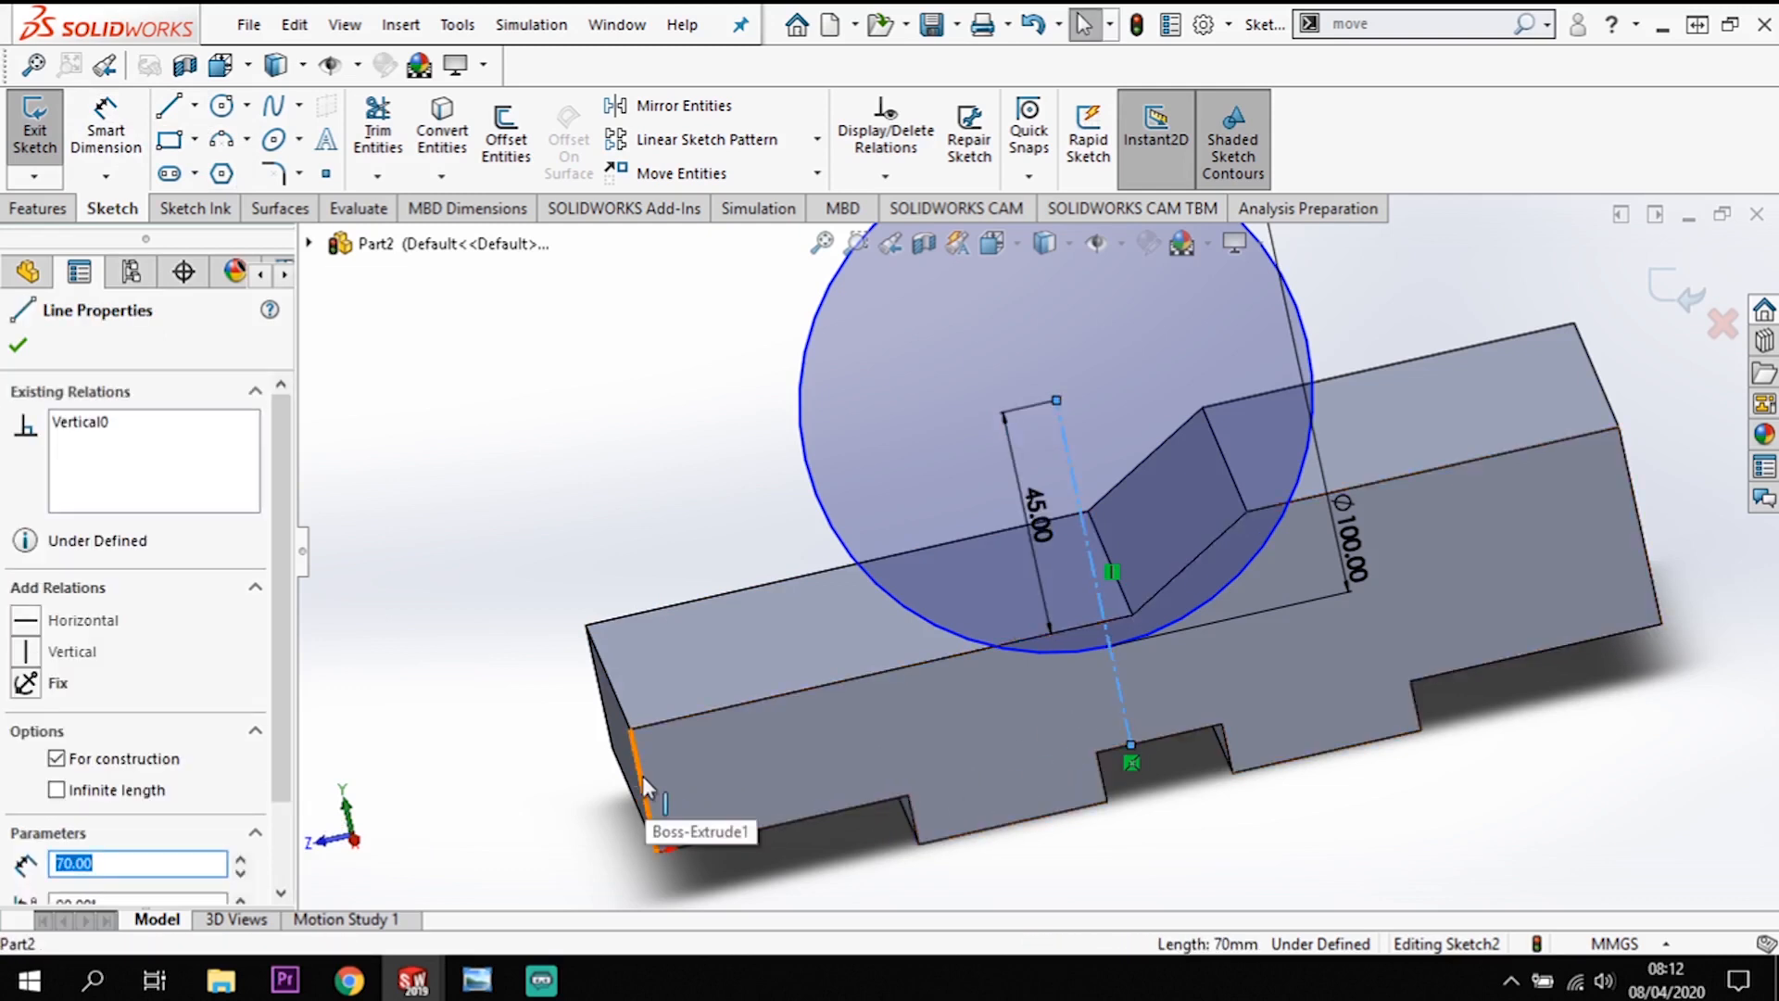
click(106, 130)
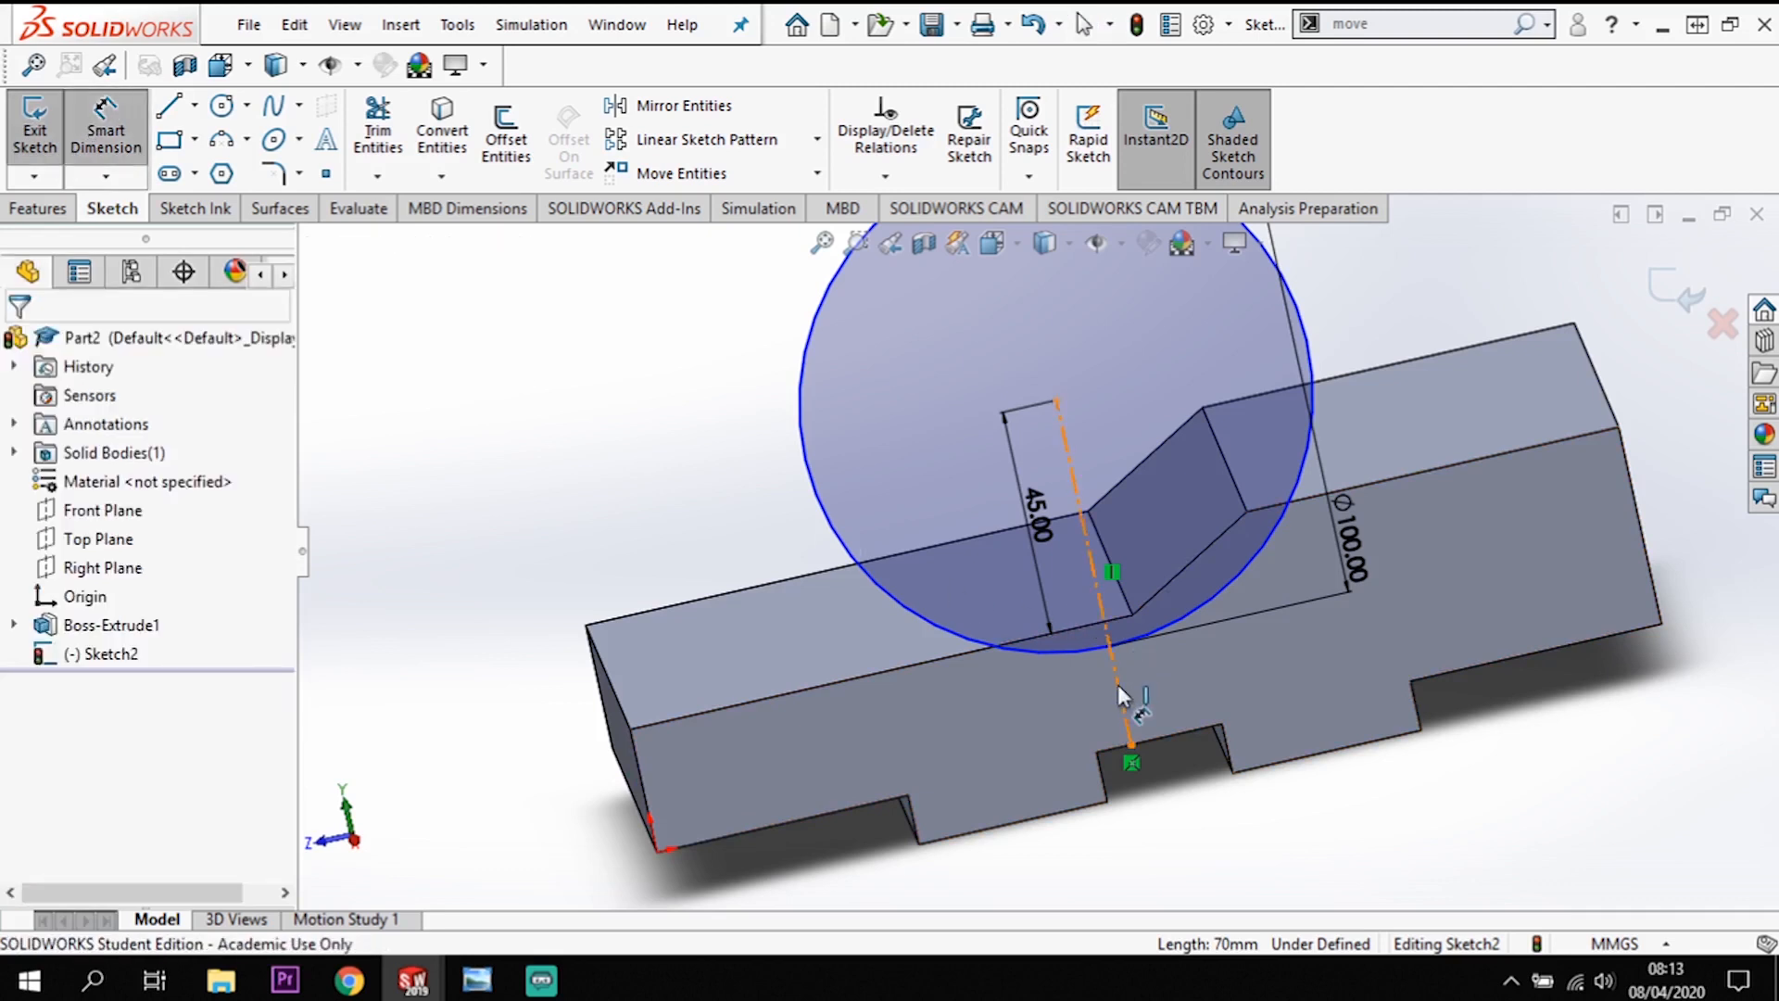
click(1056, 702)
click(643, 768)
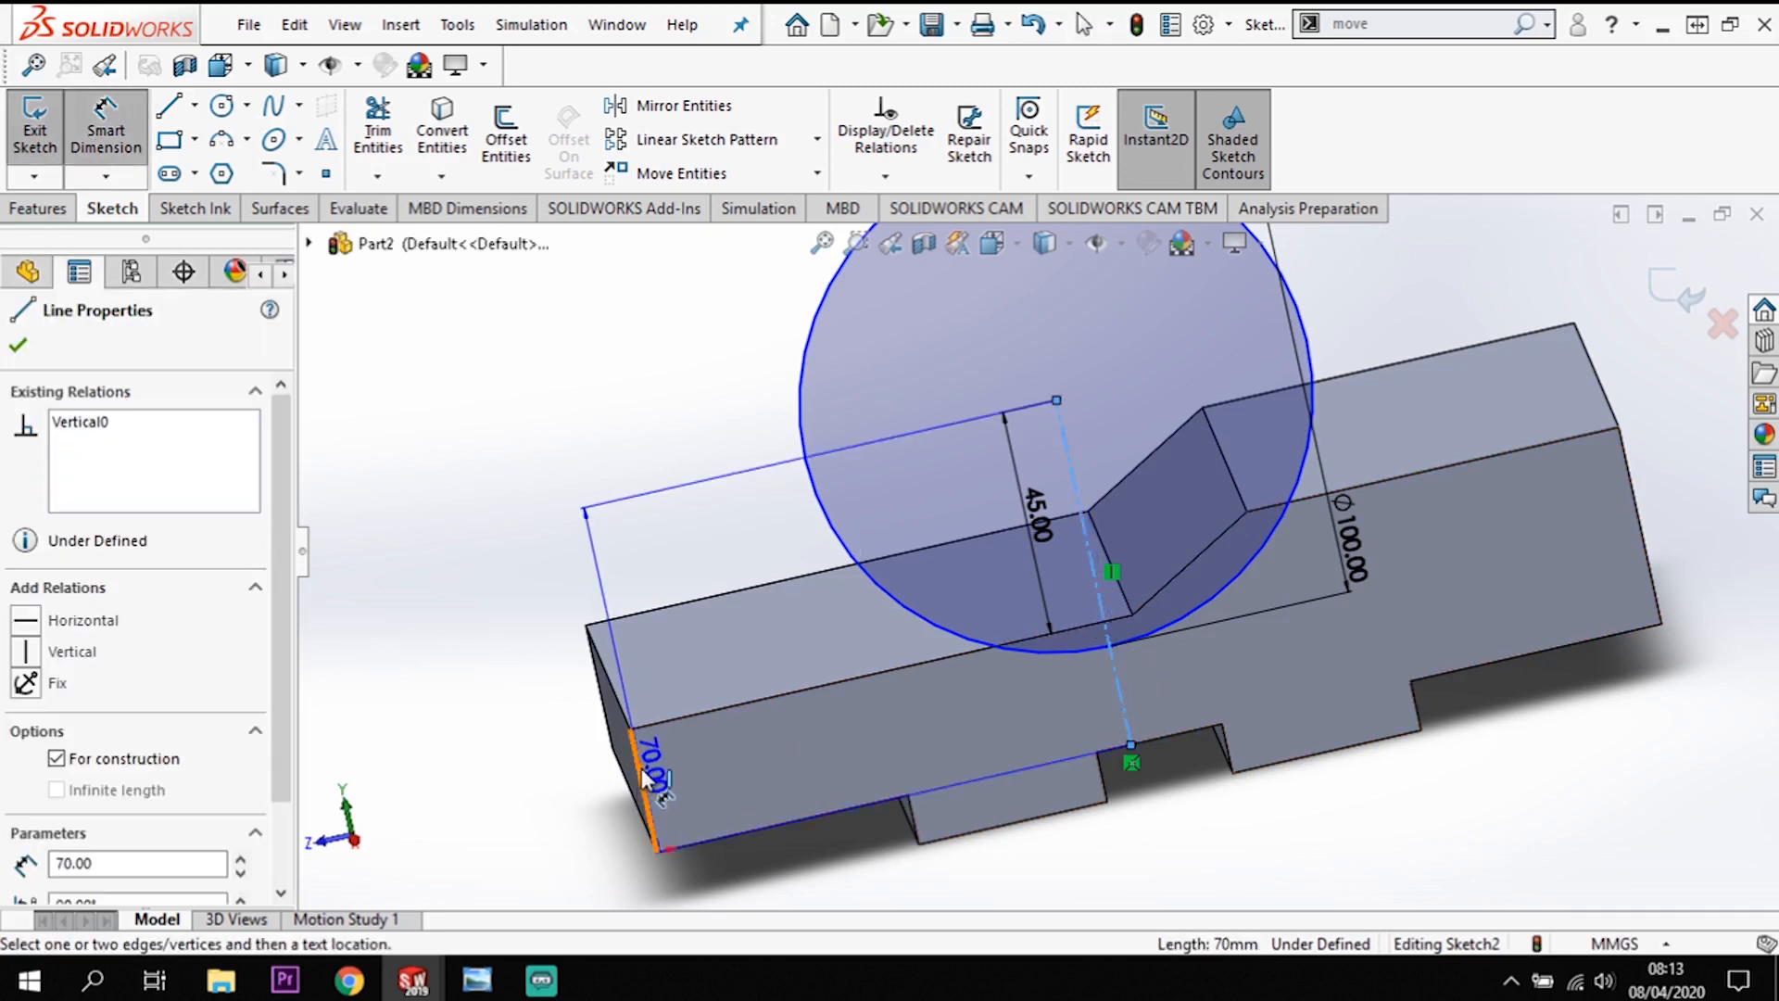
click(806, 878)
text(10)
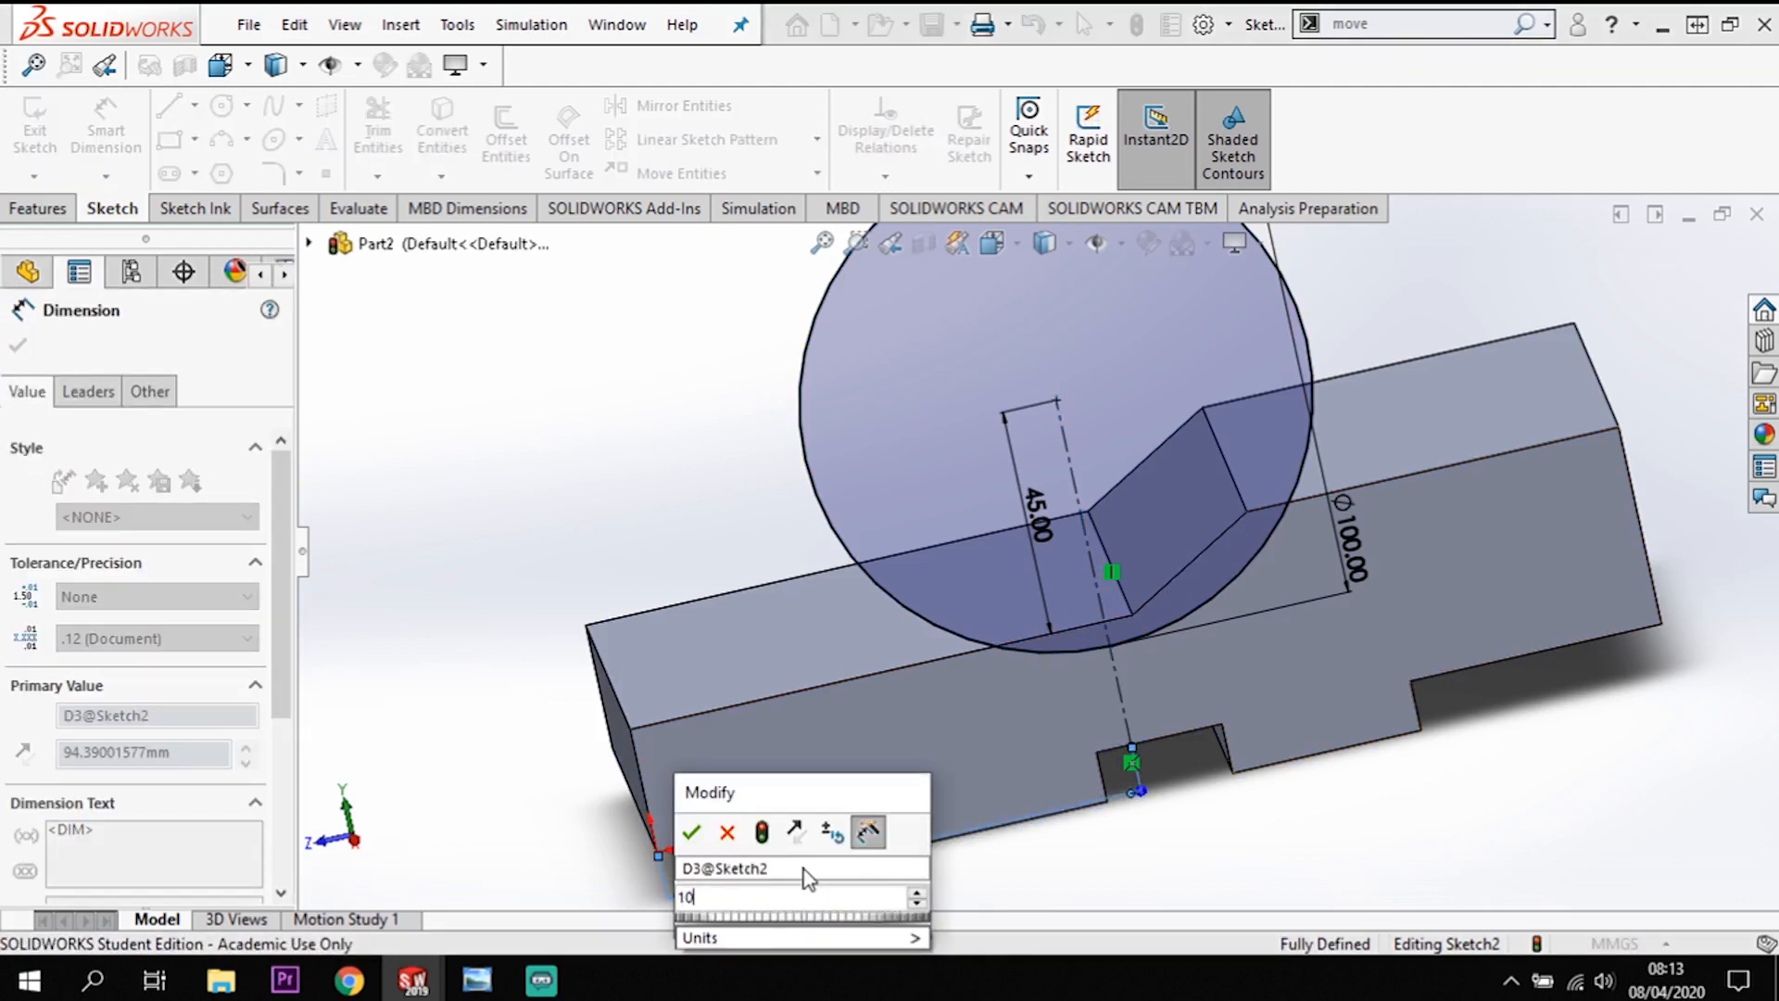
text(0)
key(Return)
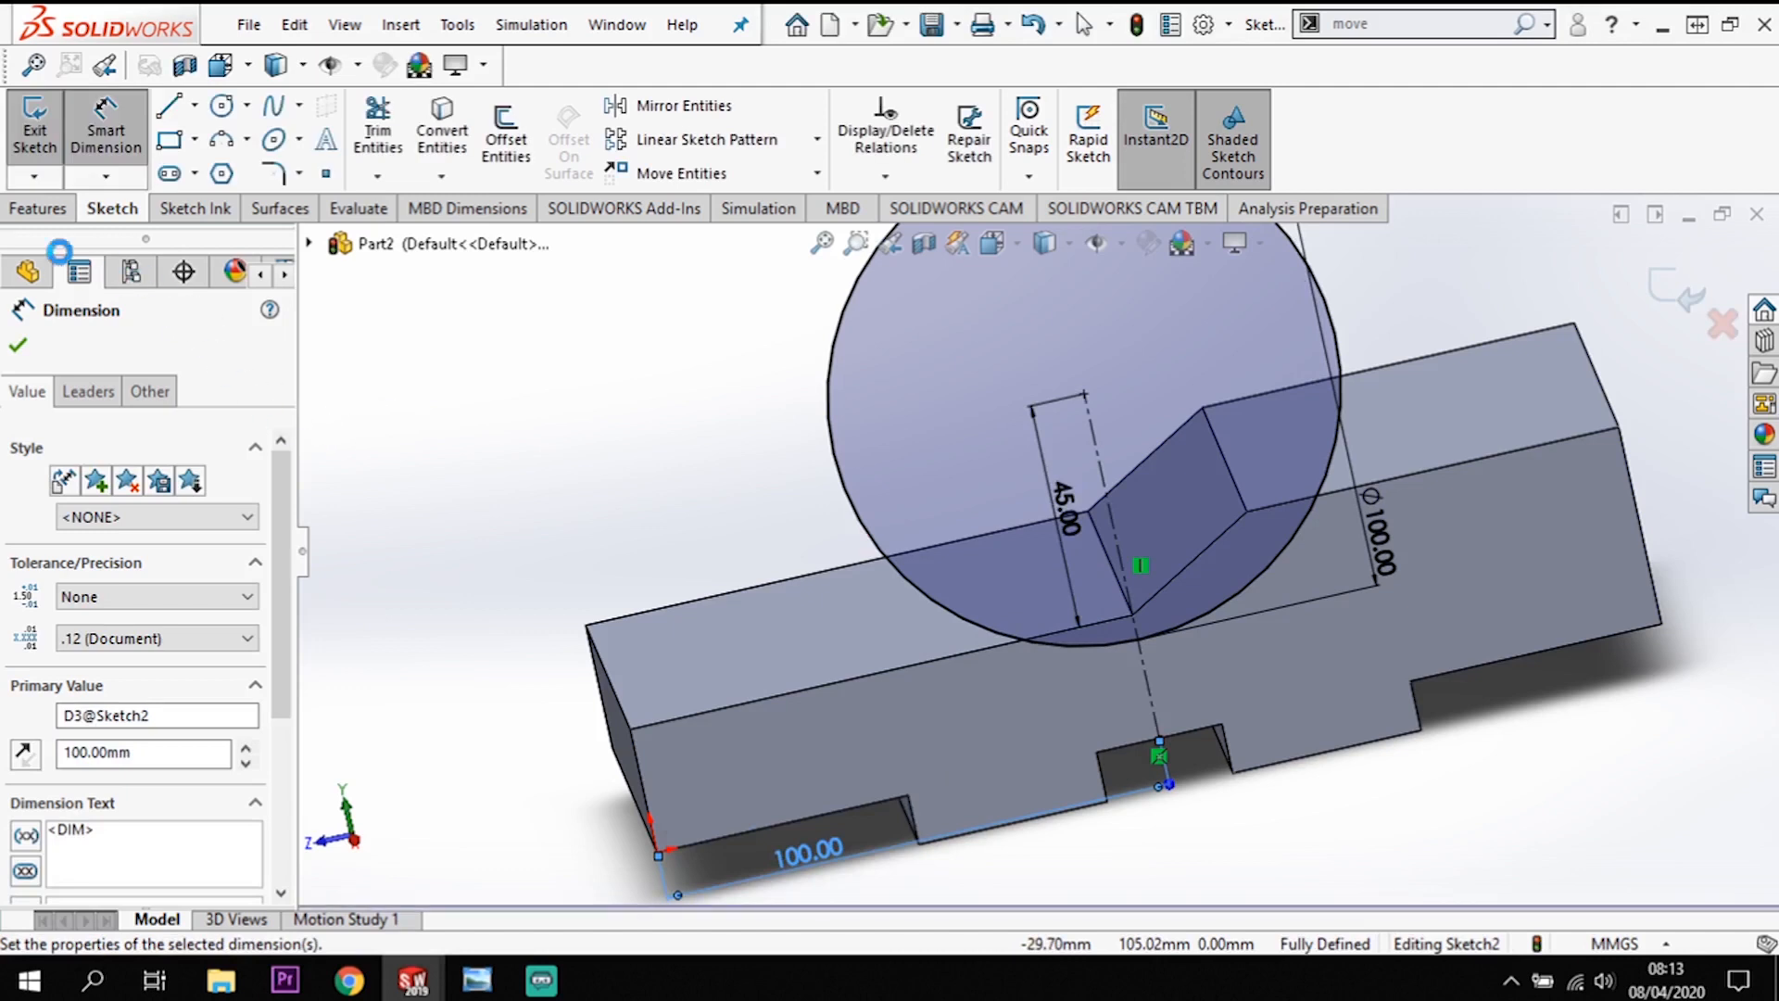
click(19, 348)
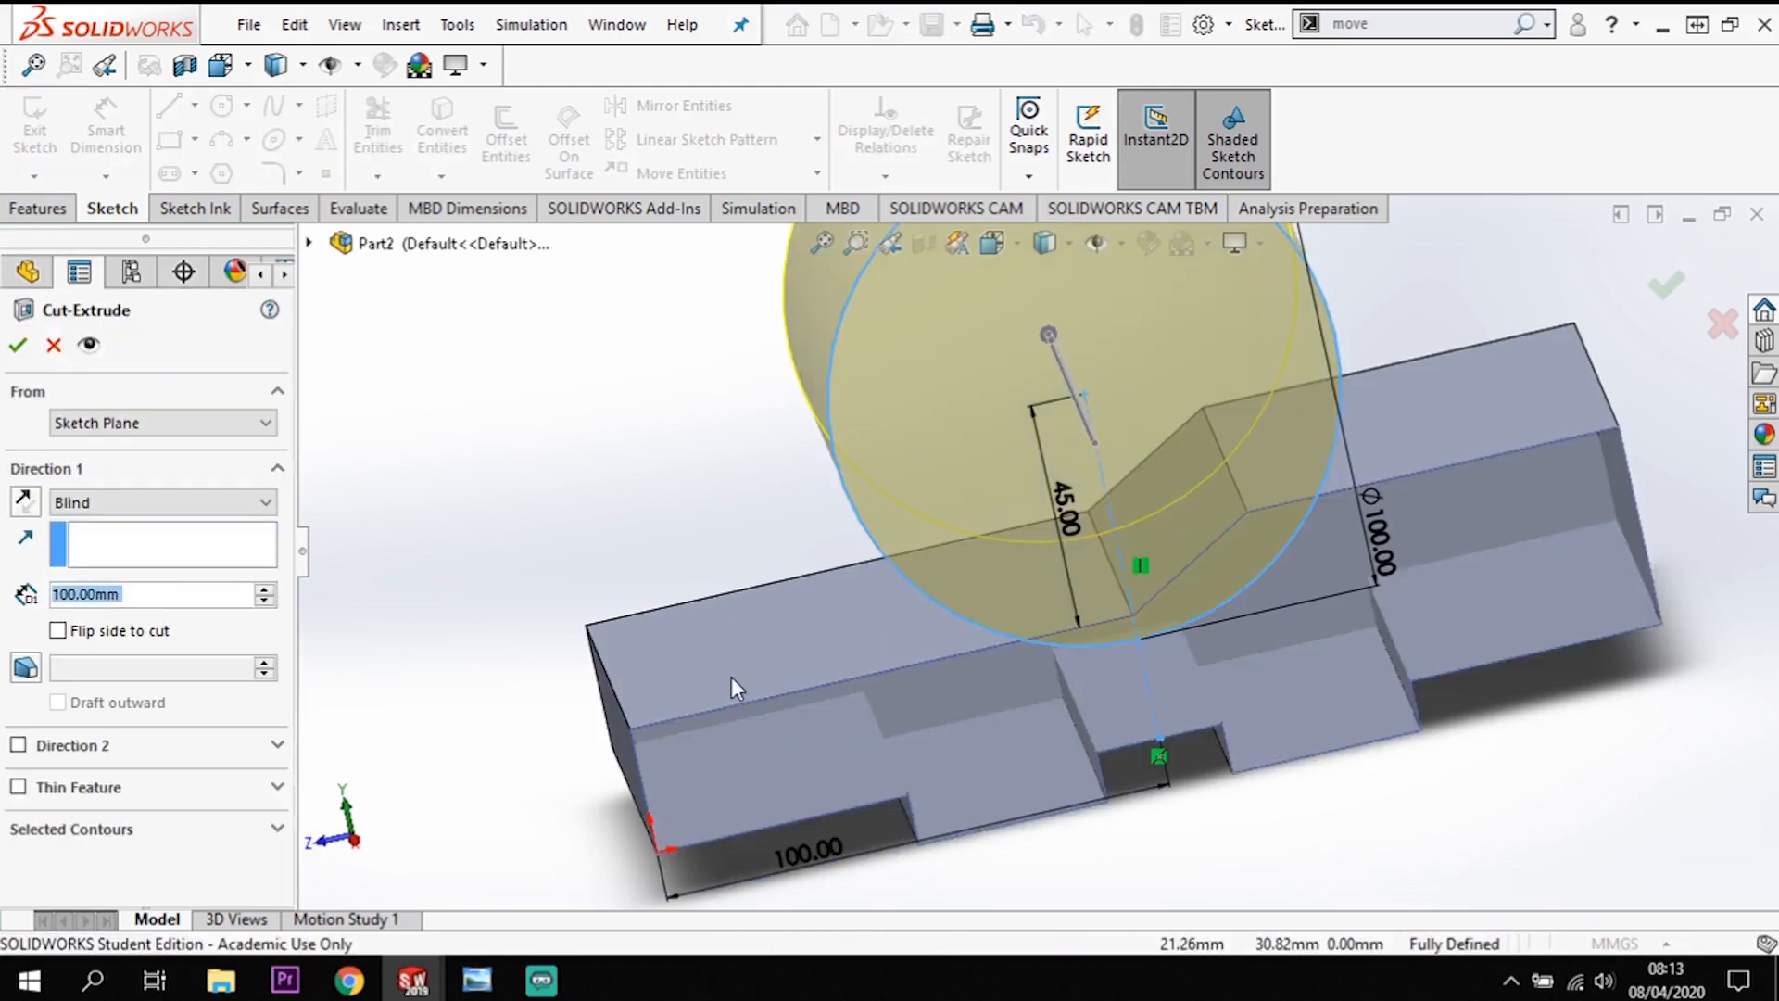
Step: Cut-extrude the circle into the block as a blind cut 30 mm deep
middle_drag(732, 686, 910, 593)
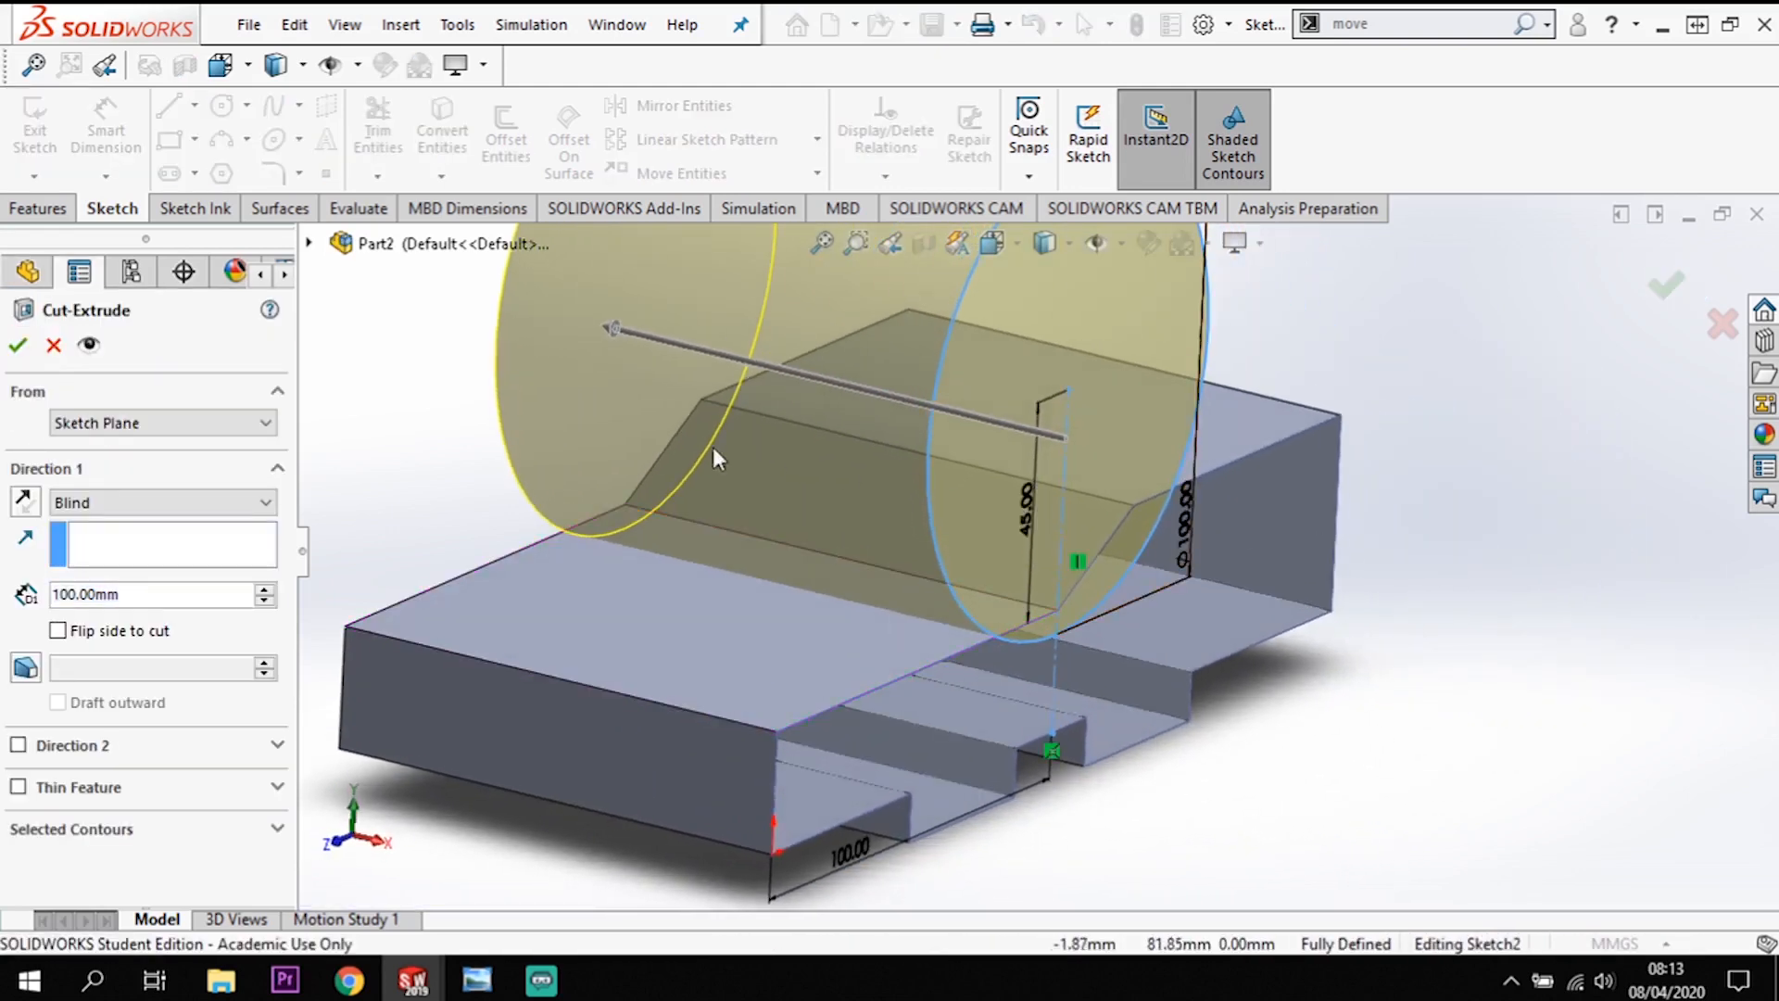
drag(165, 602, 19, 602)
text(30)
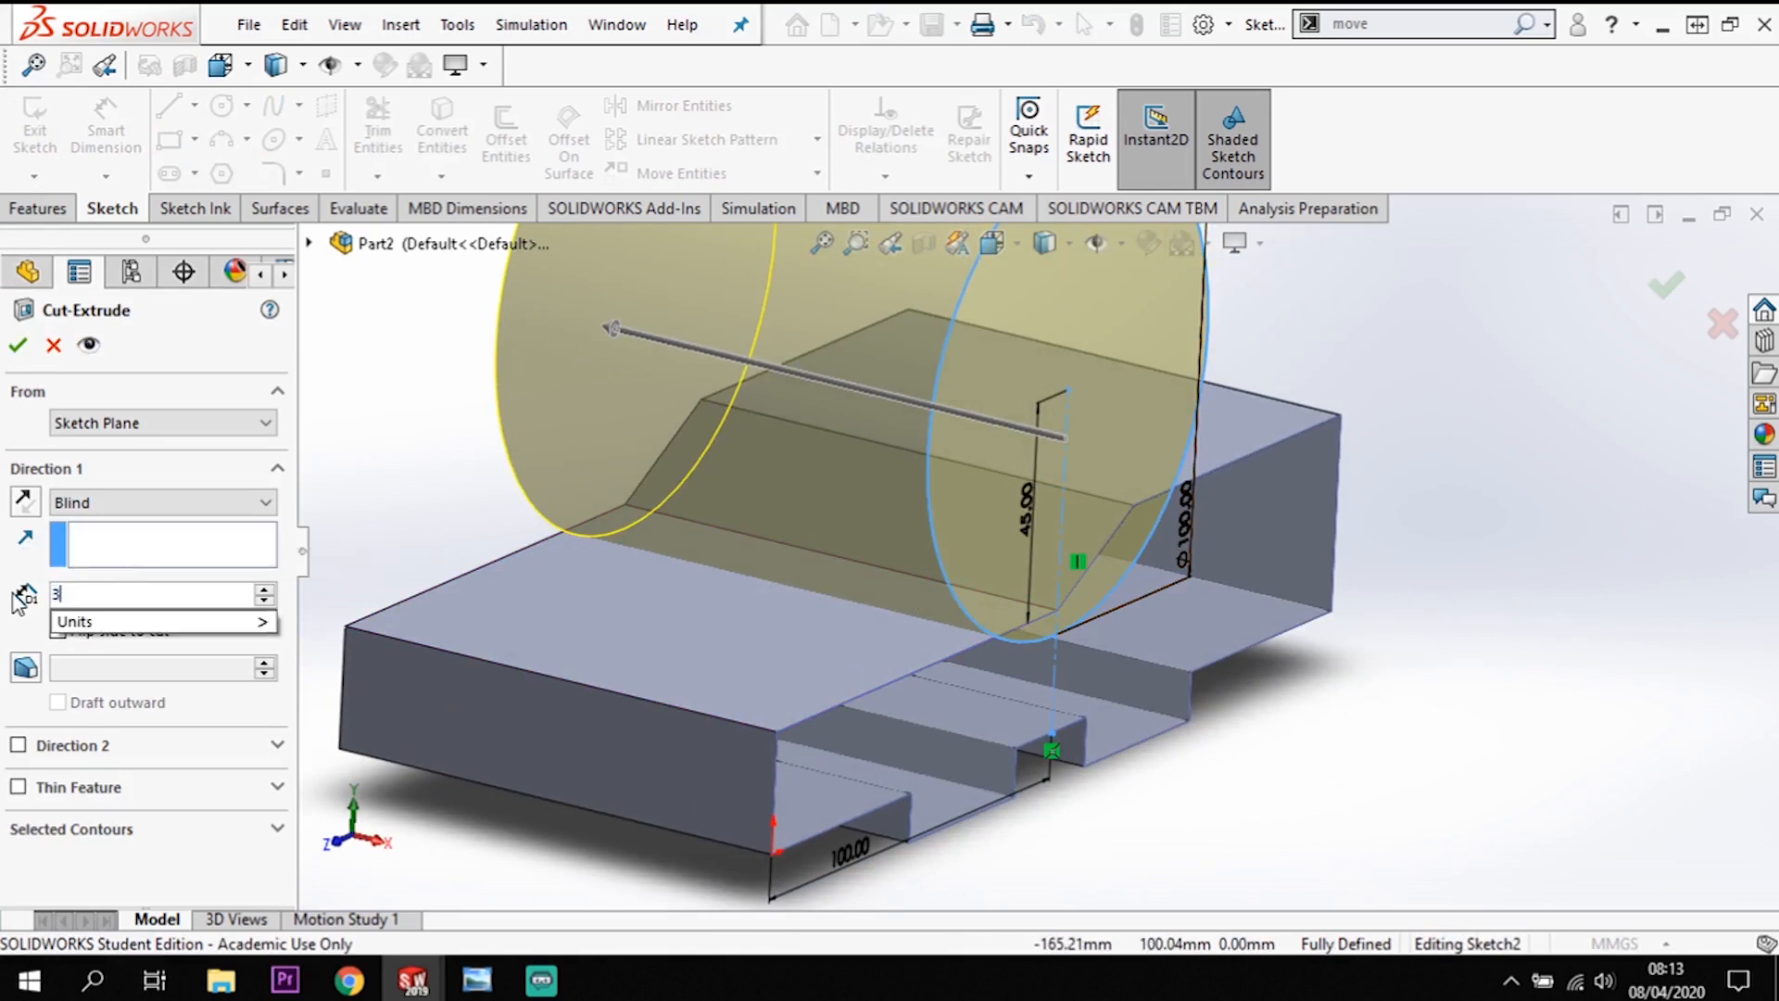
key(Return)
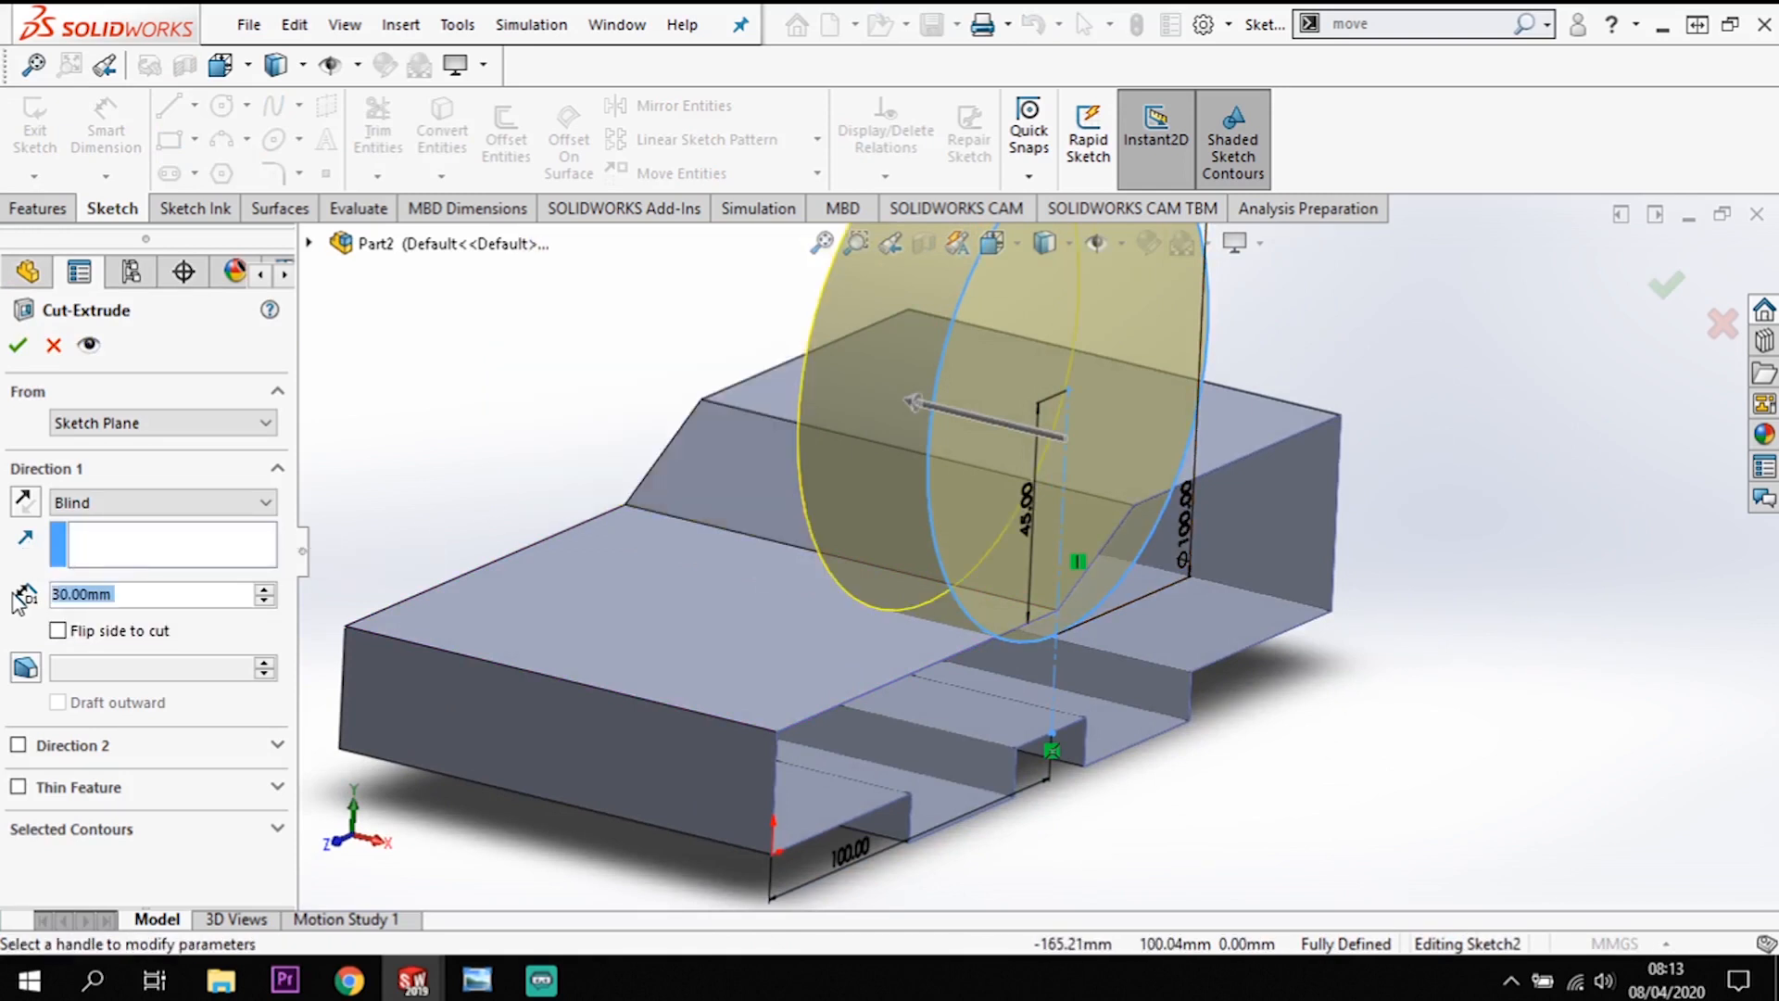
click(21, 353)
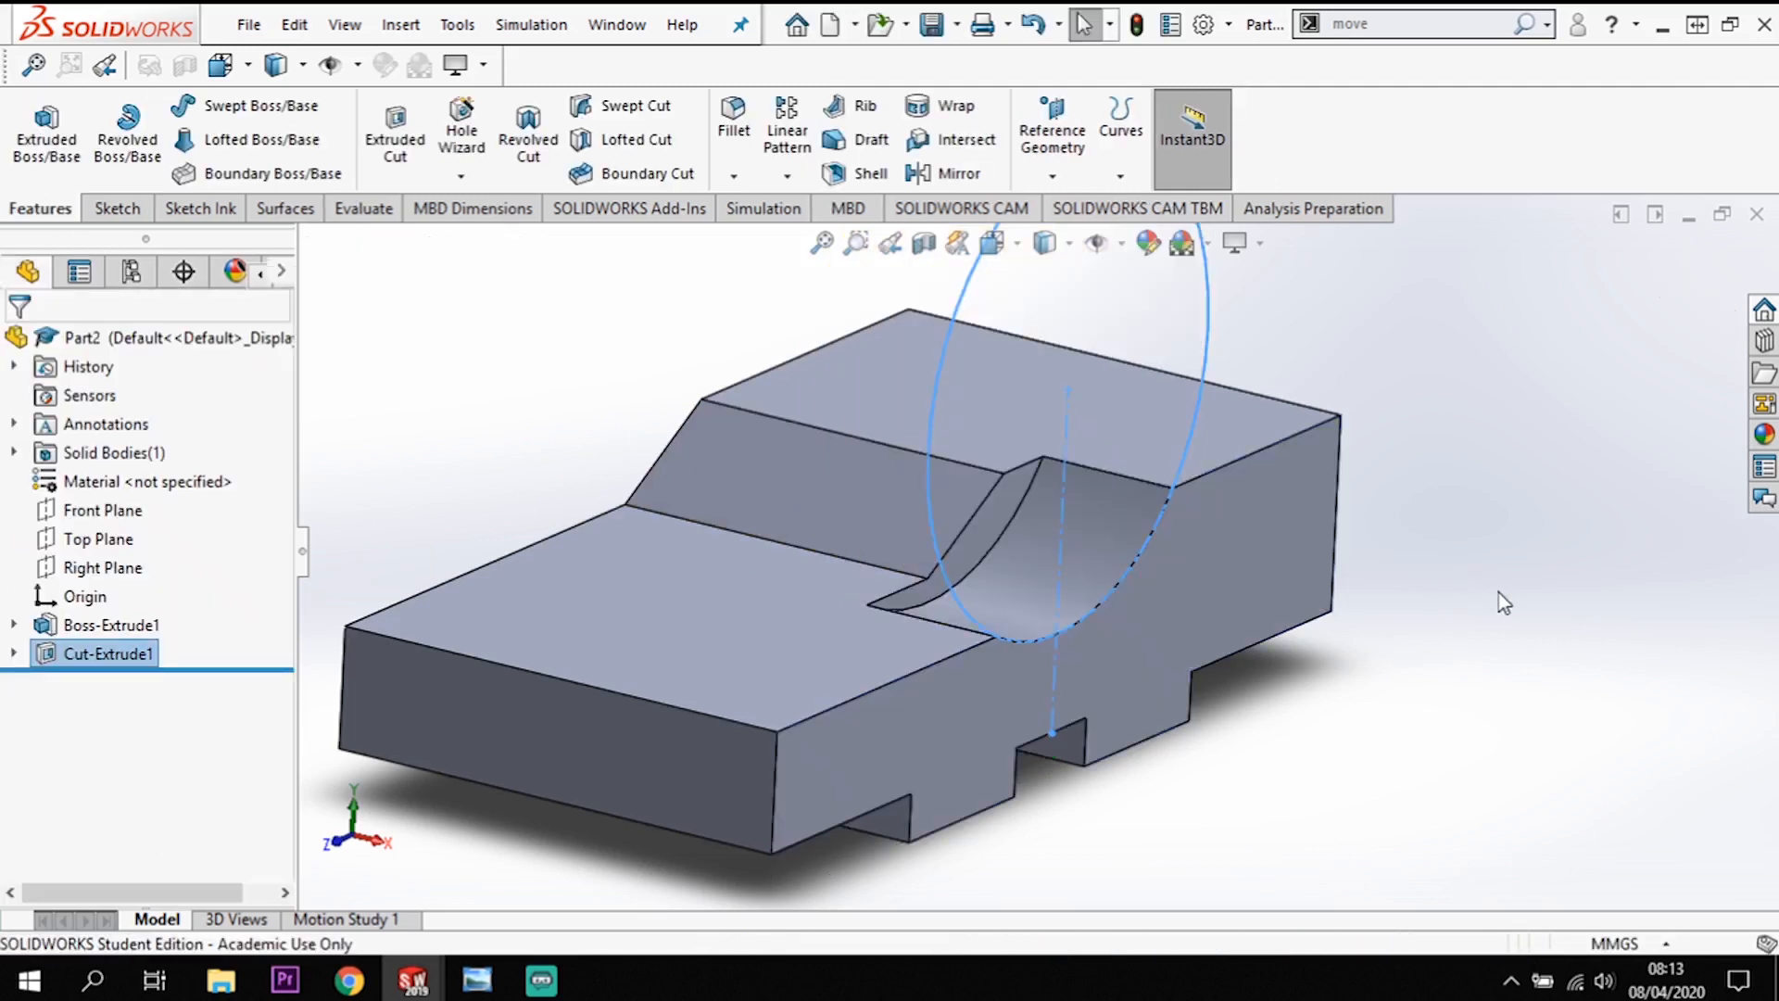
click(1493, 621)
Step: Measure the length of the block's upper top edge beside the circular cut
mouse_move(1489, 628)
middle_down()
mouse_move(1374, 568)
mouse_move(1406, 612)
middle_up()
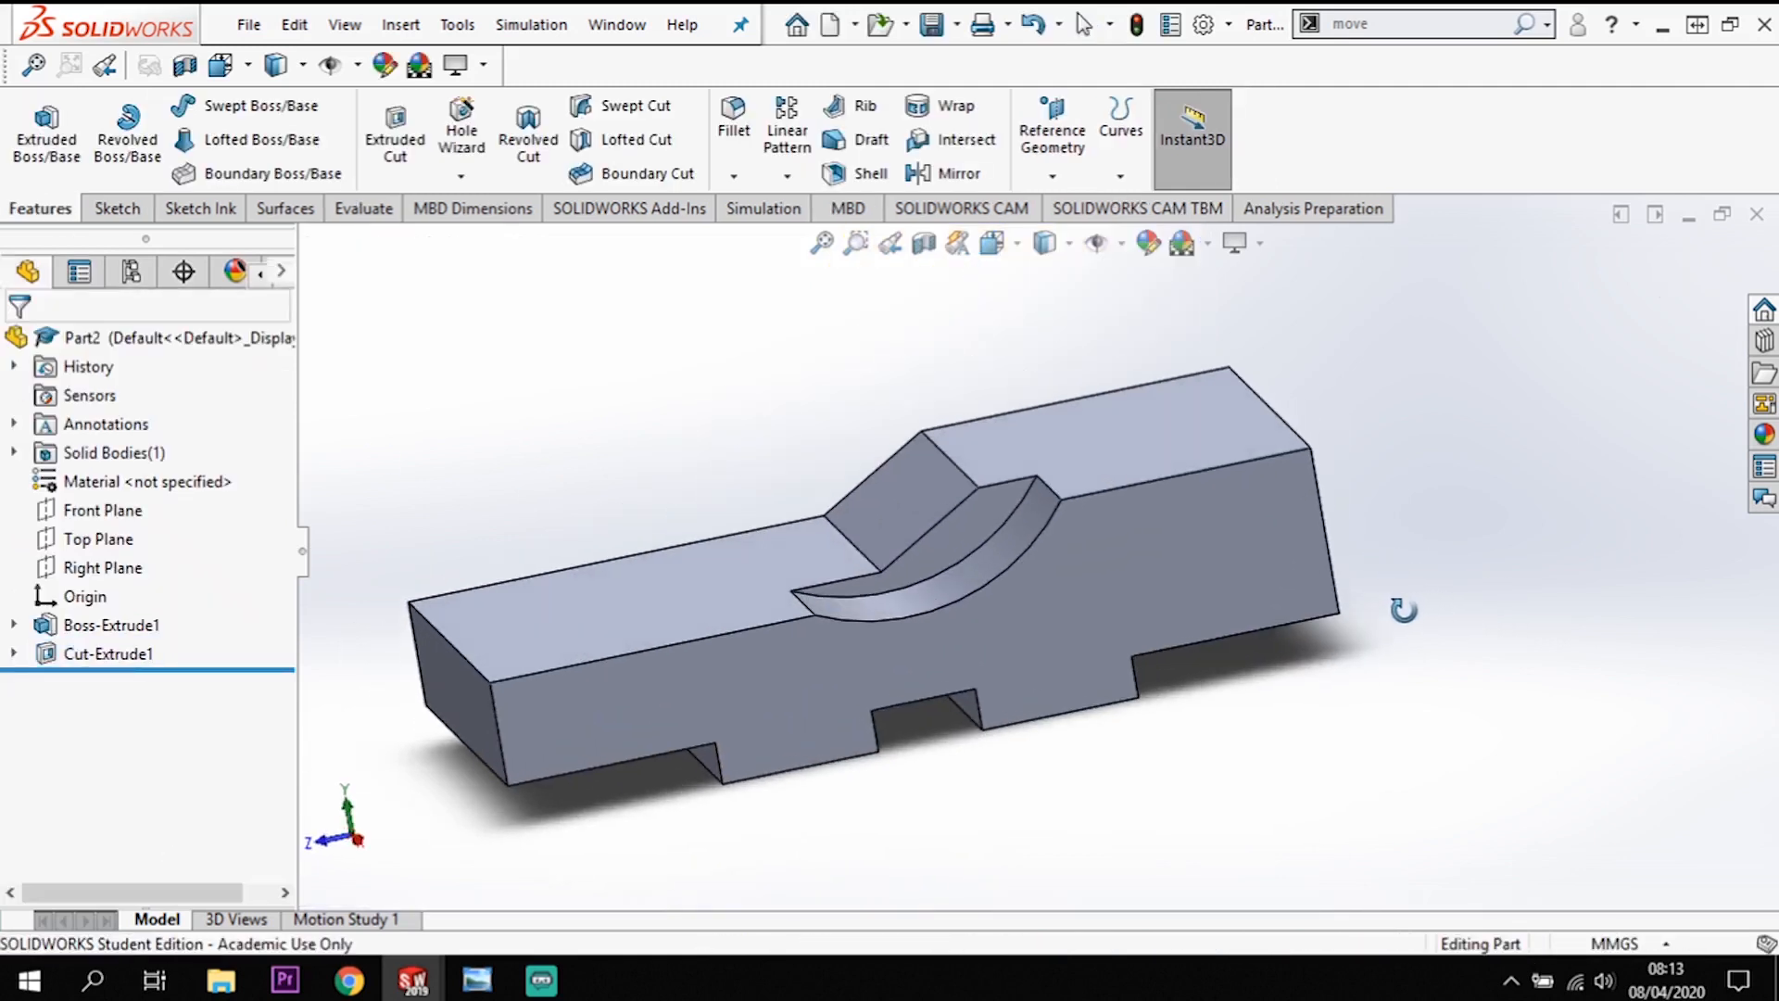
click(1187, 476)
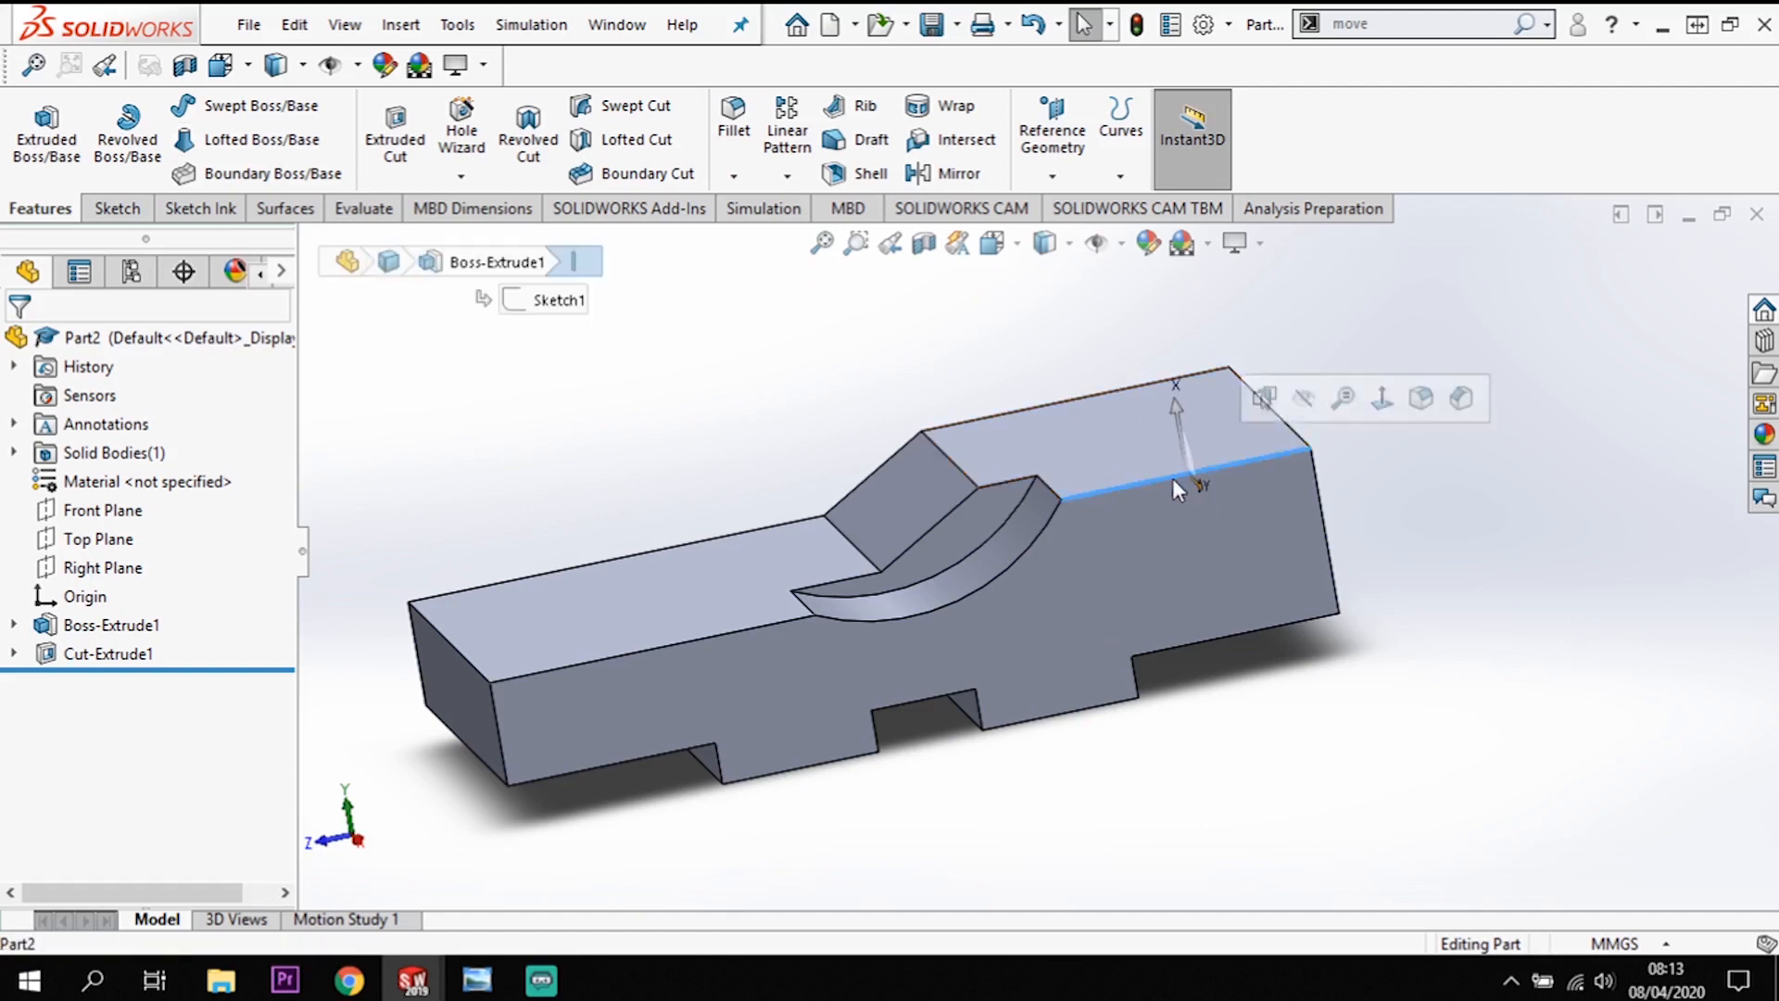
click(356, 213)
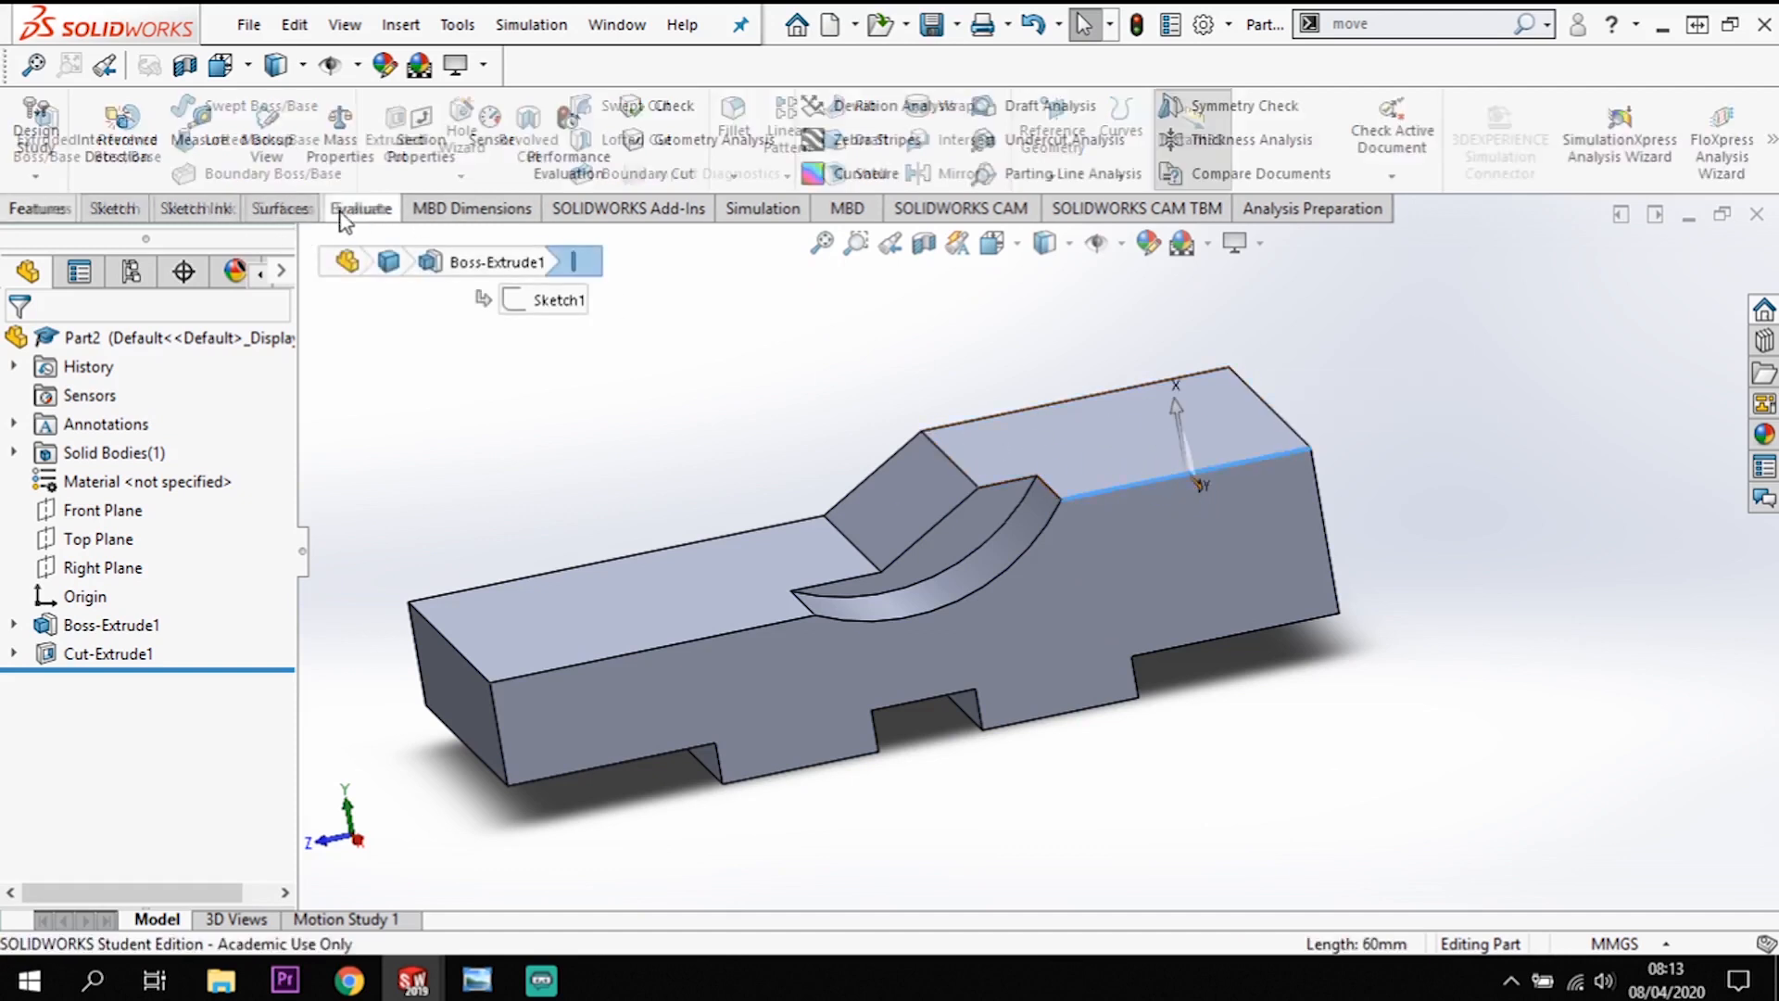
click(200, 130)
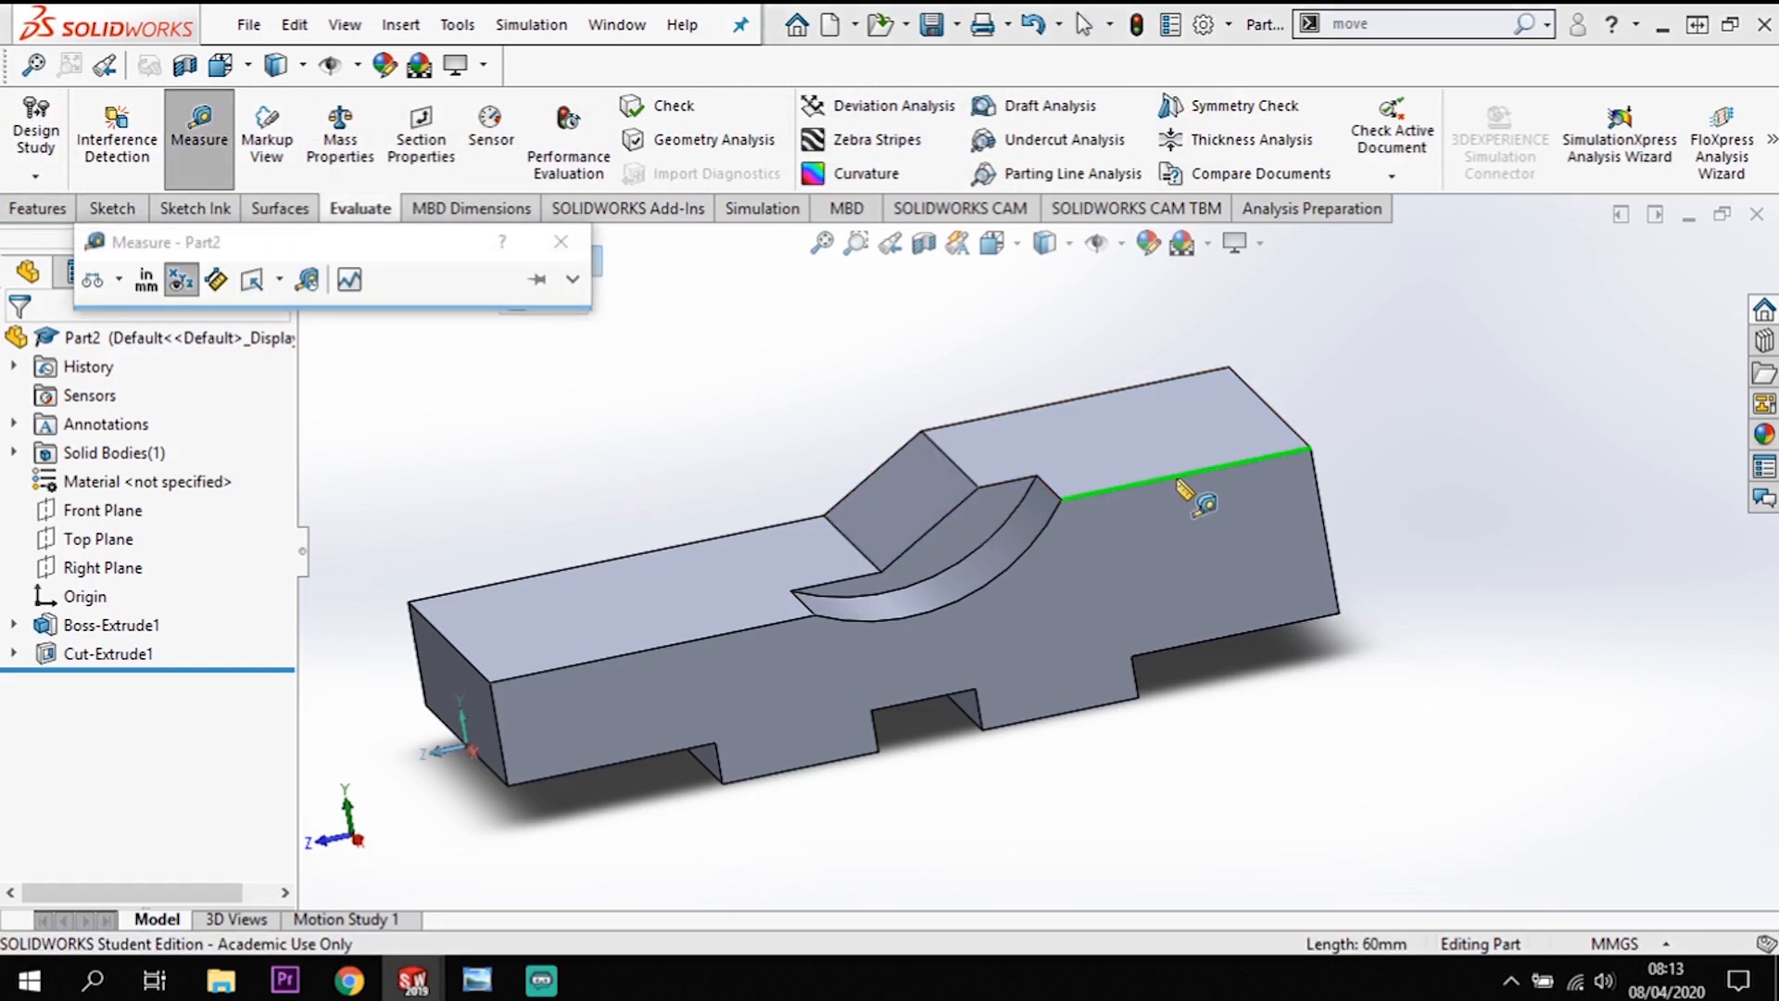
click(1176, 477)
click(551, 244)
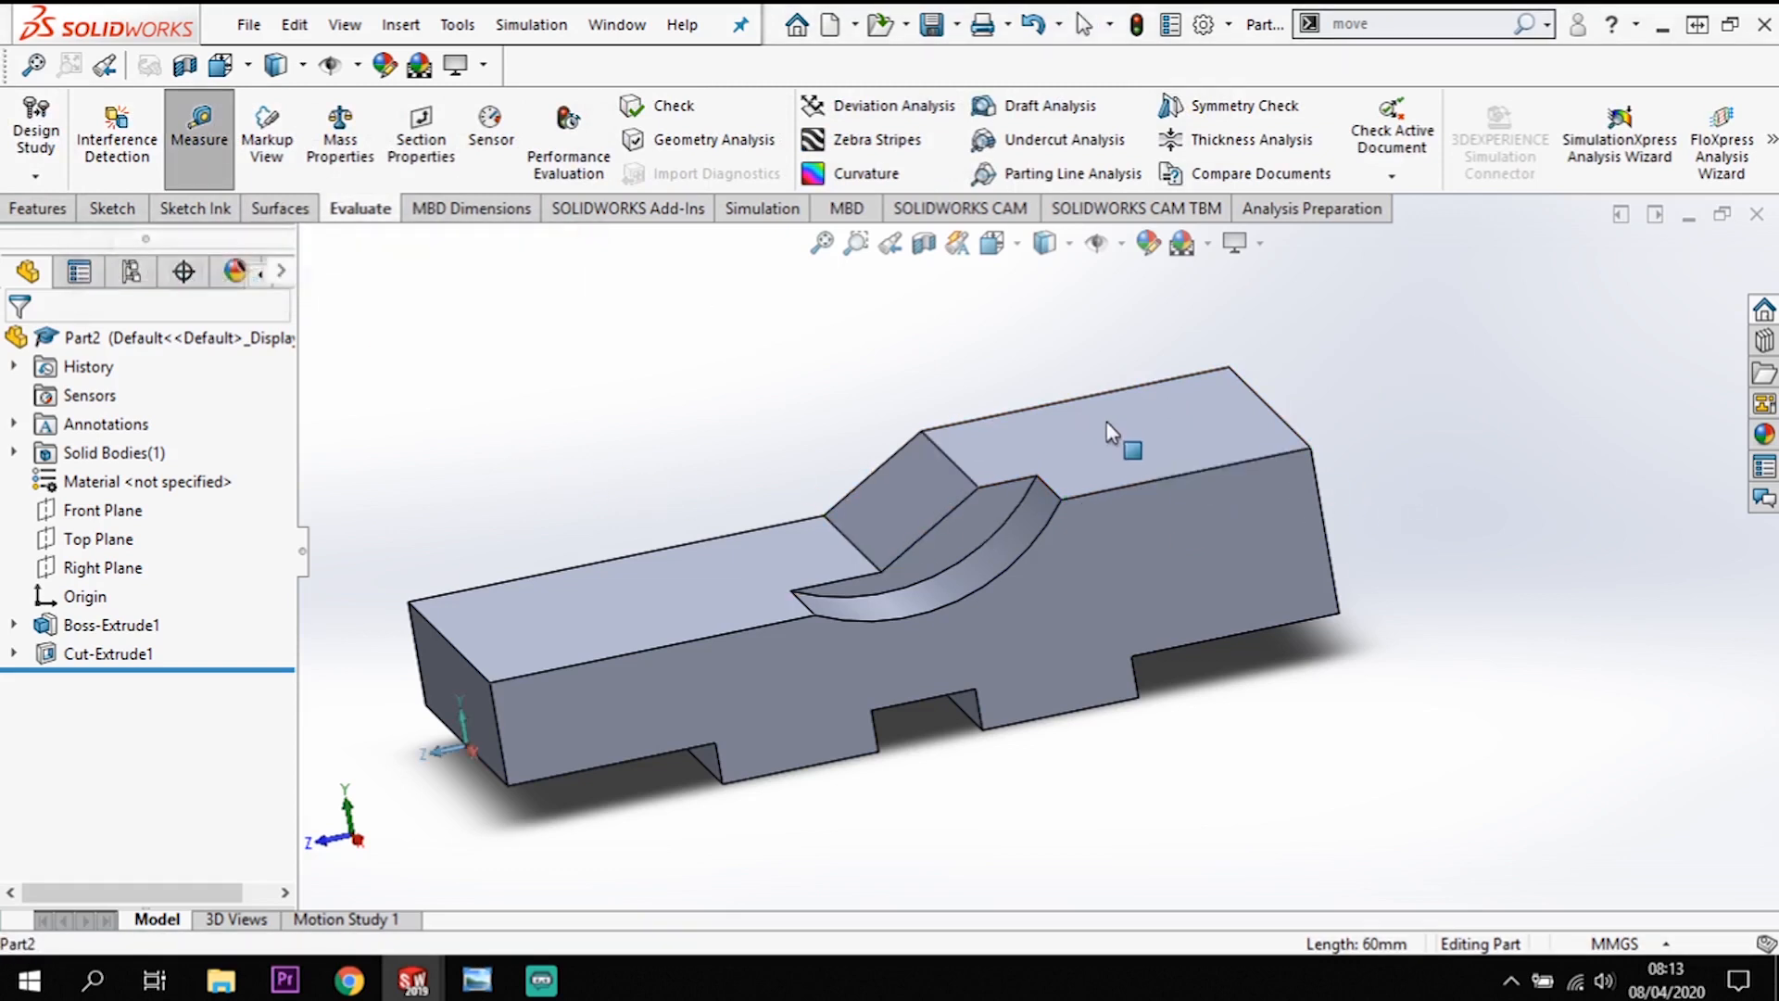
click(200, 130)
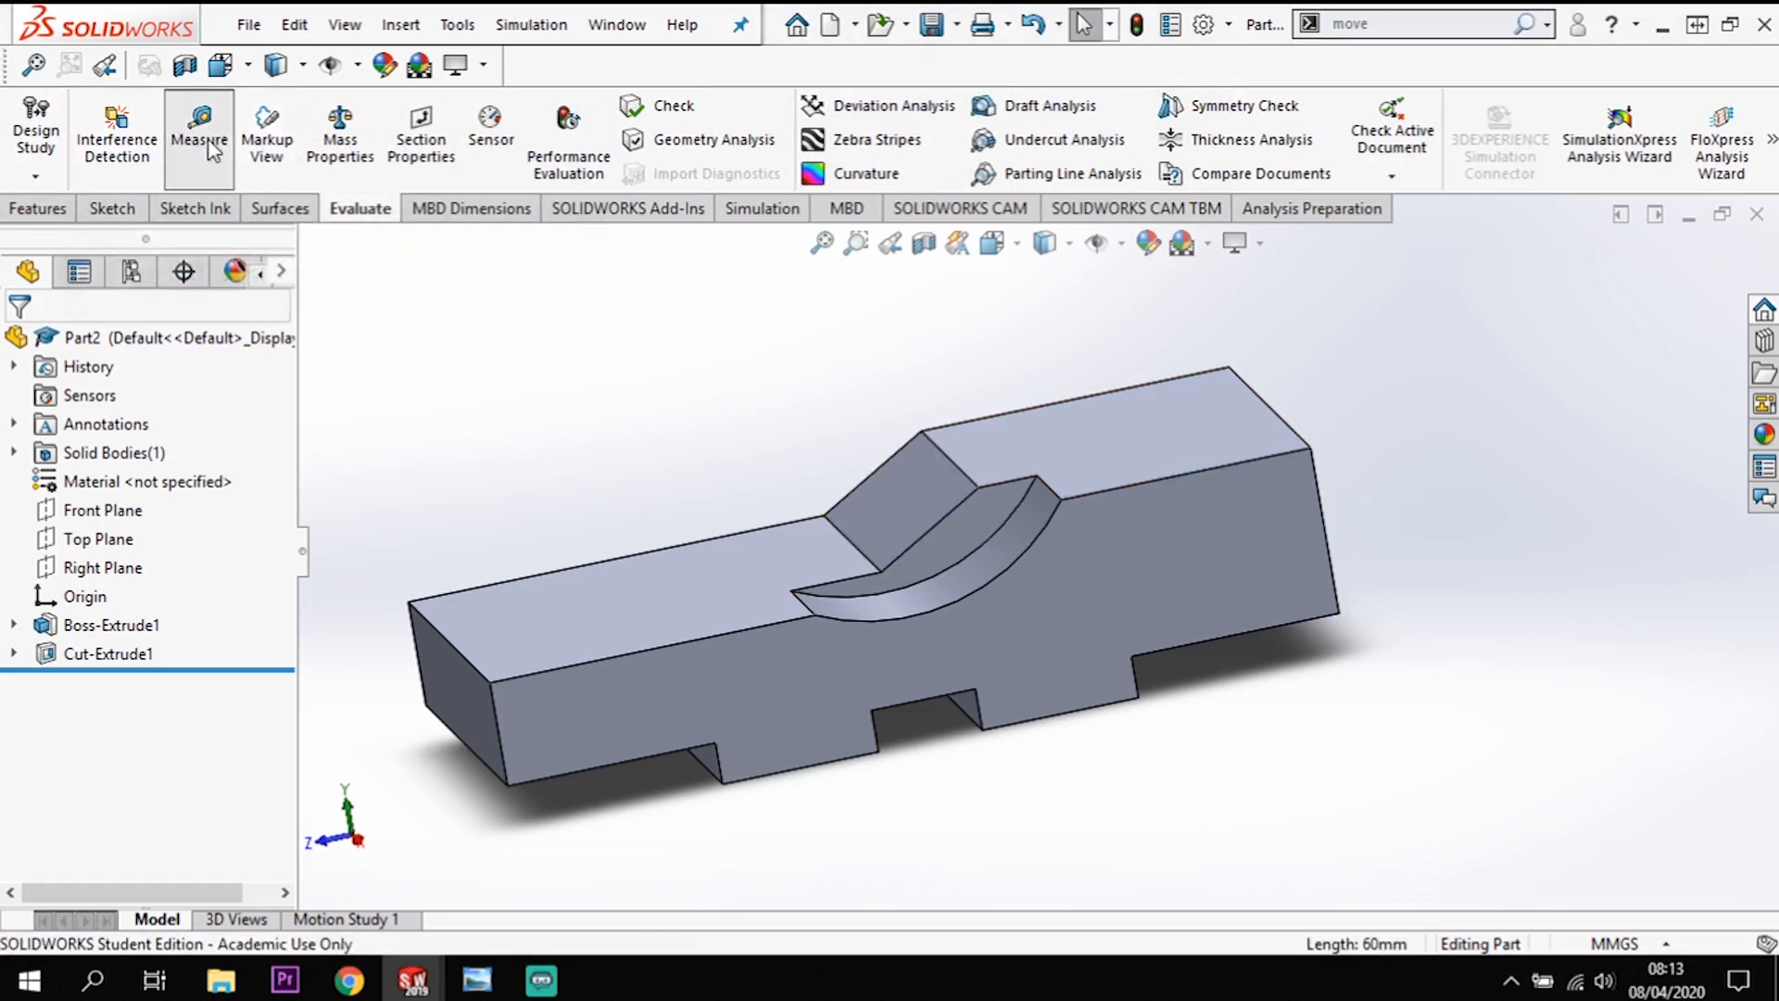
click(1160, 483)
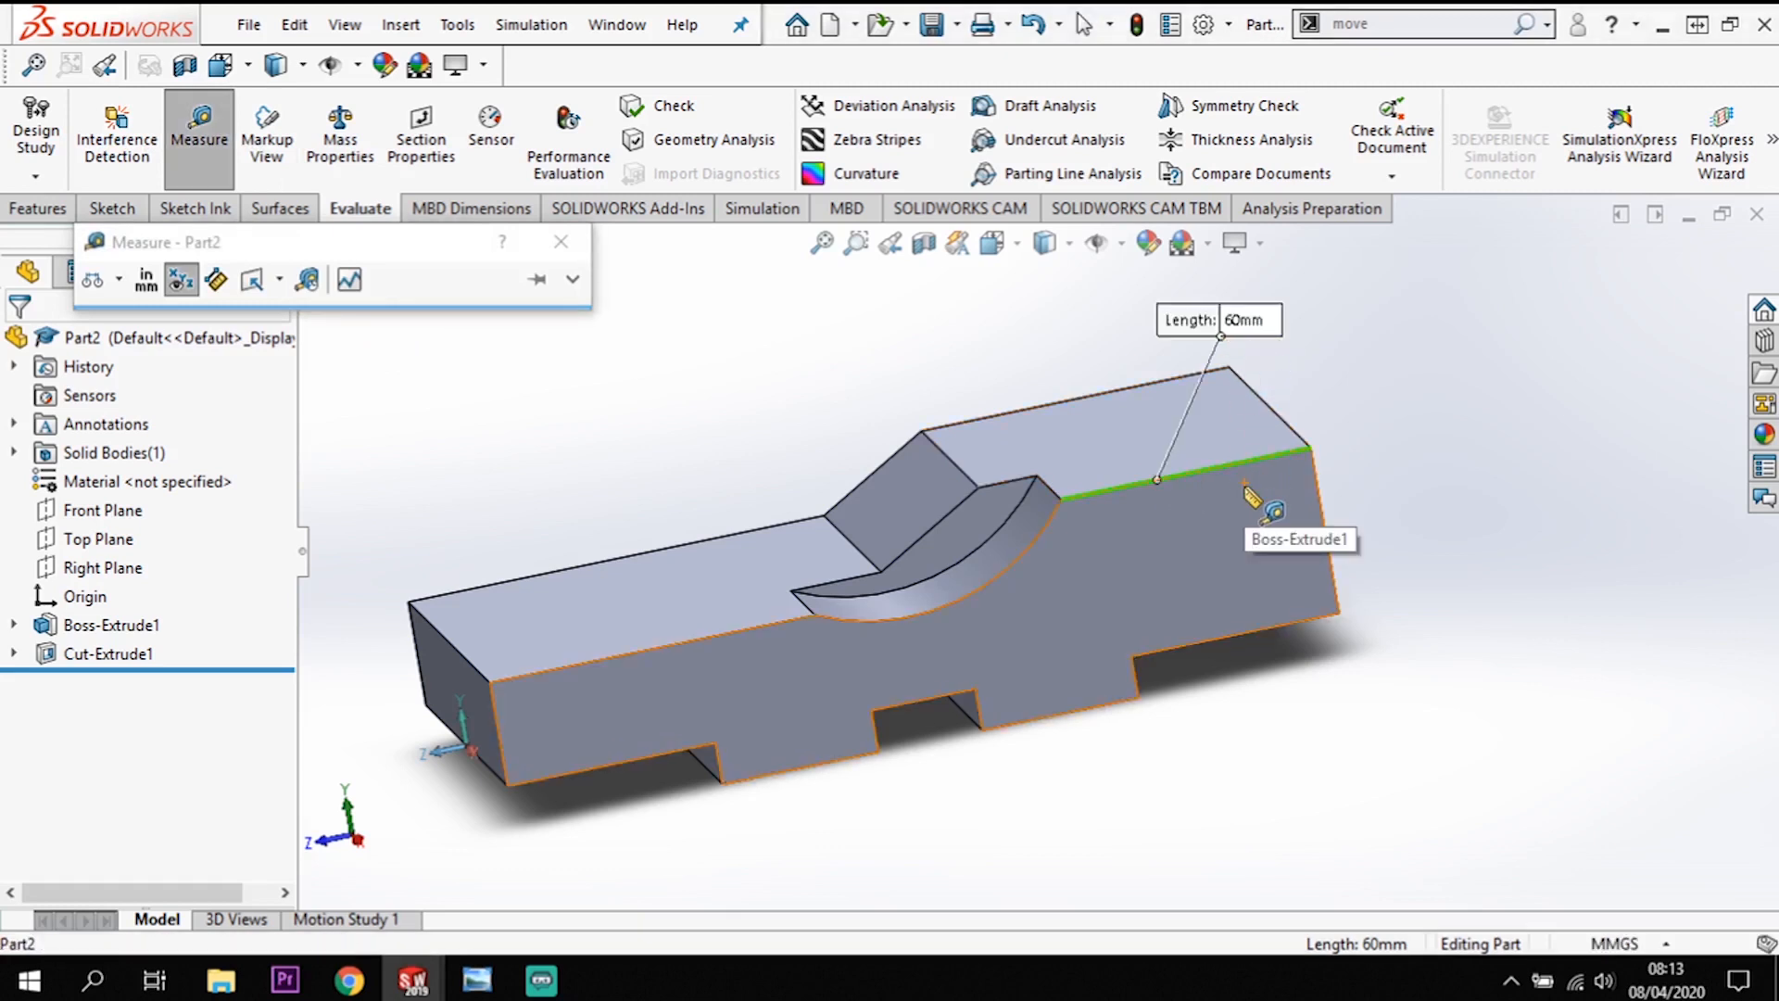
key(Escape)
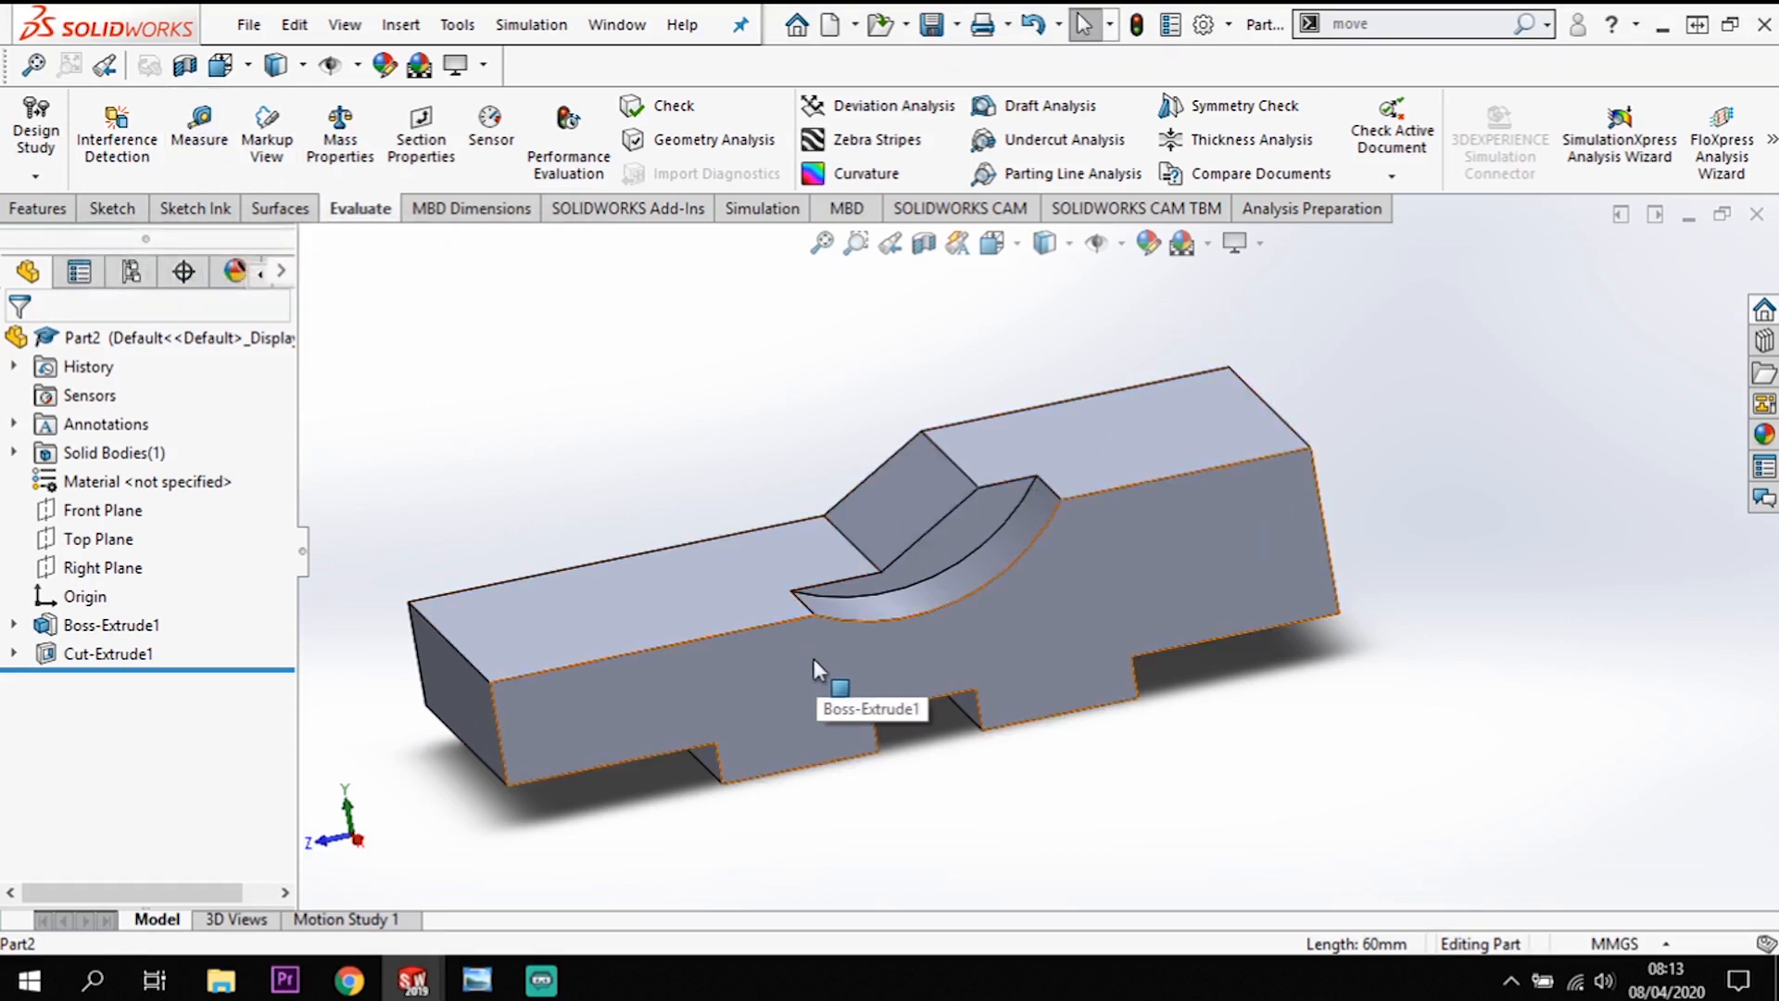
Step: Start a reference plane from the Top Plane and the lower step's top side edge next to the circular cut
middle_drag(1211, 769, 1242, 799)
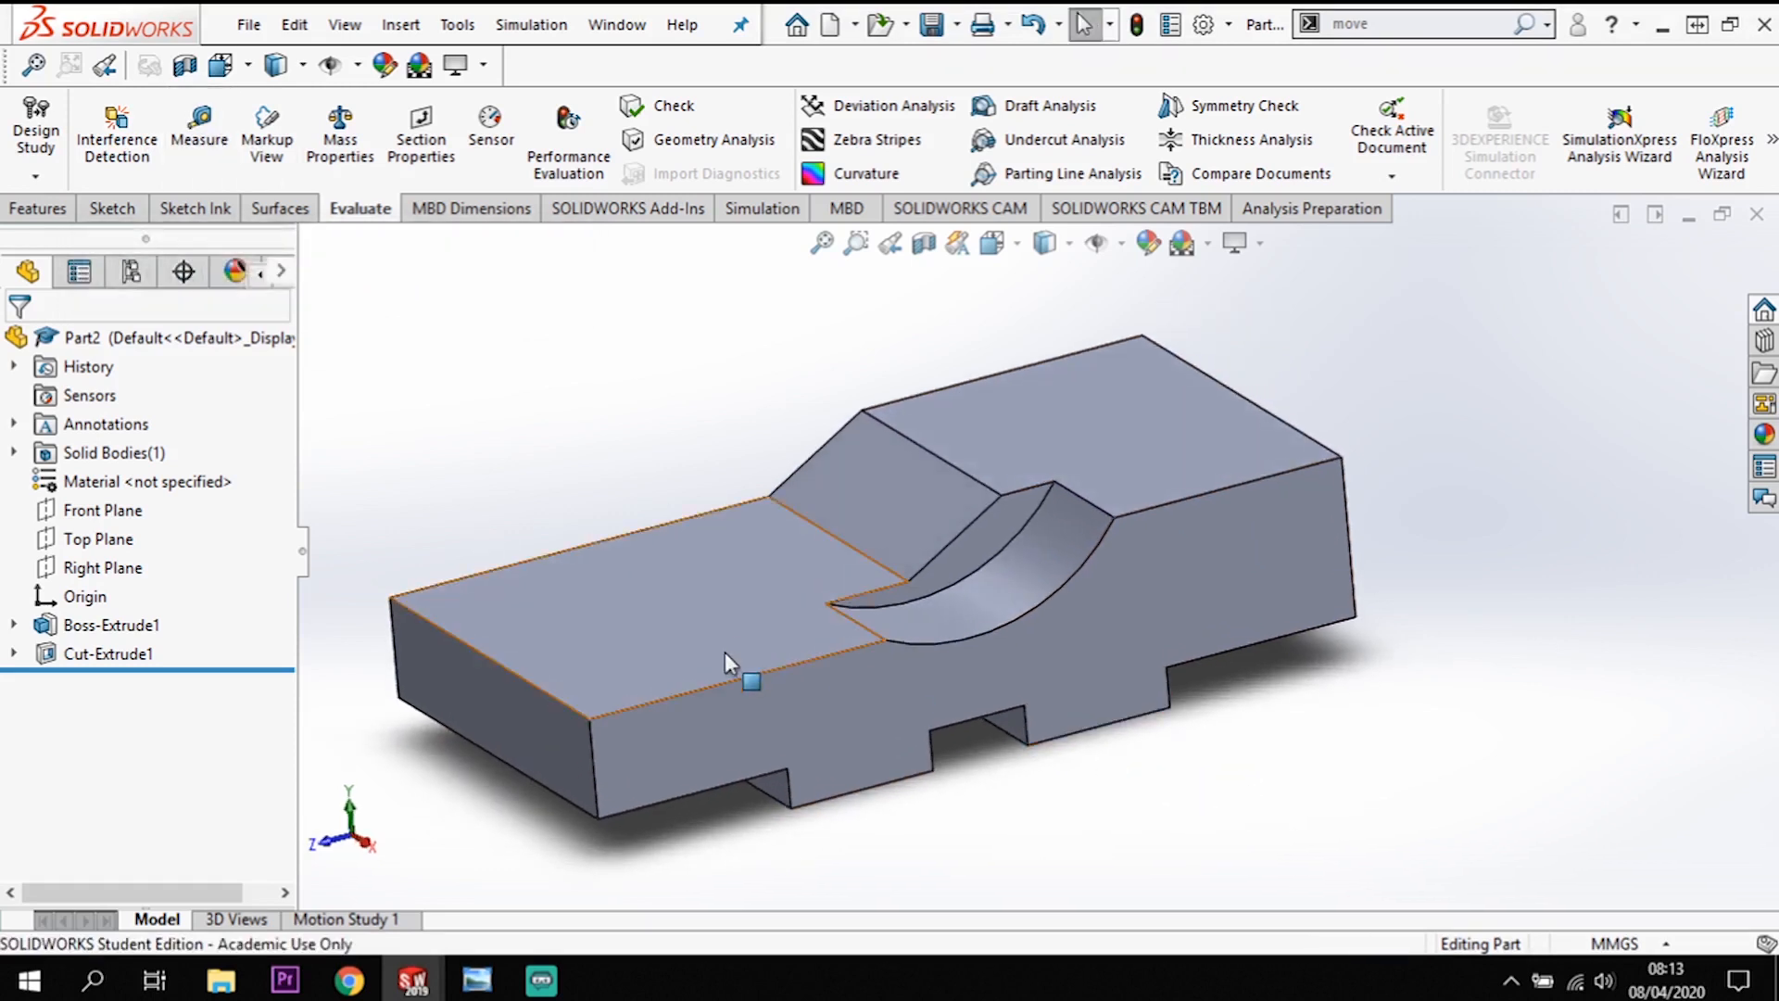
middle_drag(744, 673, 741, 712)
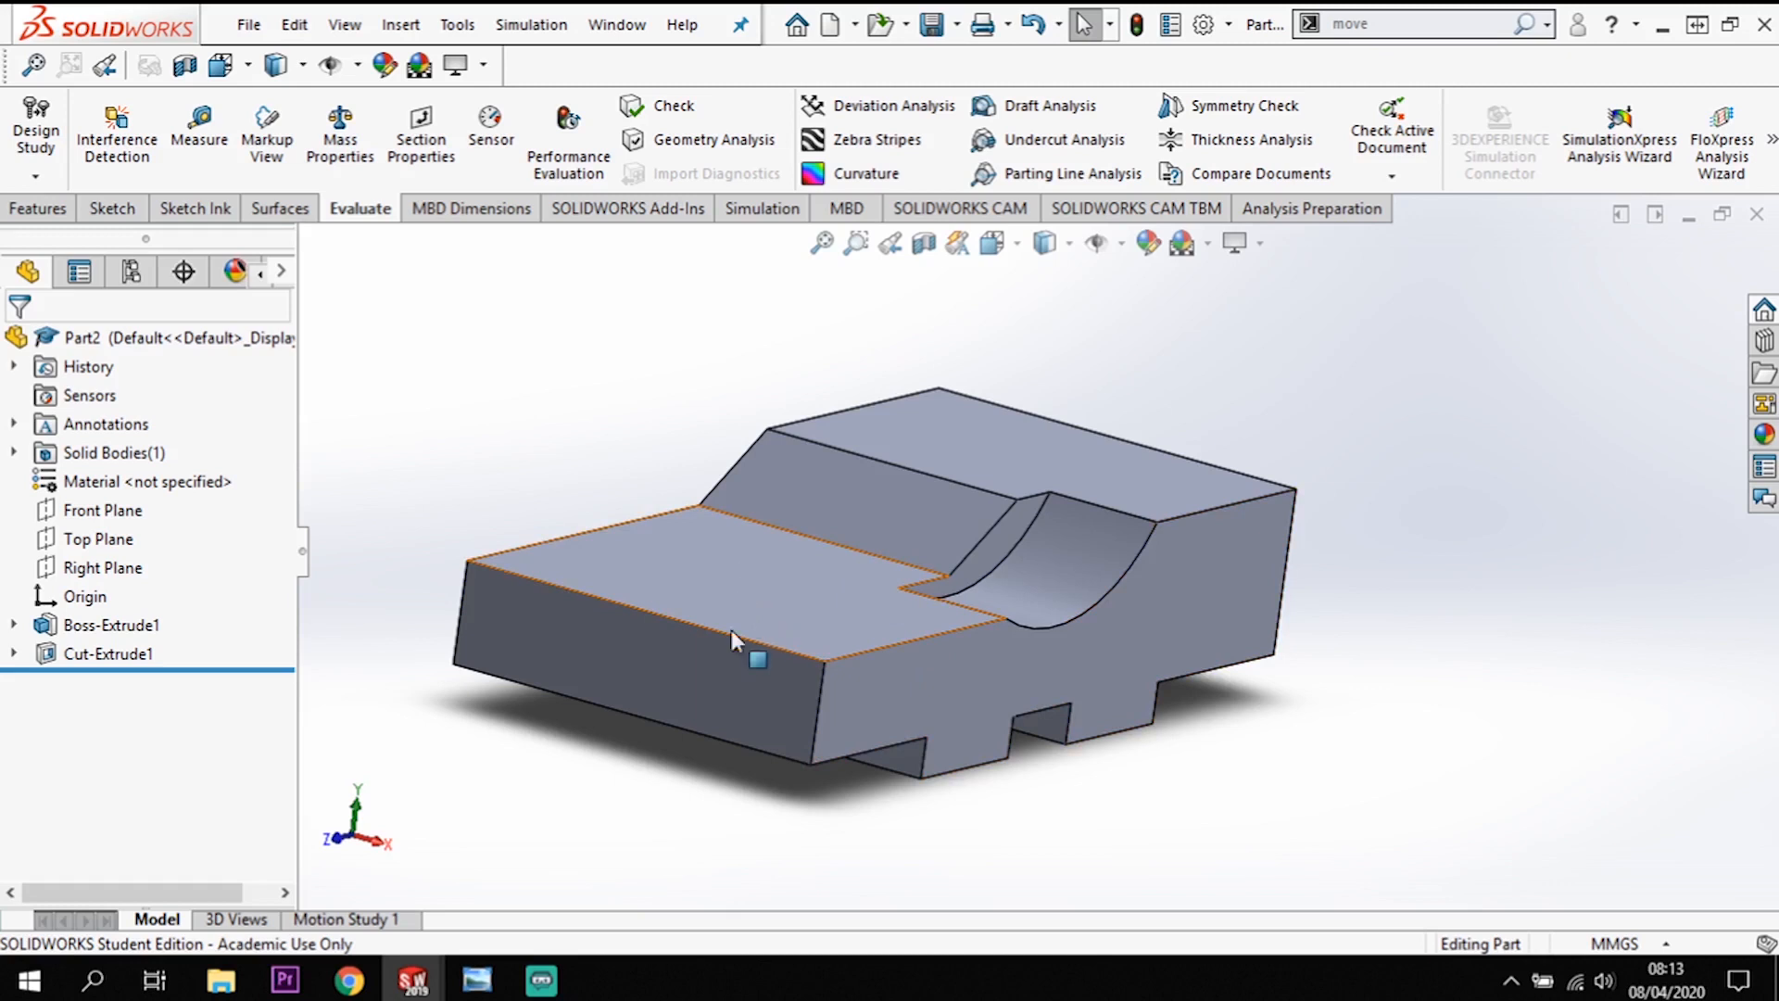
middle_drag(723, 619, 722, 626)
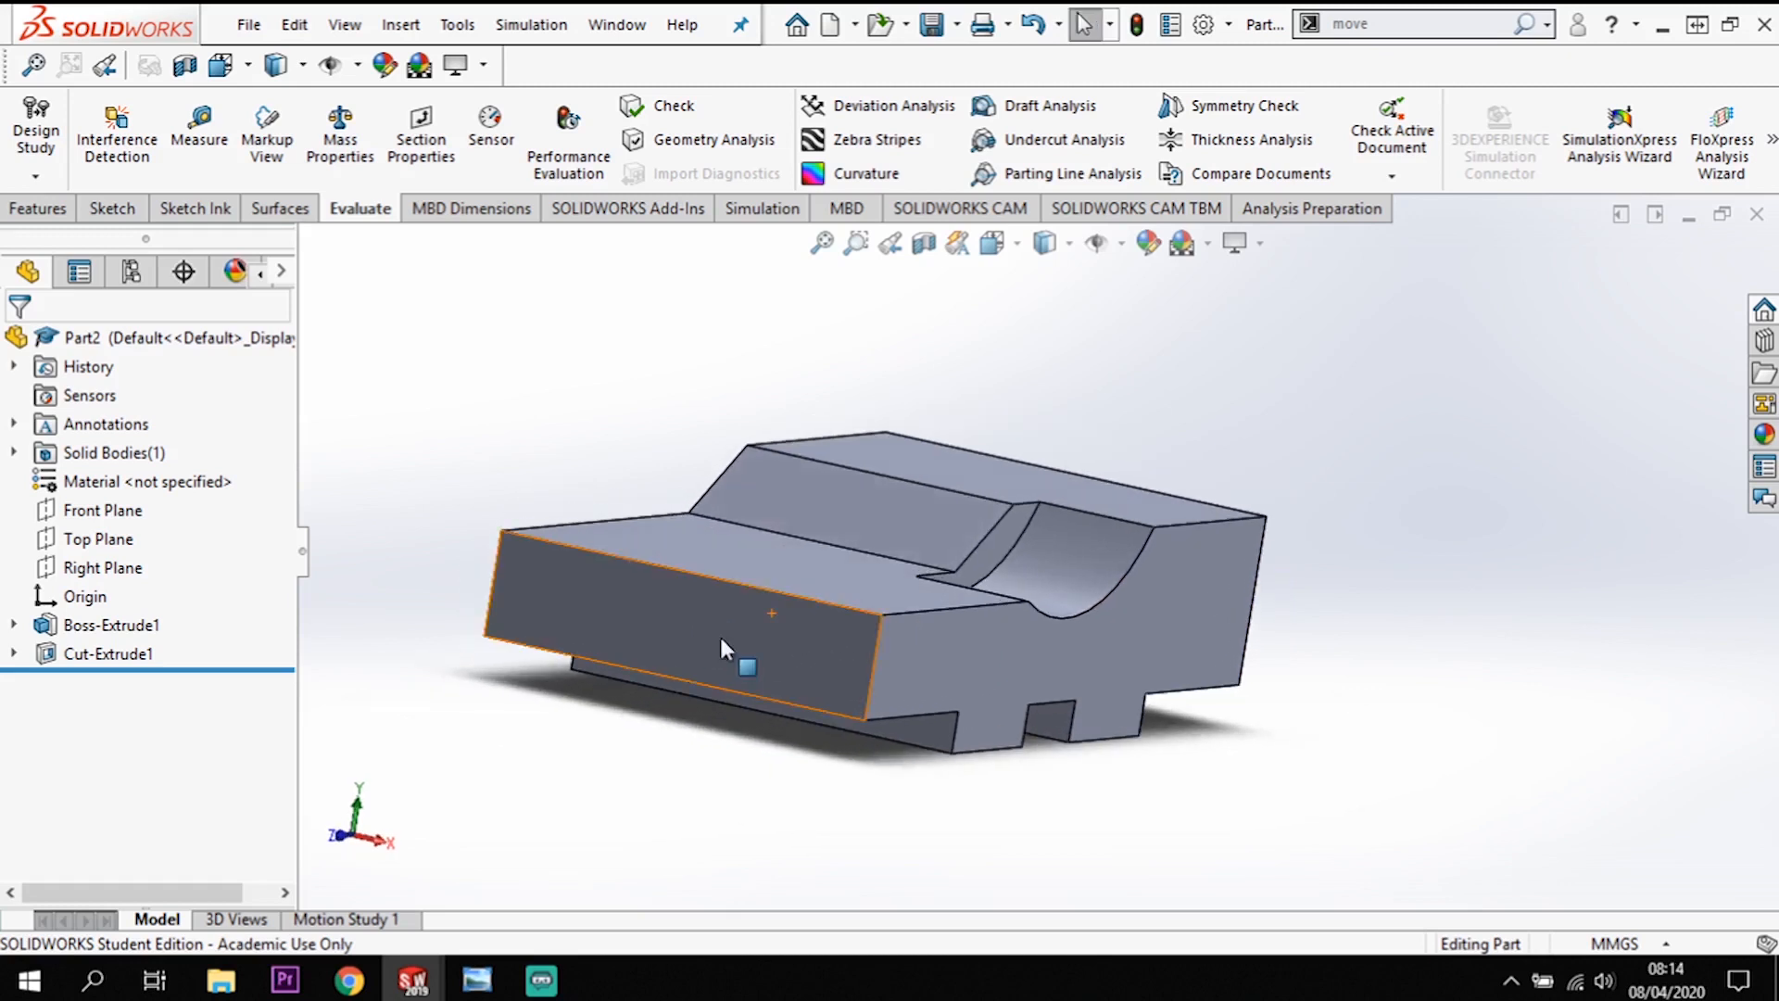
key(Escape)
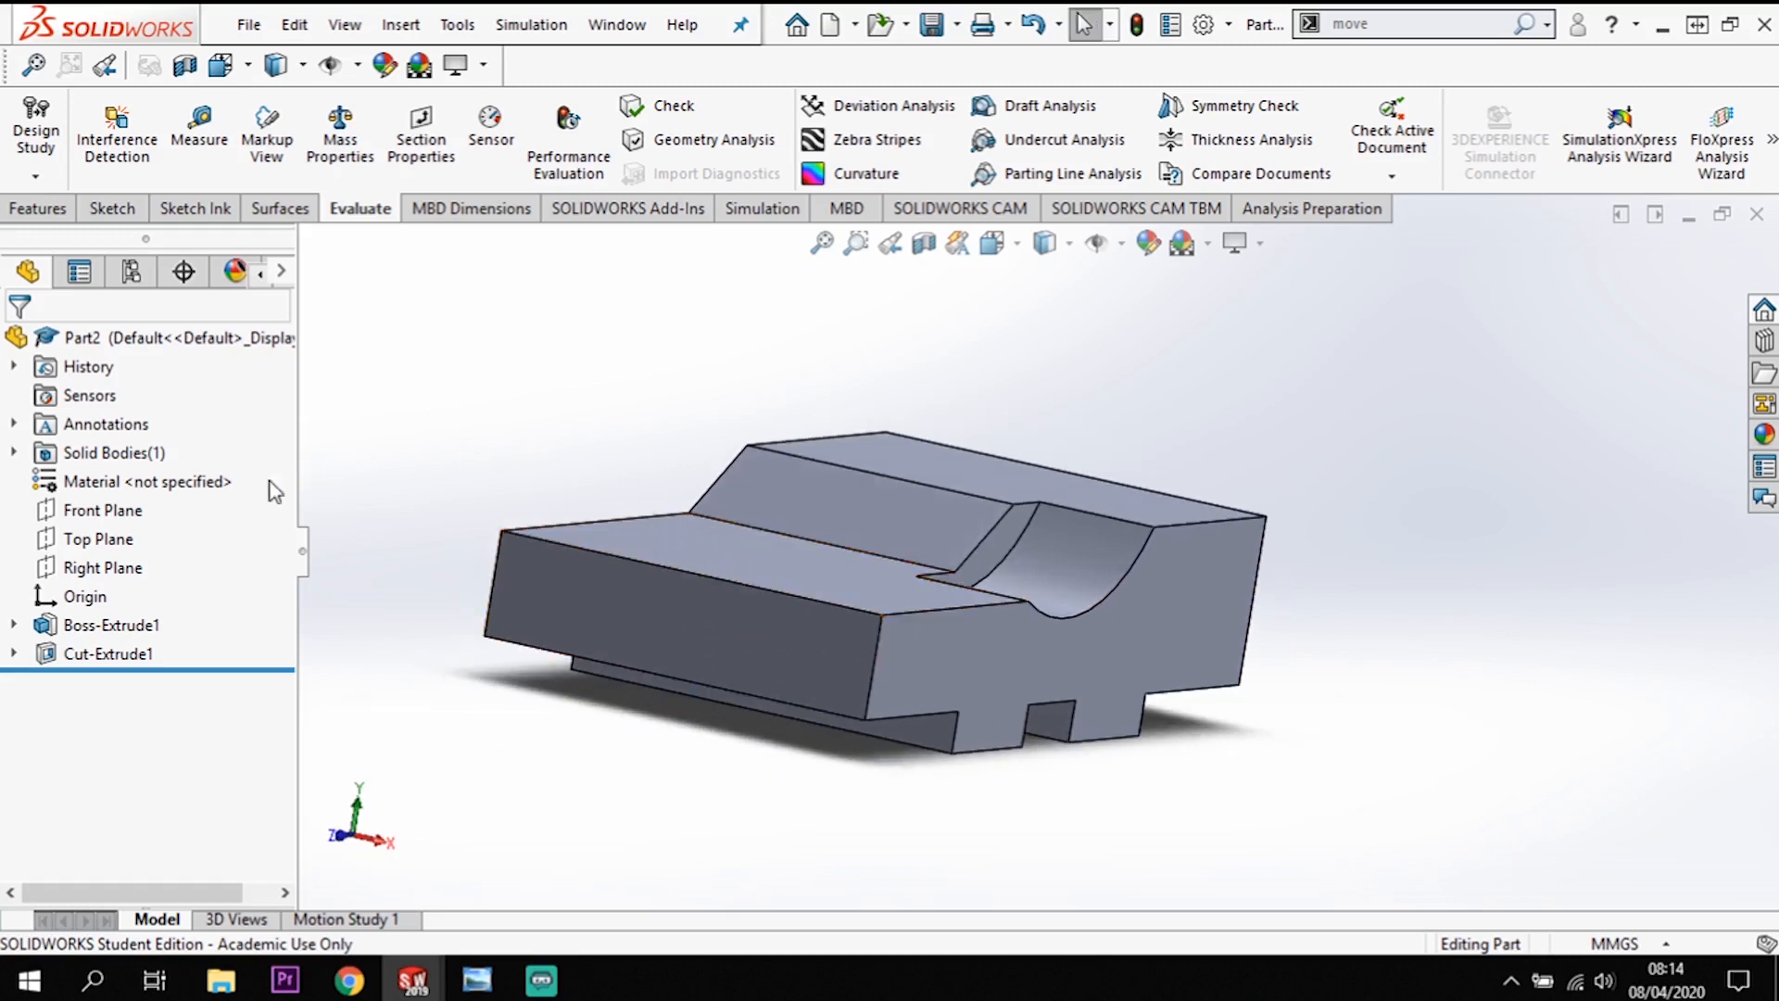
click(78, 545)
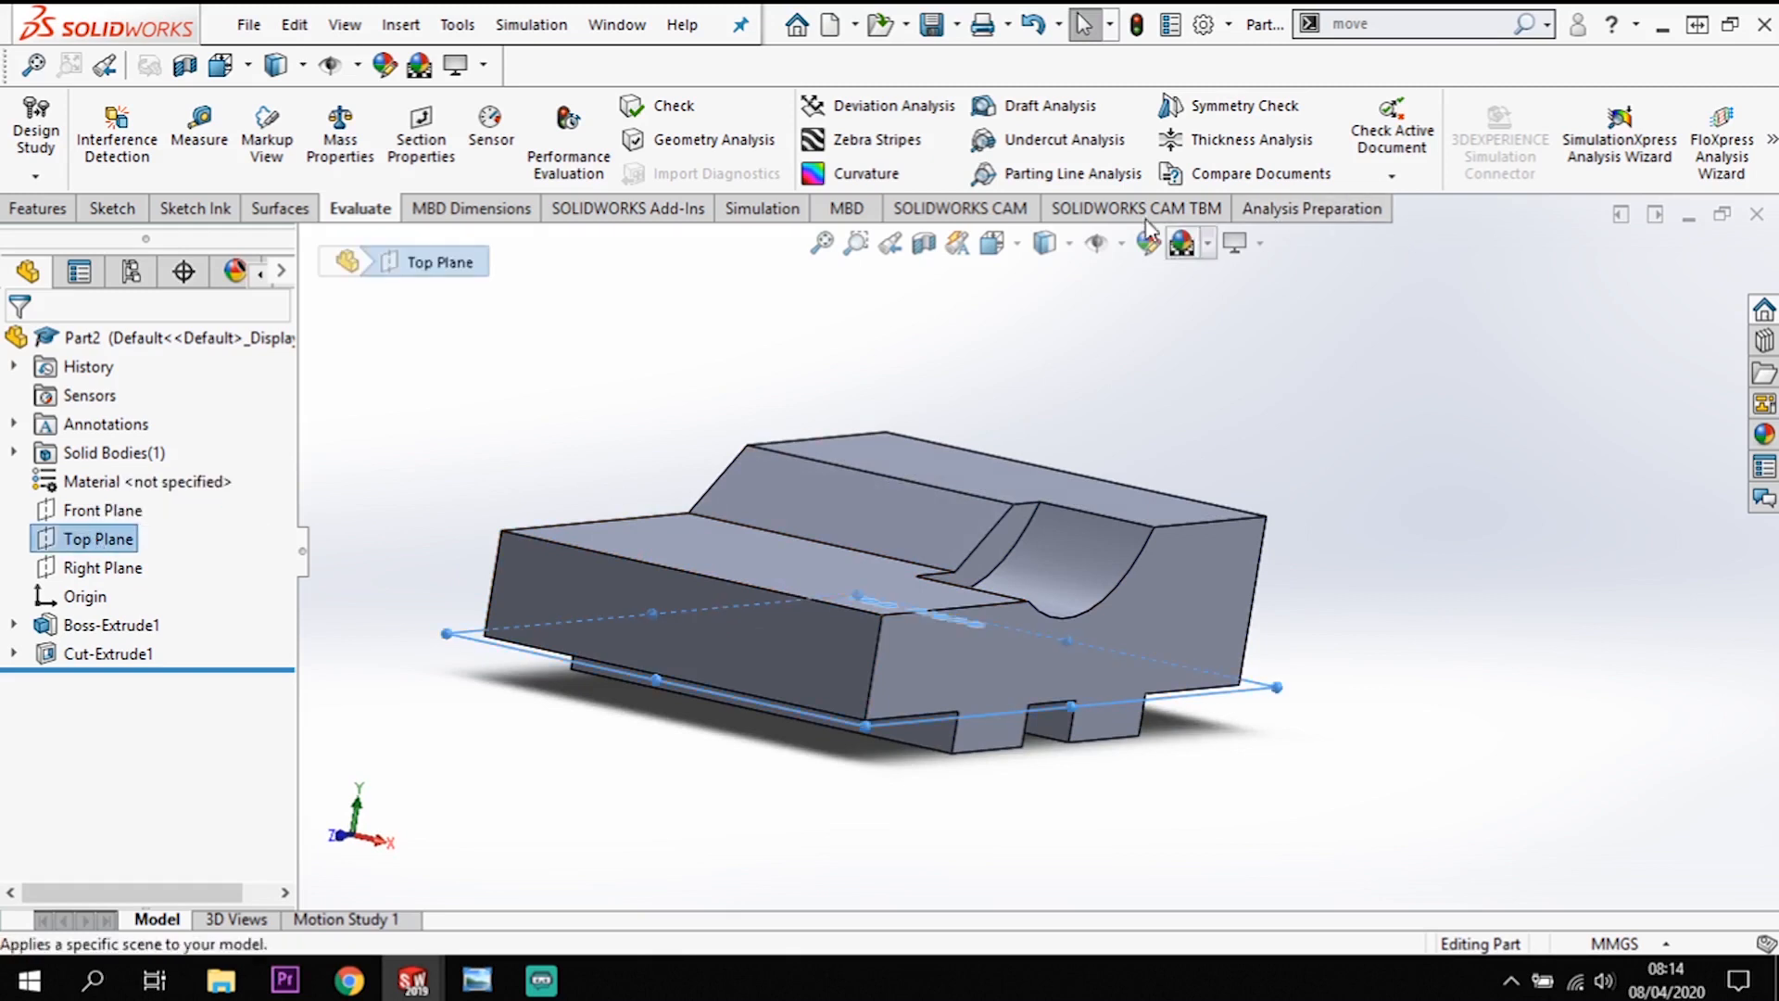
click(39, 208)
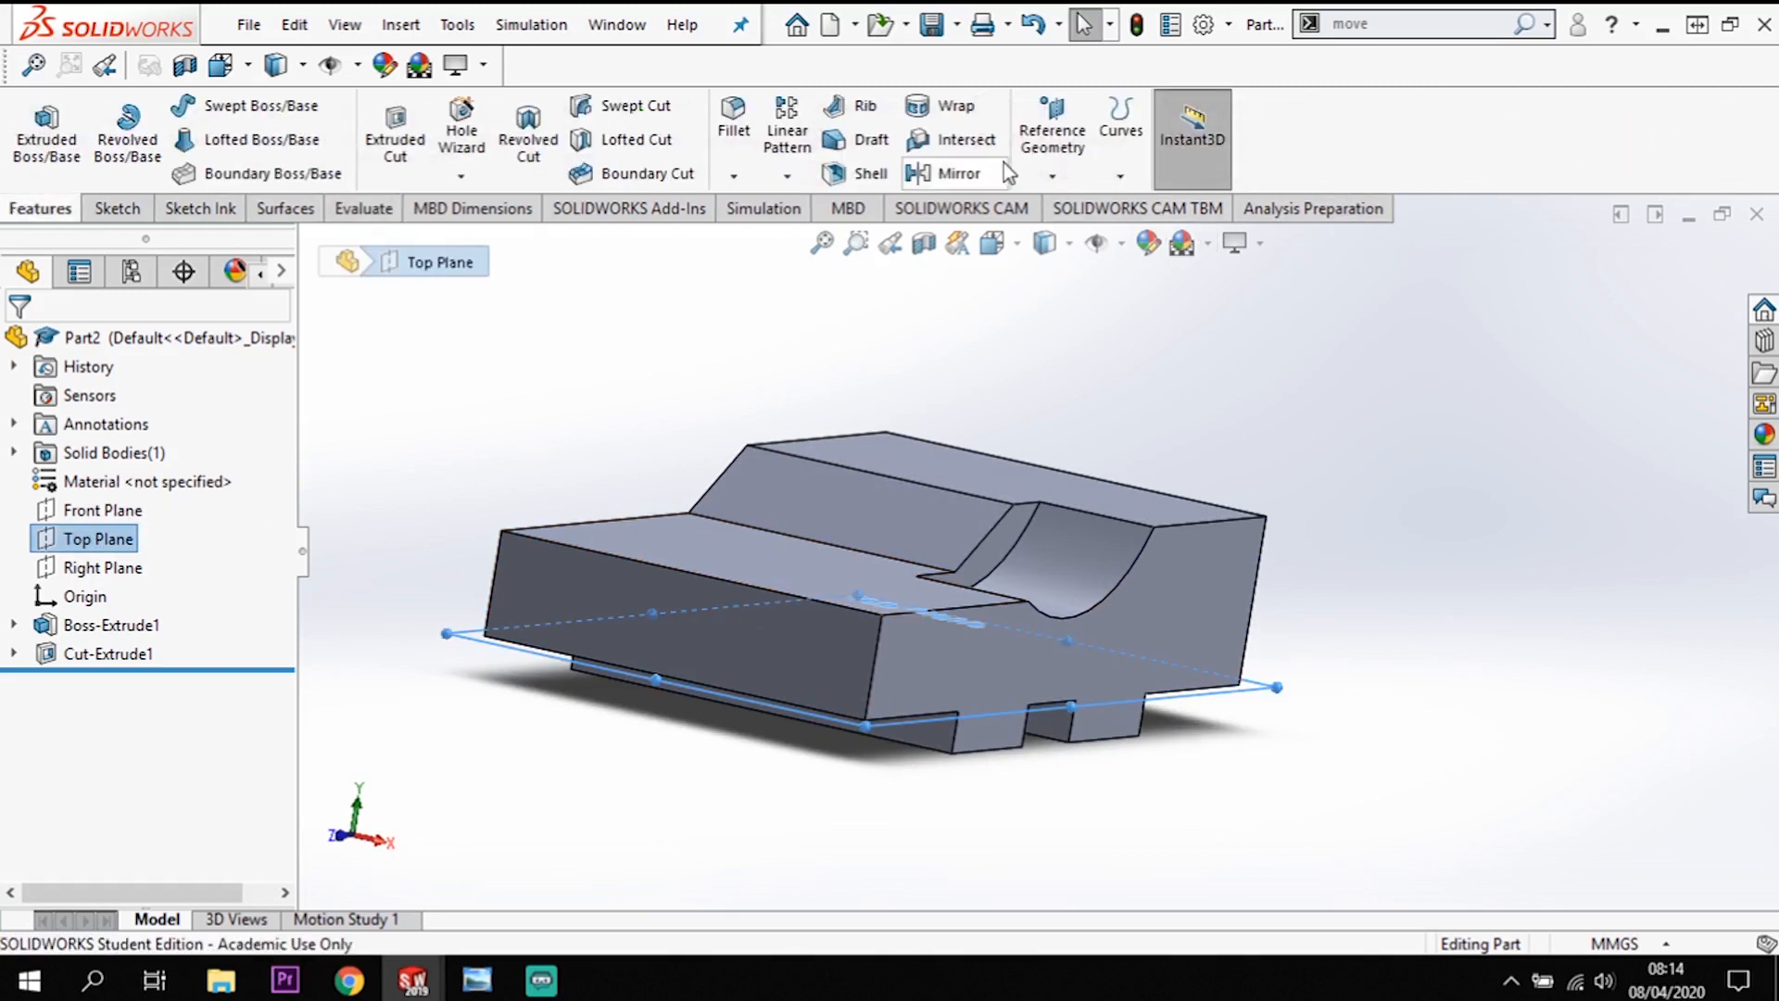
click(1052, 134)
click(1073, 207)
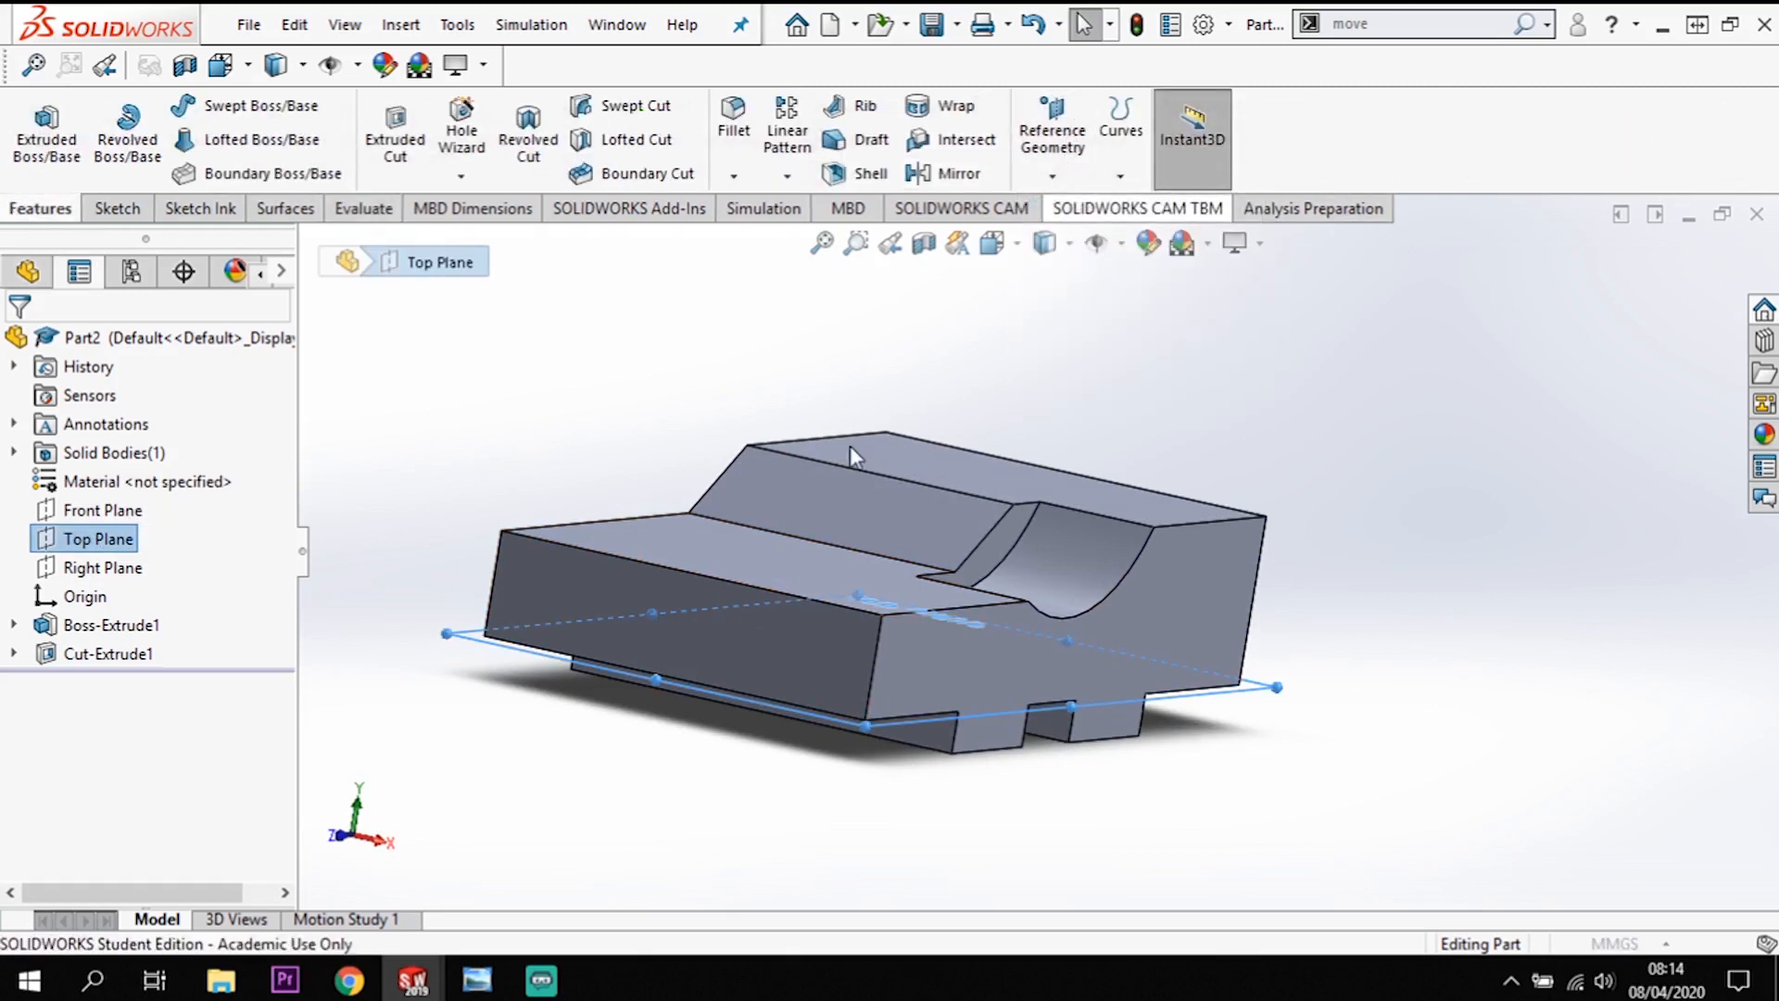
click(981, 602)
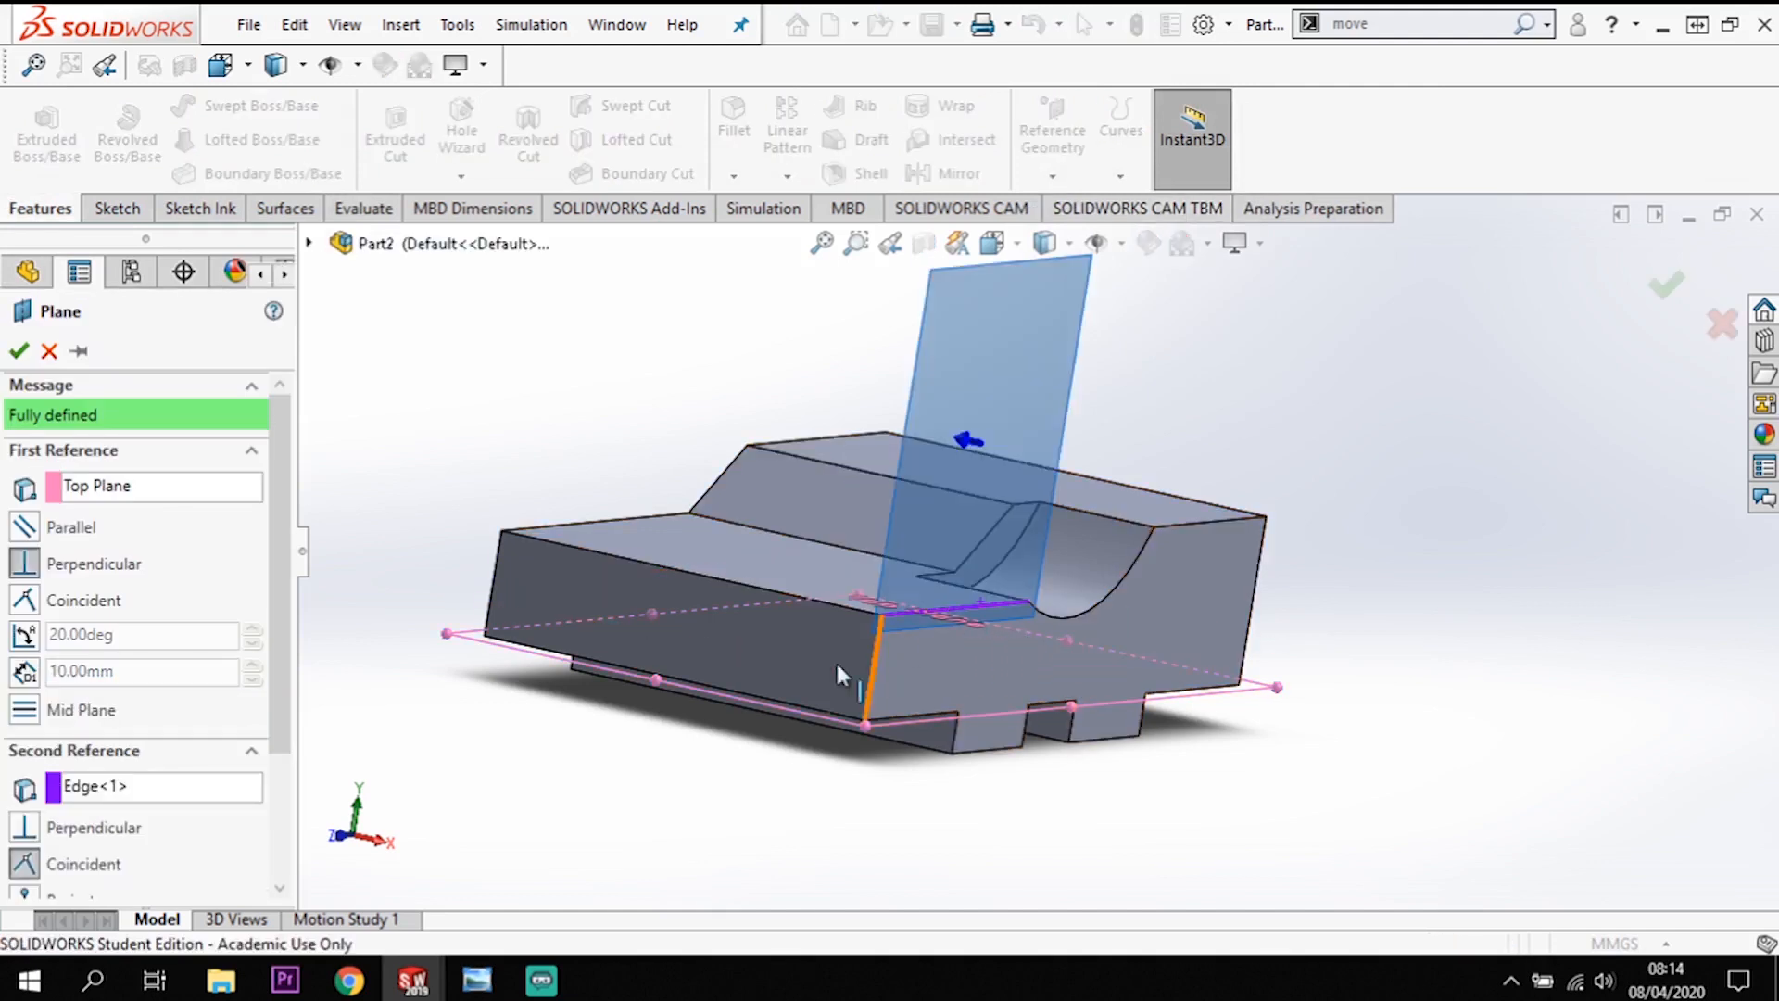
Step: Set the reference plane at 20 degrees to the Top Plane with its offset flipped, and create it
middle_drag(786, 666, 660, 715)
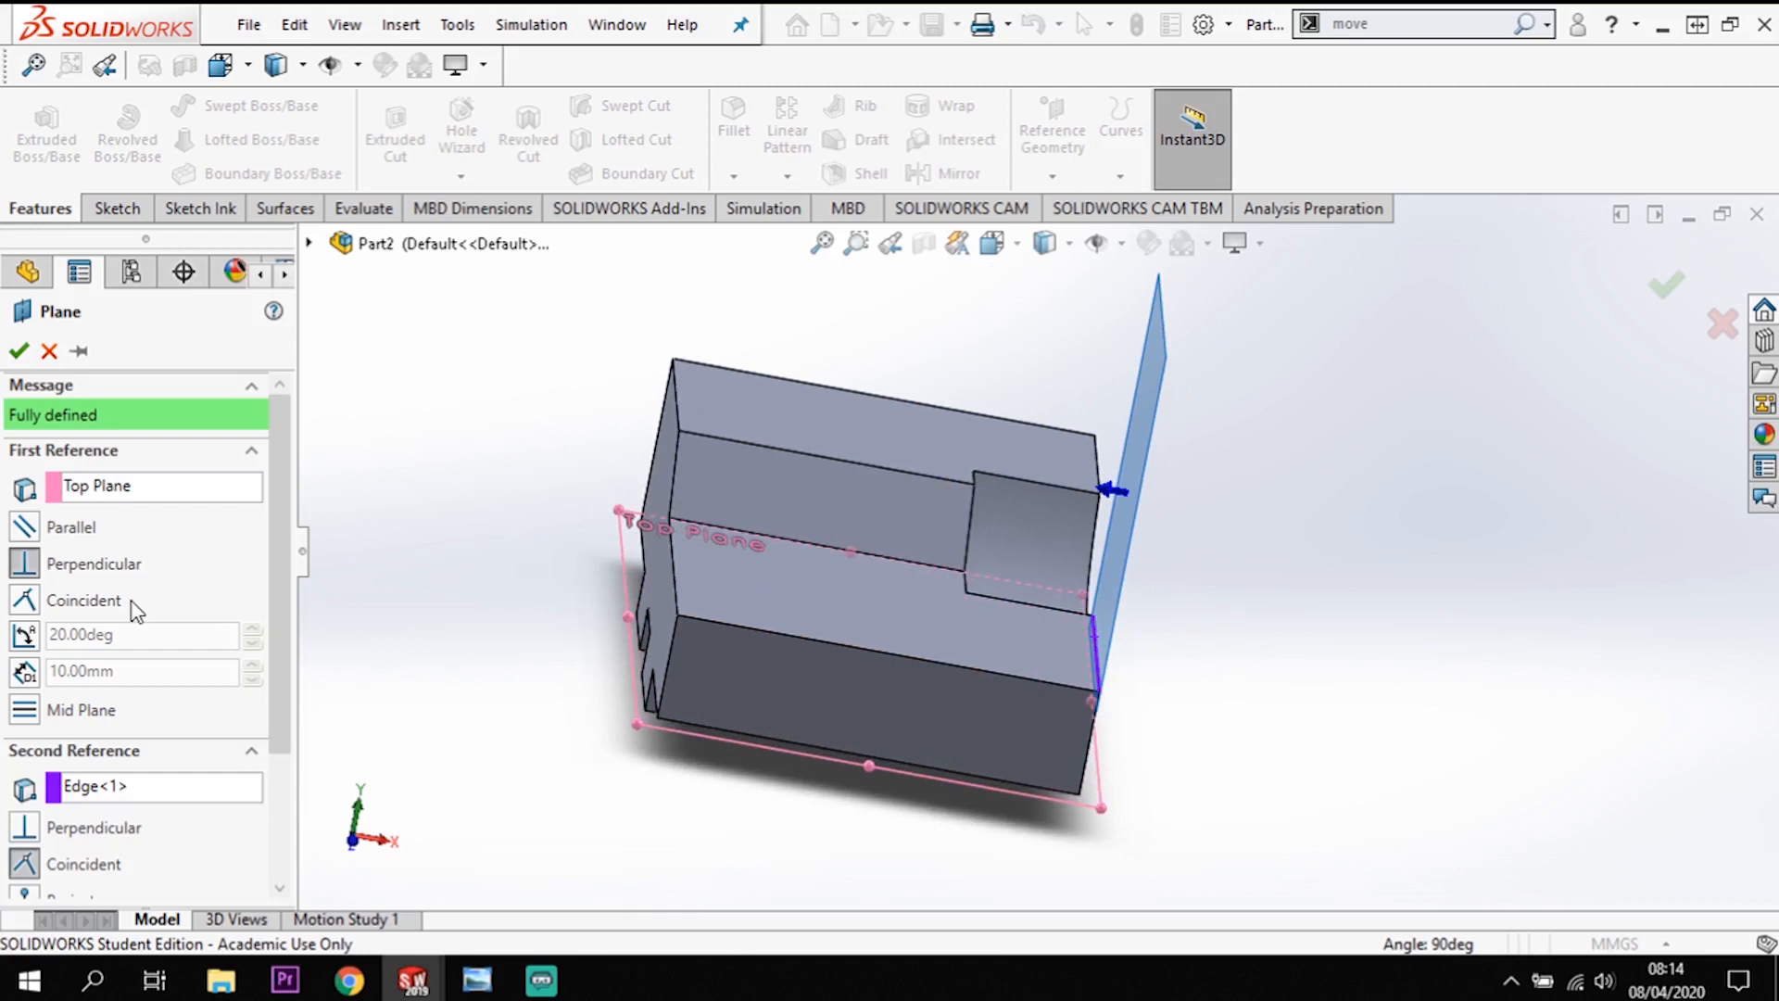
click(24, 635)
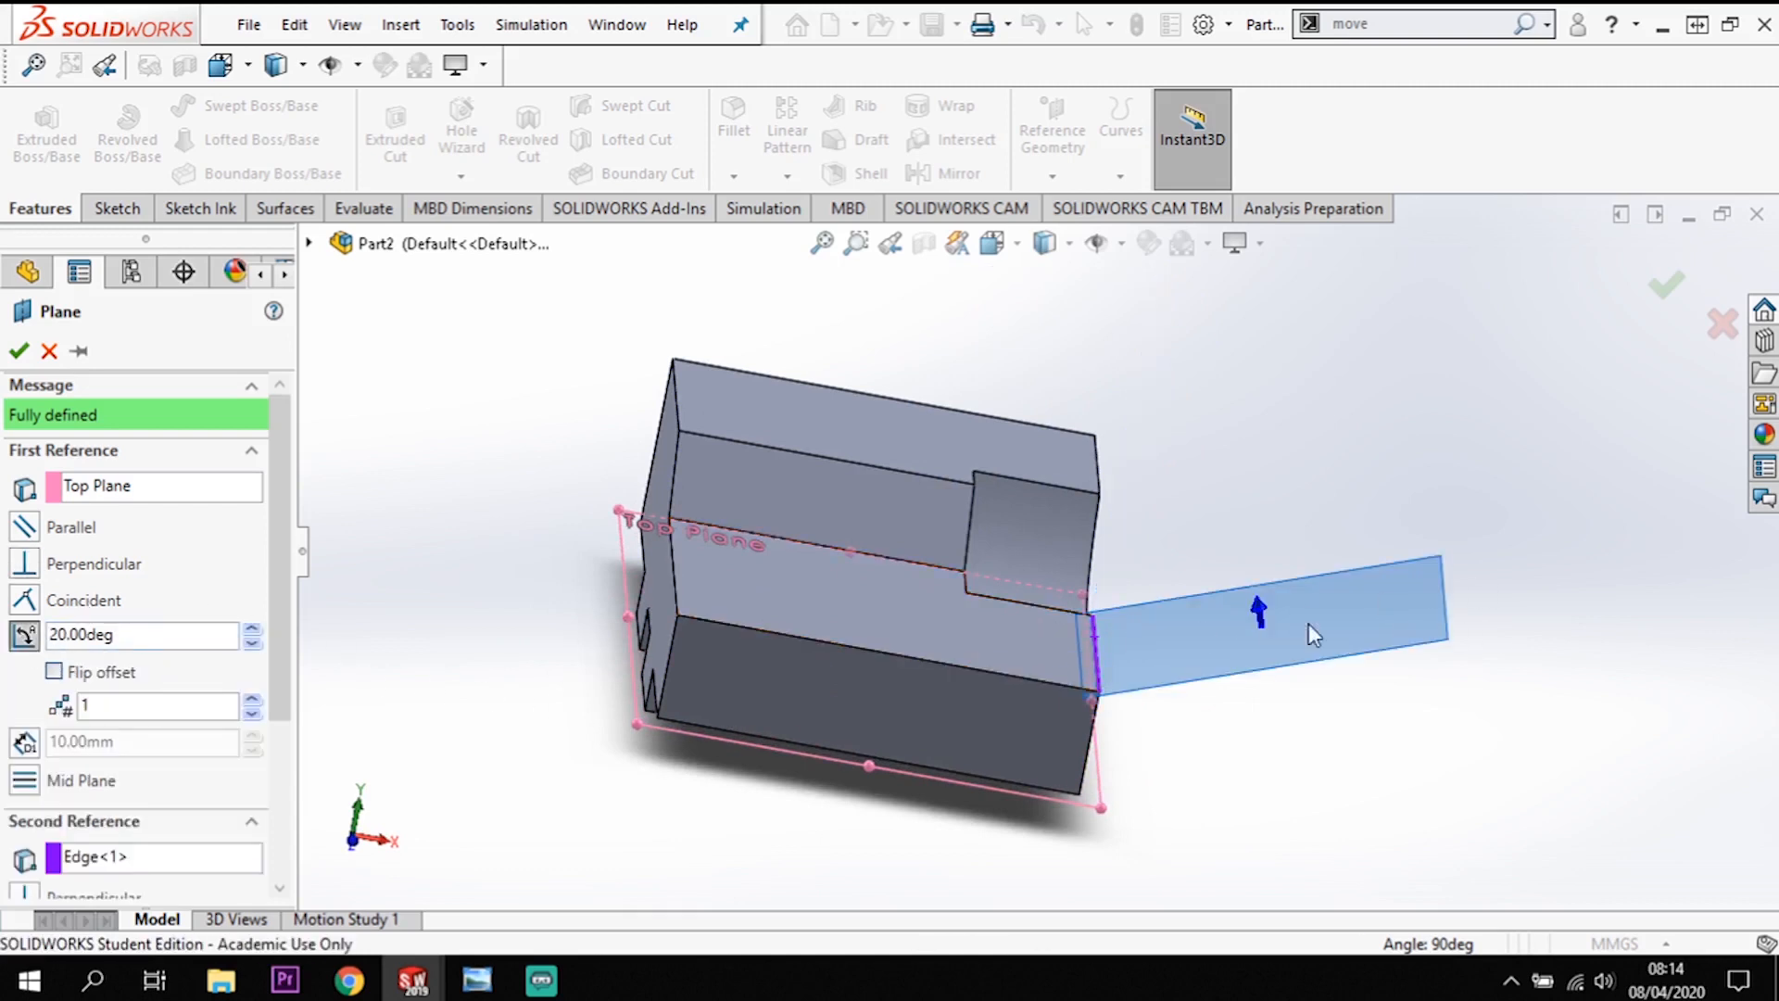
click(54, 672)
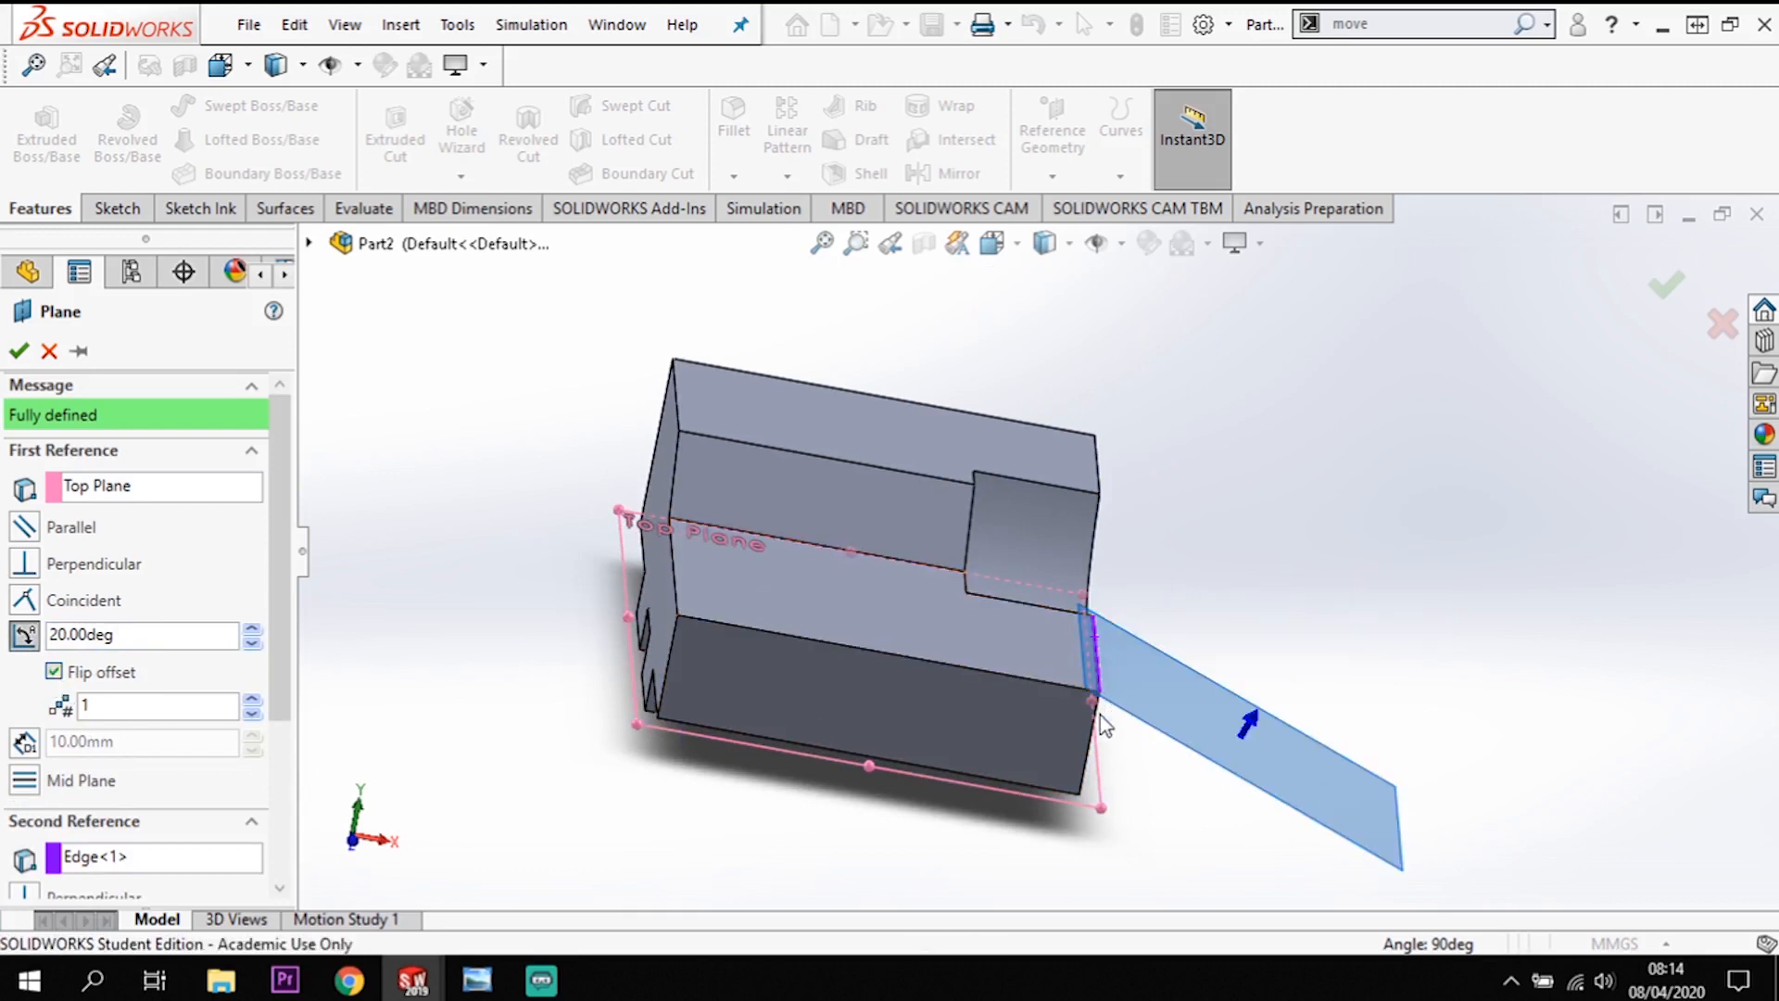
click(19, 357)
Step: Start a sketch on the 20-degree inclined reference plane, viewed normal to it
middle_drag(1316, 639, 1361, 634)
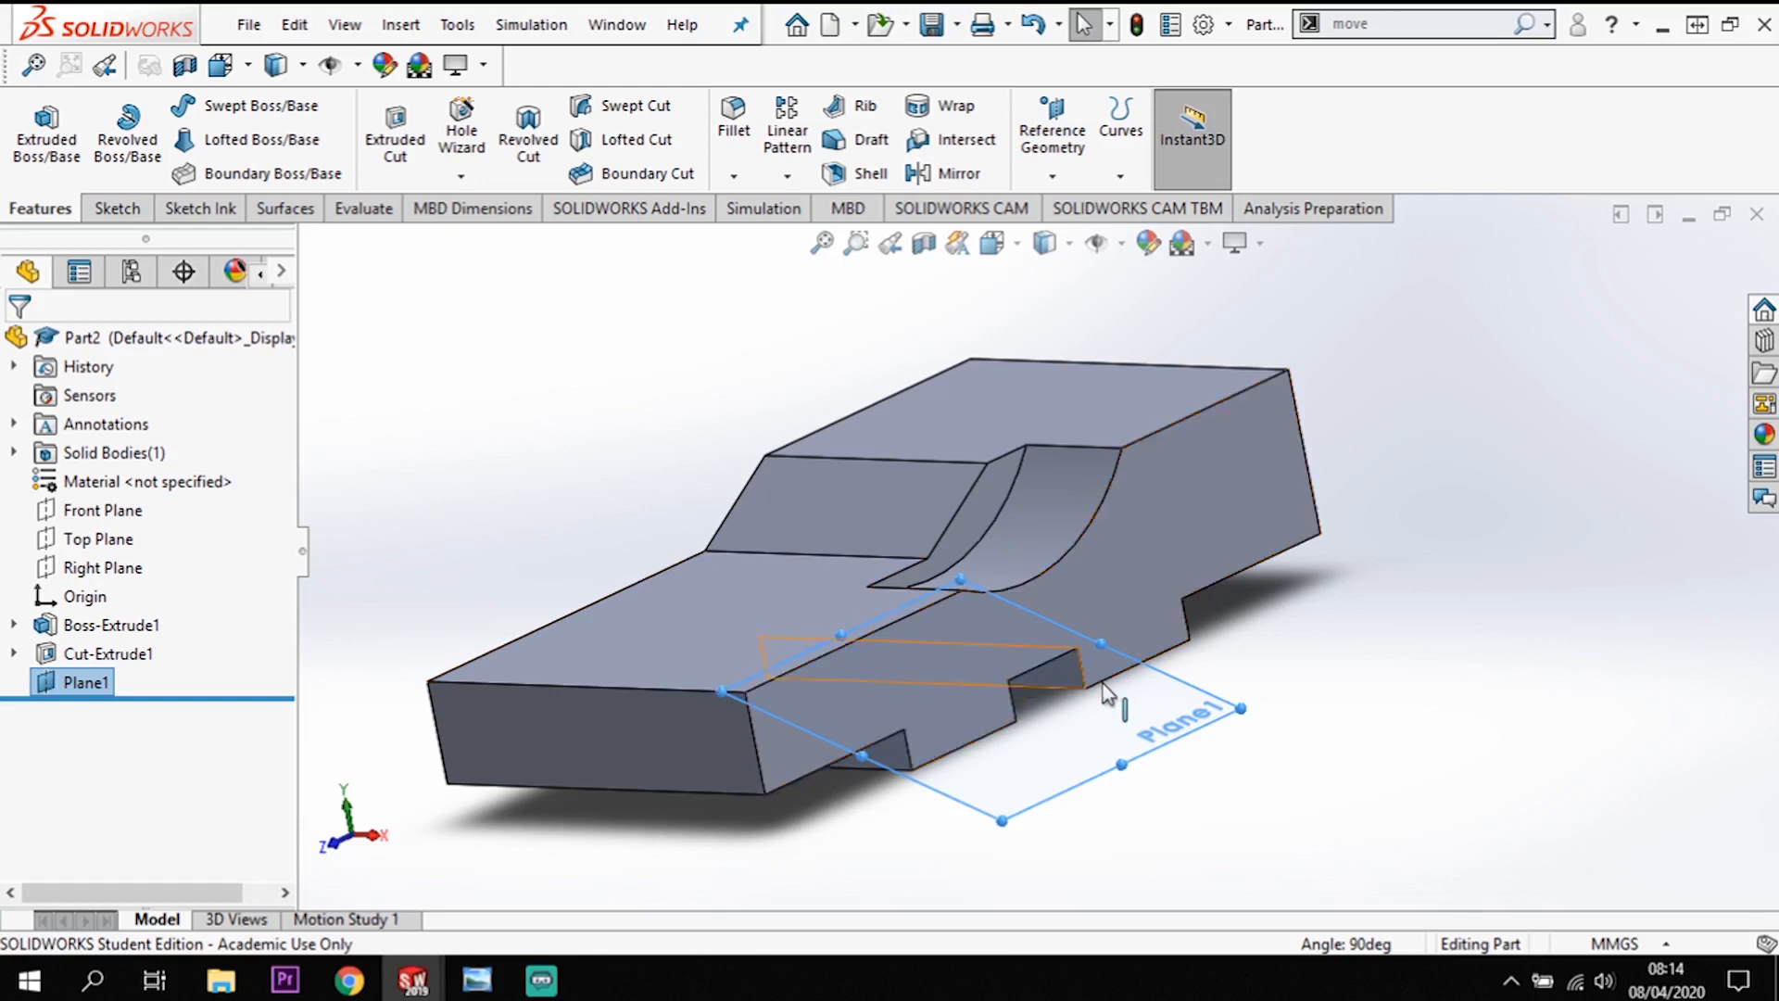
right_click(1168, 686)
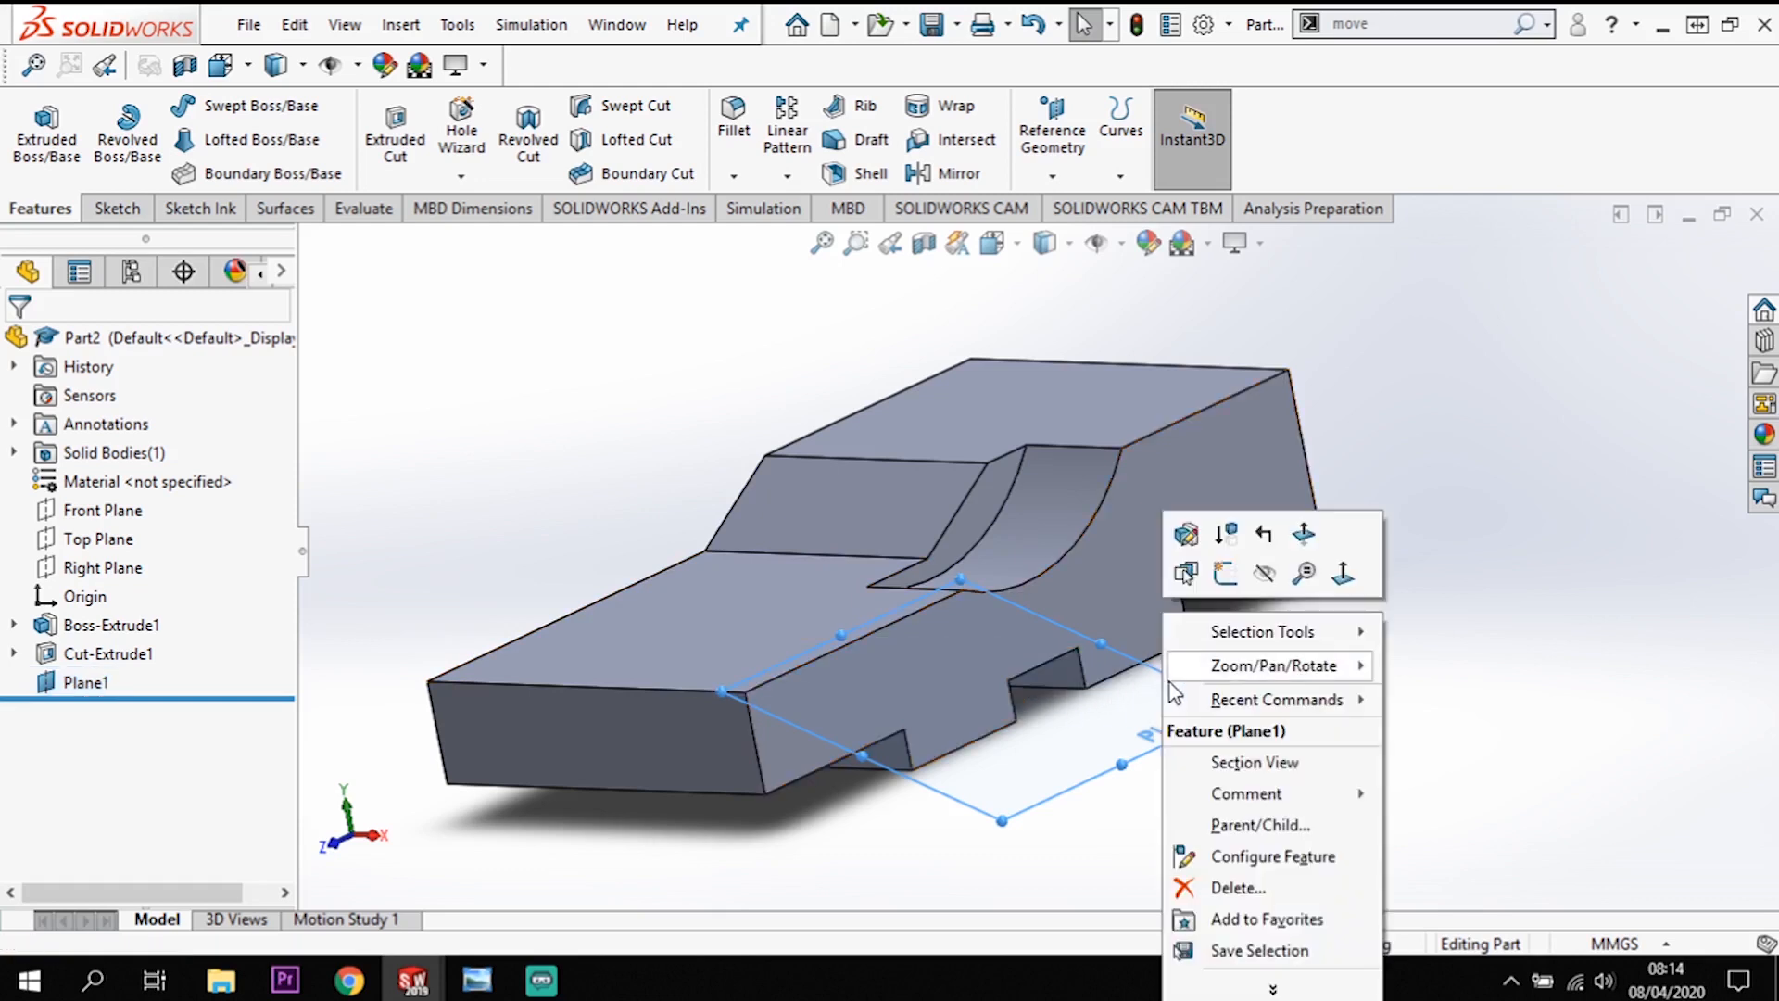
click(1343, 574)
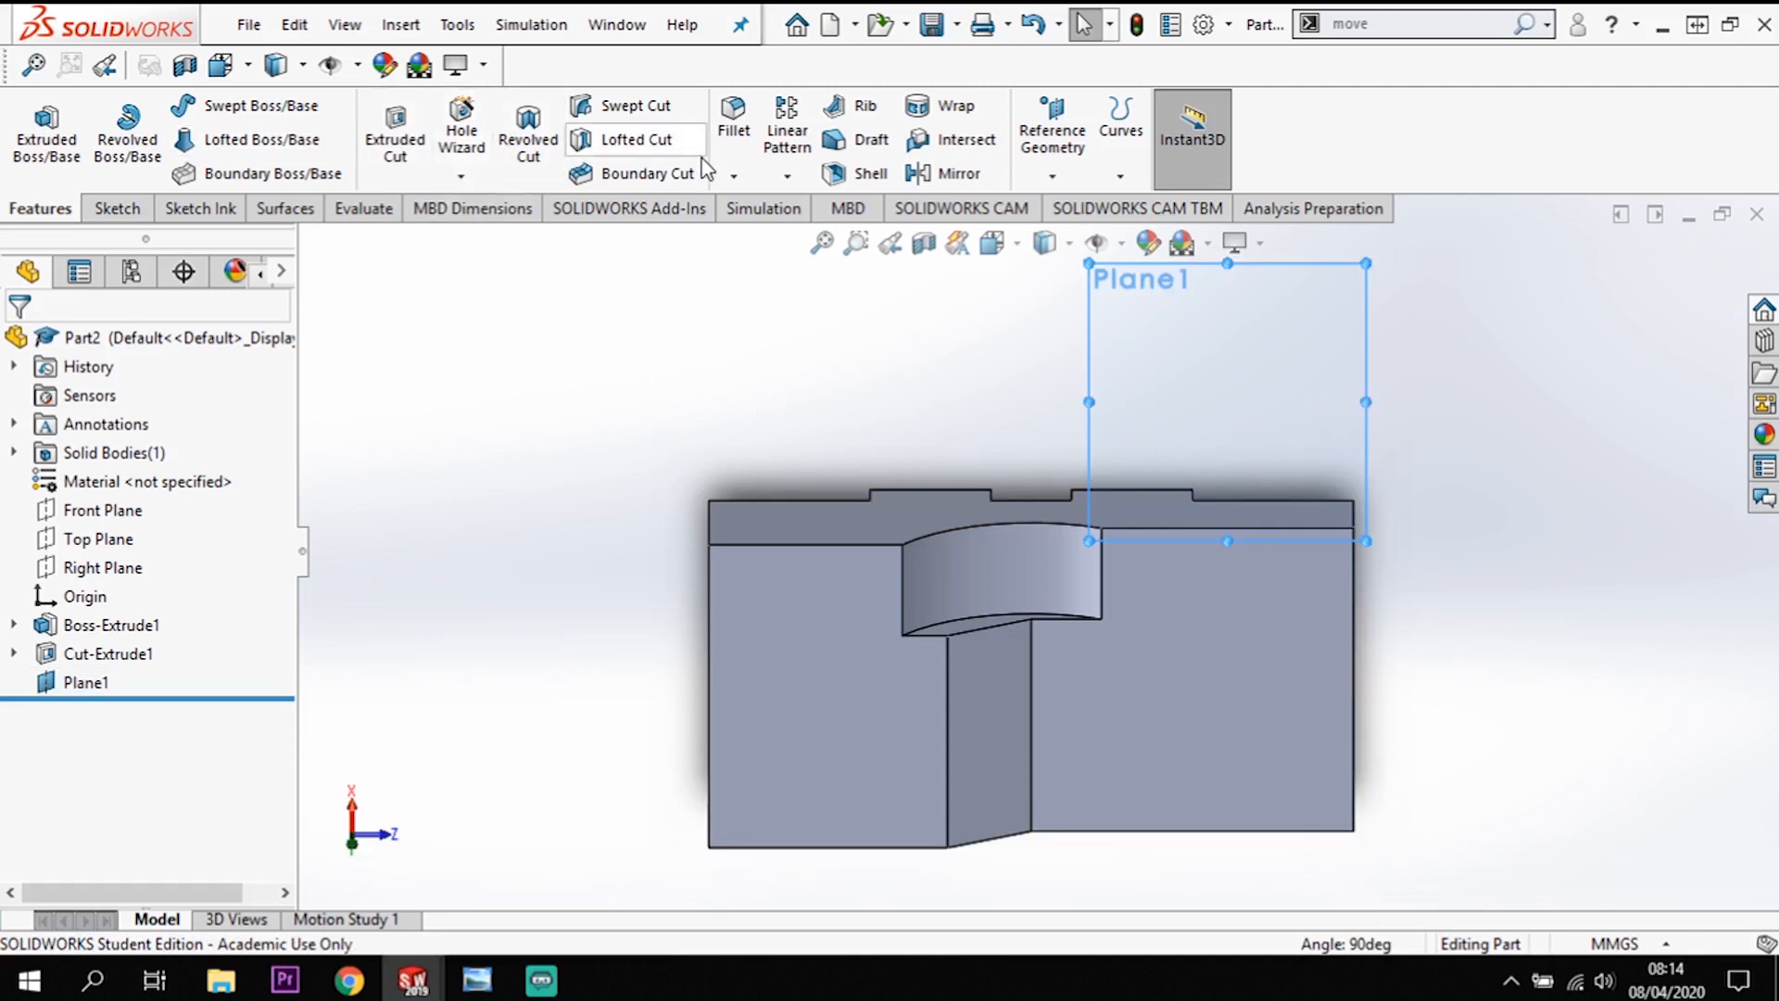
click(112, 209)
click(37, 119)
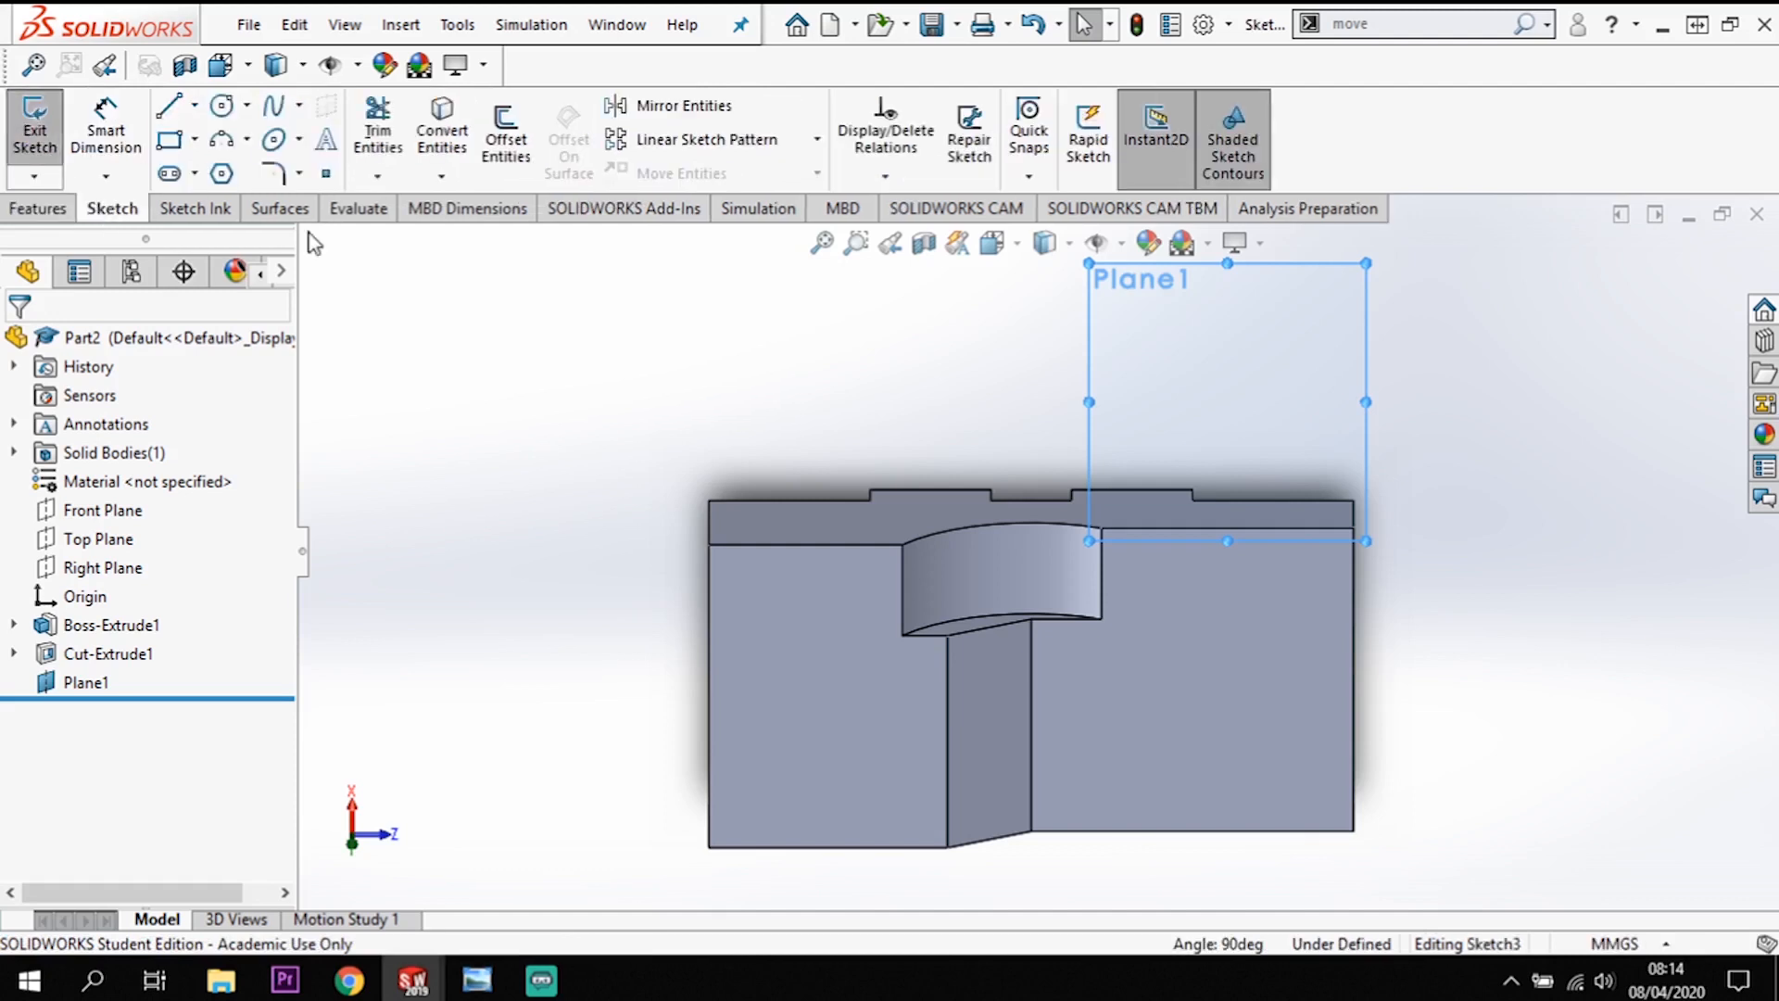
Step: Sketch a vertical centerline about 46 mm long from the lower step's side edge onto the step
click(195, 104)
click(211, 175)
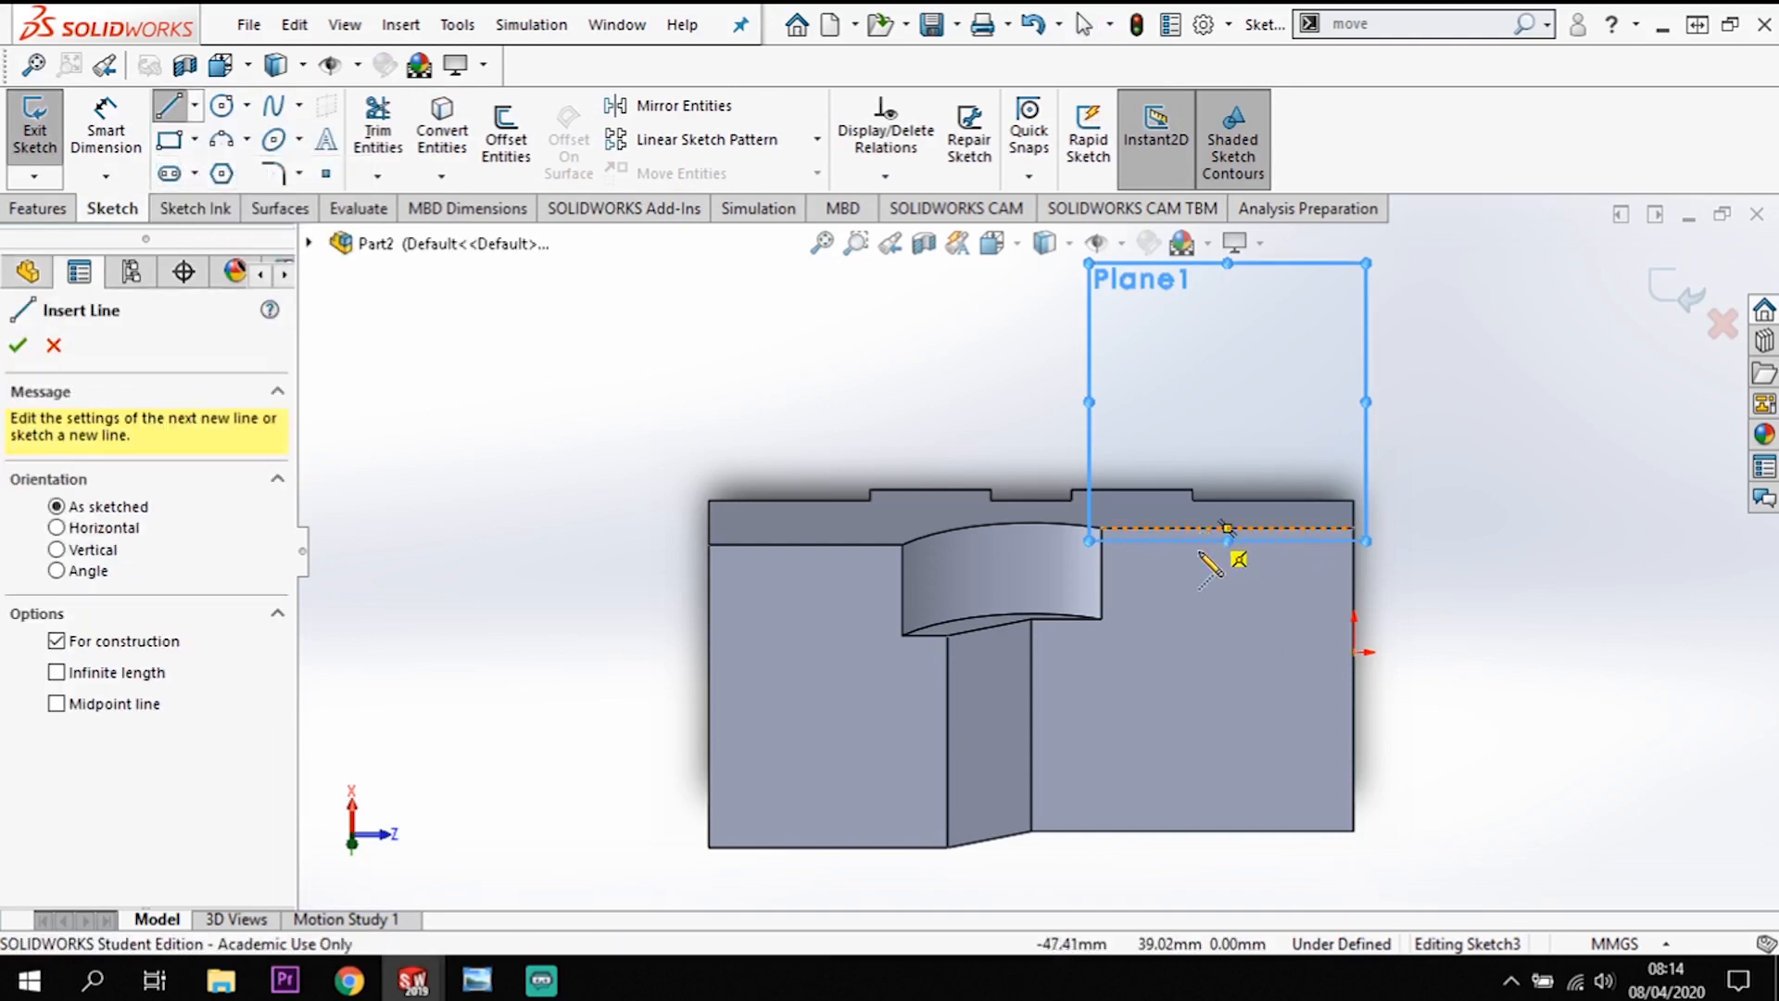
click(1202, 552)
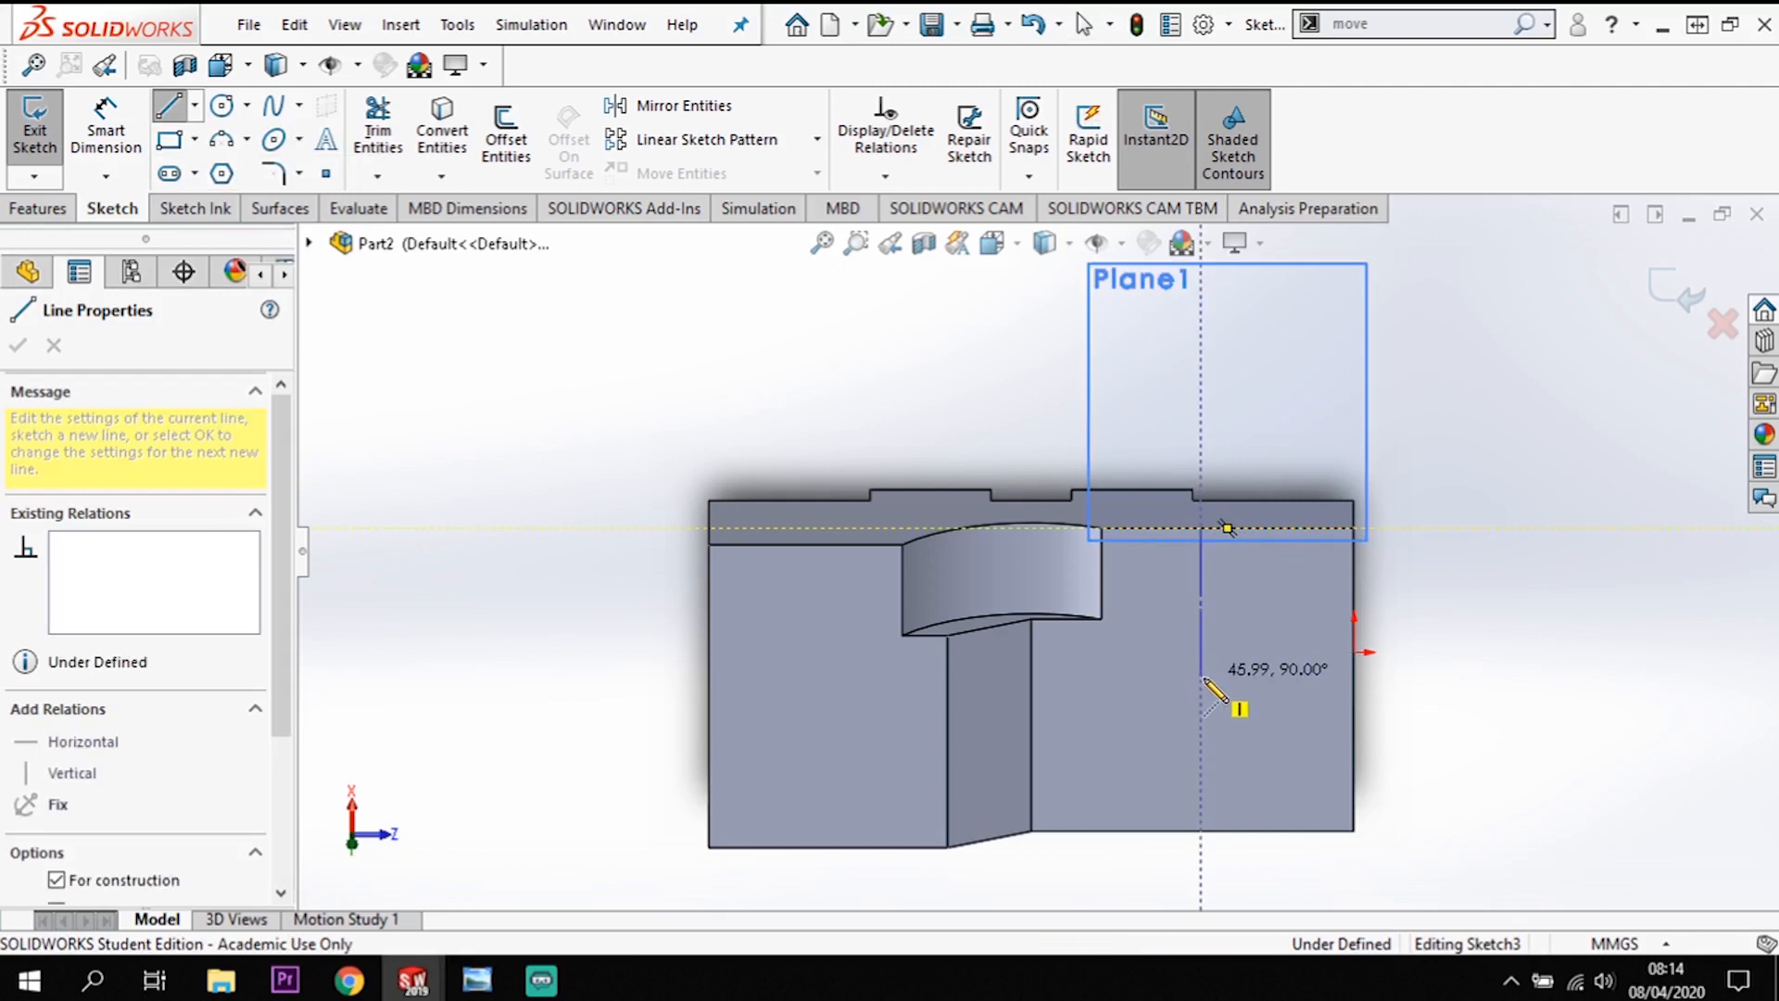
click(1202, 675)
key(Escape)
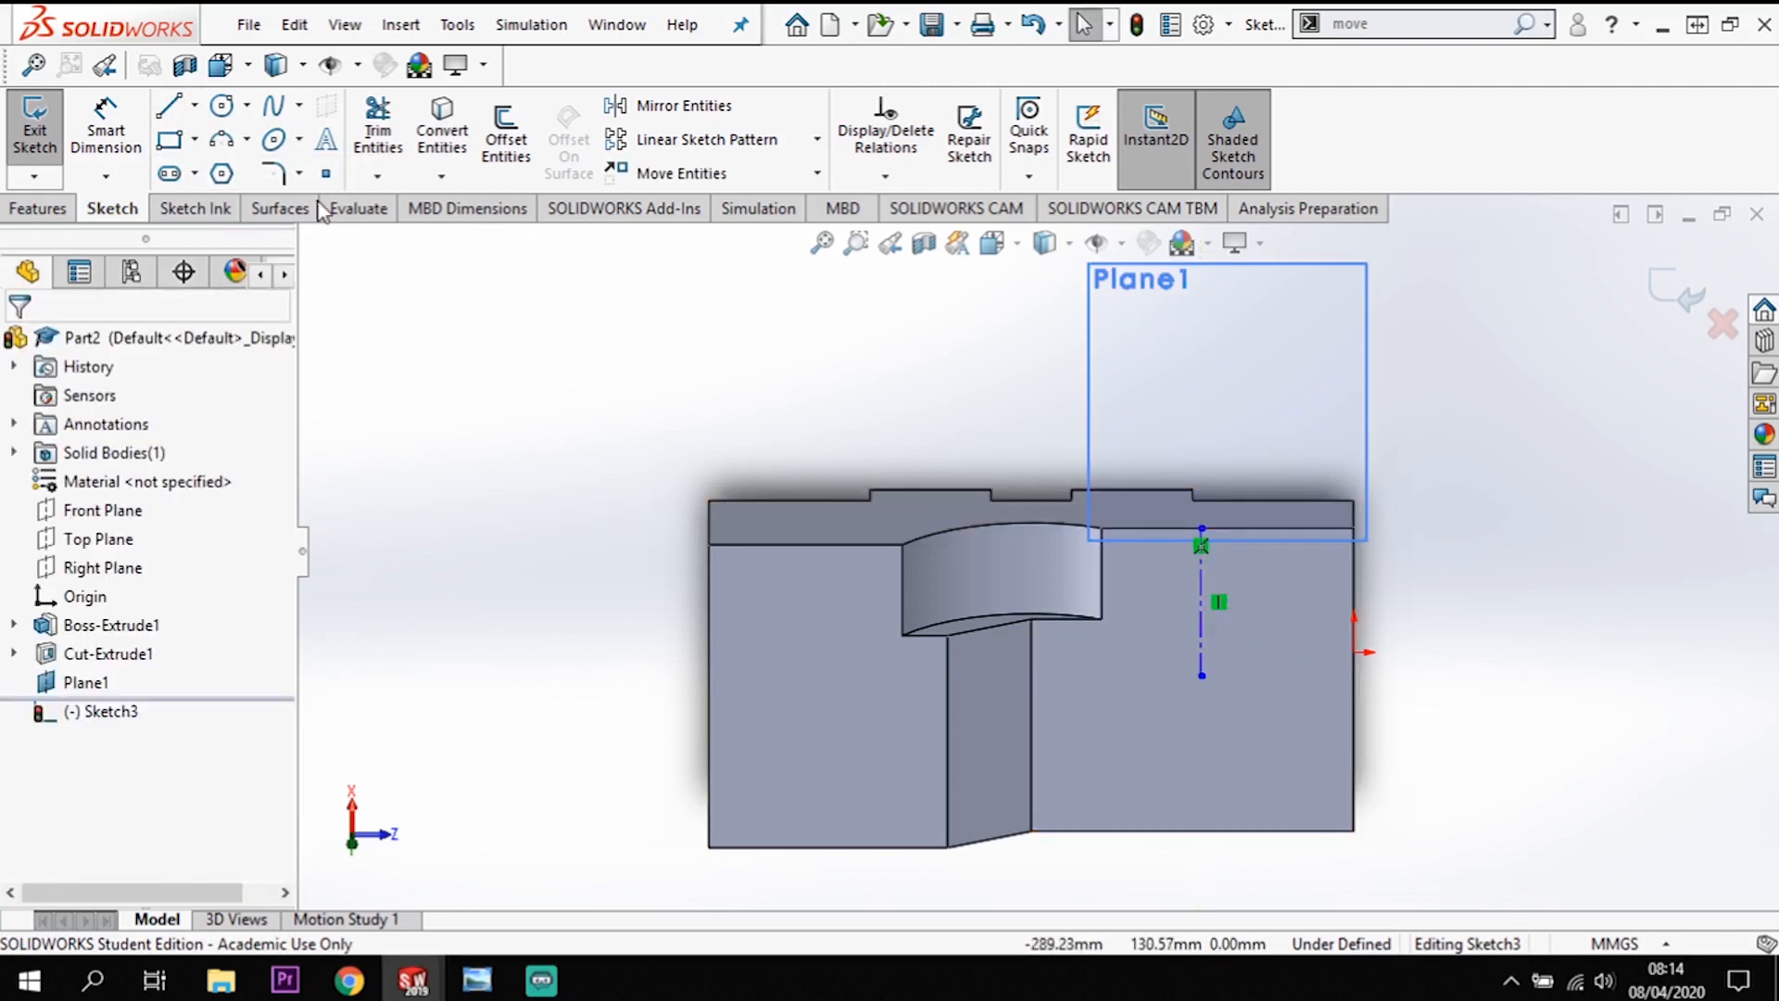
Step: Dimension the centerline's upper endpoint 40 mm from the block's outer corner at the end of that edge
click(139, 128)
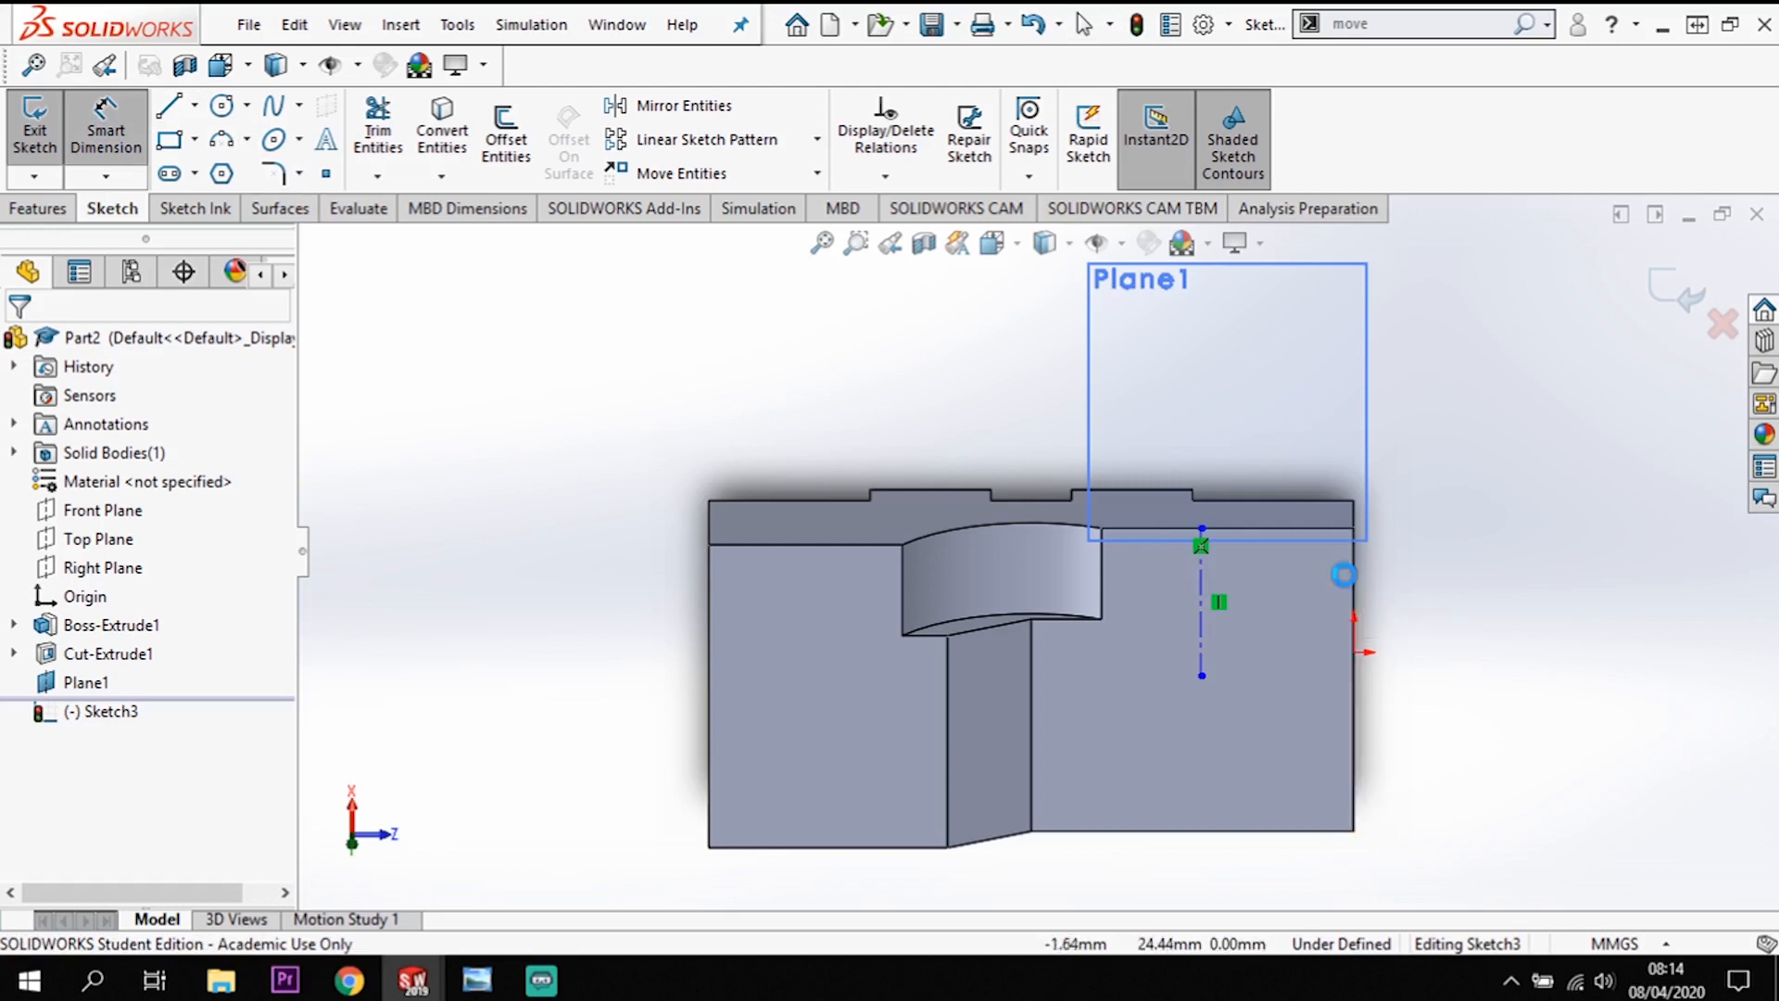
click(1289, 543)
click(1353, 577)
click(1309, 408)
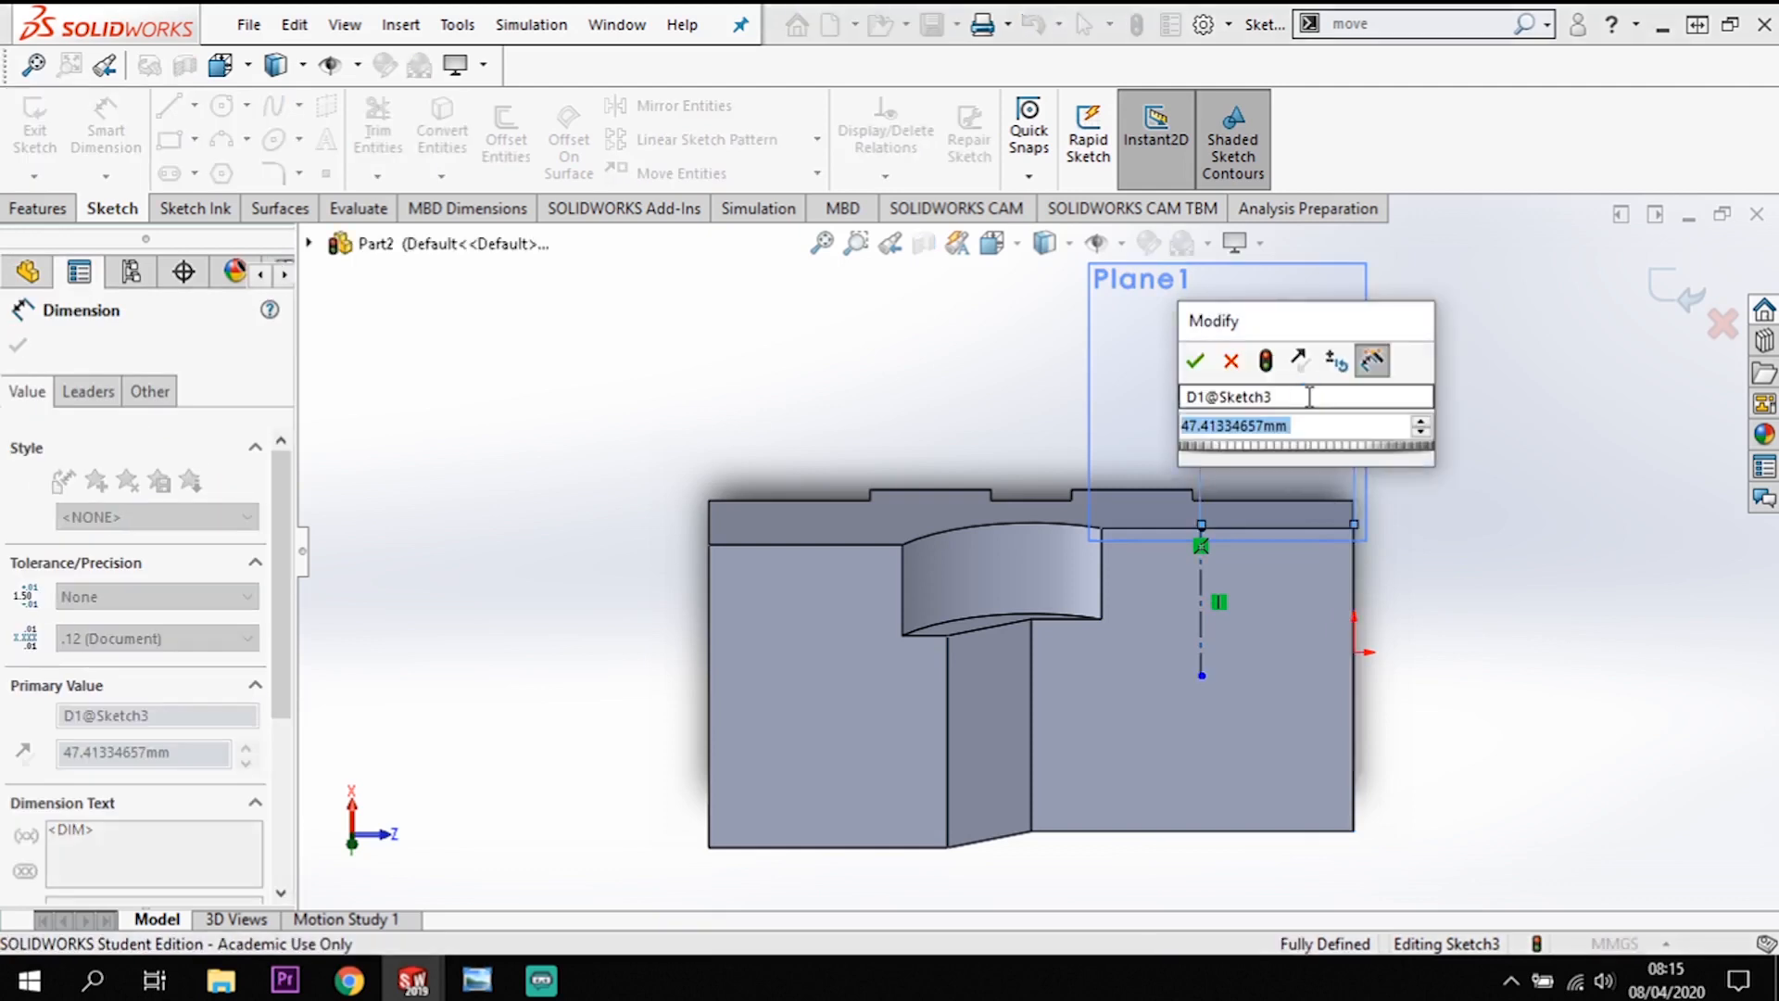
text(40)
key(Return)
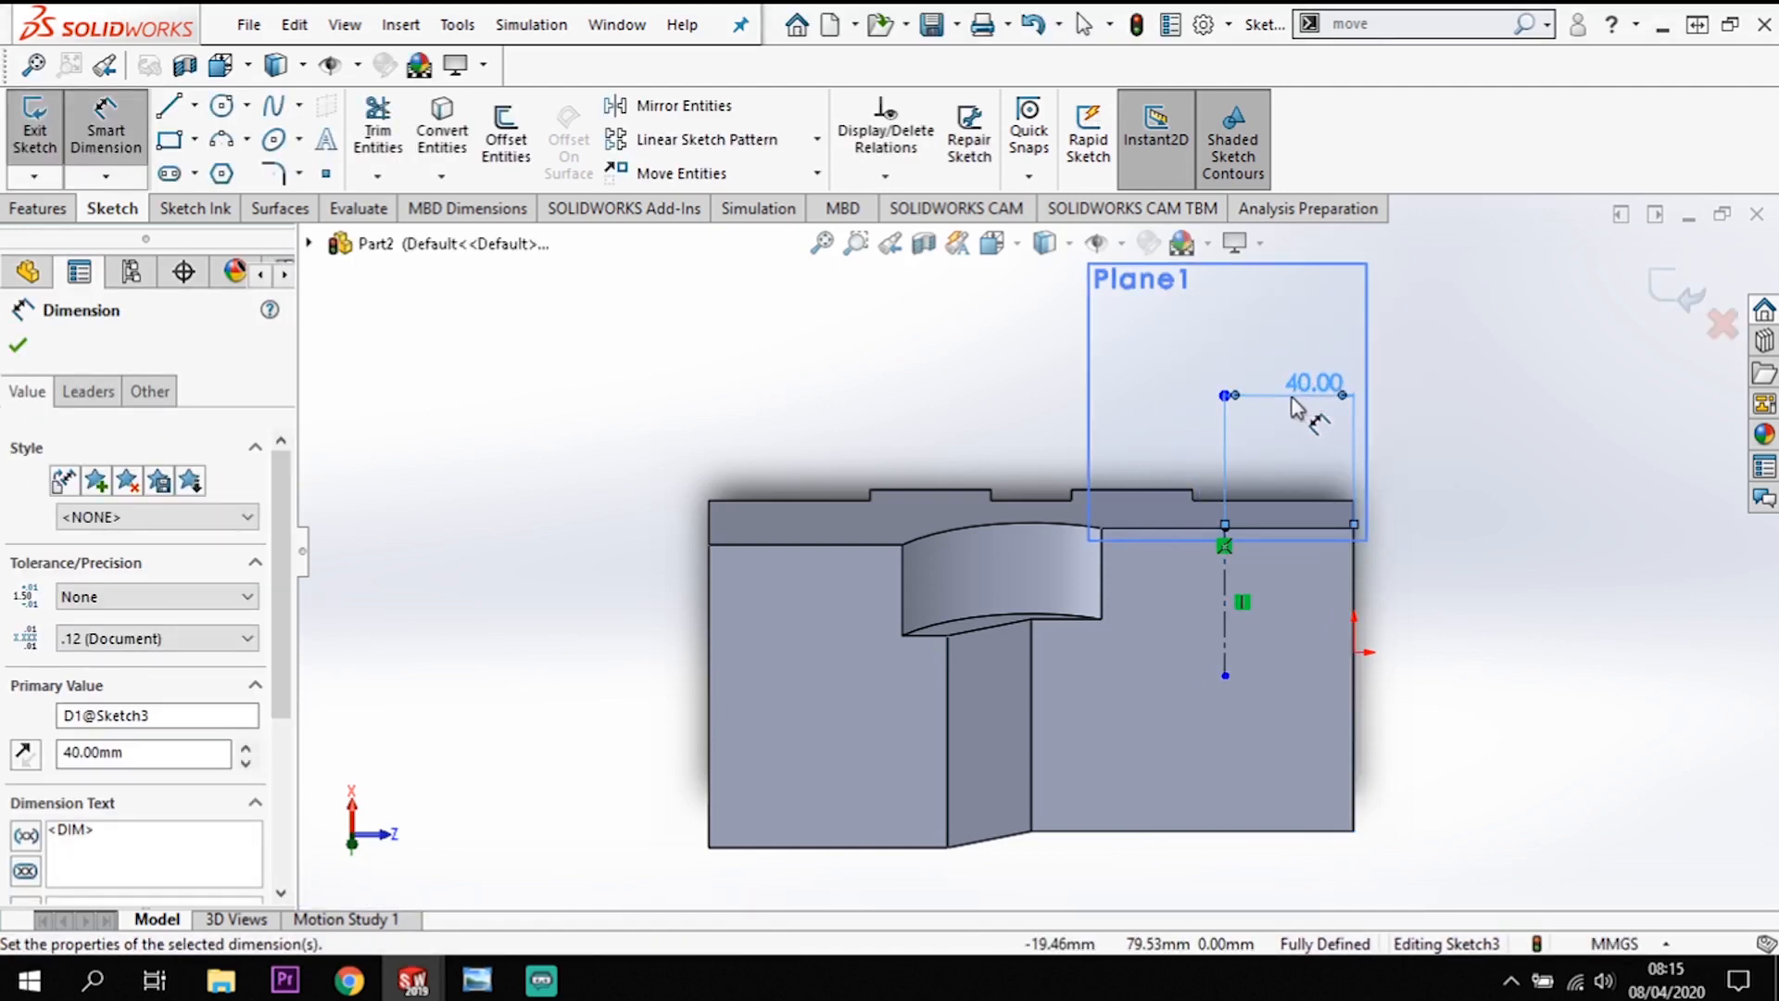
key(Escape)
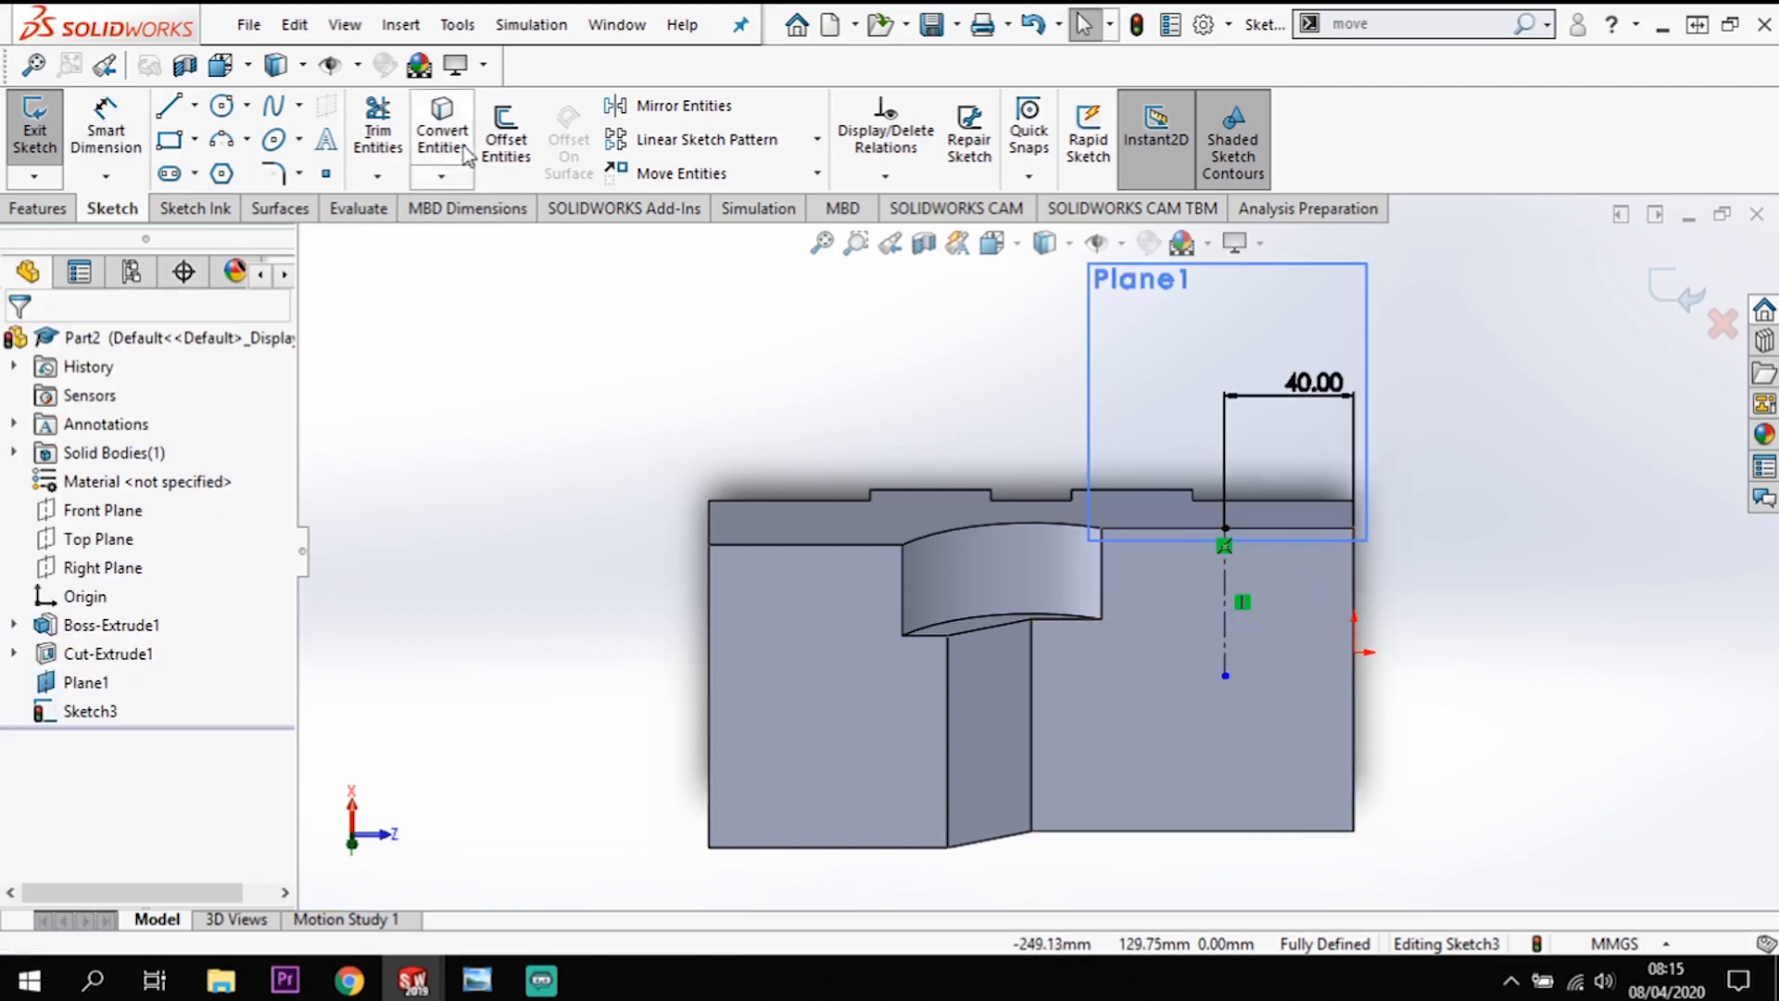
Step: Set the centerline's length to 40 mm with a dimension
click(105, 130)
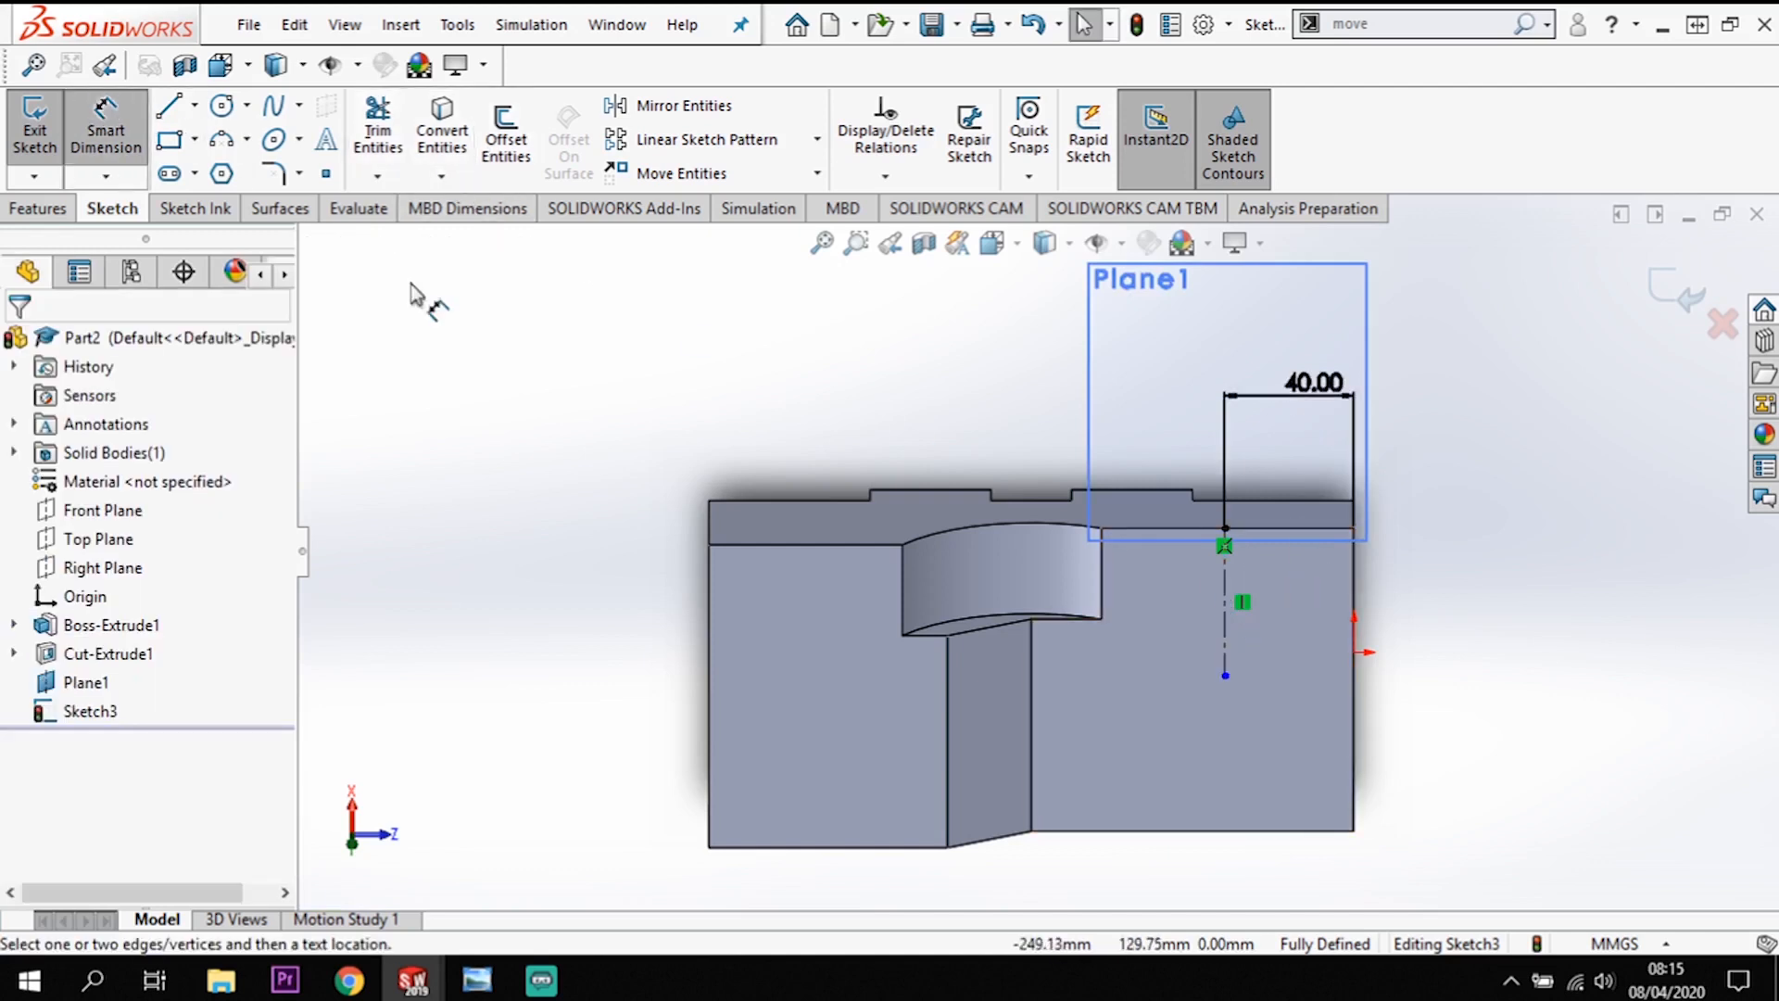
click(1196, 600)
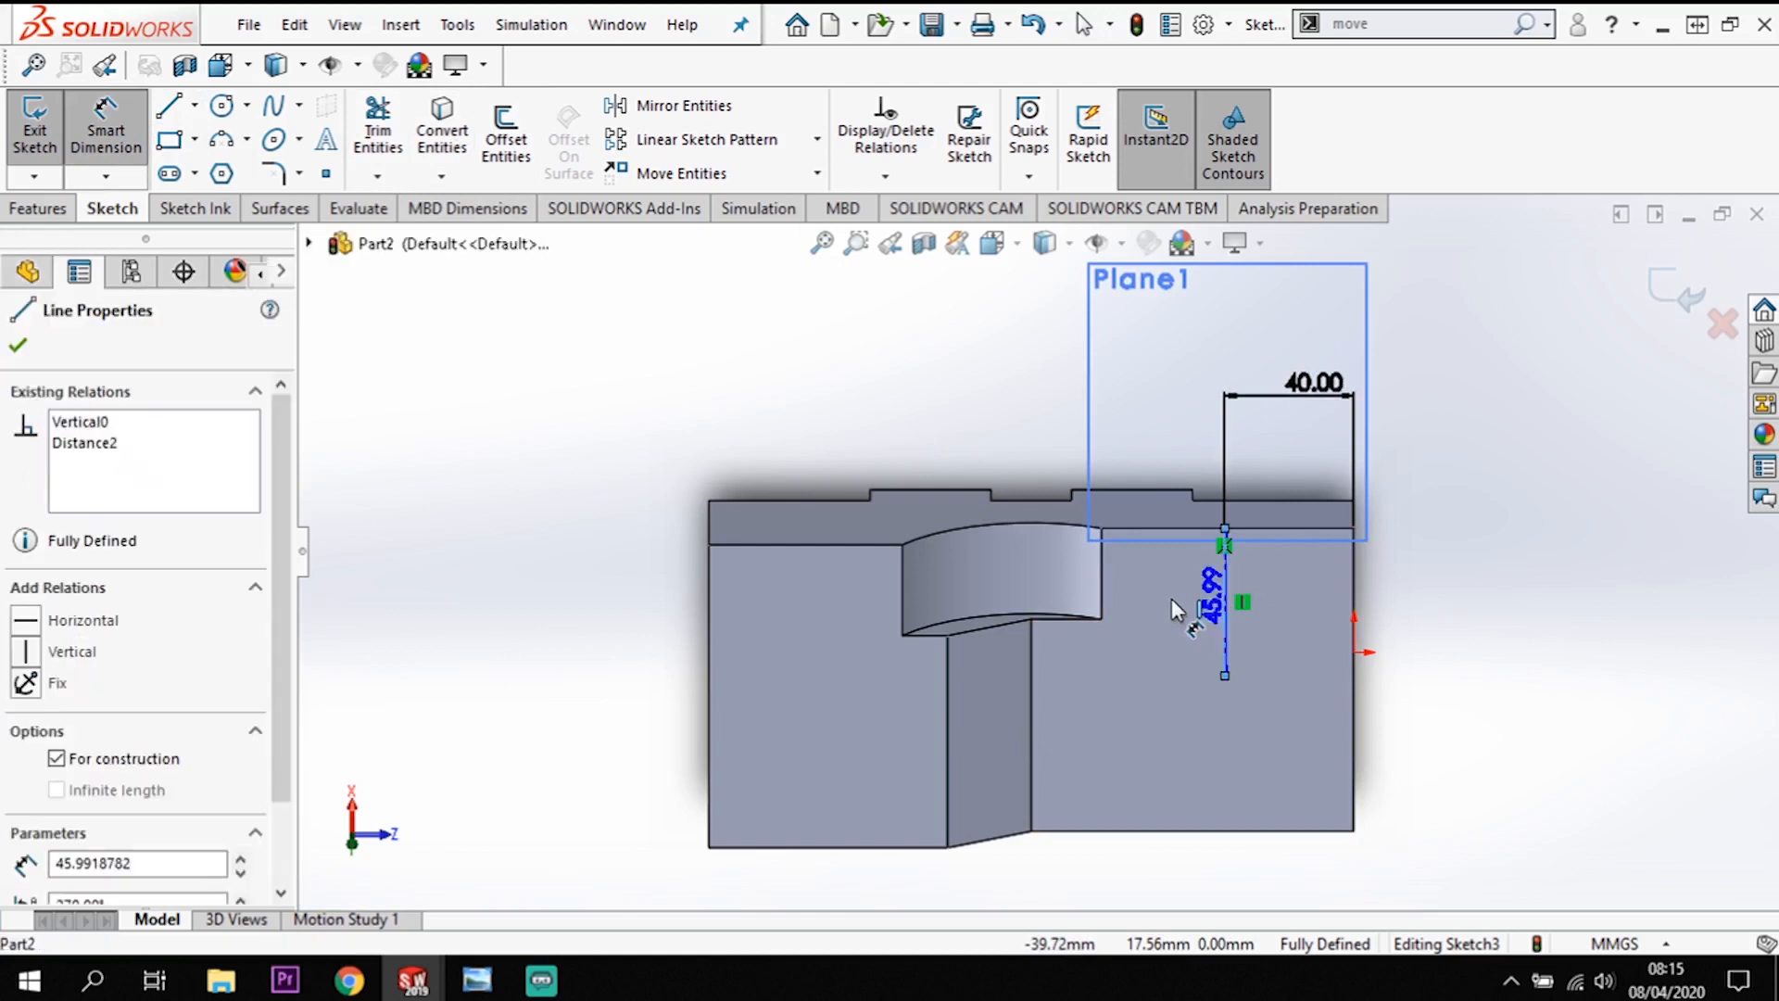
click(1173, 605)
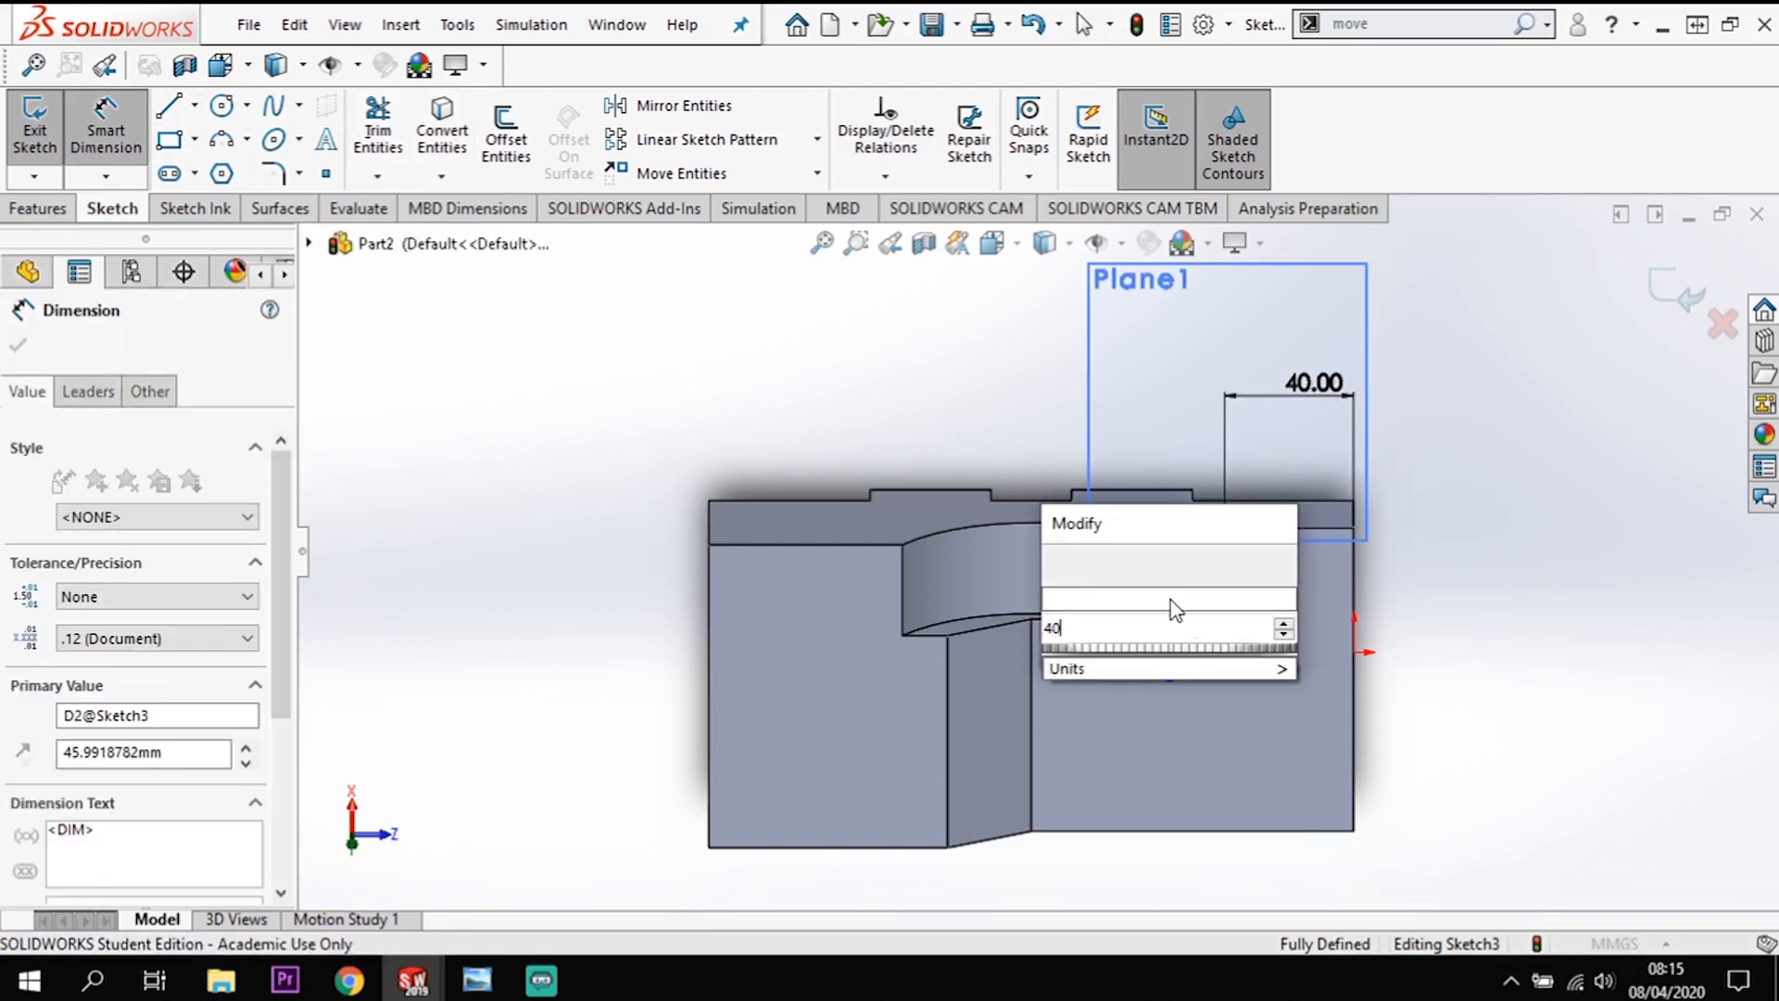
text(40)
key(Return)
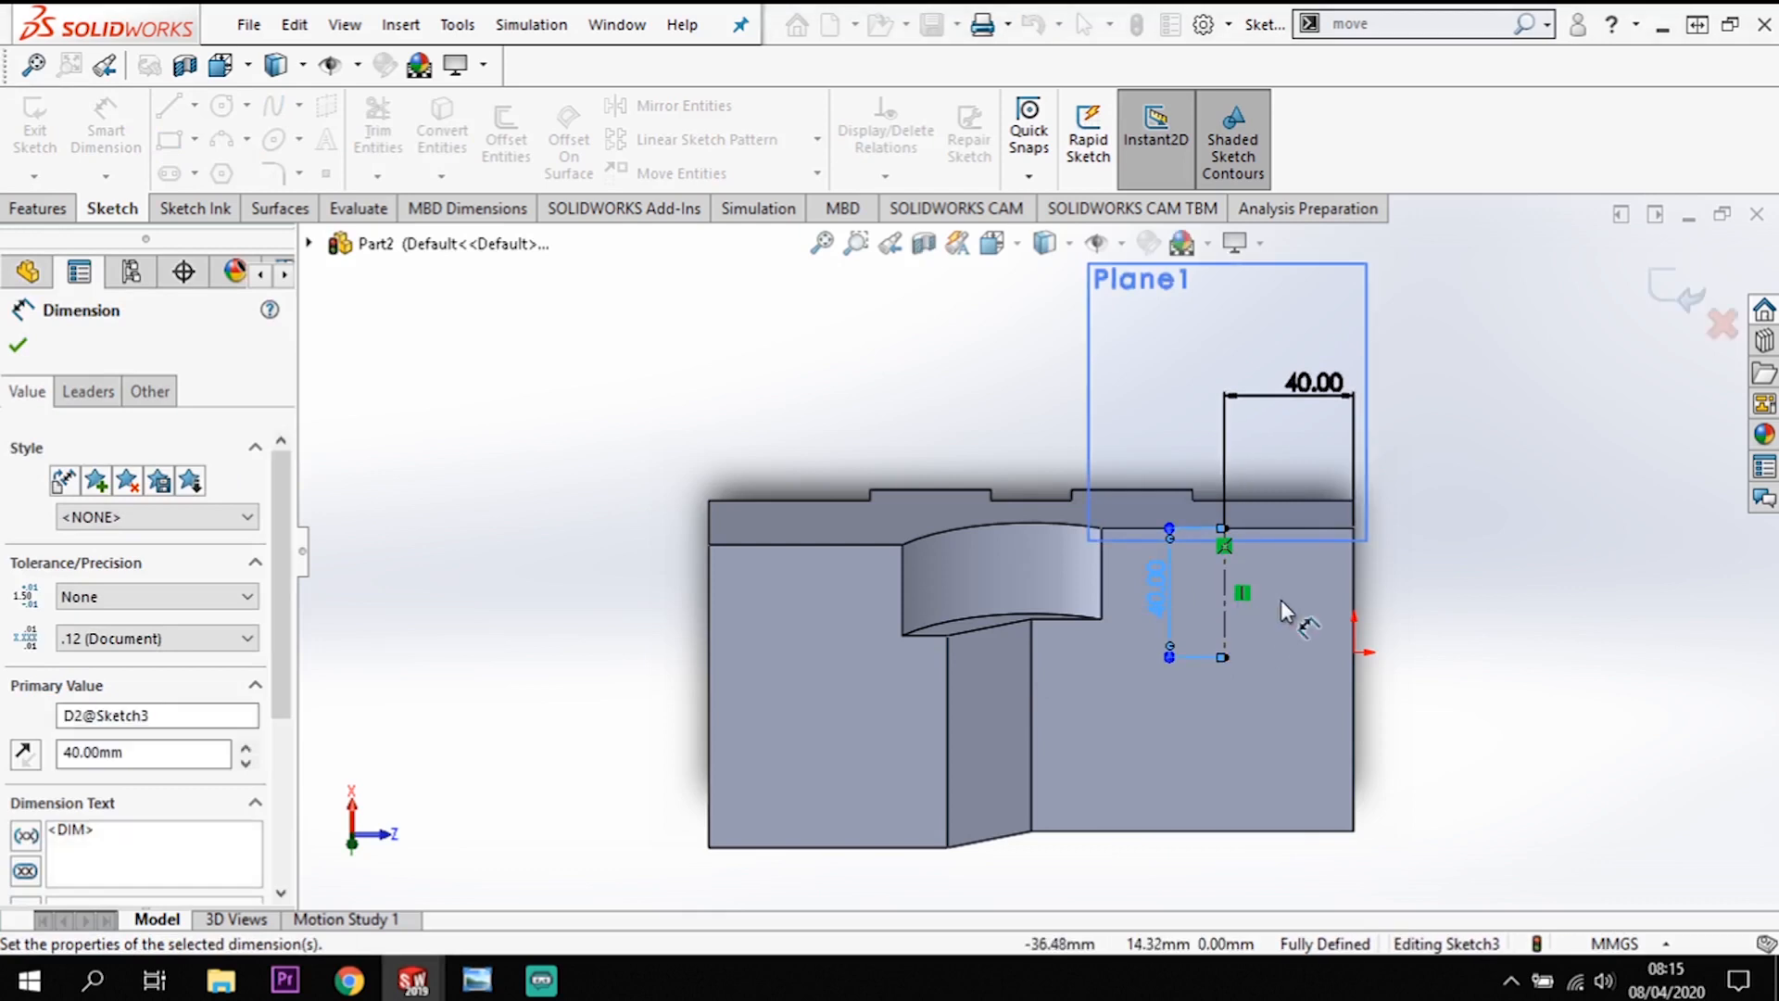
Step: Offset the centerline bi-directionally by 25 mm to create a solid line on each side
click(506, 139)
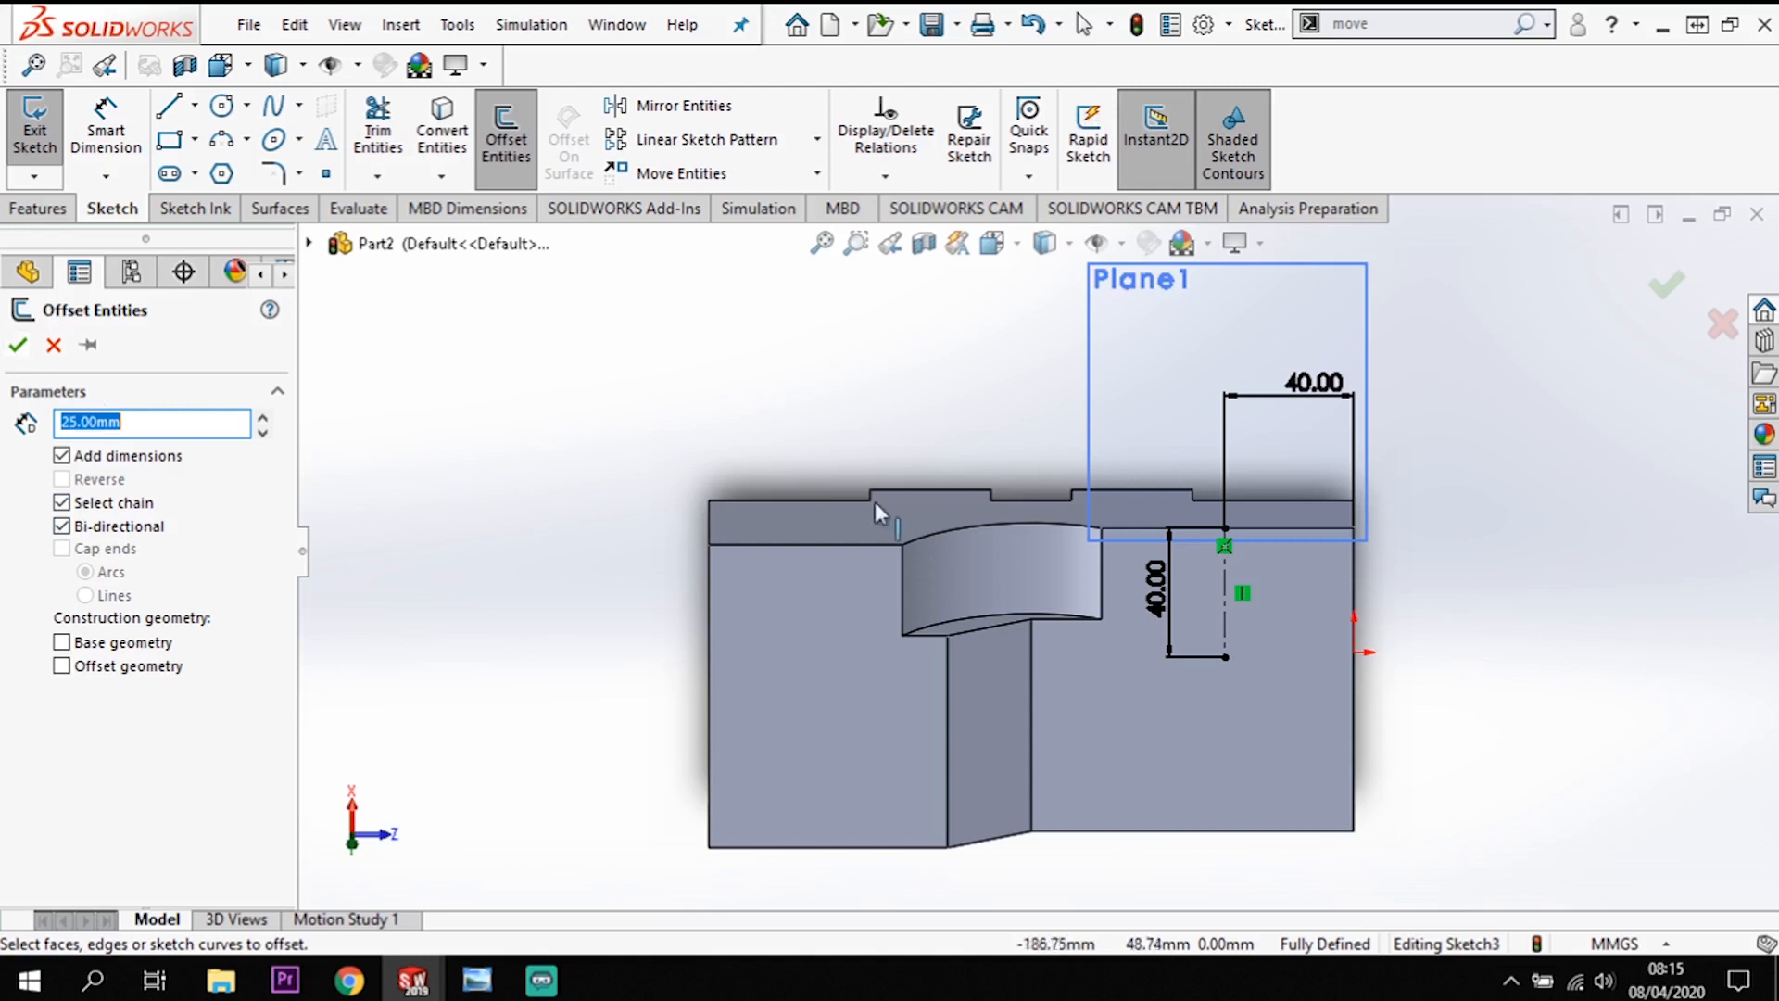
click(1226, 602)
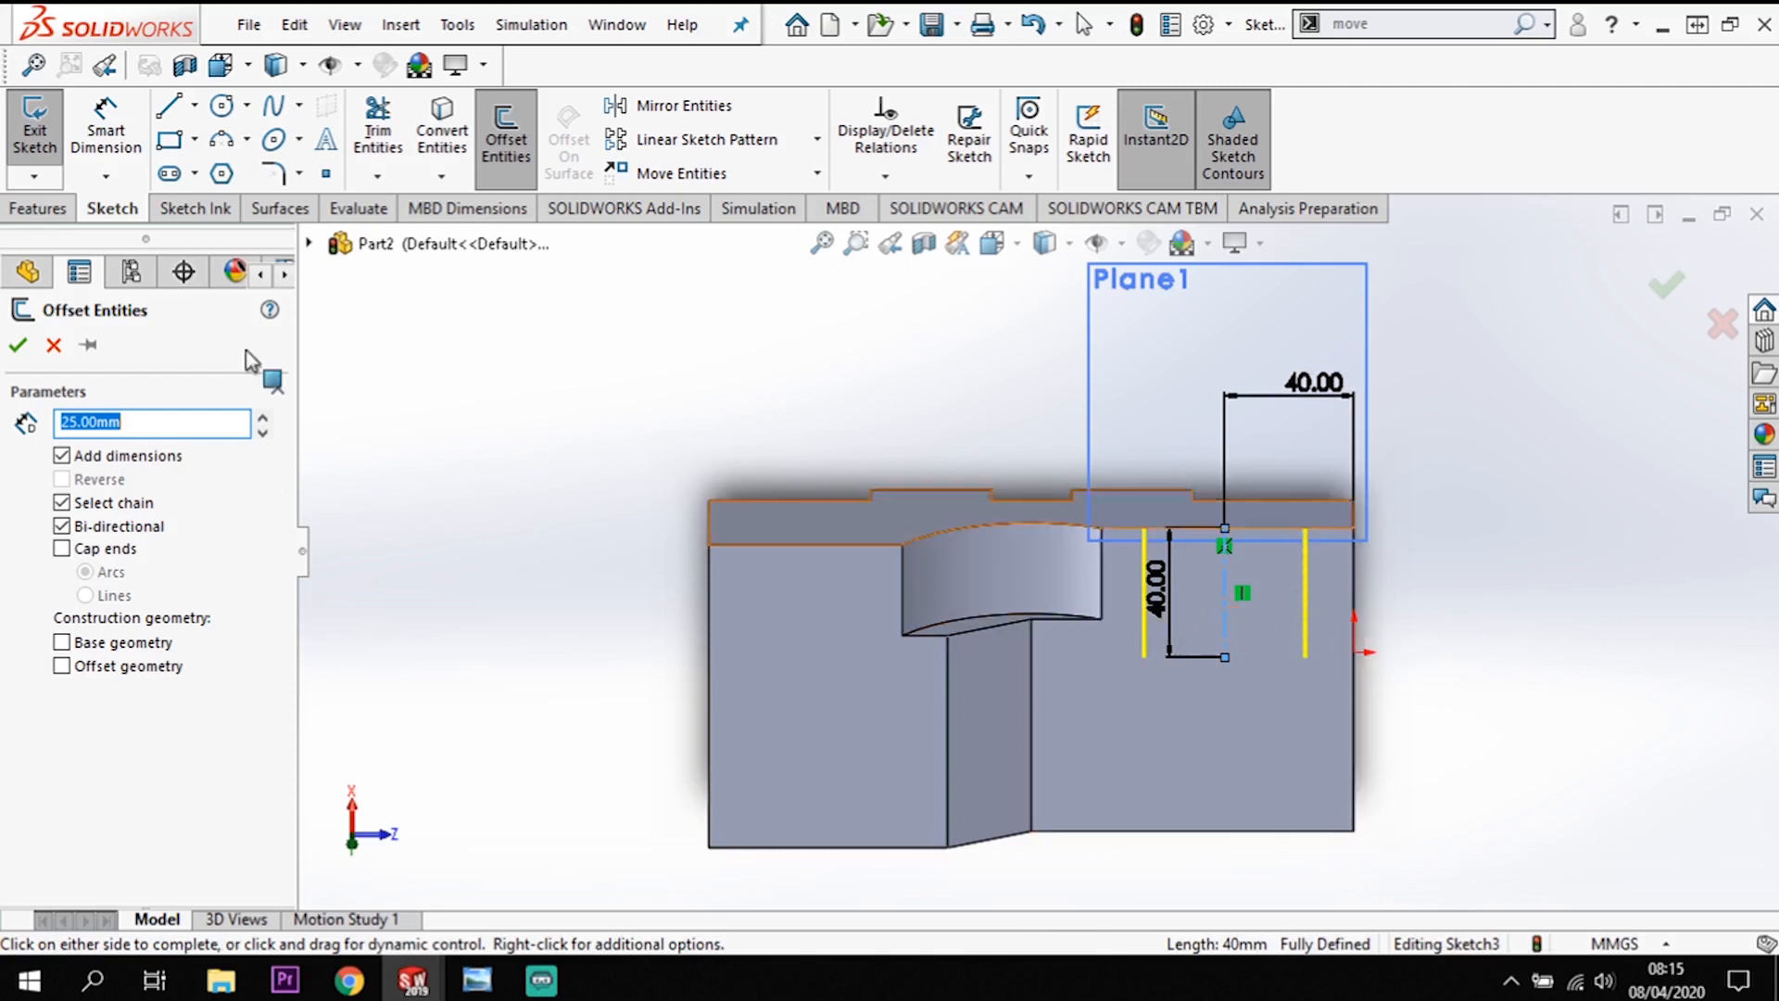
click(27, 354)
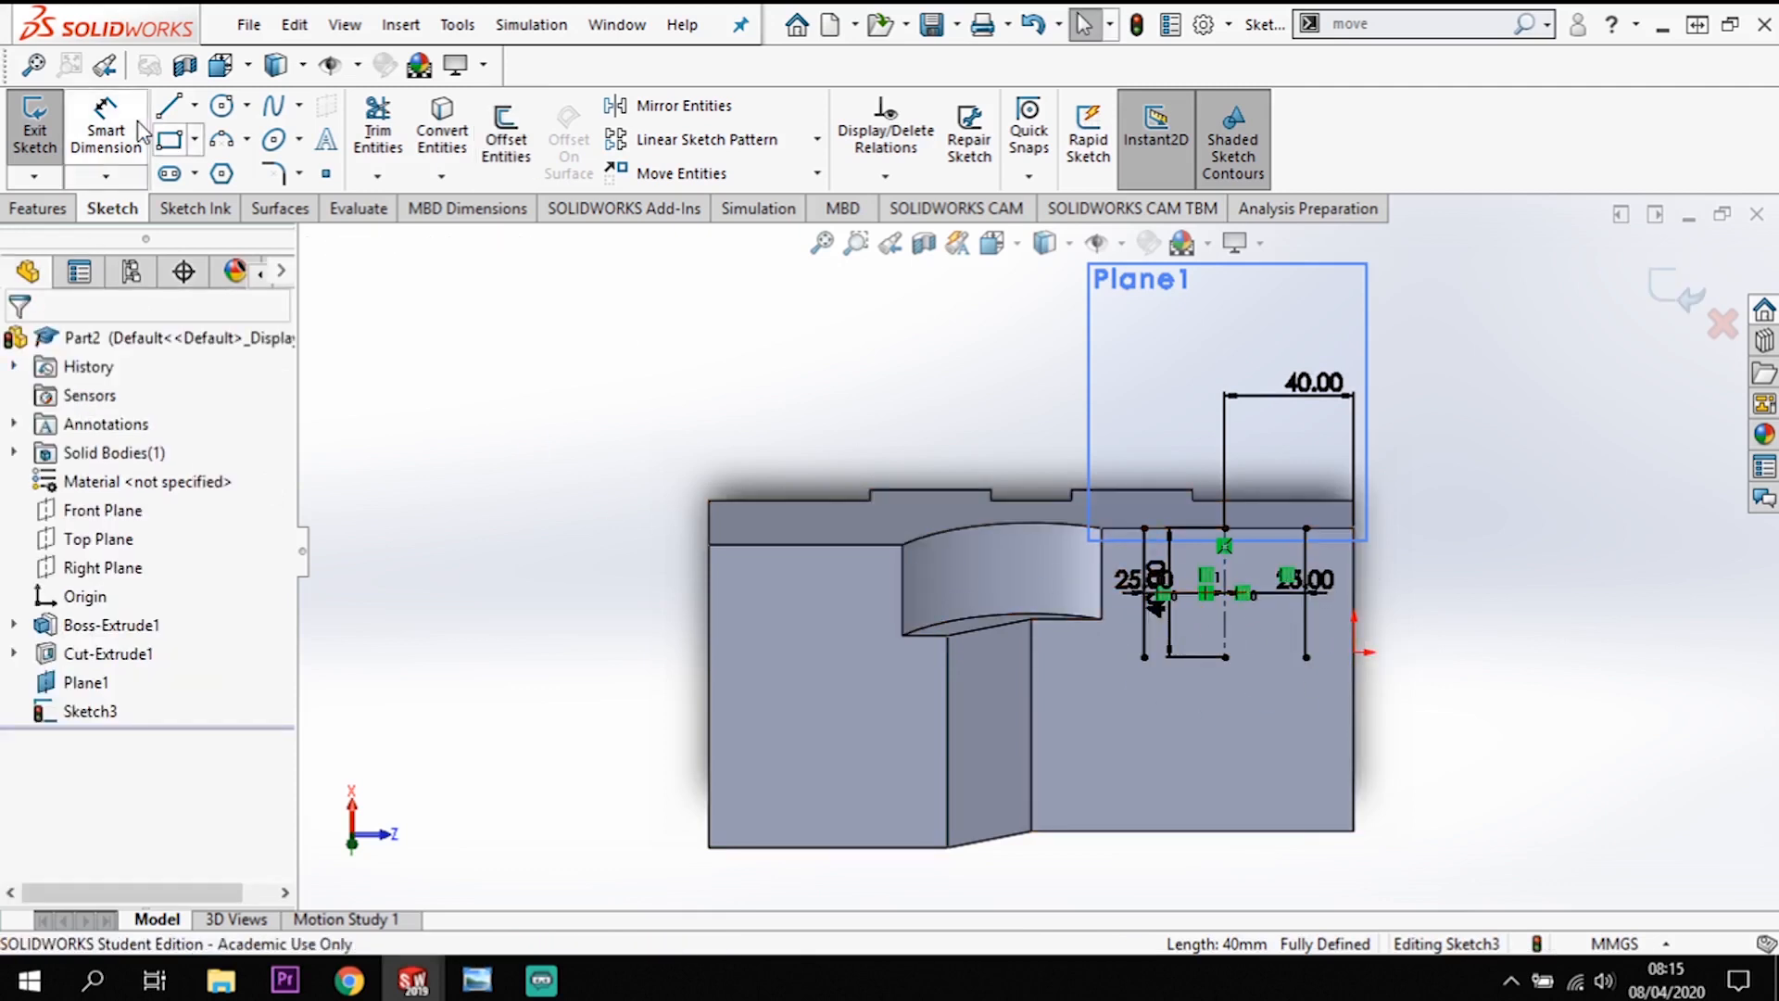
Step: Join the upper endpoints of the two offset lines with a horizontal line along the step's edge
key(l)
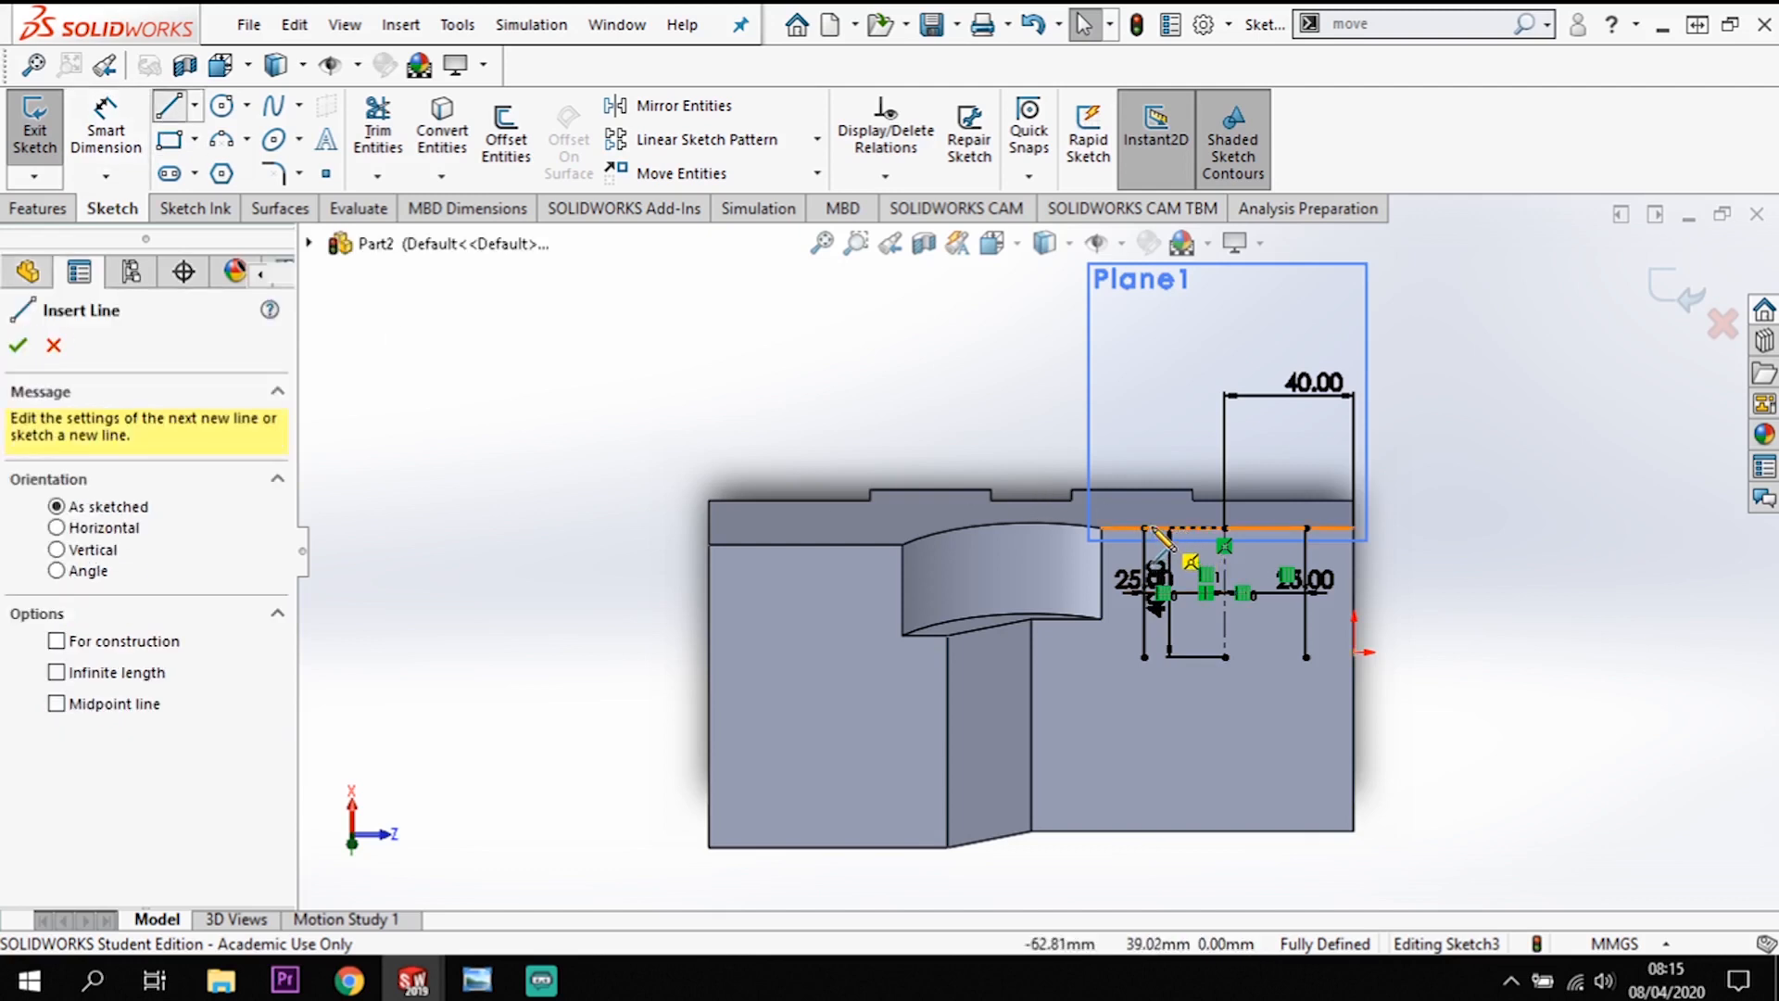
click(1144, 528)
click(1306, 528)
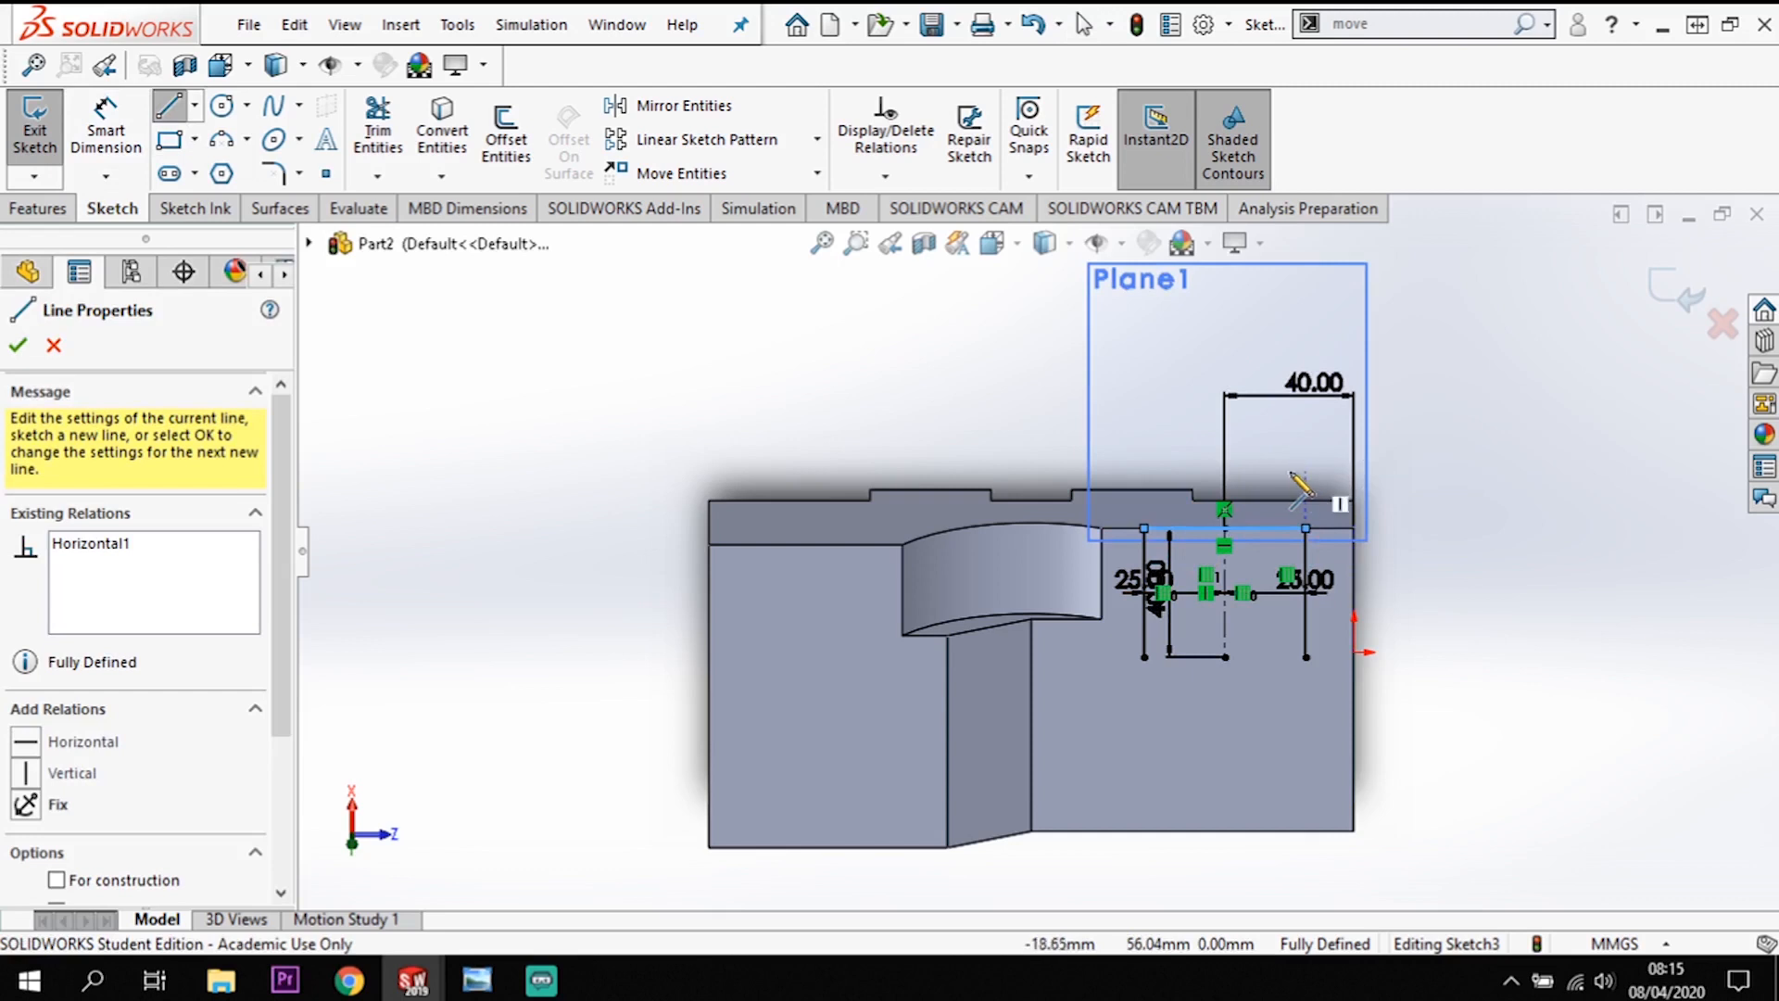
key(Escape)
key(Escape)
Step: Sketch a circle of about 25 mm radius centered on the centerline's lower endpoint, reaching the ends of the offset lines
click(223, 105)
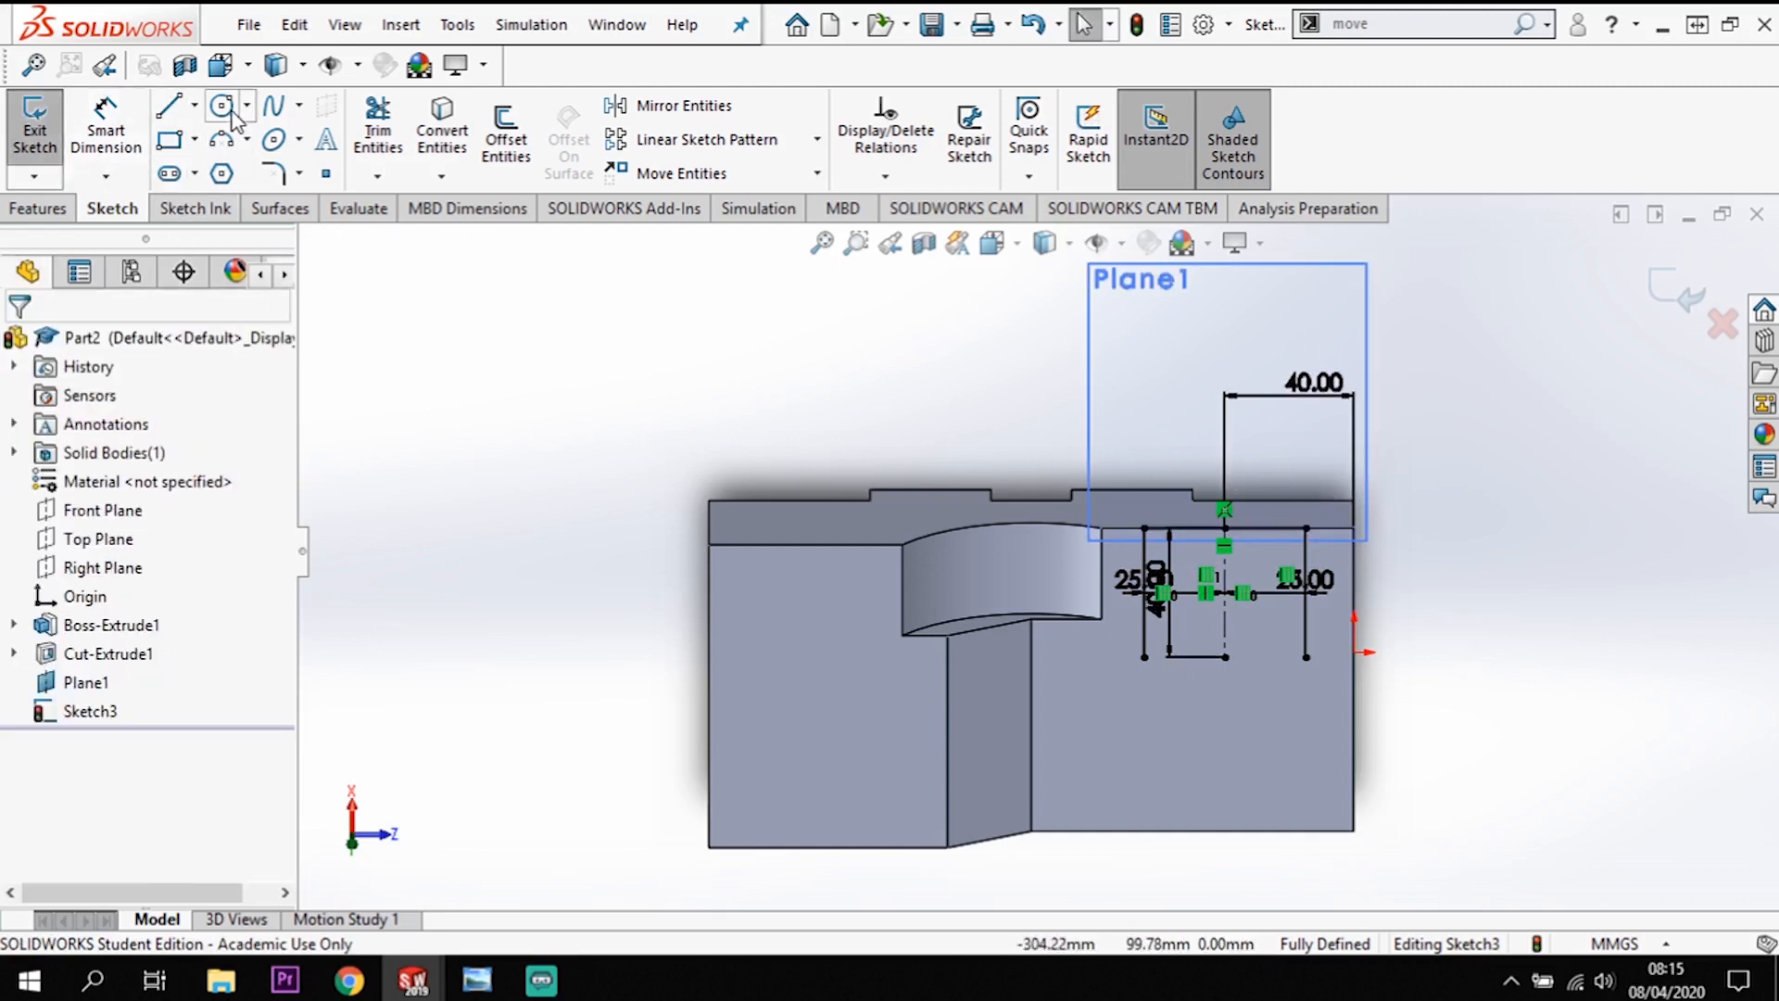
click(1226, 657)
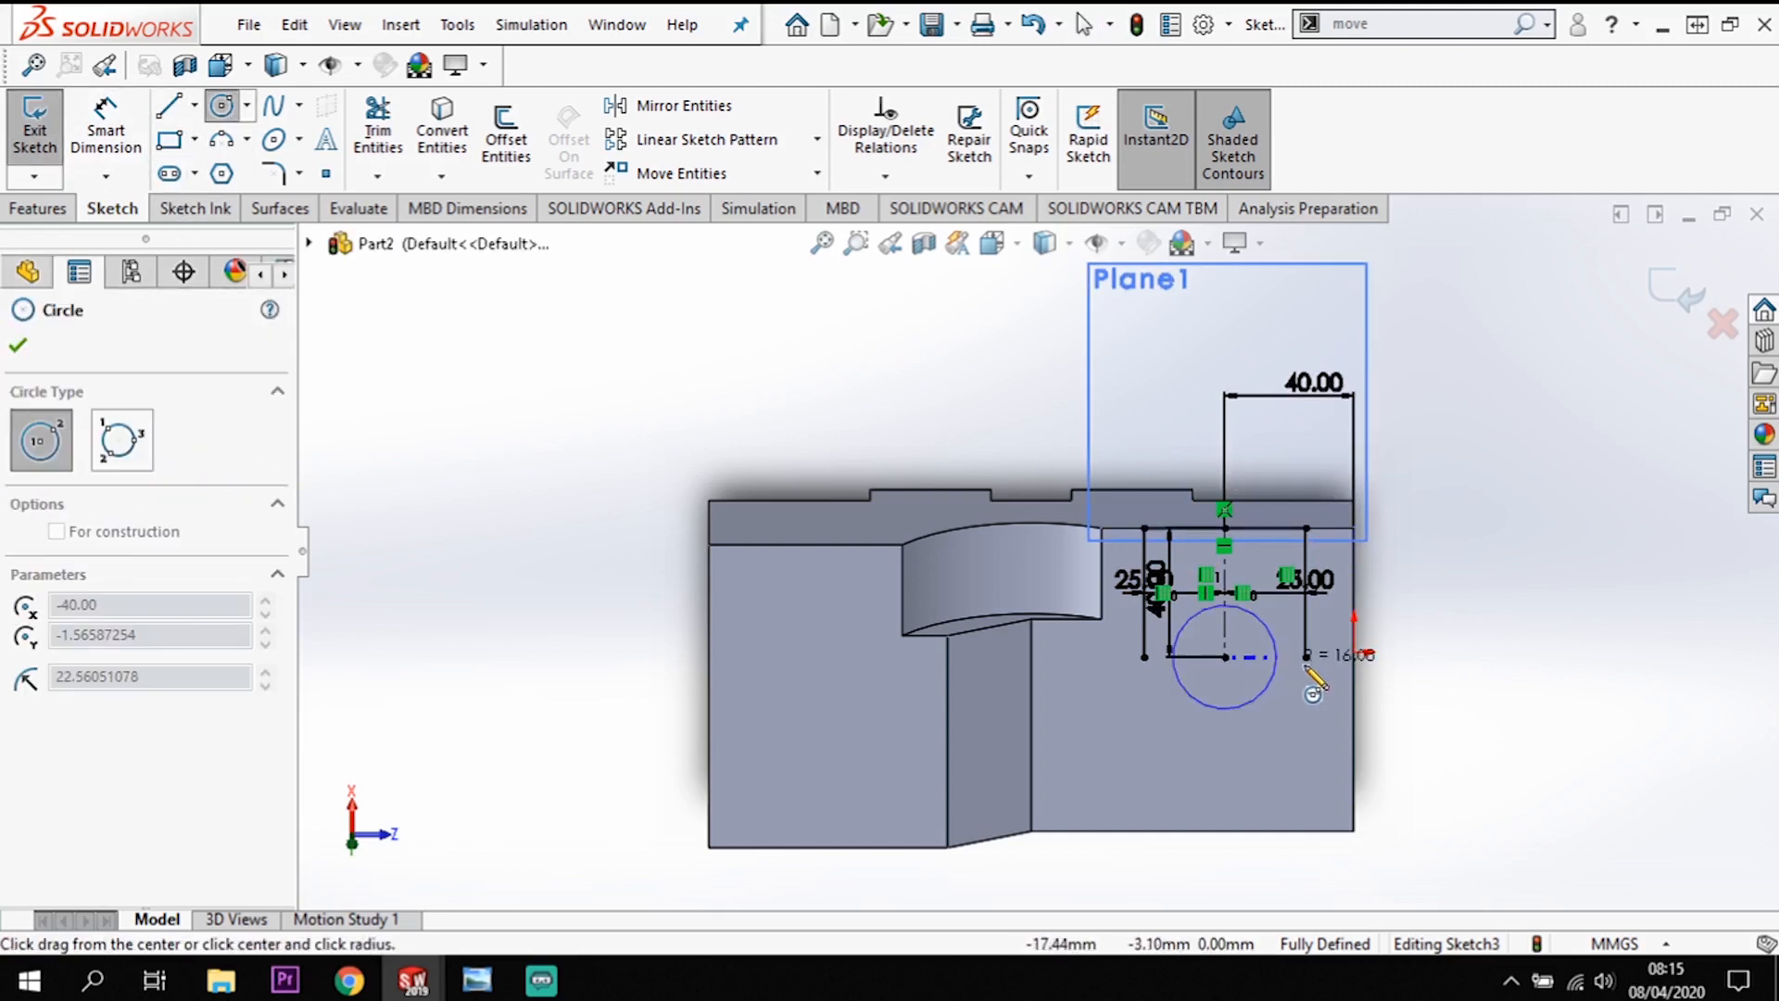
click(1306, 657)
key(Escape)
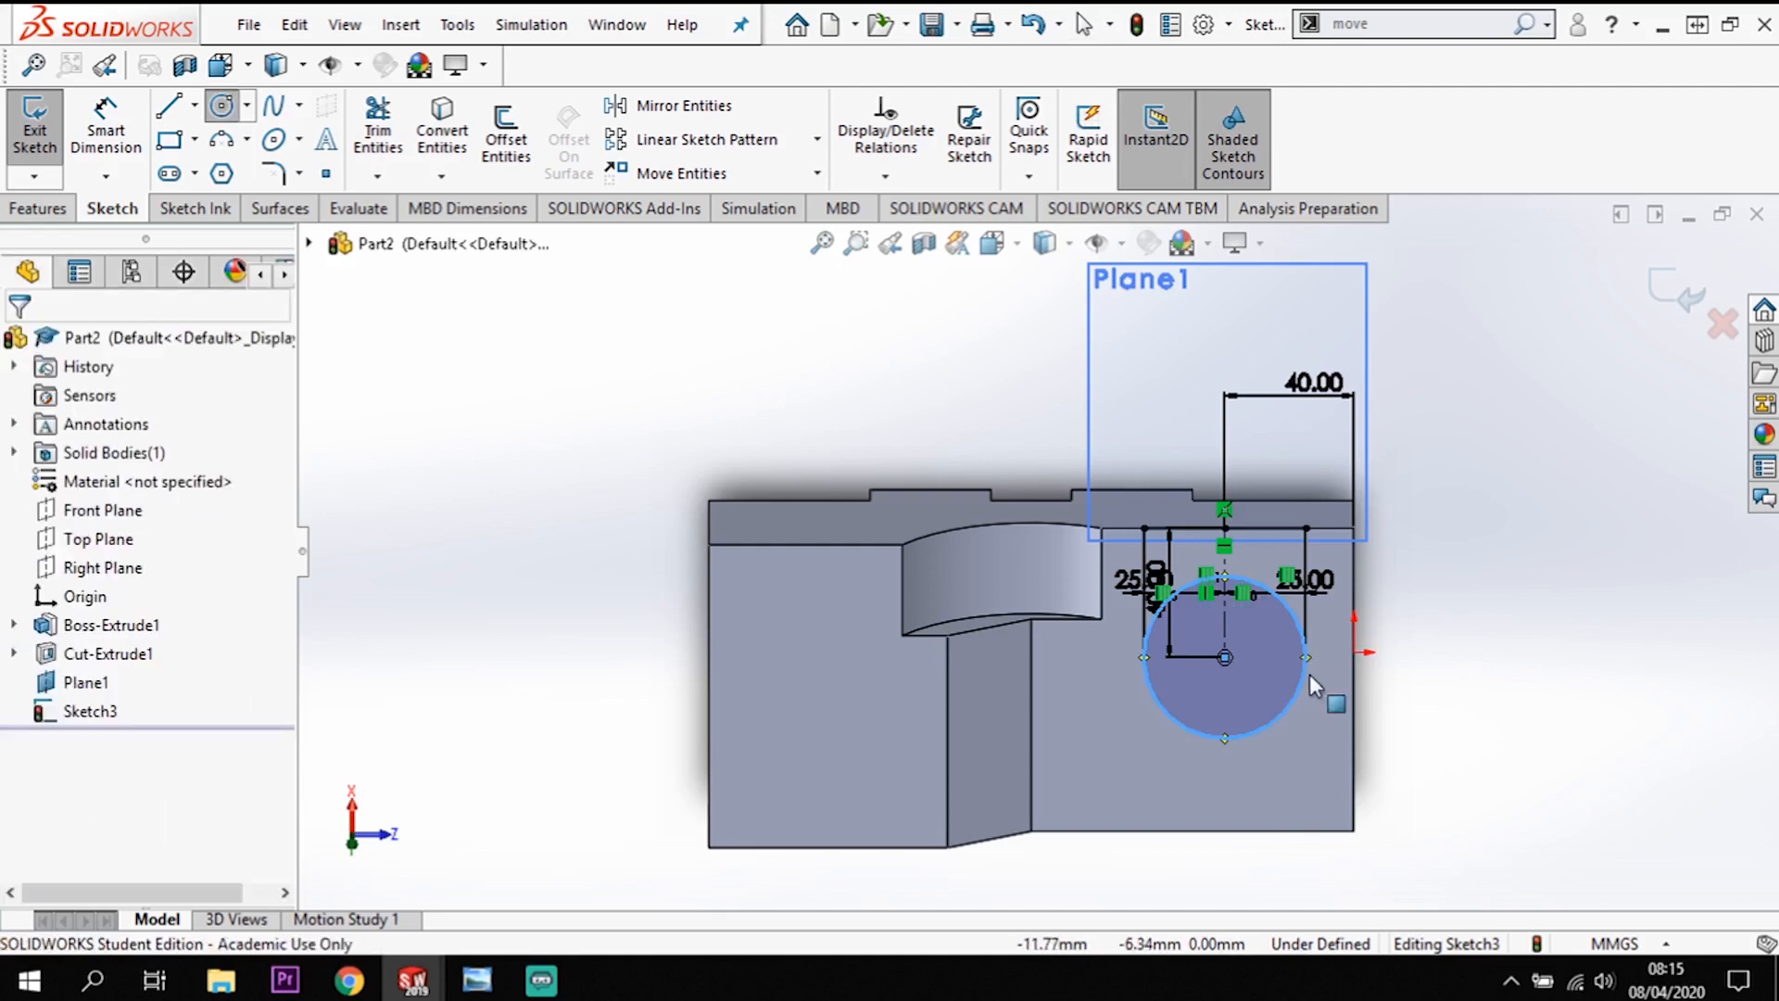
click(1548, 693)
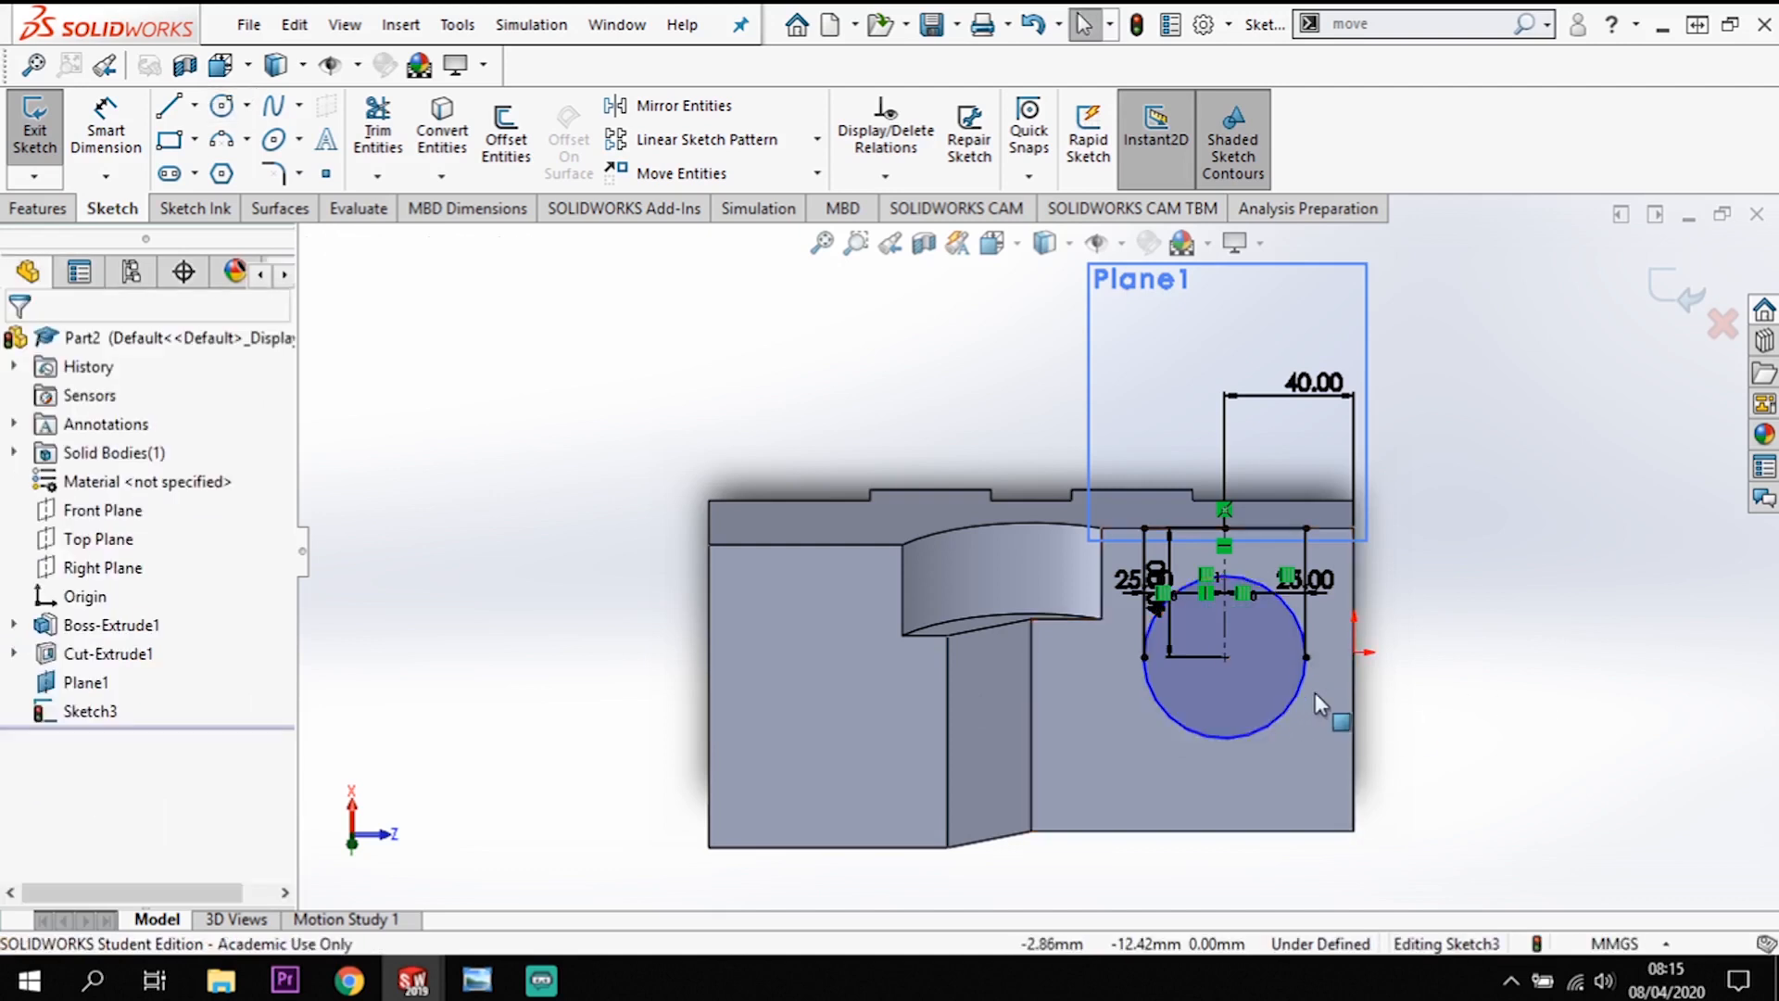
Step: Make the circle coincident with the lower endpoint of the offset line nearest the block's outer side
click(1308, 659)
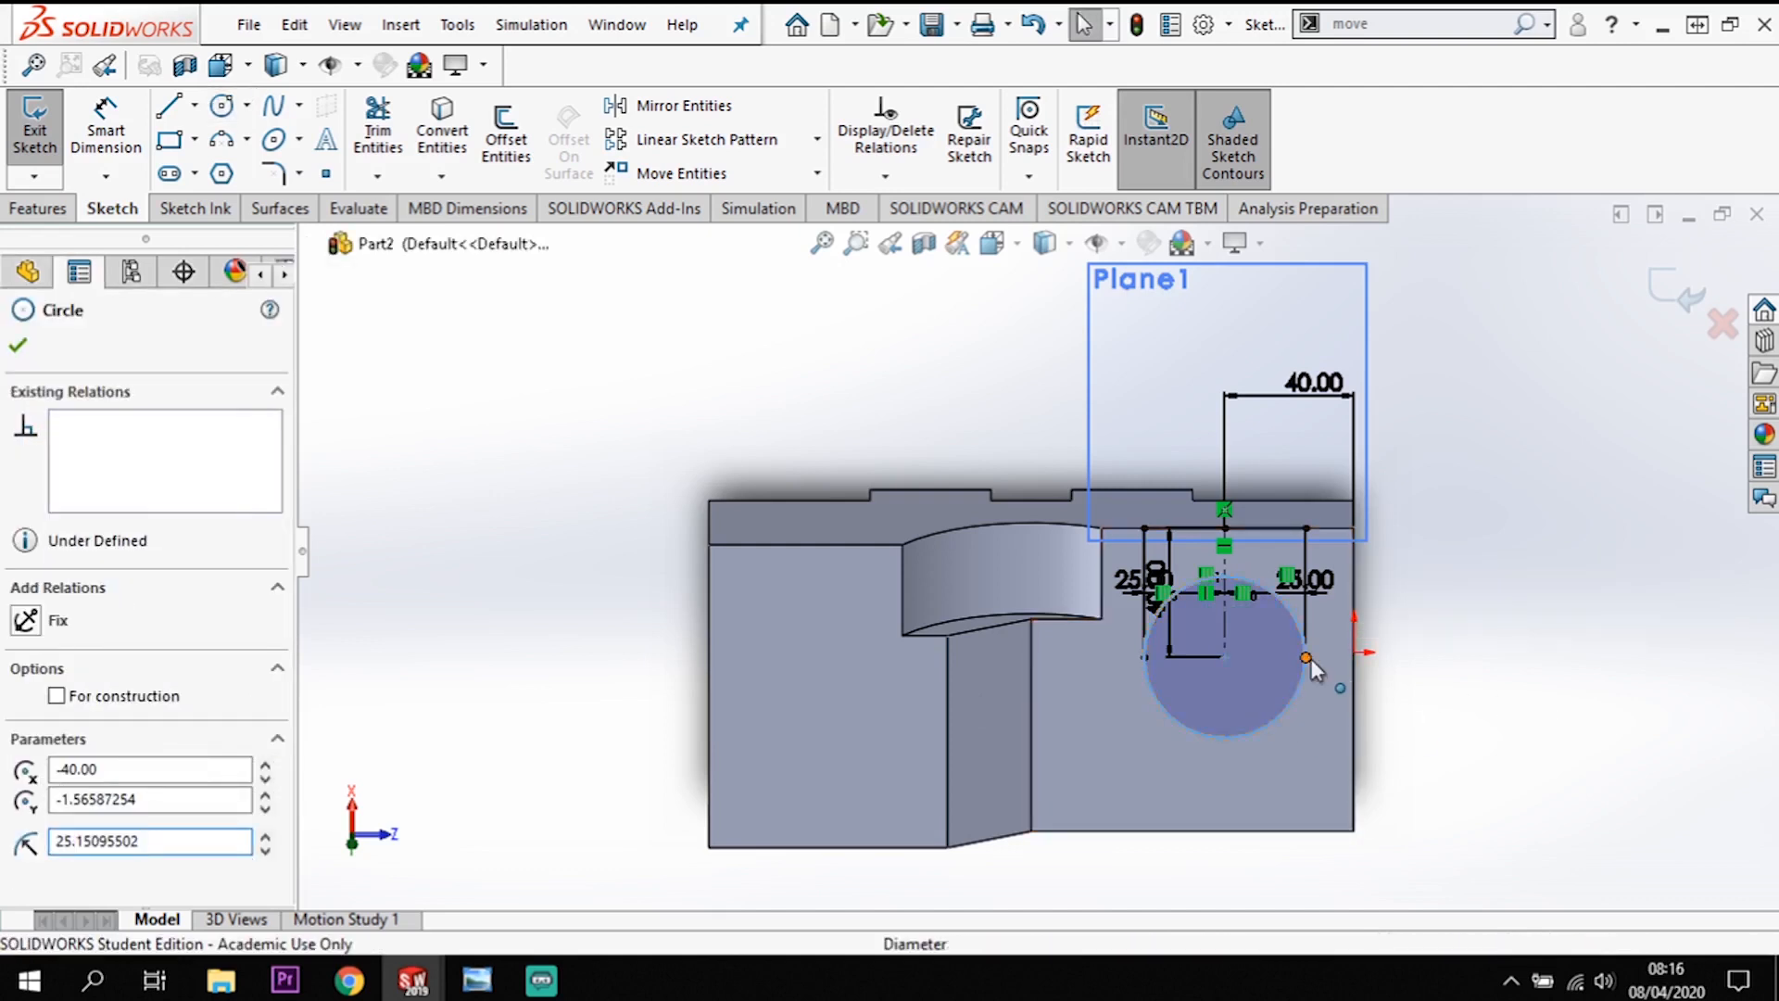
ctrl+click(1306, 658)
click(25, 797)
click(1480, 758)
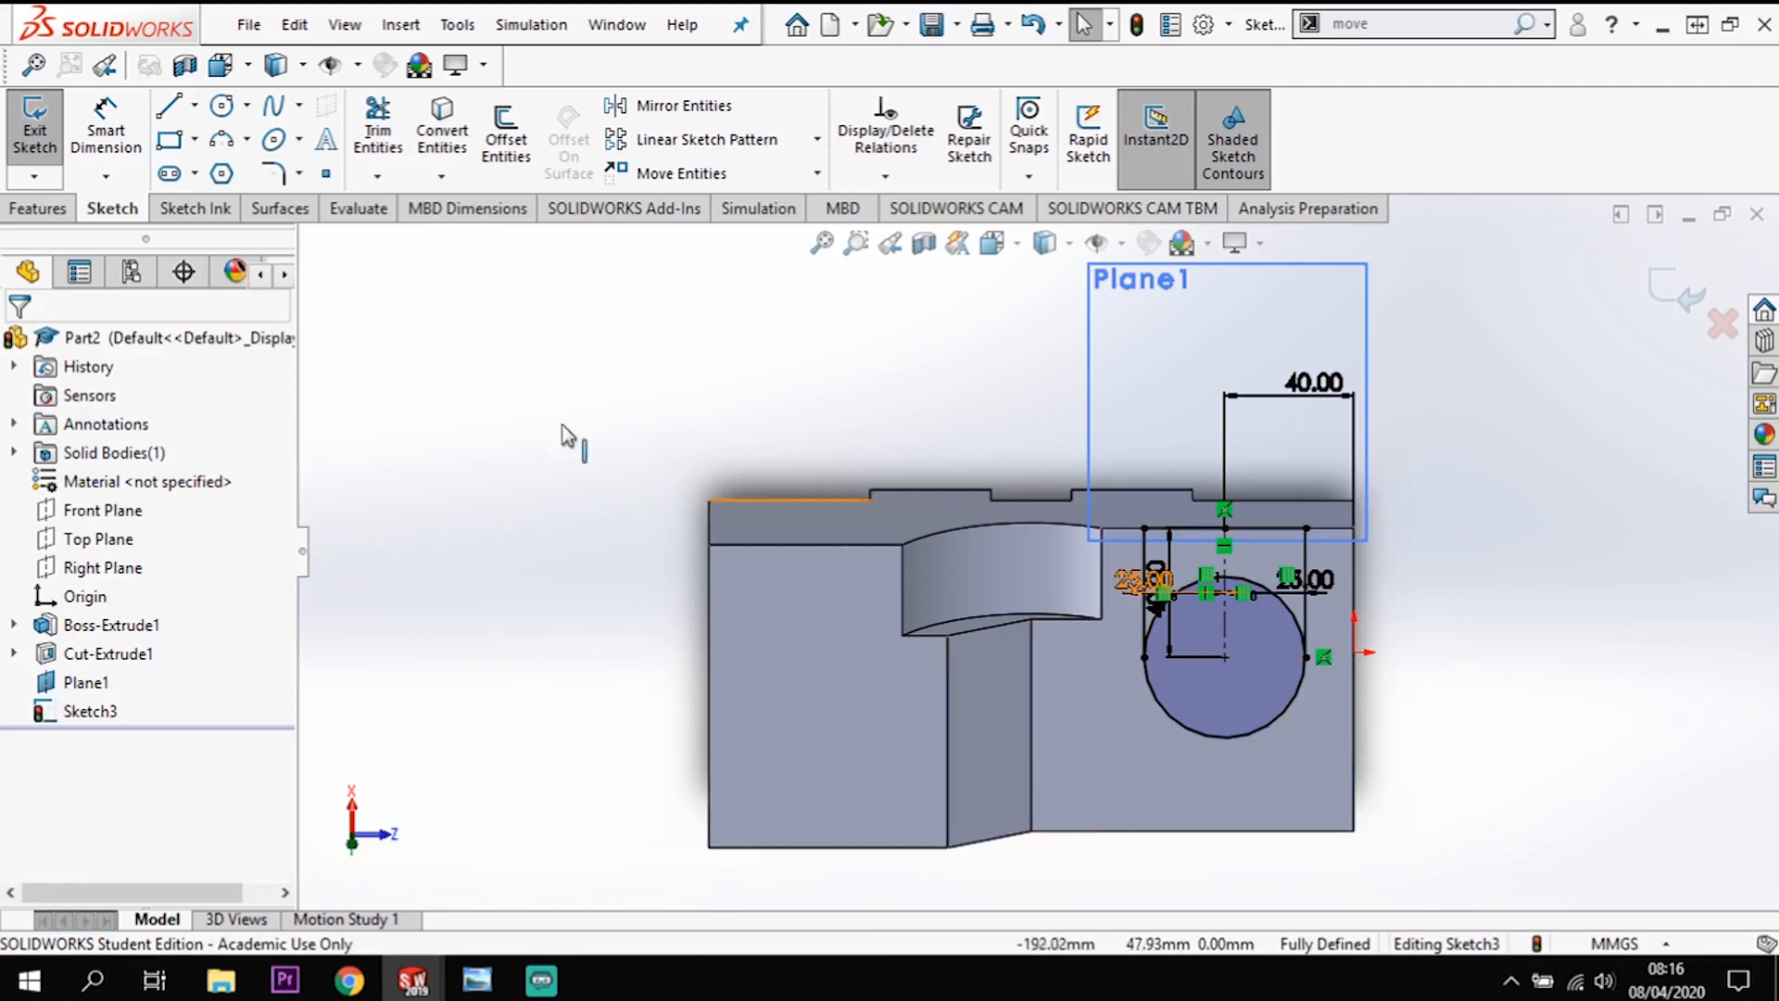
Step: Start an Extruded Boss with the circle and the two regions between the offset lines above it as contours
click(37, 210)
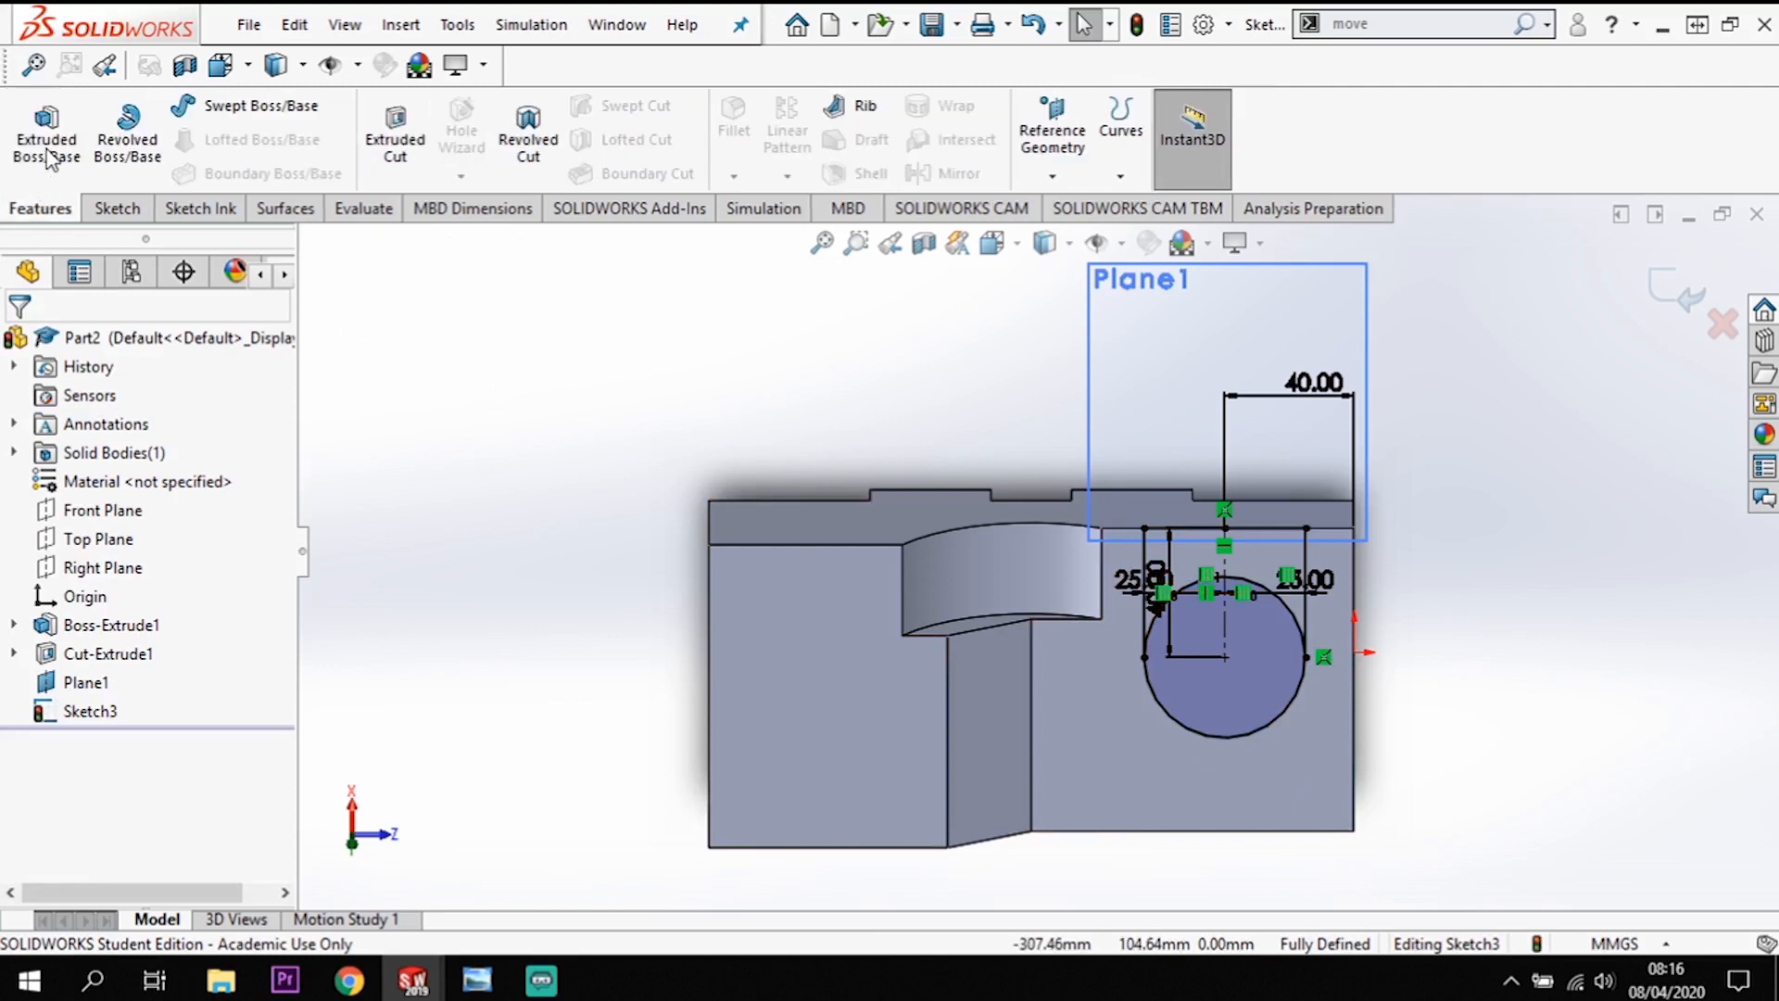
click(47, 130)
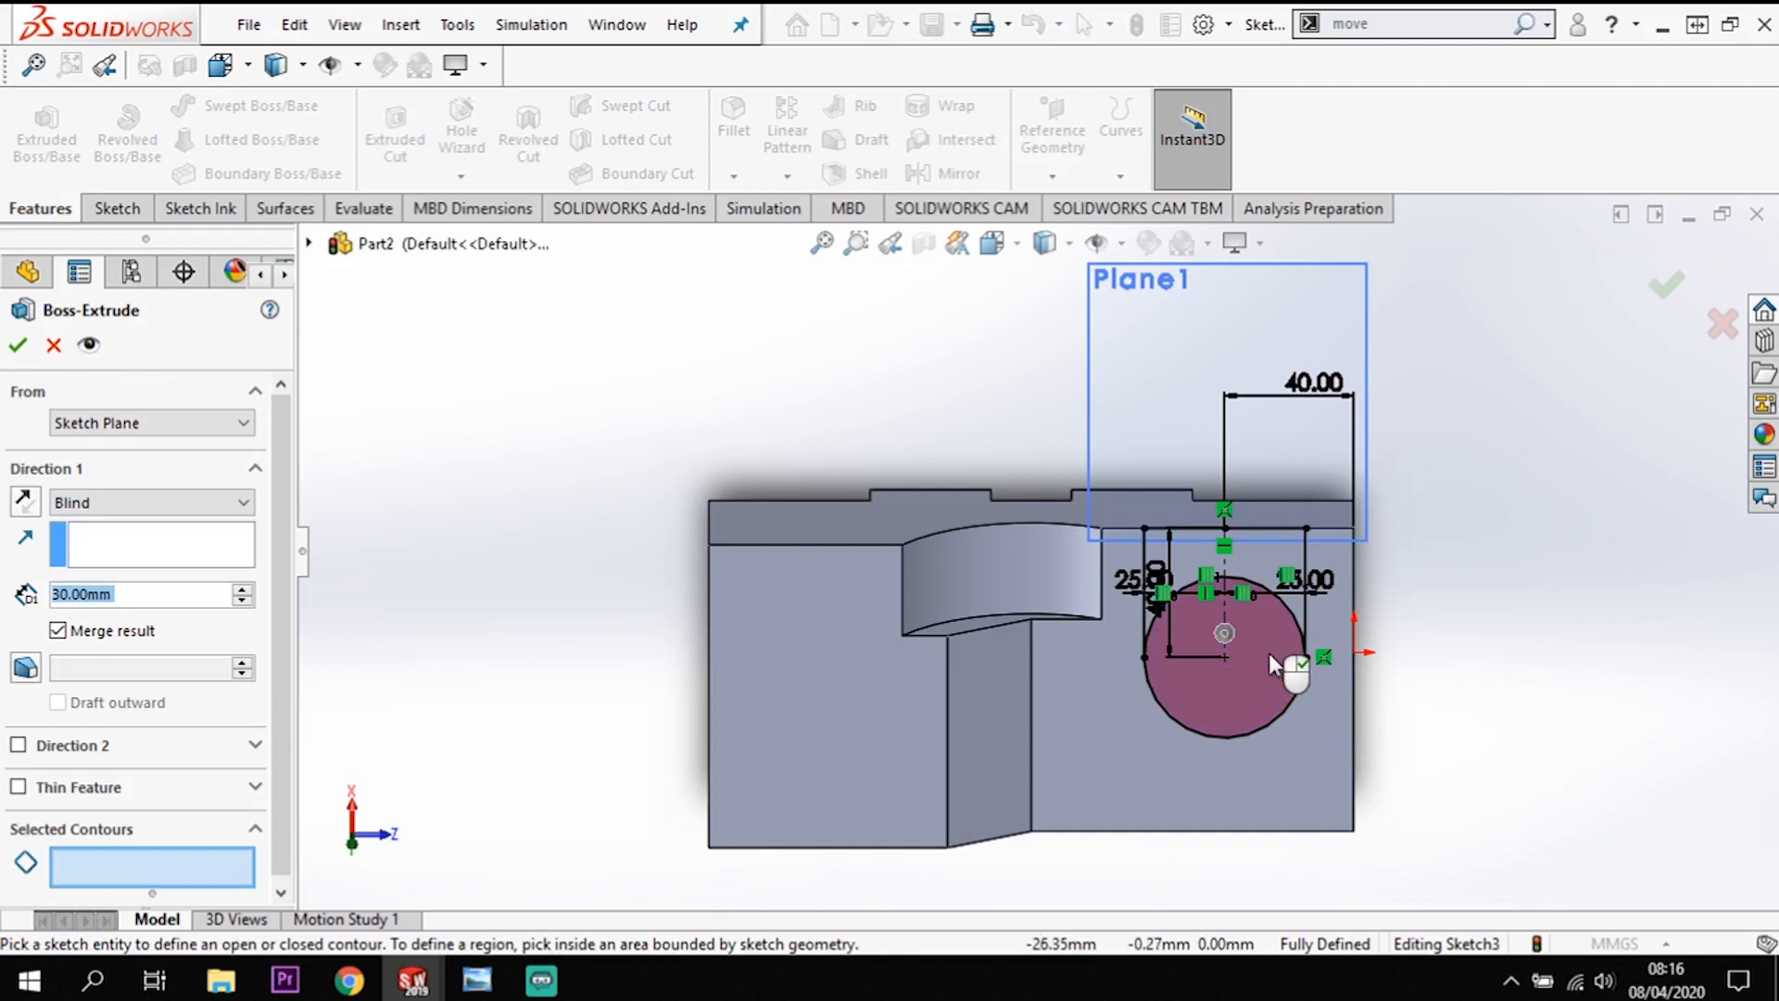
click(1270, 652)
click(1270, 563)
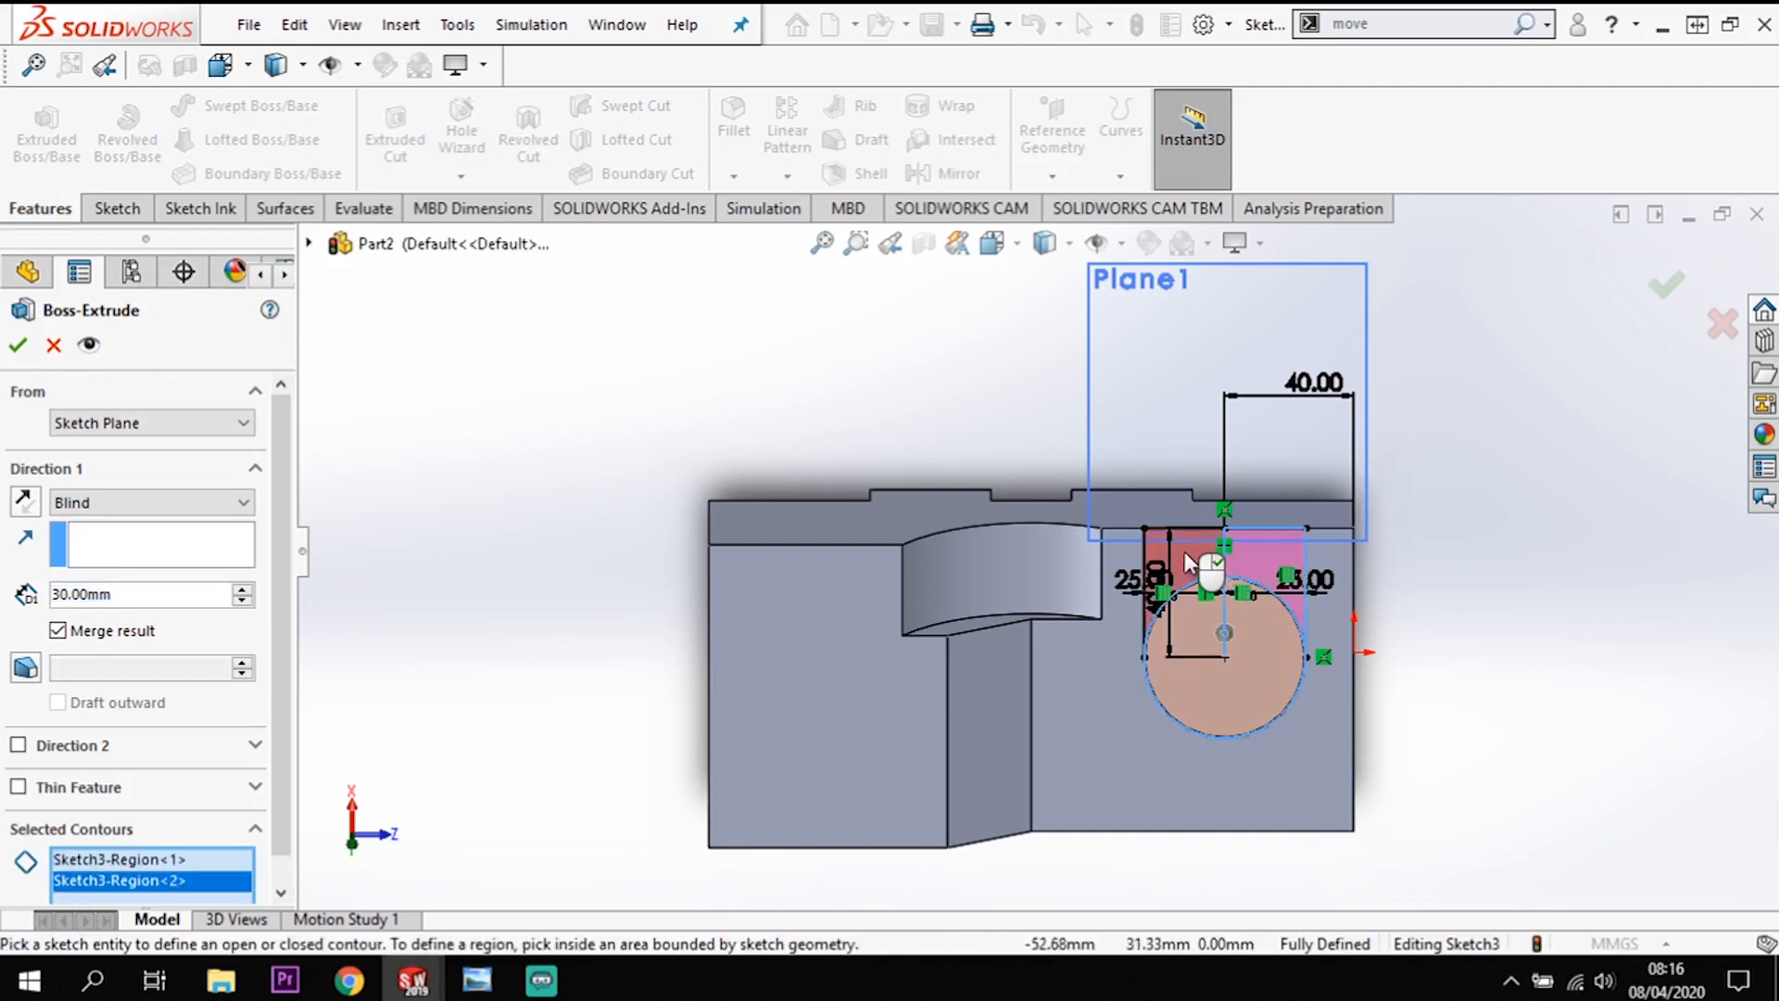
click(1185, 552)
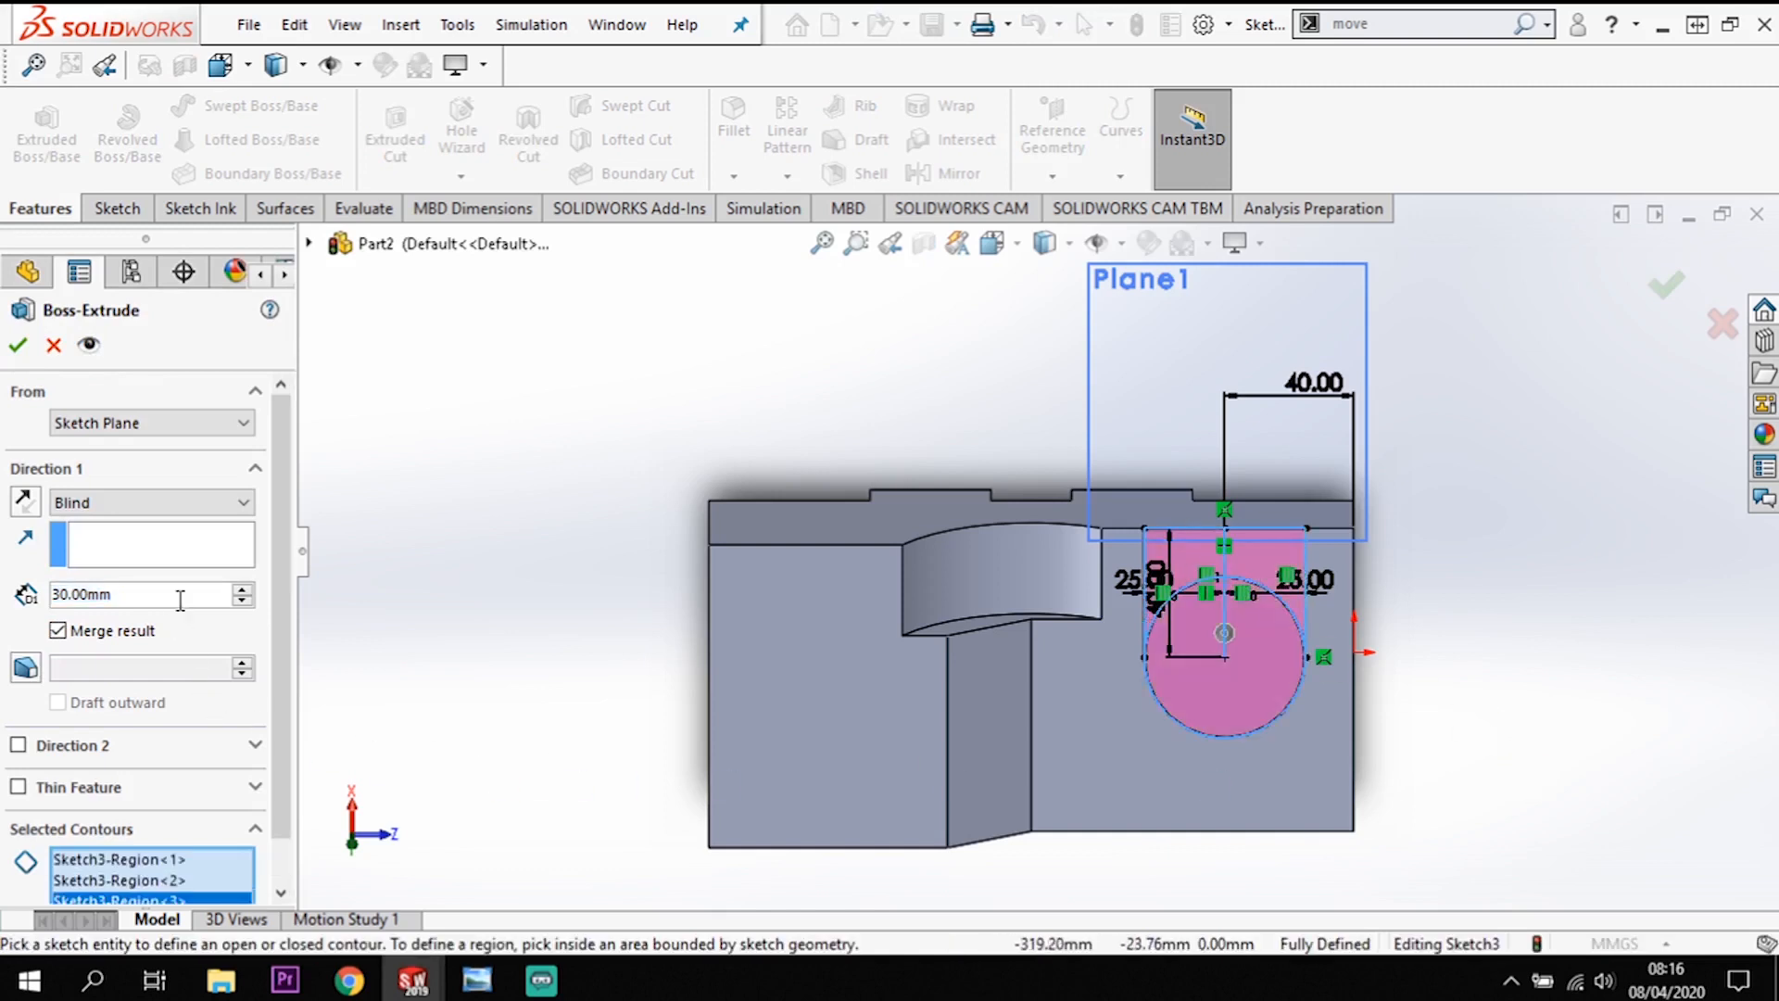
Step: Extrude the contours Up To Surface, ending on the lower step's top face, and create the boss
click(195, 503)
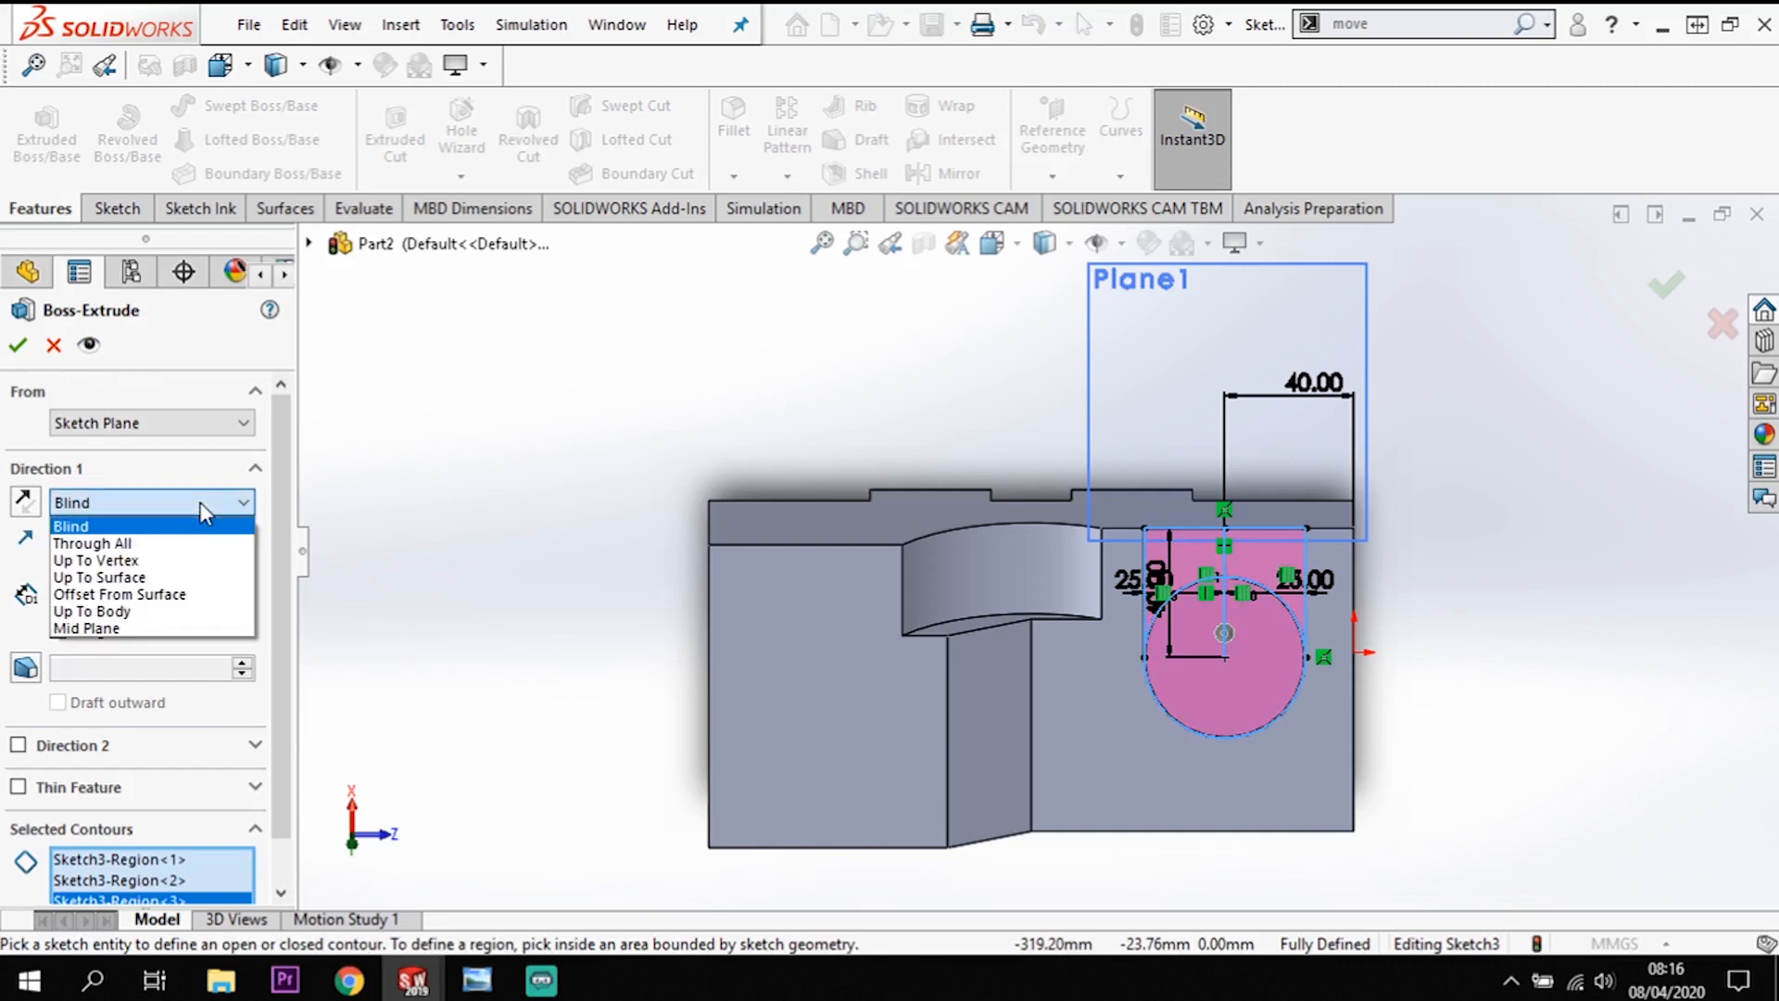
click(130, 578)
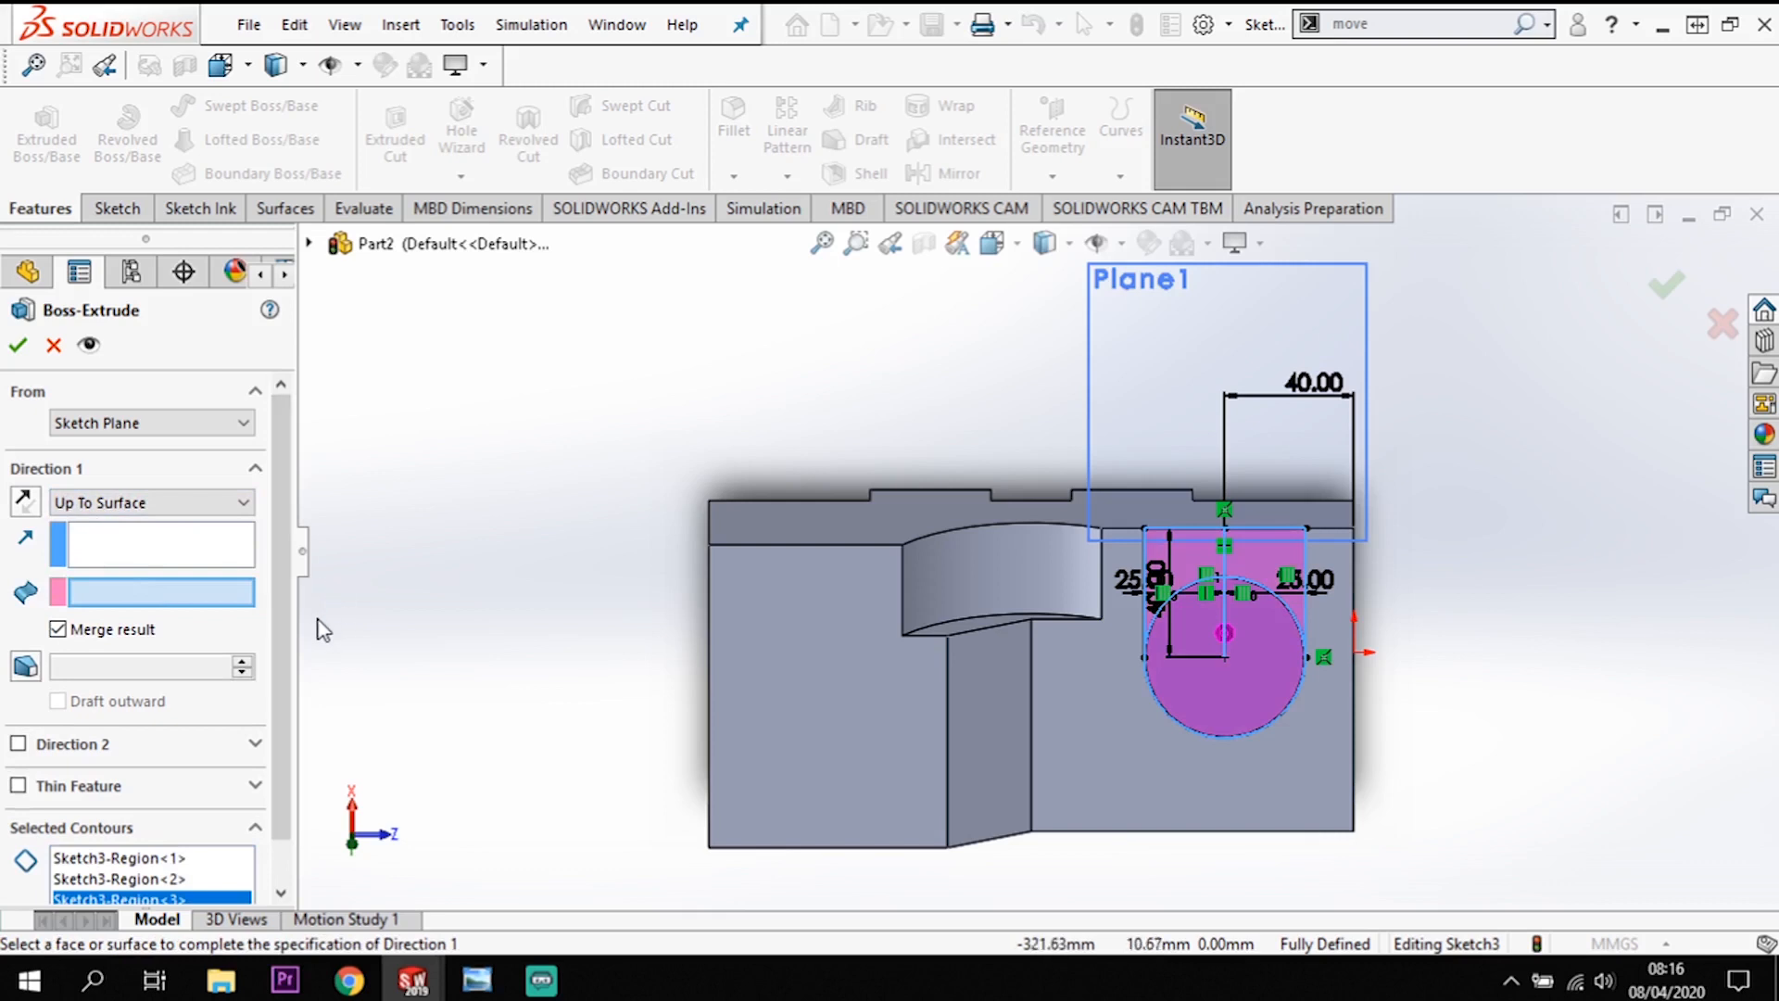
middle_drag(1583, 715, 1466, 506)
click(1131, 641)
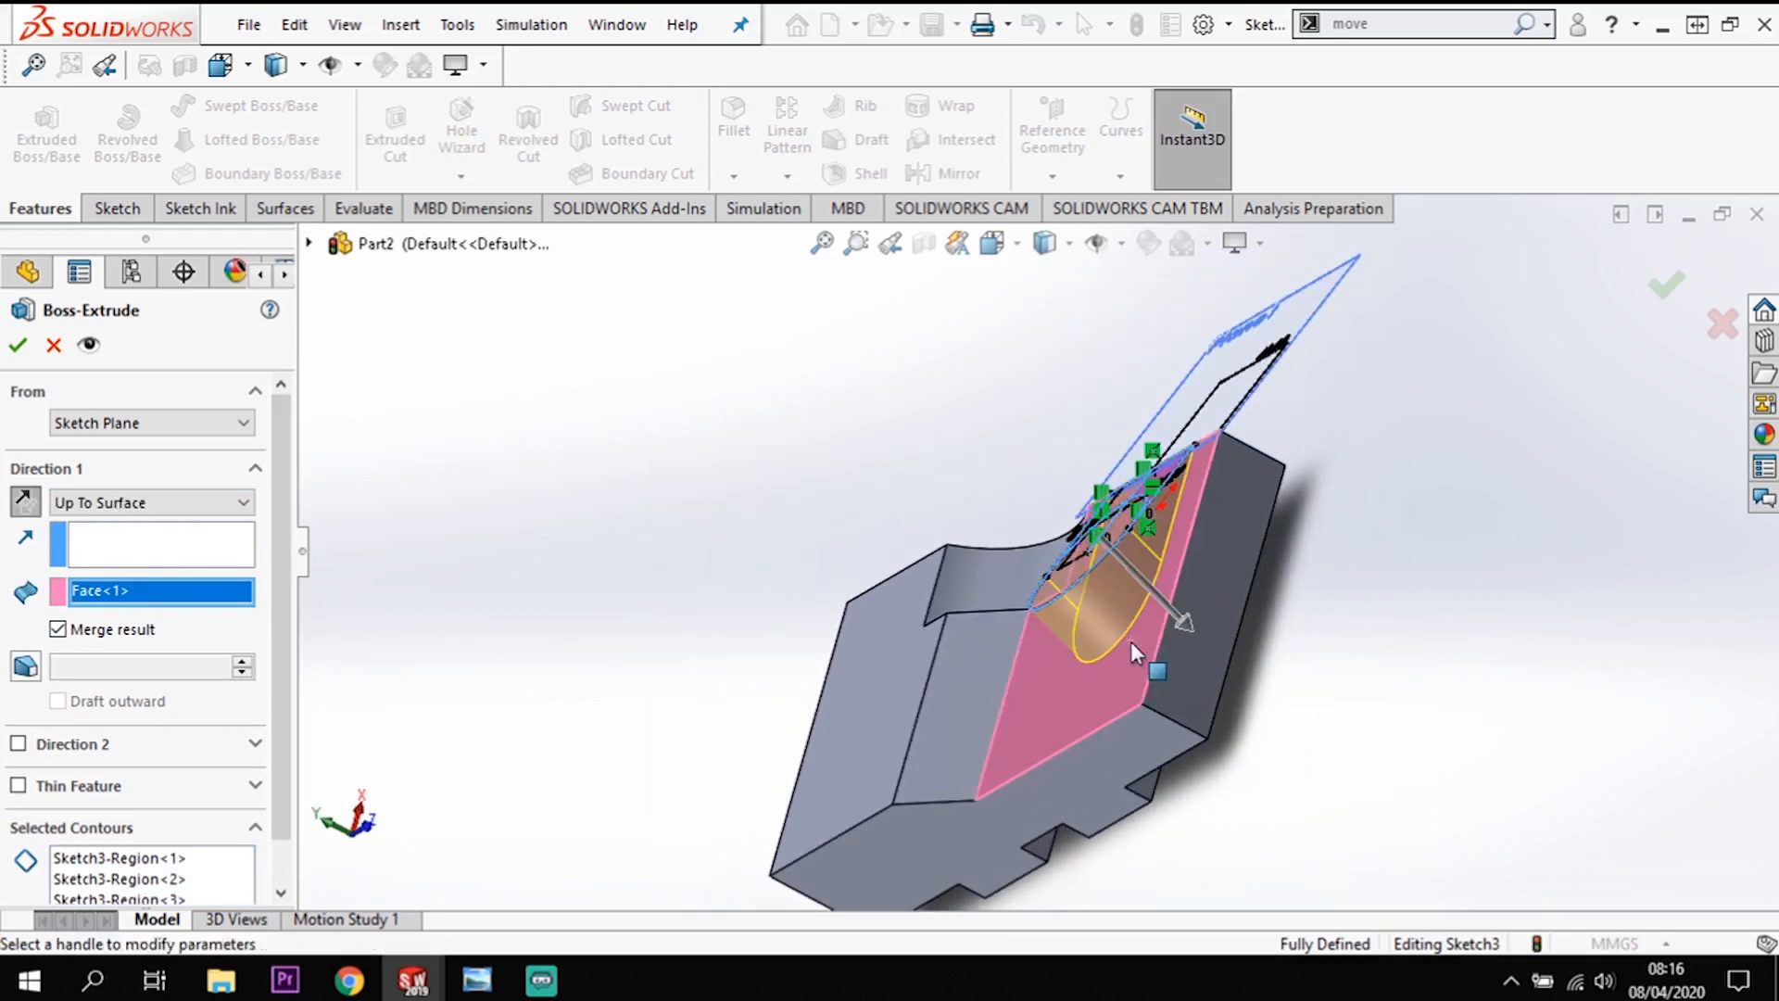
middle_drag(1164, 632, 1199, 715)
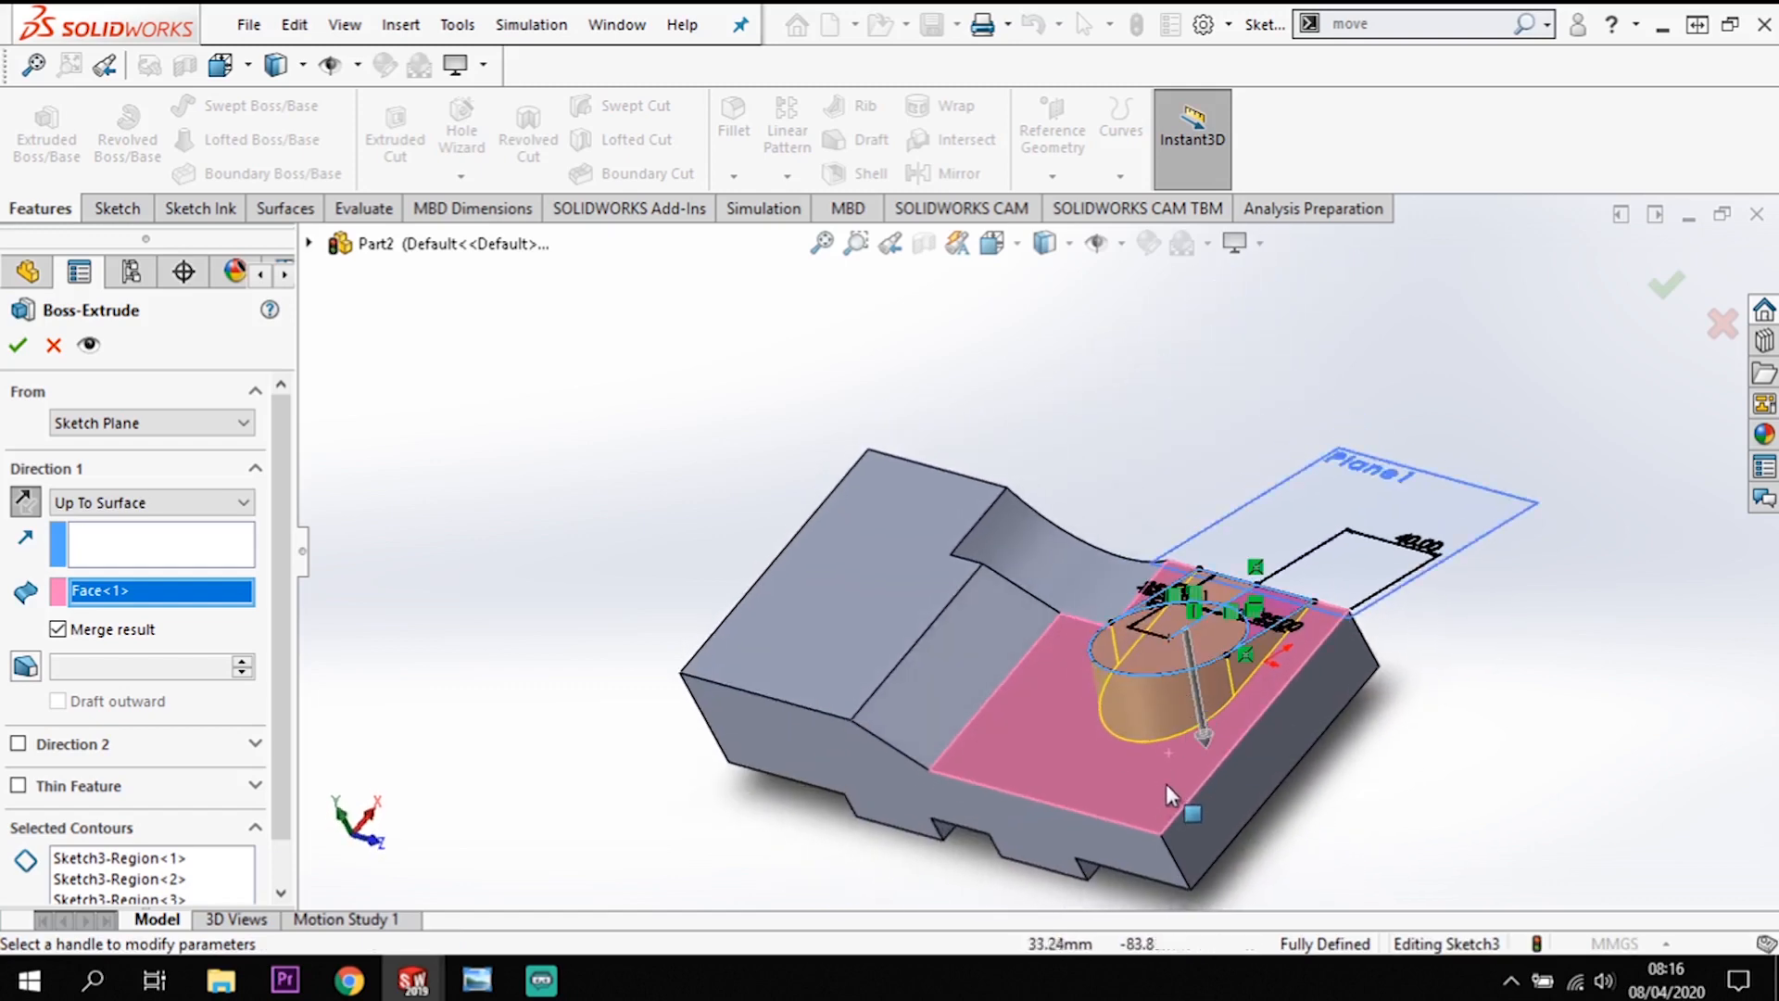
click(20, 349)
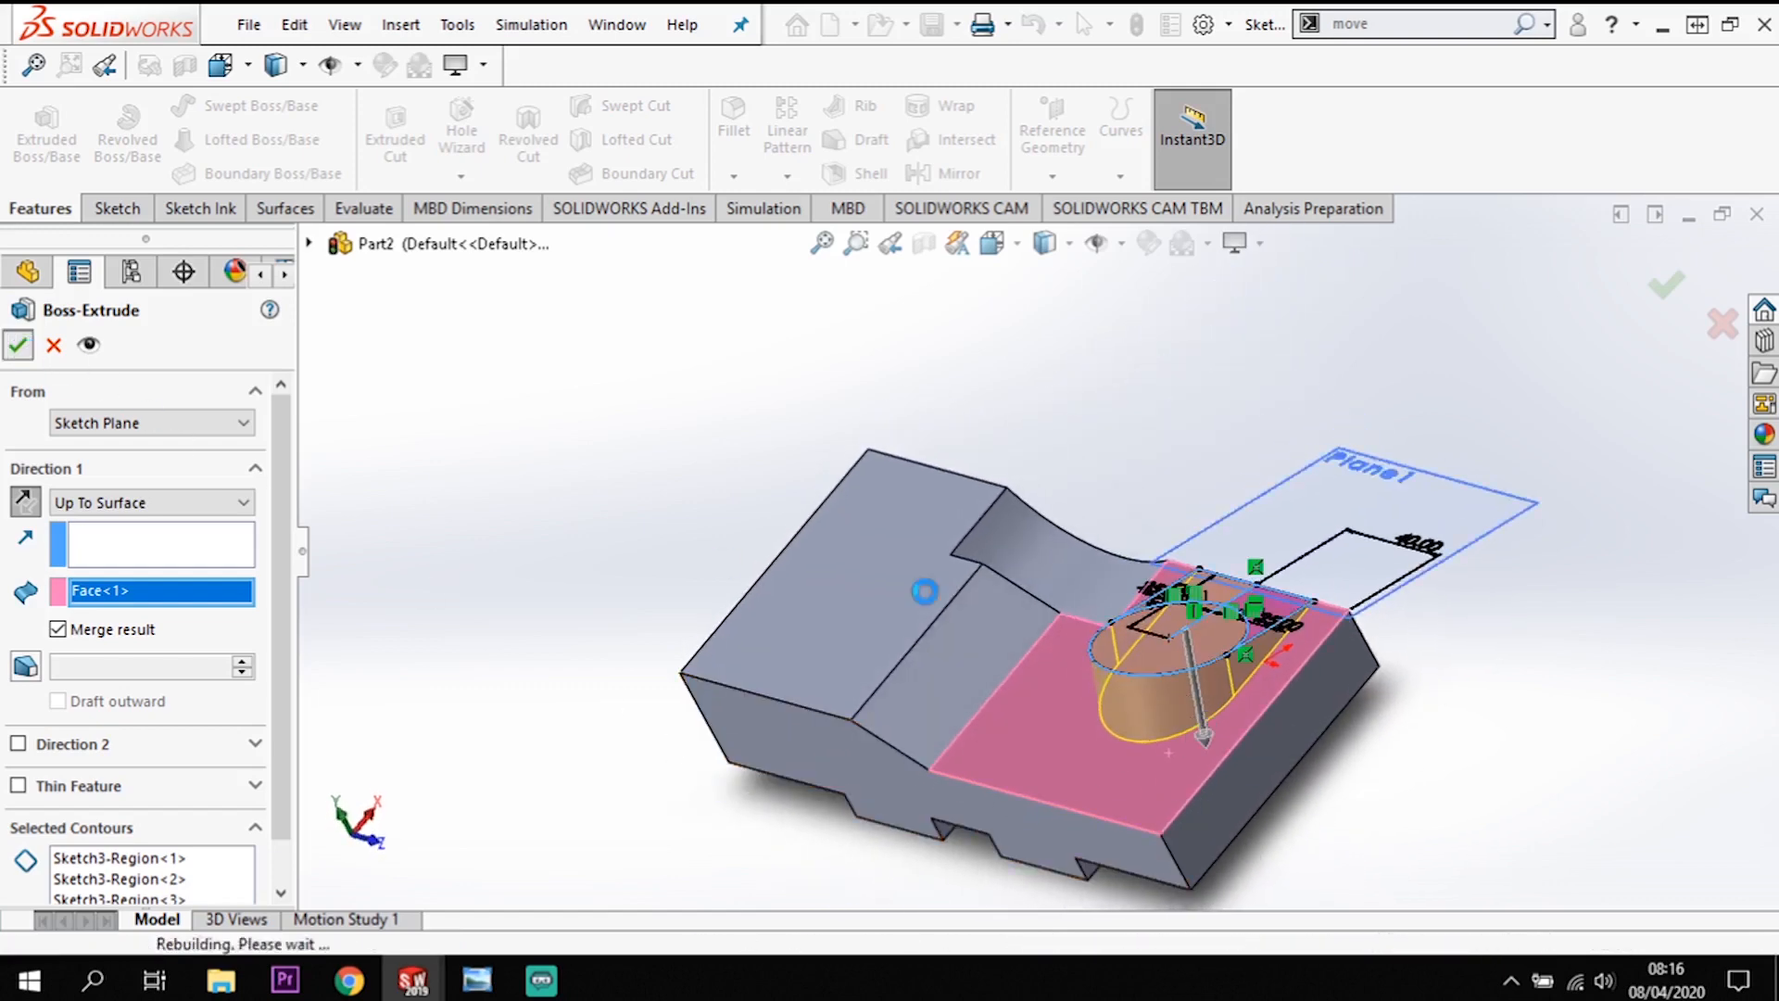
Step: Start a new sketch on the inclined top face of the round-ended boss
click(1476, 768)
scroll(1501, 787, up, 1)
middle_drag(1477, 749, 1347, 867)
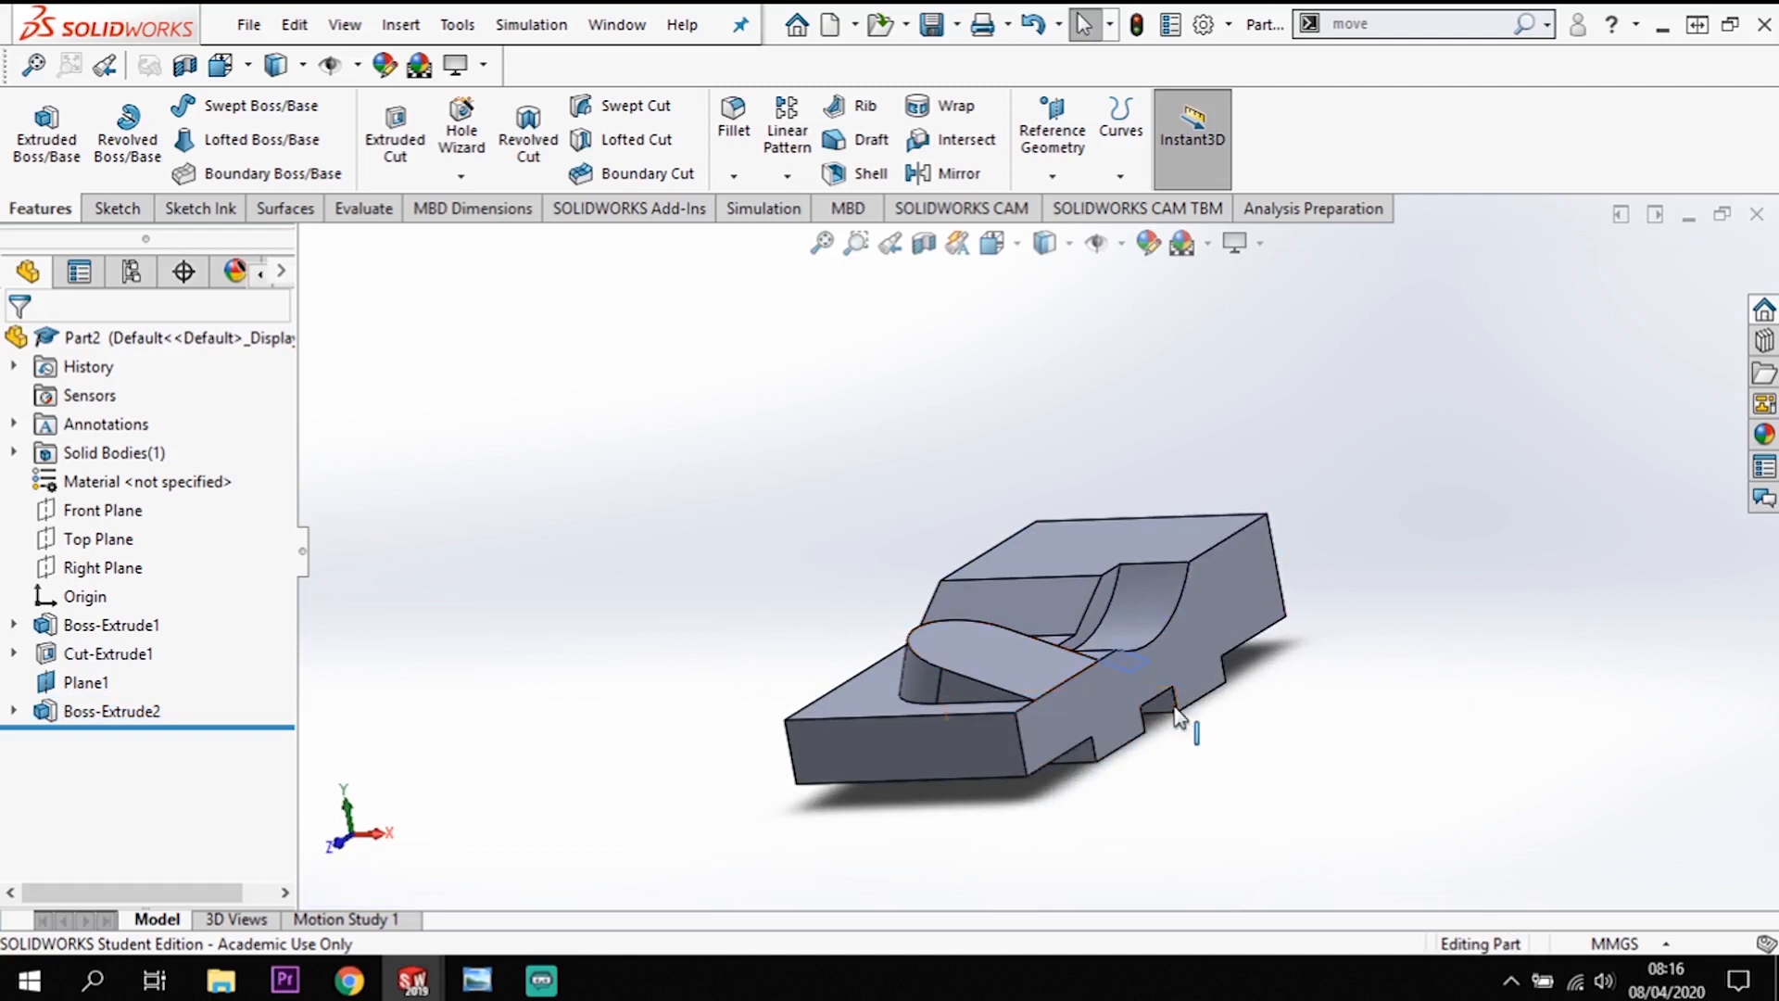
scroll(1175, 715, down, 2)
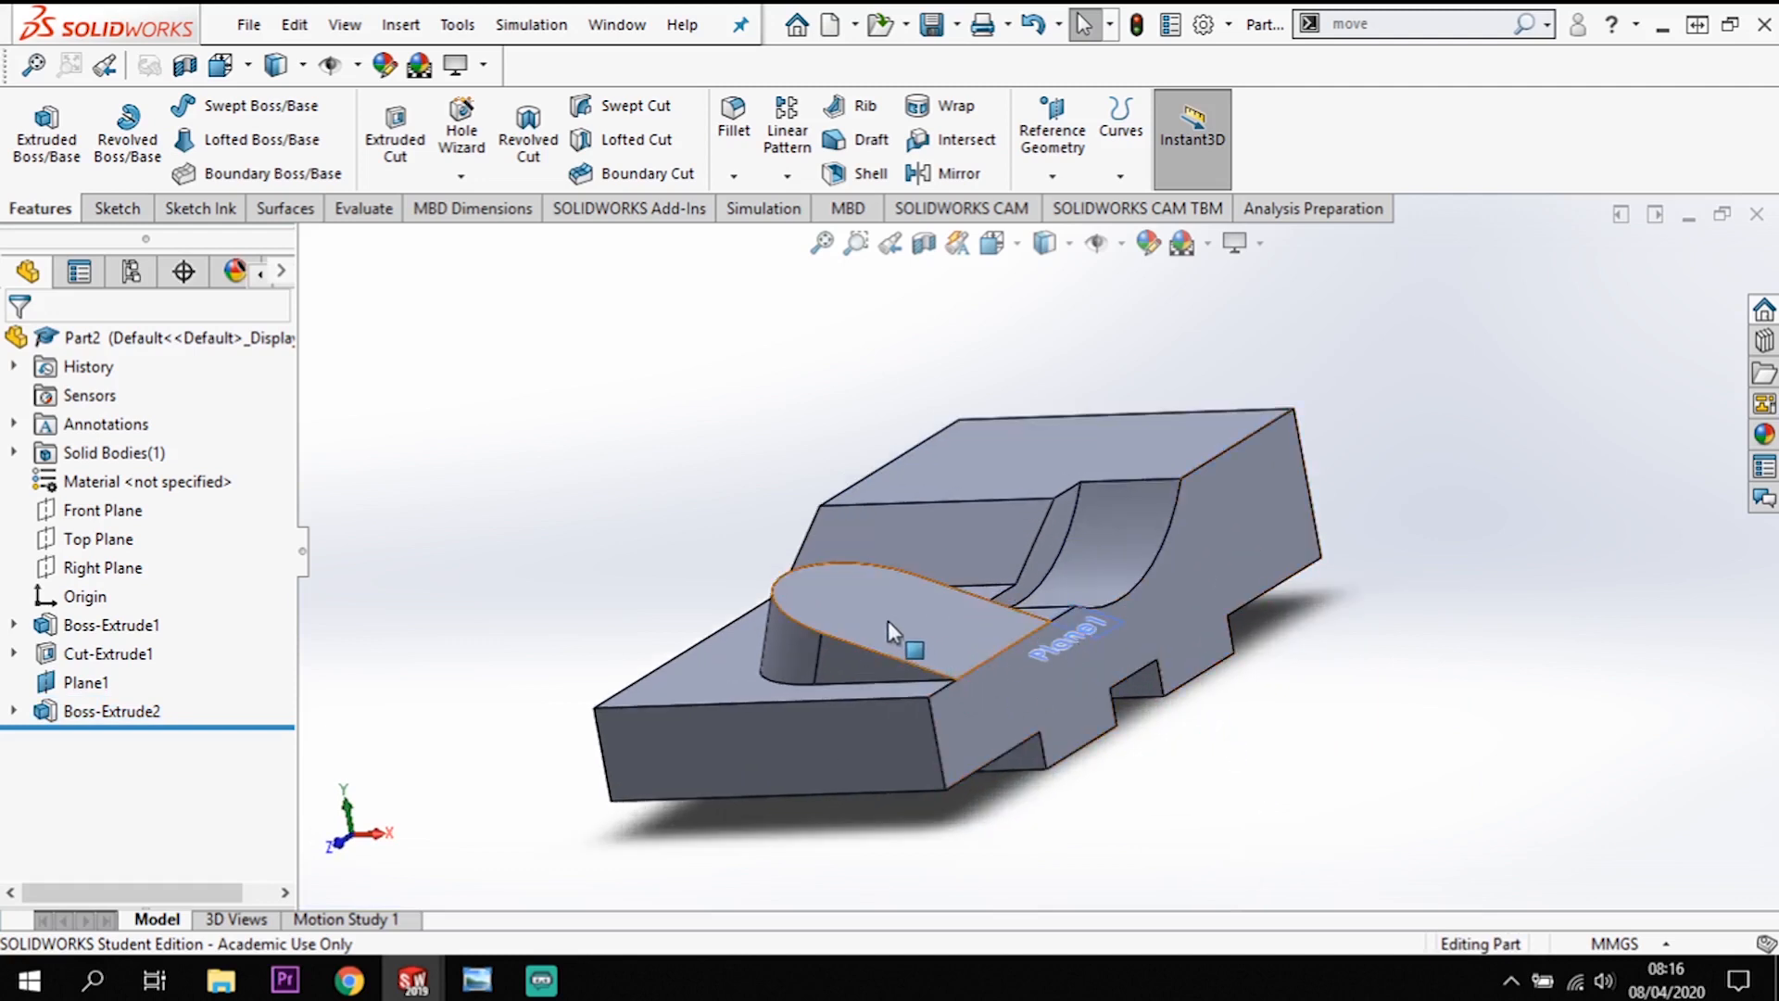
click(837, 606)
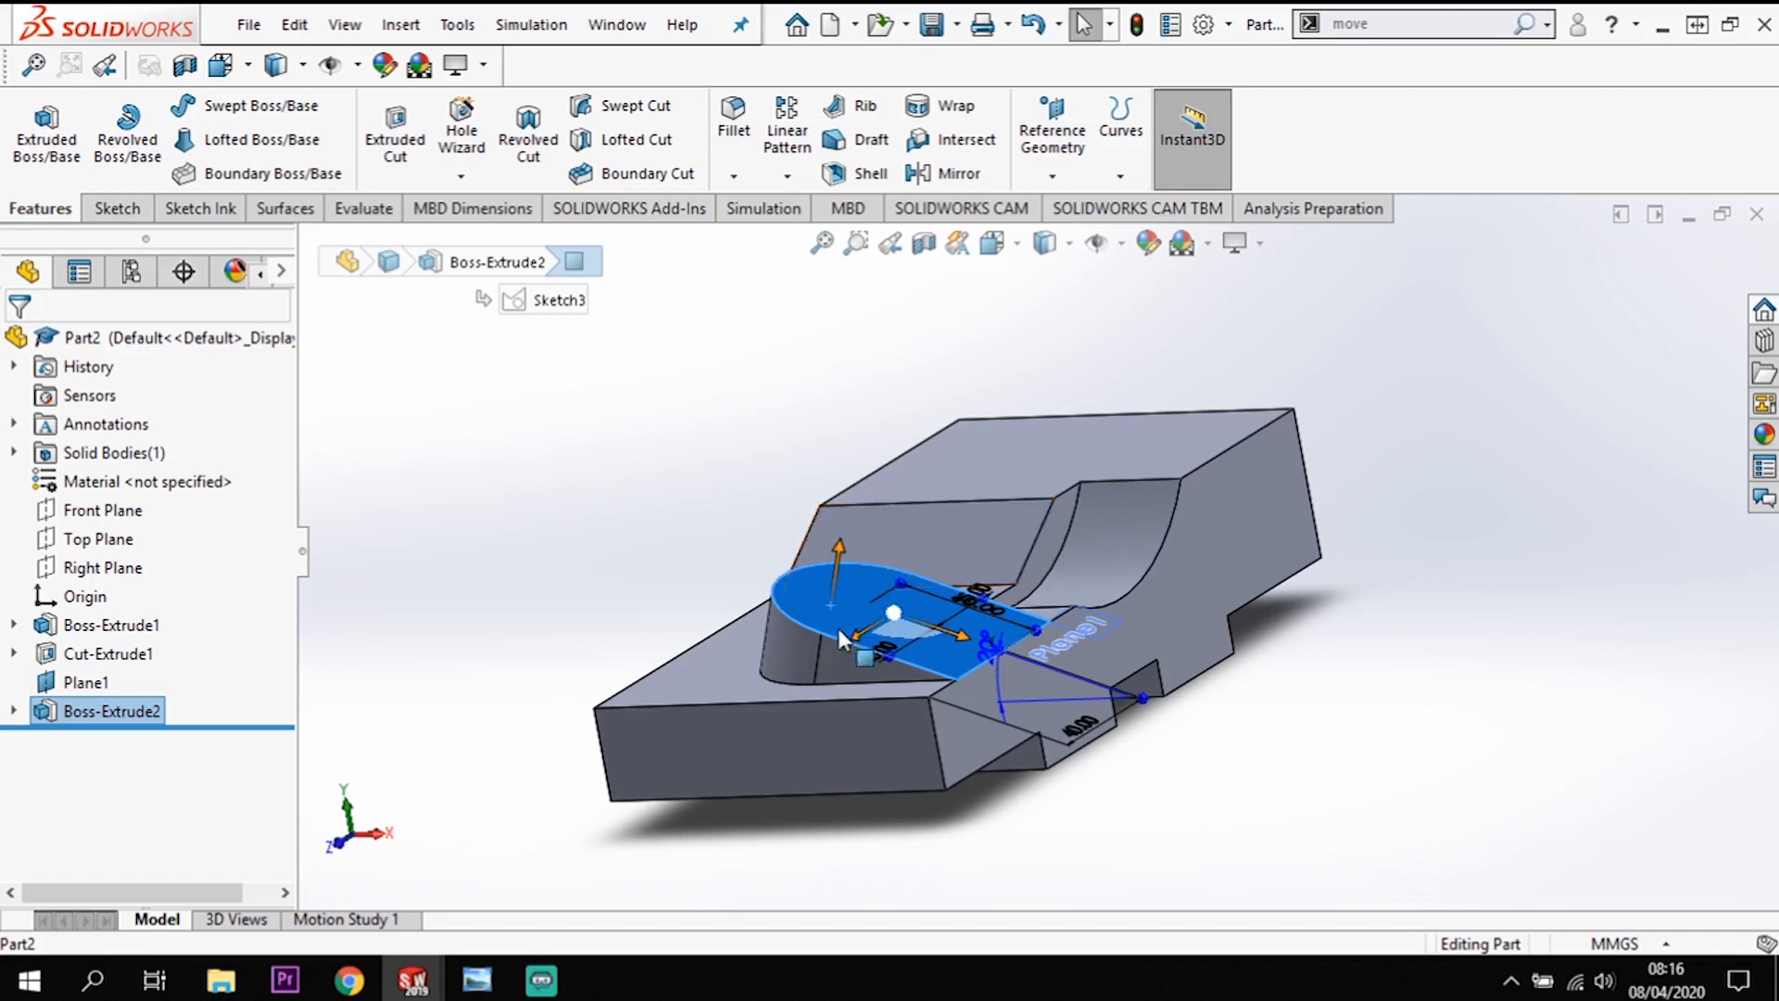
click(112, 207)
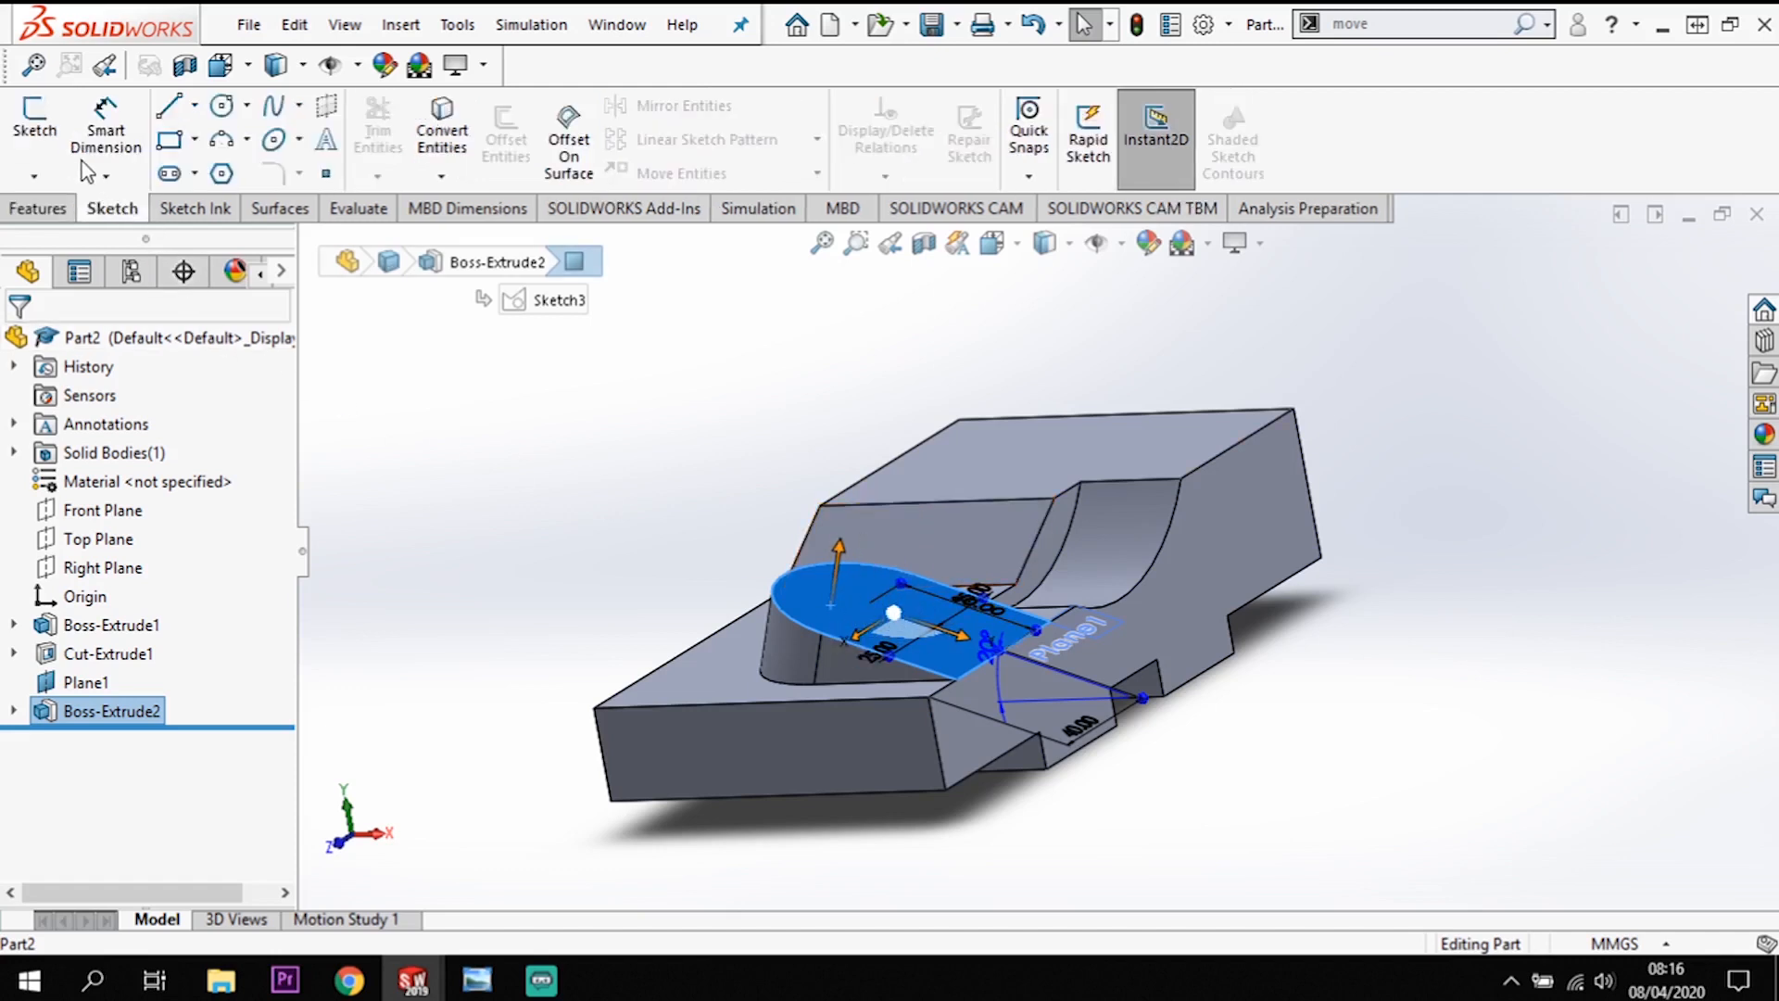
click(34, 119)
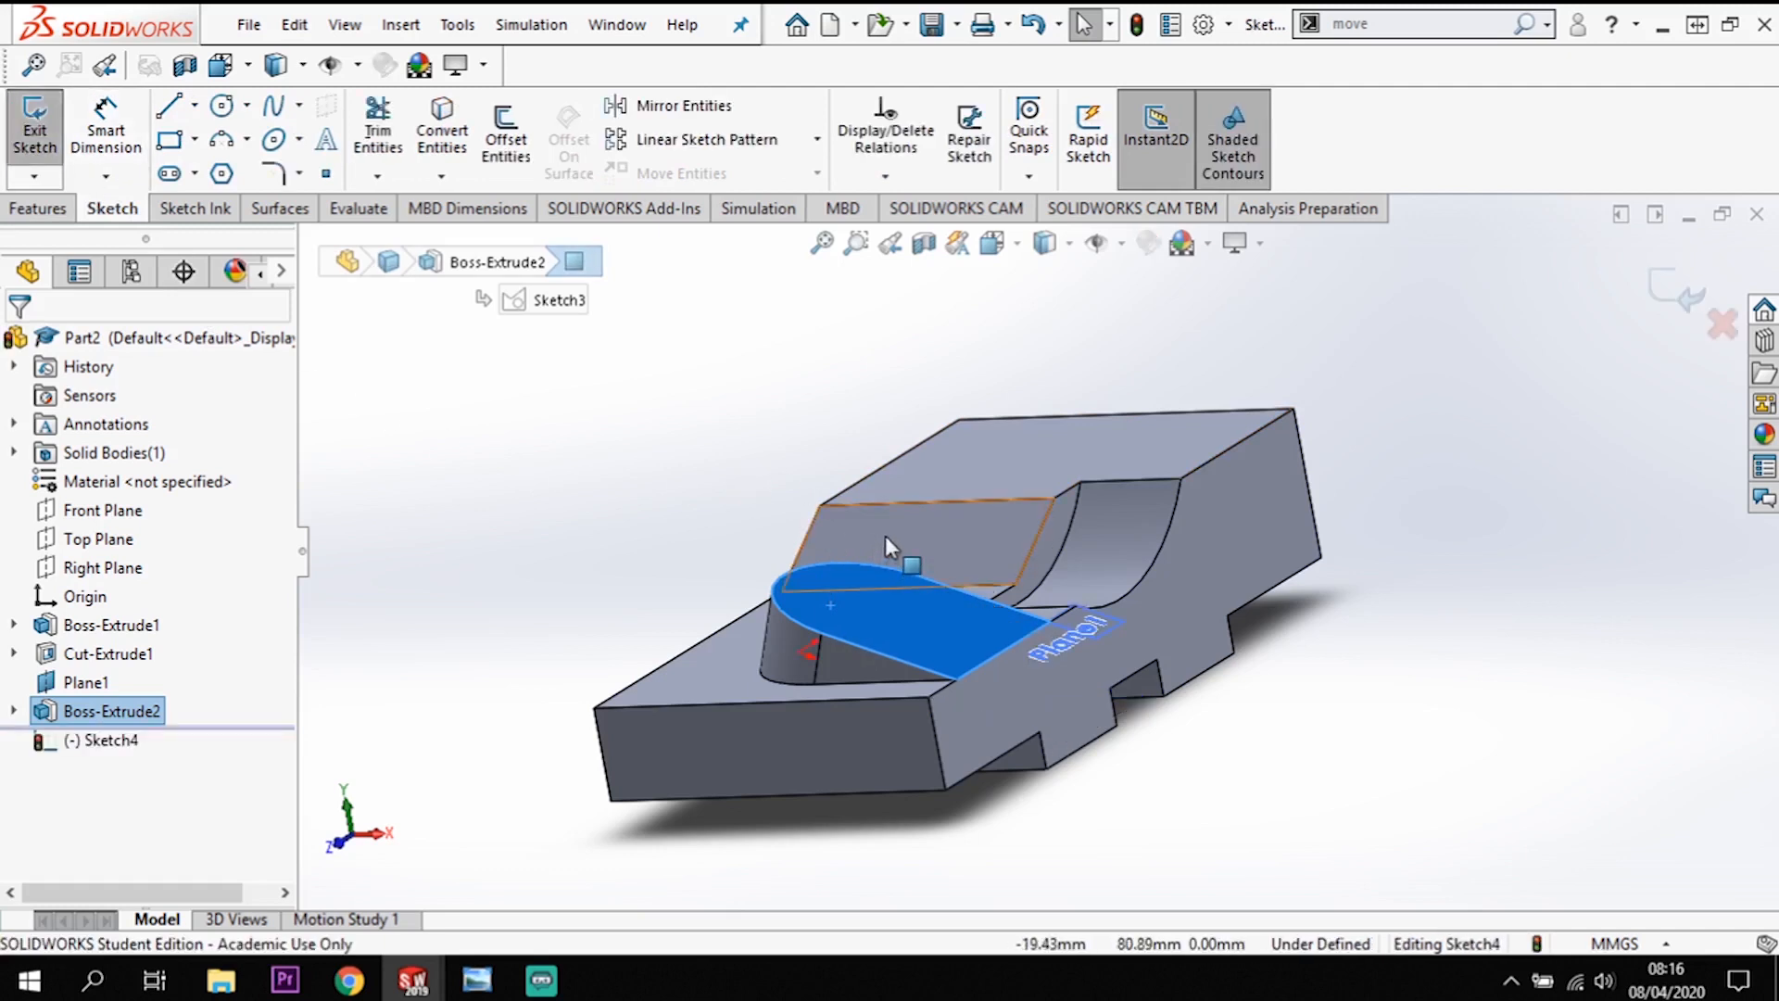
right_click(888, 626)
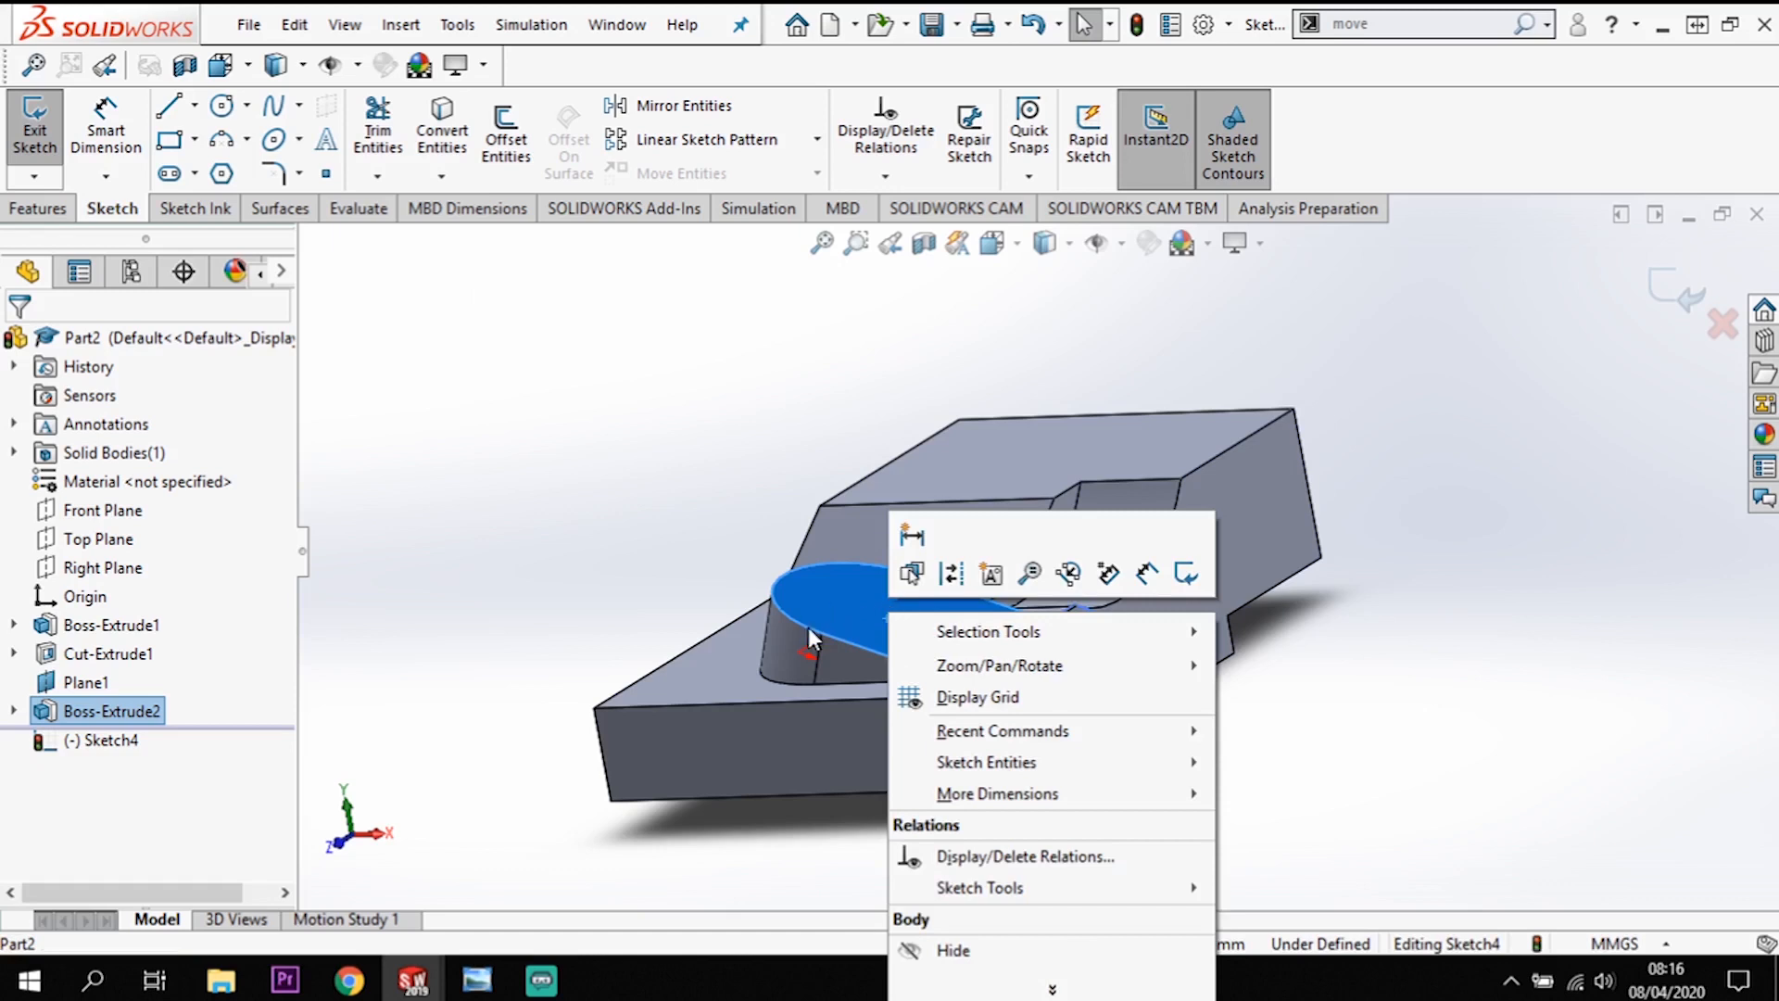
click(596, 636)
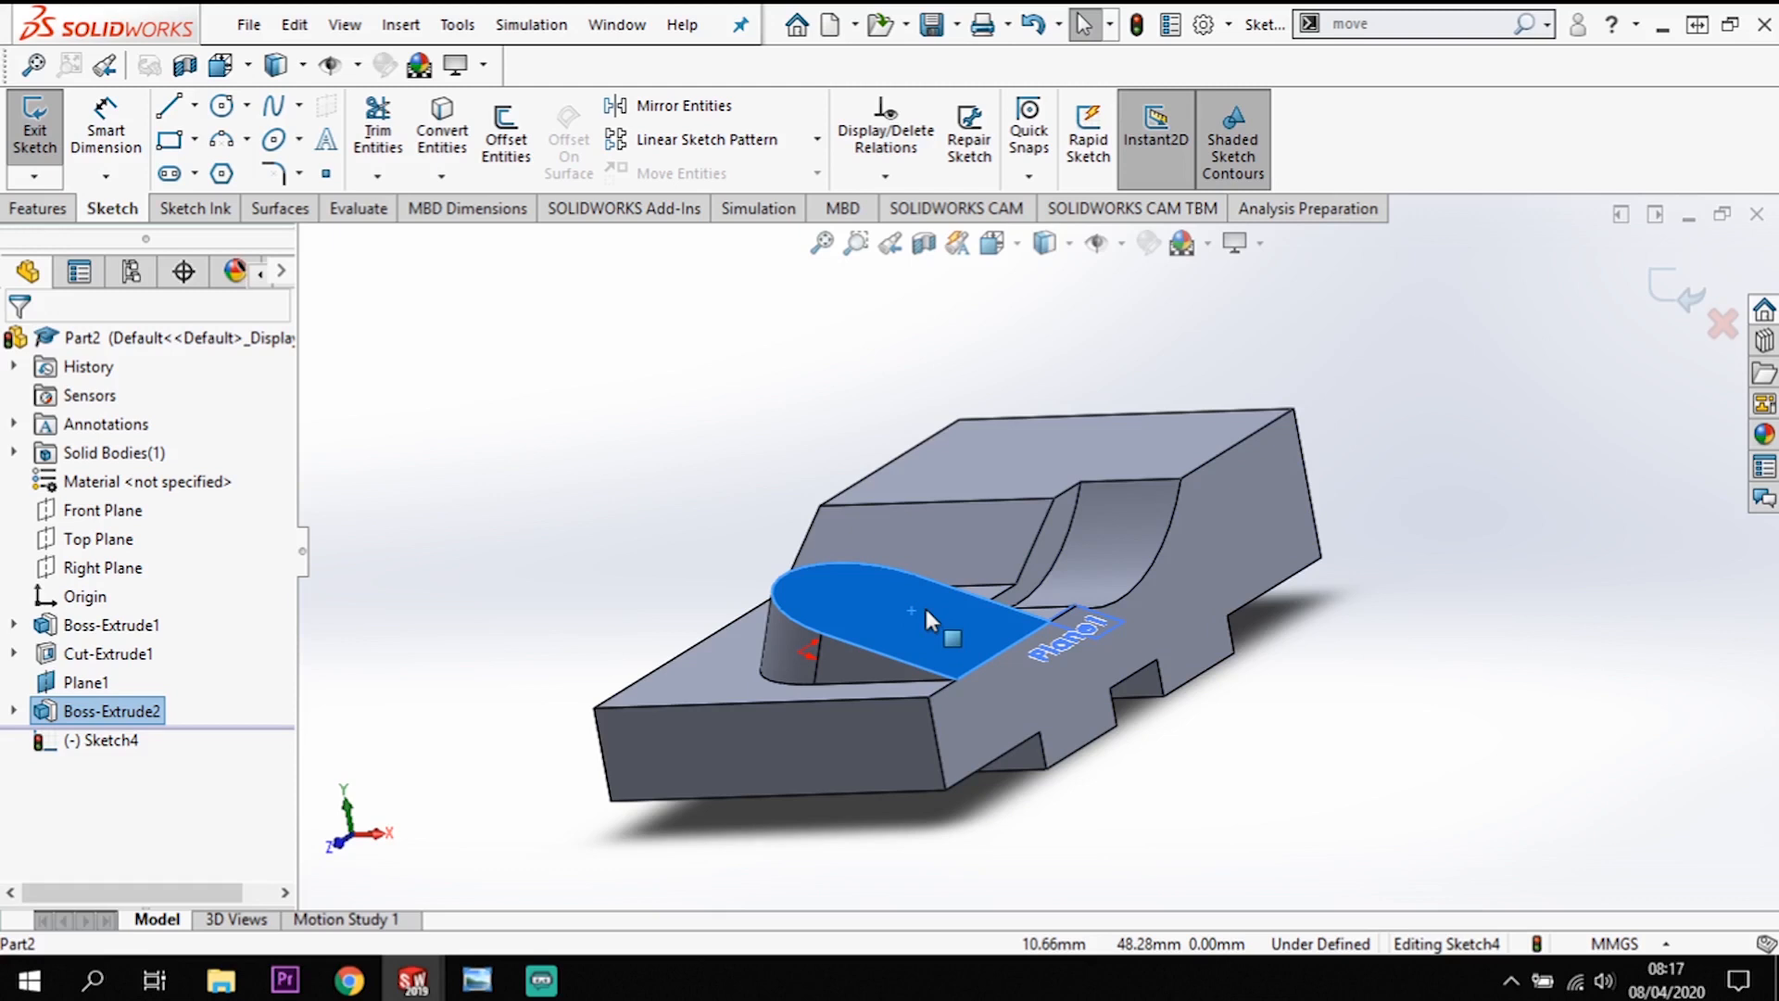
key(ctrl+8)
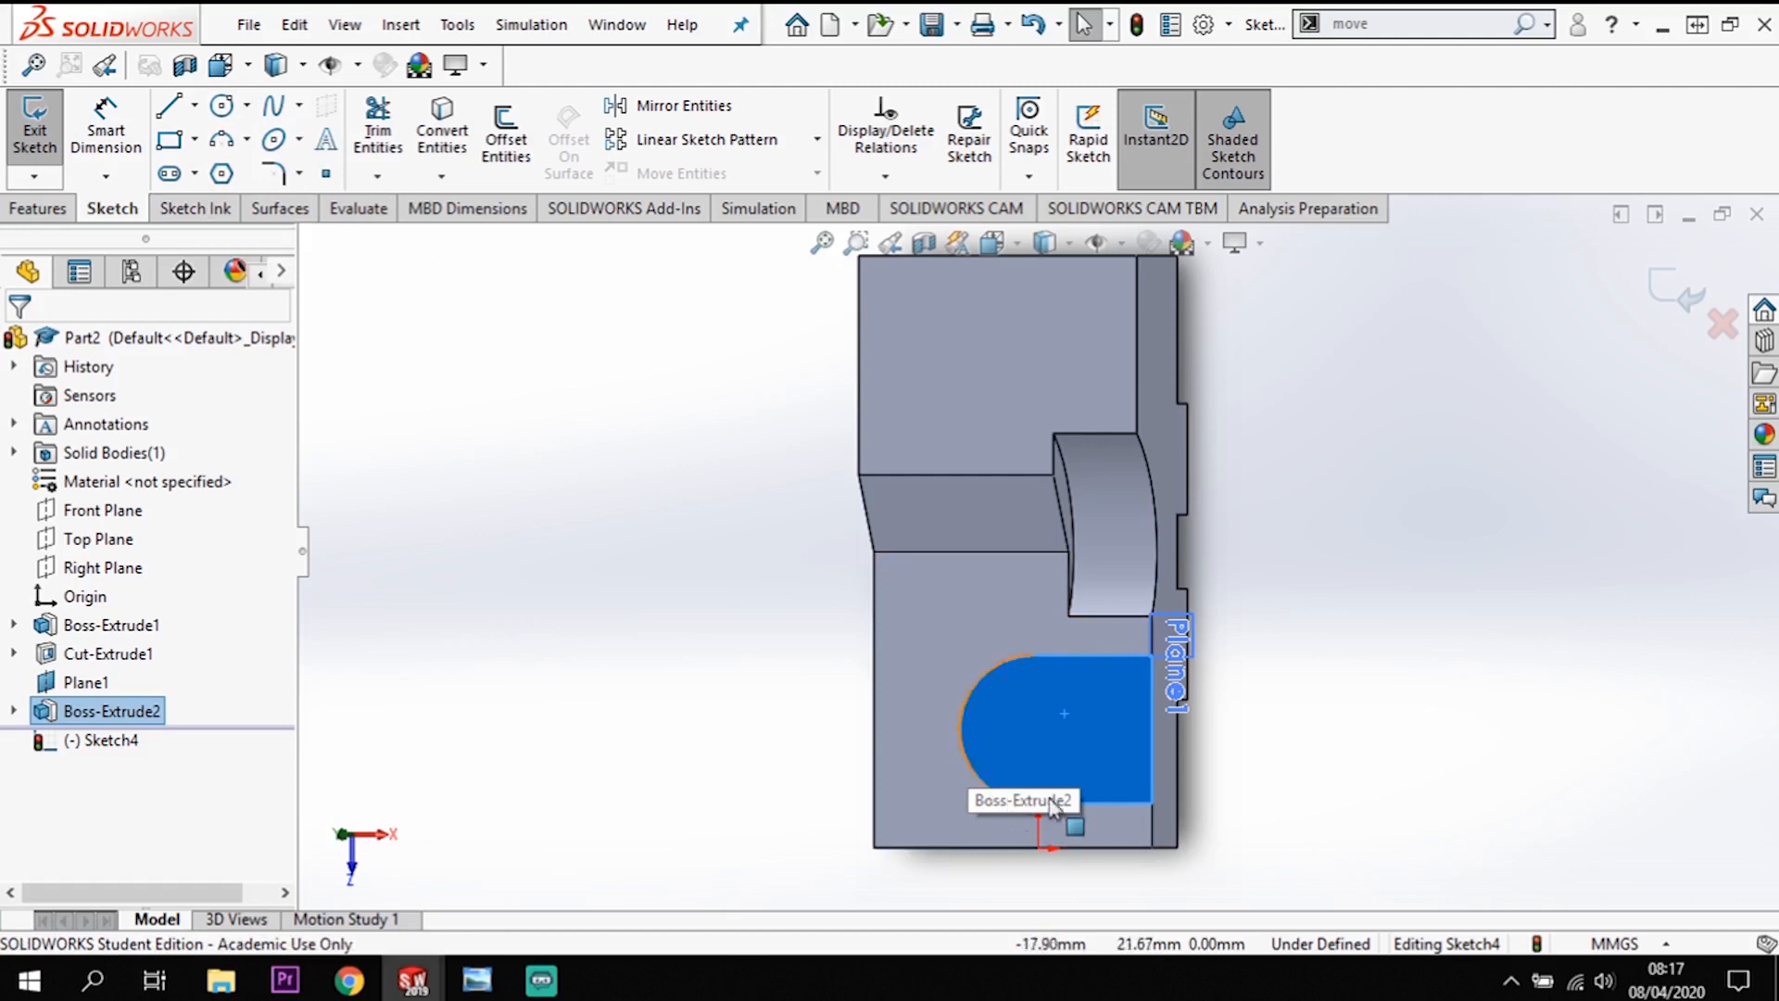
Step: Sketch two concentric circles about 29 mm and 17 mm in diameter, centered on the center of the boss's rounded end
click(222, 105)
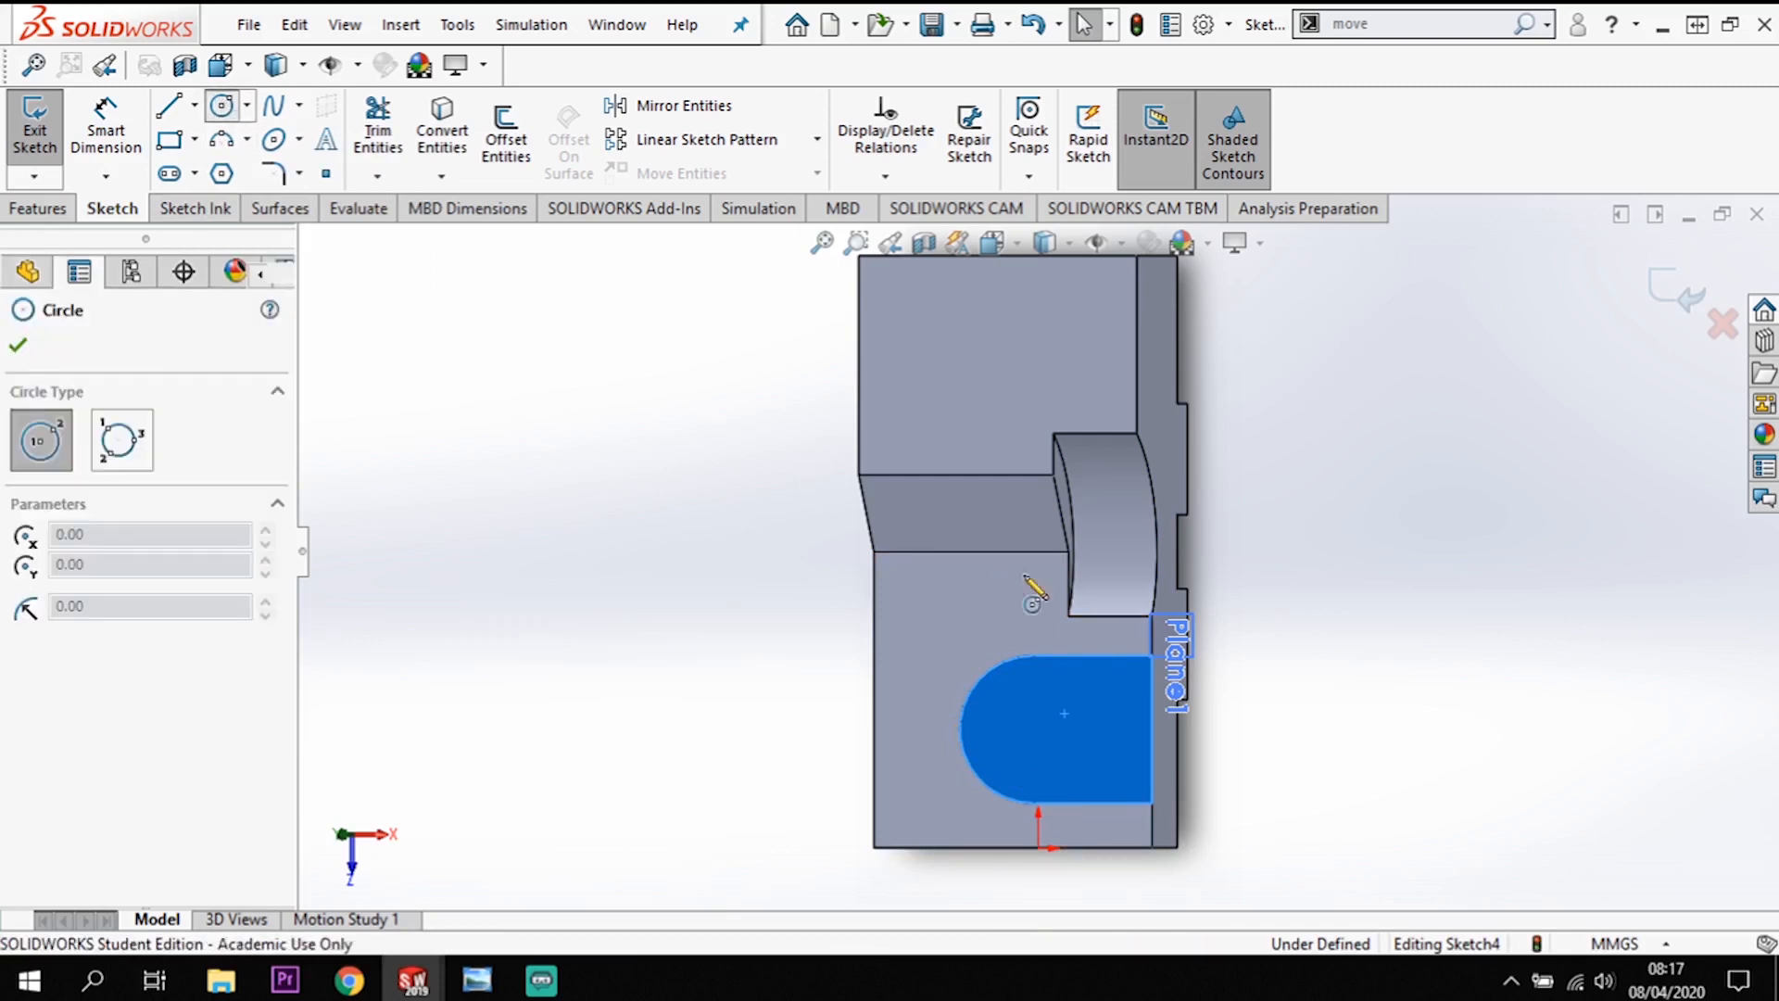
scroll(1061, 709, down, 2)
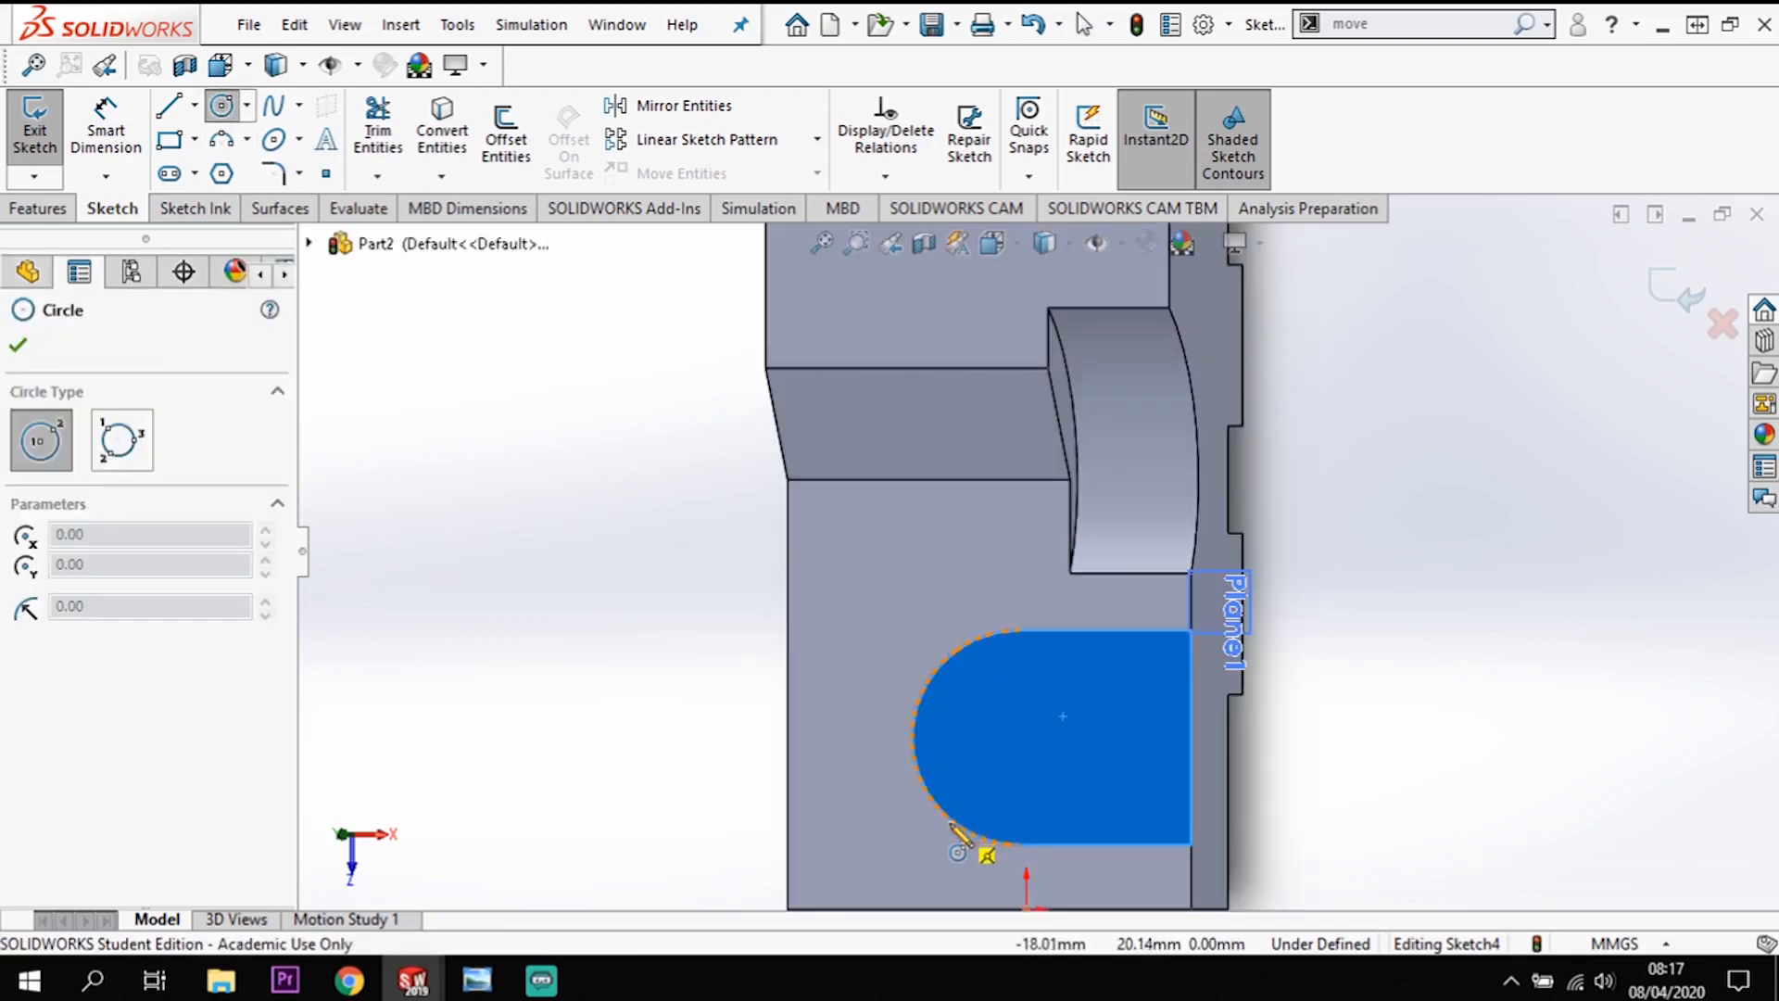
click(1020, 737)
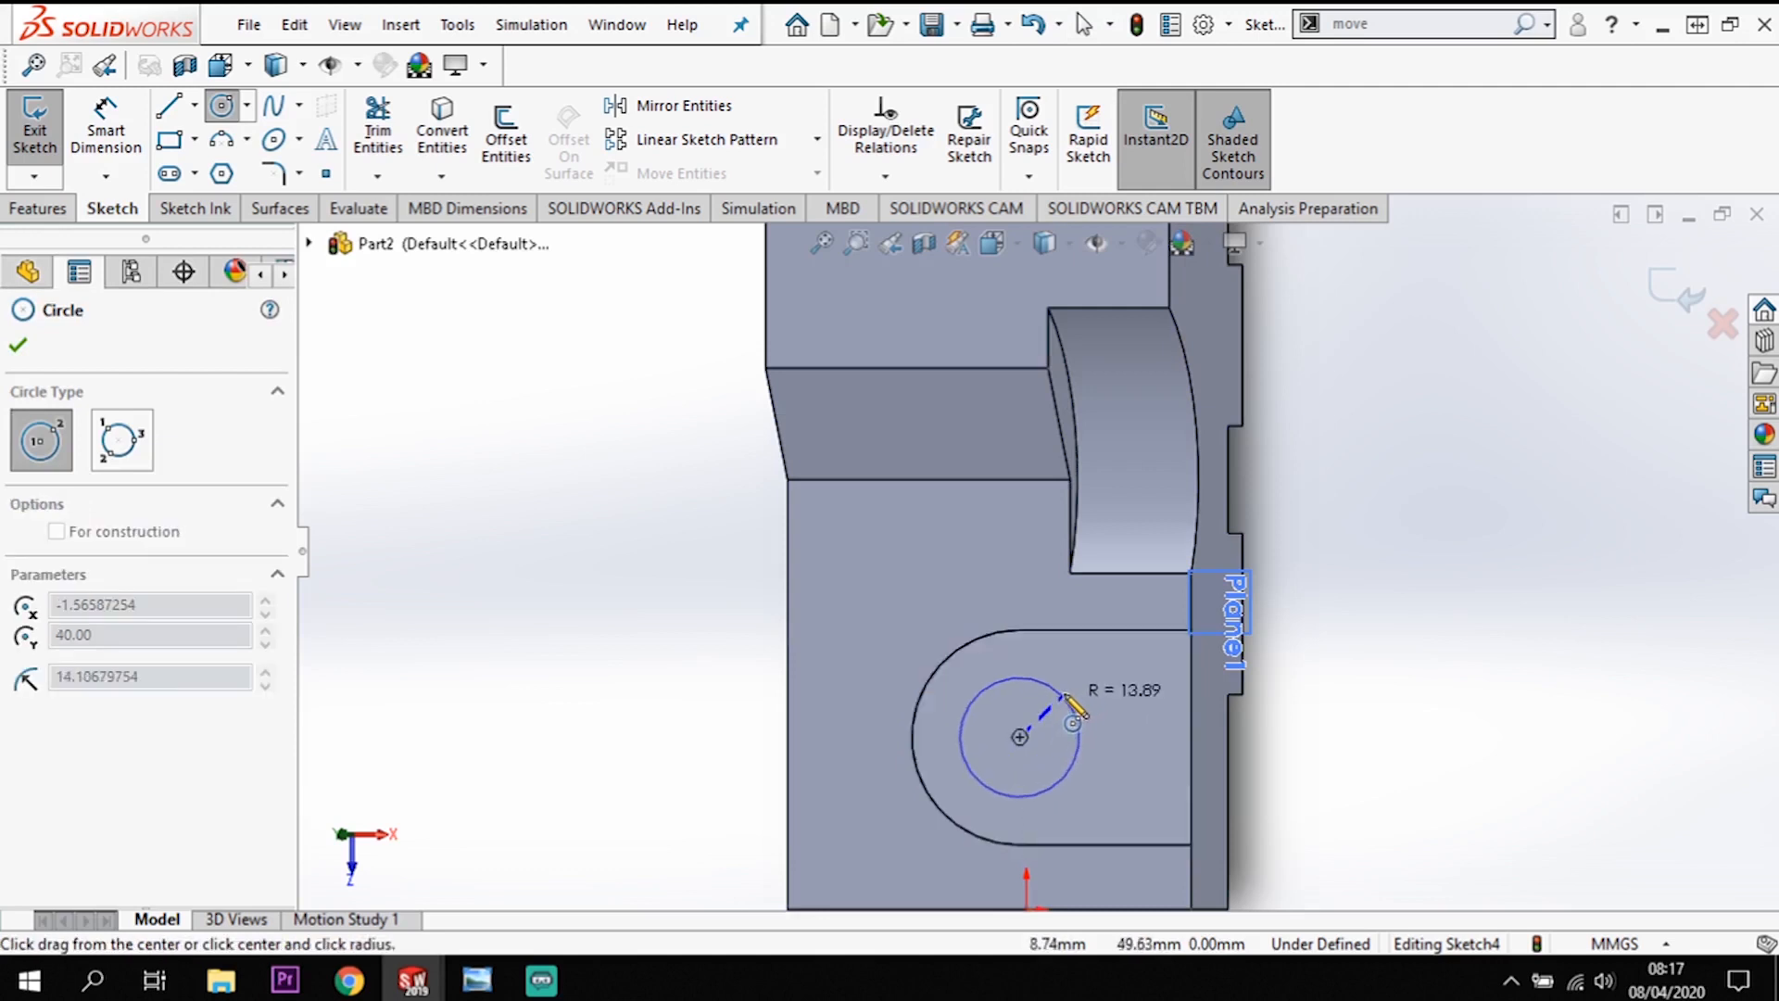
click(1066, 695)
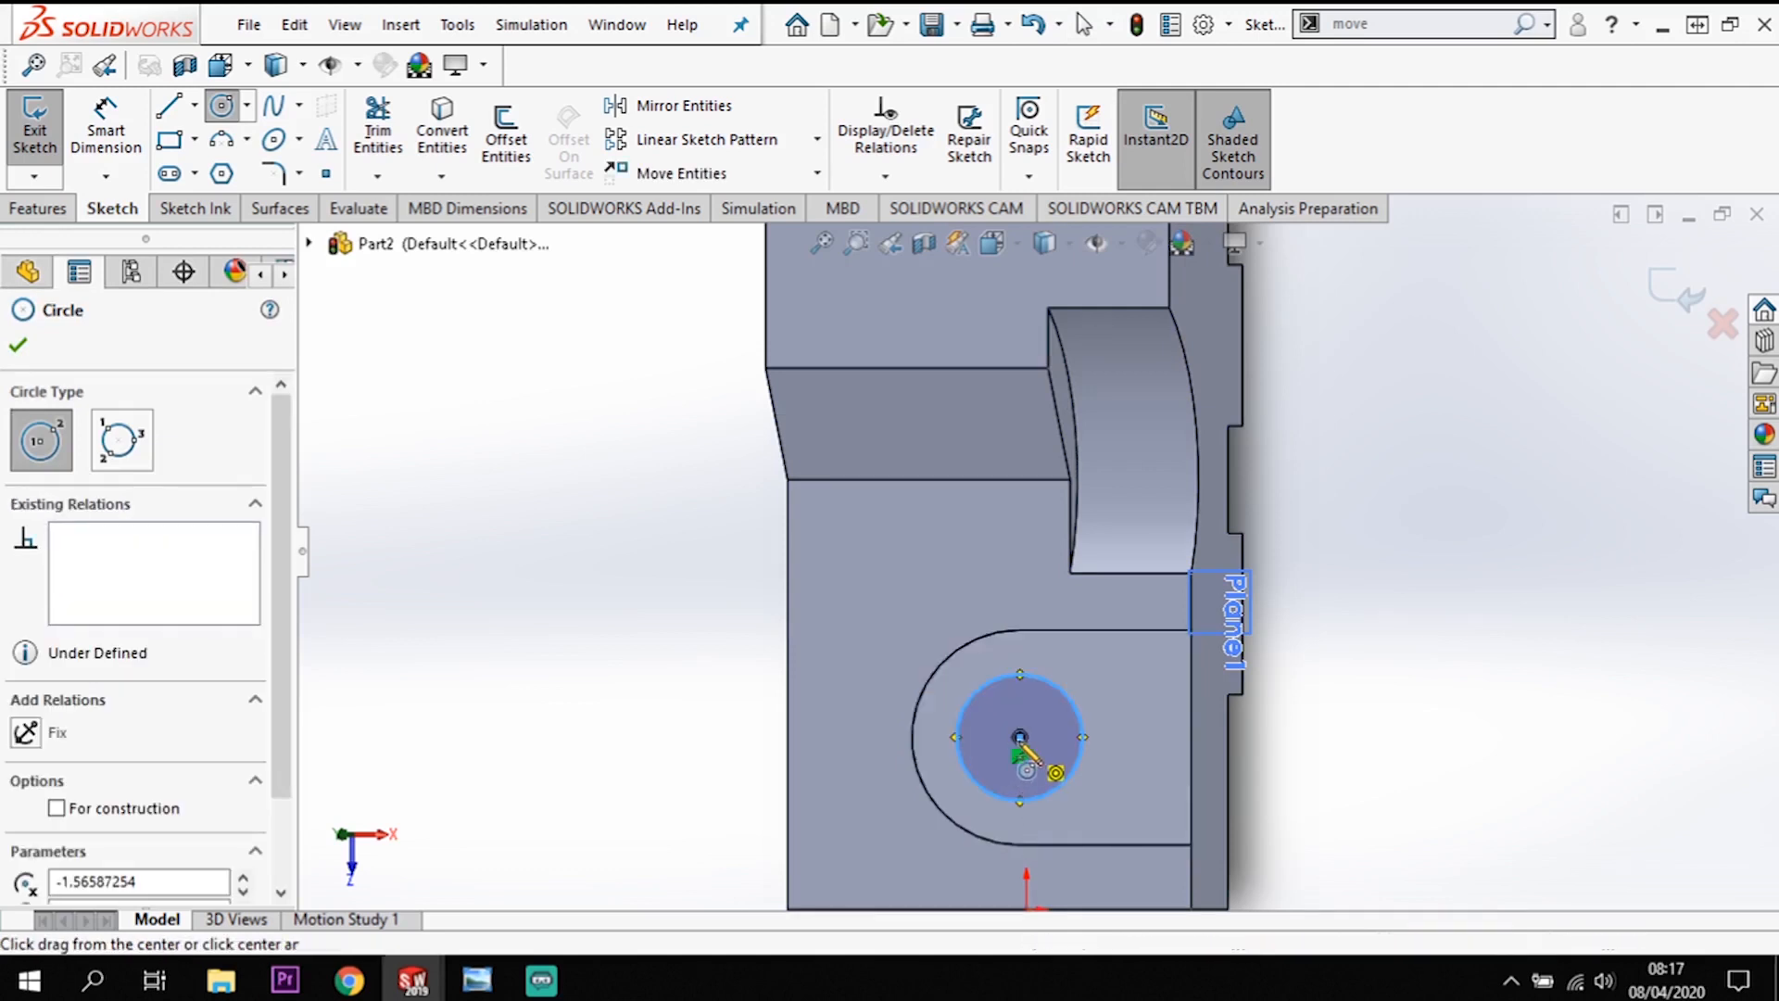
click(1020, 736)
click(1052, 718)
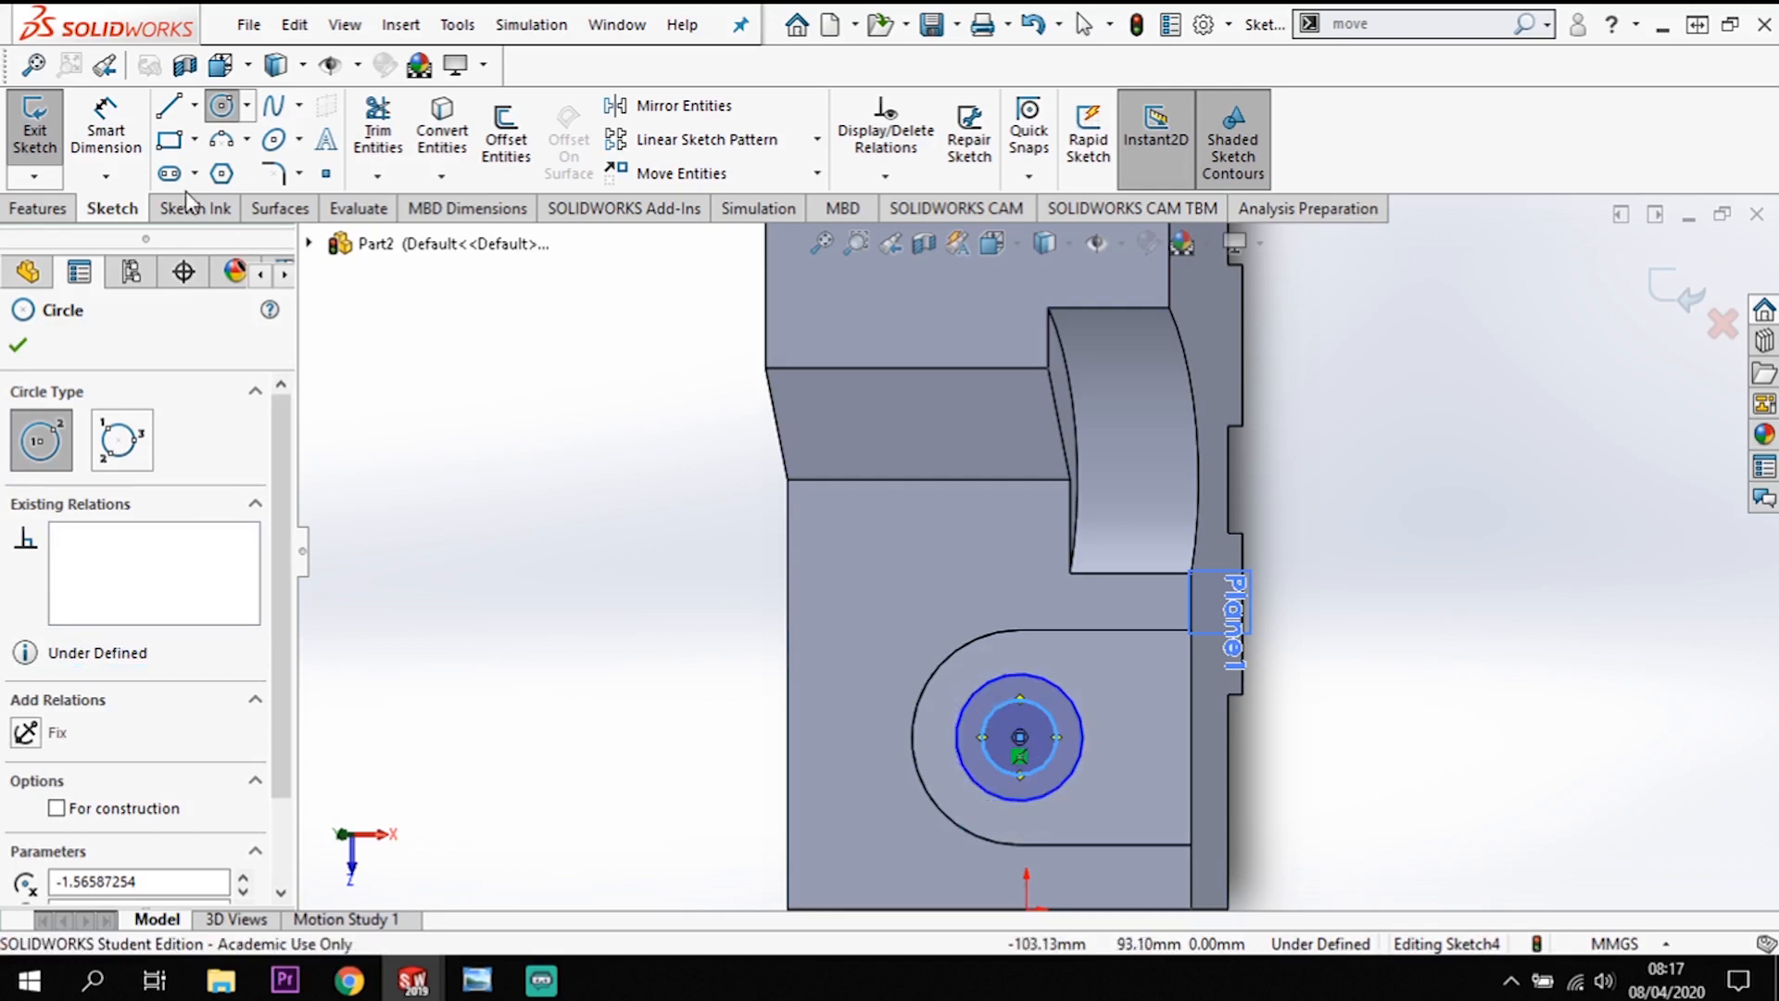
Step: Dimension the outer circle's diameter to 25 mm and the inner circle's diameter to 12 mm
click(105, 130)
click(1051, 684)
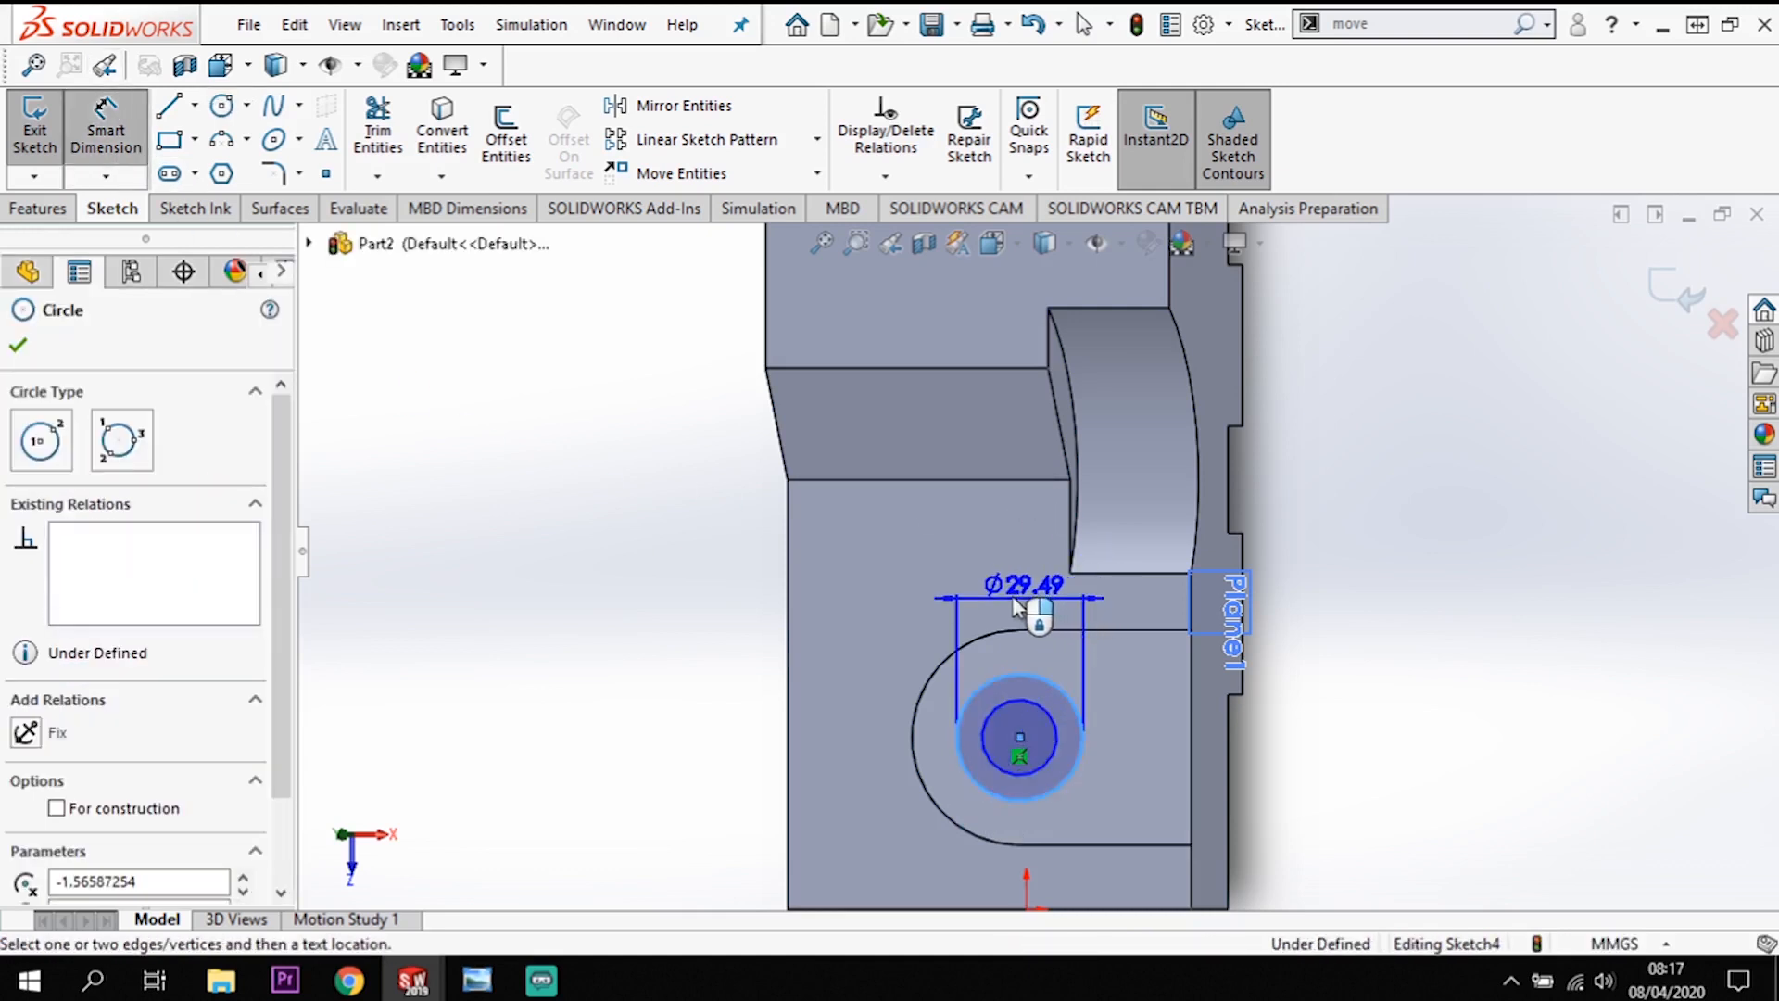
click(1010, 602)
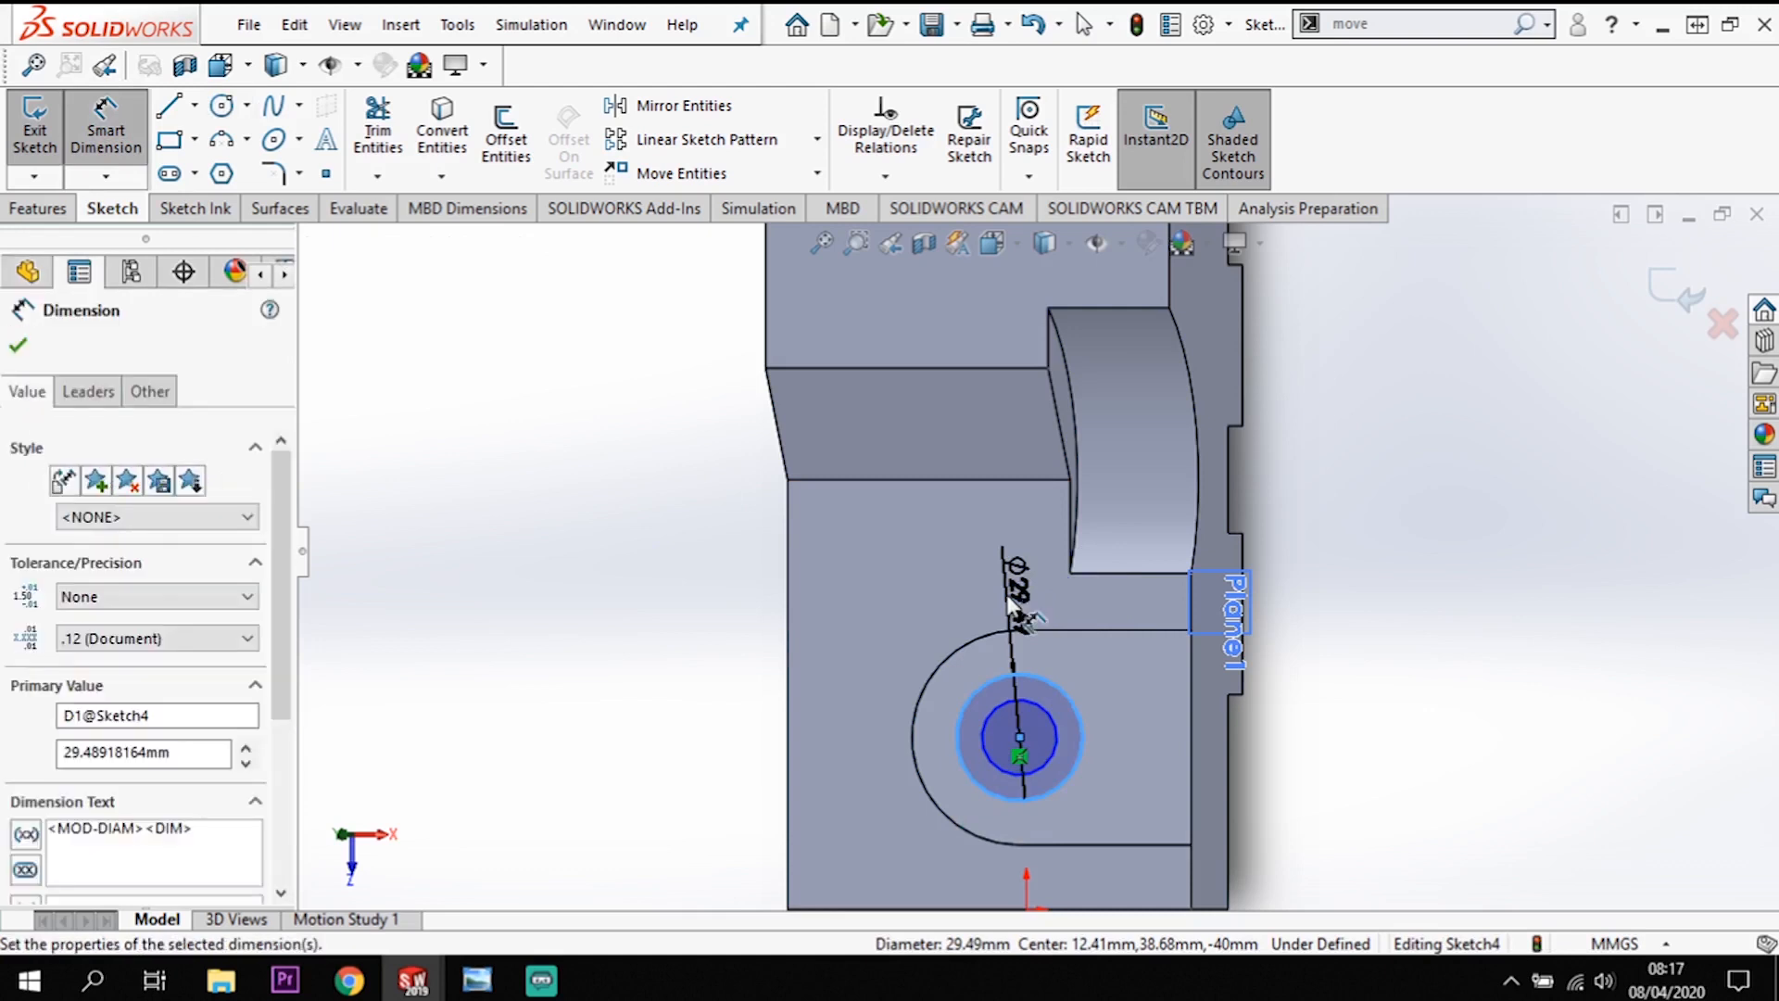
text(25)
key(Return)
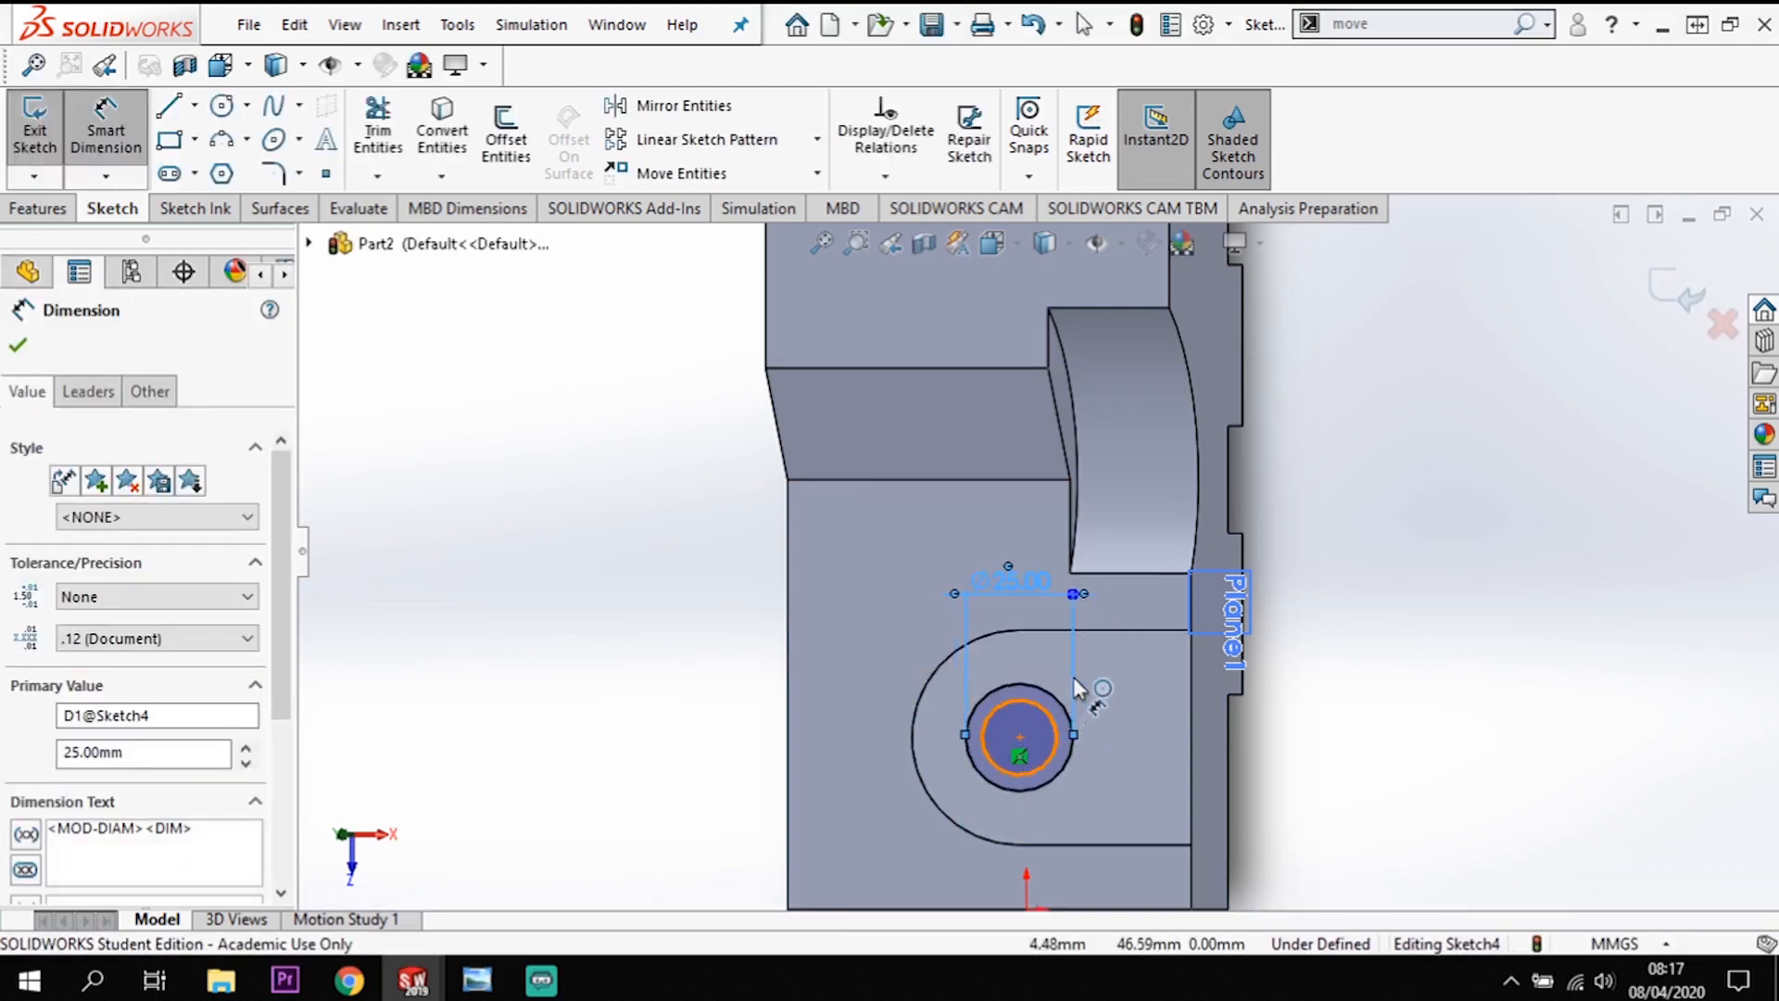
click(1056, 710)
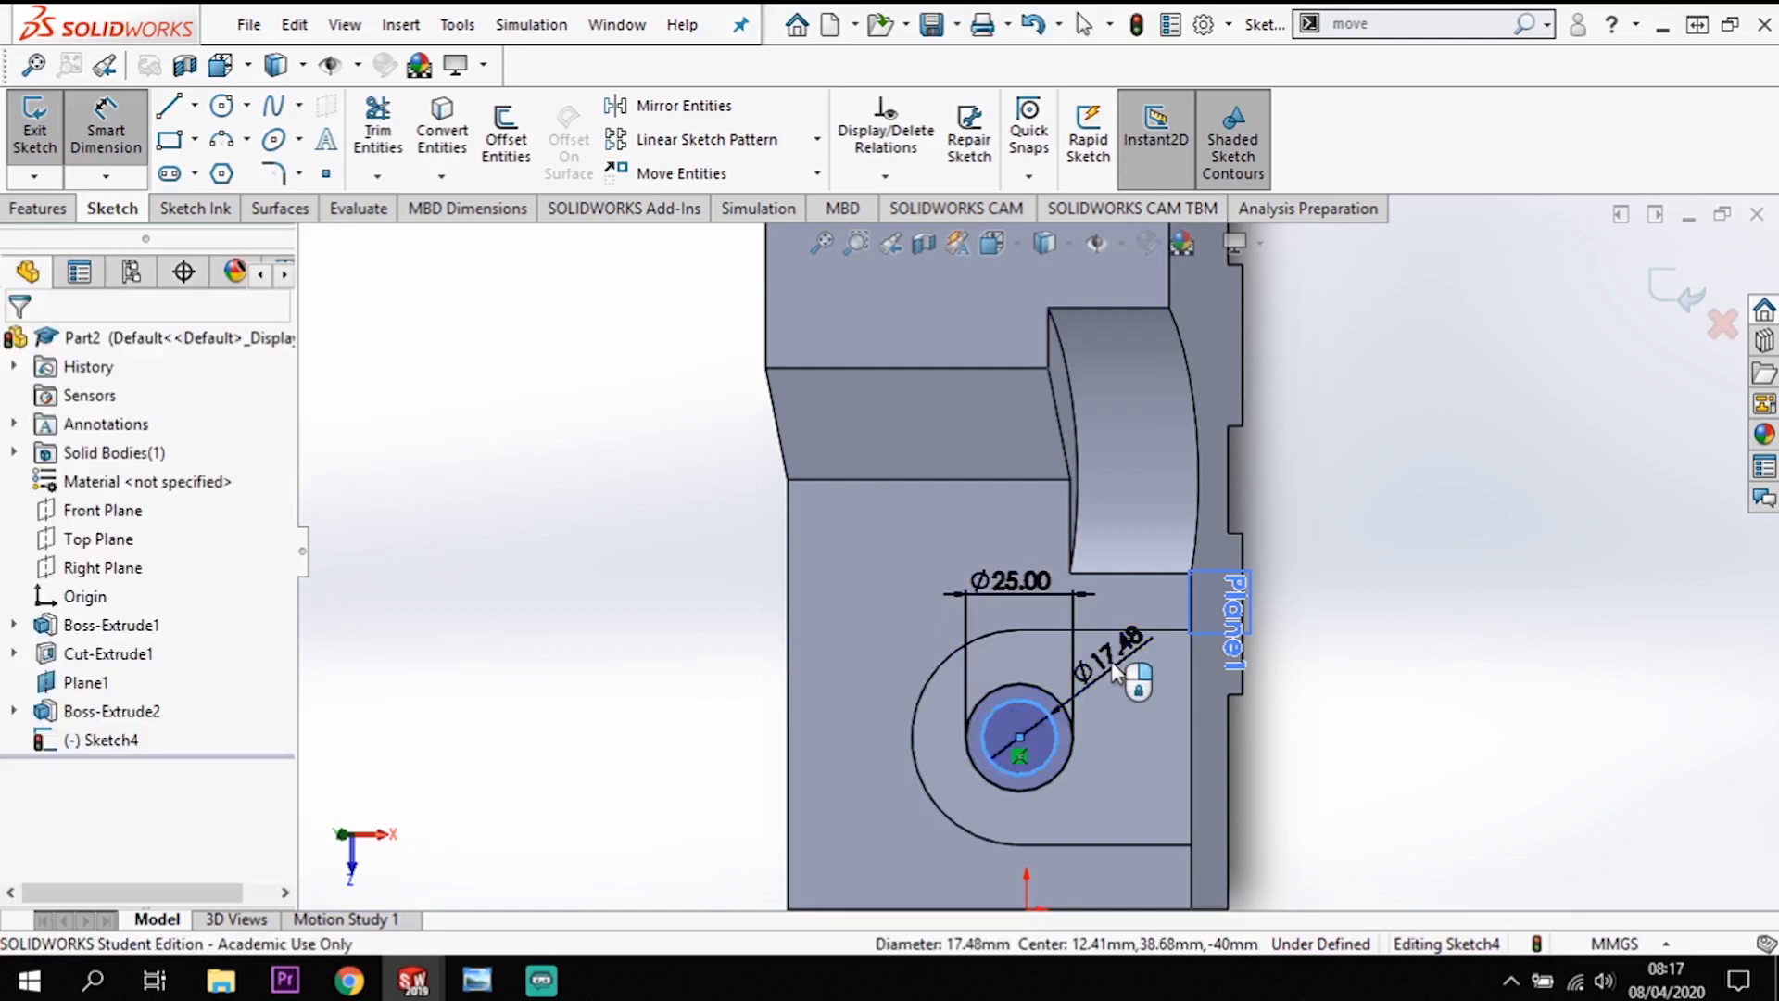
click(1110, 660)
text(12)
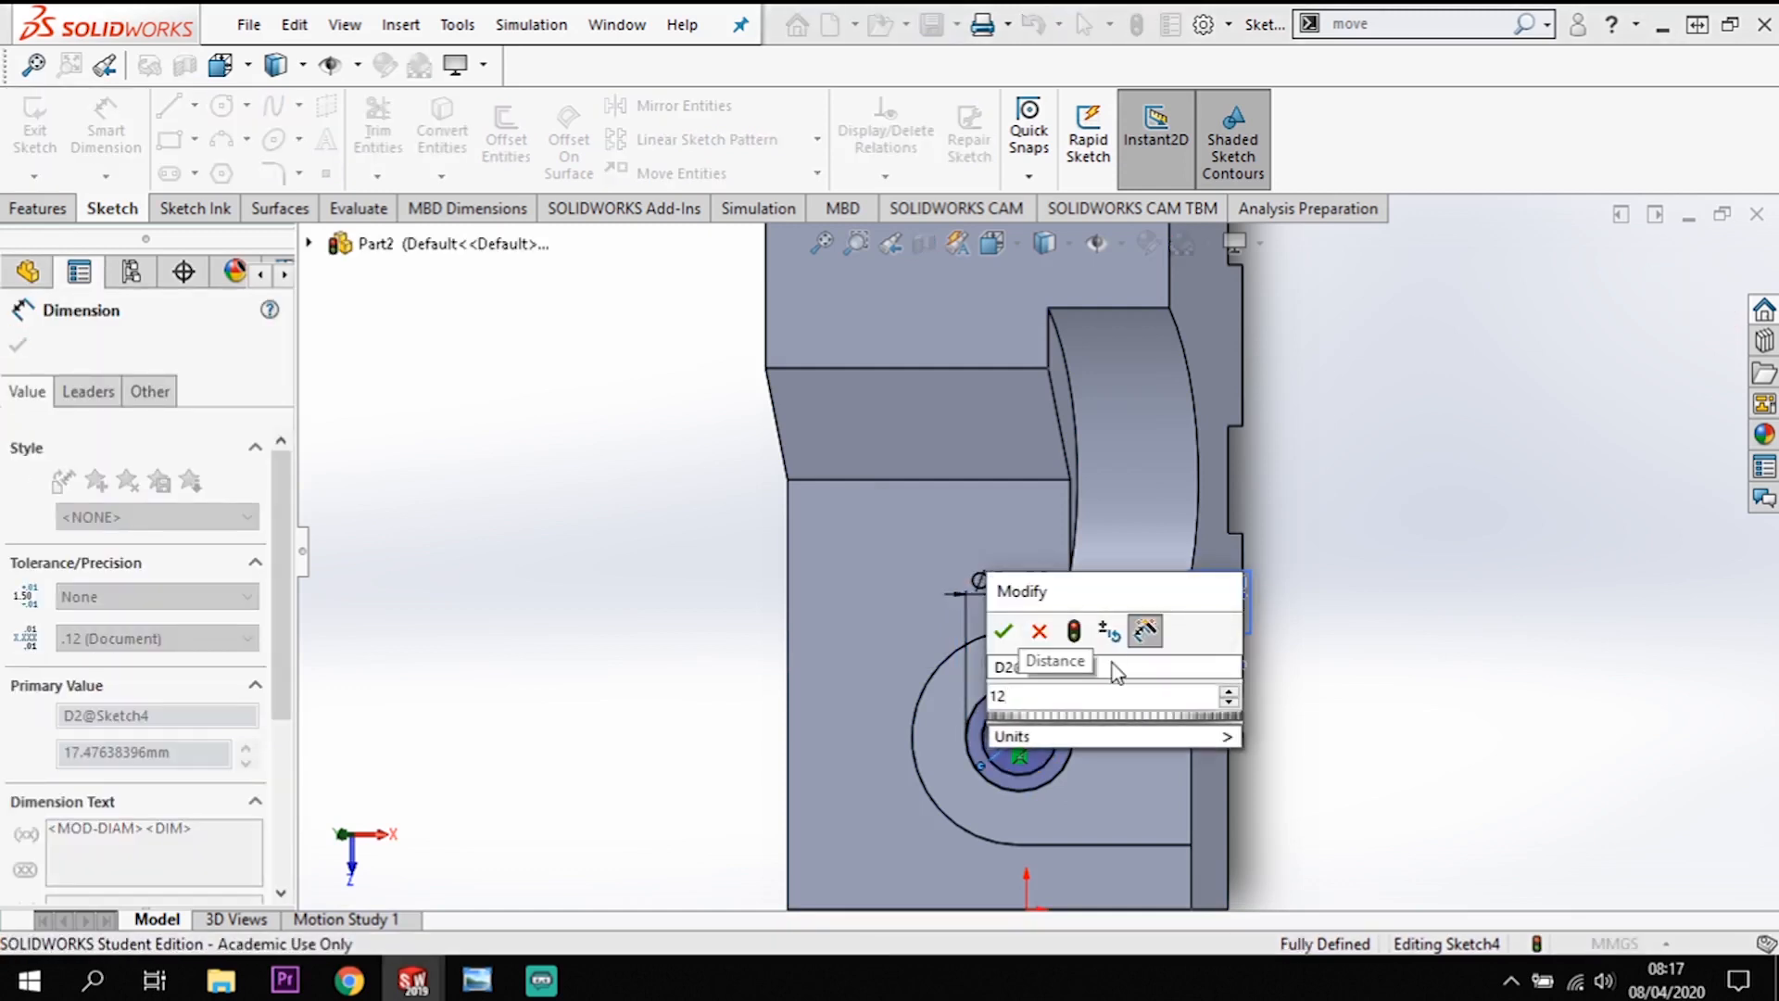
key(Return)
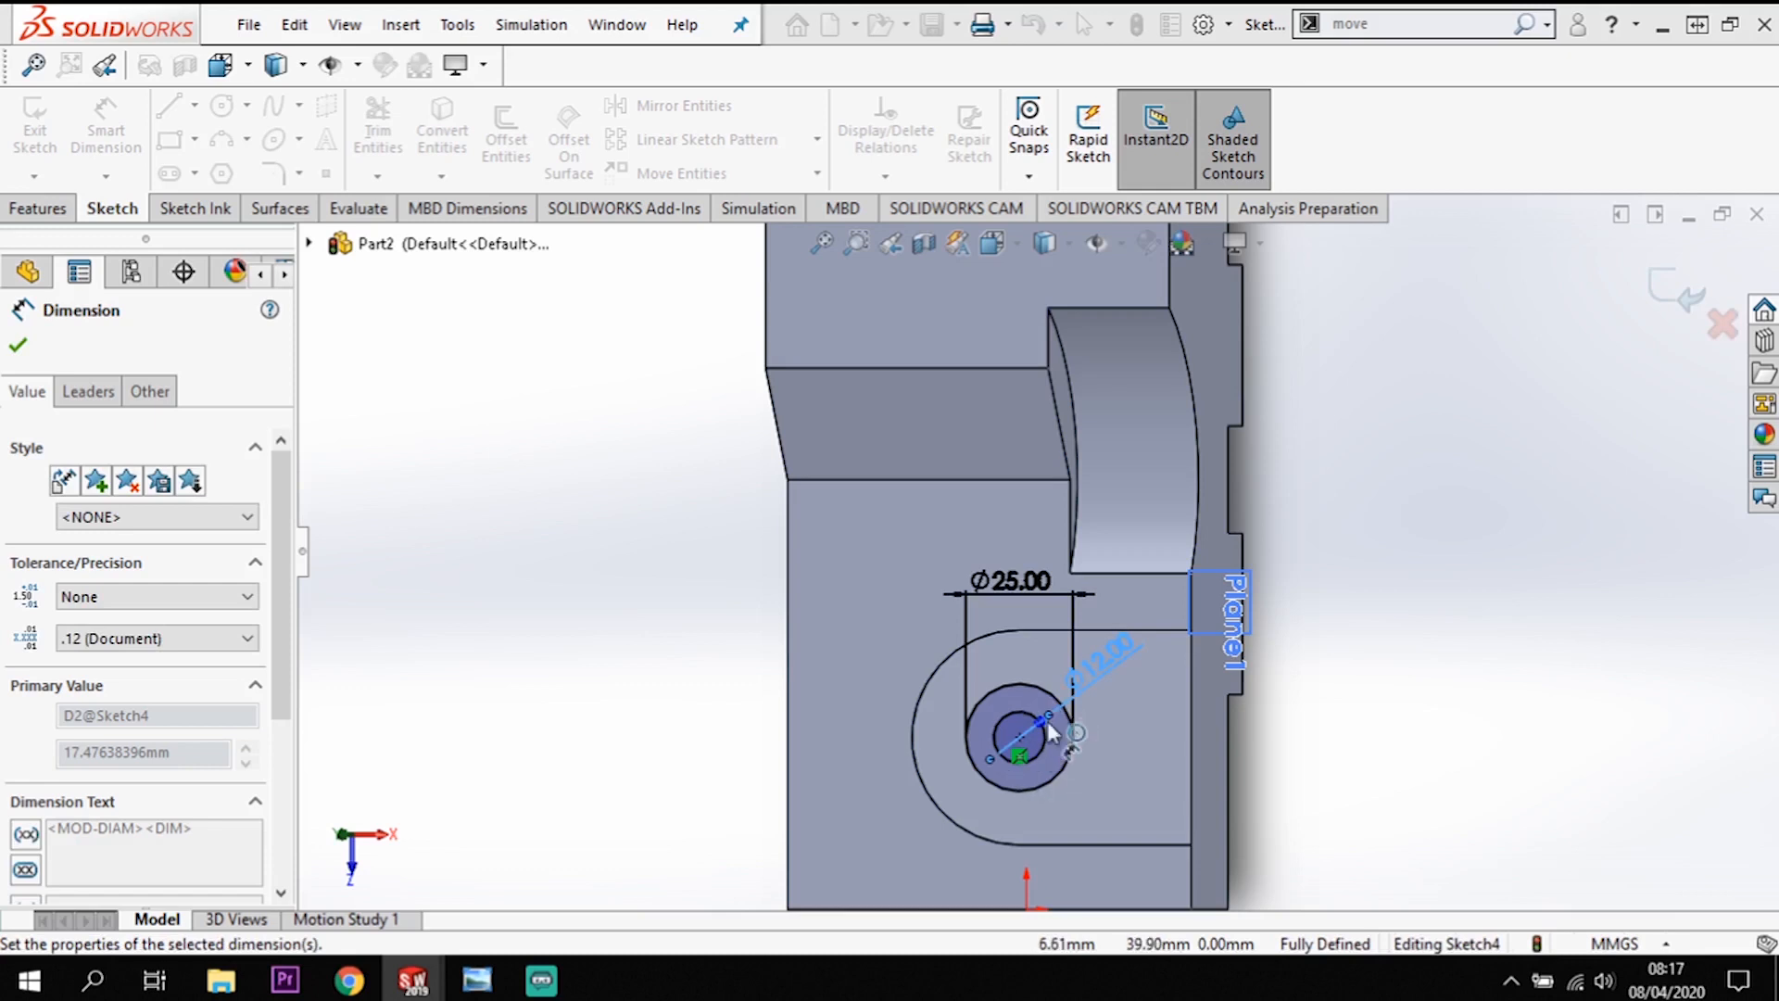
Step: Extrude the ring between the two circles as a Blind boss 15 mm deep, merged with the part
click(45, 209)
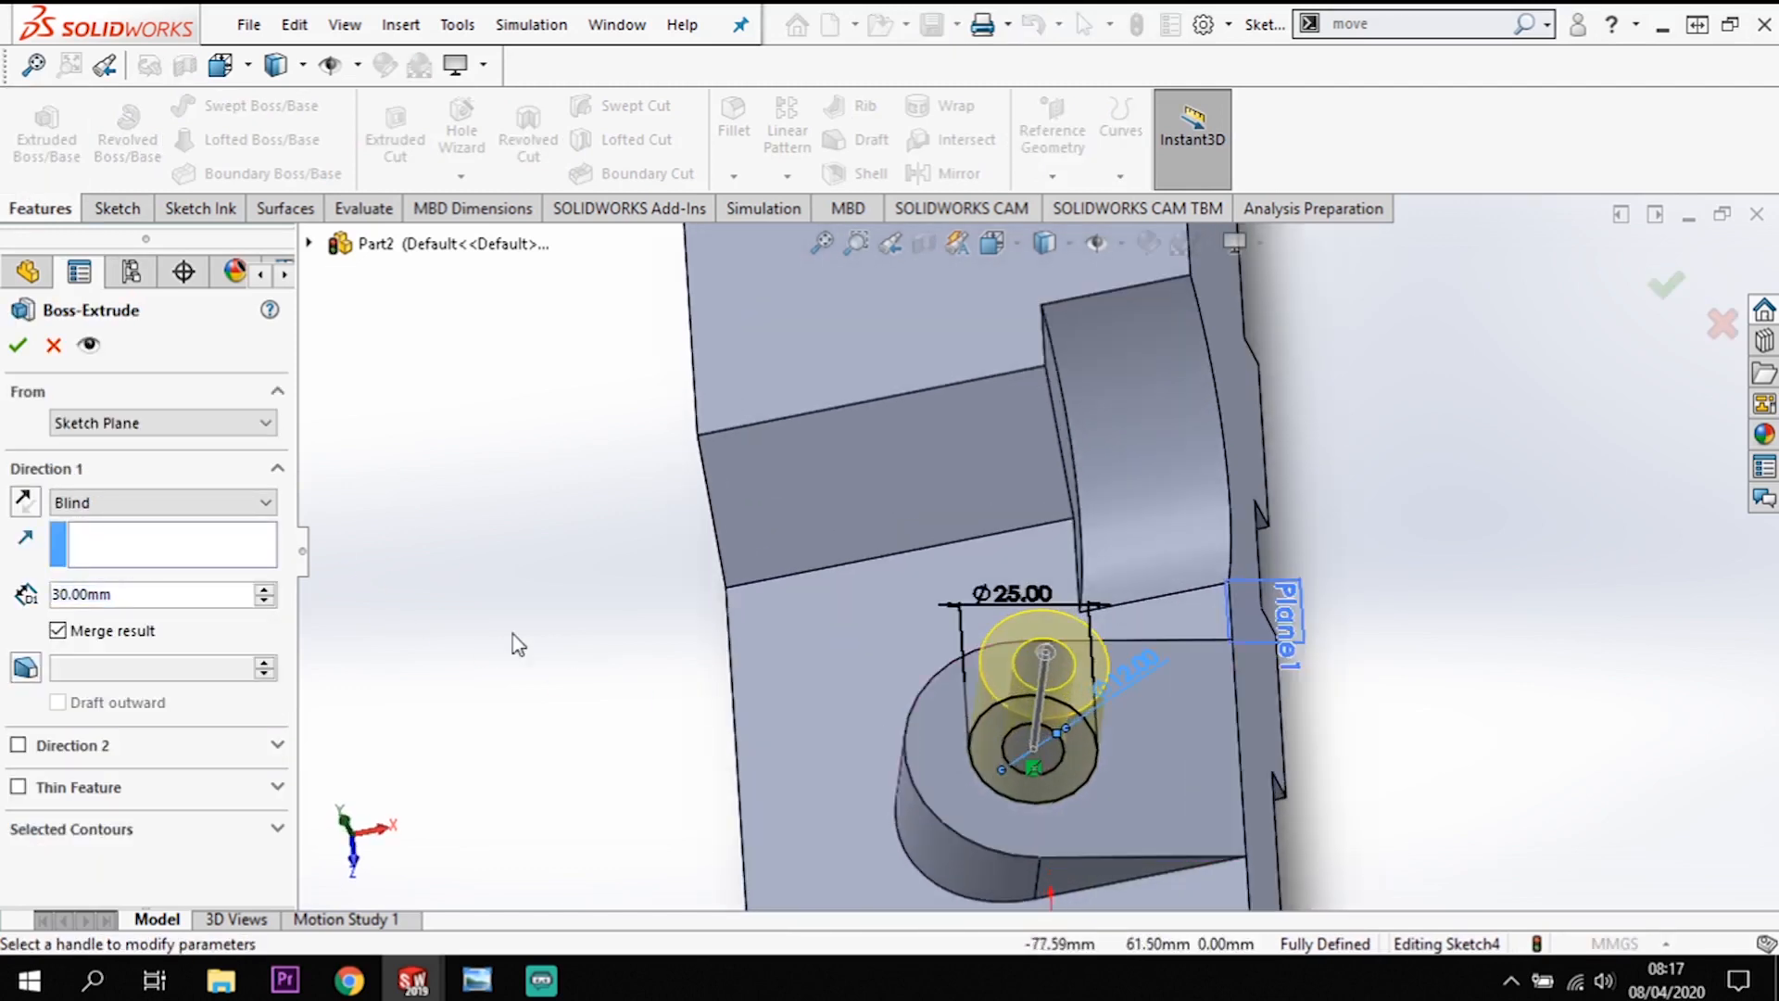
text(15)
key(Return)
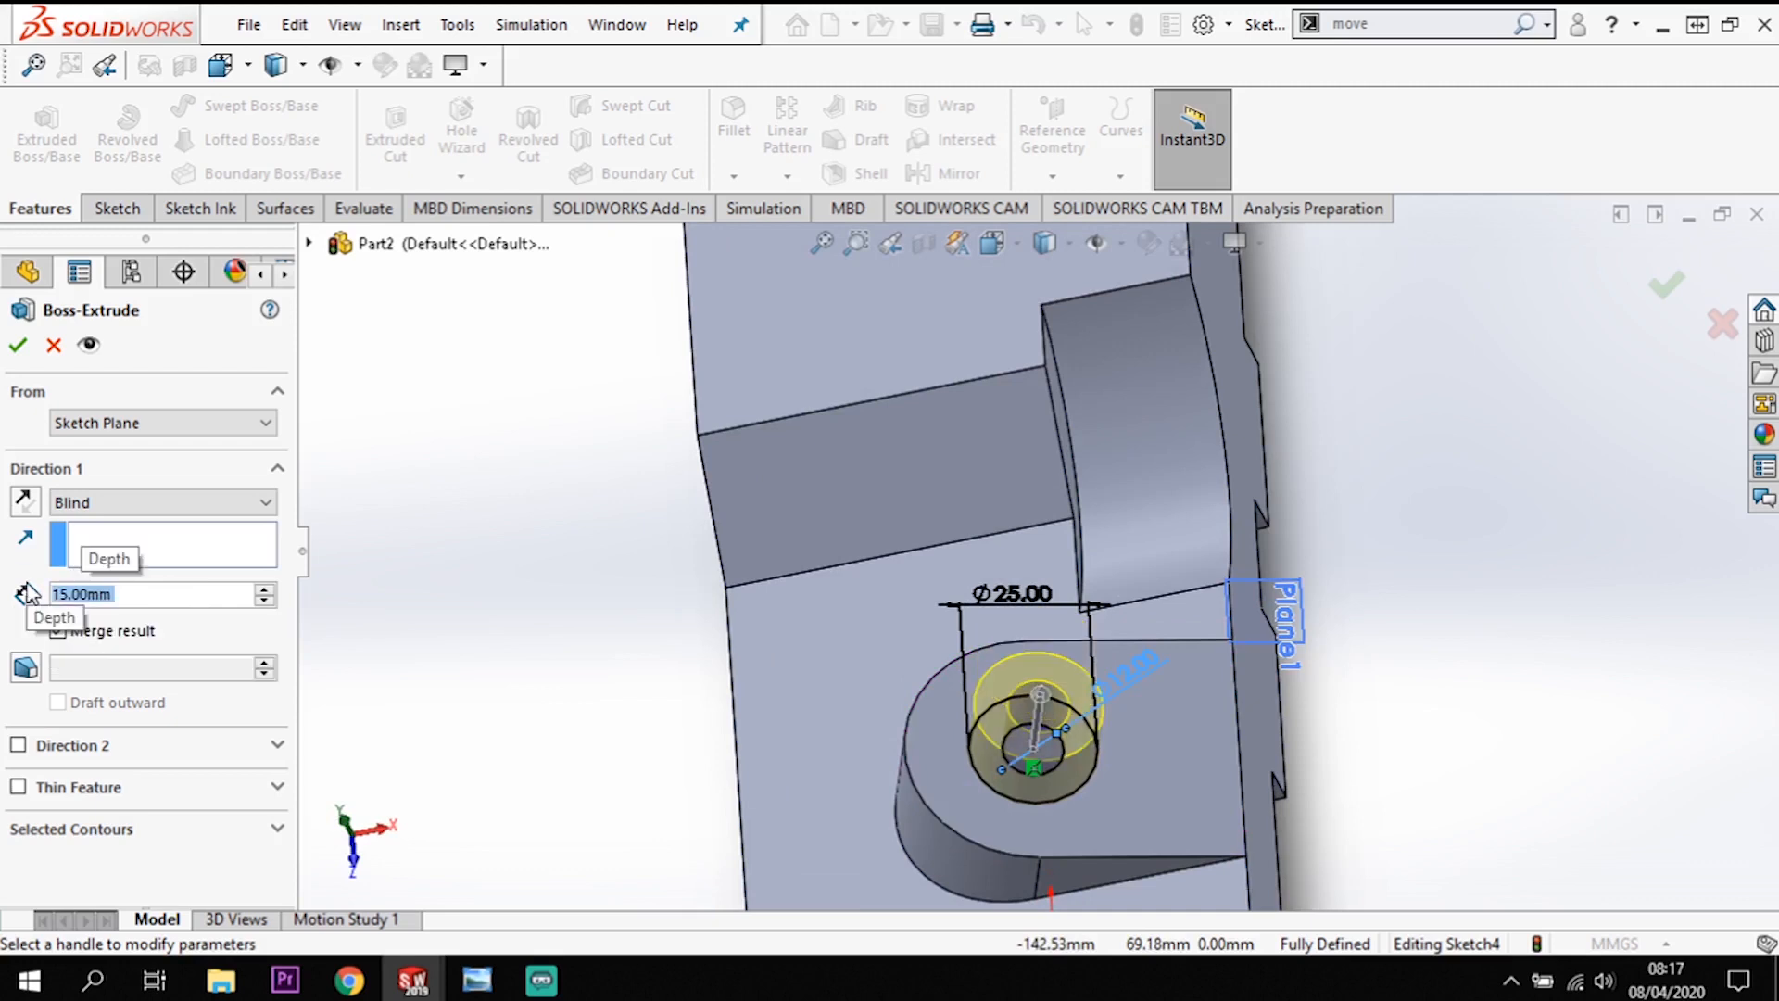
click(29, 340)
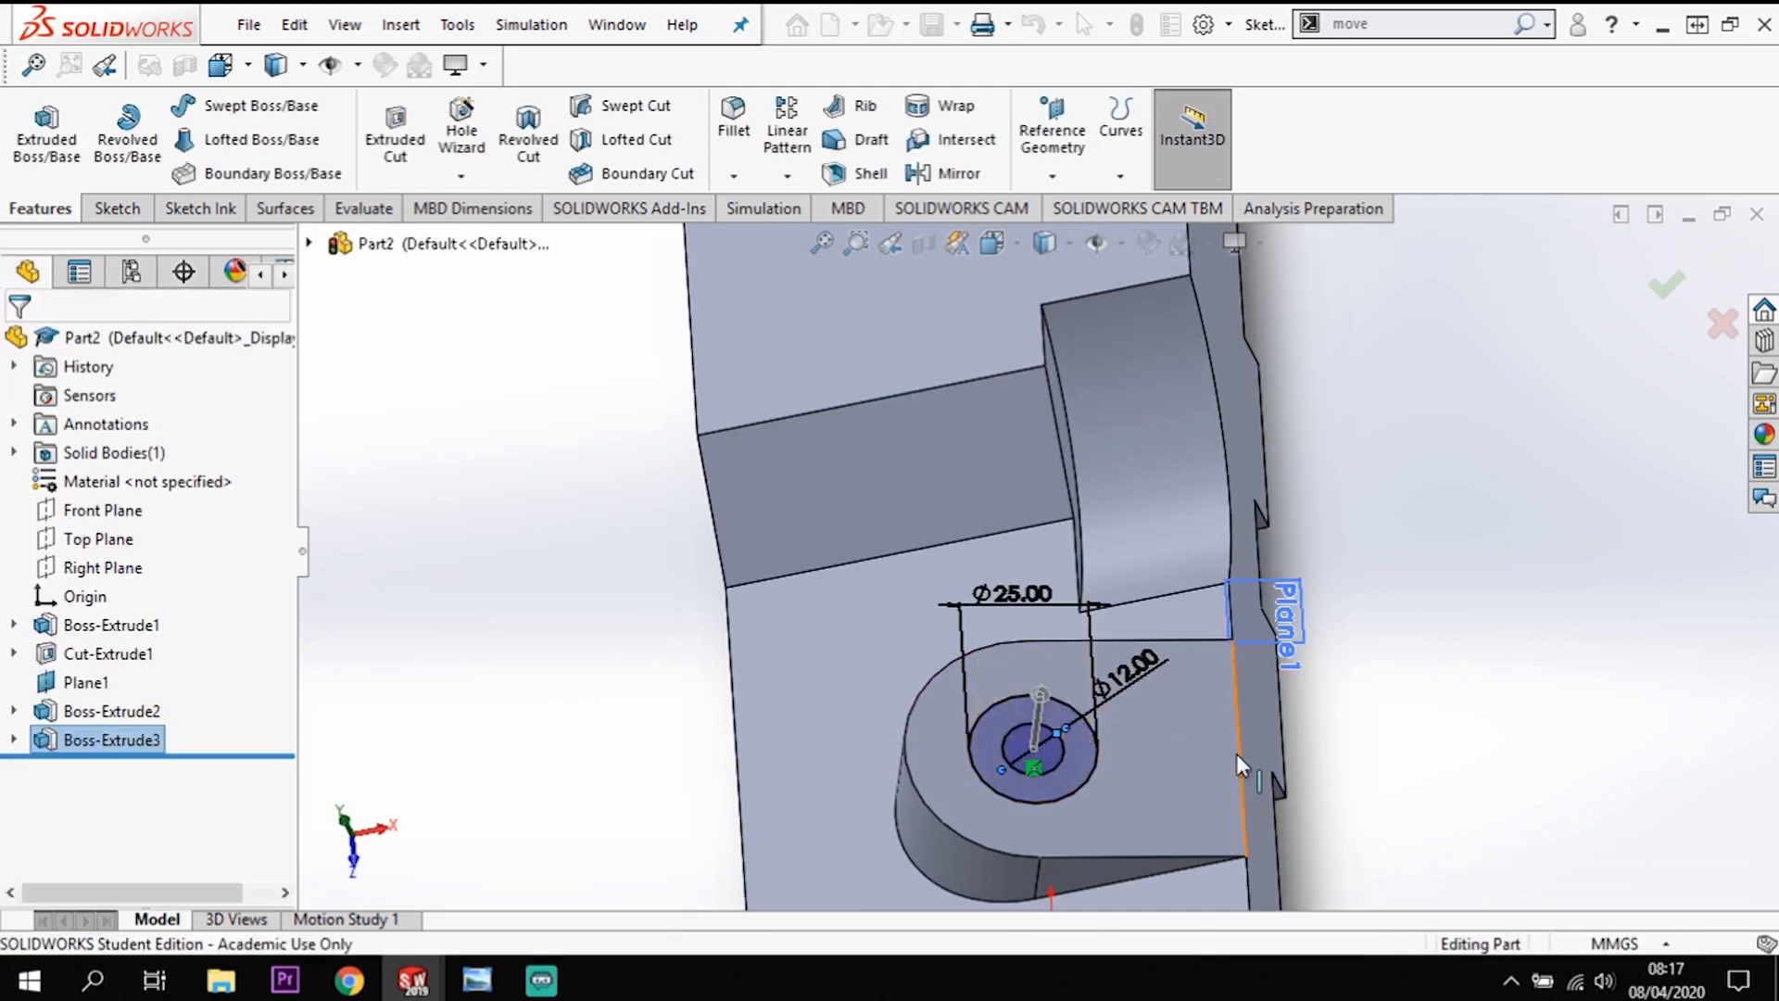
Step: Start a sketch on the ring boss's top face and convert the edge of its 12 mm hole into a sketch circle
scroll(1232, 762, up, 3)
mouse_move(1296, 794)
middle_down()
mouse_move(1117, 832)
mouse_move(1302, 658)
middle_up()
key(space)
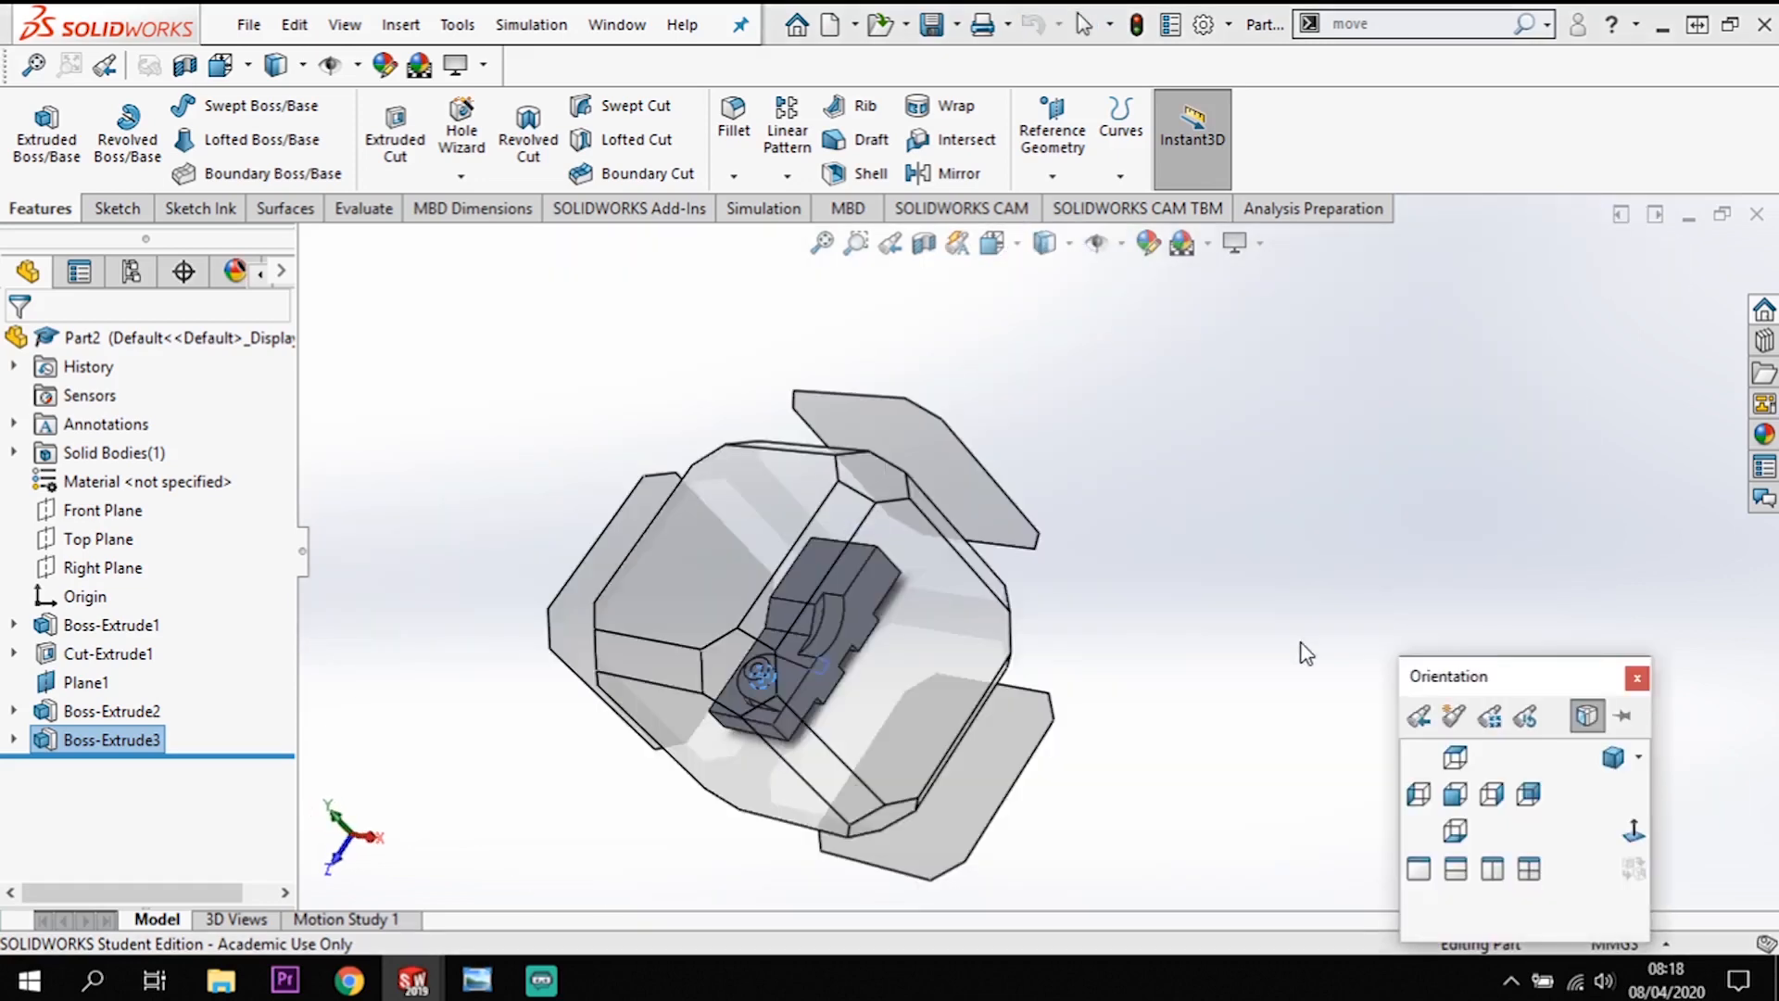
click(746, 675)
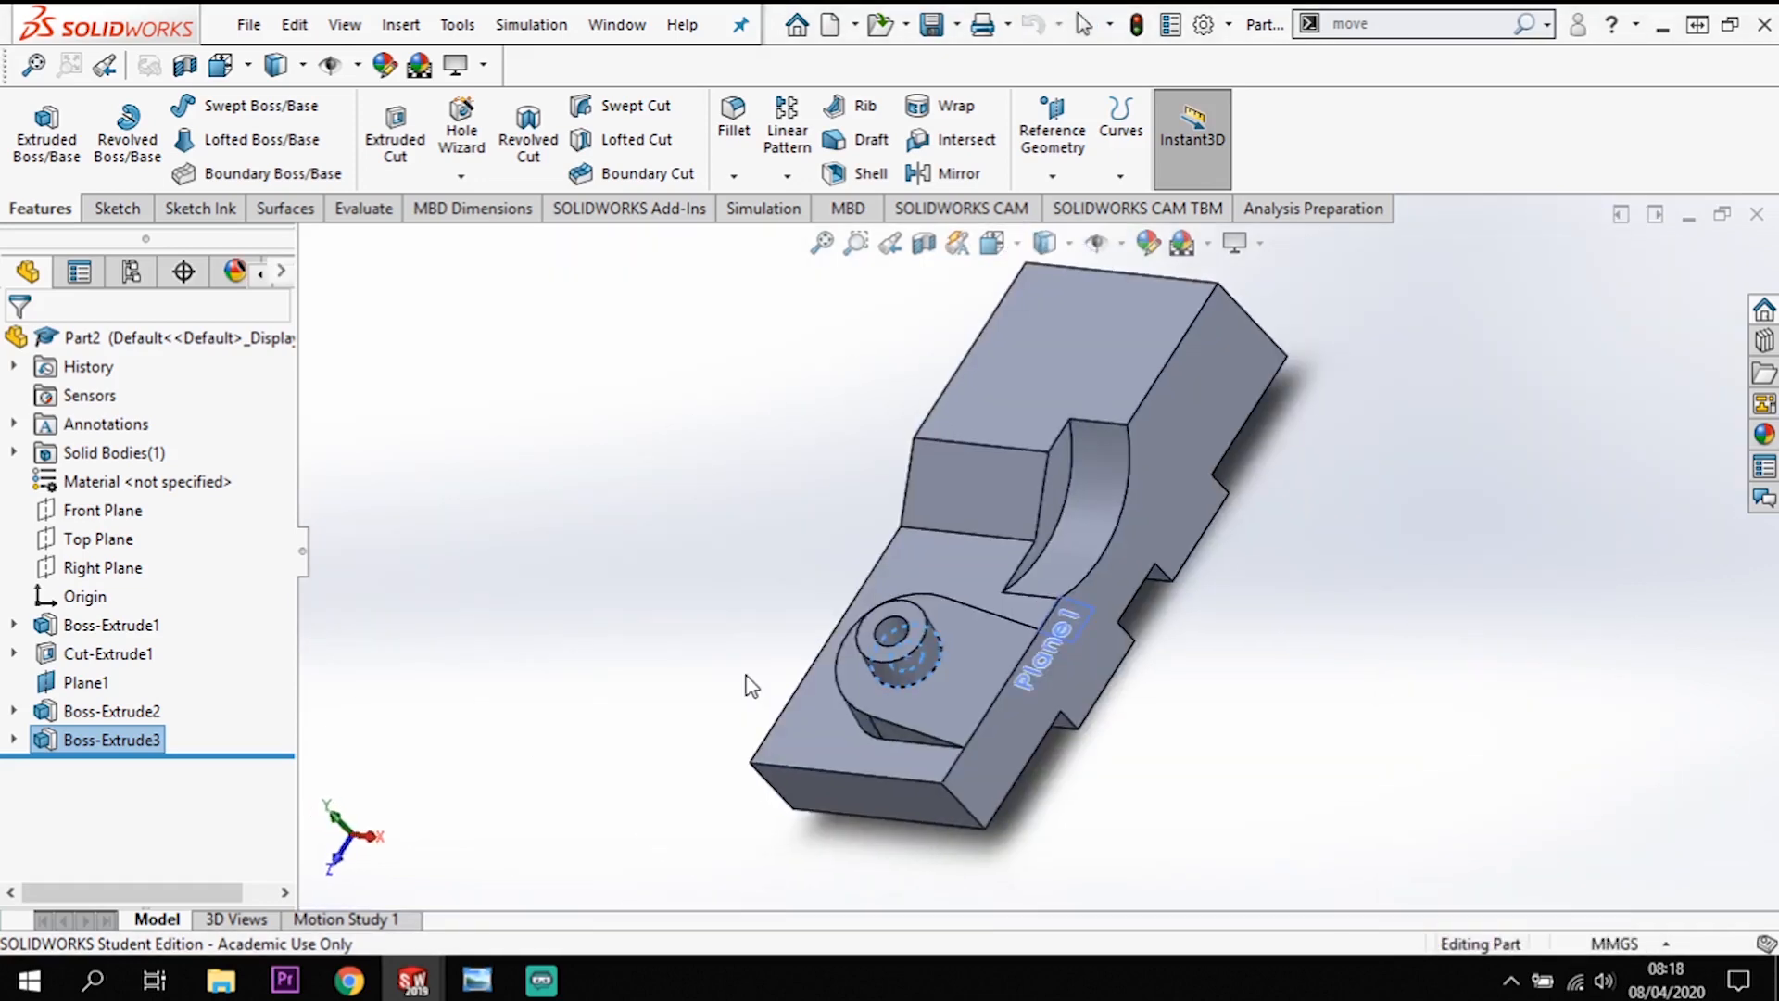
middle_drag(1162, 691, 940, 665)
scroll(964, 640, down, 5)
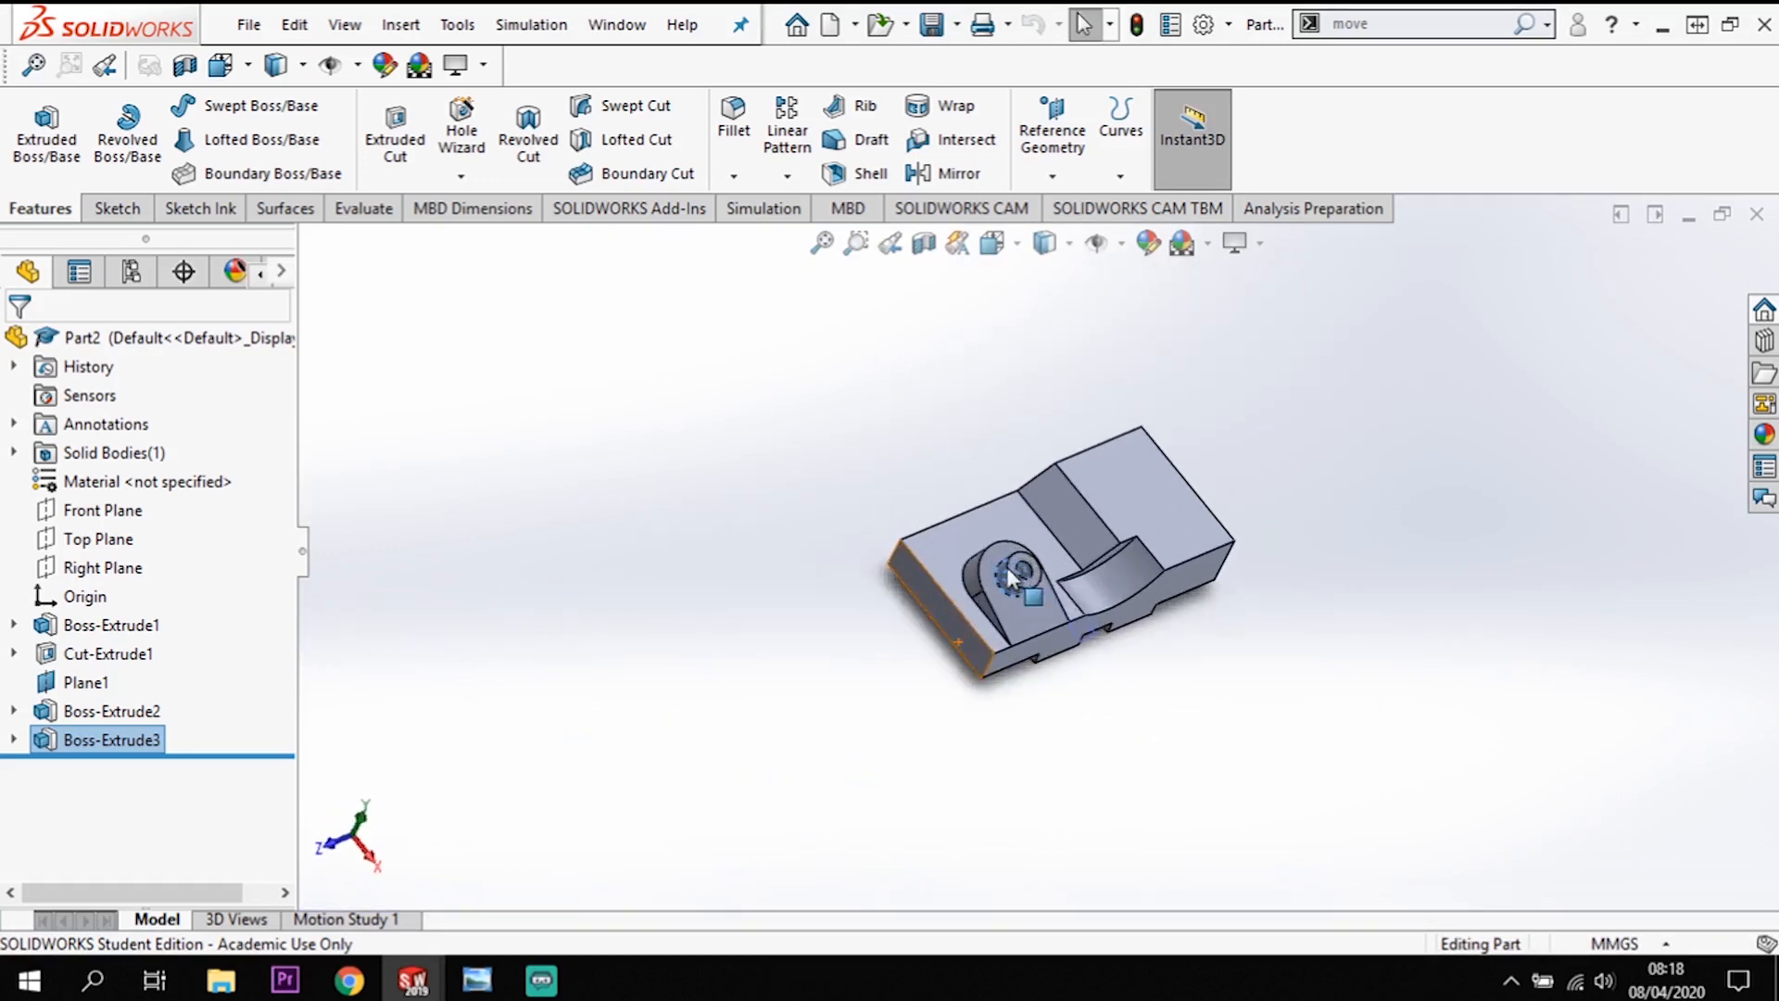
middle_drag(1135, 690, 1038, 664)
scroll(1003, 615, down, 4)
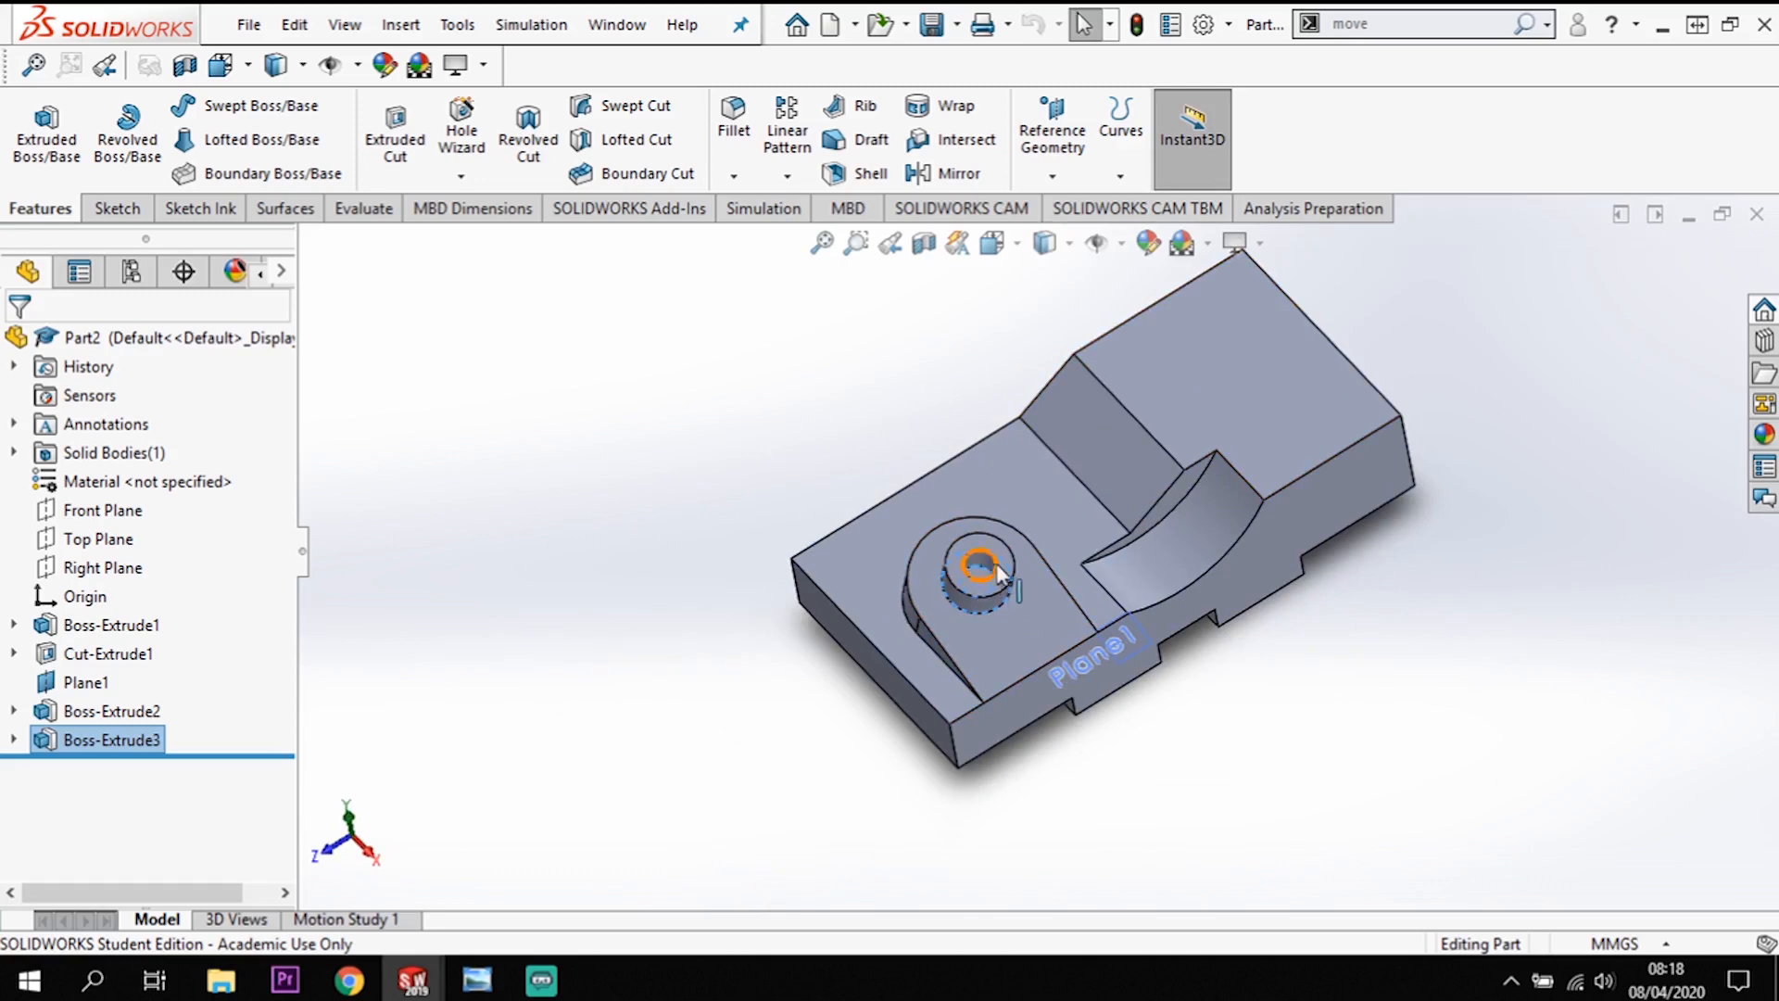
scroll(999, 571, down, 3)
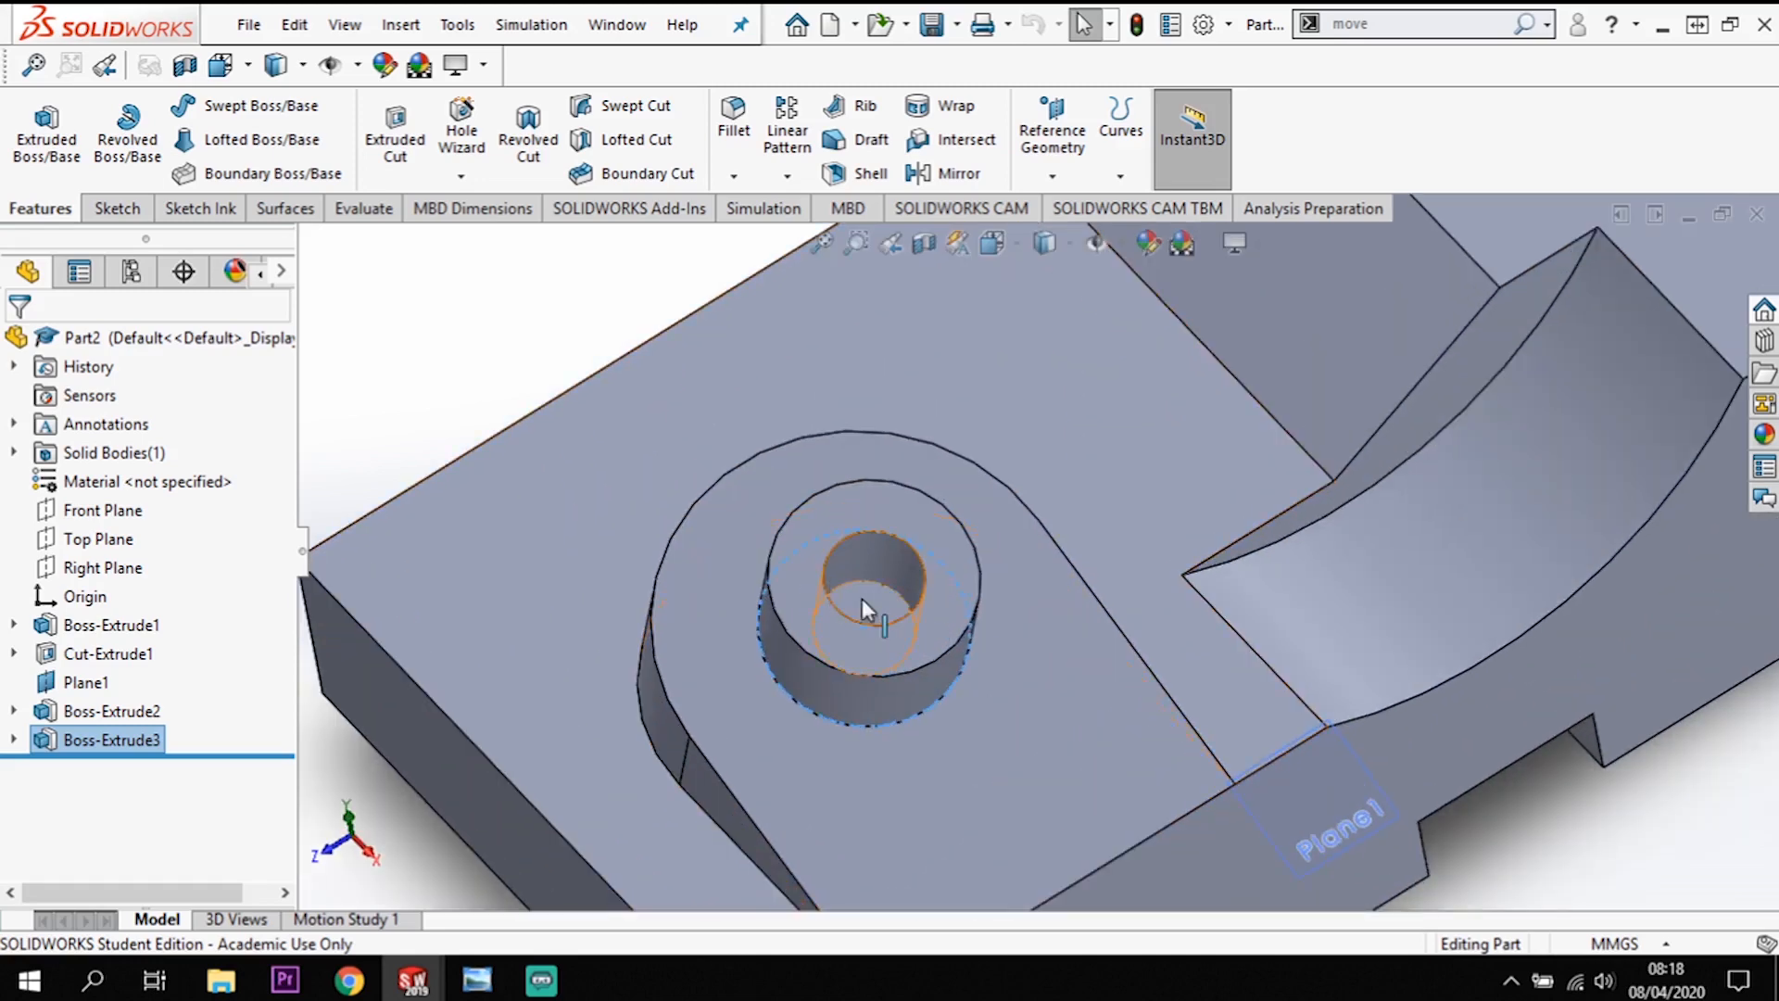
click(954, 554)
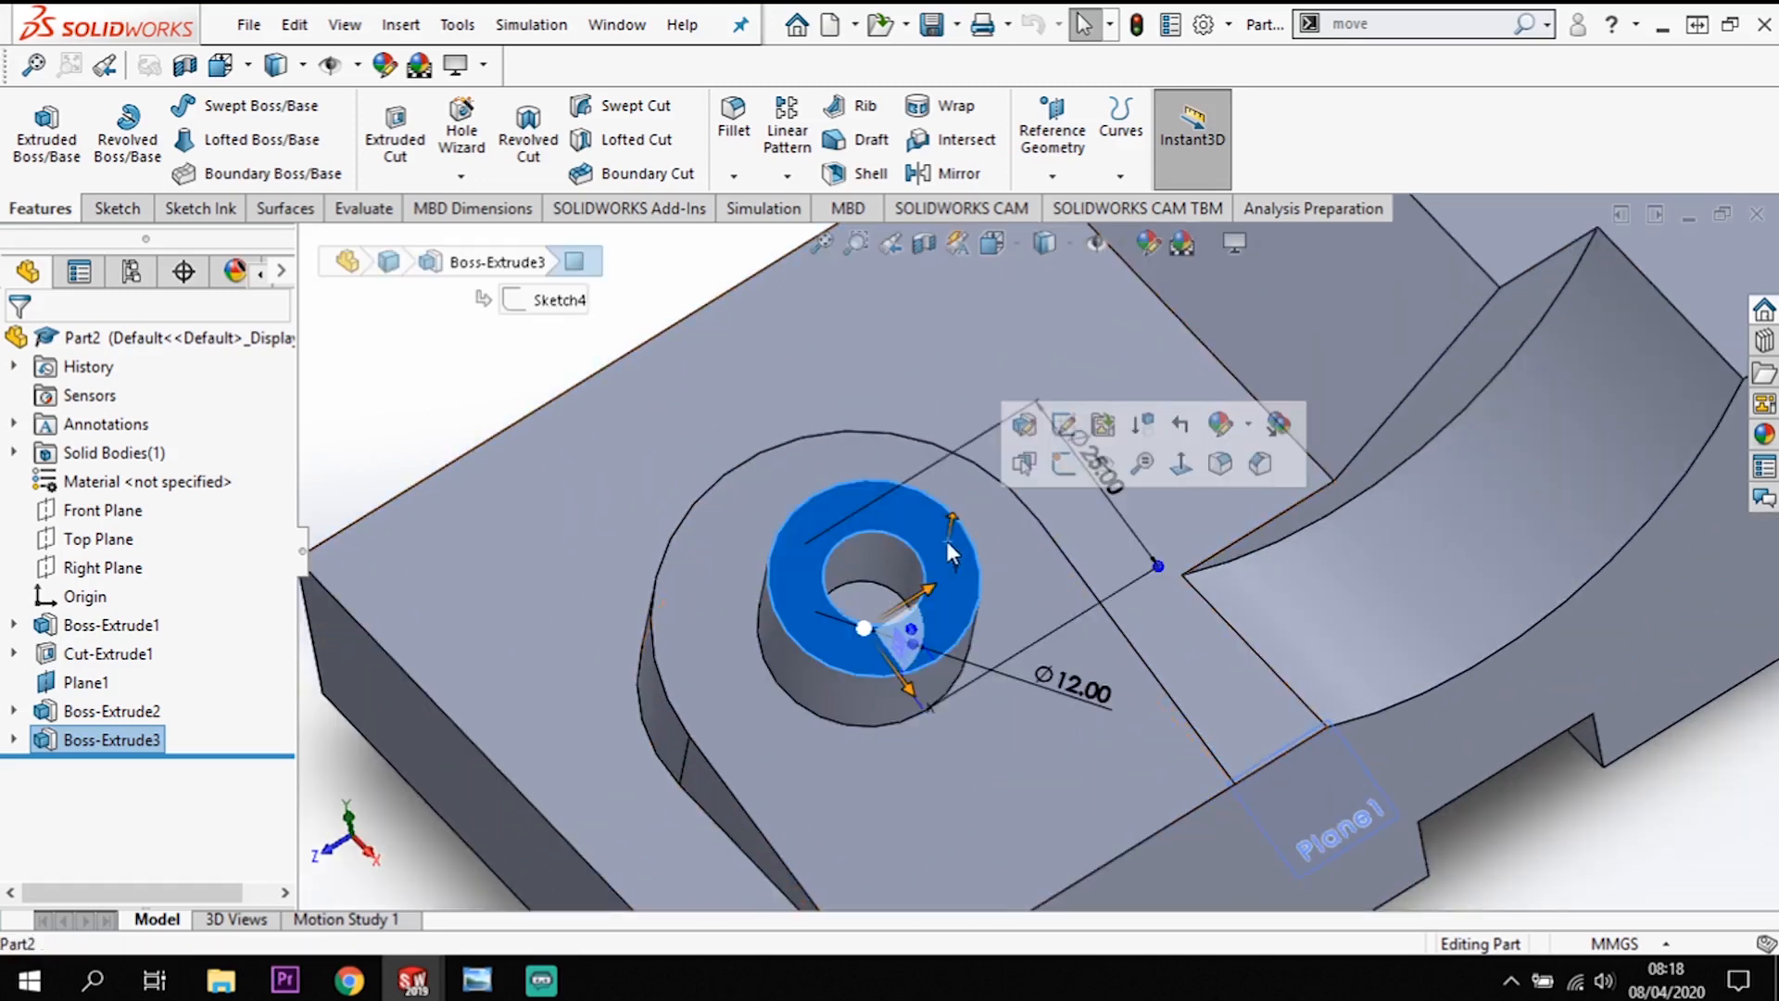
click(115, 208)
click(34, 129)
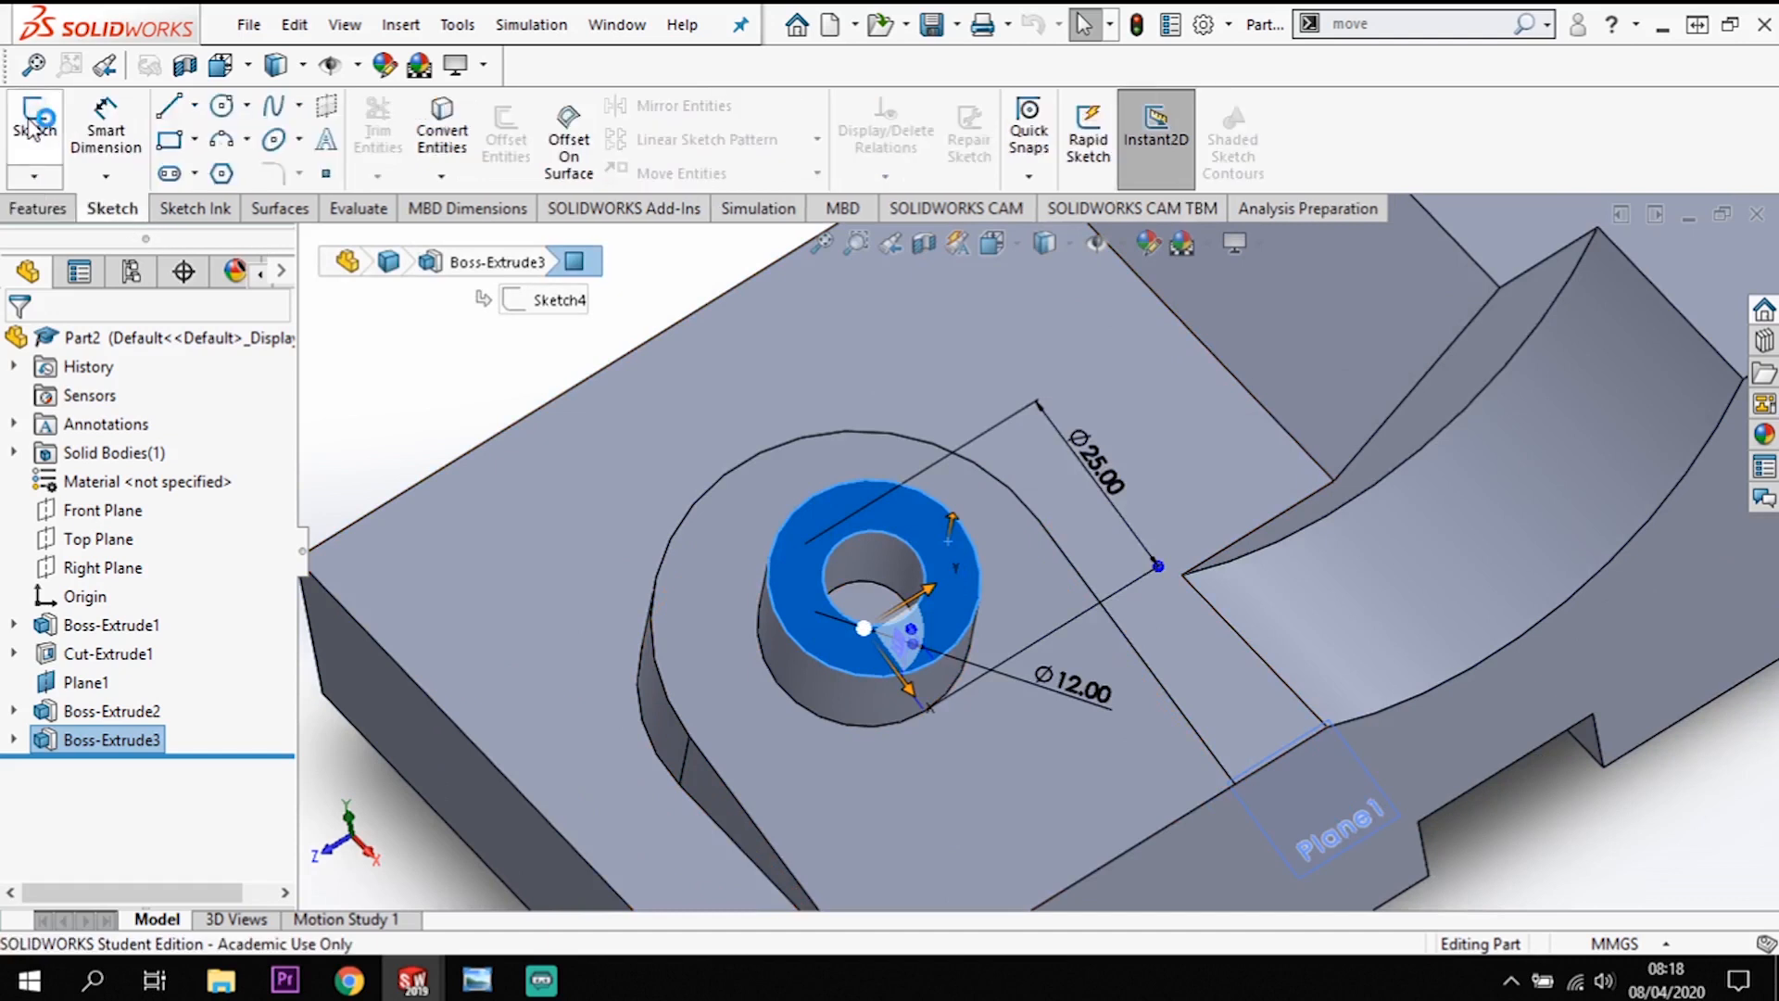
click(906, 549)
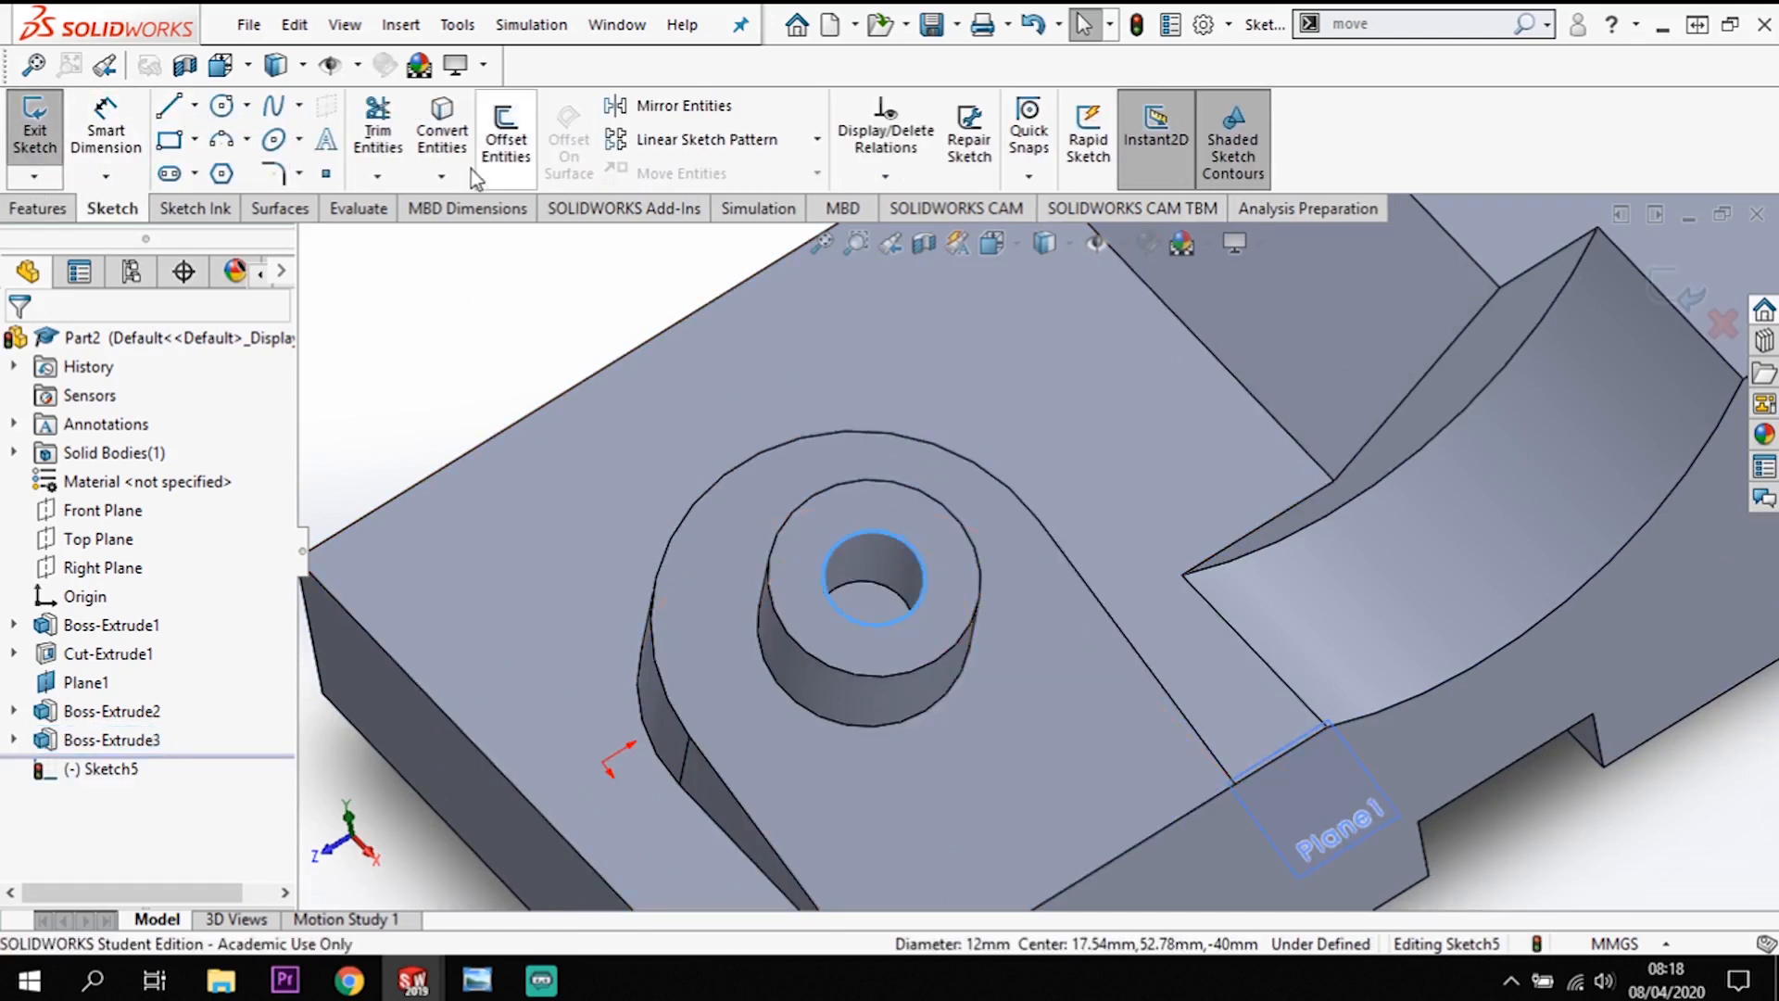
click(442, 134)
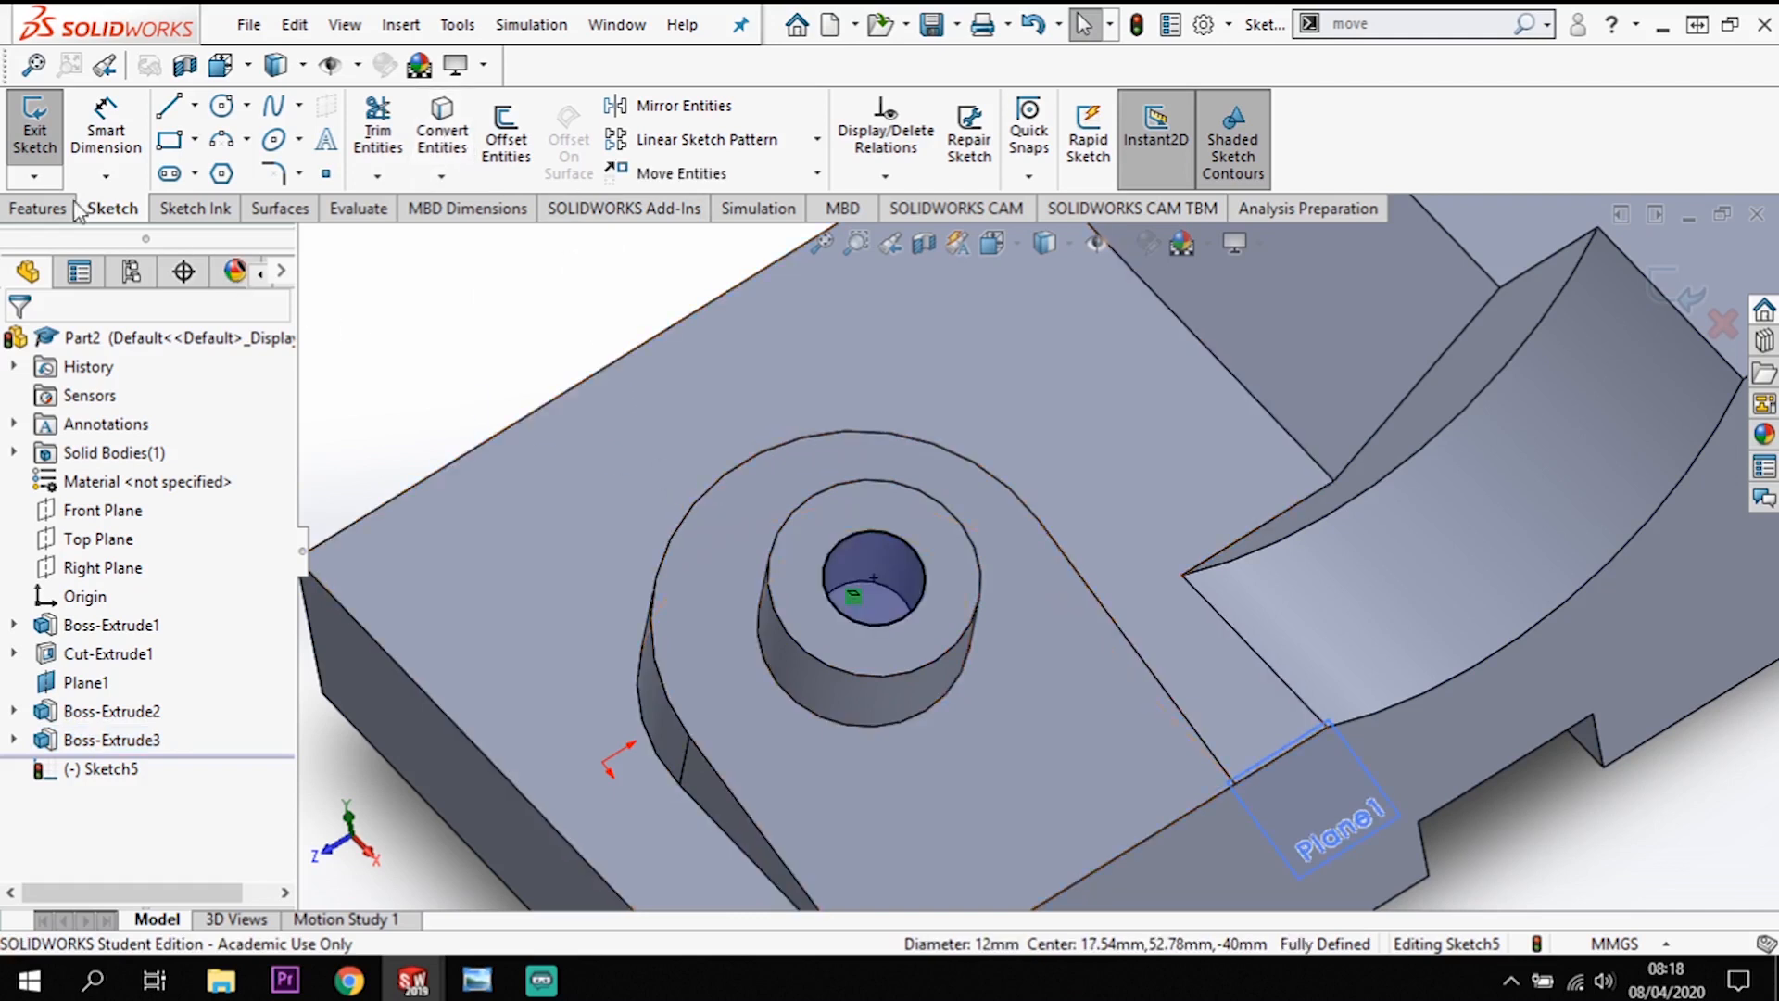
Step: Cut the converted 12 mm circle Through All, down through the ring boss, the inclined boss and the base
click(37, 209)
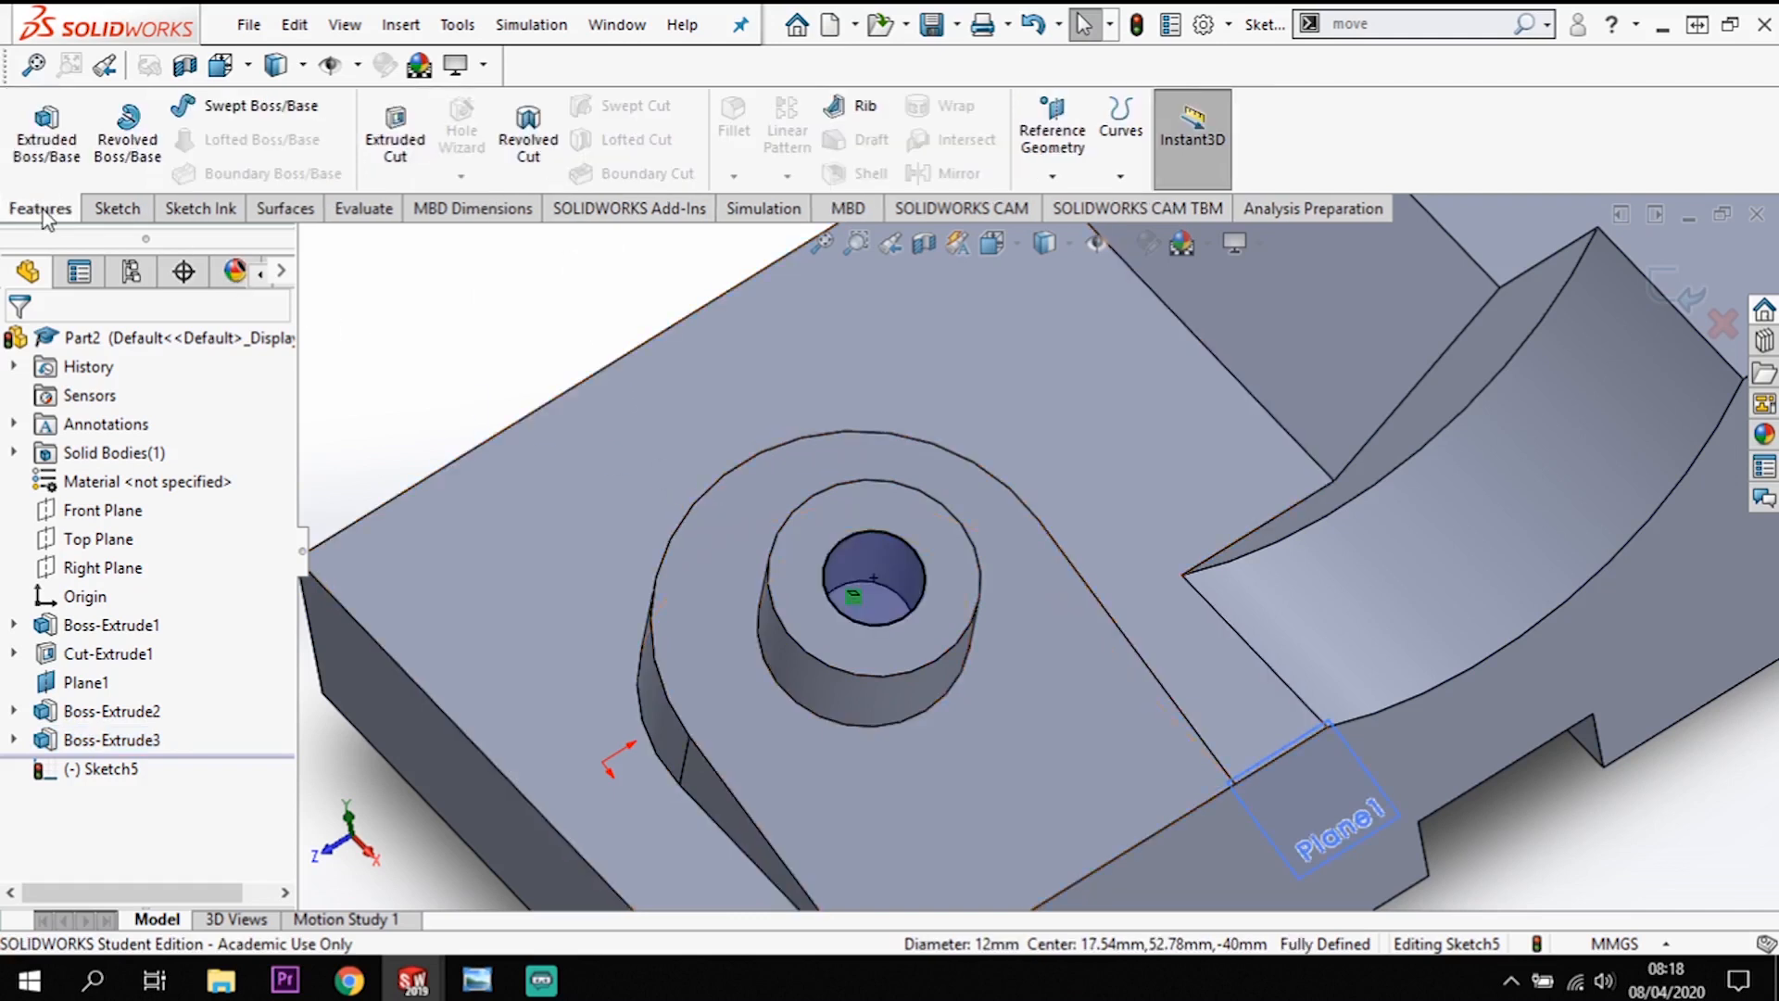
click(394, 139)
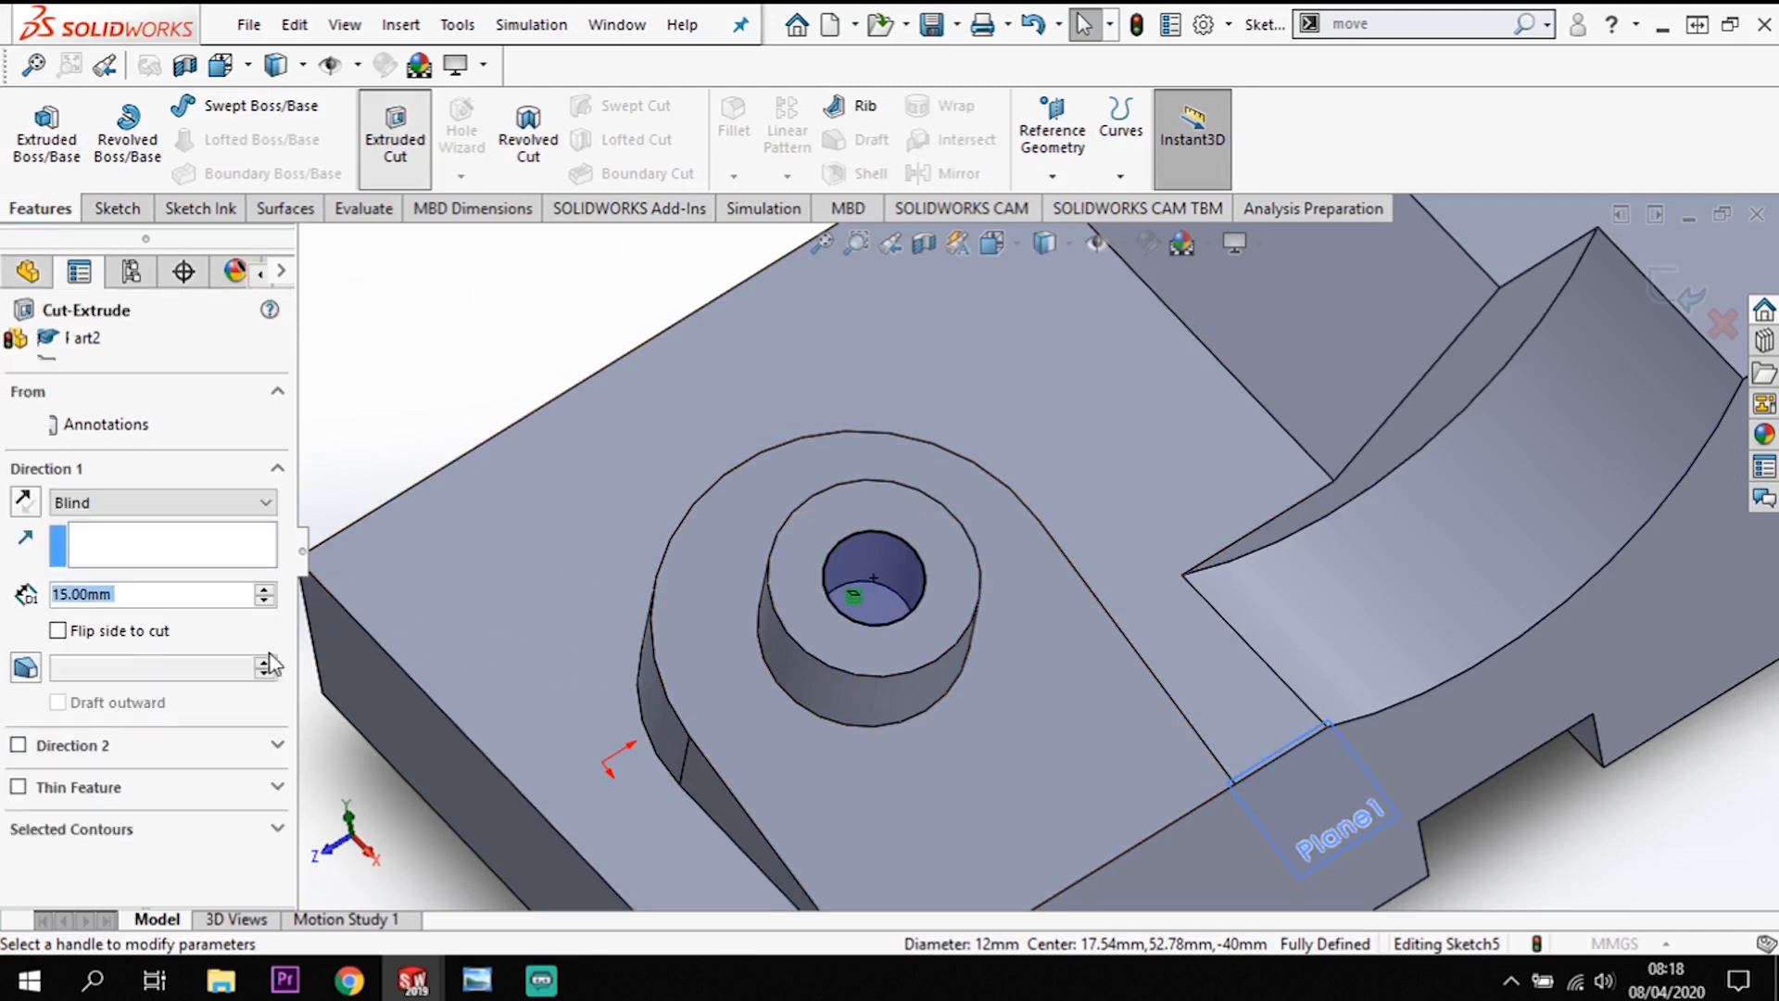
click(117, 503)
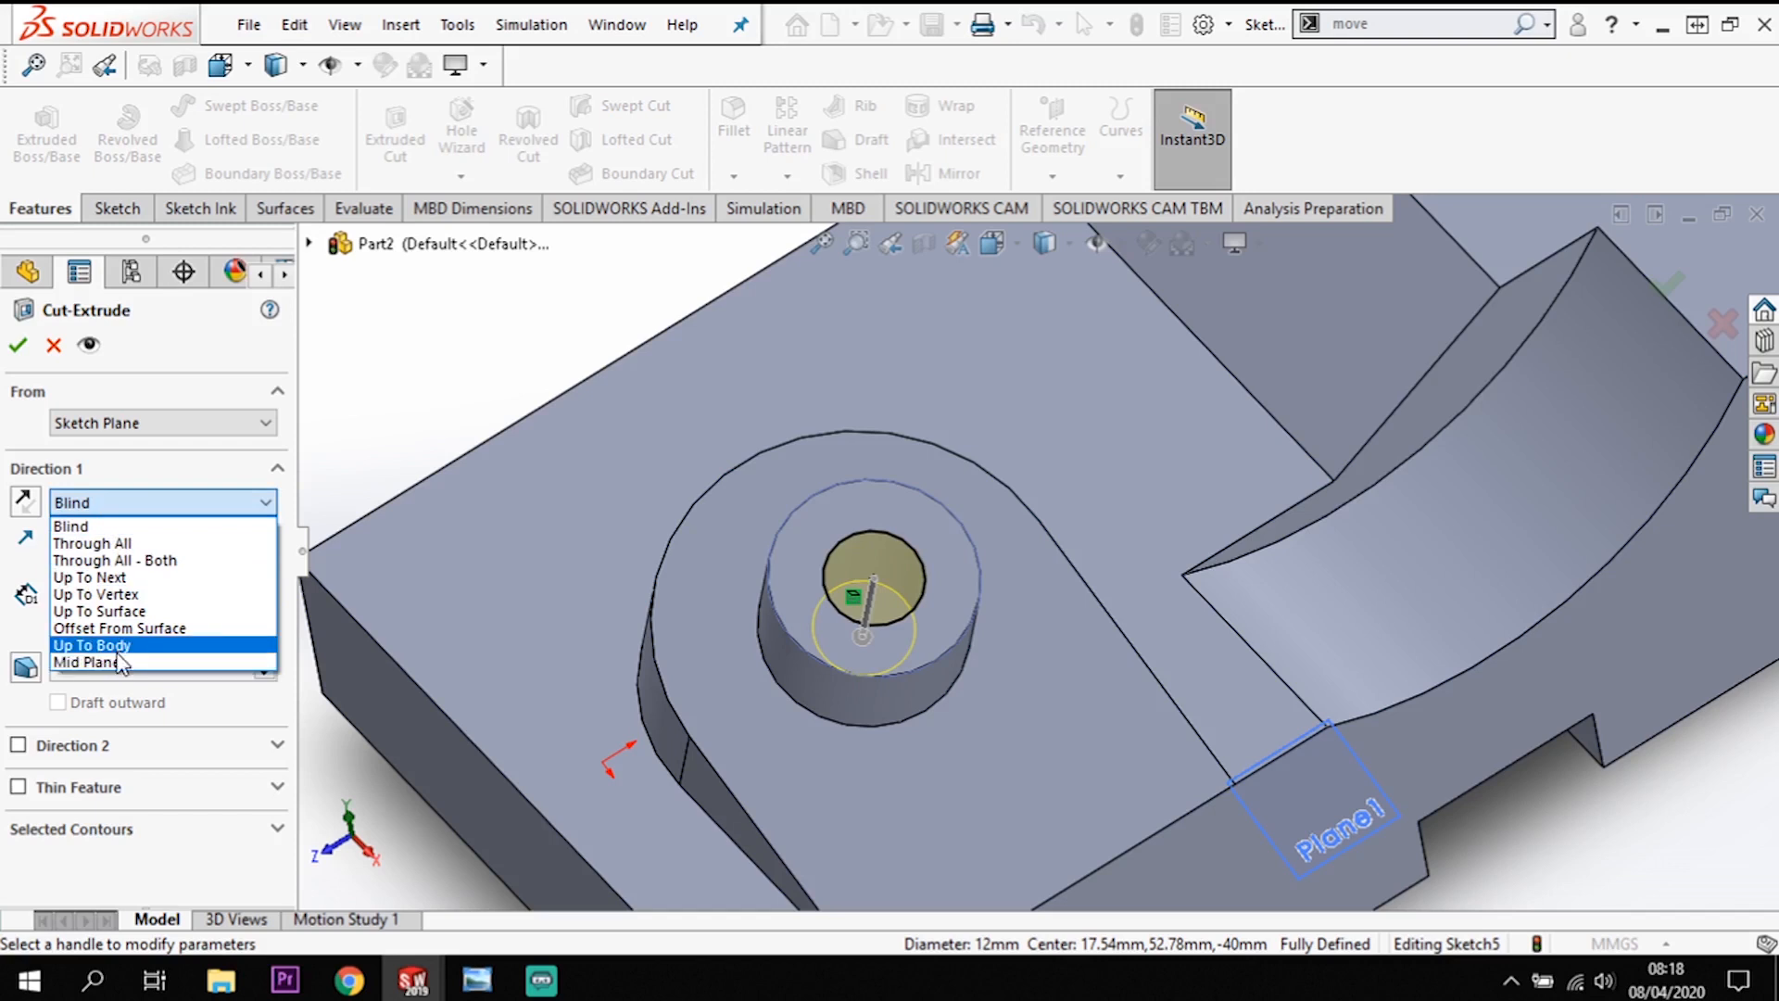
click(97, 543)
key(f)
middle_drag(636, 786, 760, 667)
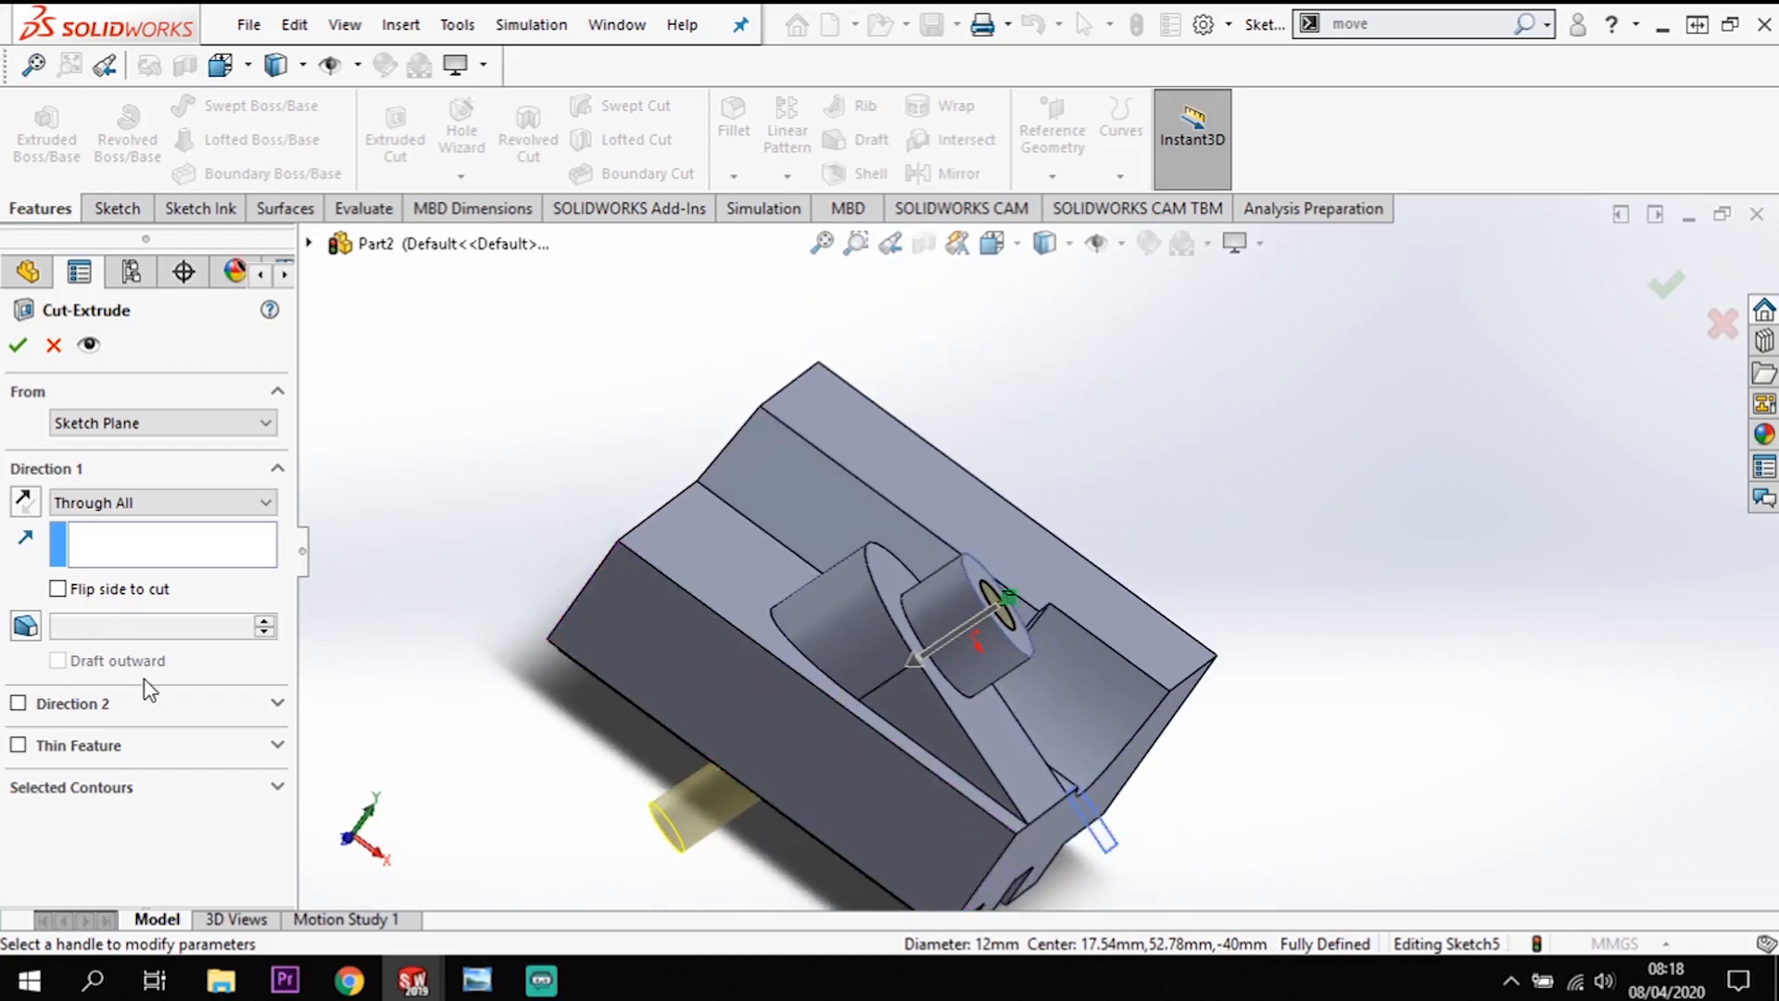
click(28, 345)
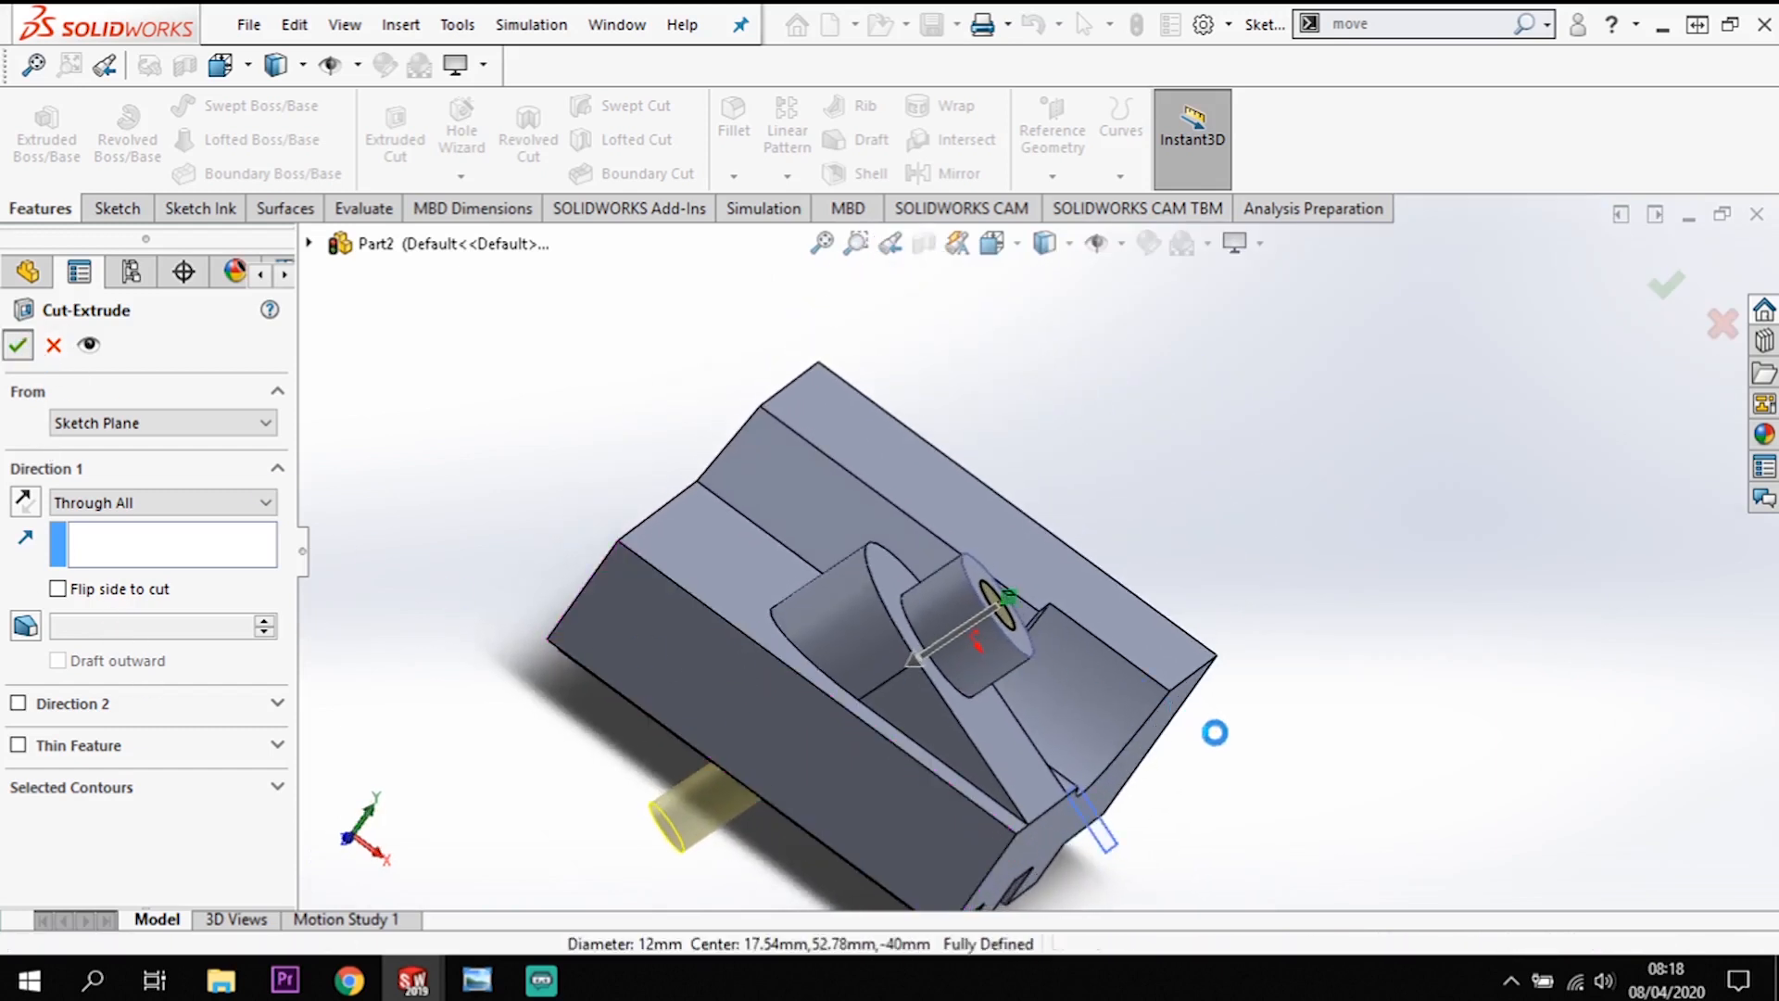
Step: Start a sketch on the sloped face between the lower and upper top faces, viewed square to the sketch plane
middle_drag(1260, 749, 1174, 823)
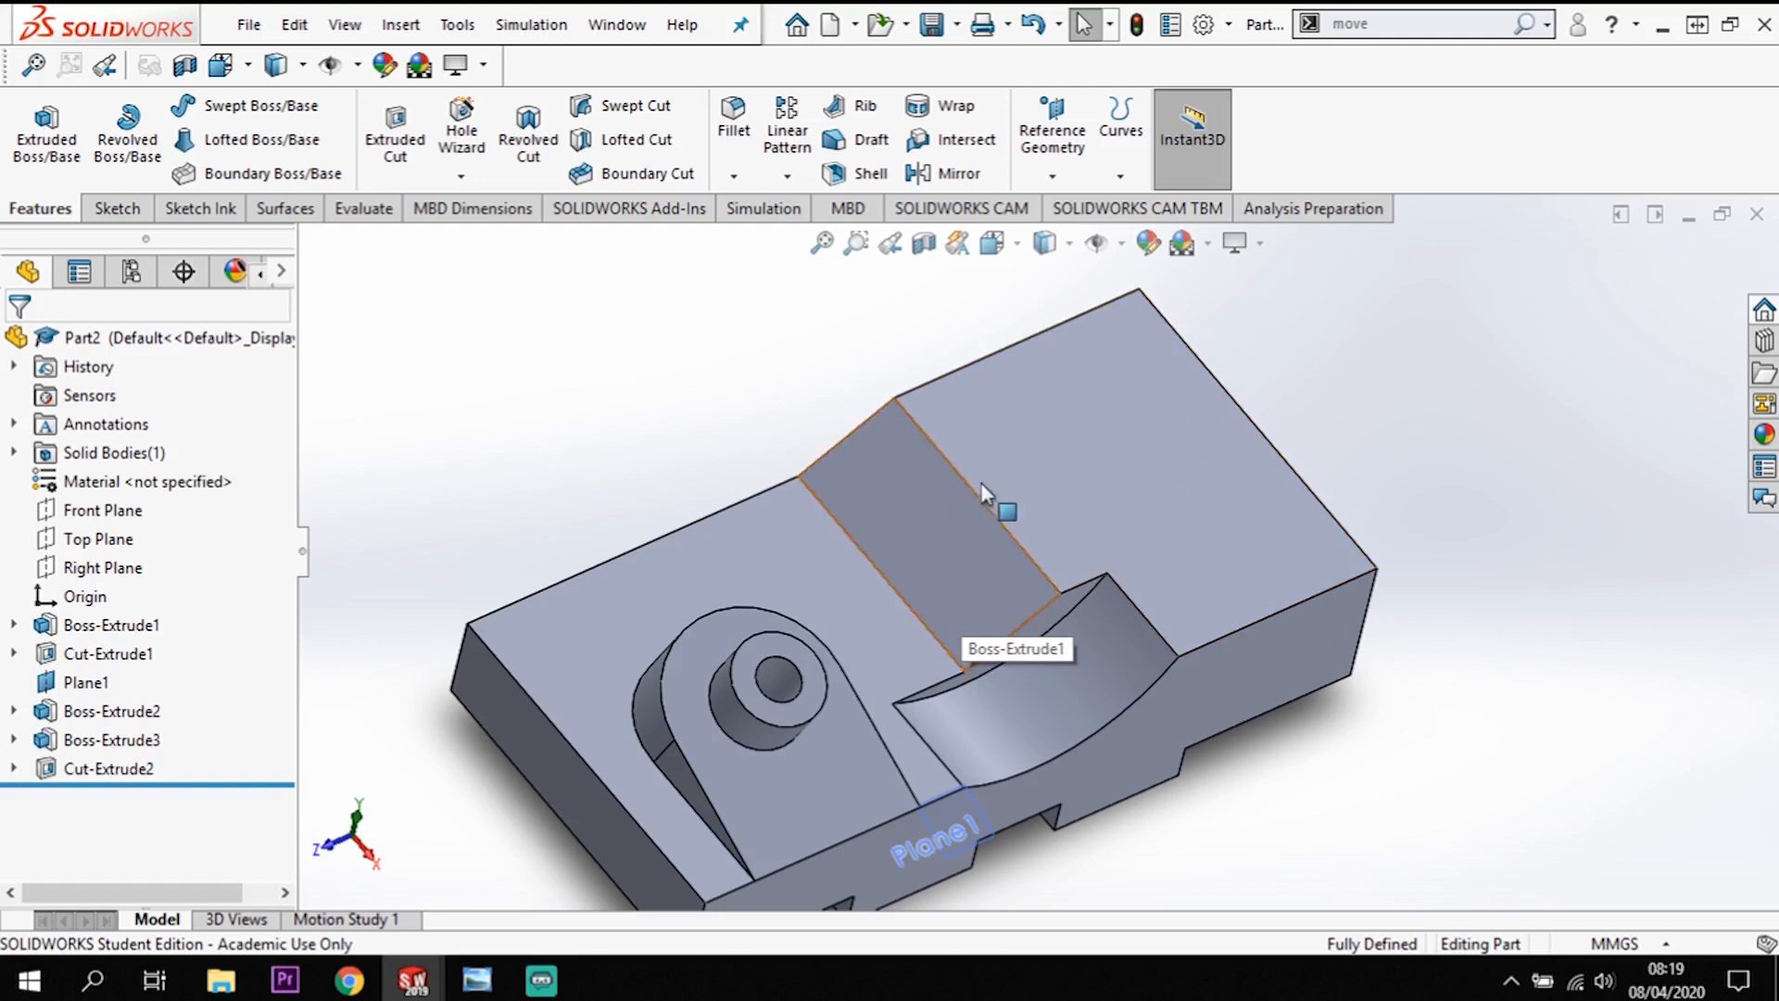
middle_drag(1109, 519, 955, 530)
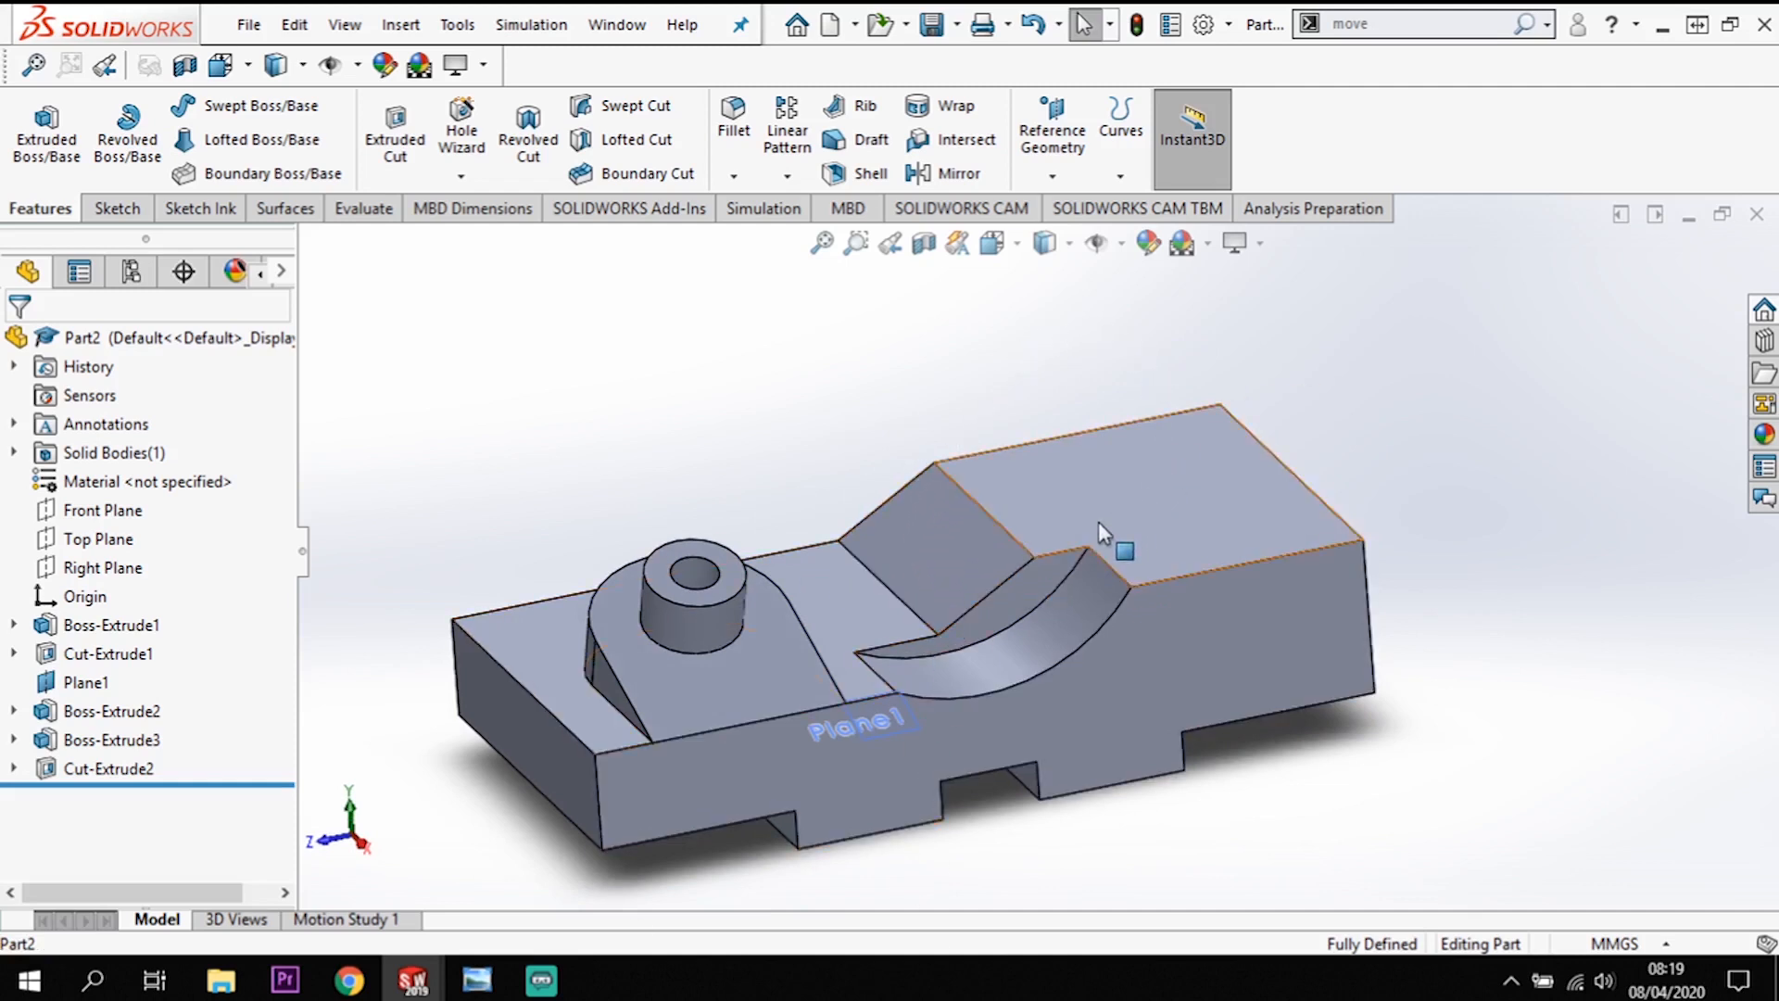
click(914, 519)
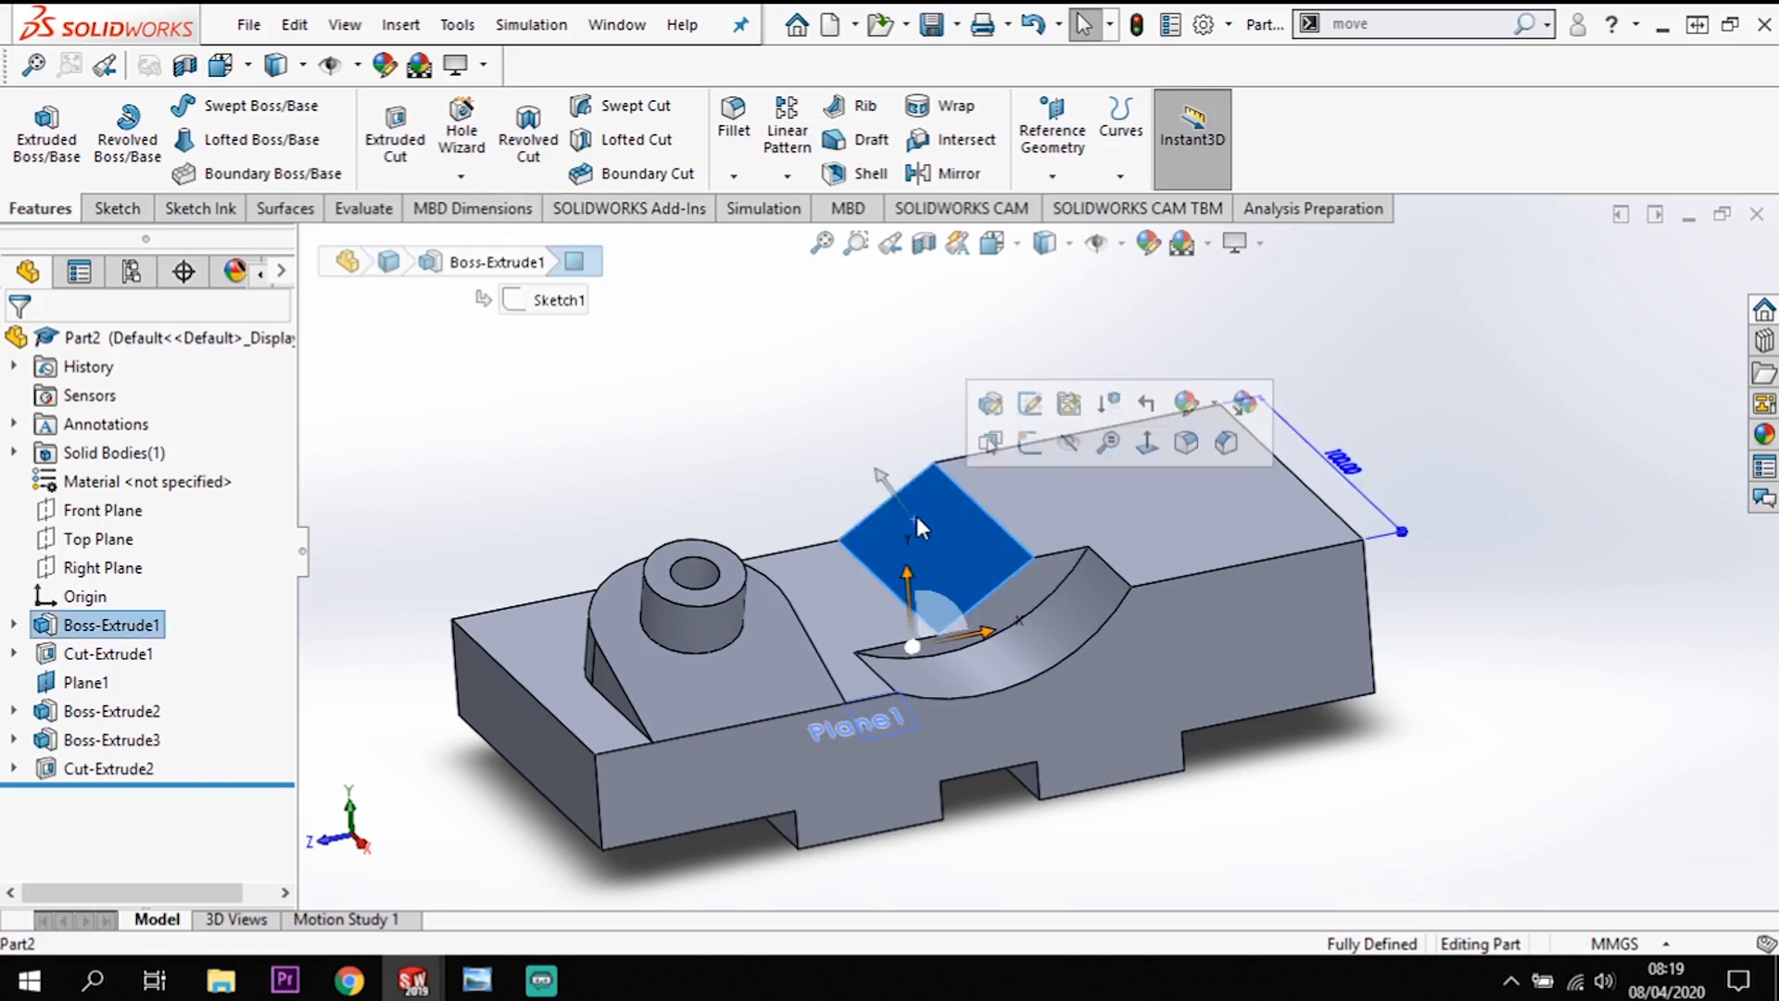
click(991, 444)
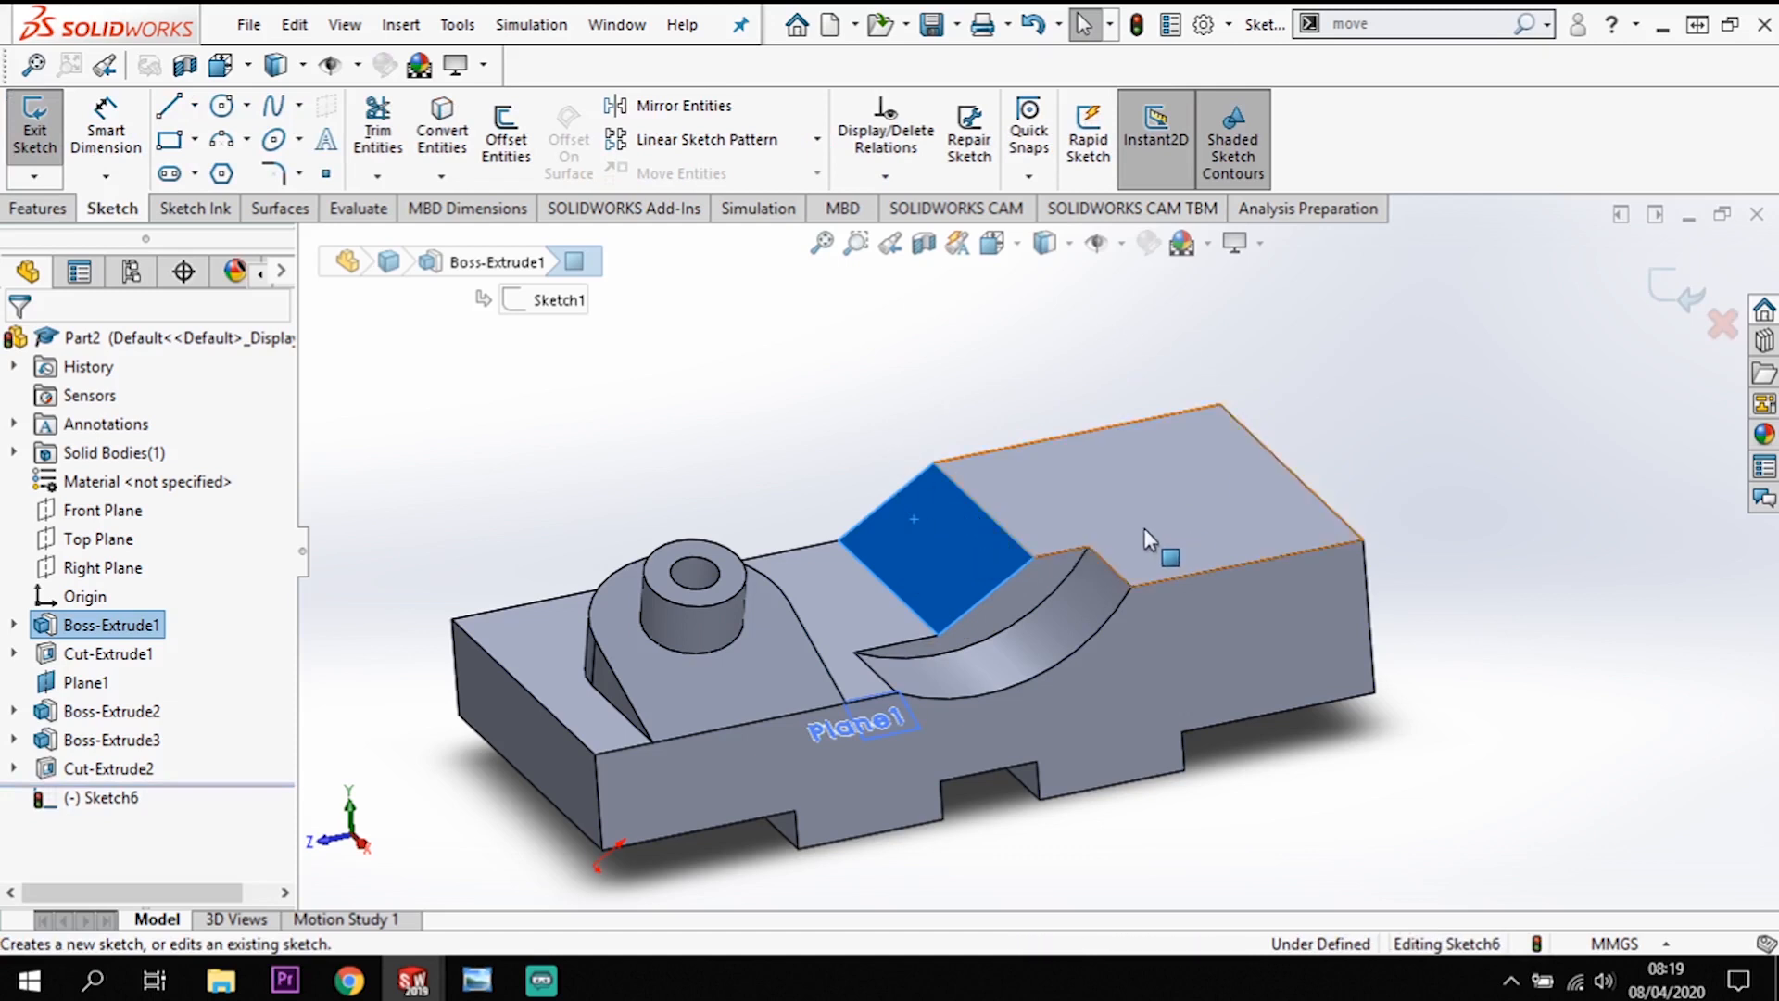
right_click(927, 570)
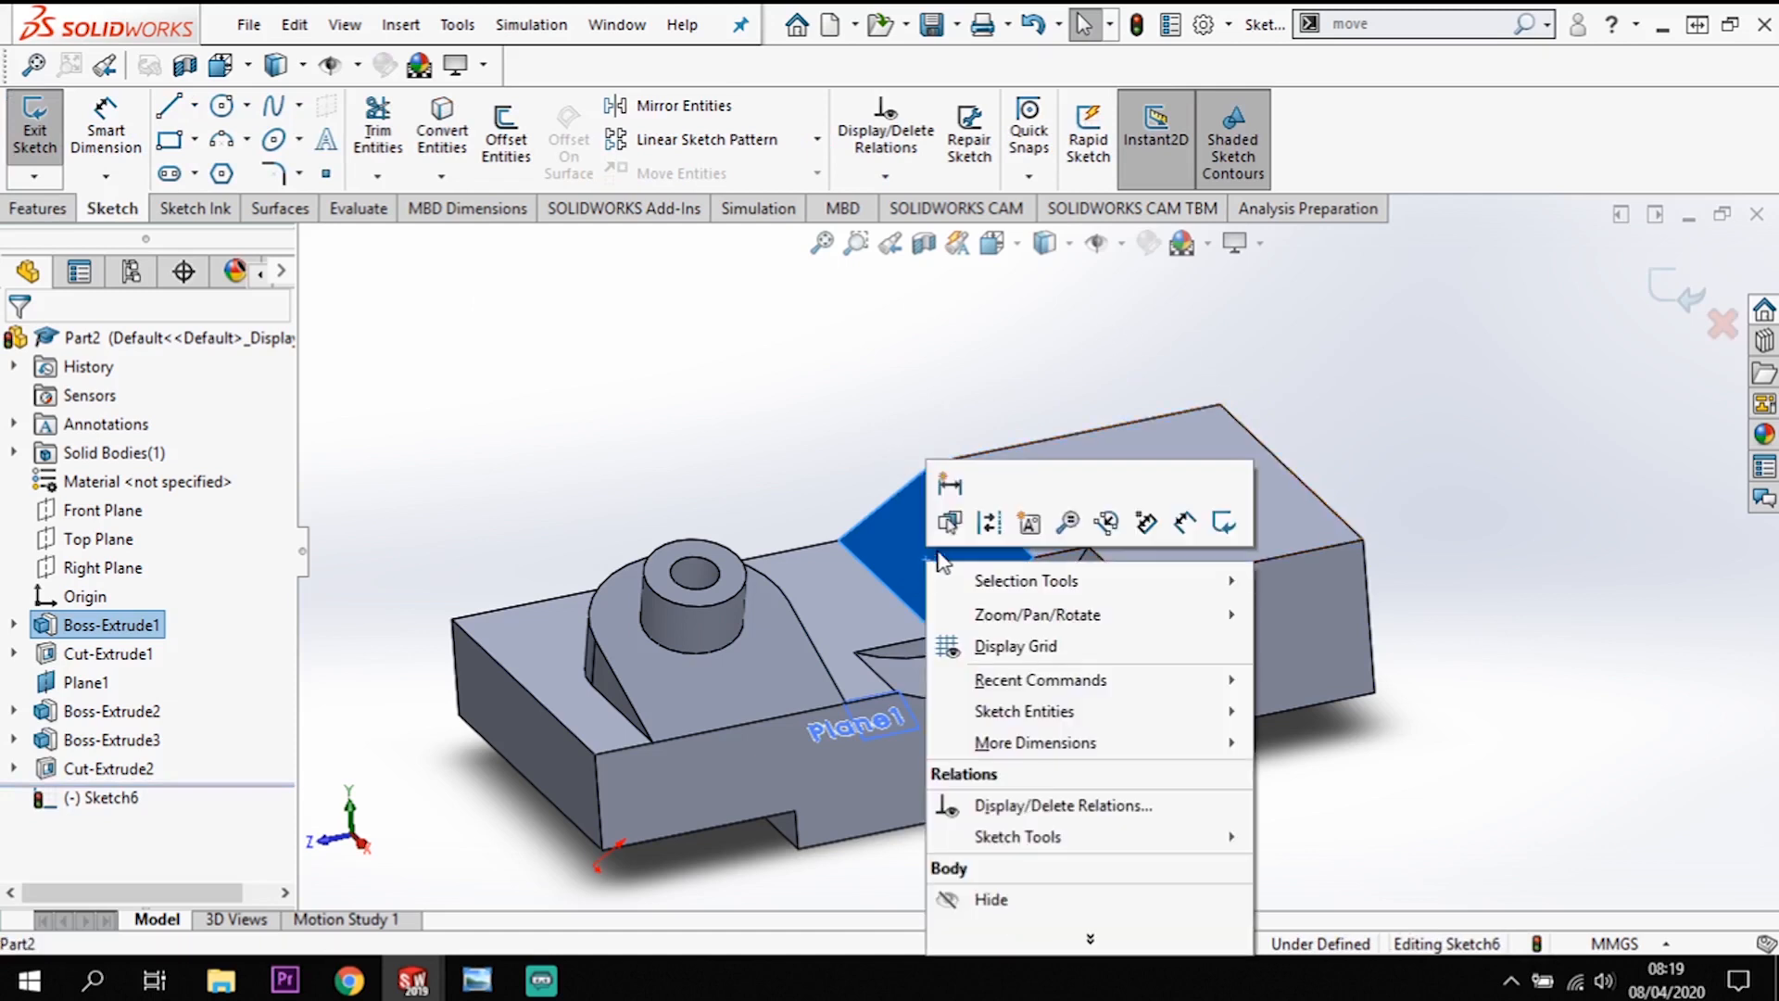
click(913, 545)
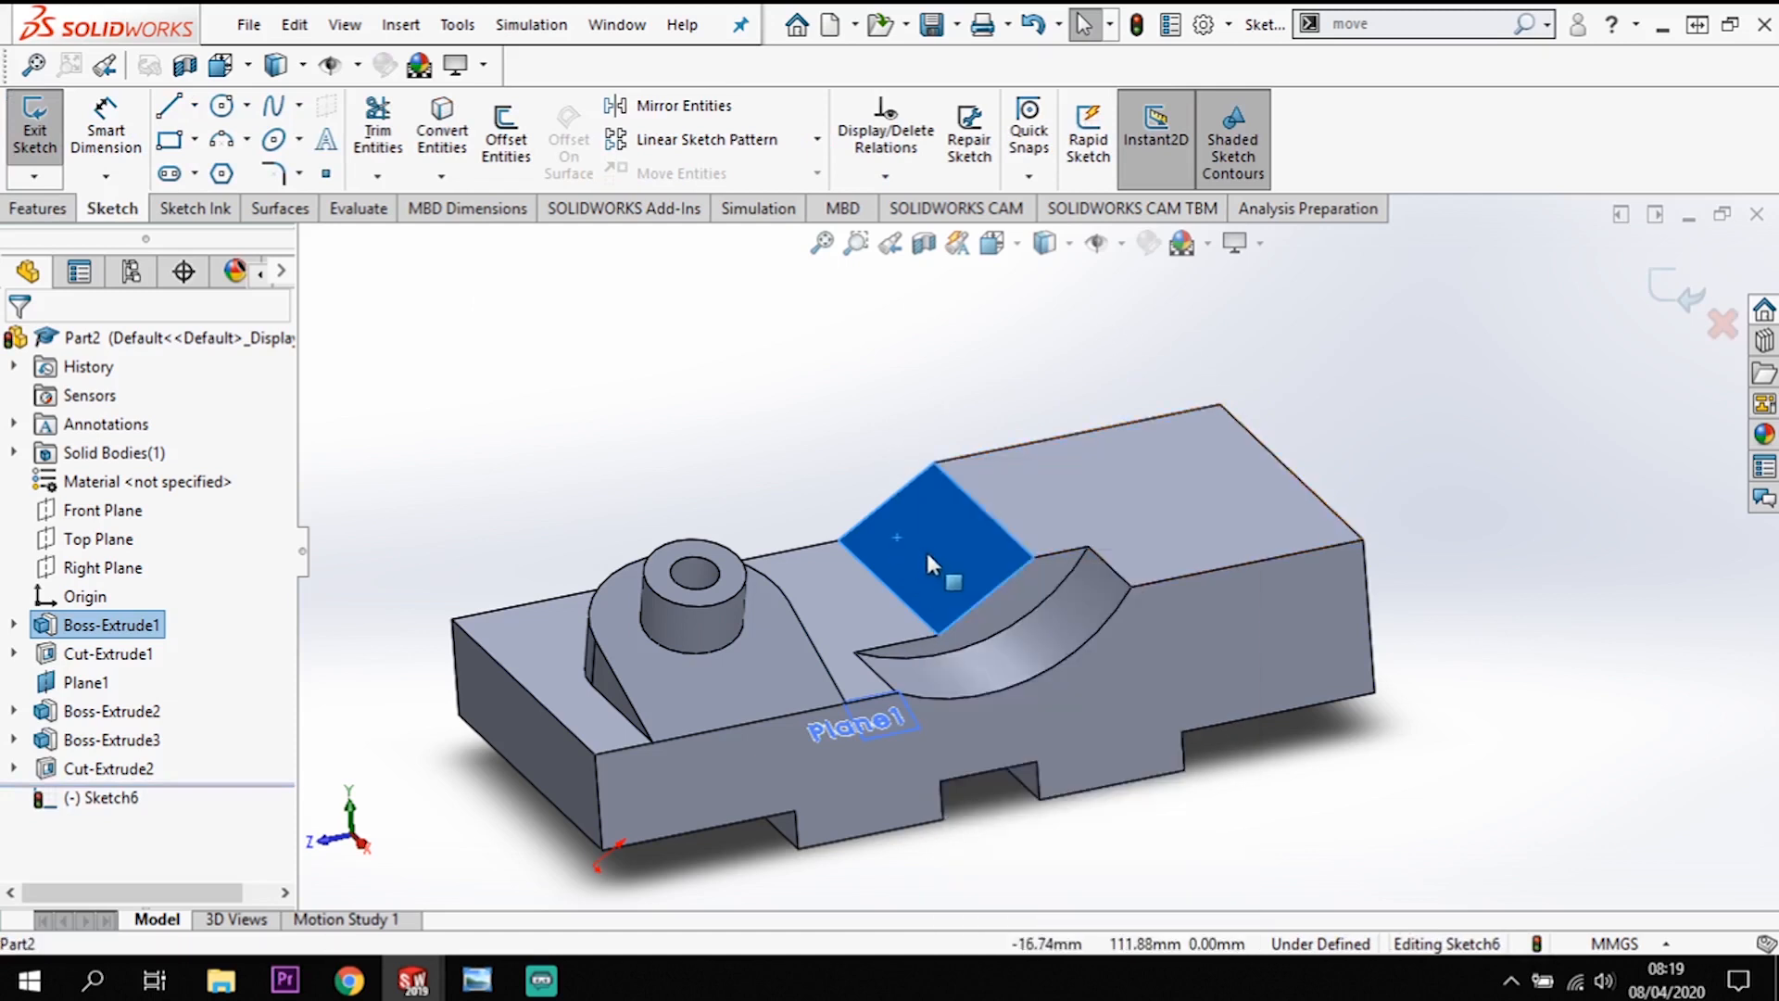
key(ctrl+8)
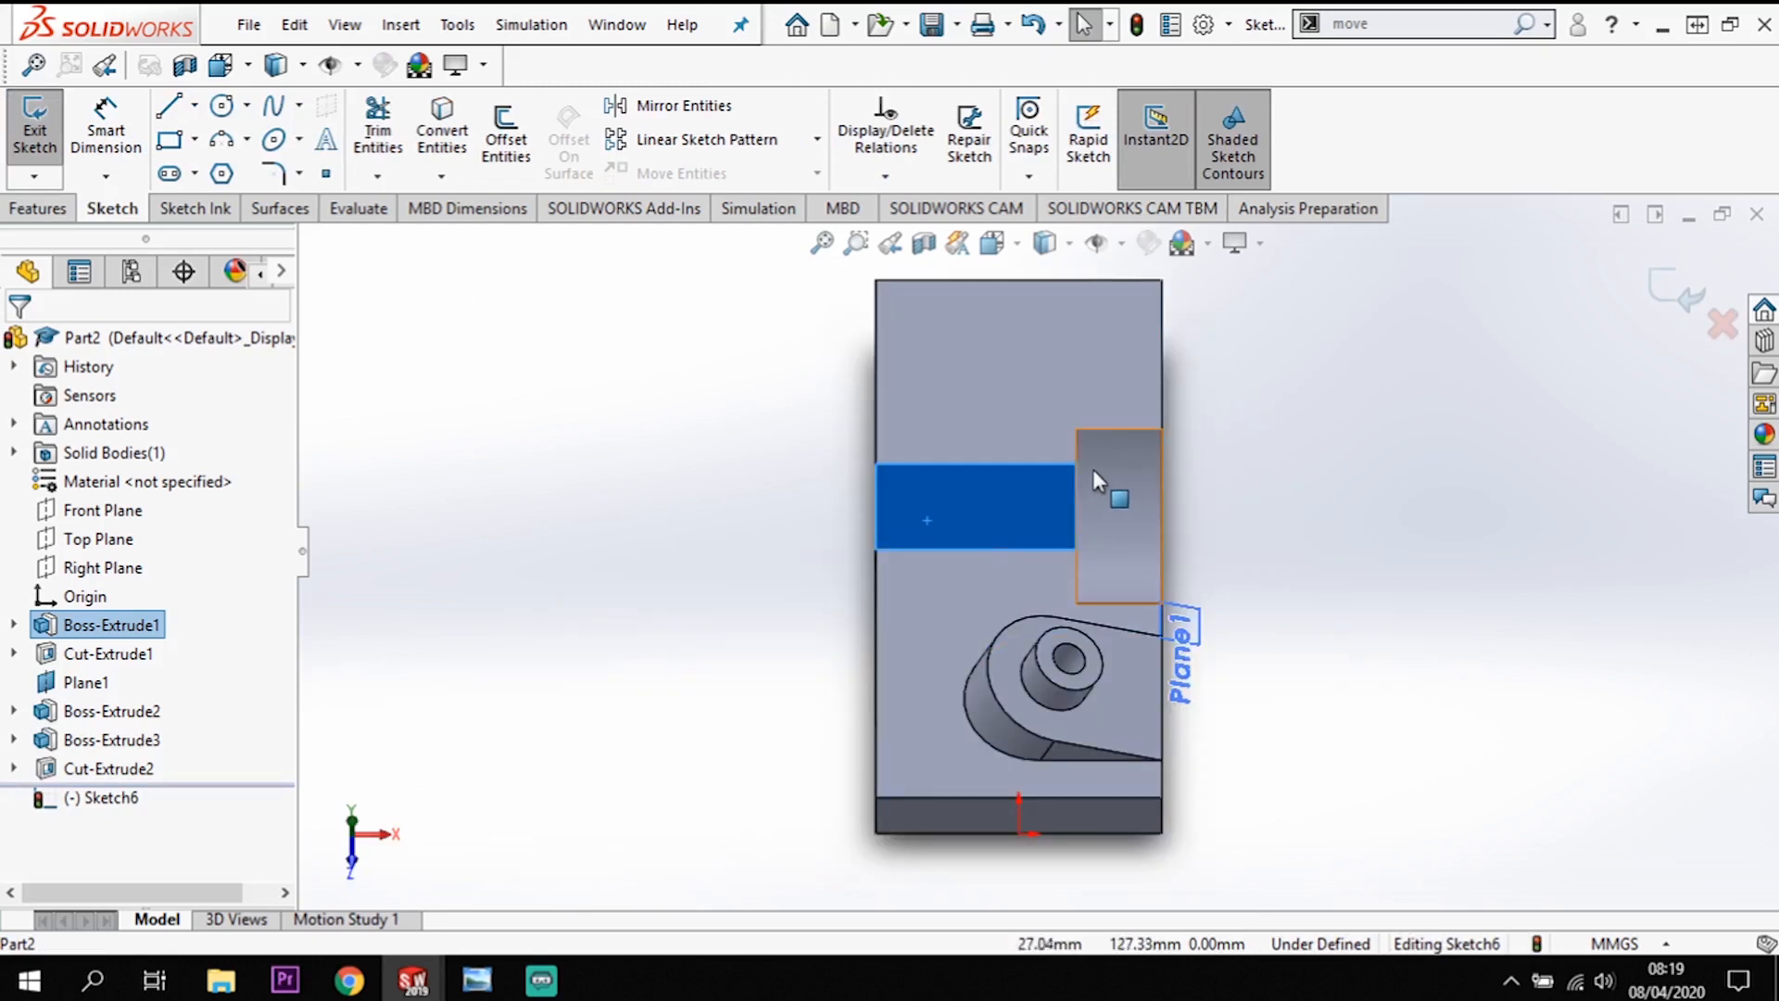
scroll(1038, 476, down, 3)
scroll(936, 497, up, 1)
scroll(943, 393, down, 1)
scroll(943, 393, up, 2)
scroll(936, 371, down, 2)
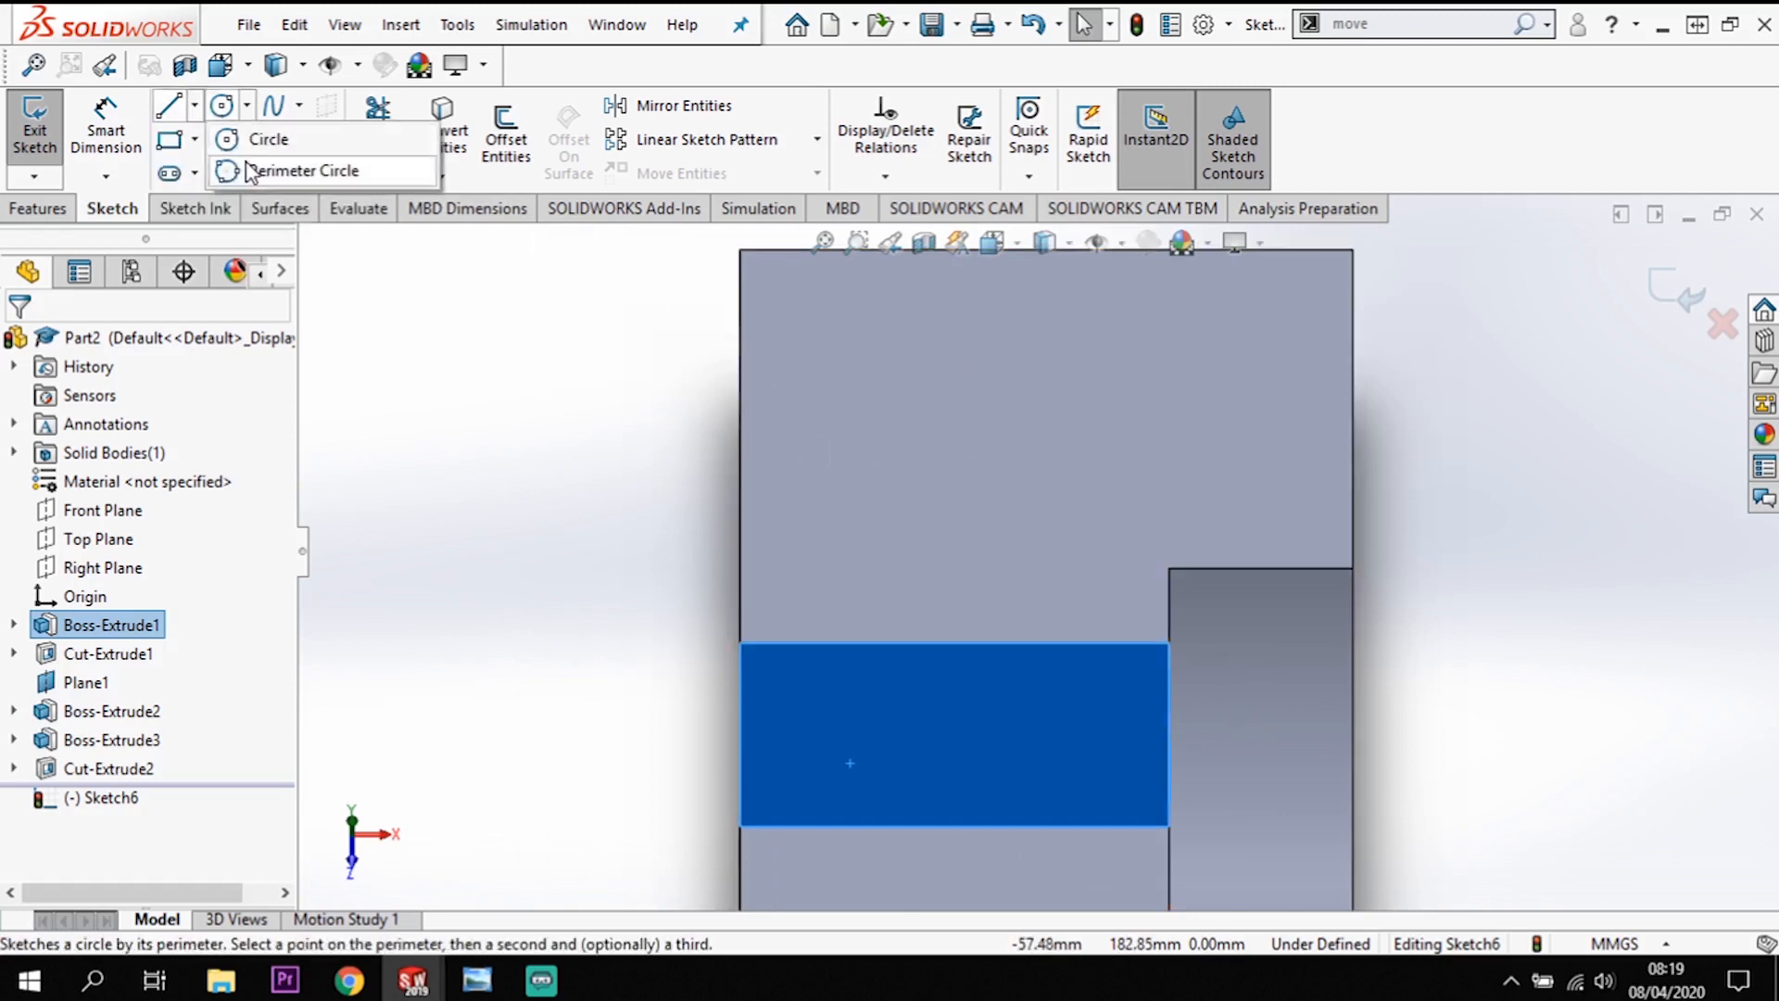
Step: Sketch a vertical centerline about 62 mm long, starting at the midpoint of the sloped face's lower edge
click(203, 107)
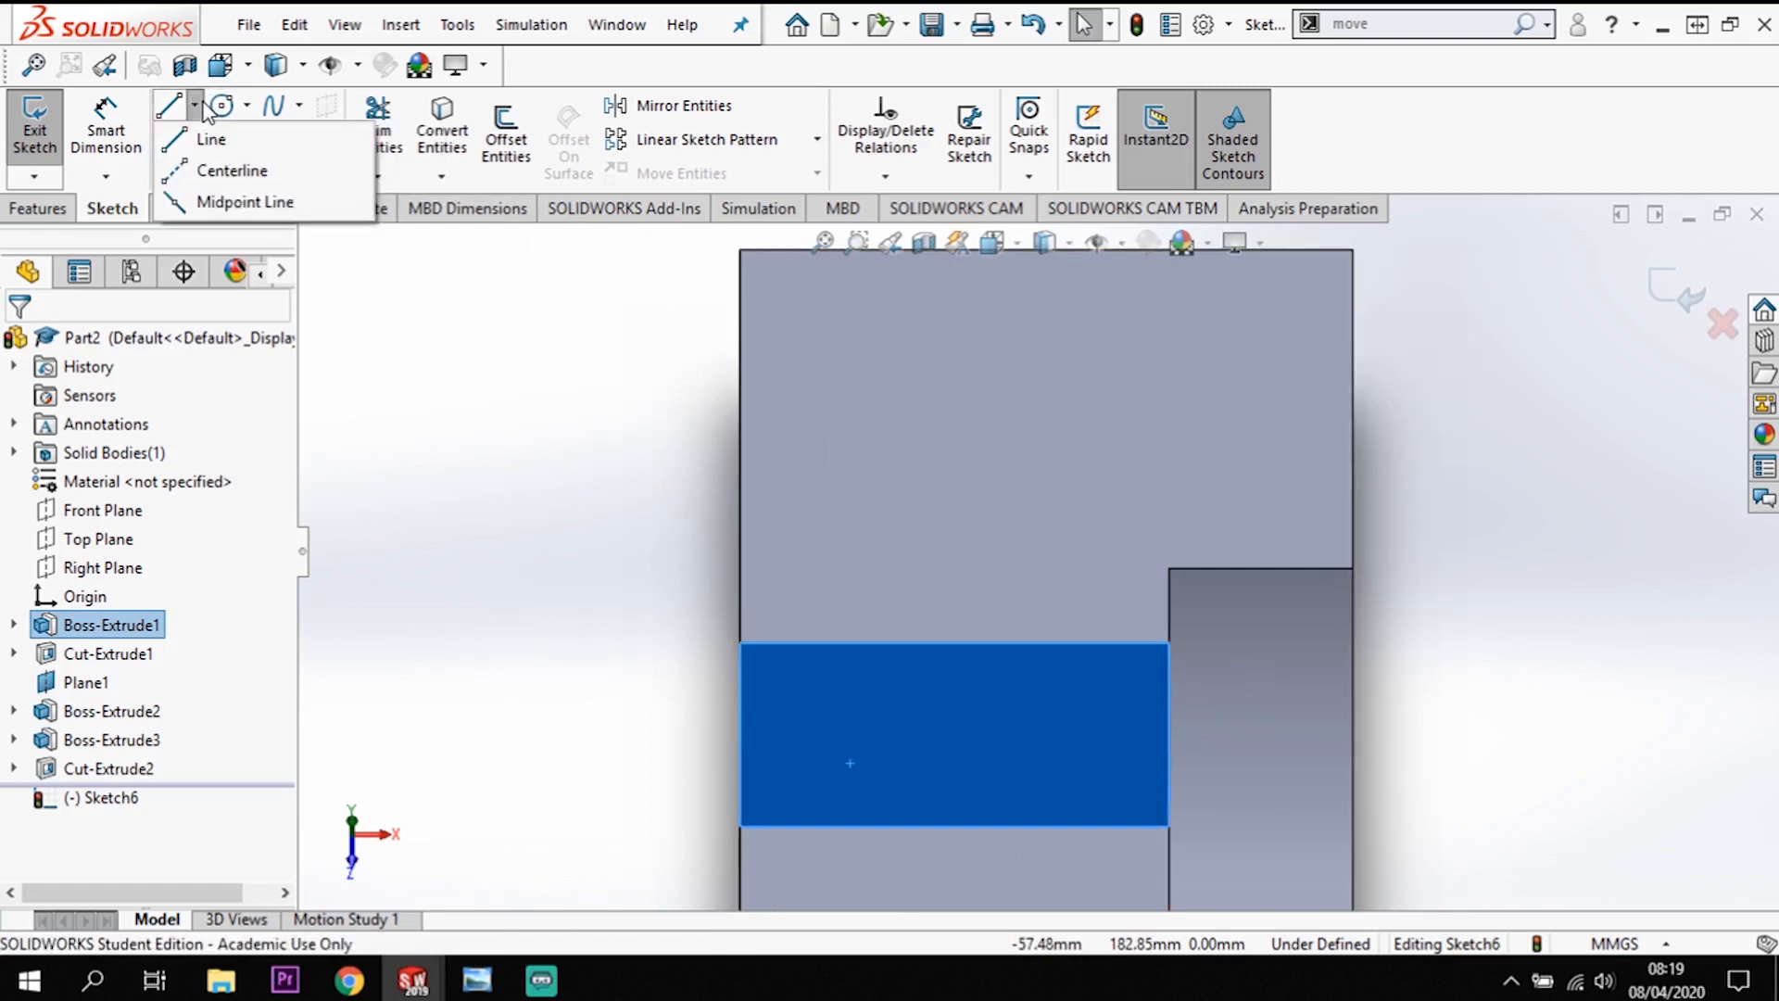
click(229, 171)
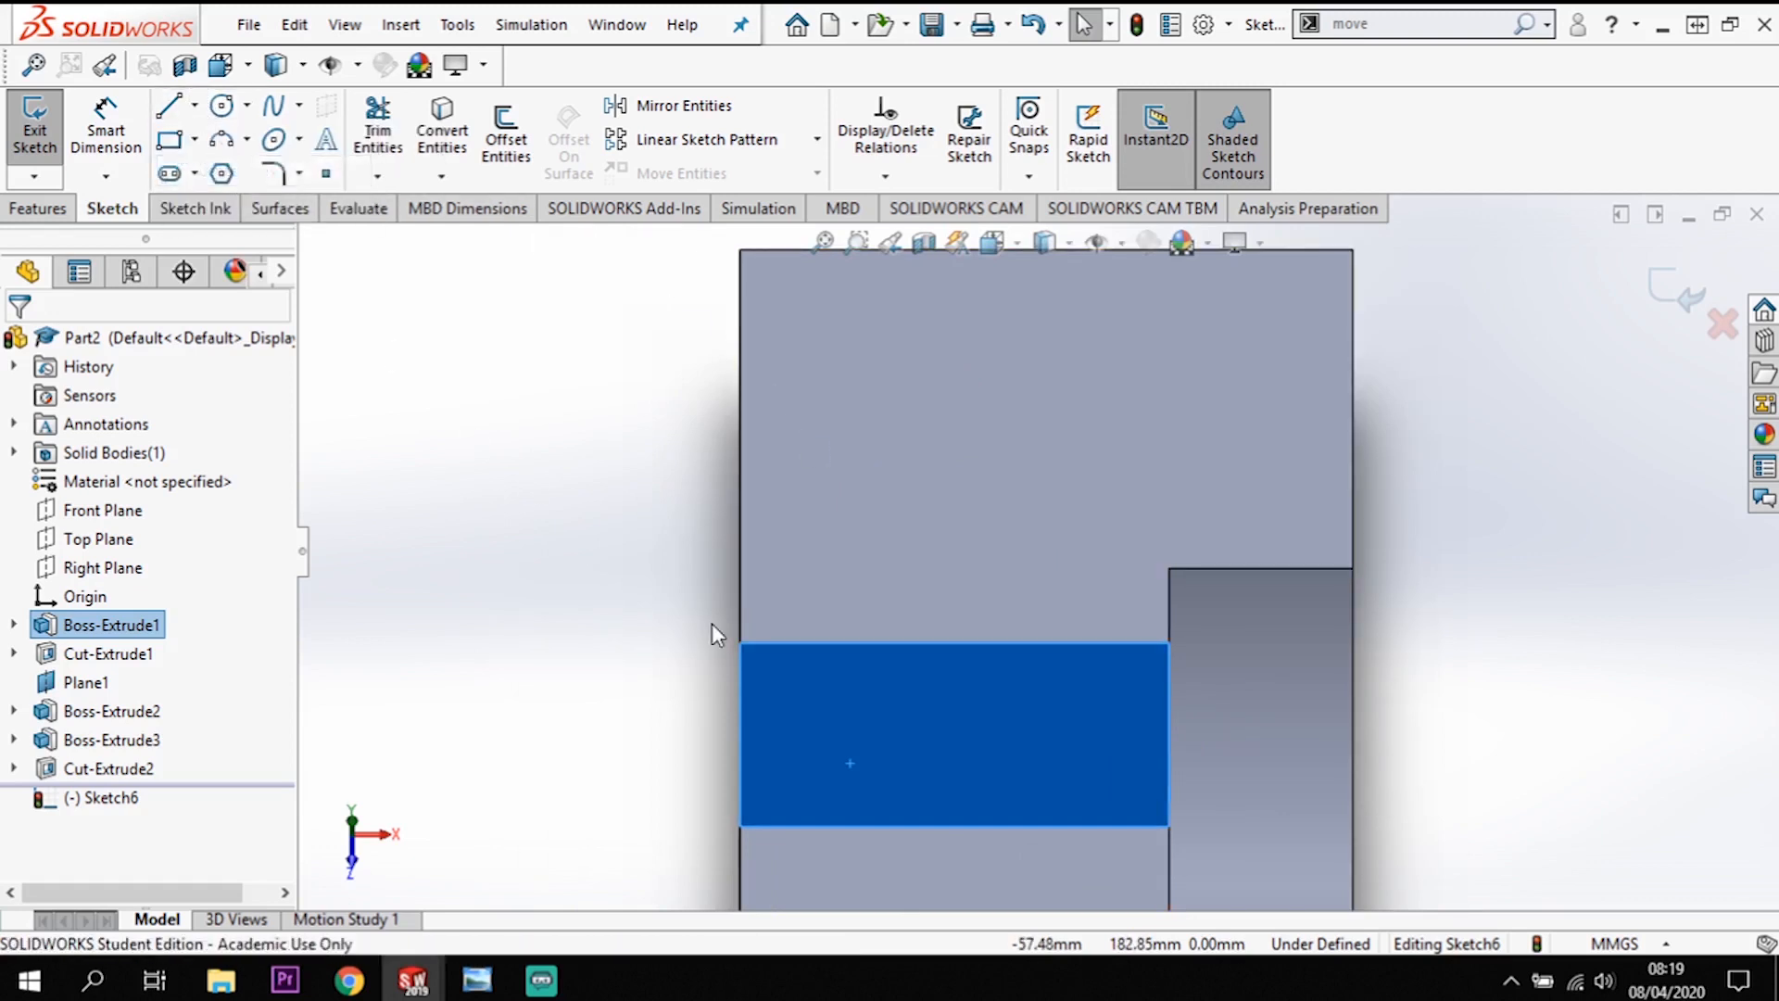
click(954, 825)
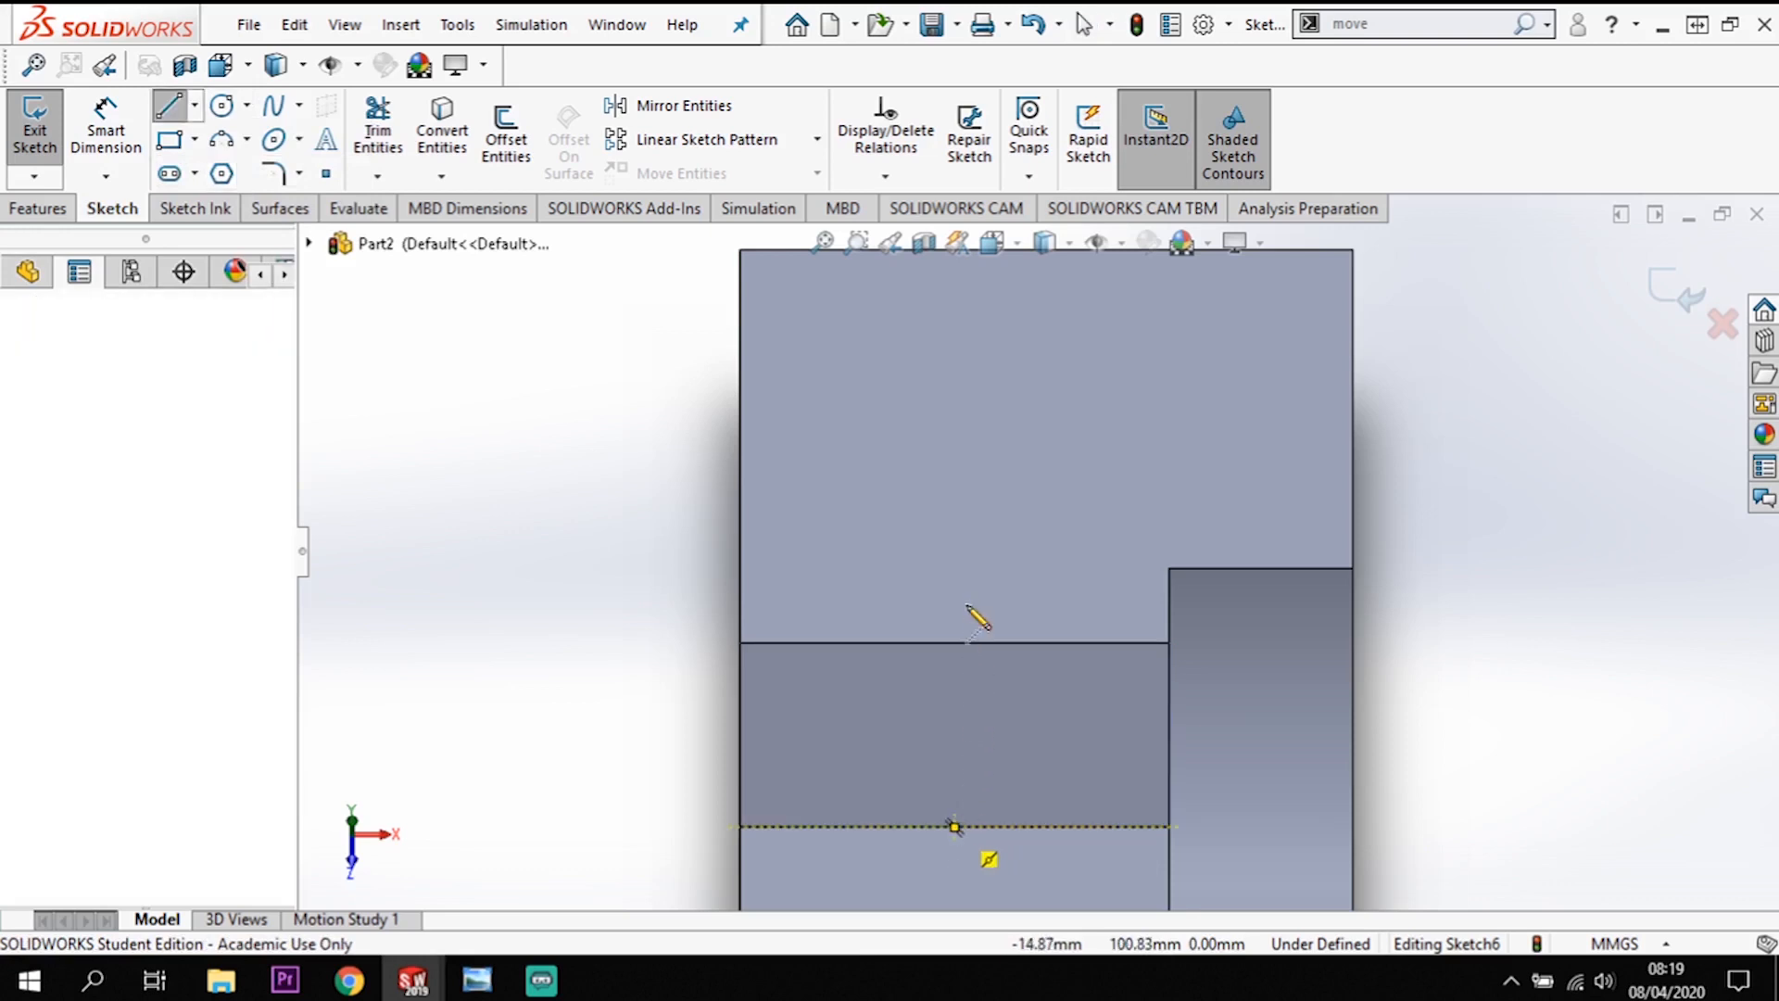
click(955, 445)
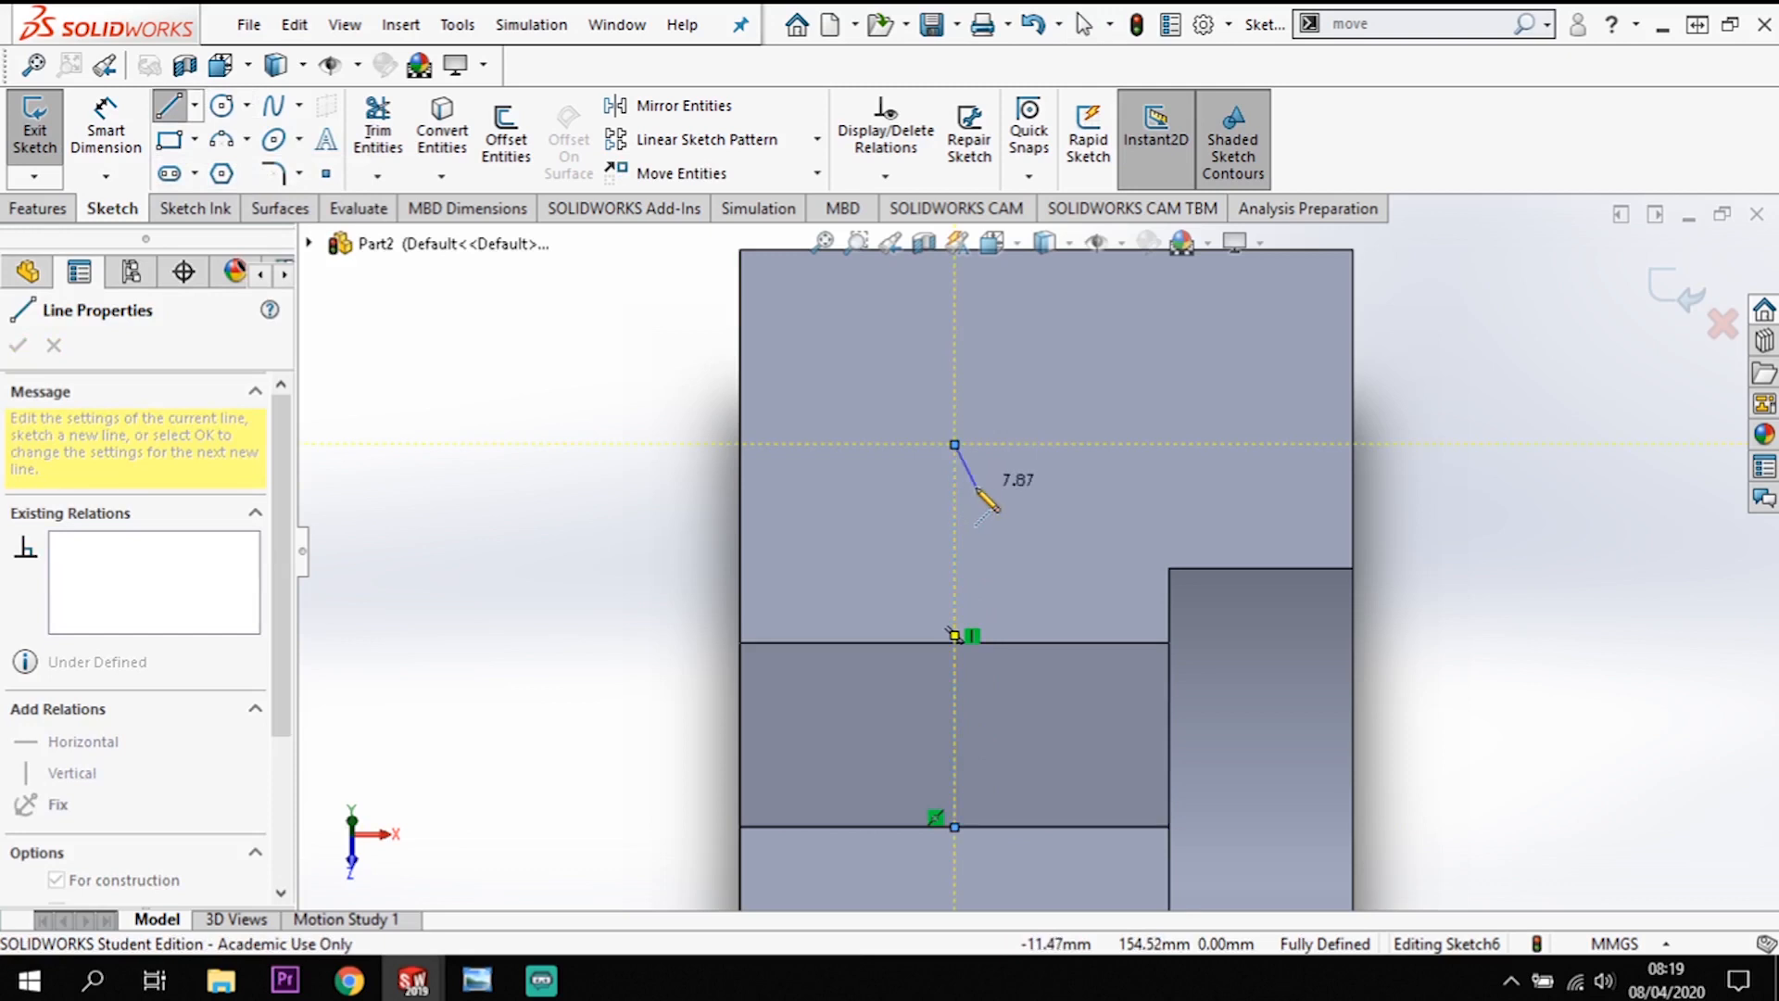
key(Escape)
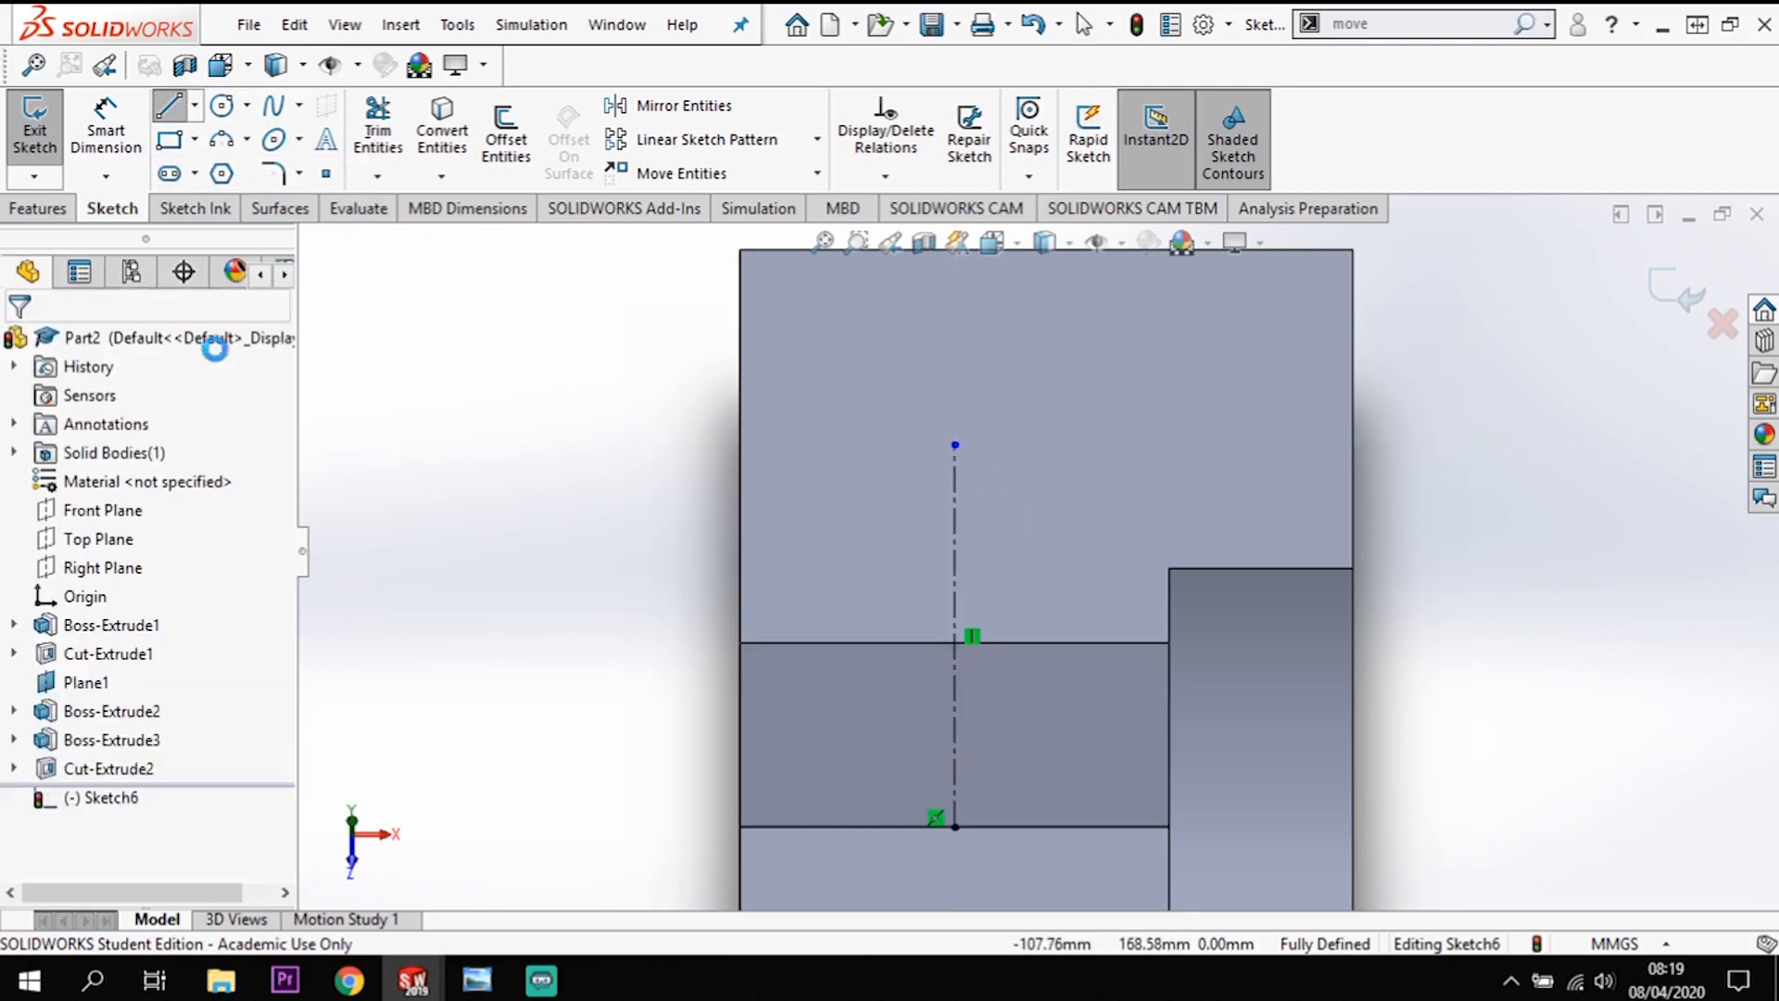
Step: Dimension the centerline's length to 50 mm
click(106, 121)
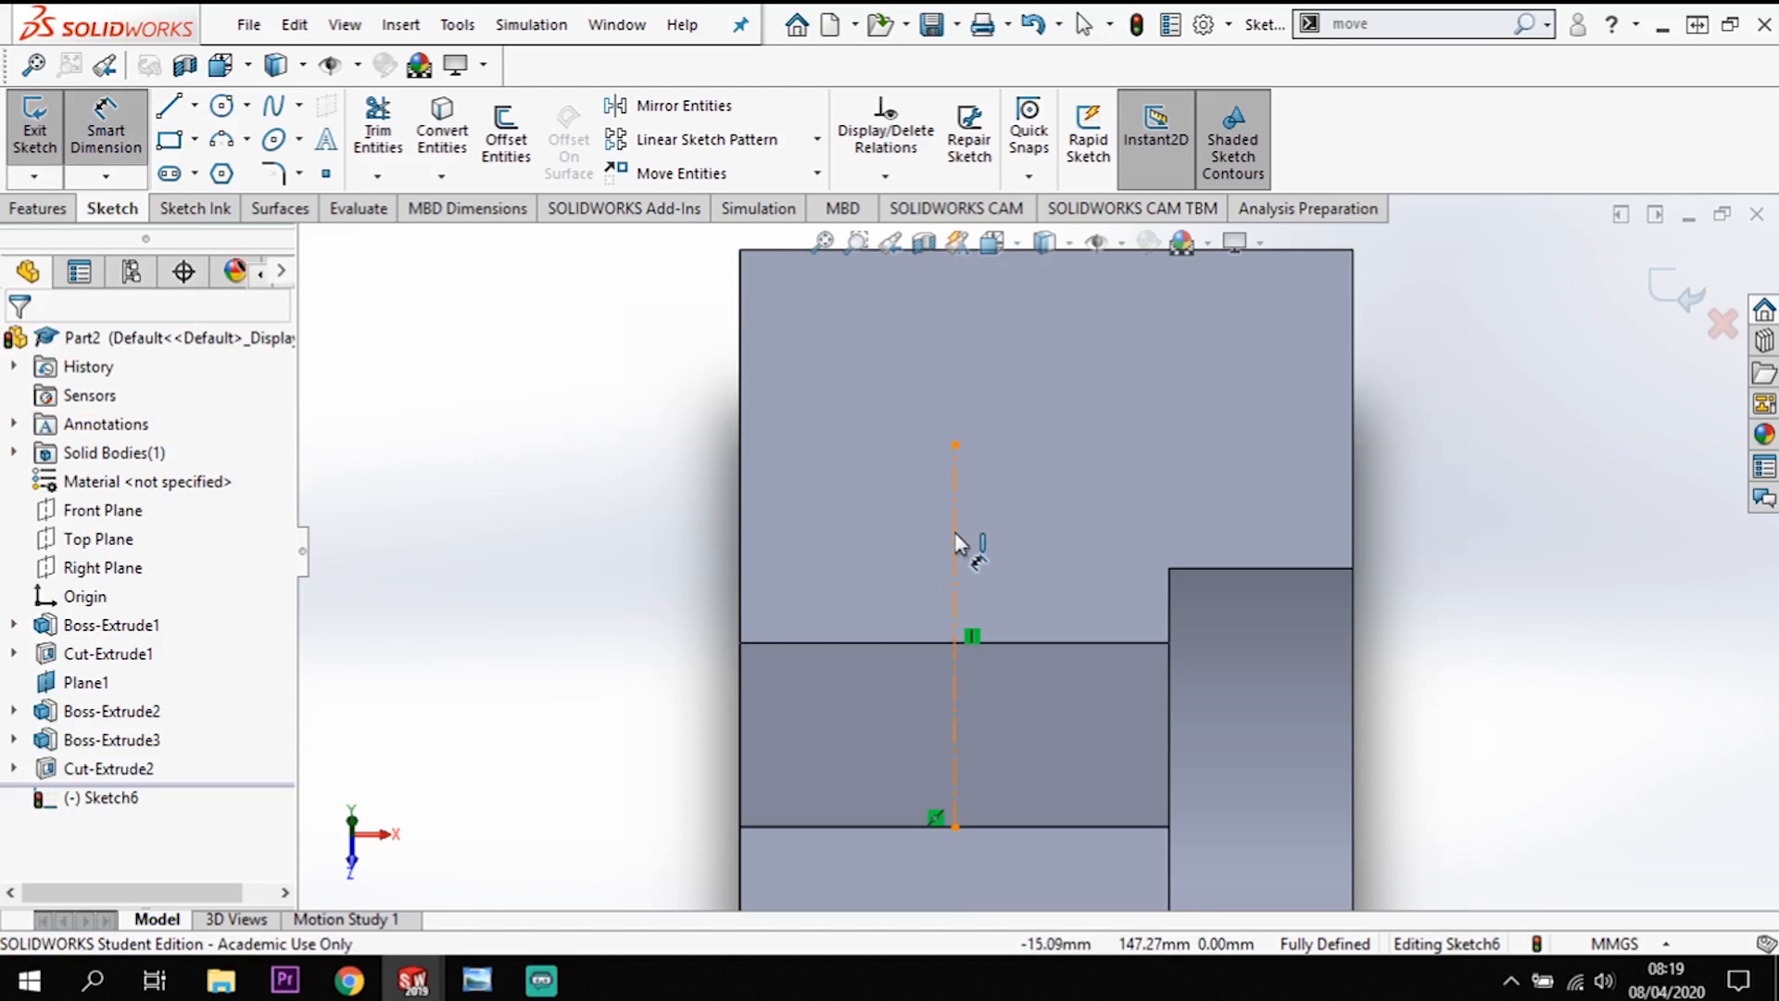
click(955, 579)
click(664, 576)
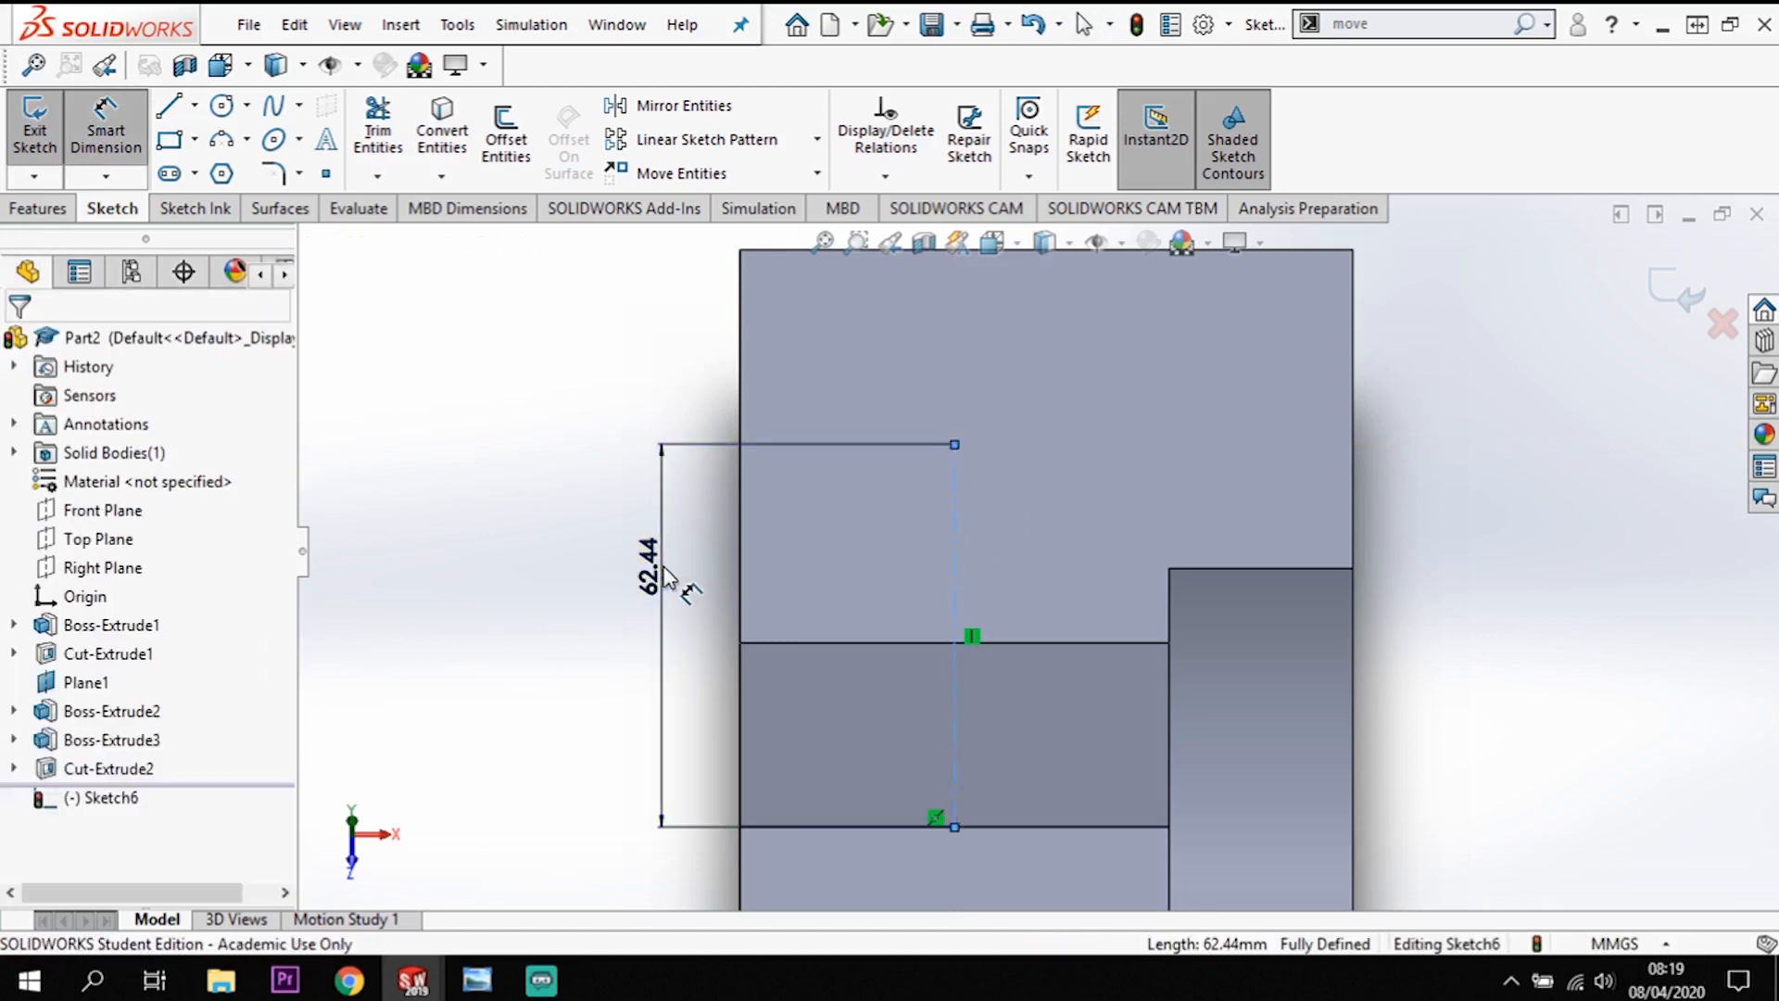
key(Return)
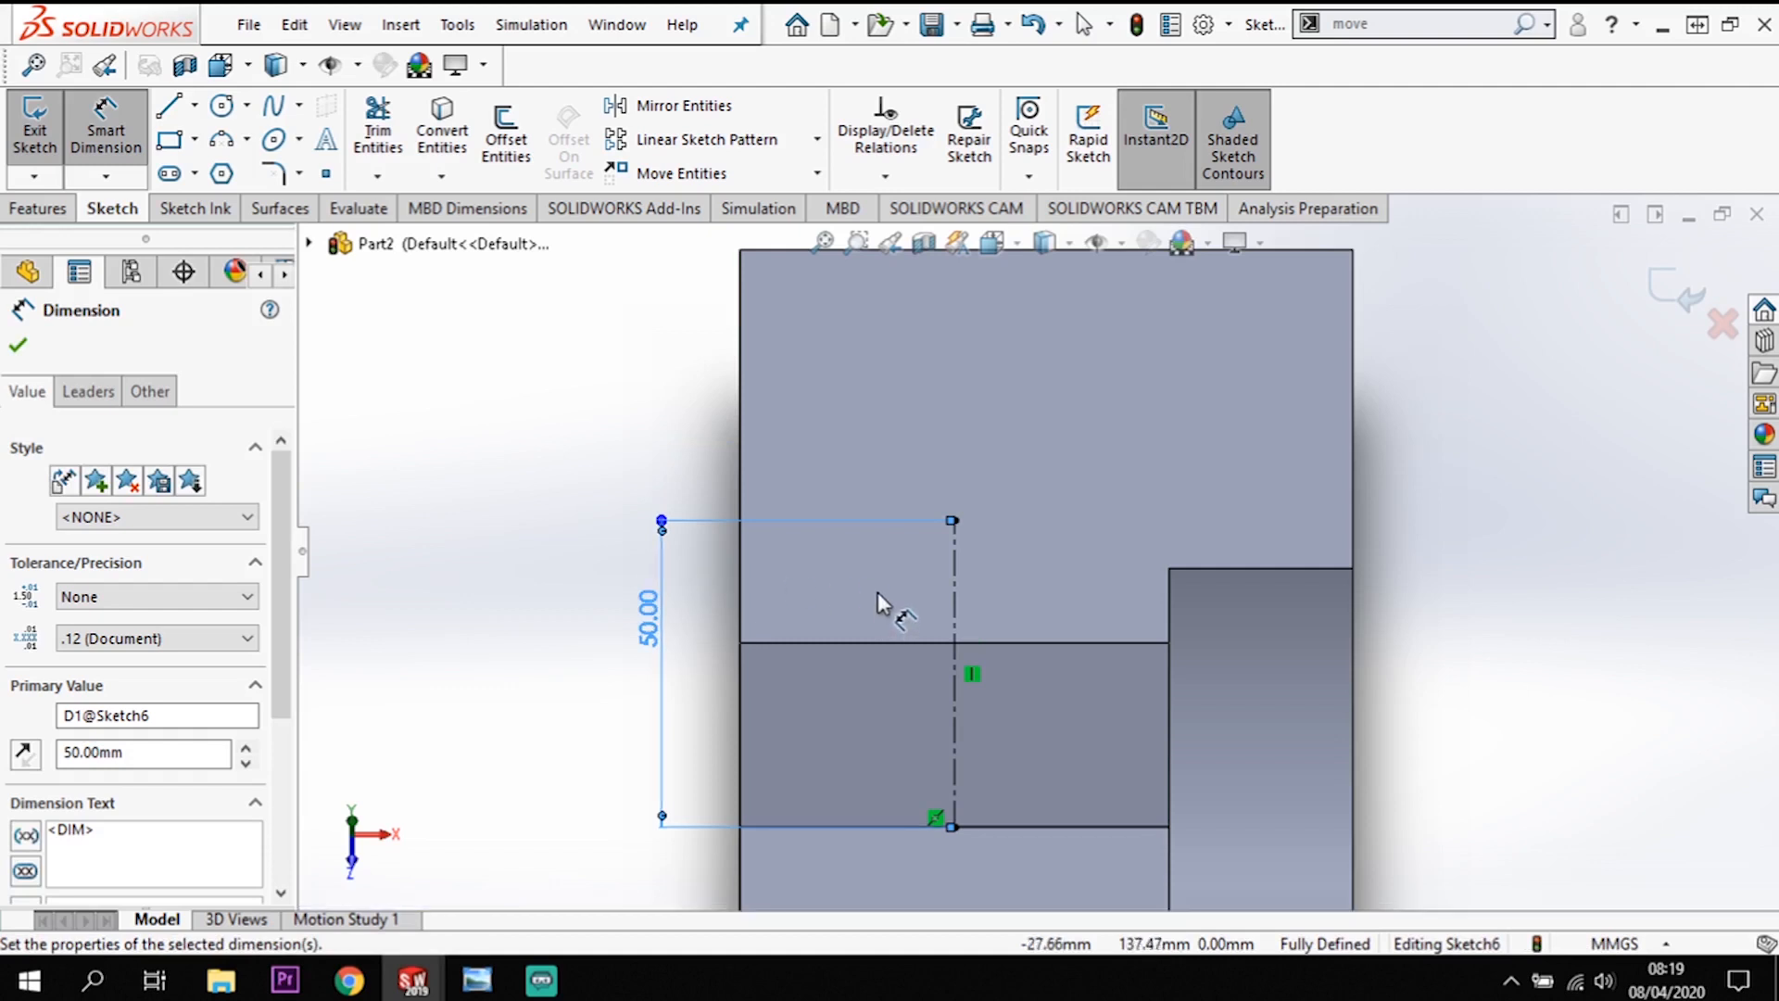
key(Escape)
Step: Offset the centerline 35 mm bi-directionally with dimensions added, creating a parallel solid line on each side
click(955, 593)
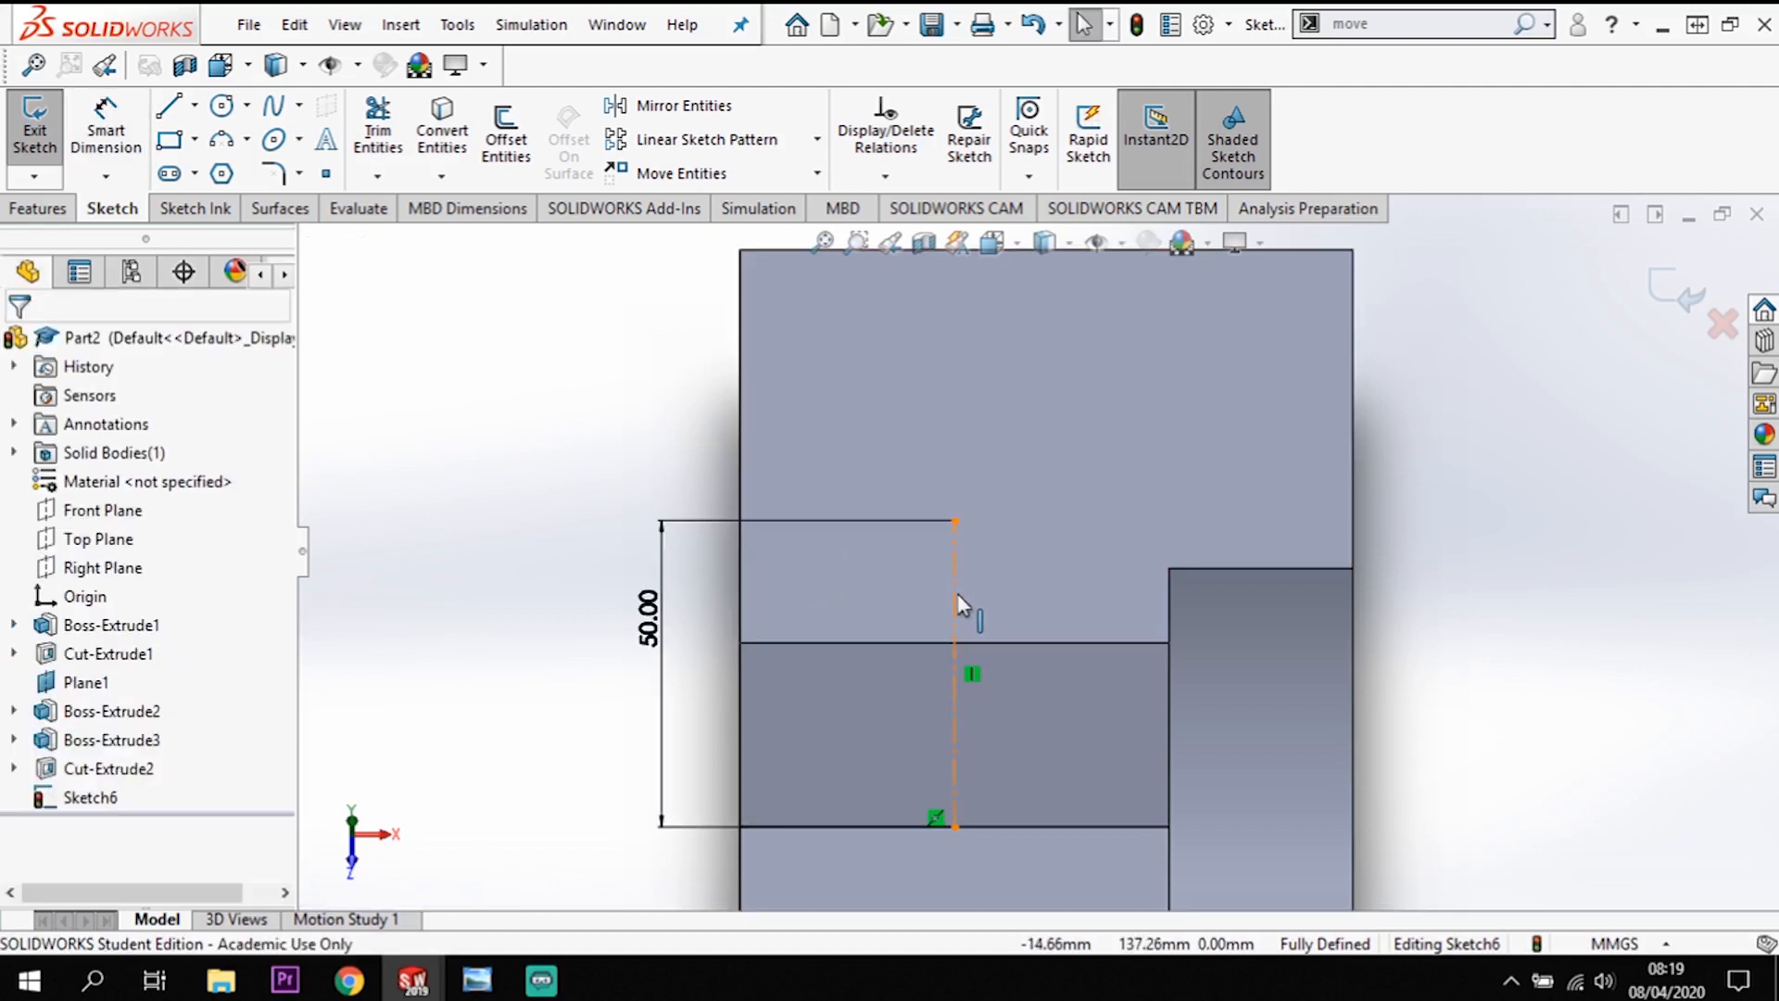
click(506, 139)
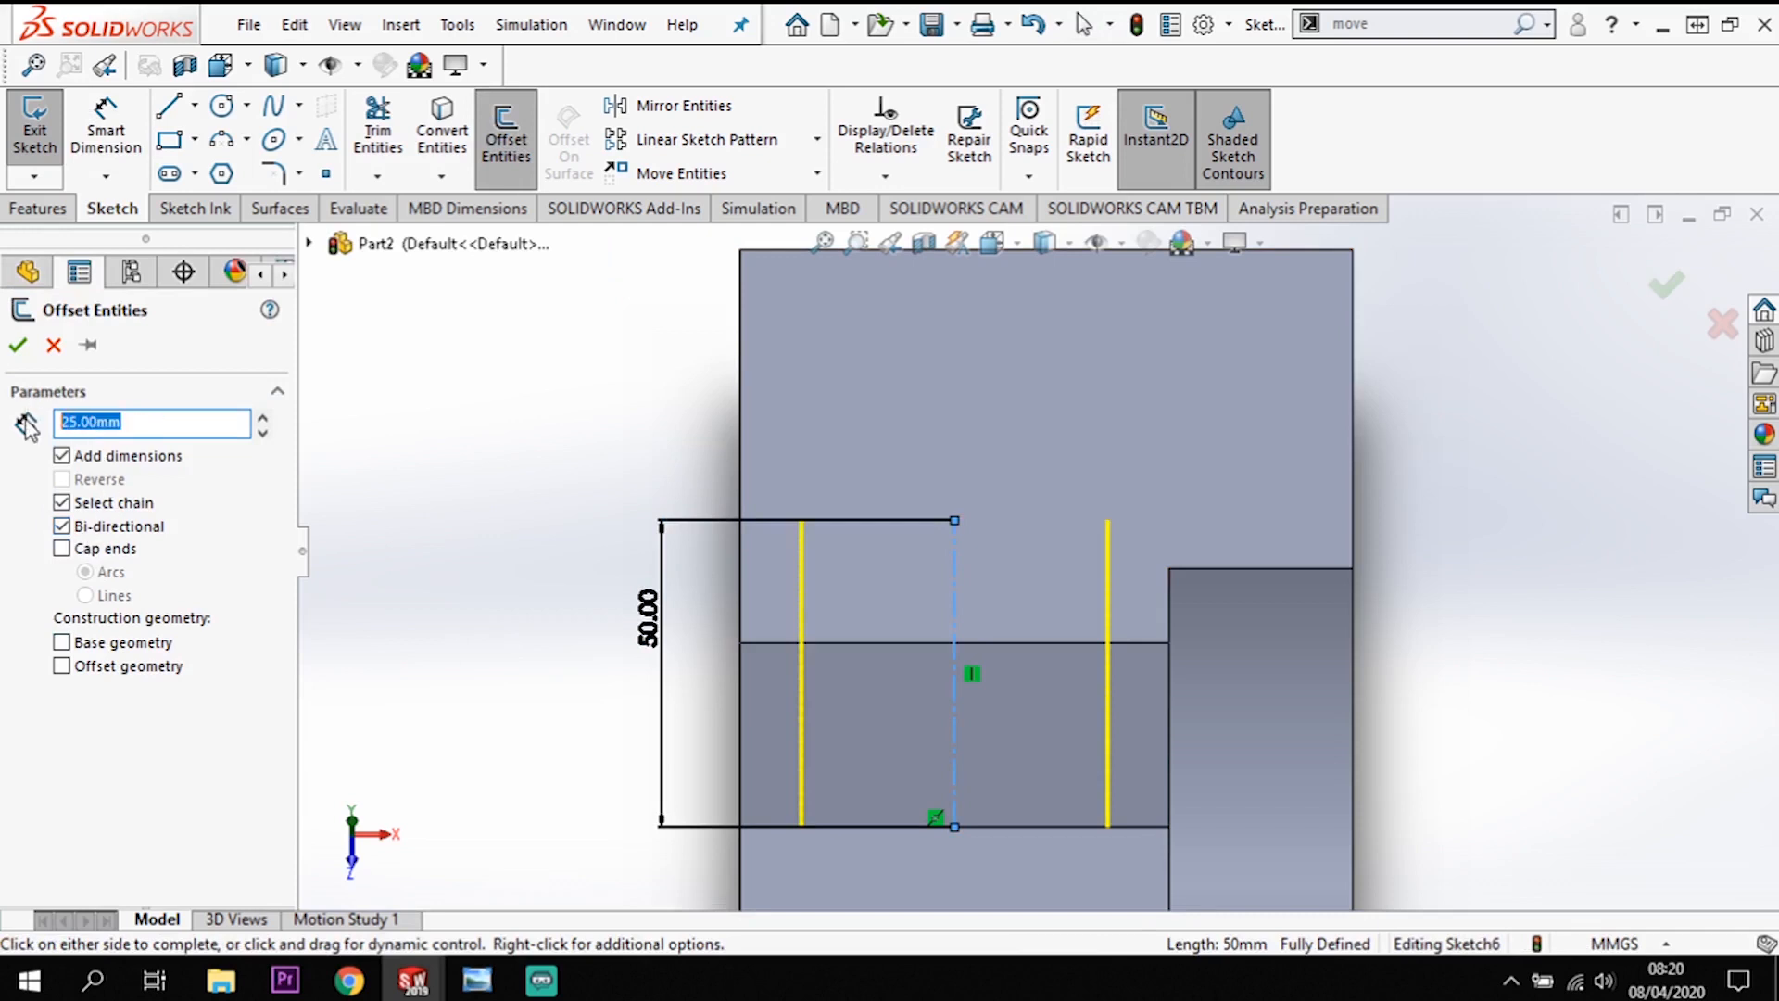
text(35)
key(Return)
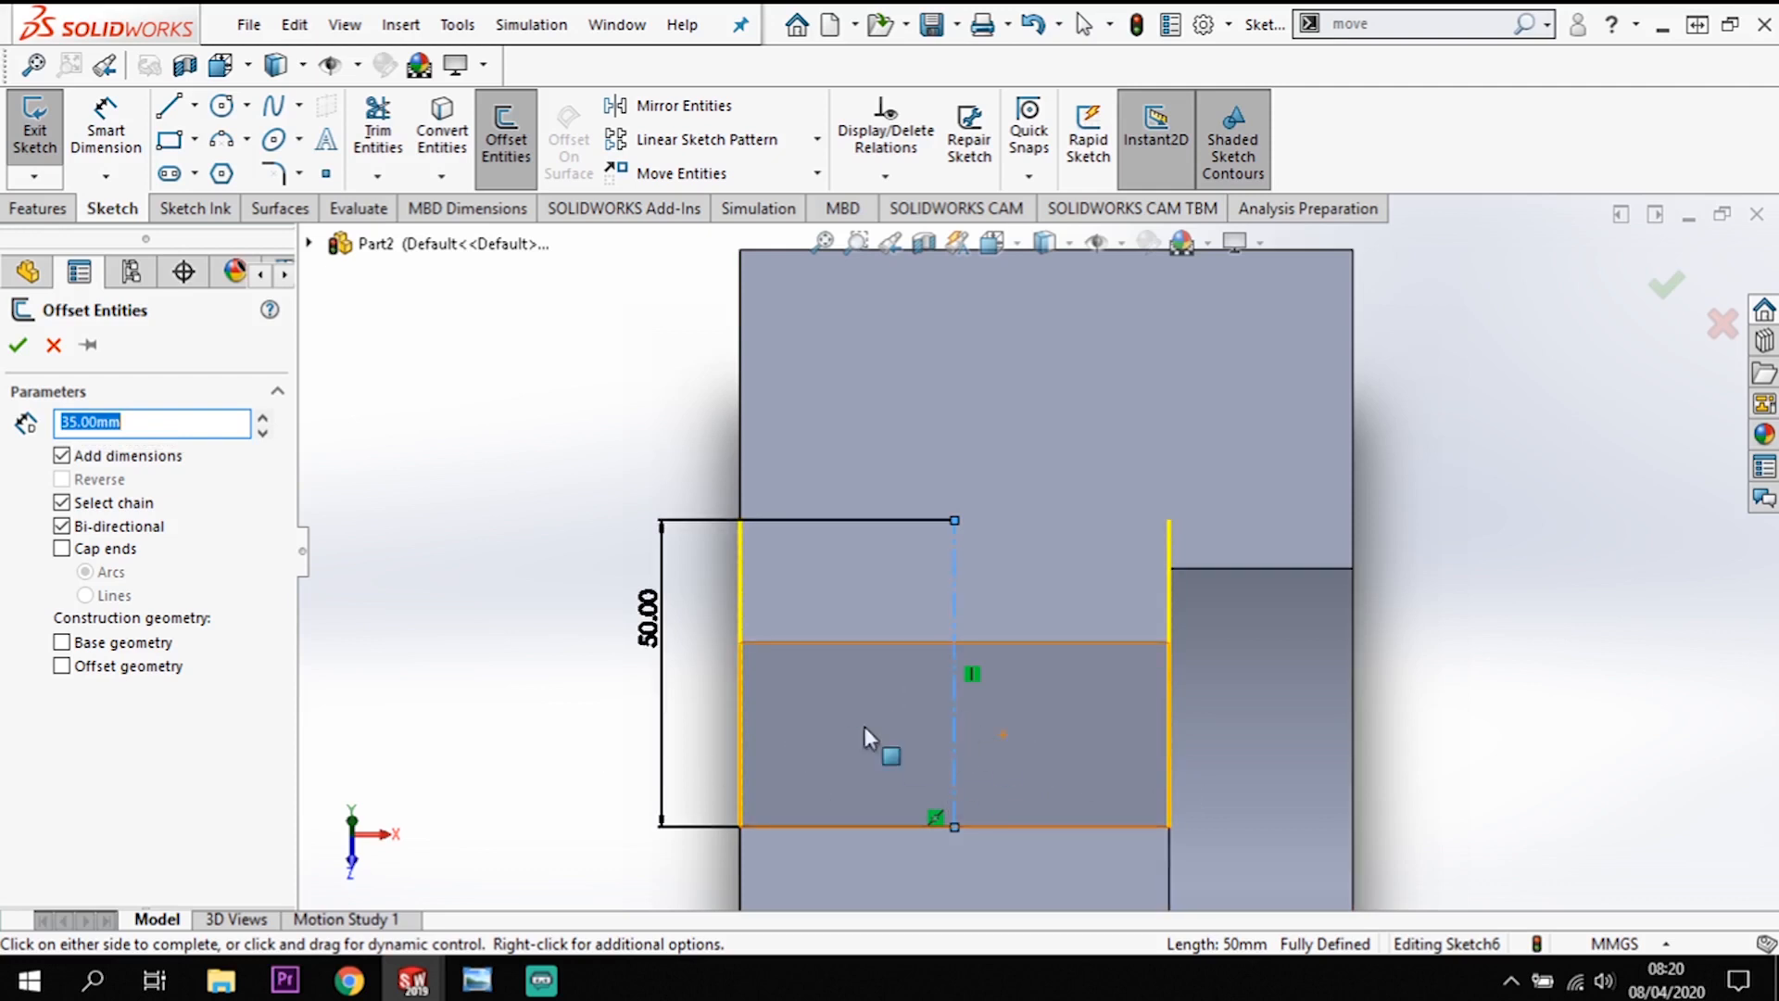
click(17, 345)
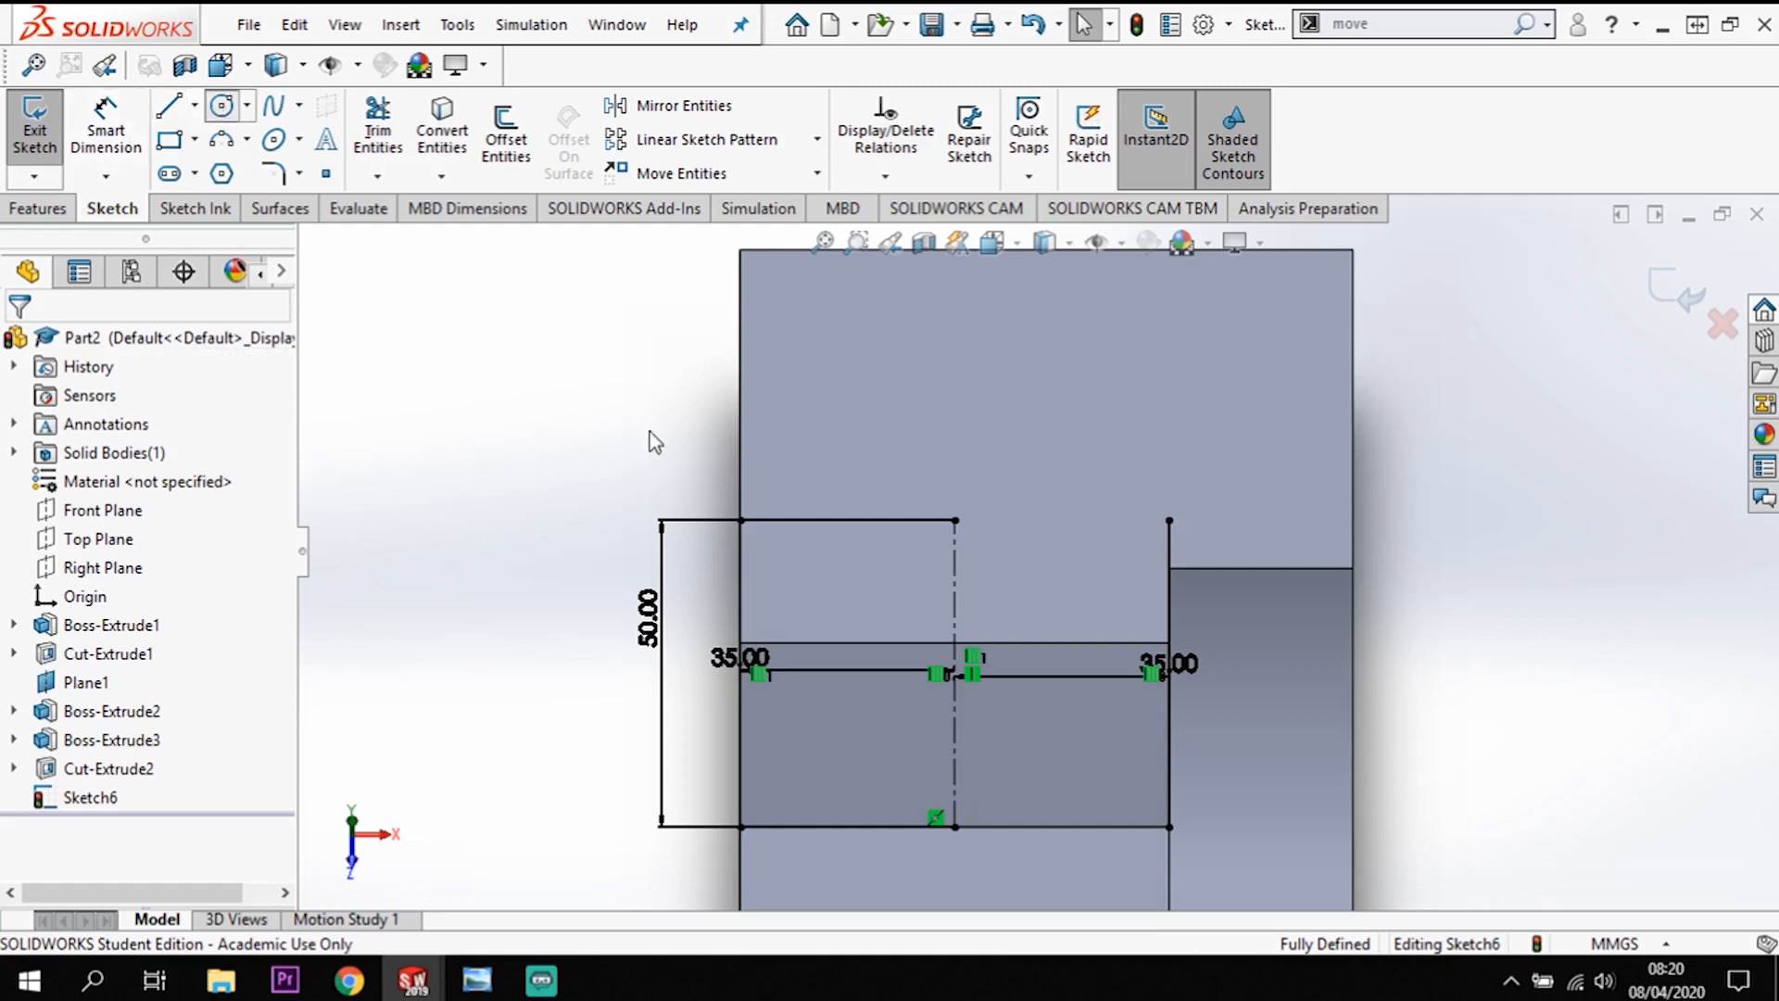
Step: Sketch a circle of 35 mm radius centered on the centerline's upper end, passing through the offset line's upper endpoint
click(955, 520)
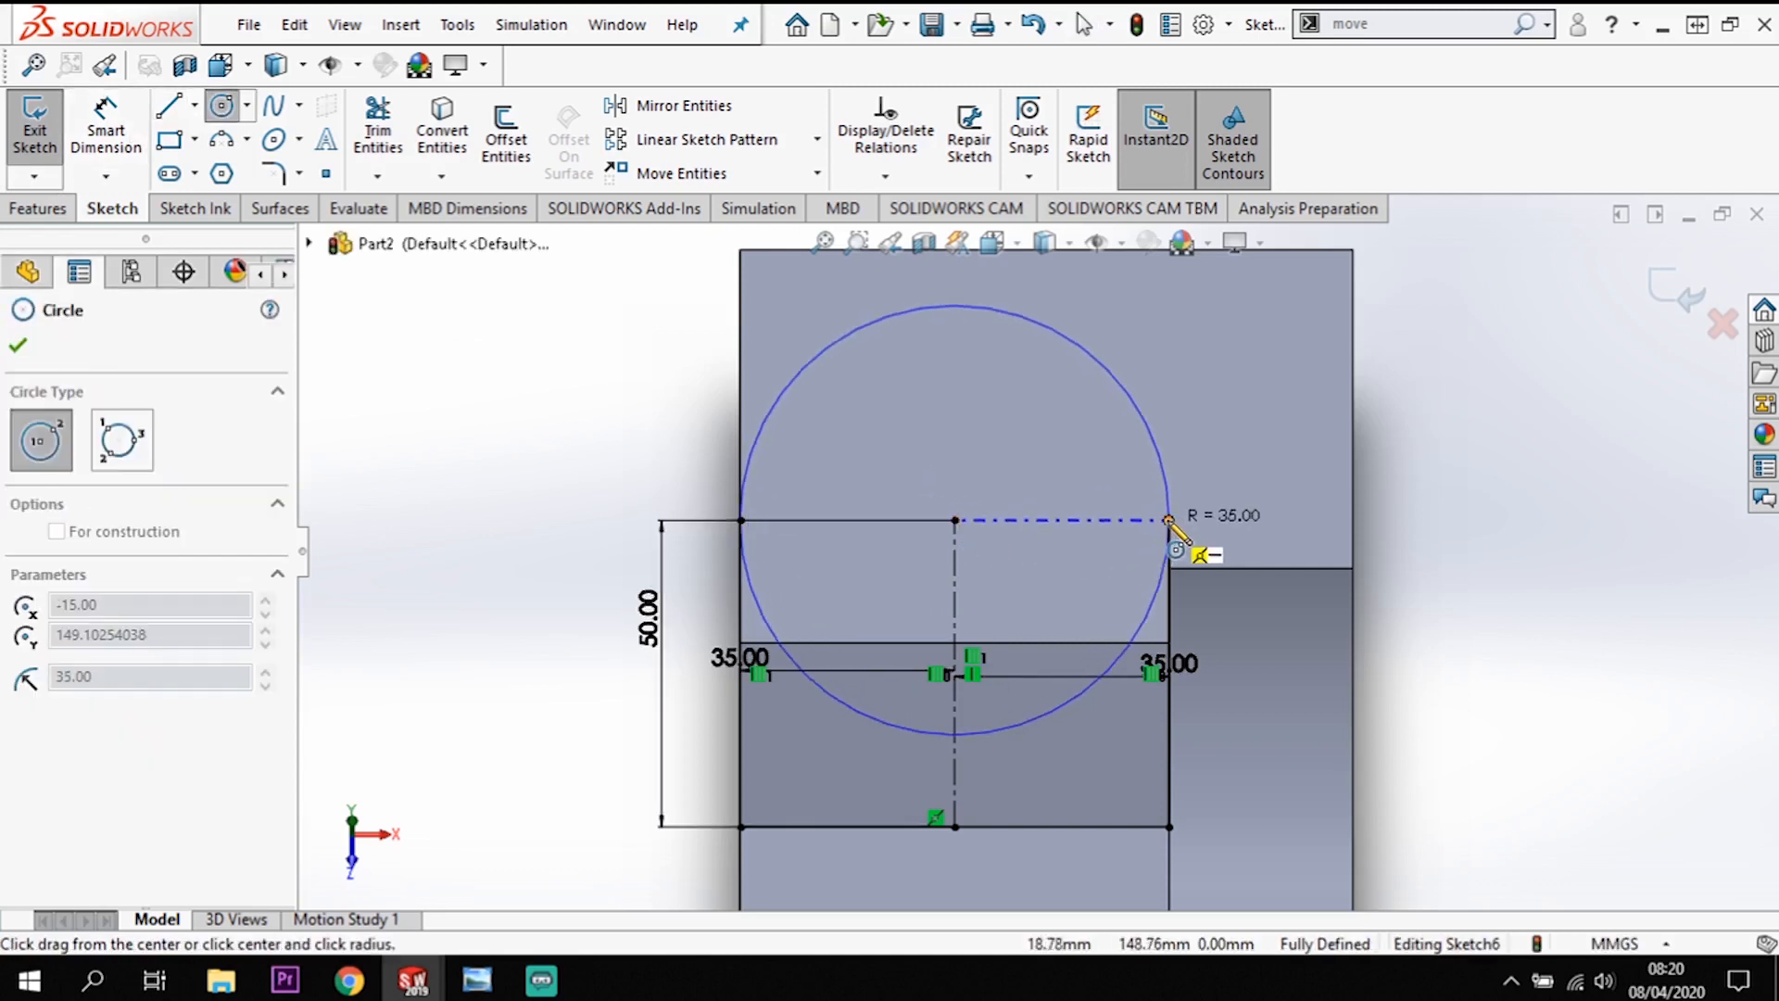
click(1169, 520)
key(Escape)
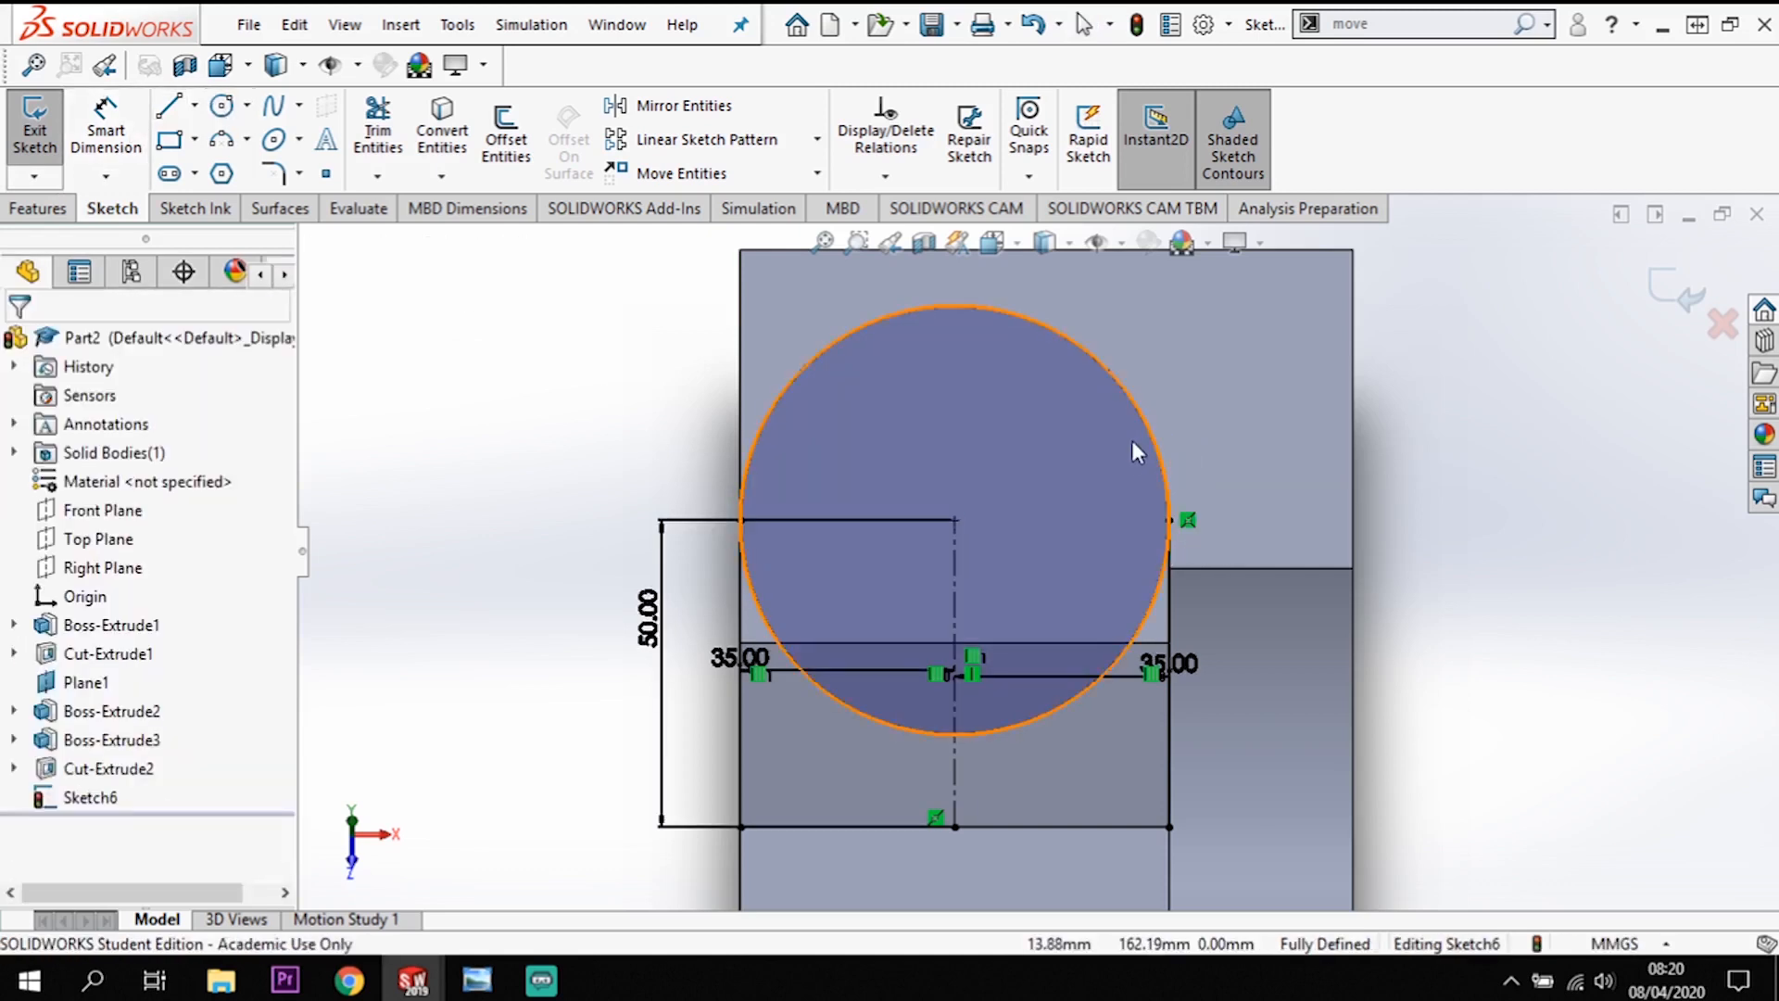
key(Escape)
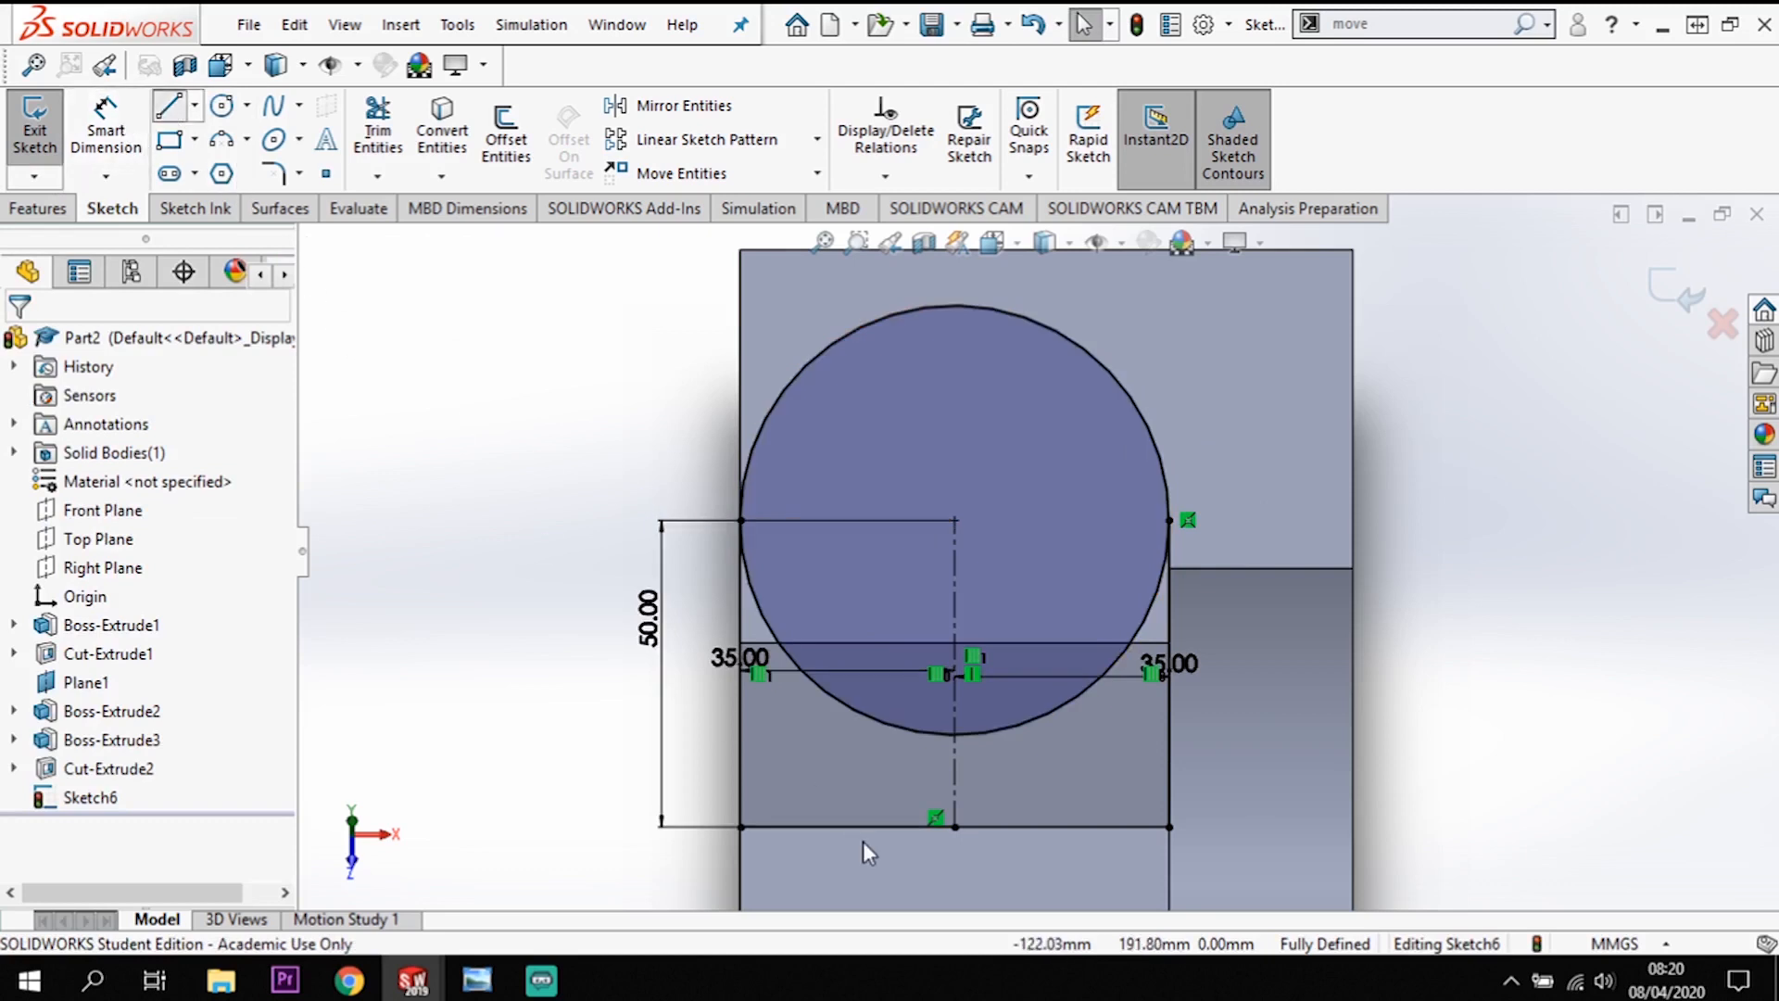
Step: Join the lower ends of the two offset lines with a horizontal line along the sloped face's lower edge
key(l)
drag(740, 826, 1170, 827)
key(Escape)
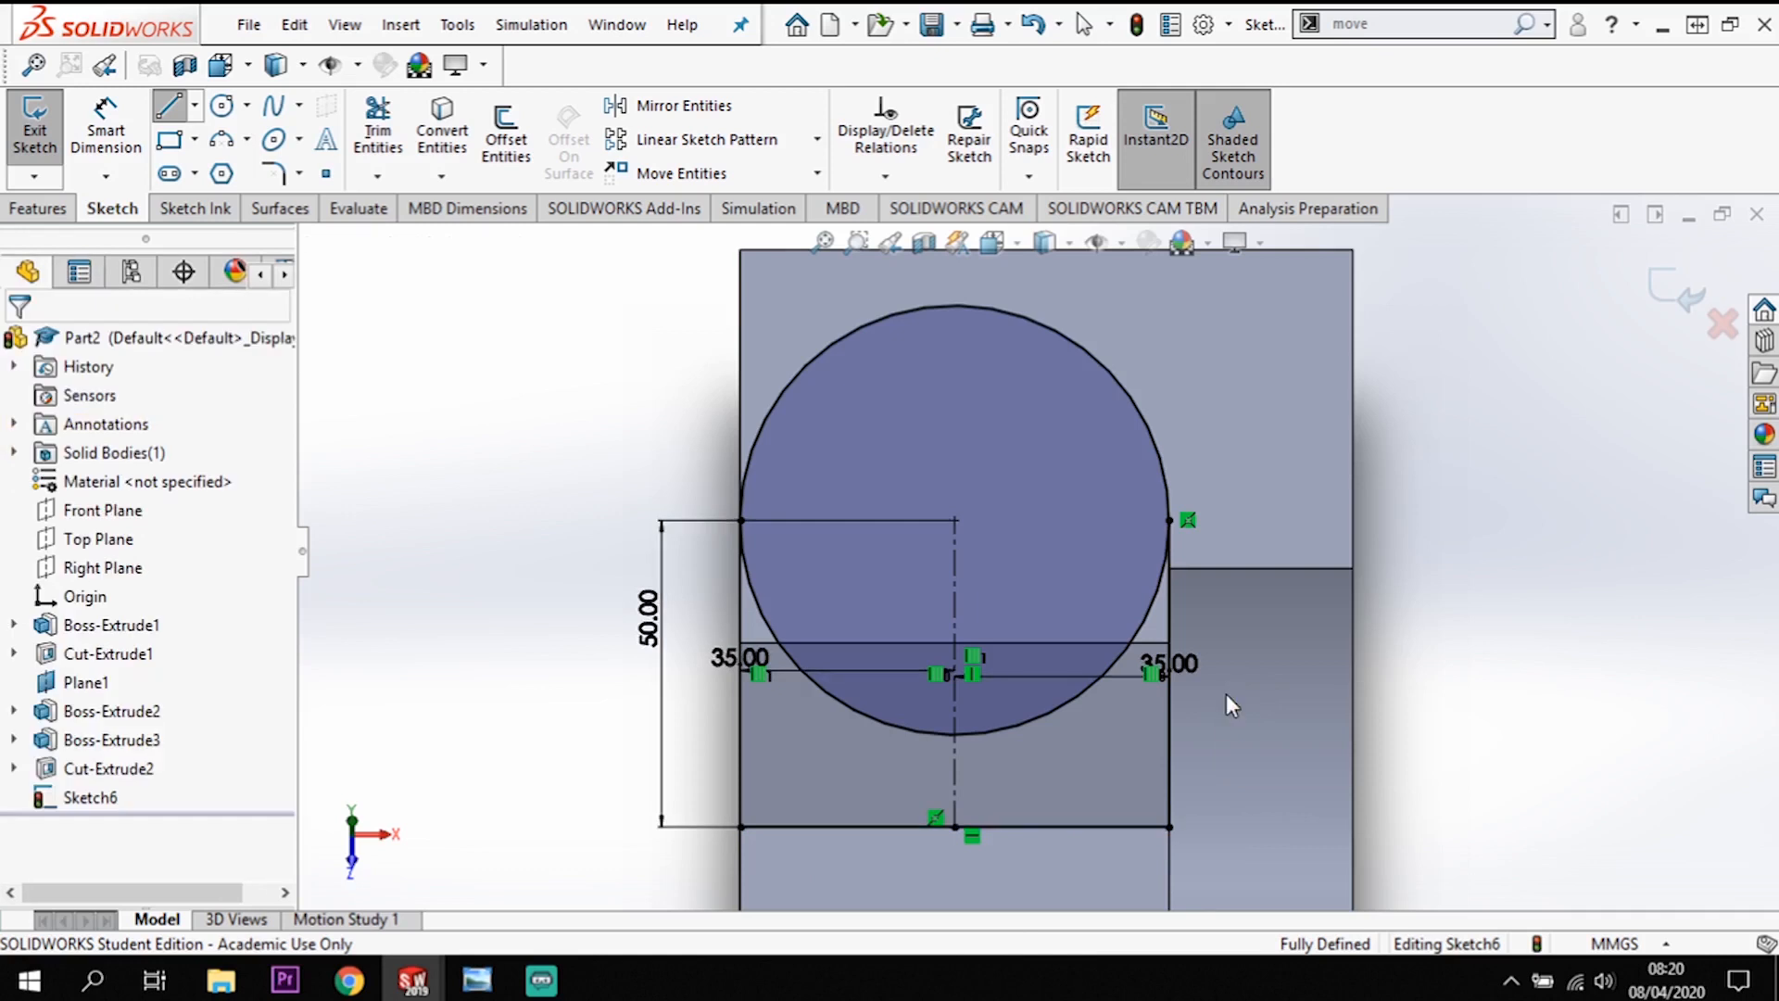
key(Escape)
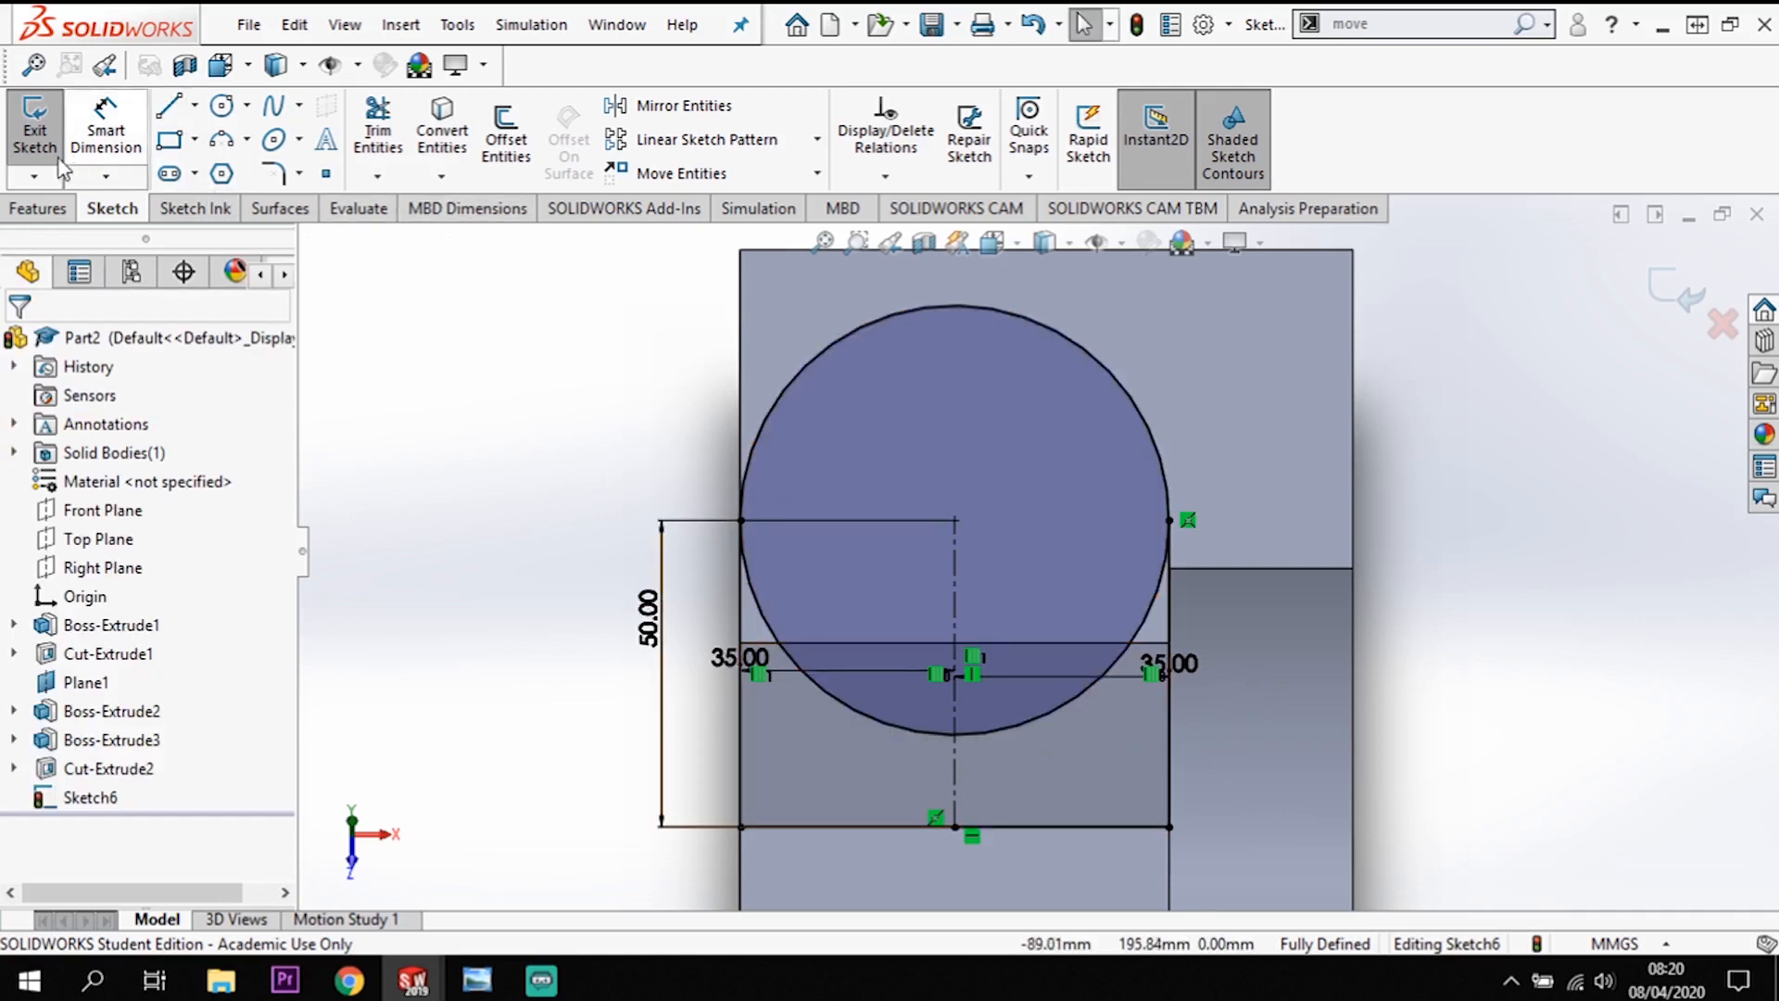
Step: Extrude the circle region and both lower corner regions of the round-ended sketch up to the base body's upper sloped face
click(38, 208)
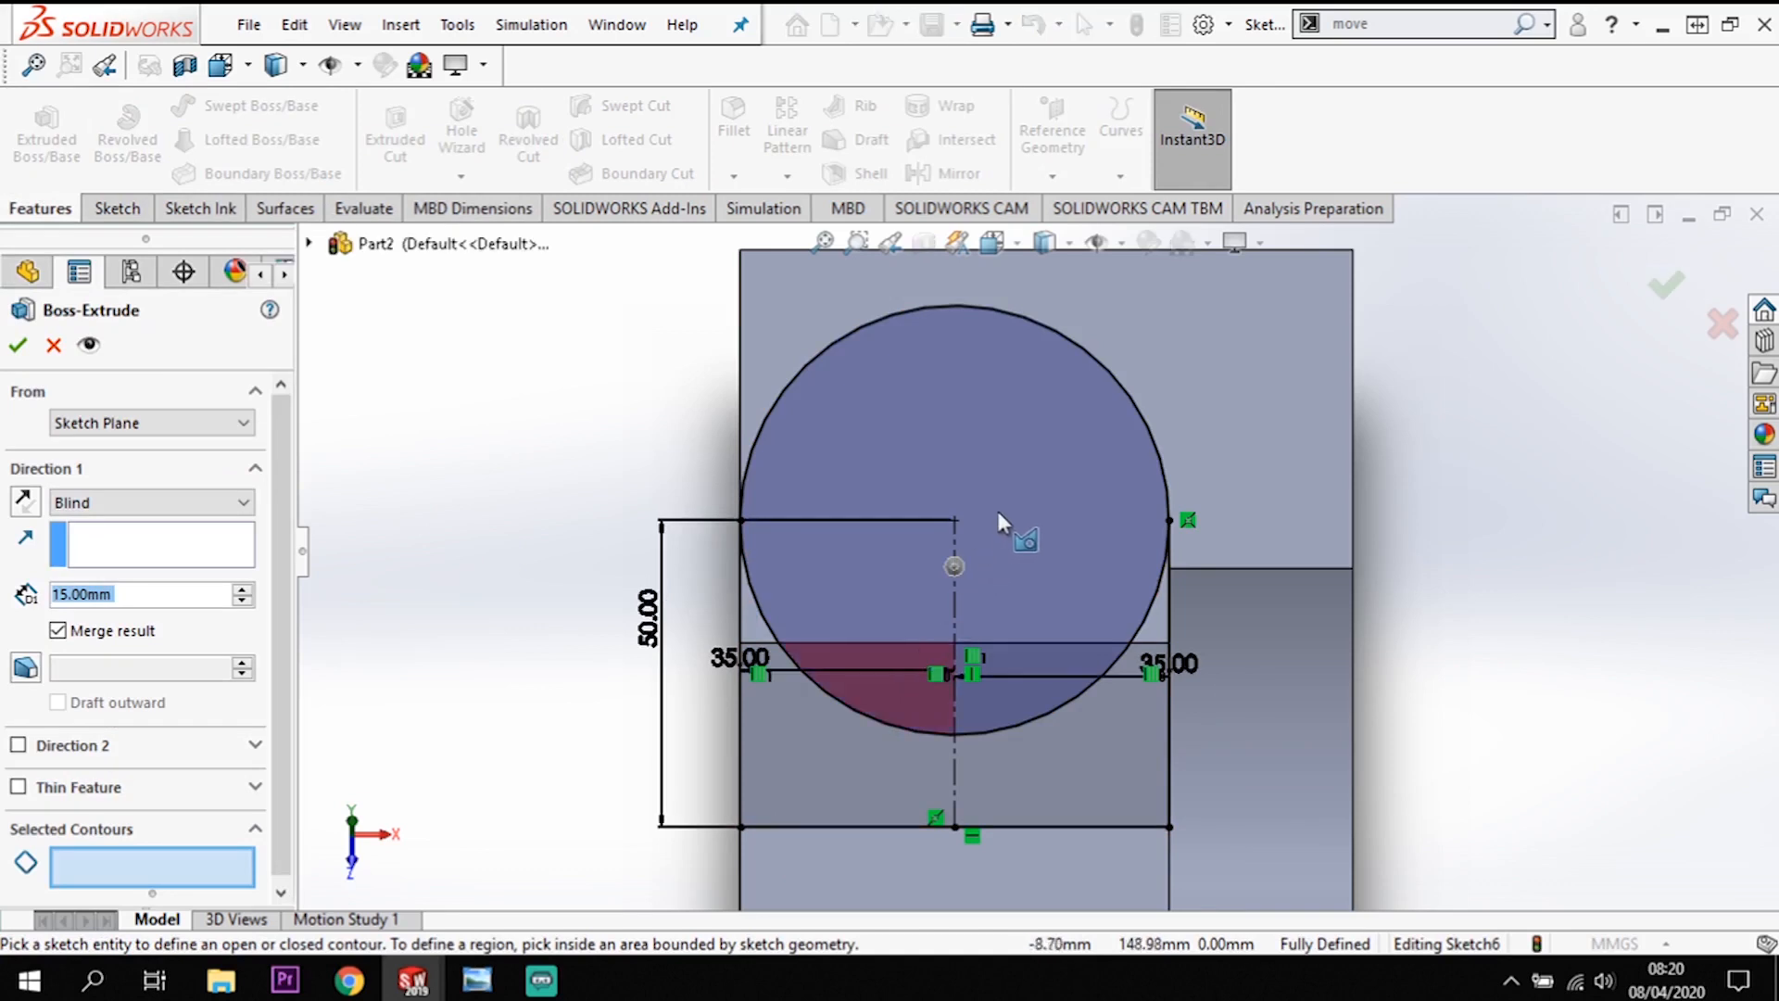
click(1020, 465)
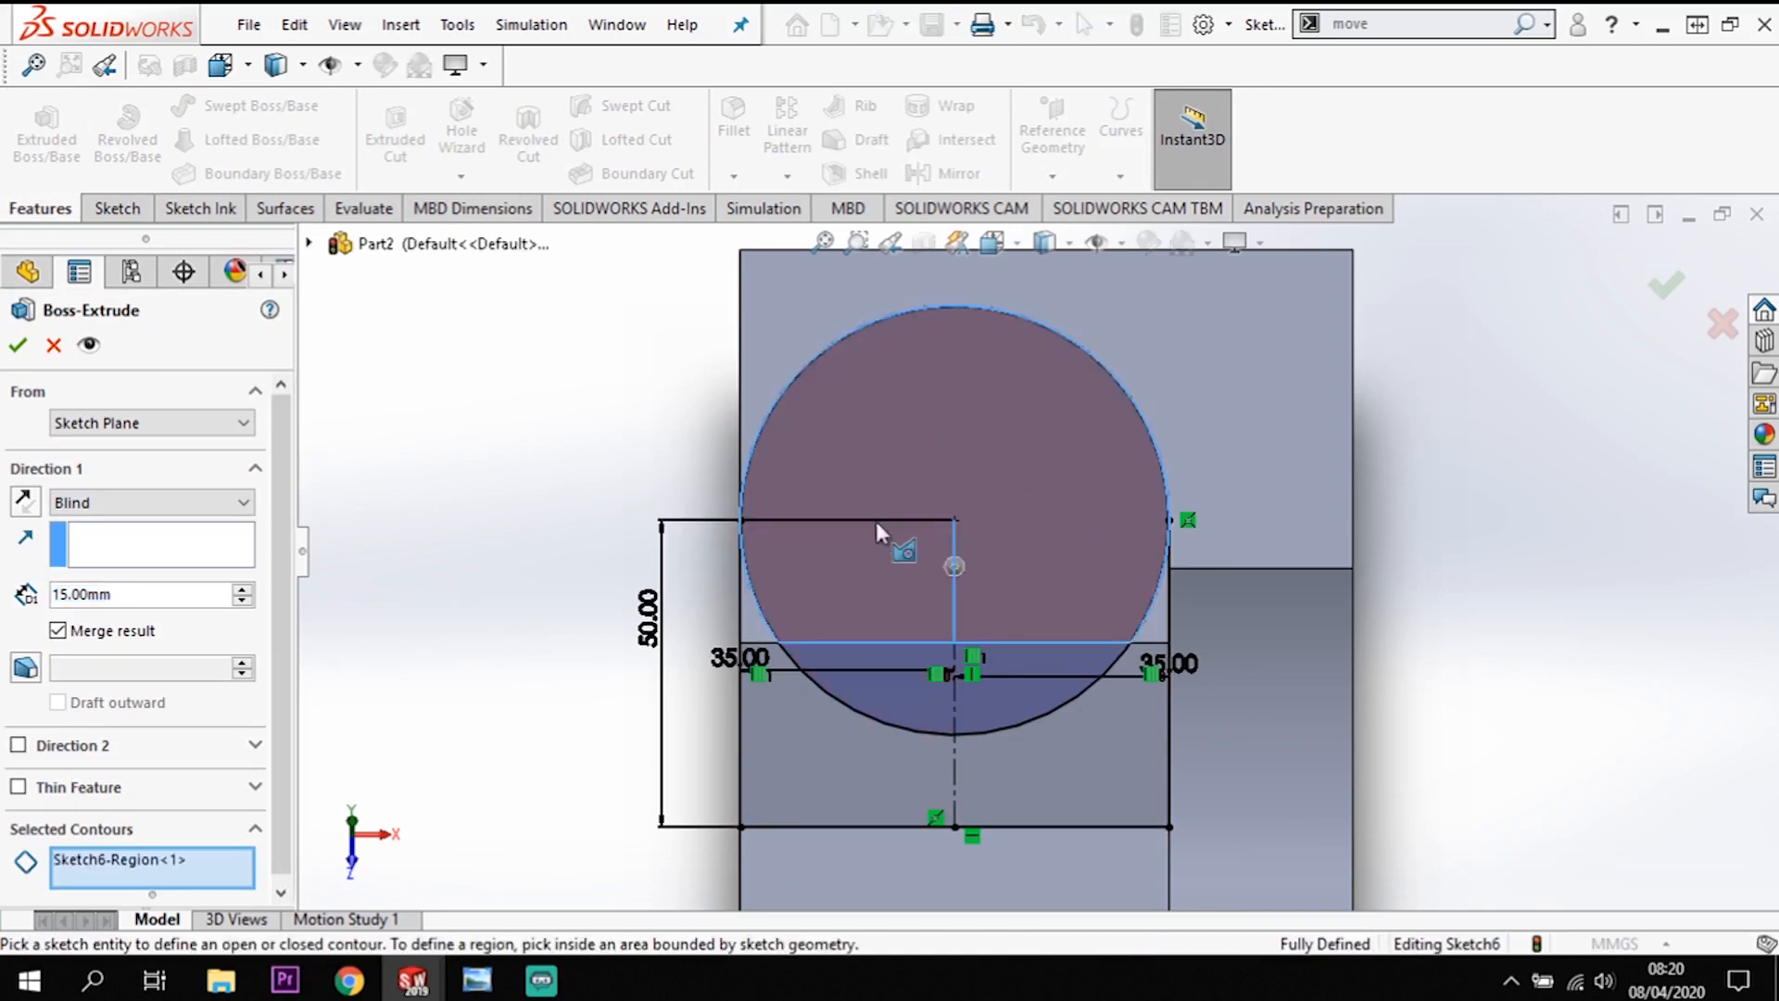
click(754, 629)
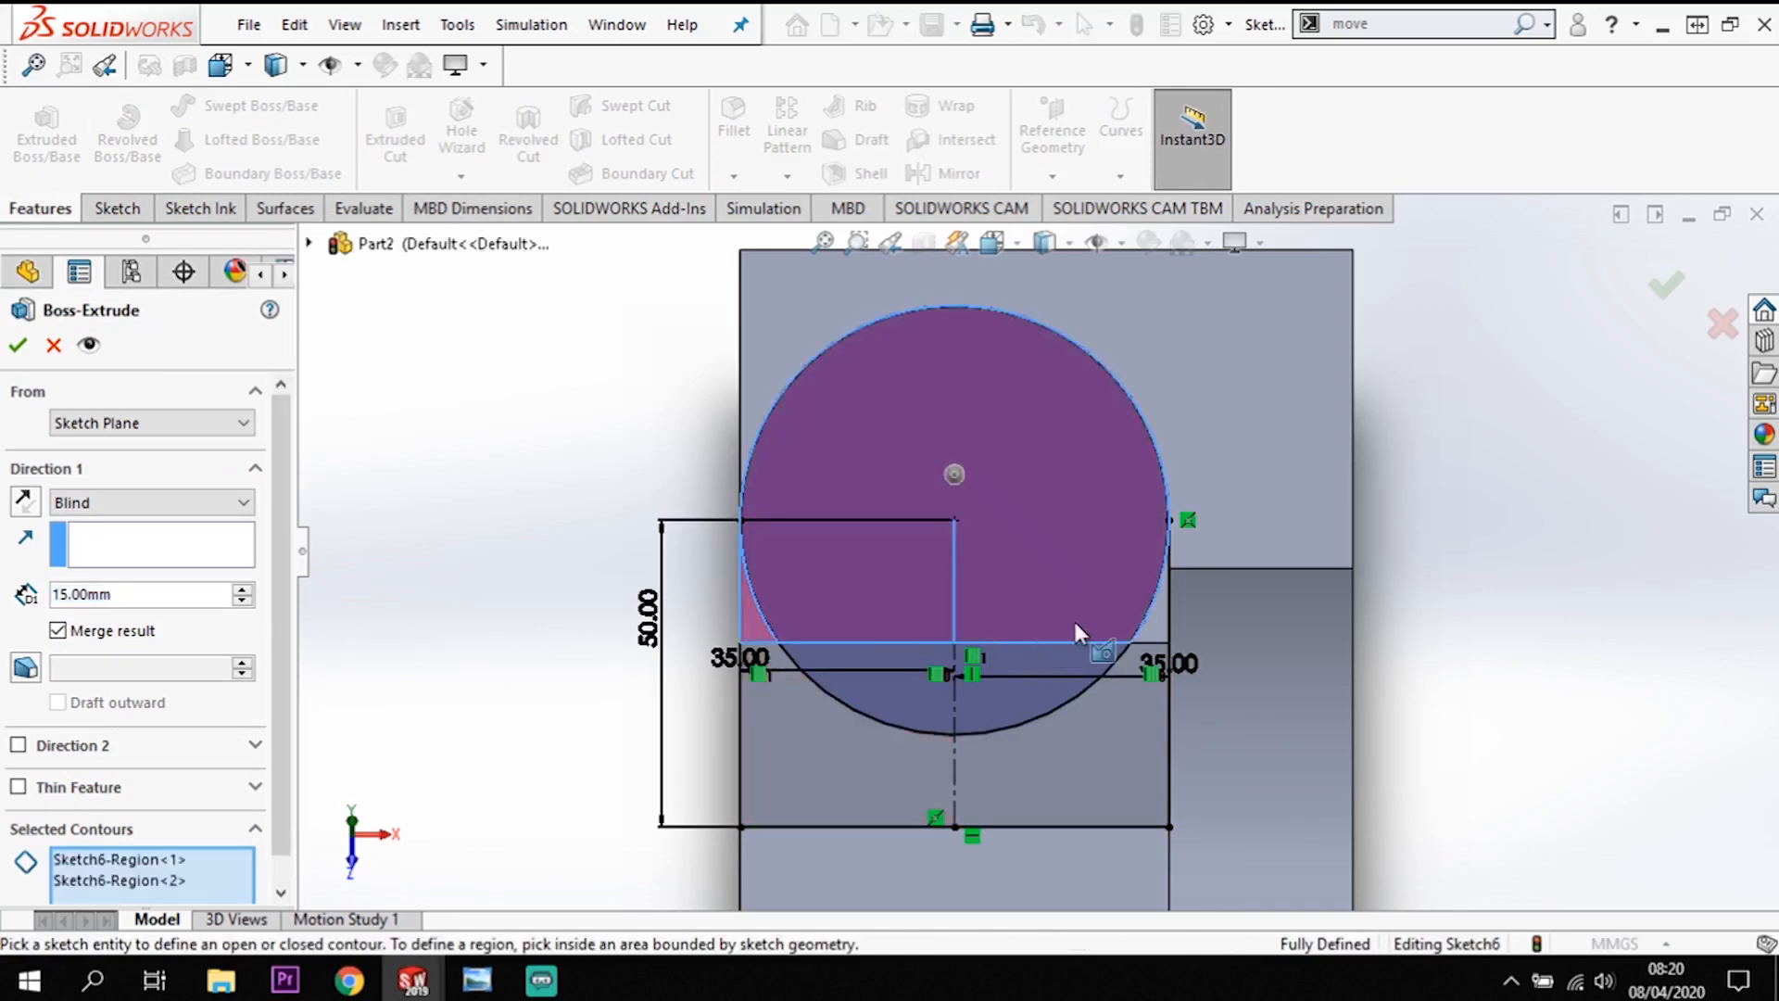
click(1153, 629)
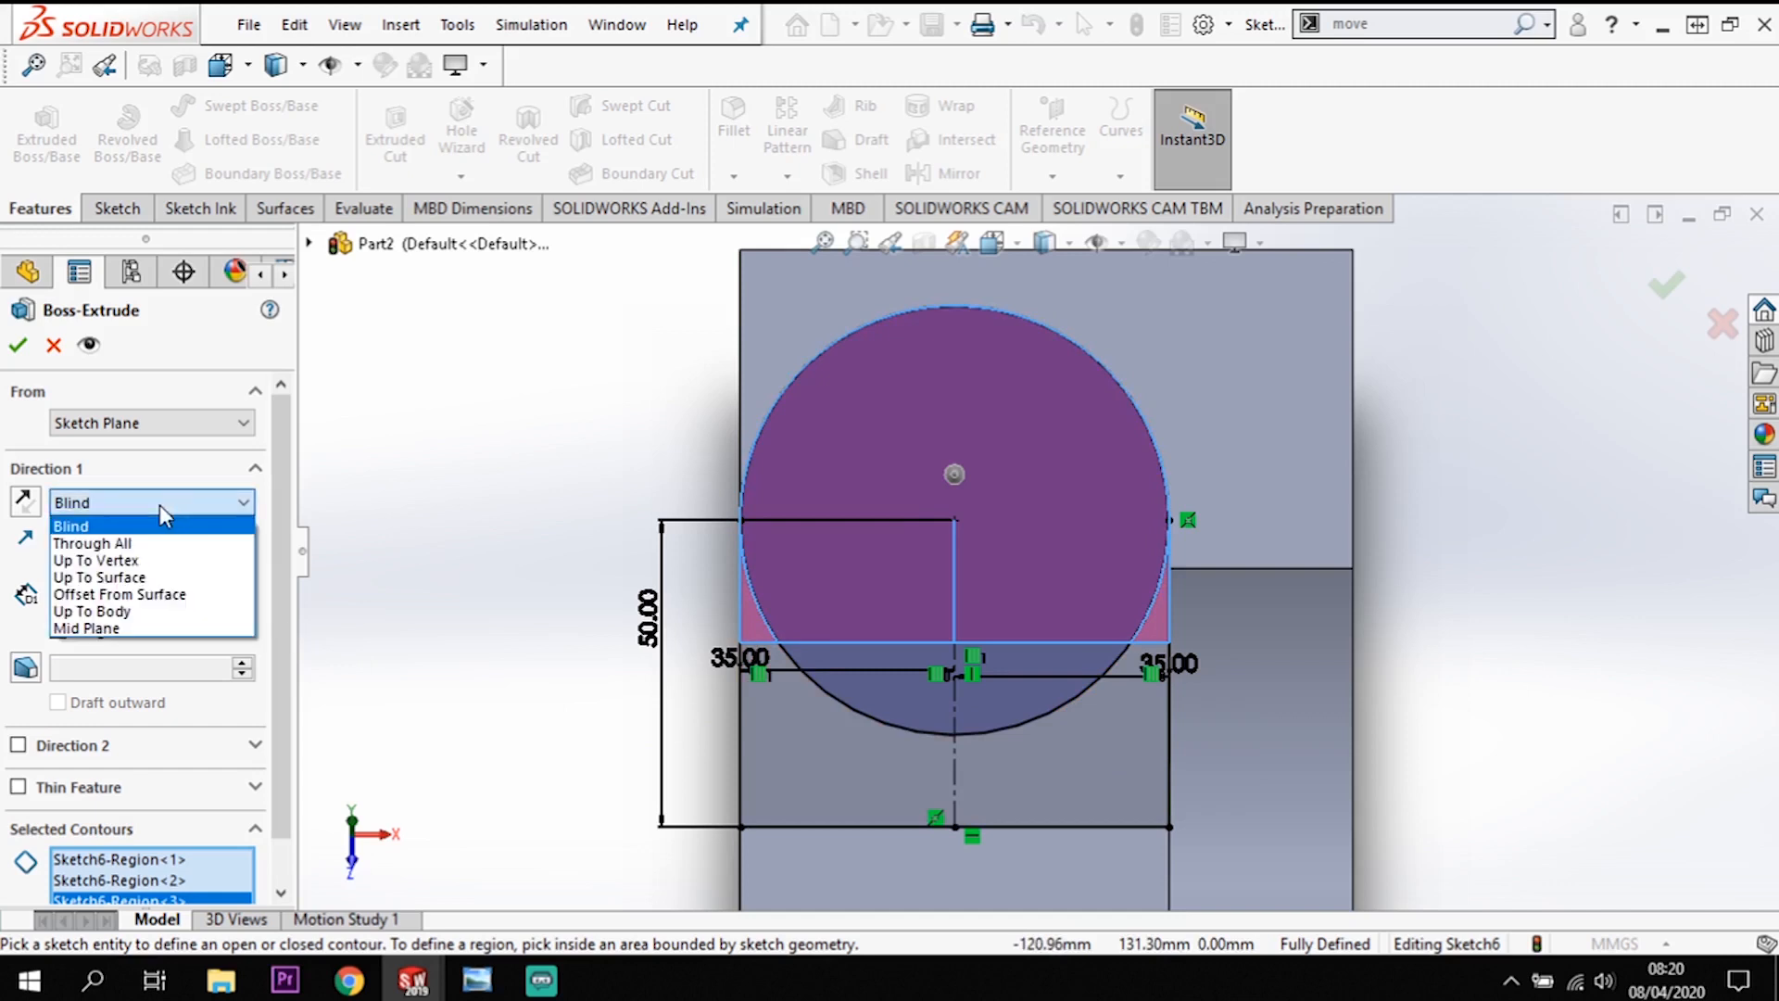
click(146, 577)
click(1260, 404)
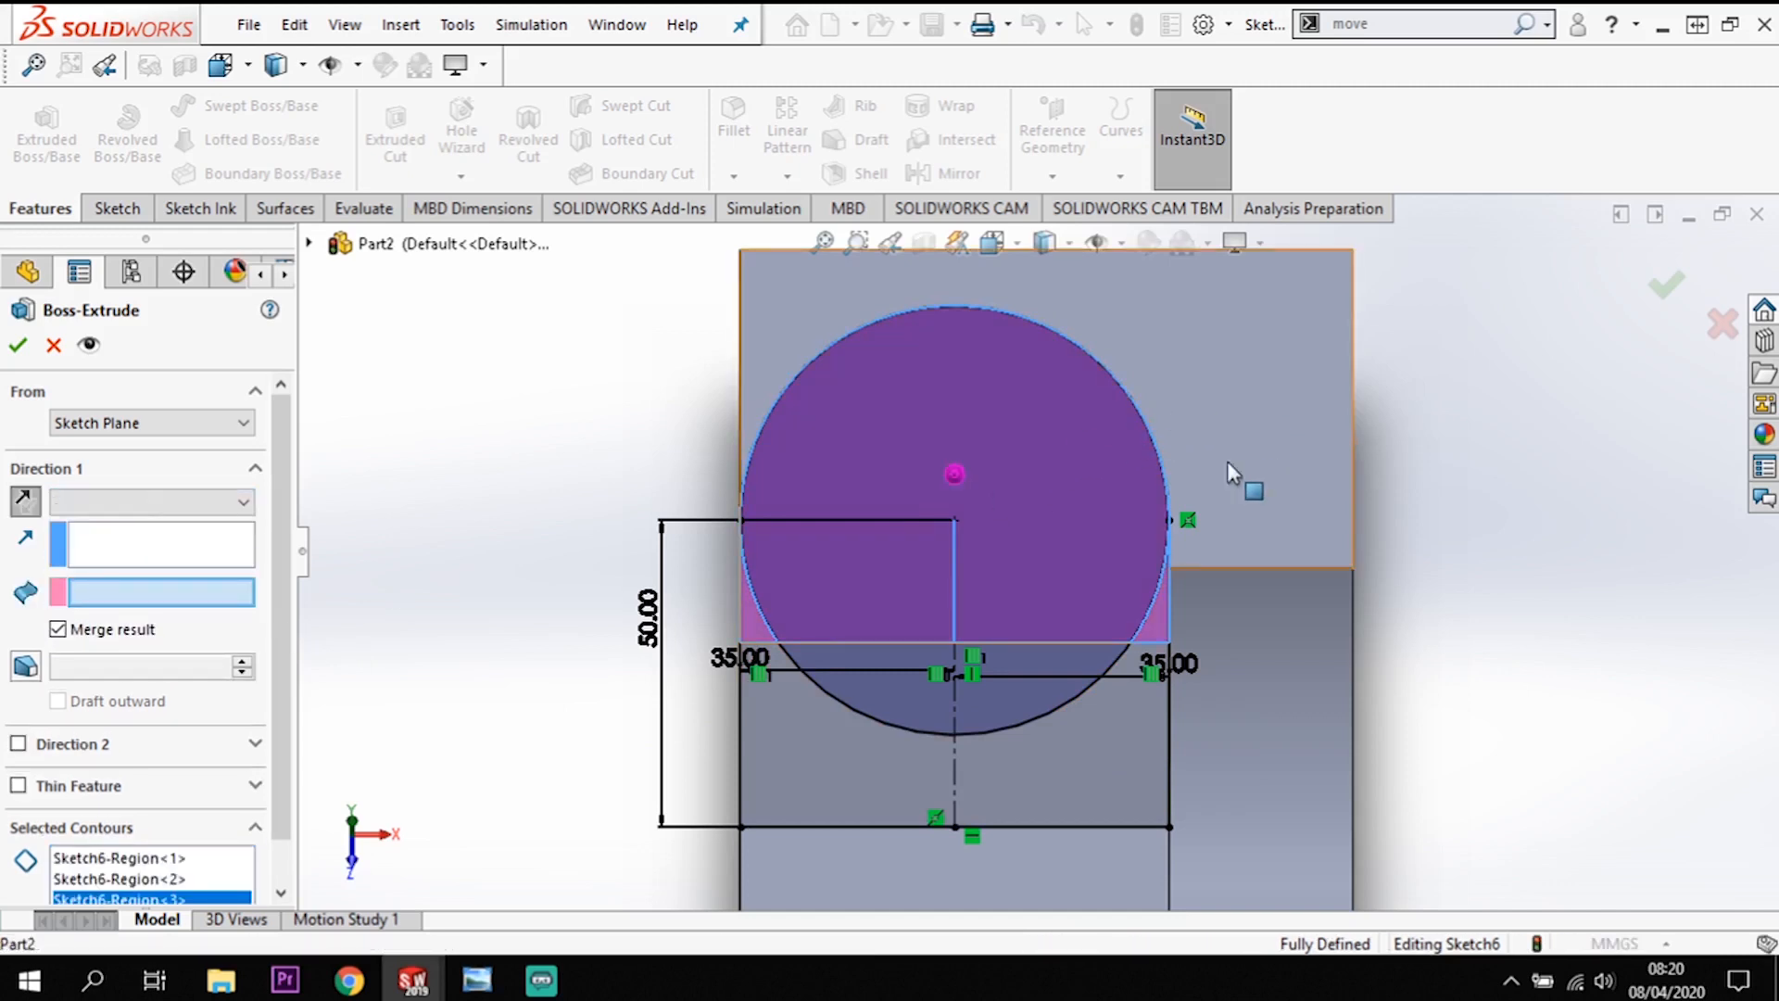
click(18, 349)
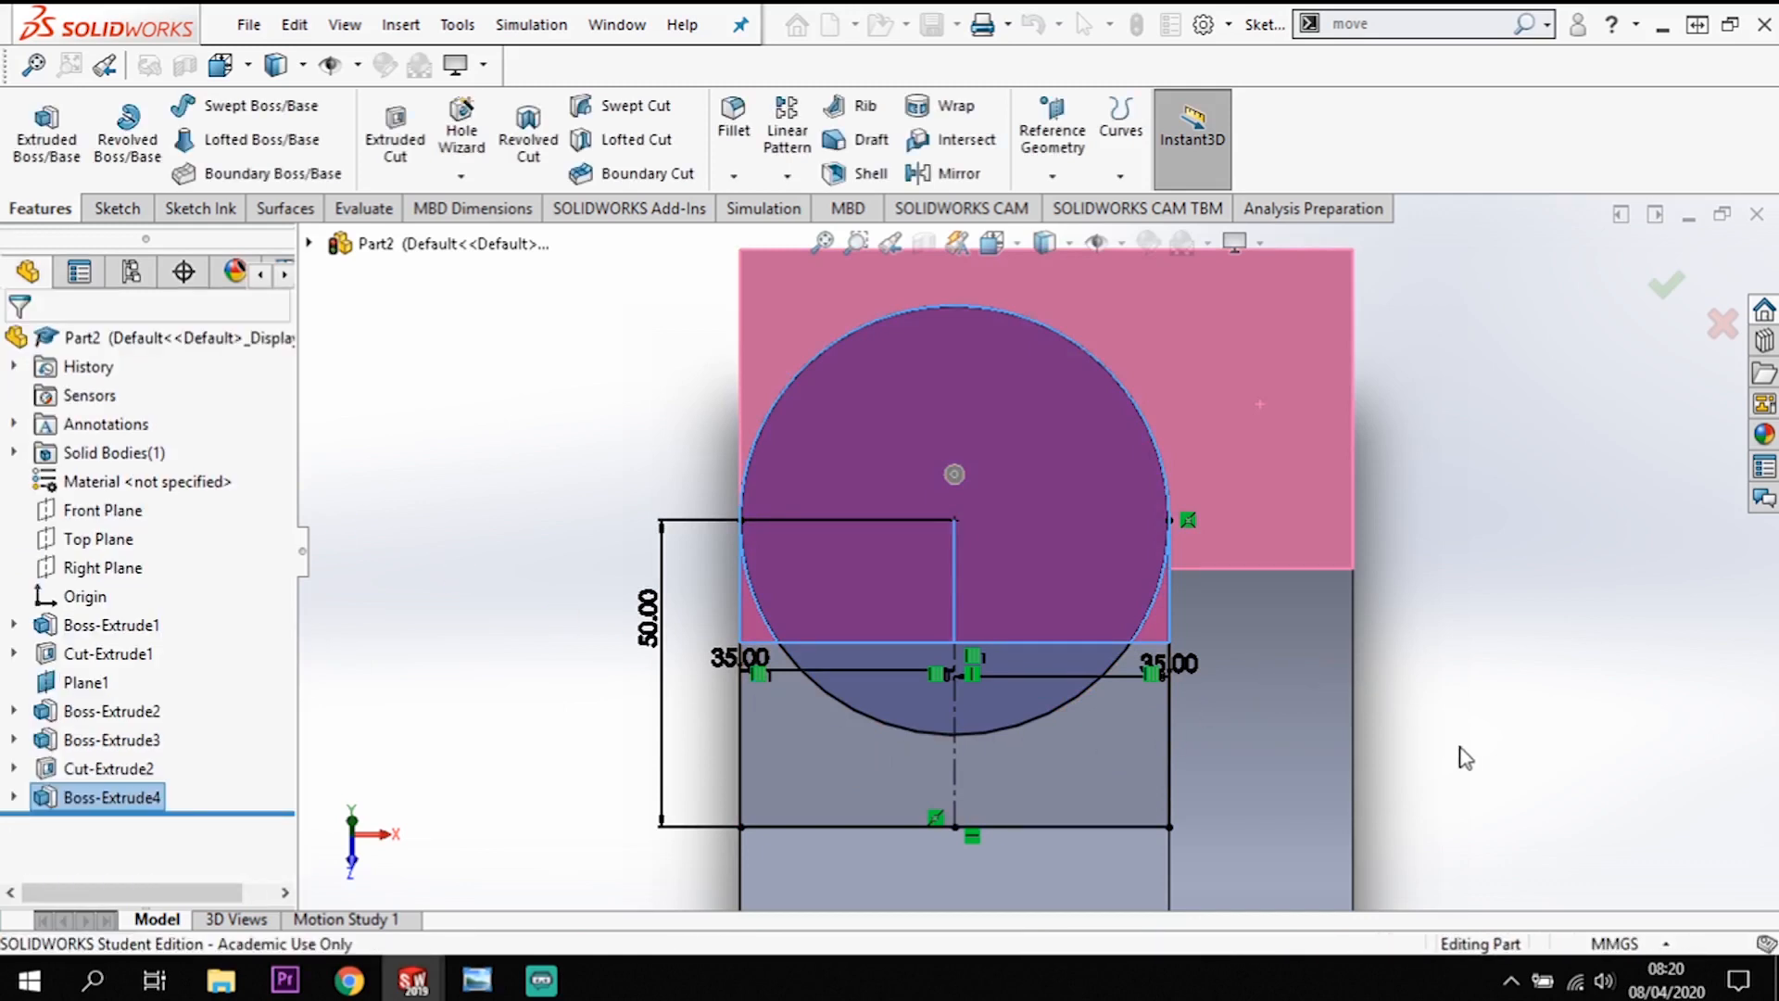
middle_drag(1458, 755, 1654, 755)
click(1649, 745)
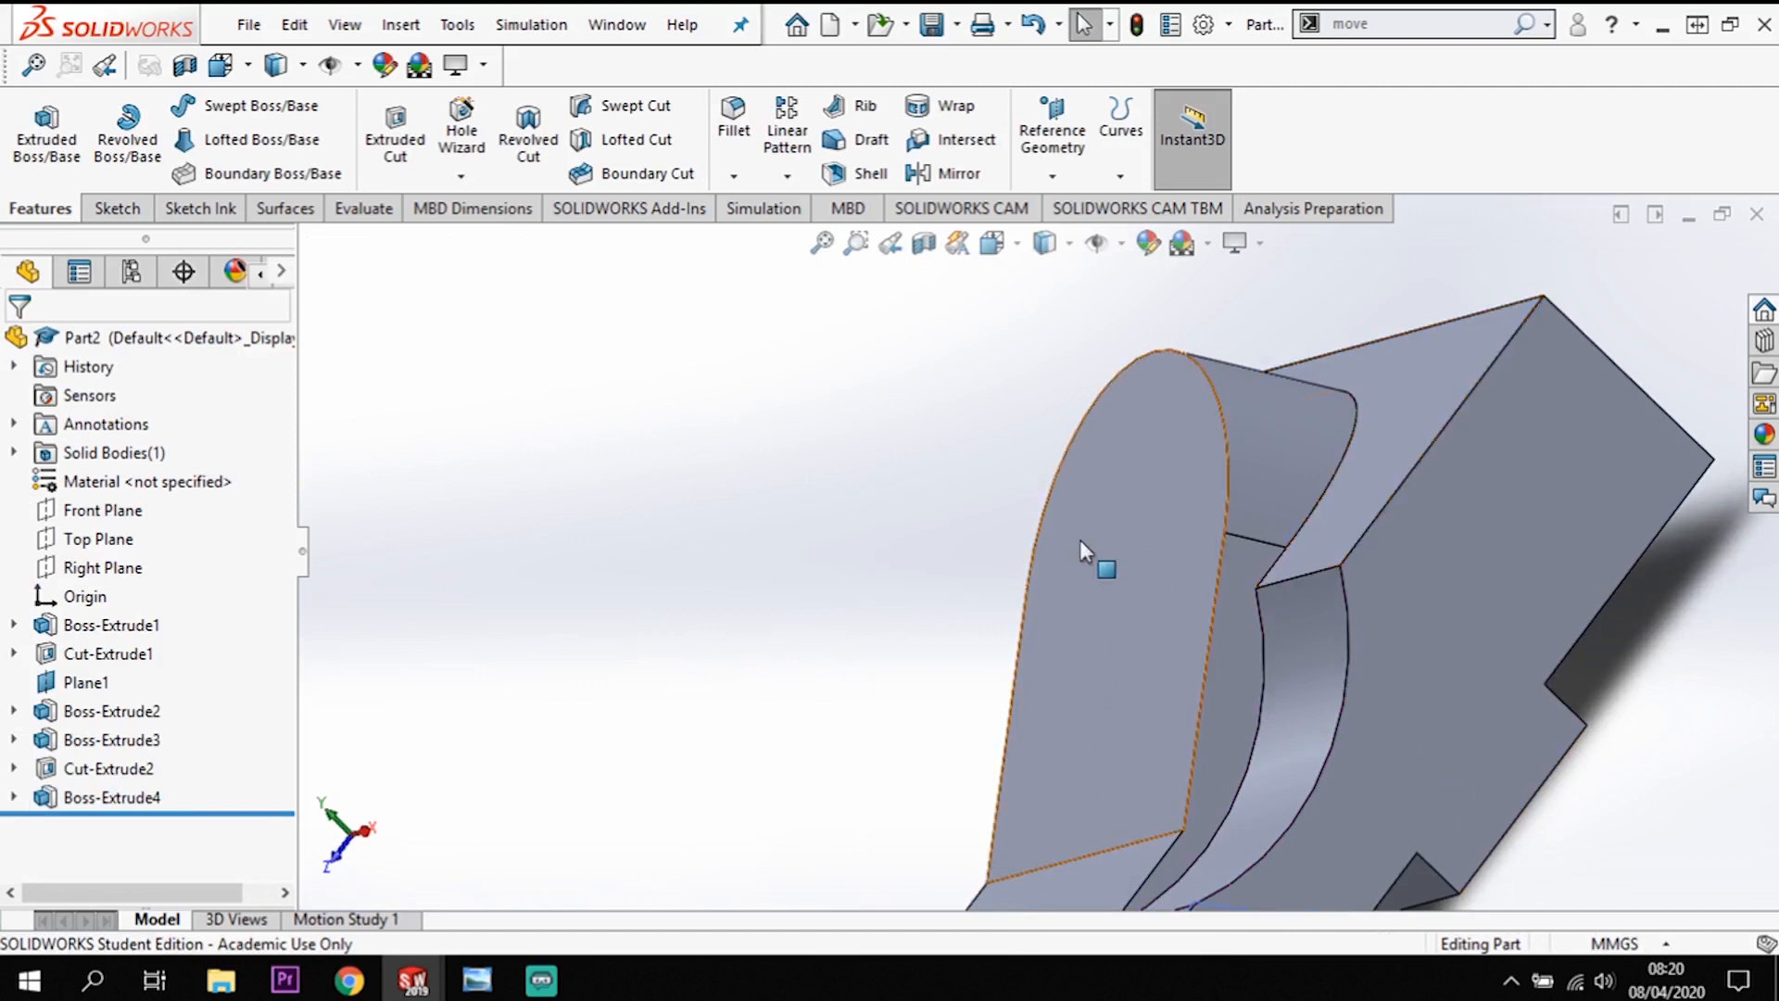
Step: Sketch a vertical centerline on the boss's round-ended face, from the bottom edge's midpoint to the top of the arc
click(1020, 695)
key(ctrl+8)
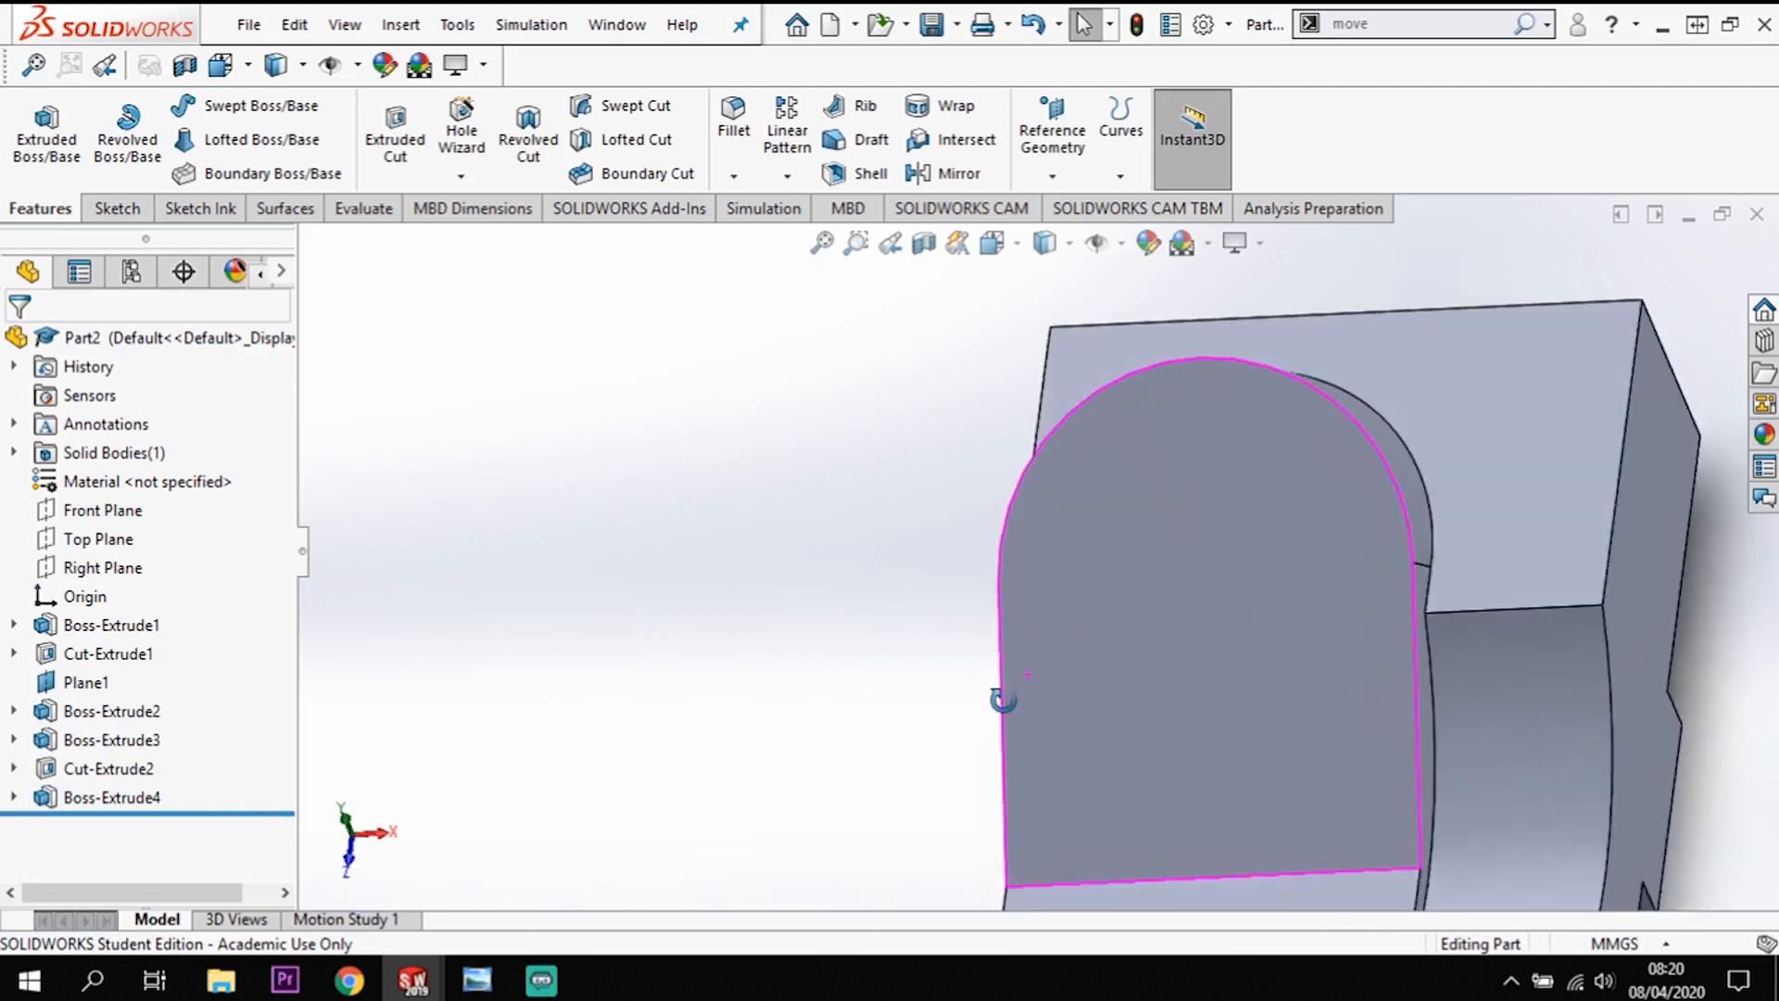
click(1126, 676)
middle_drag(1147, 615, 1188, 491)
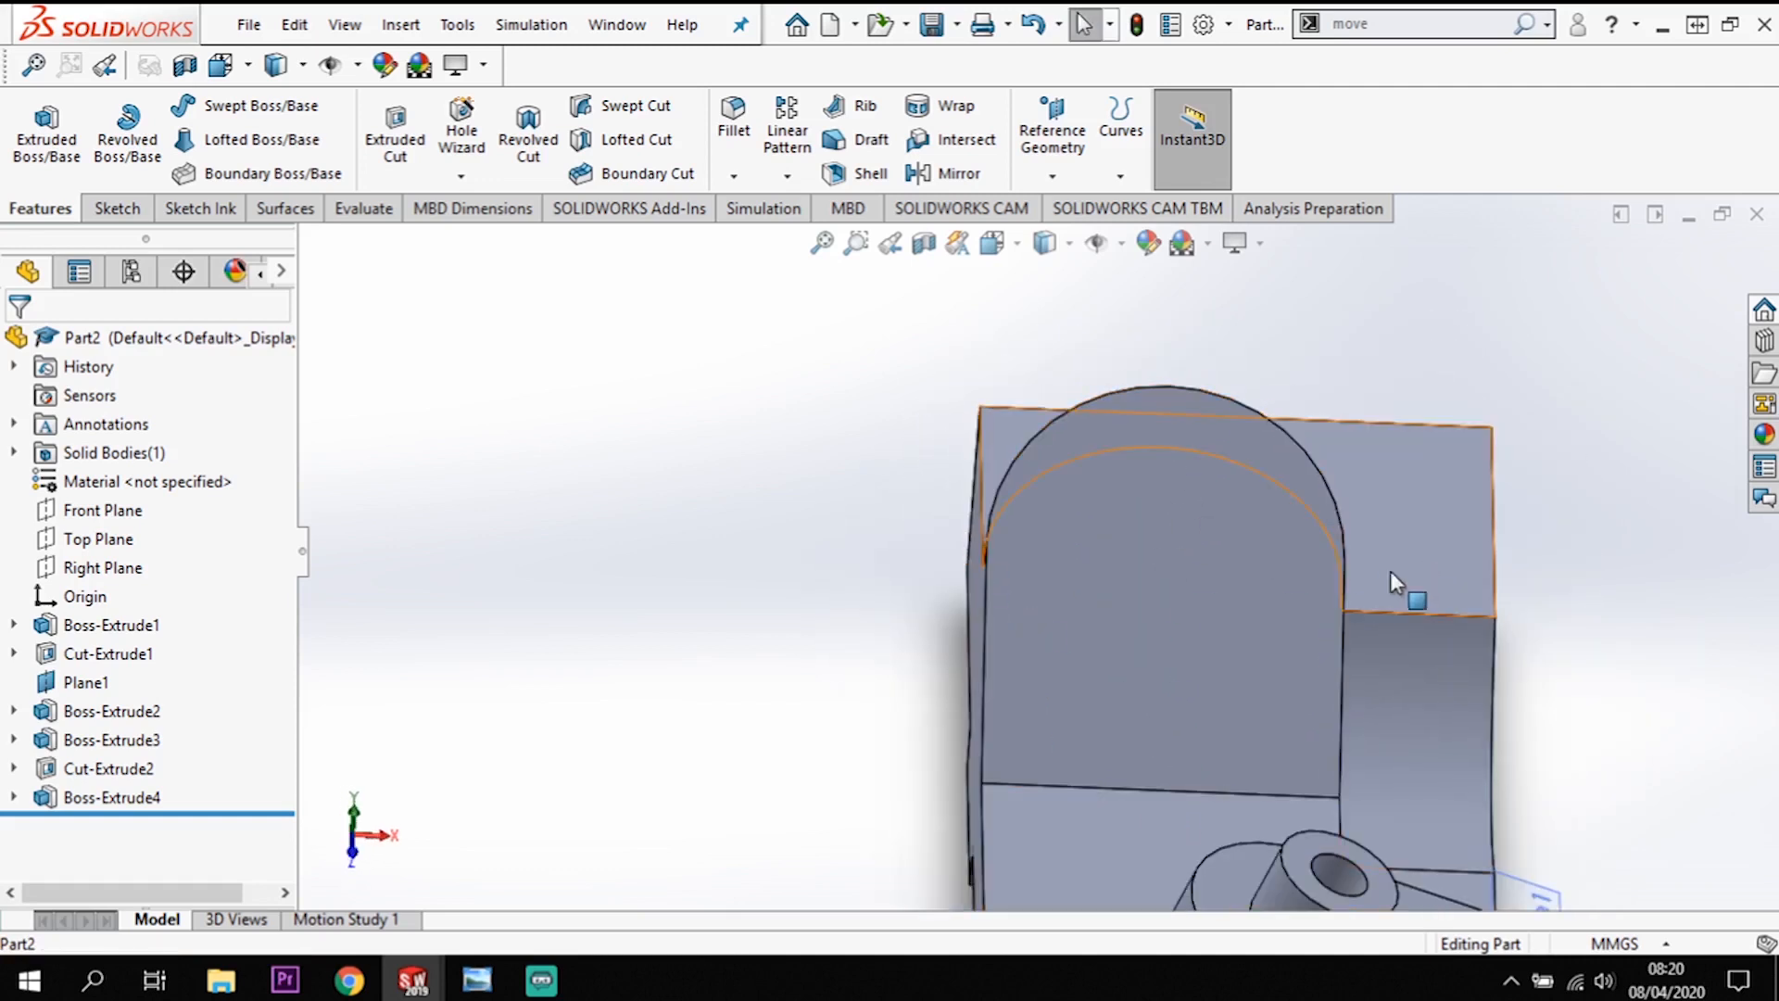
click(1131, 598)
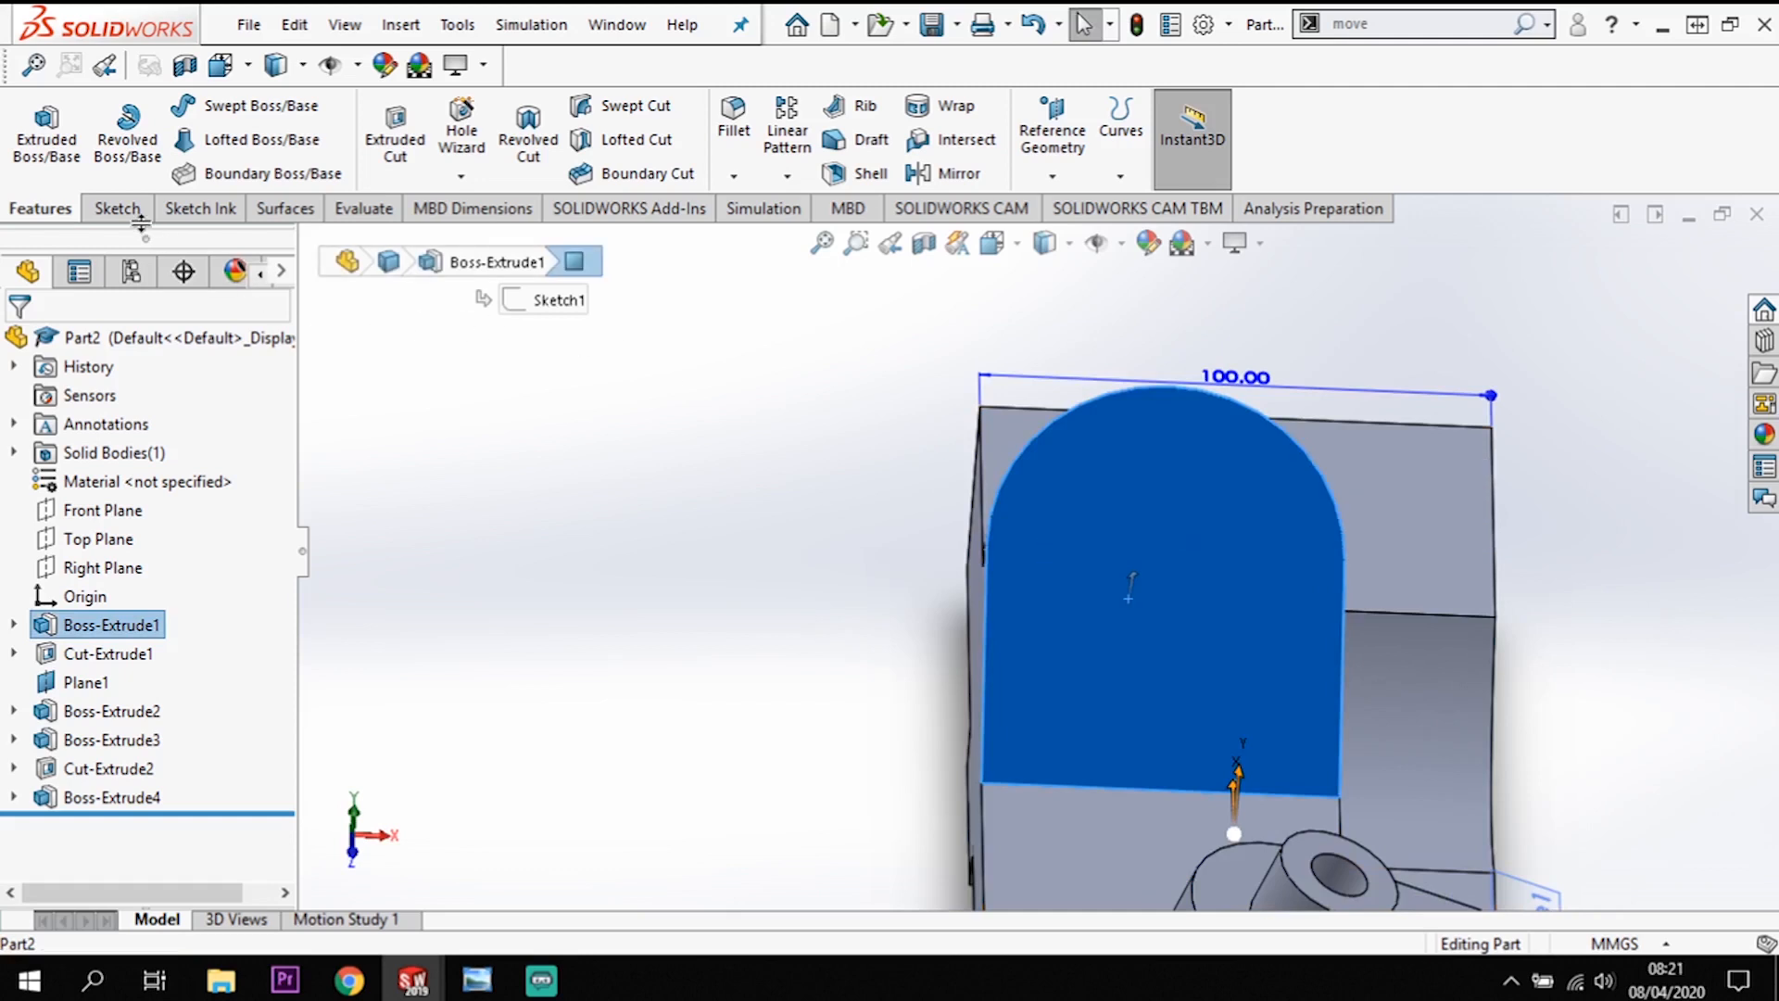
click(108, 210)
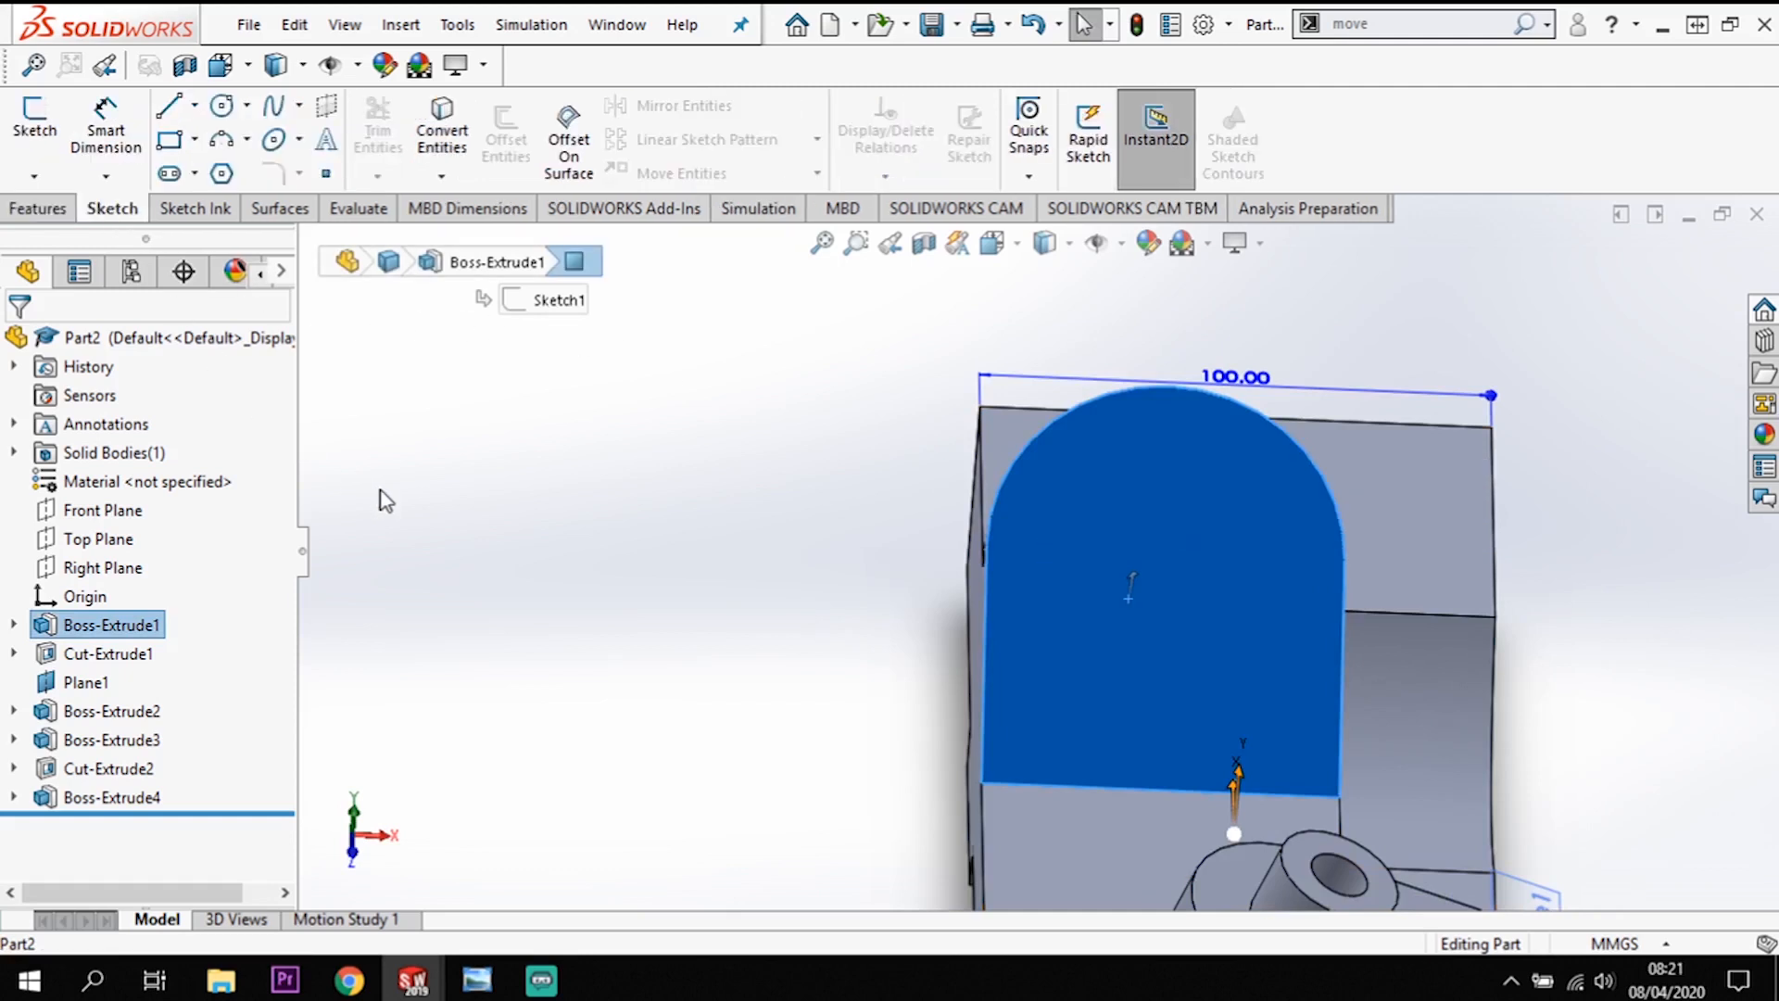
click(196, 106)
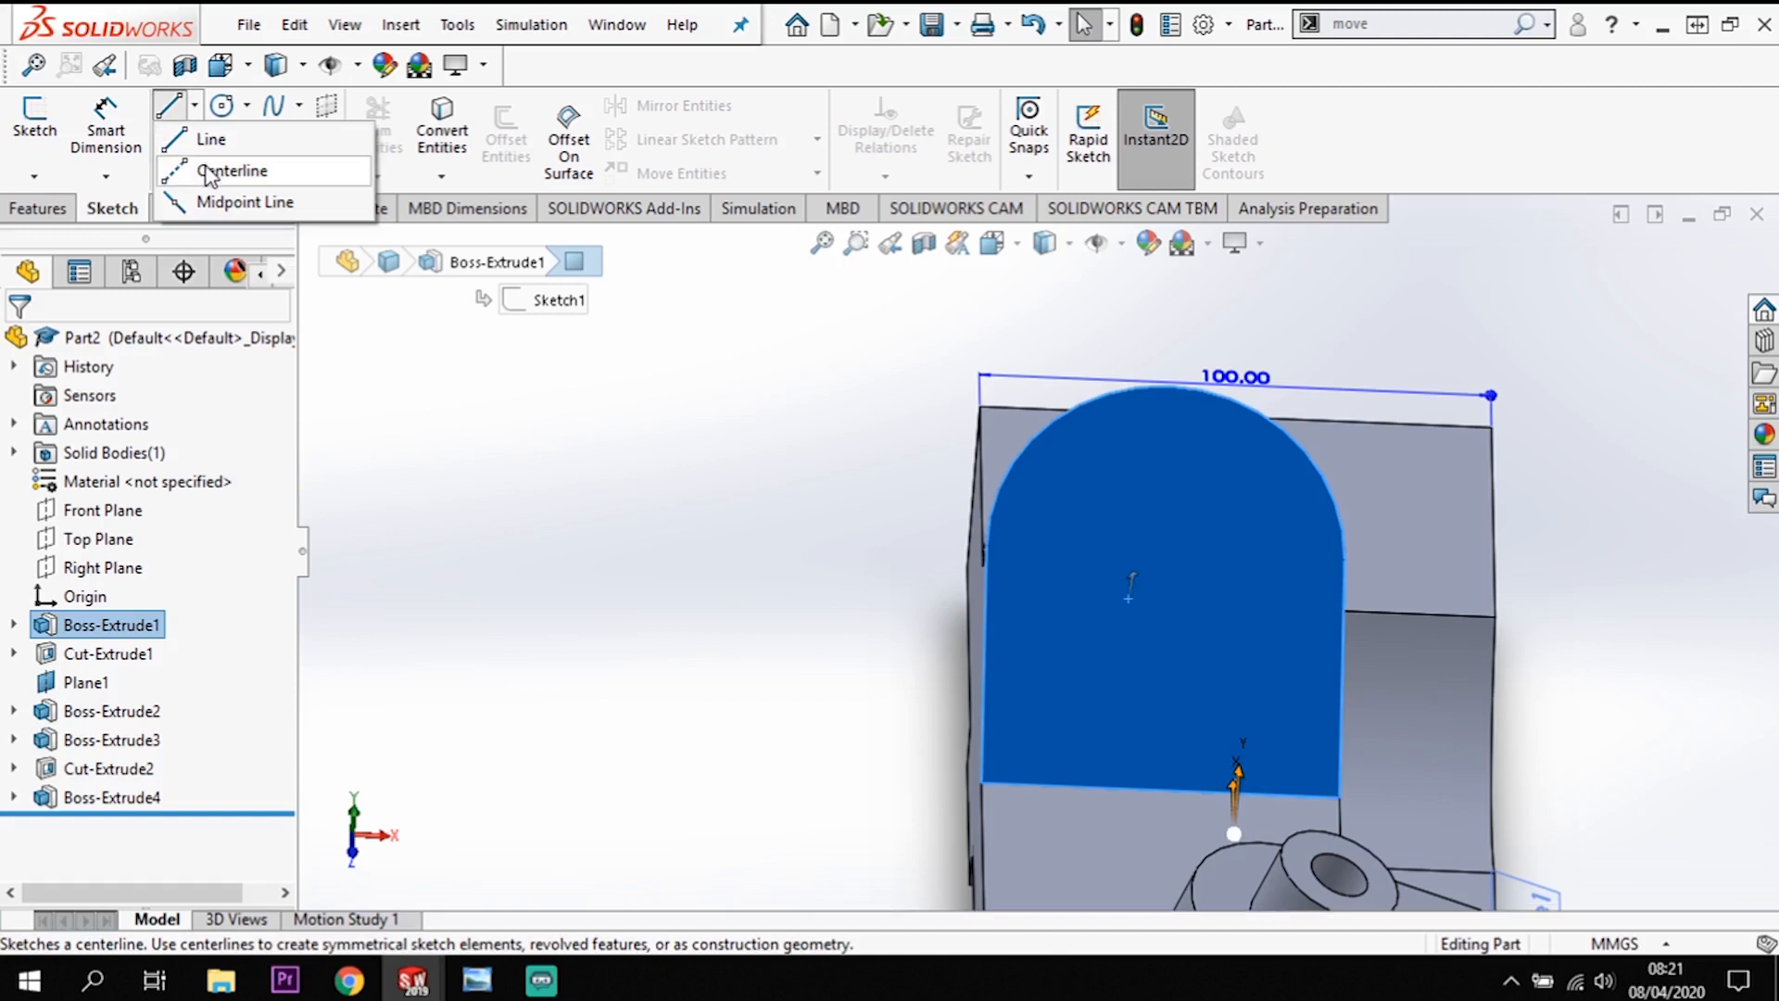
click(222, 167)
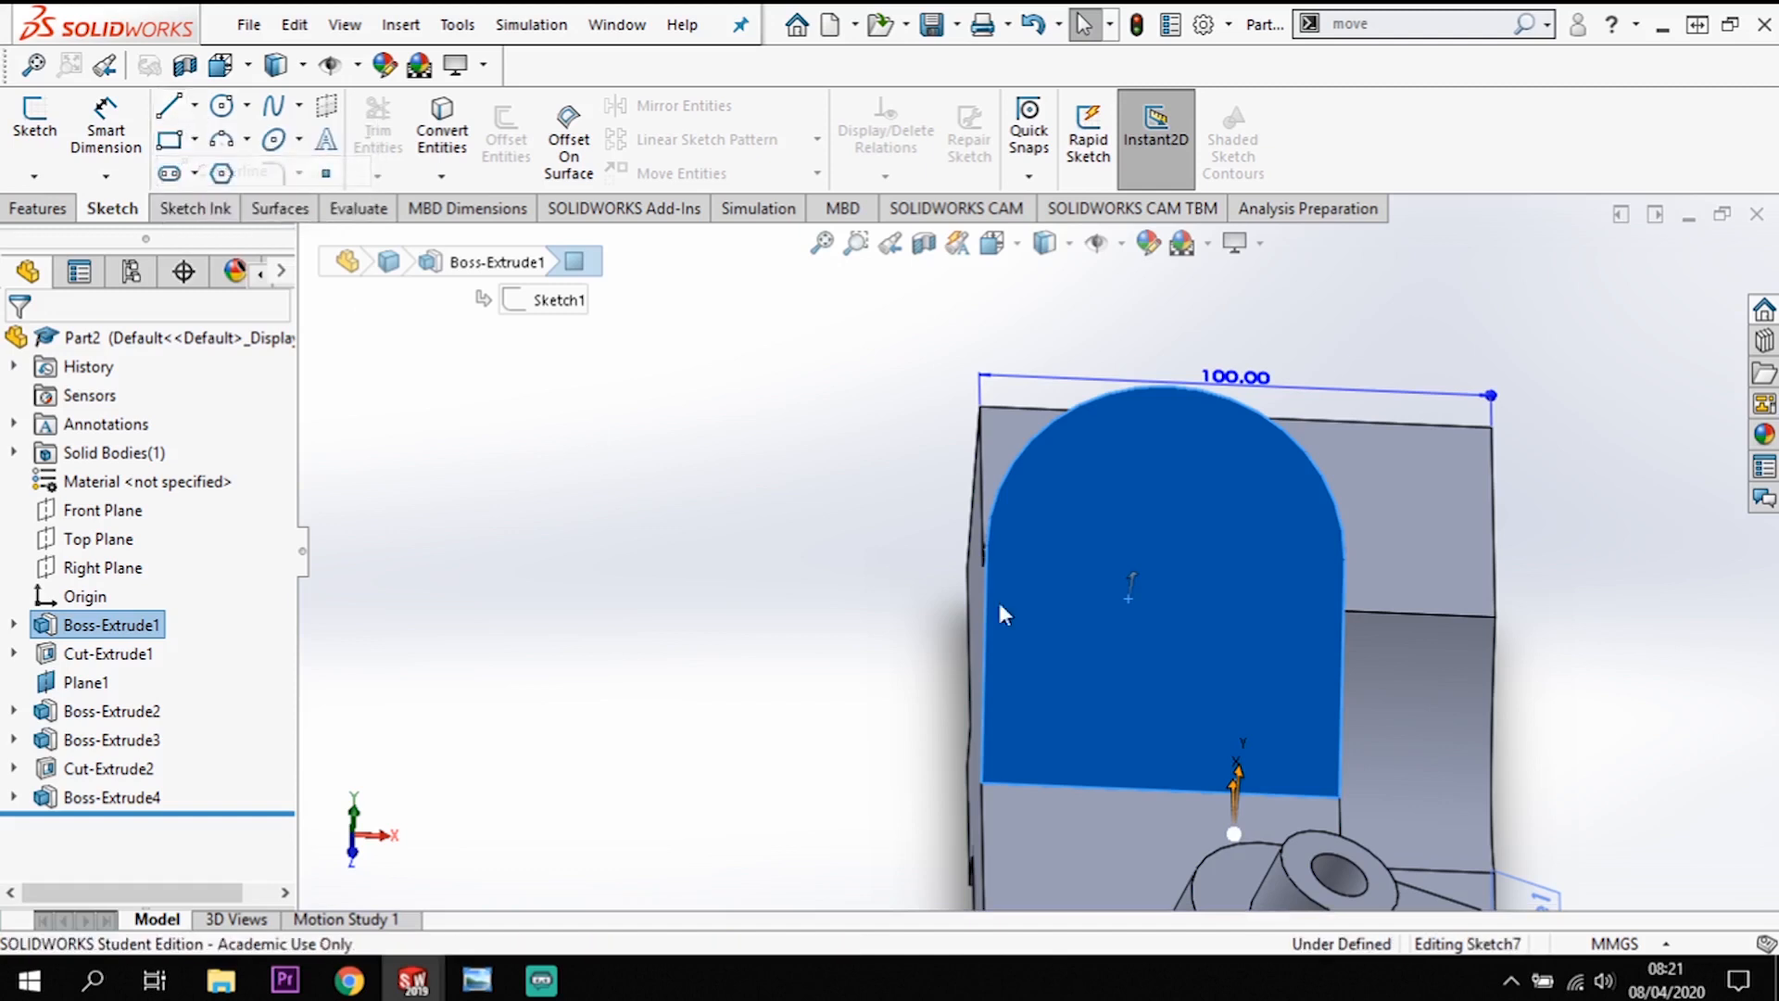
click(1161, 791)
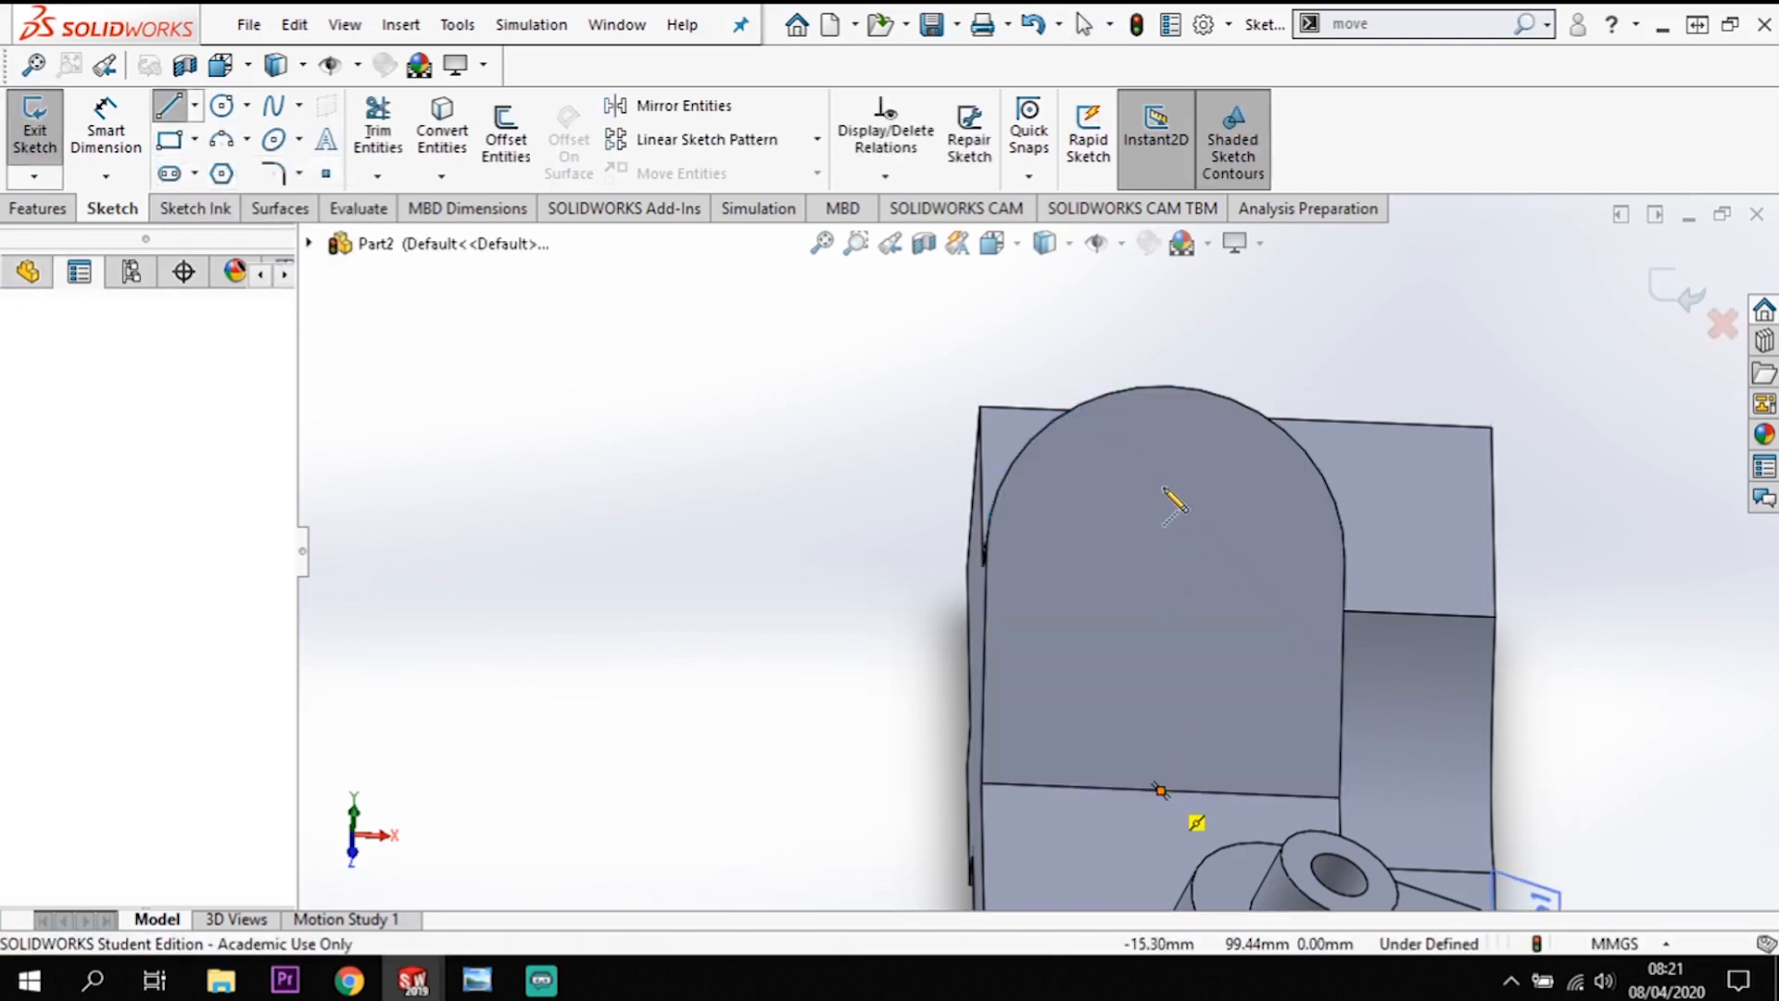
click(1170, 385)
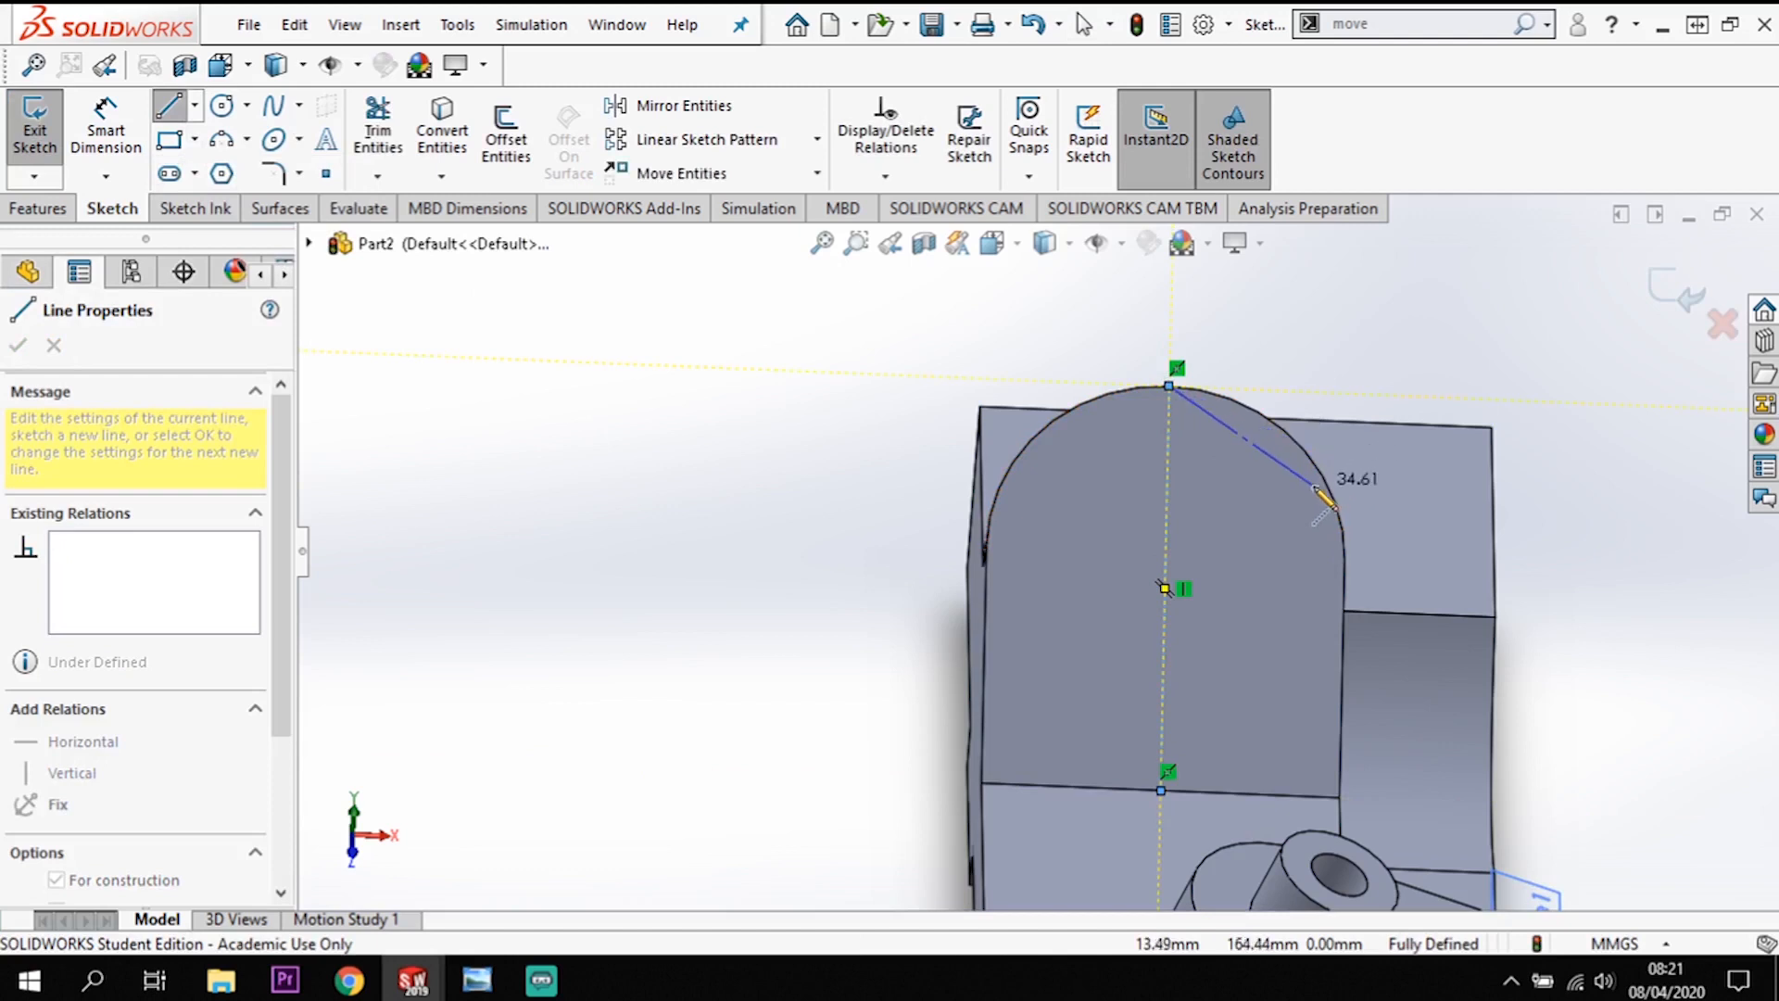
key(Escape)
key(Escape)
Step: Add a horizontal centerline across the boss face between the two ends of the rounded edge
click(195, 105)
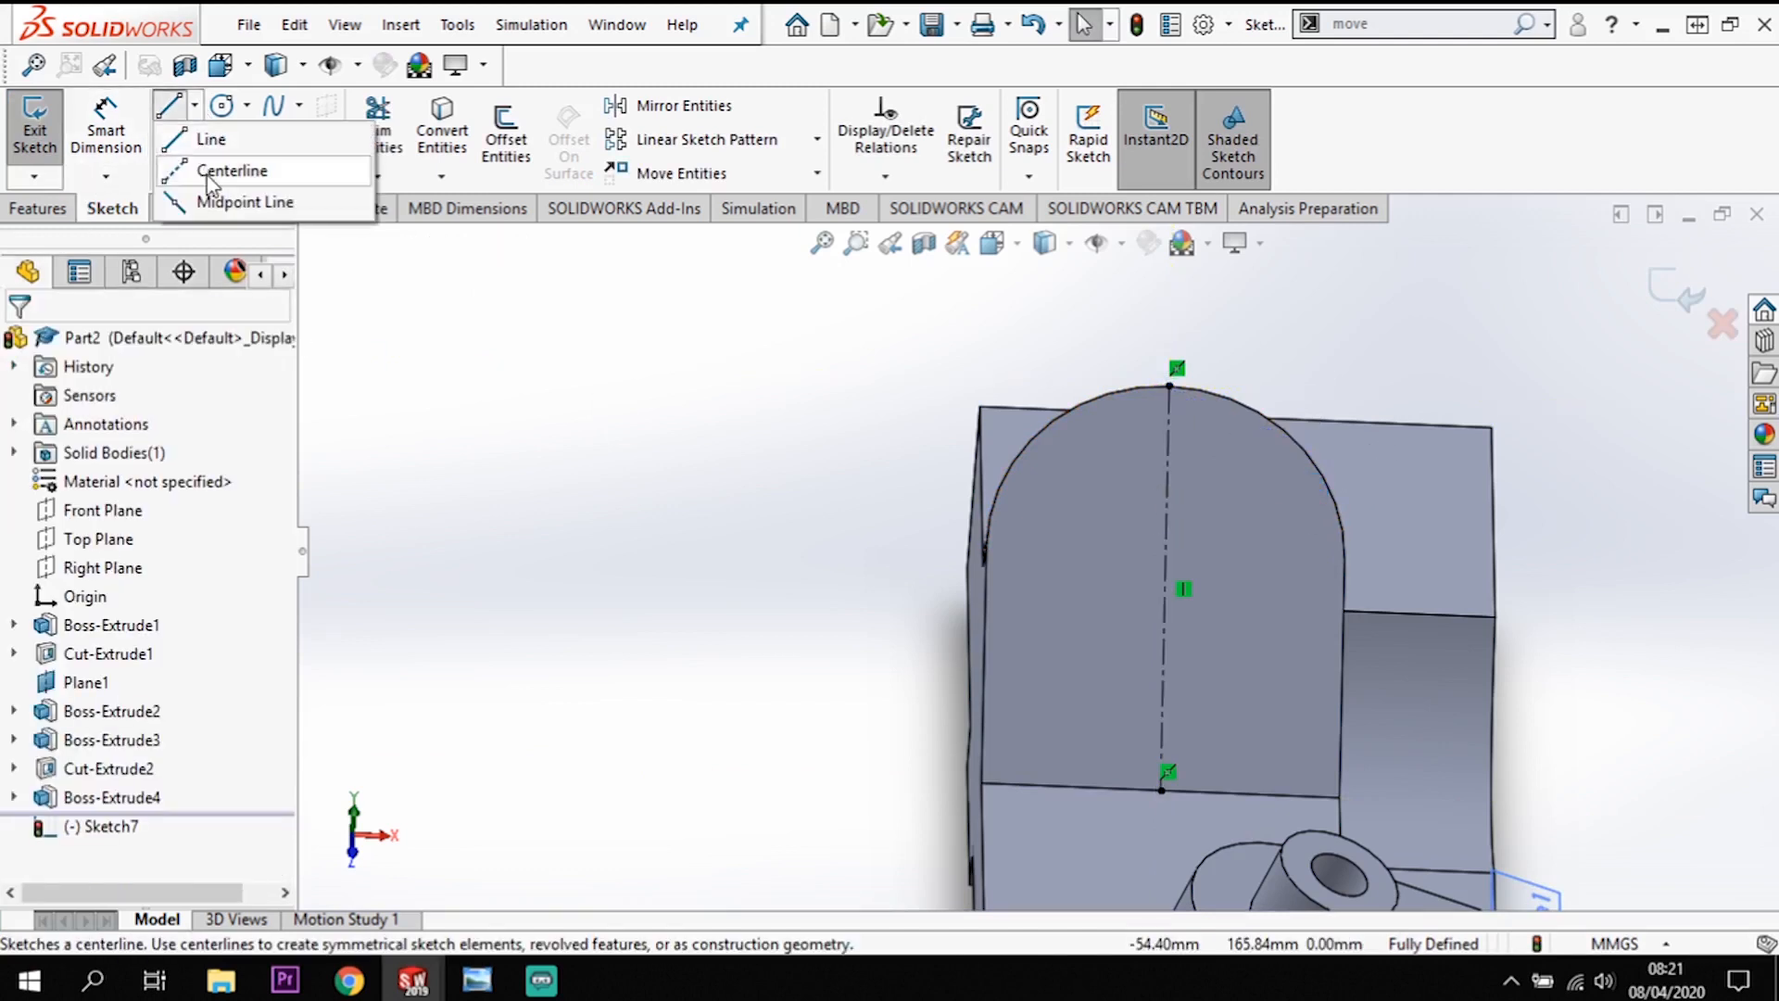
click(986, 547)
click(1345, 559)
key(Escape)
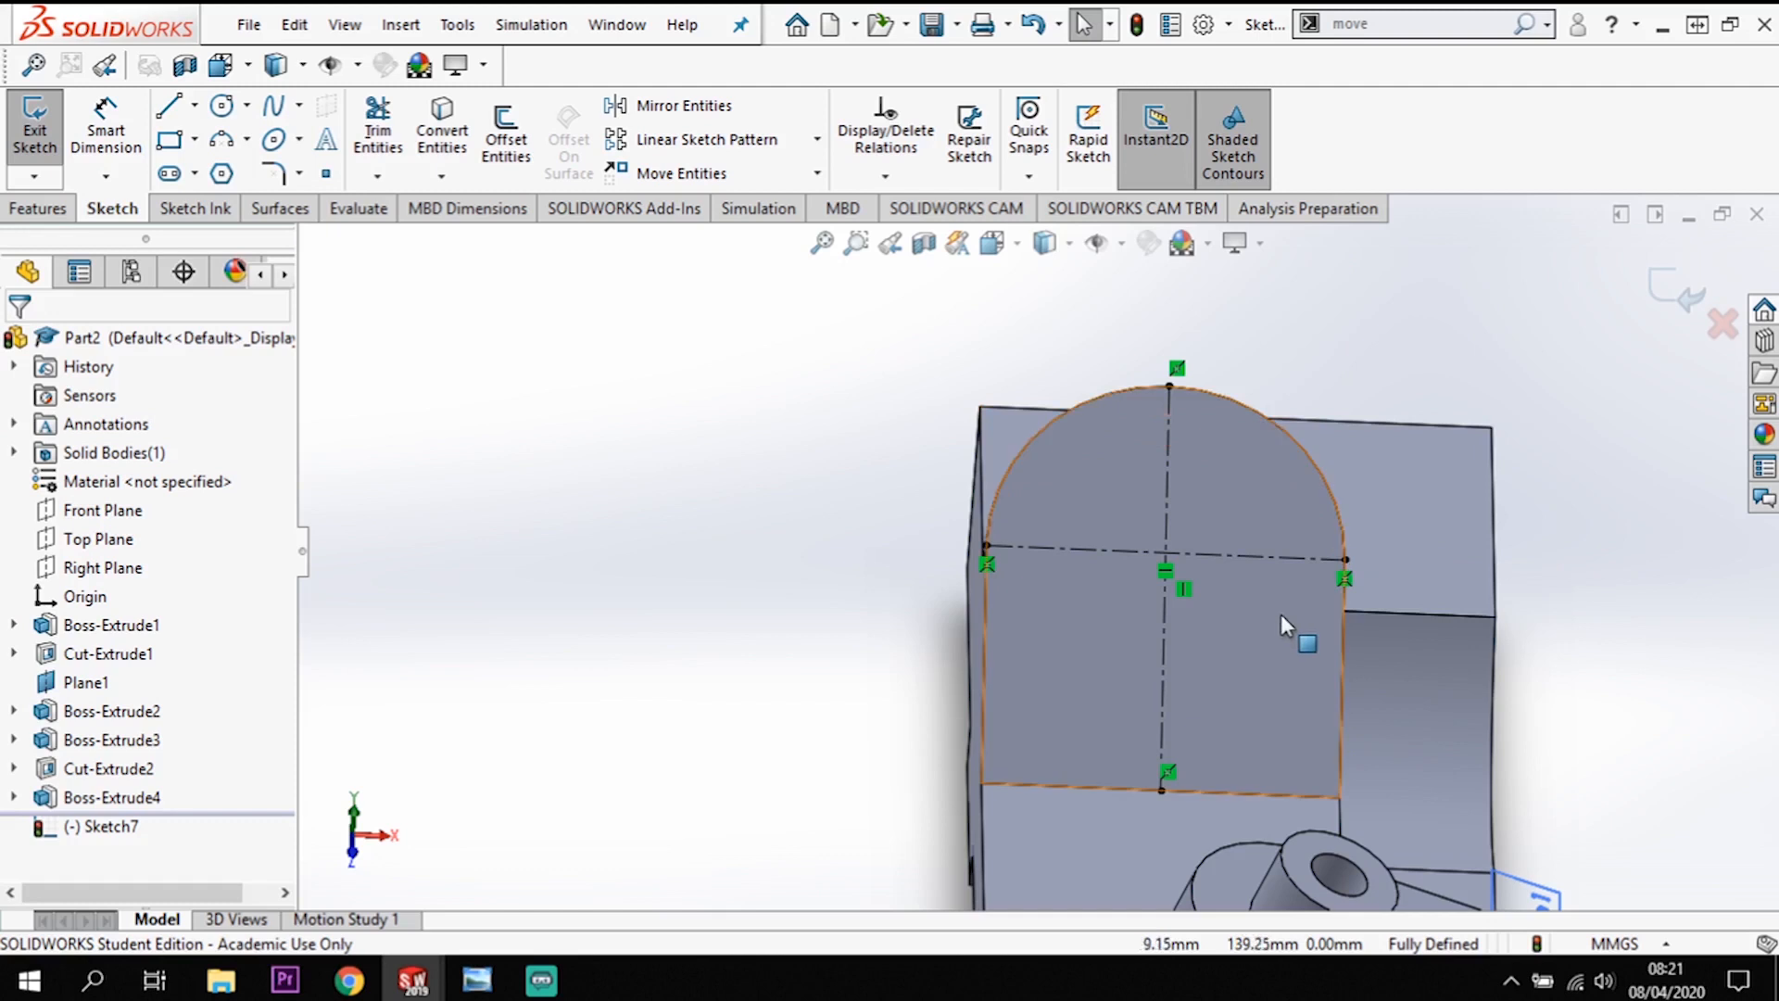
Step: Sketch a circle about 21 mm in diameter centered where the two centerlines cross on the boss face
click(1240, 639)
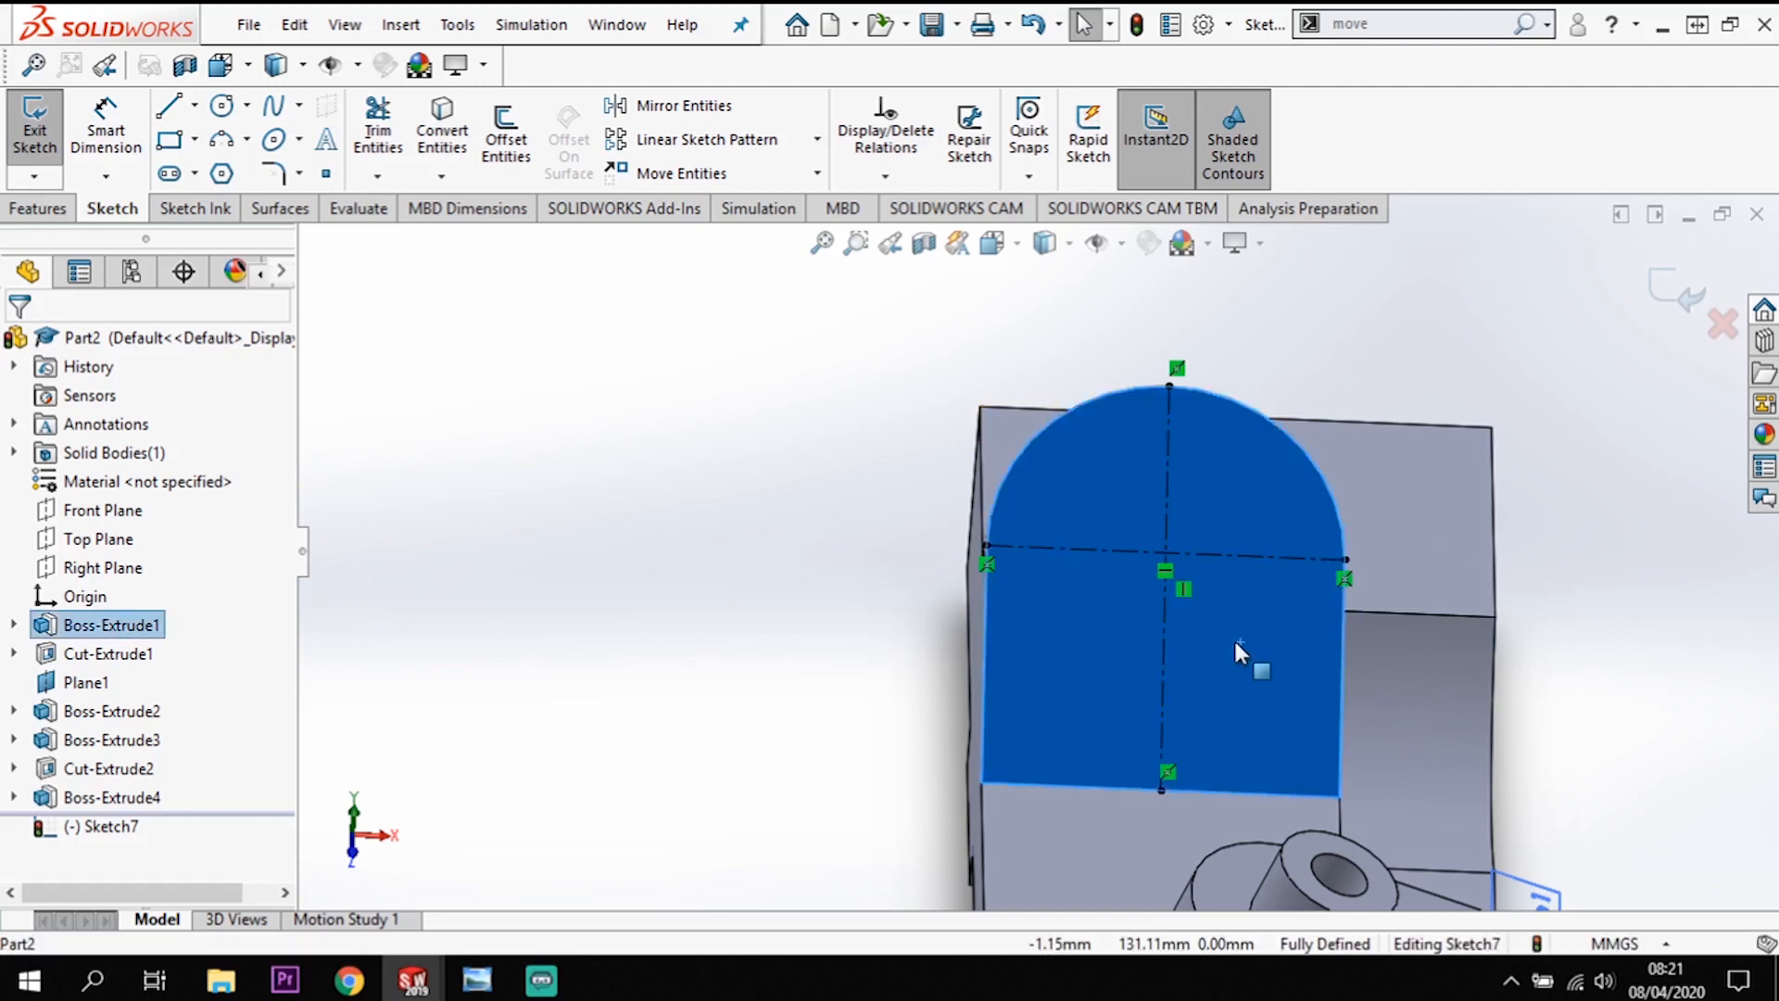
key(ctrl+8)
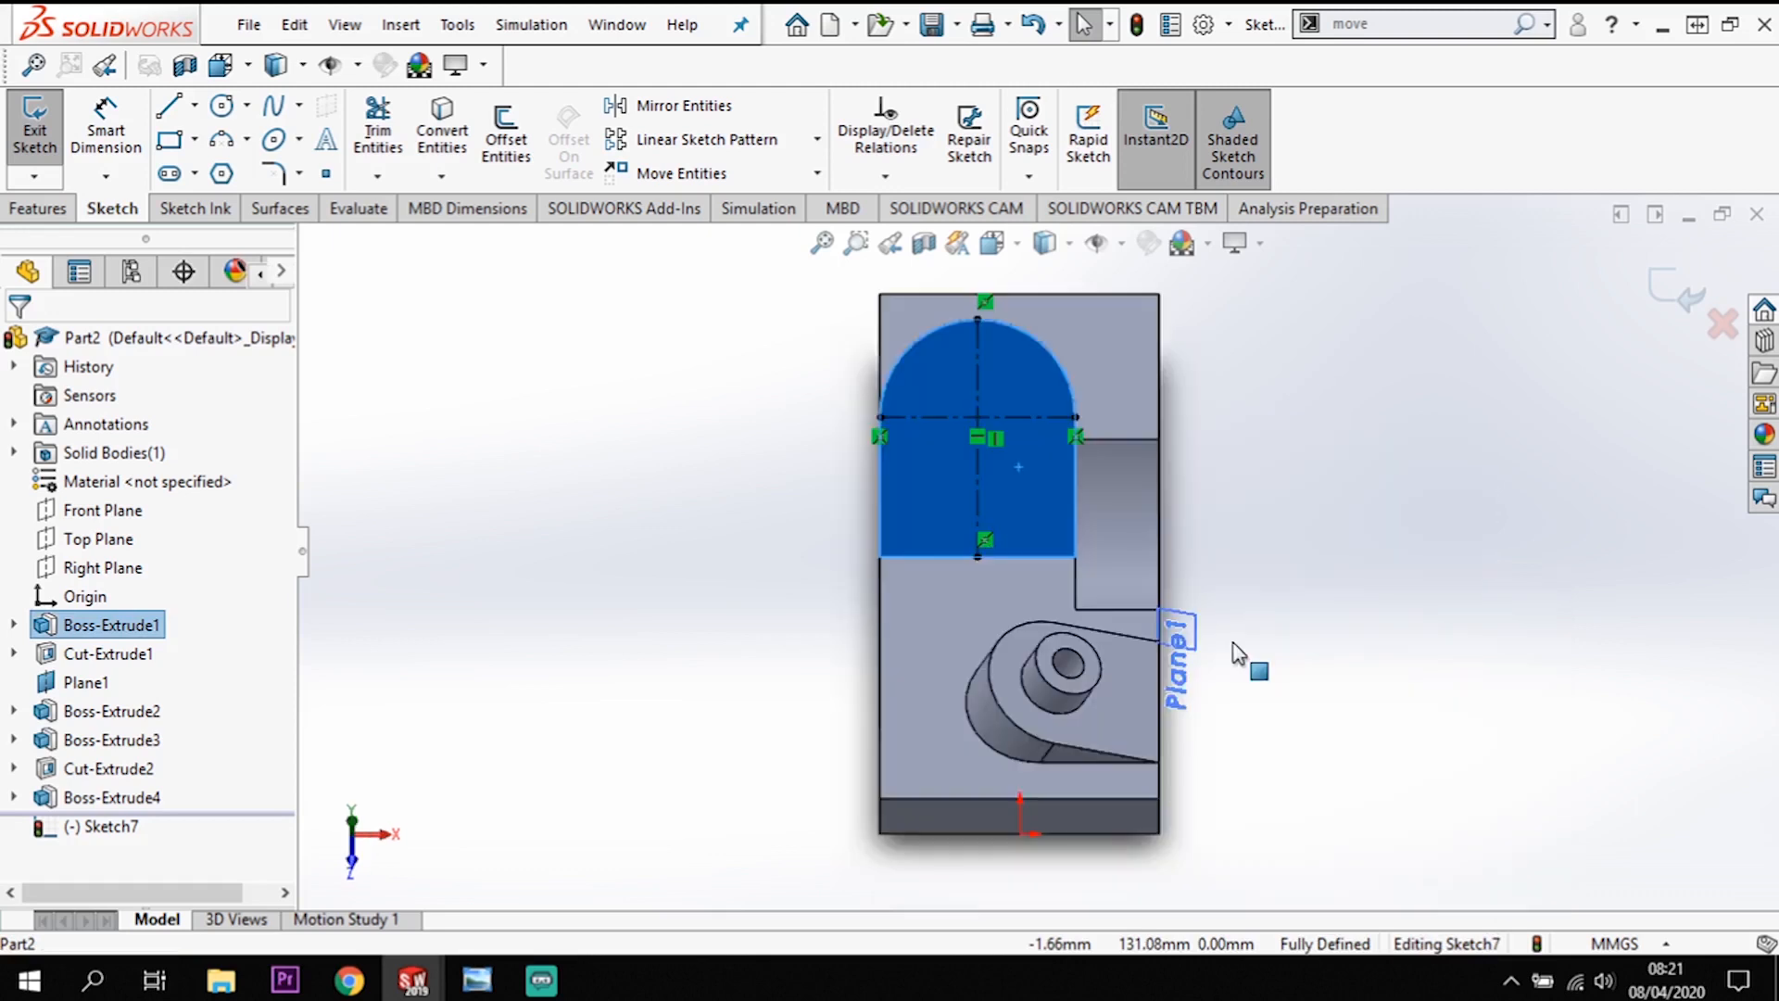
scroll(1020, 445, down, 4)
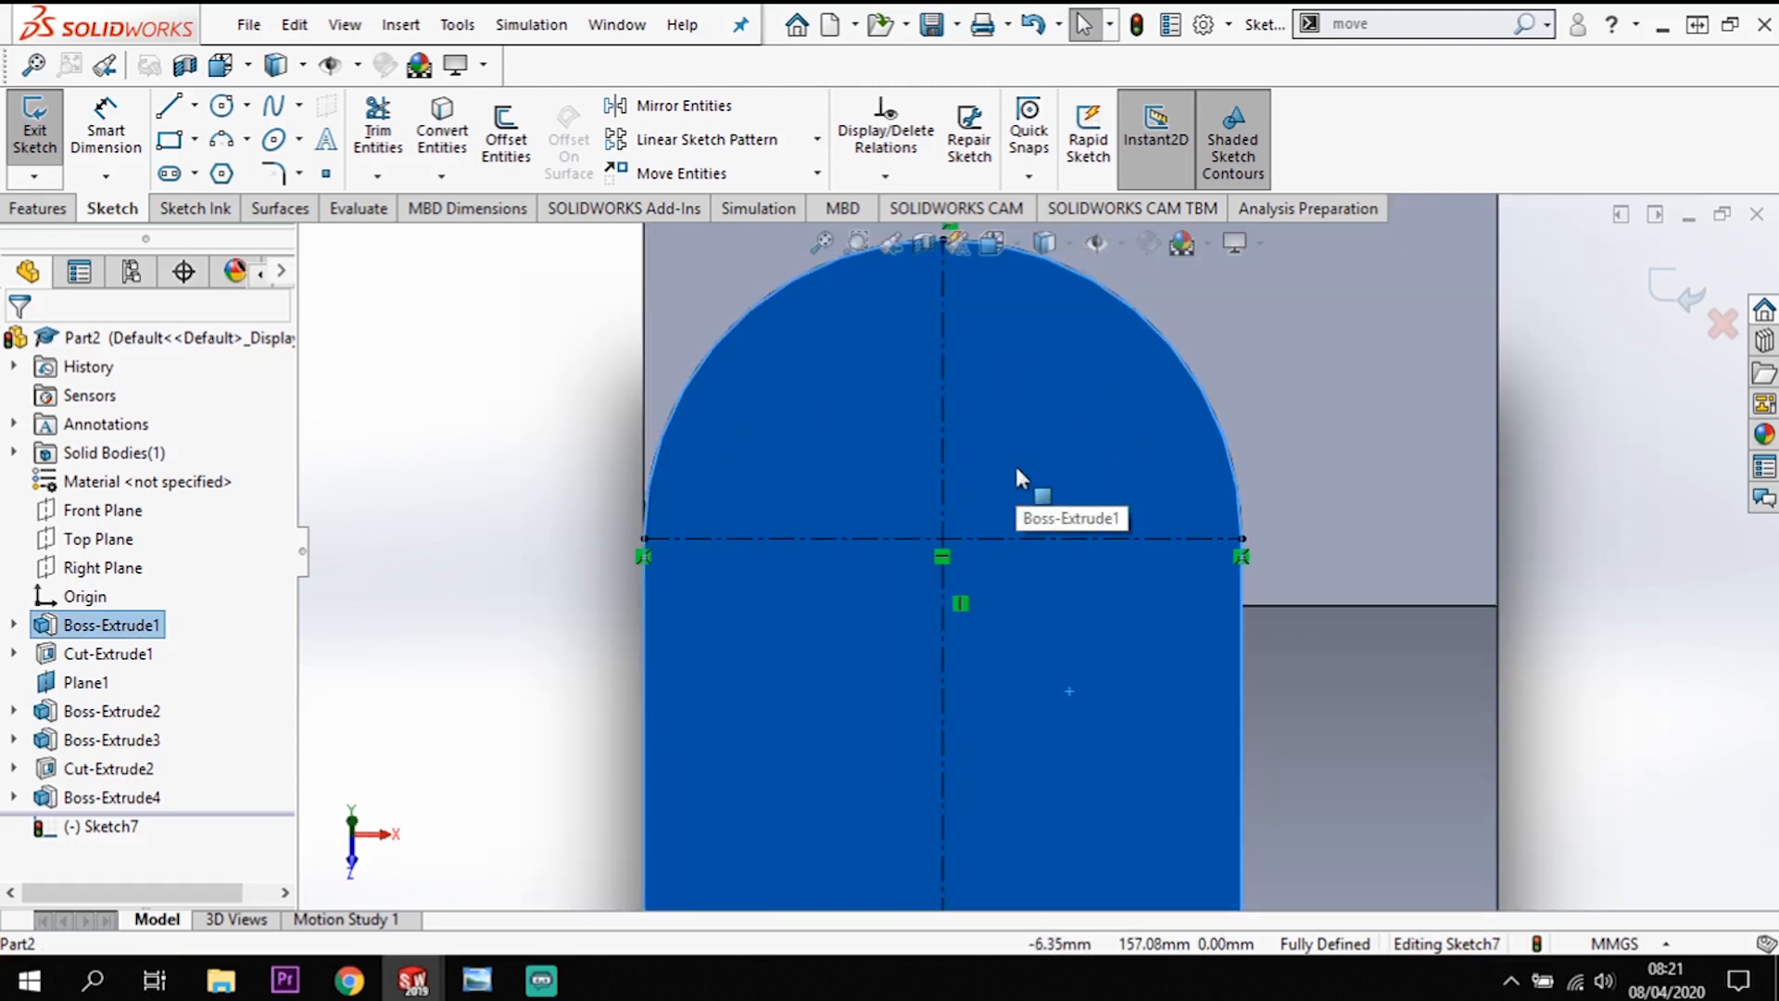
scroll(1015, 464, up, 2)
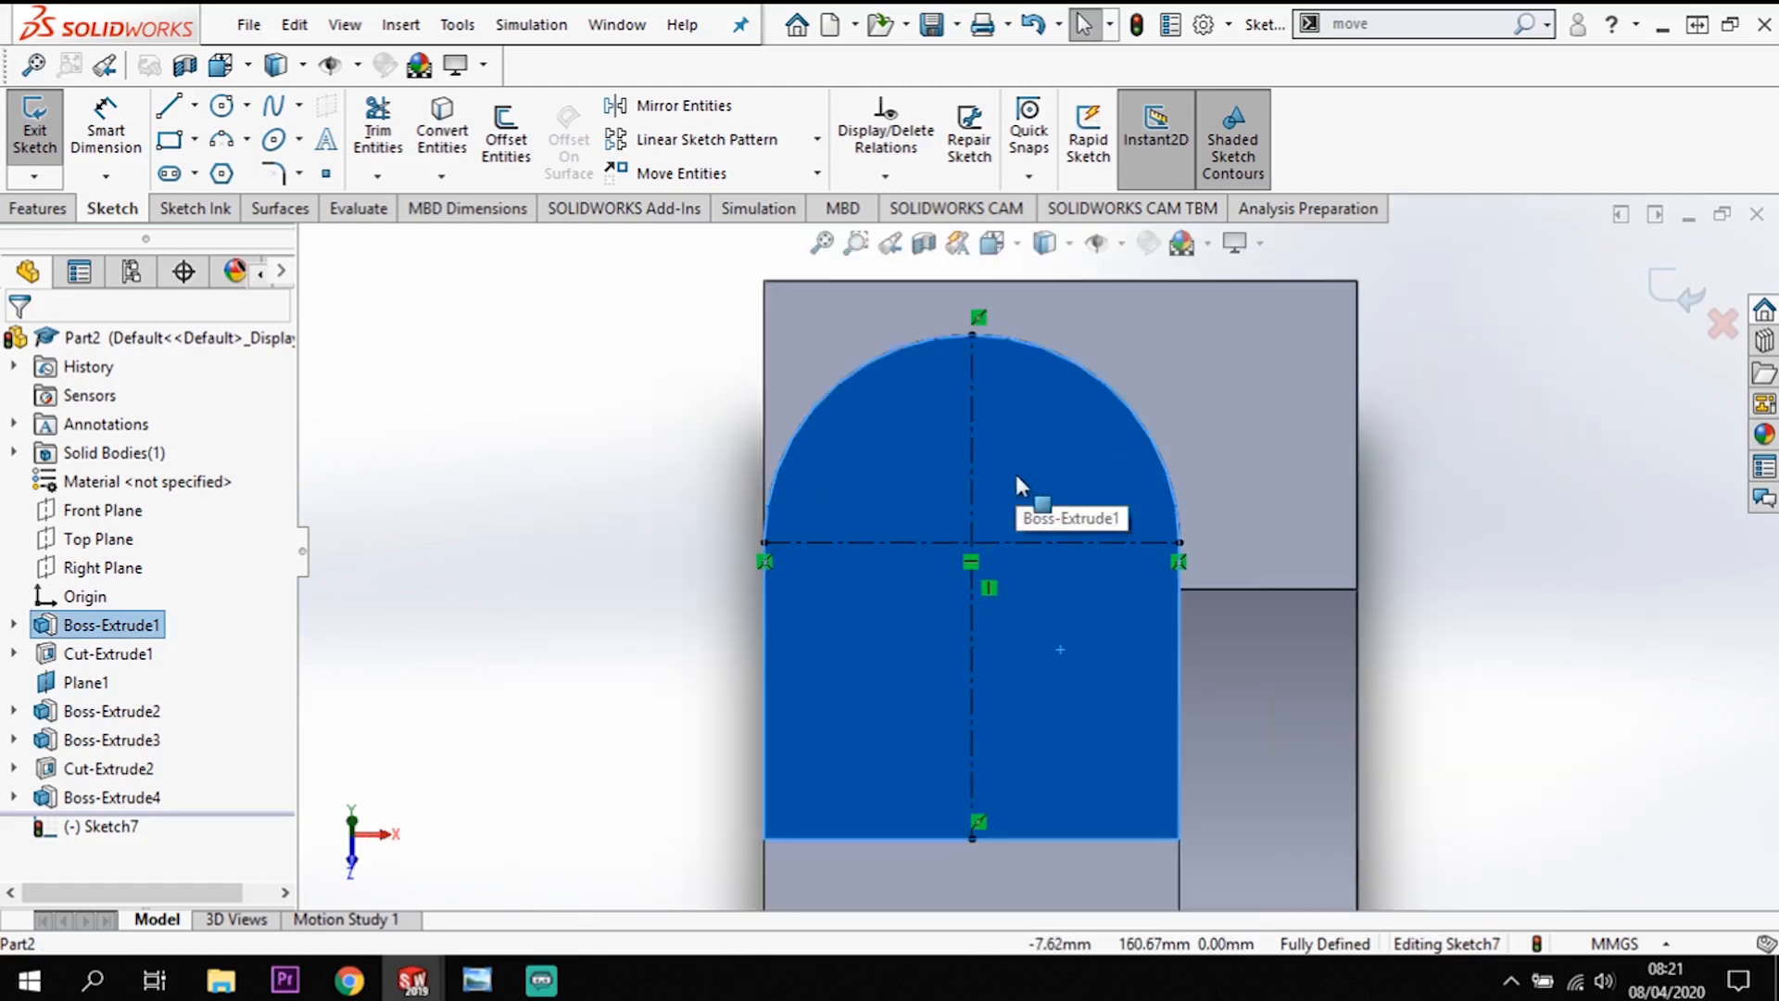
click(221, 108)
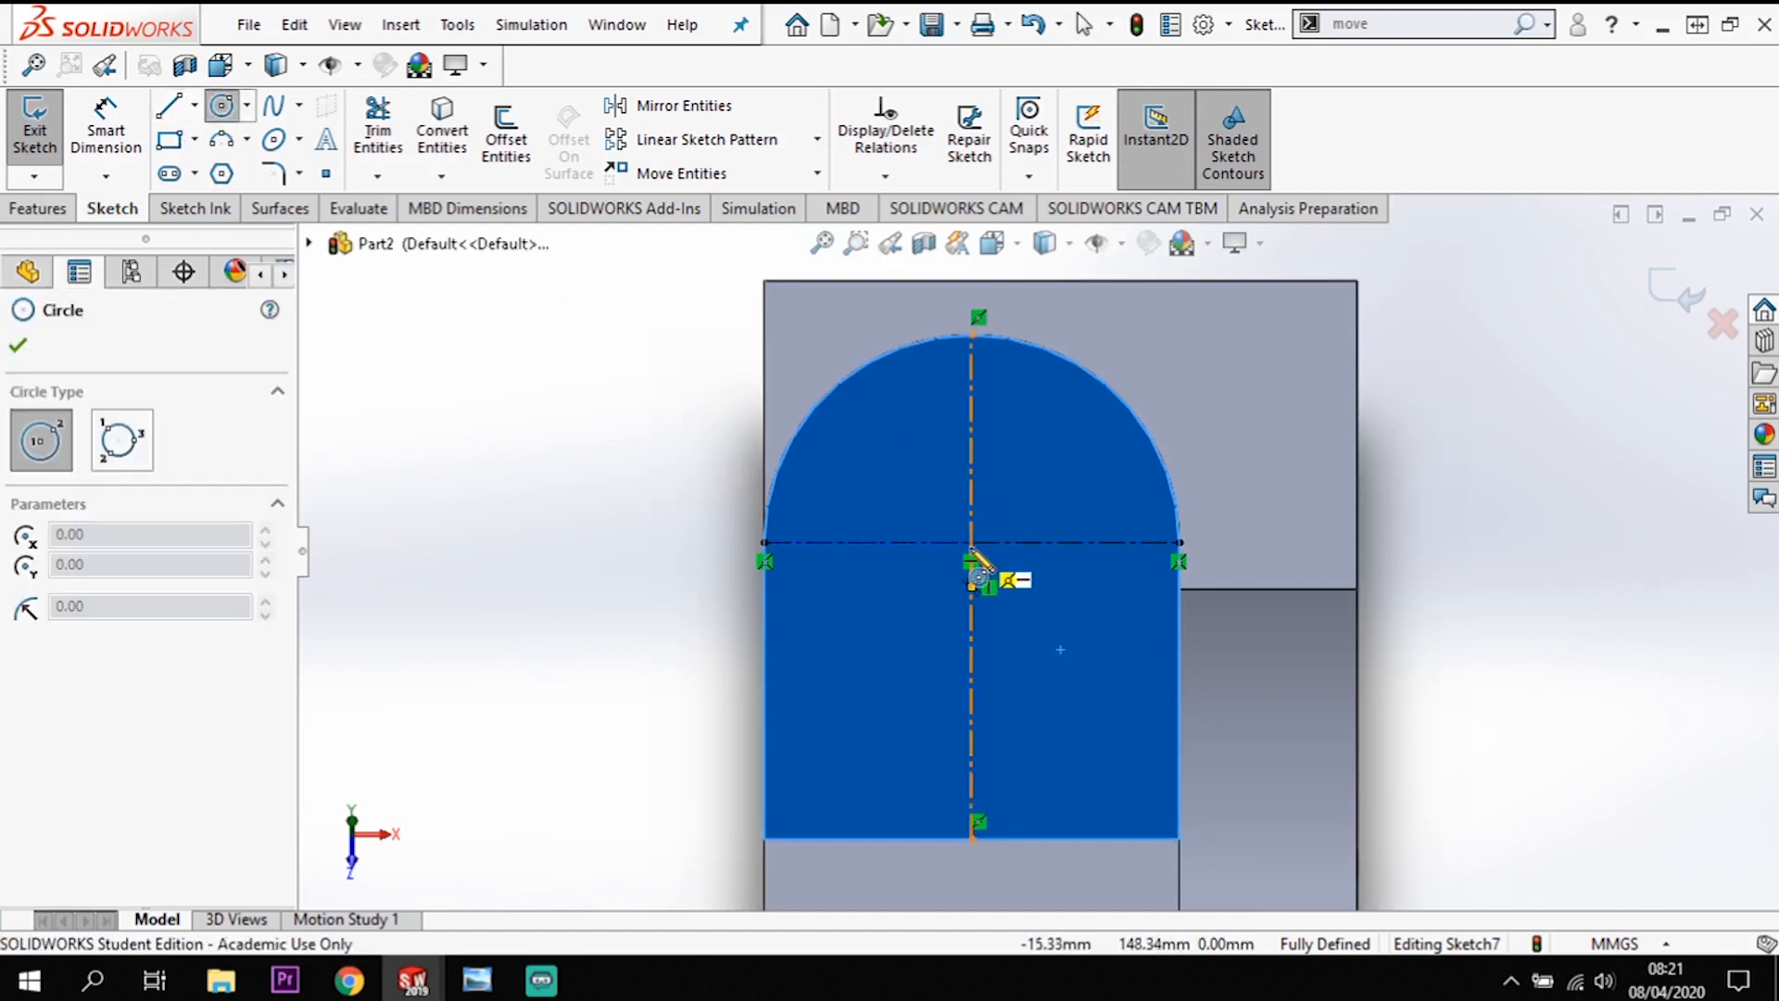
click(972, 545)
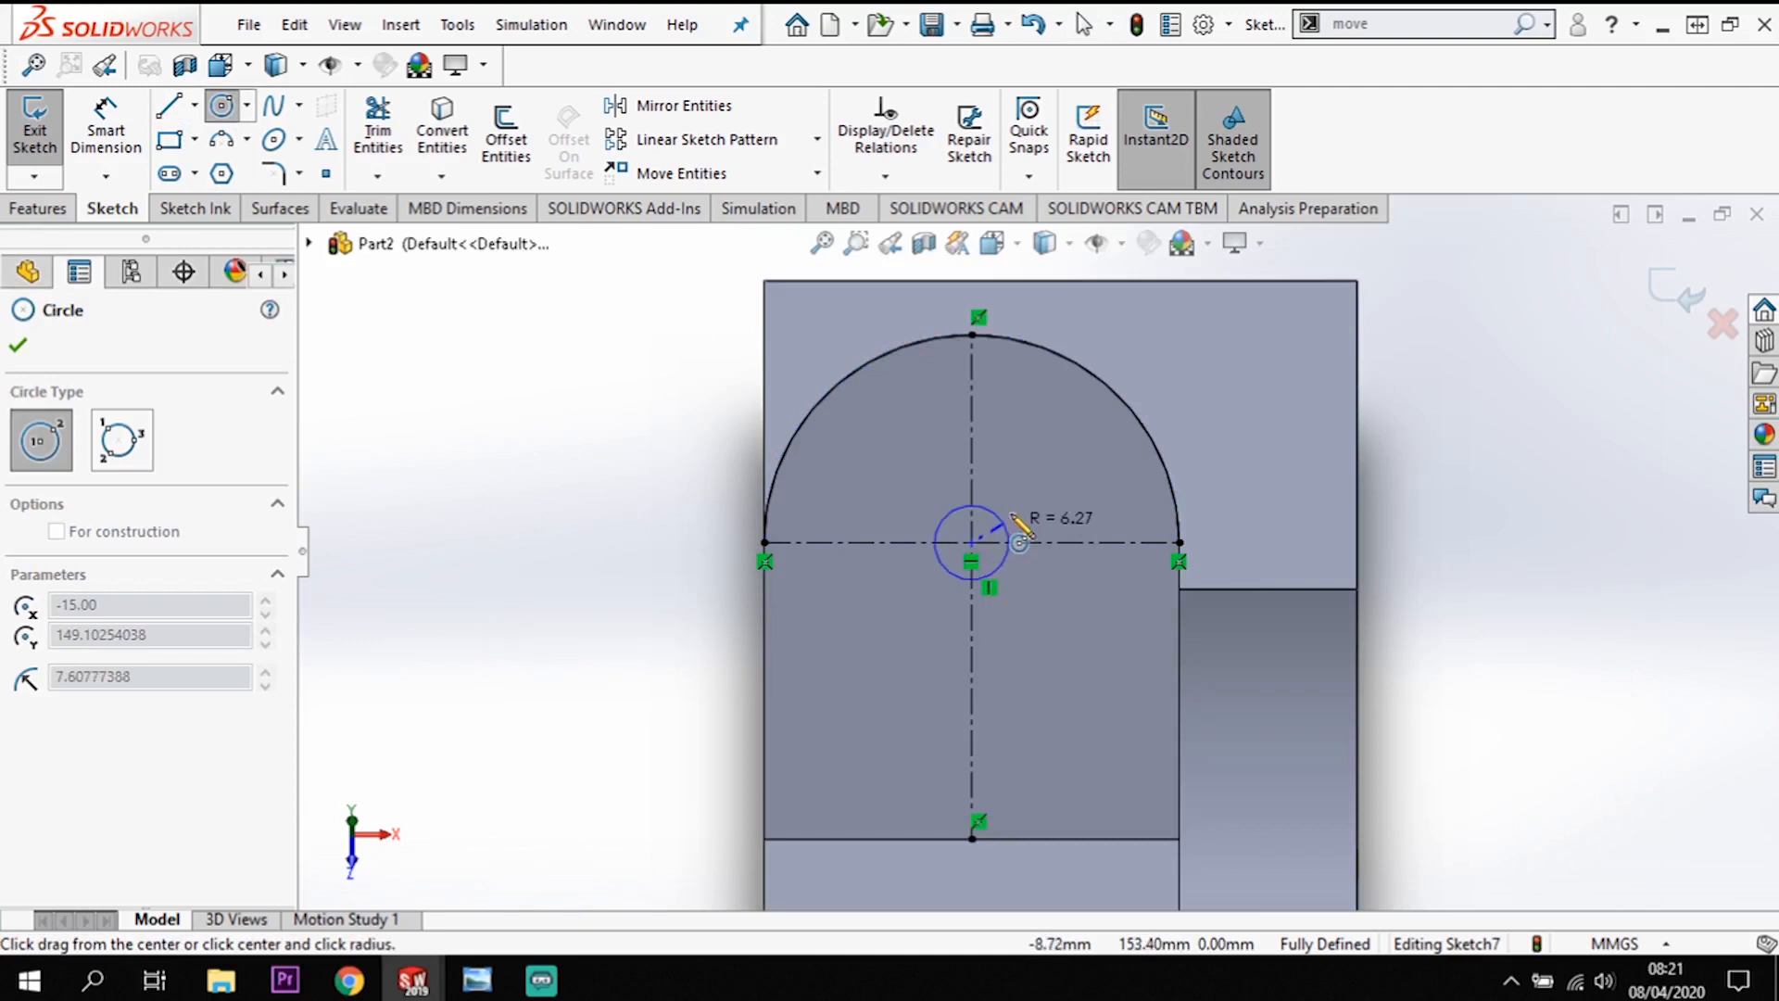
click(1012, 496)
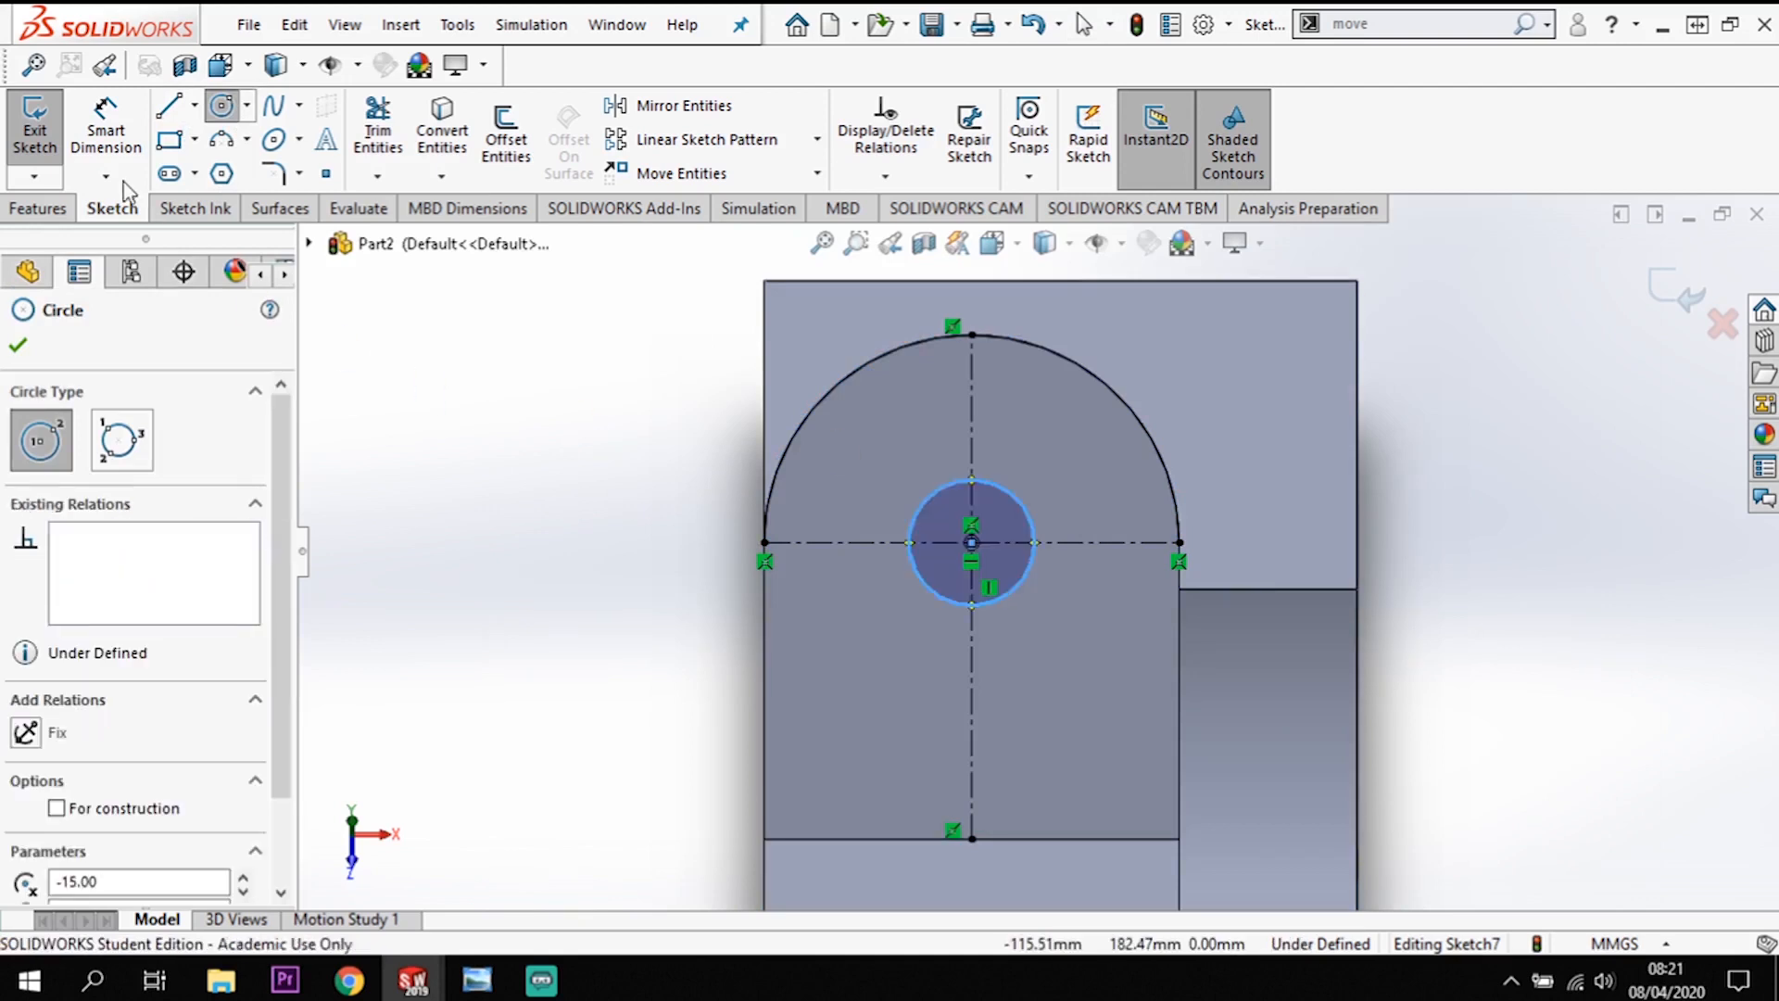
Step: Dimension the circle's diameter to 25 mm
click(120, 120)
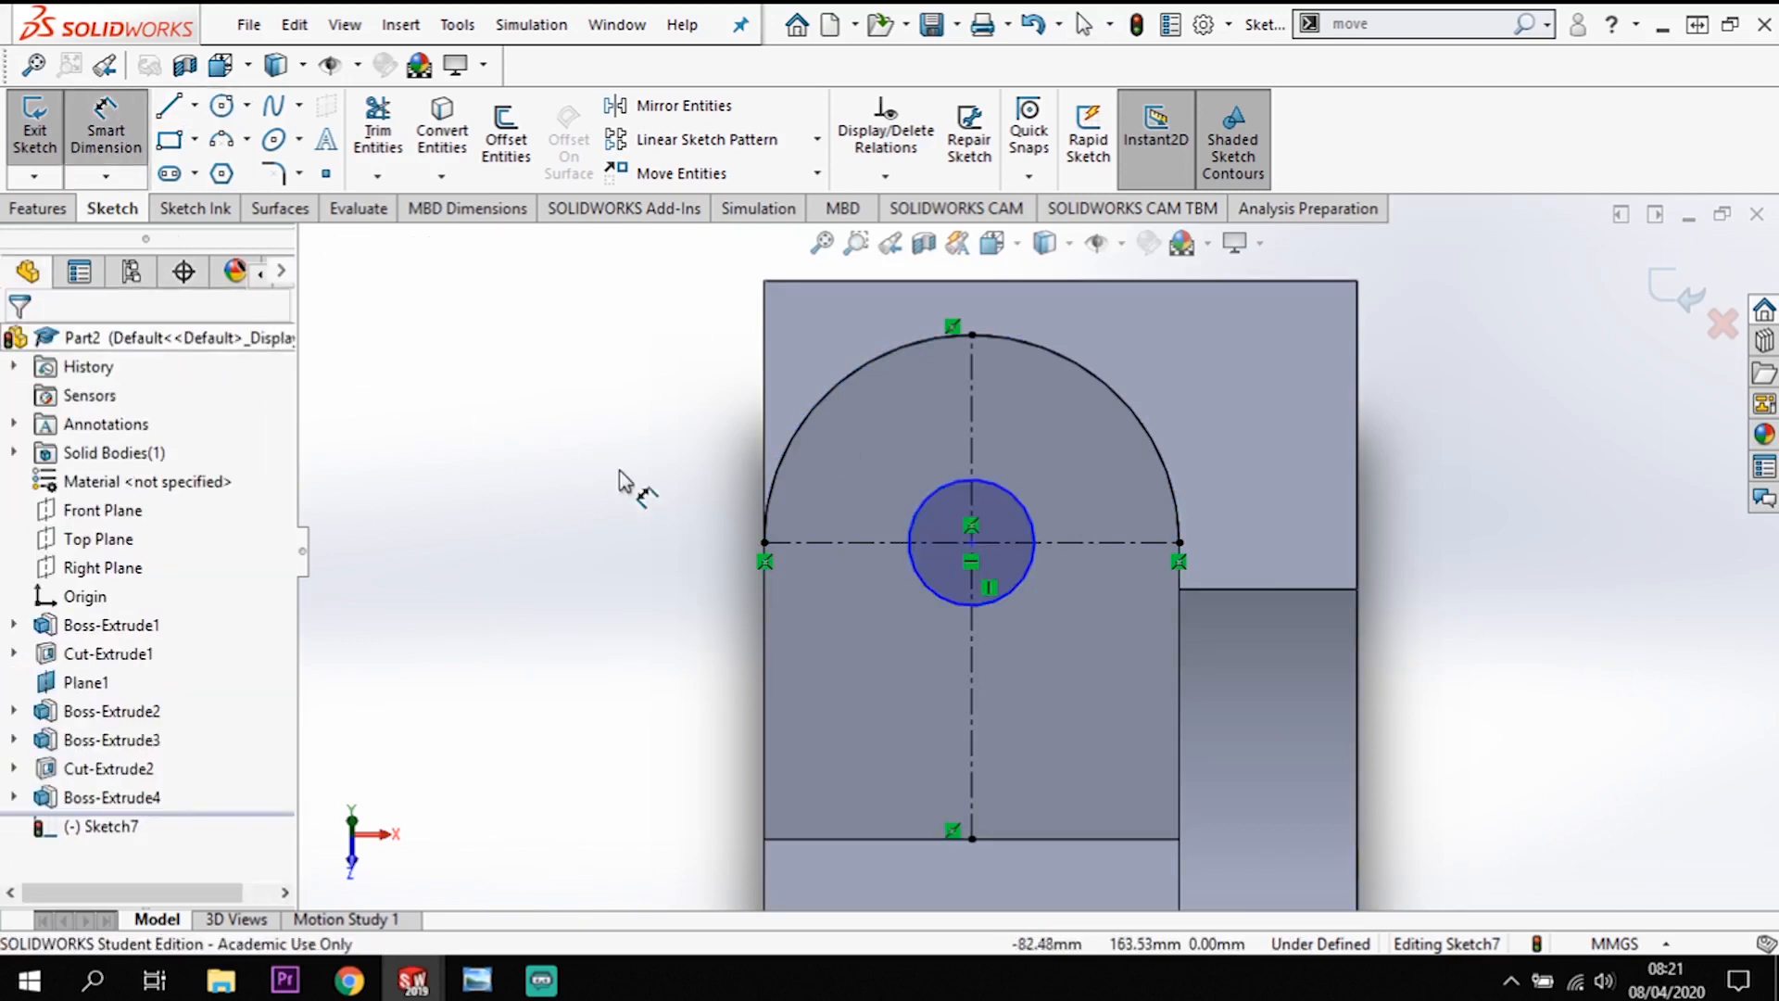
click(913, 458)
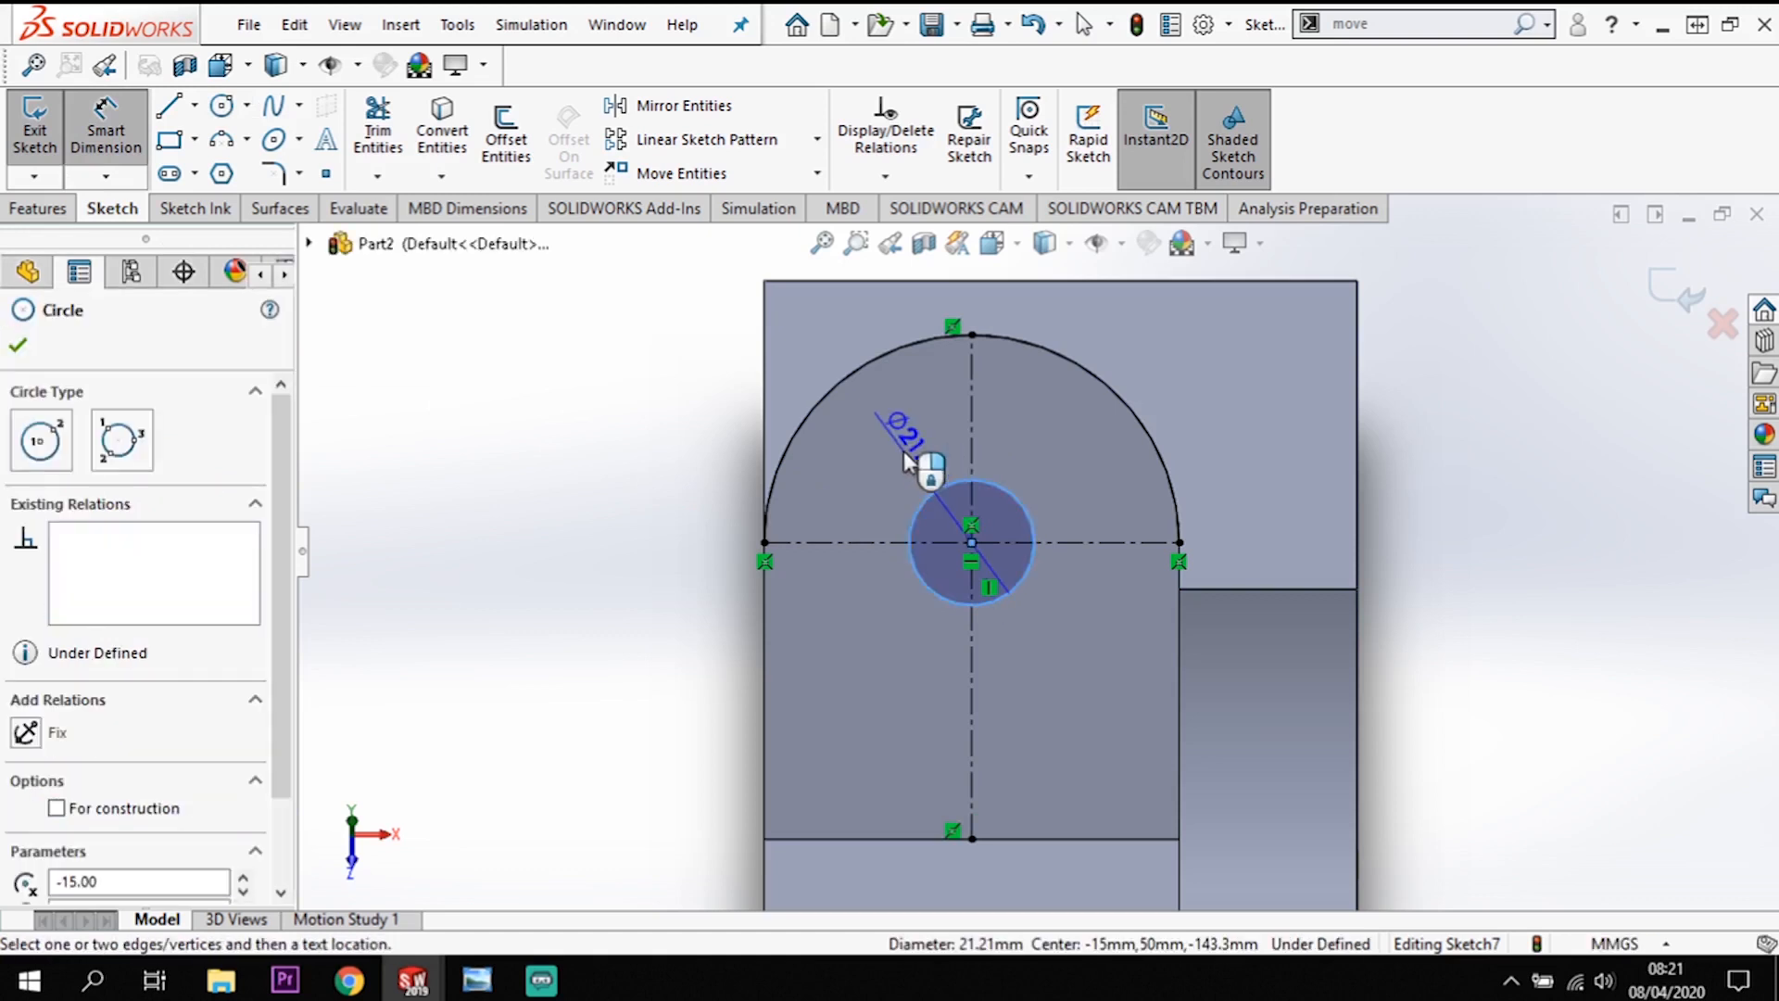
click(952, 446)
key(Return)
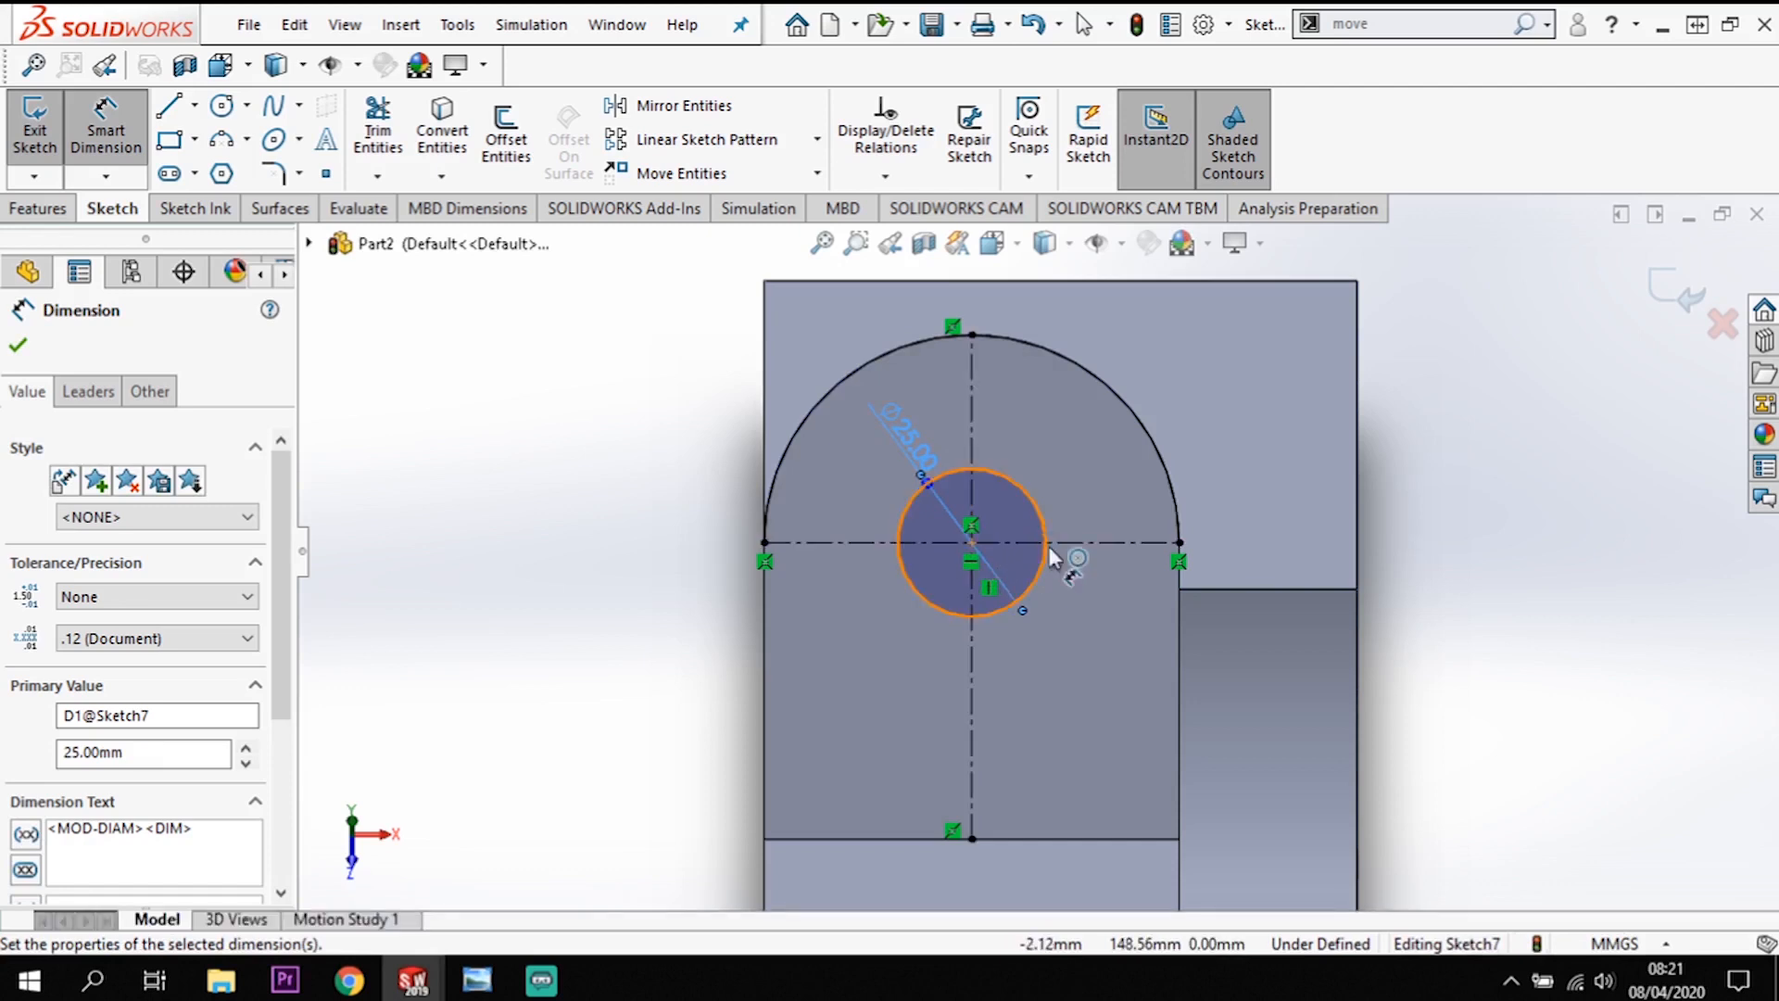
scroll(1048, 547, down, 1)
key(Escape)
scroll(980, 552, down, 1)
key(Escape)
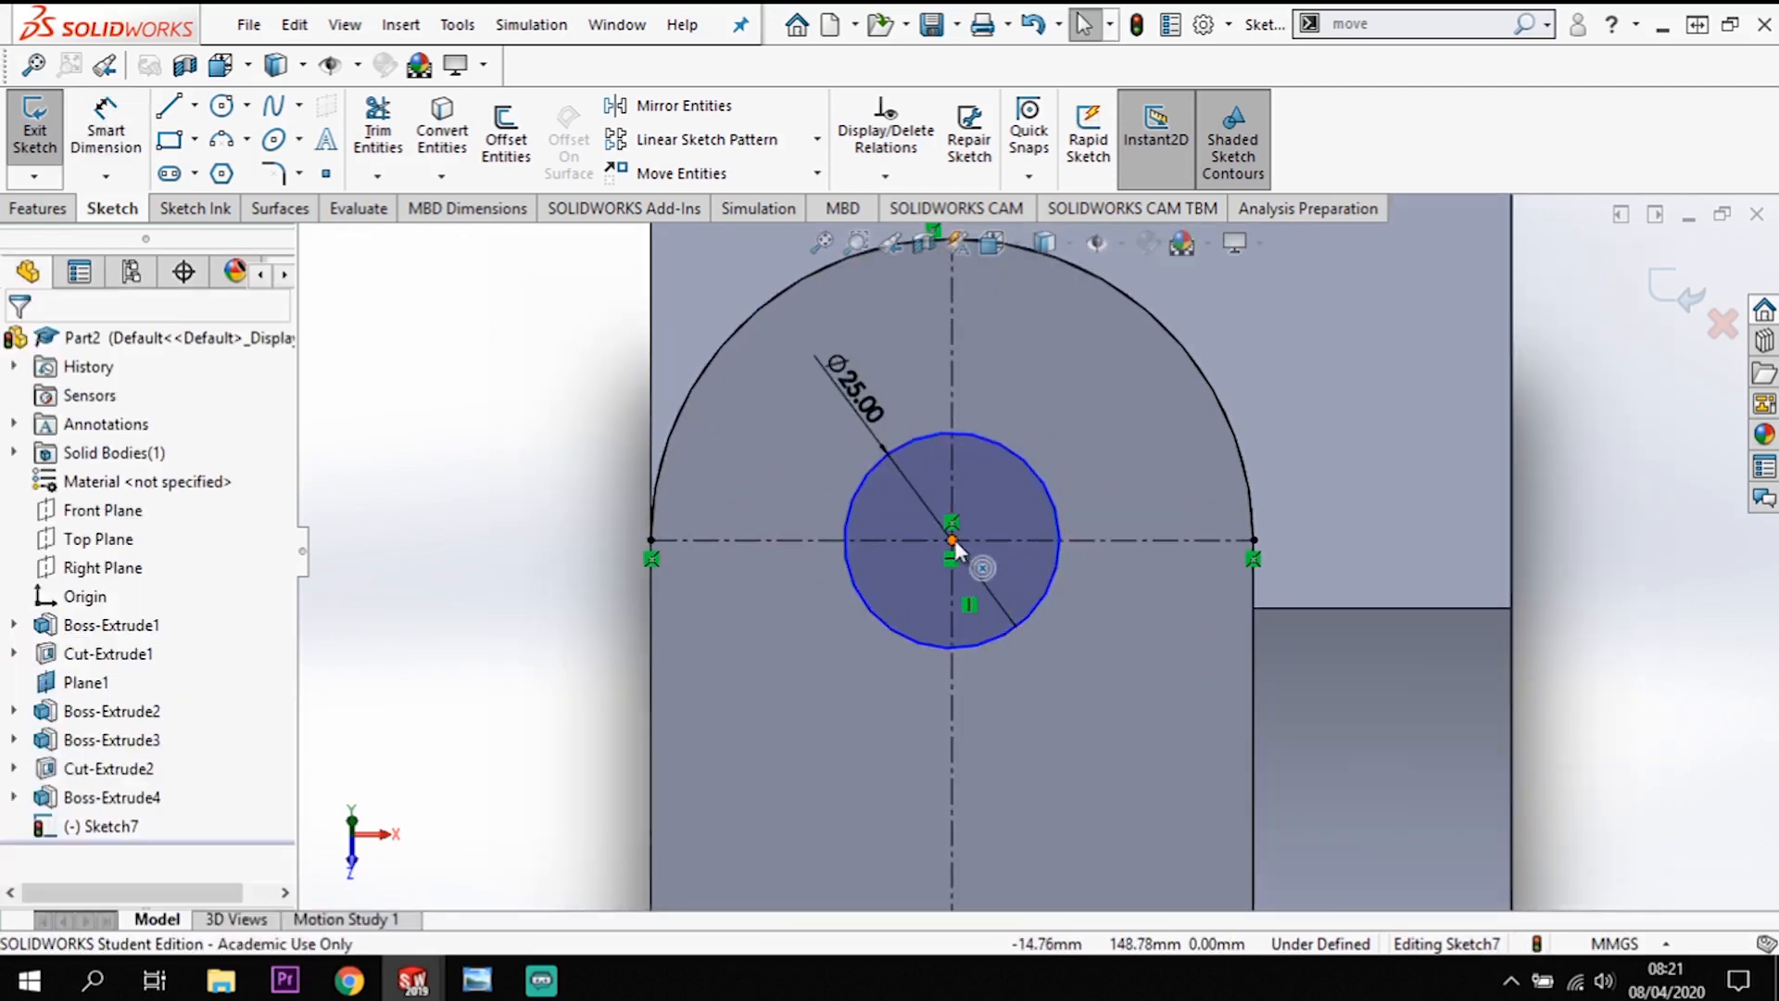
Step: Attach the circle's center to the midpoint of the horizontal centerline
click(955, 543)
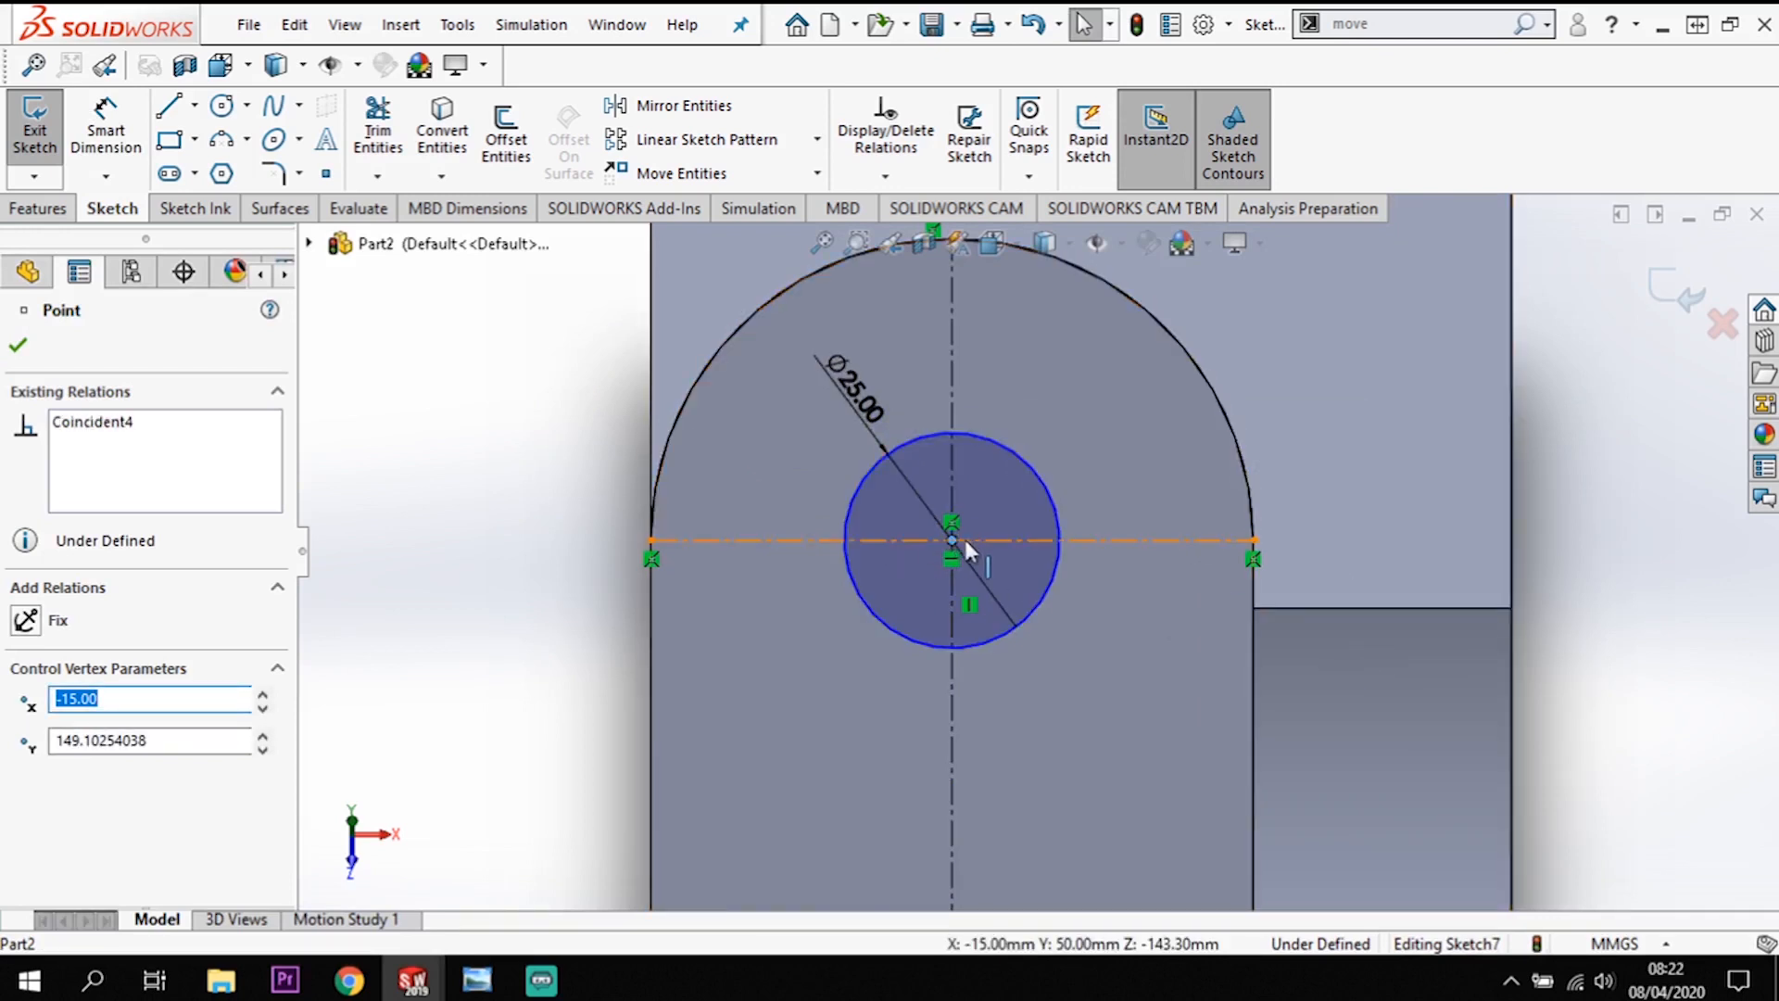
mouse_move(955, 541)
mouse_down()
mouse_move(970, 534)
mouse_move(955, 543)
mouse_up()
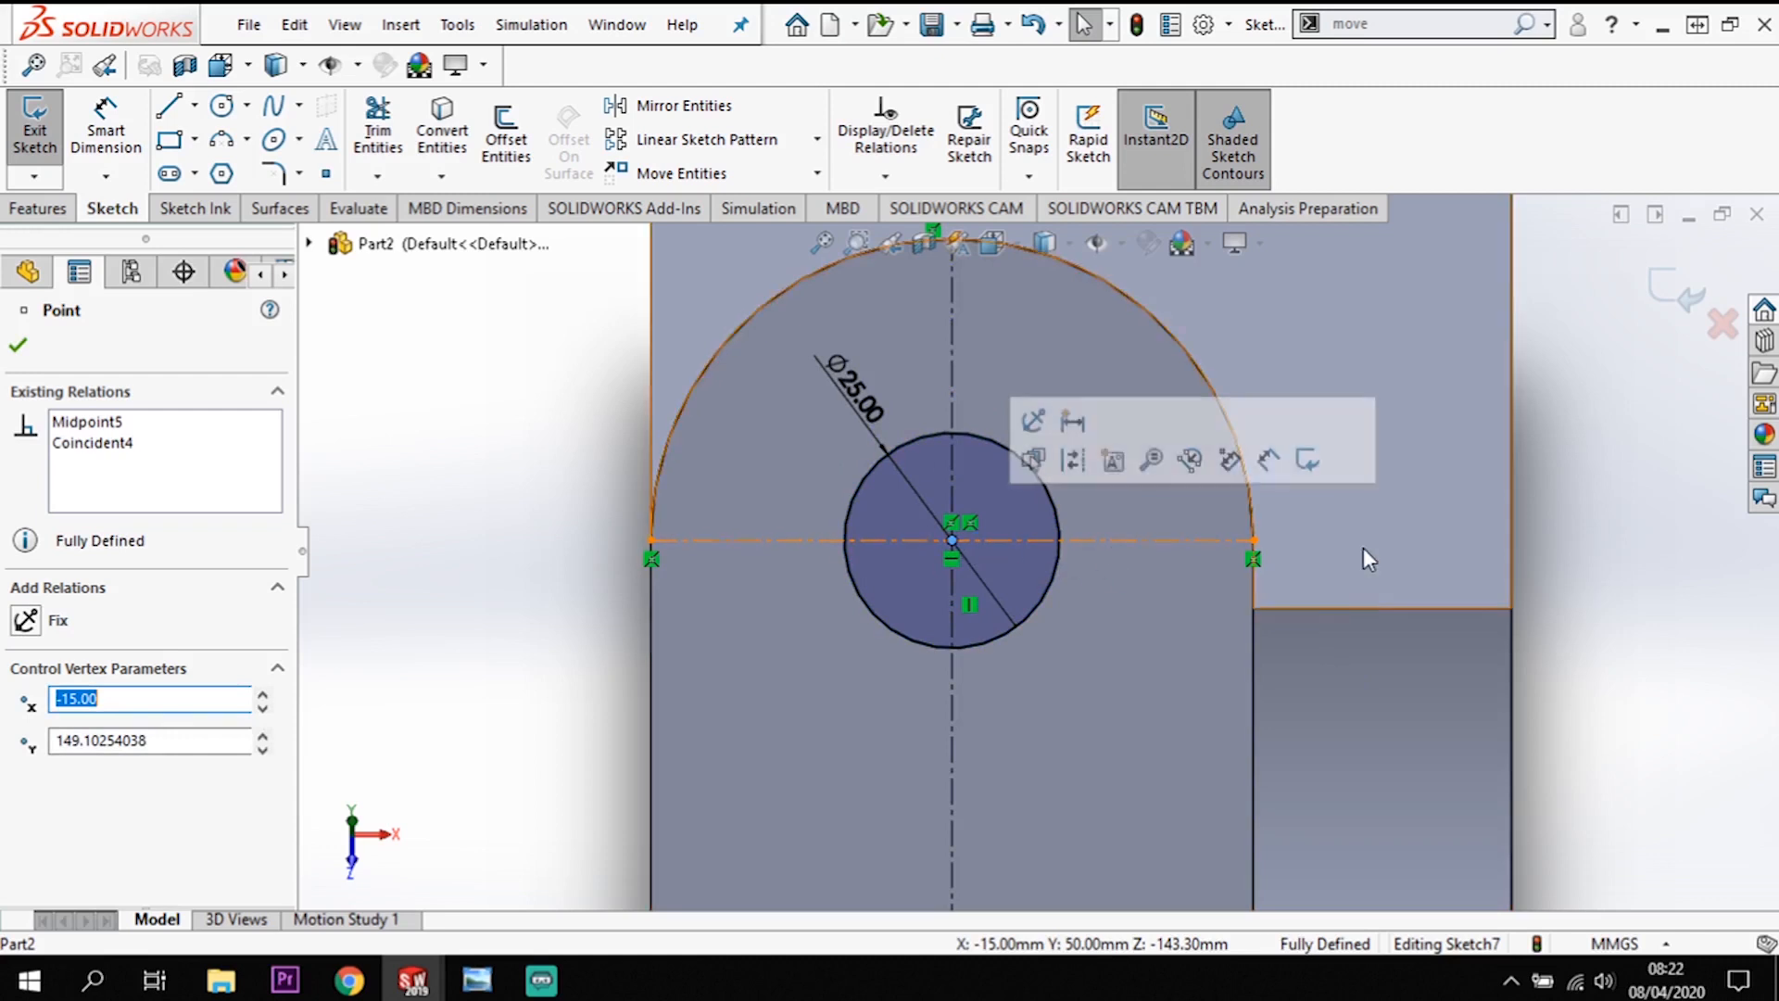
click(1363, 547)
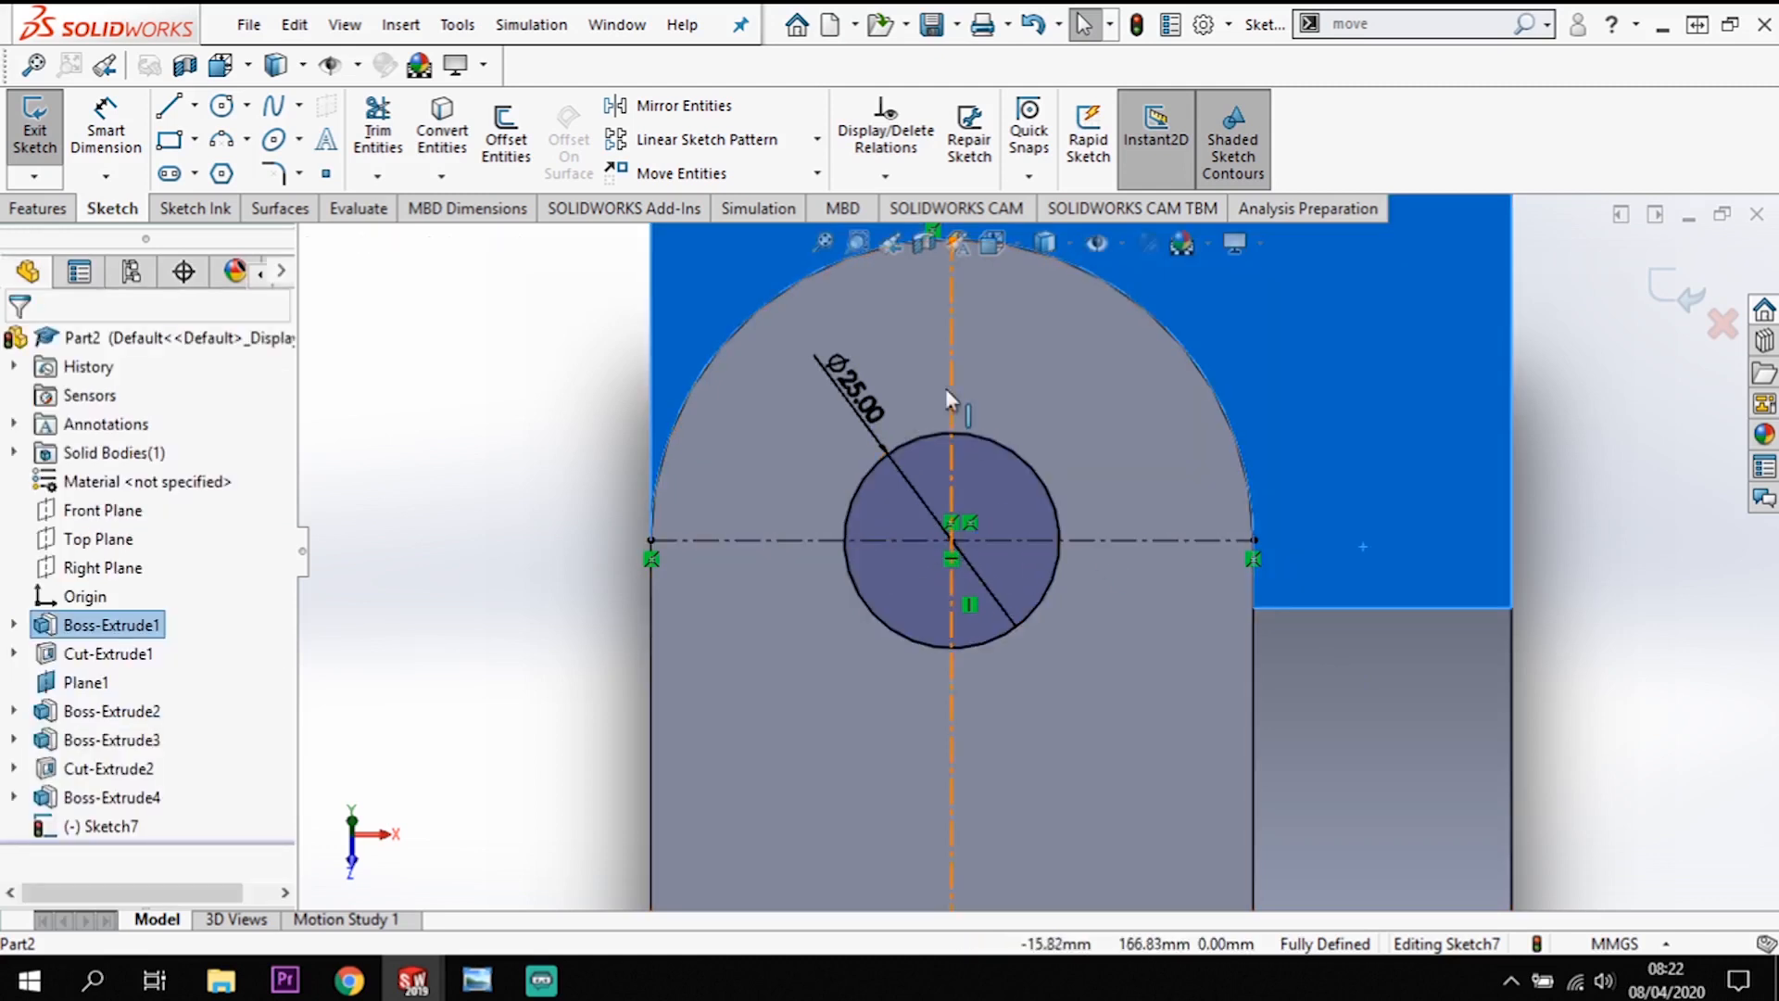
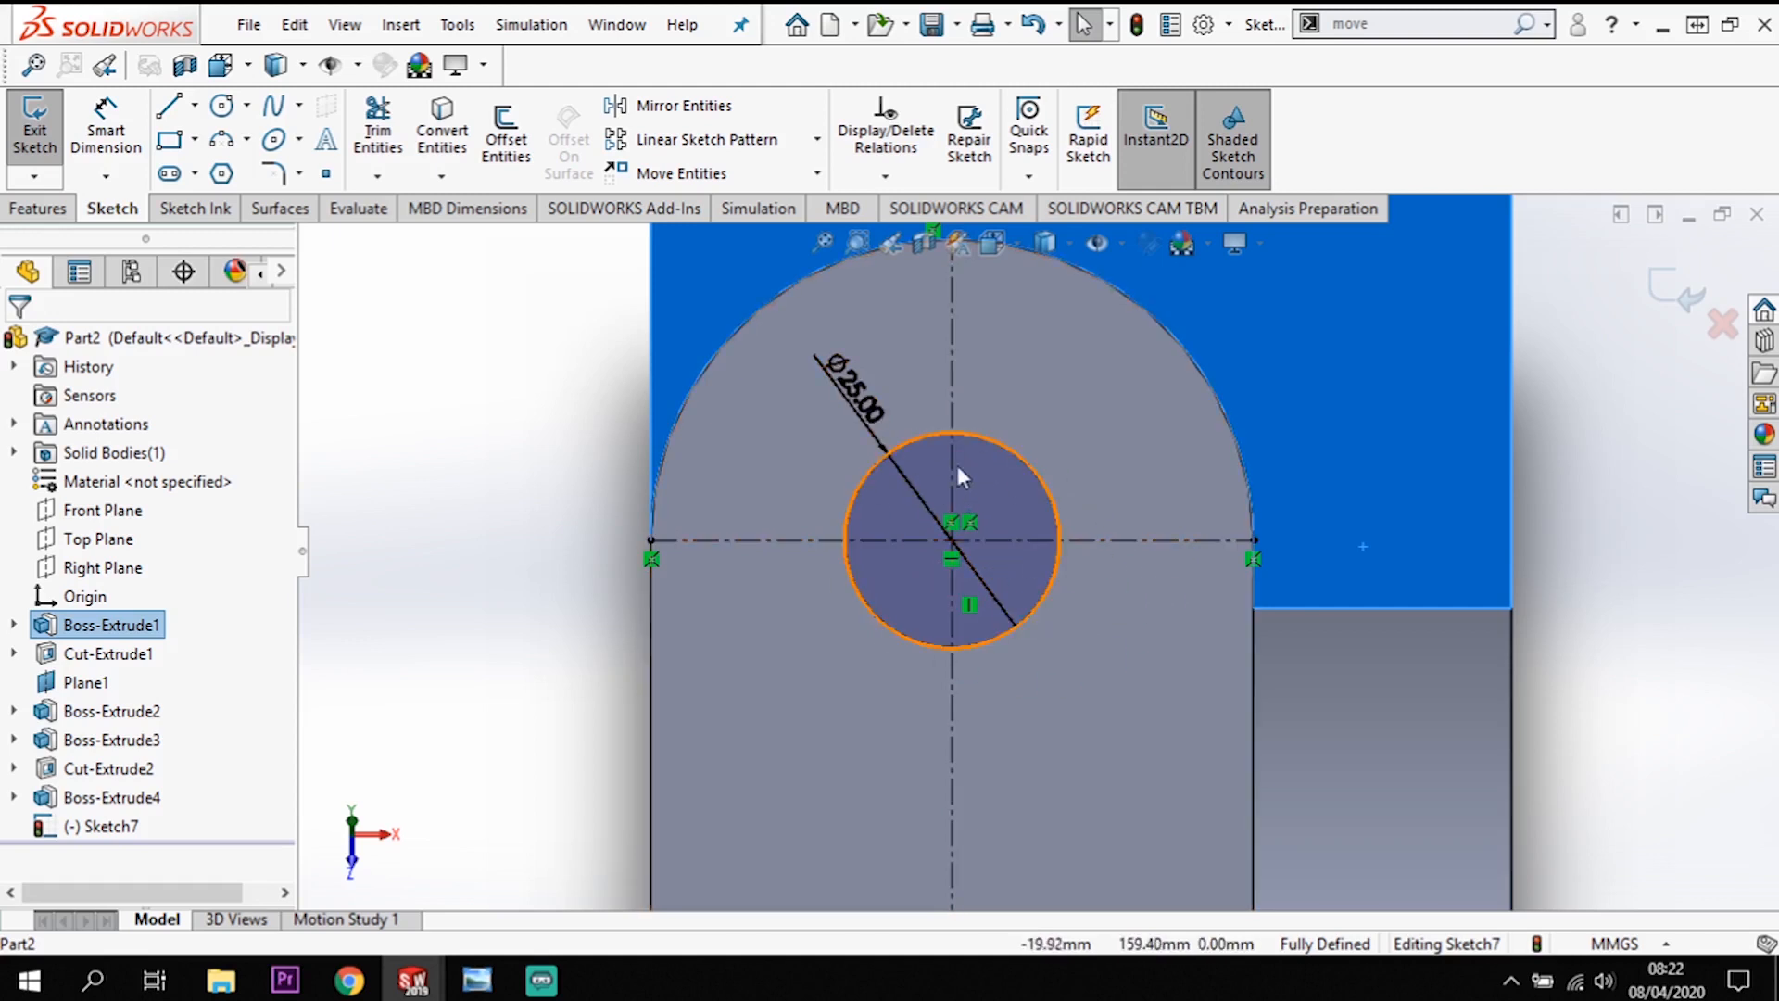
Step: Try to offset the horizontal centerline 5 mm to both sides with Offset Entities
click(511, 135)
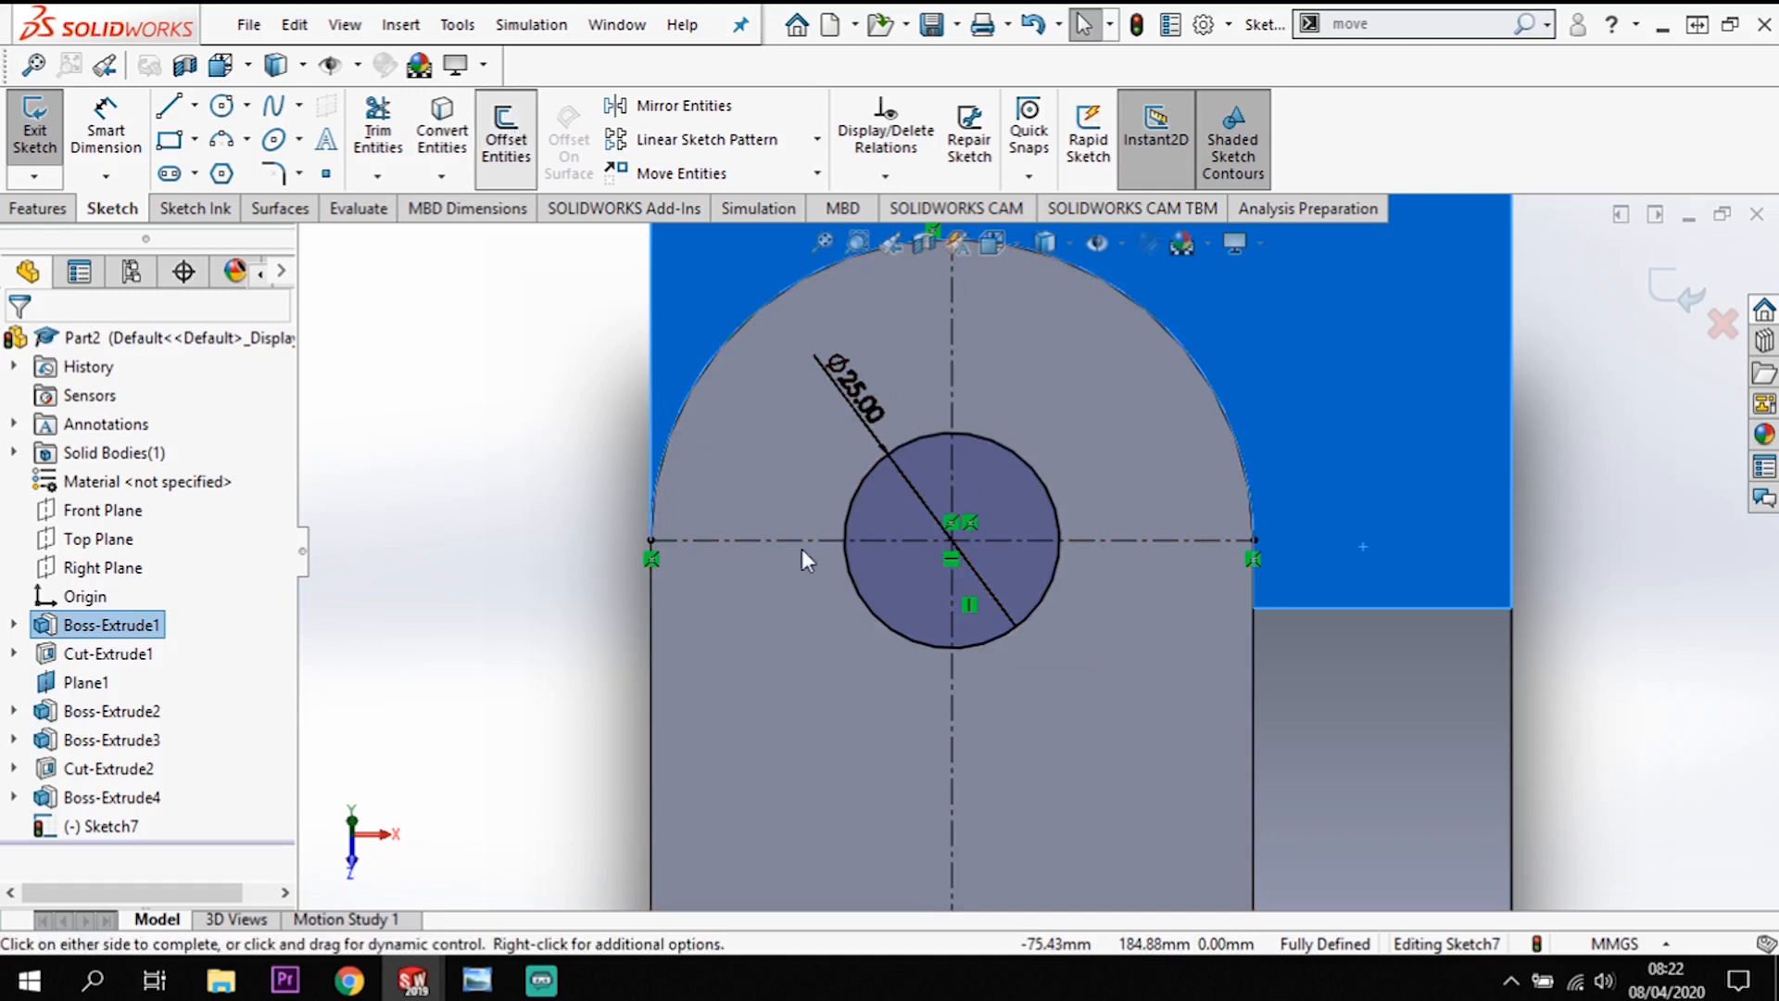
click(1164, 544)
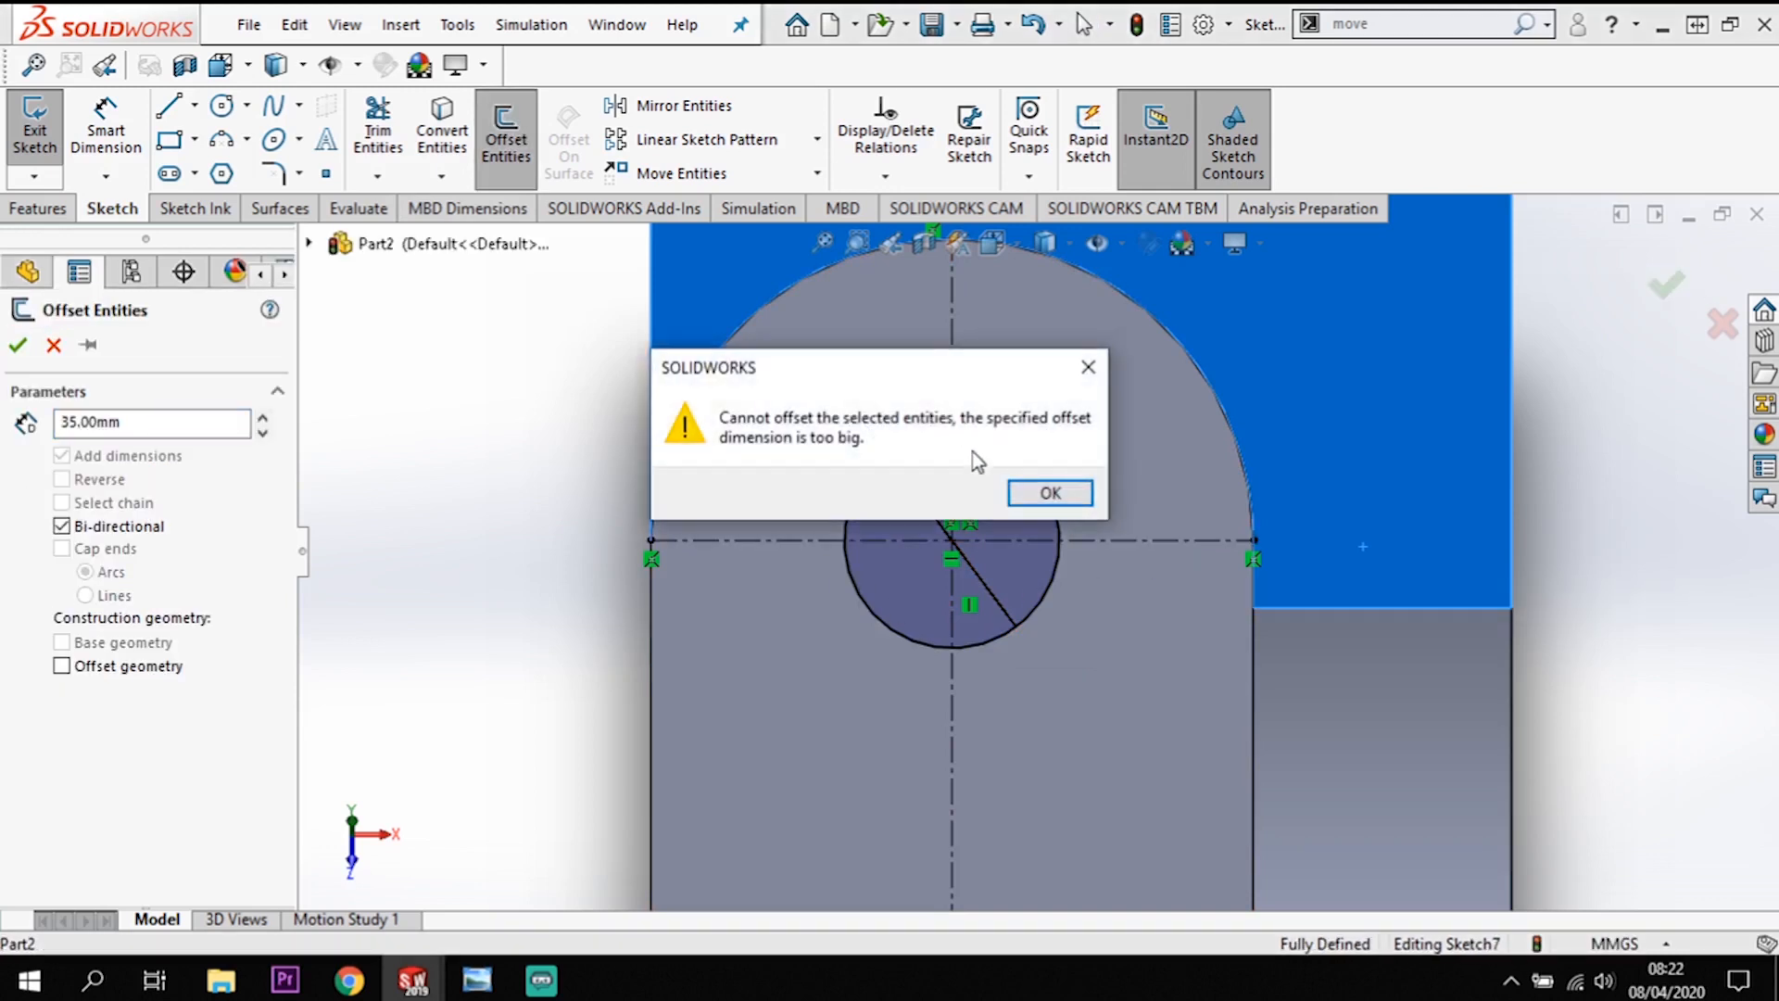
click(1047, 495)
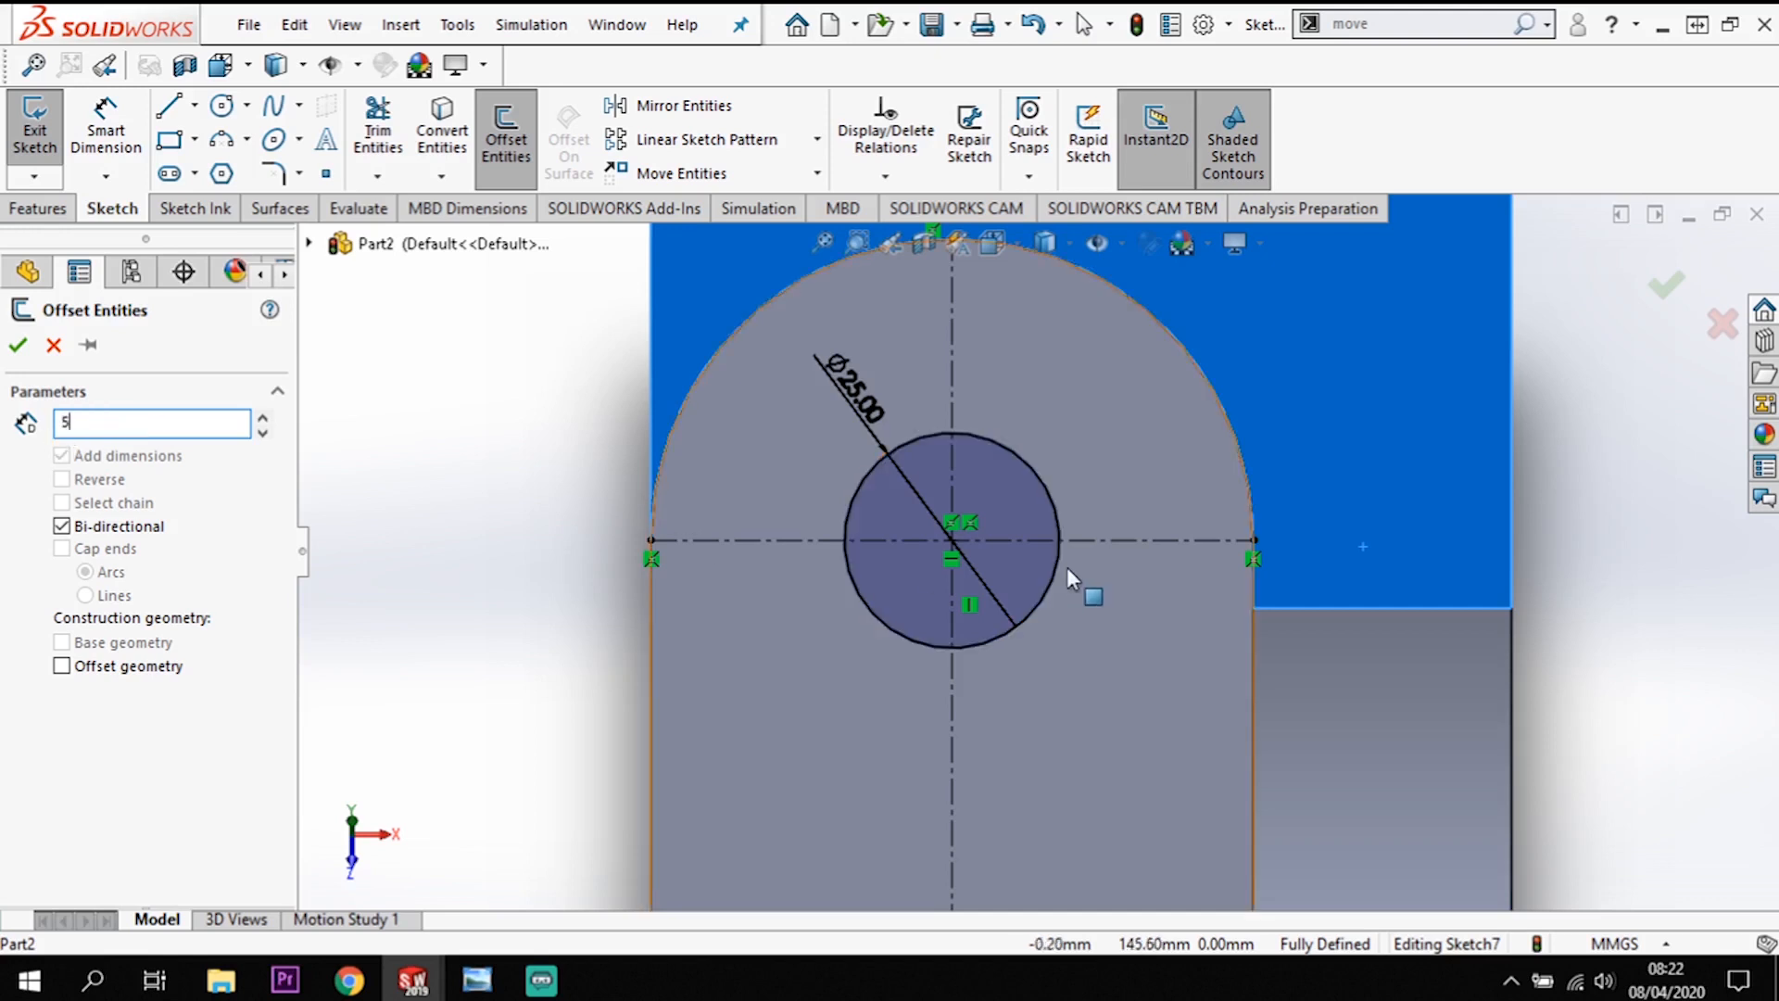
key(Return)
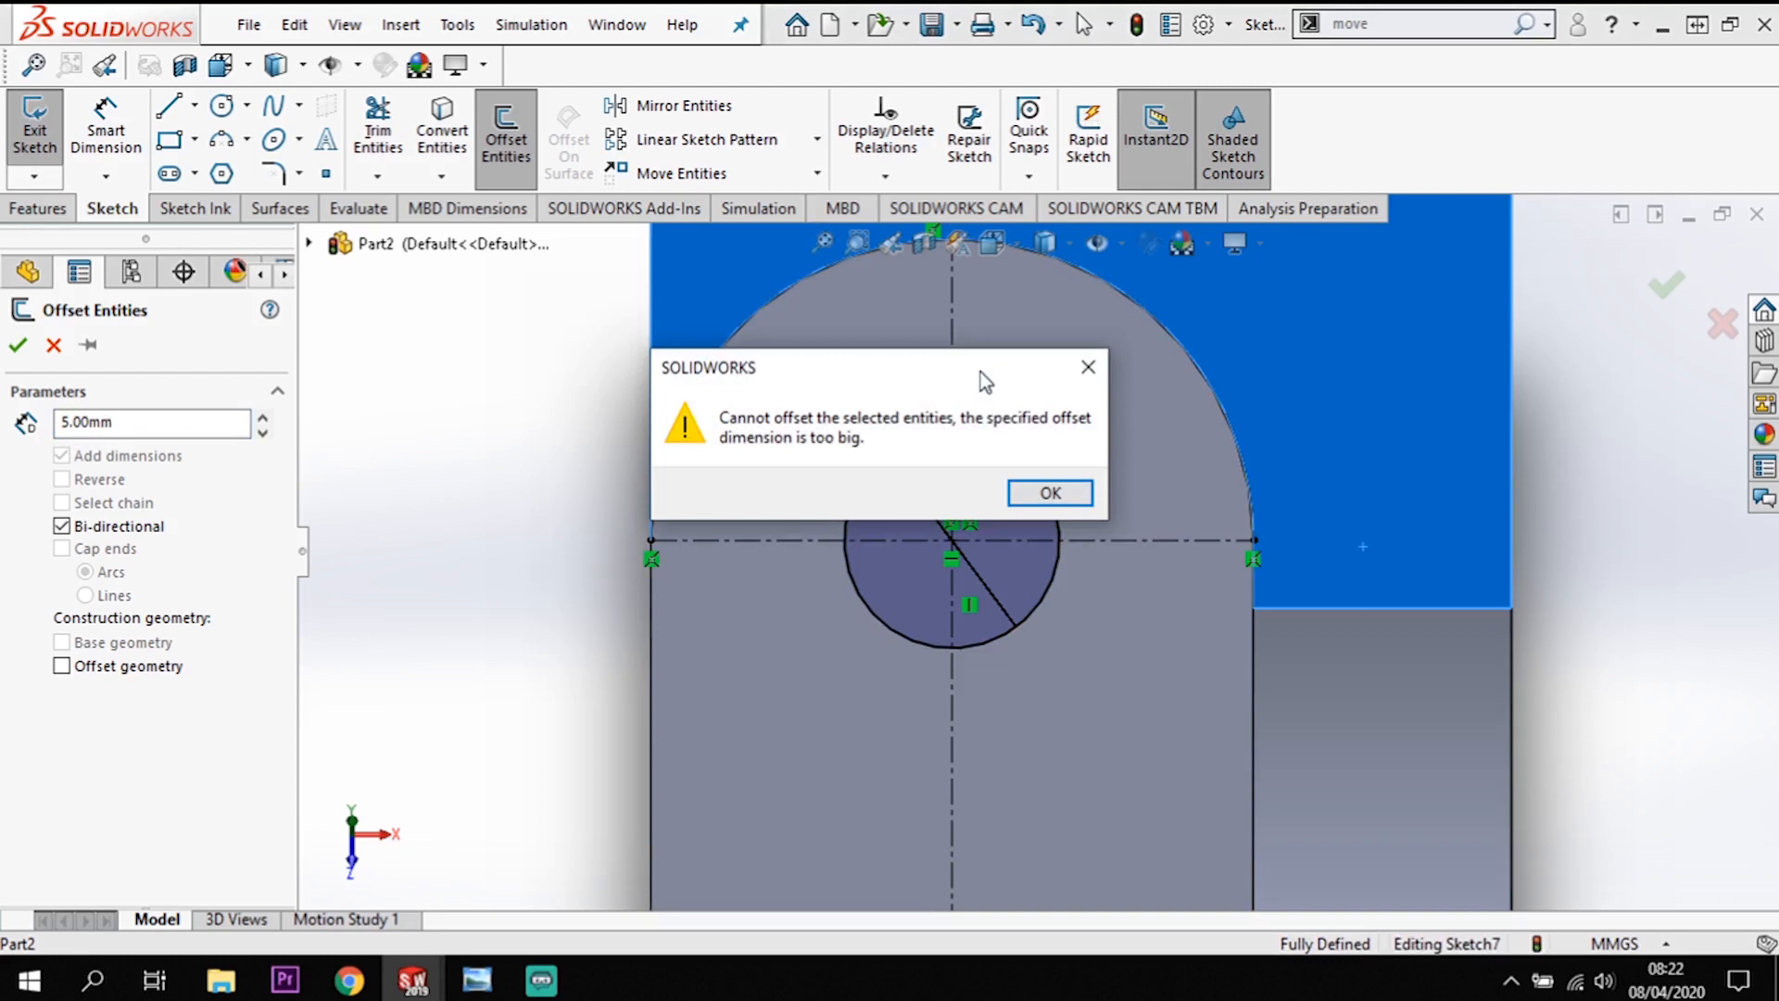
click(1089, 368)
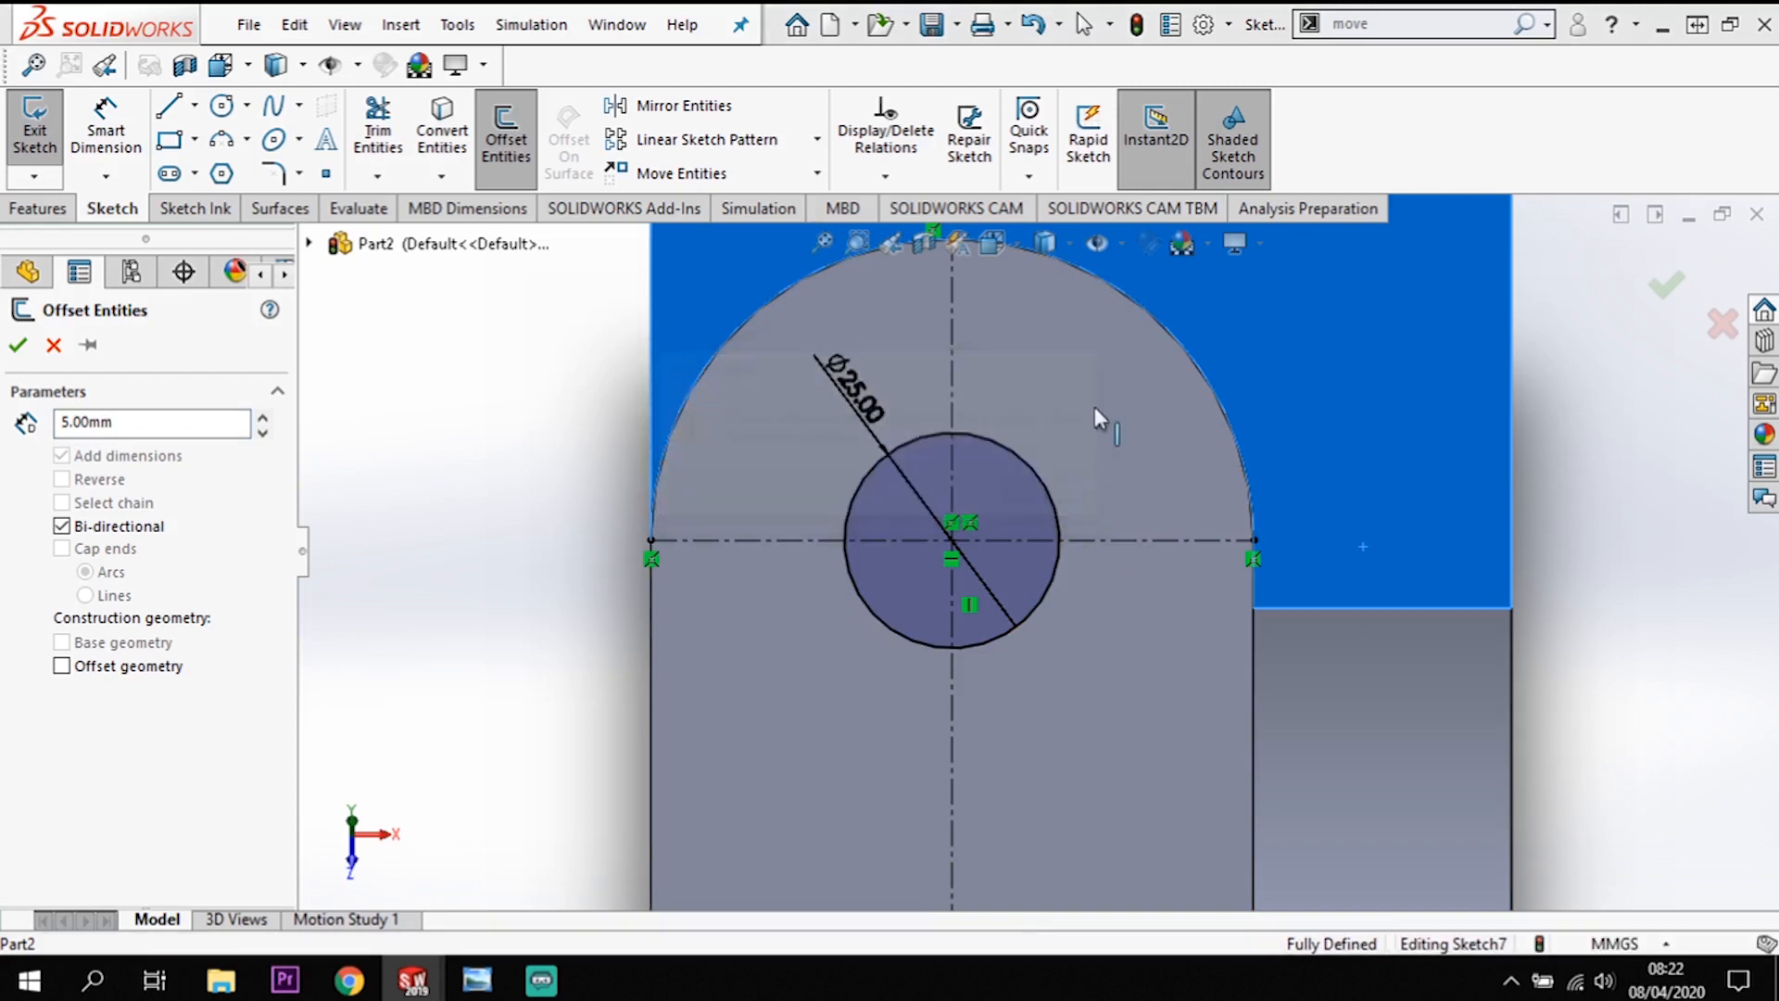
click(1115, 540)
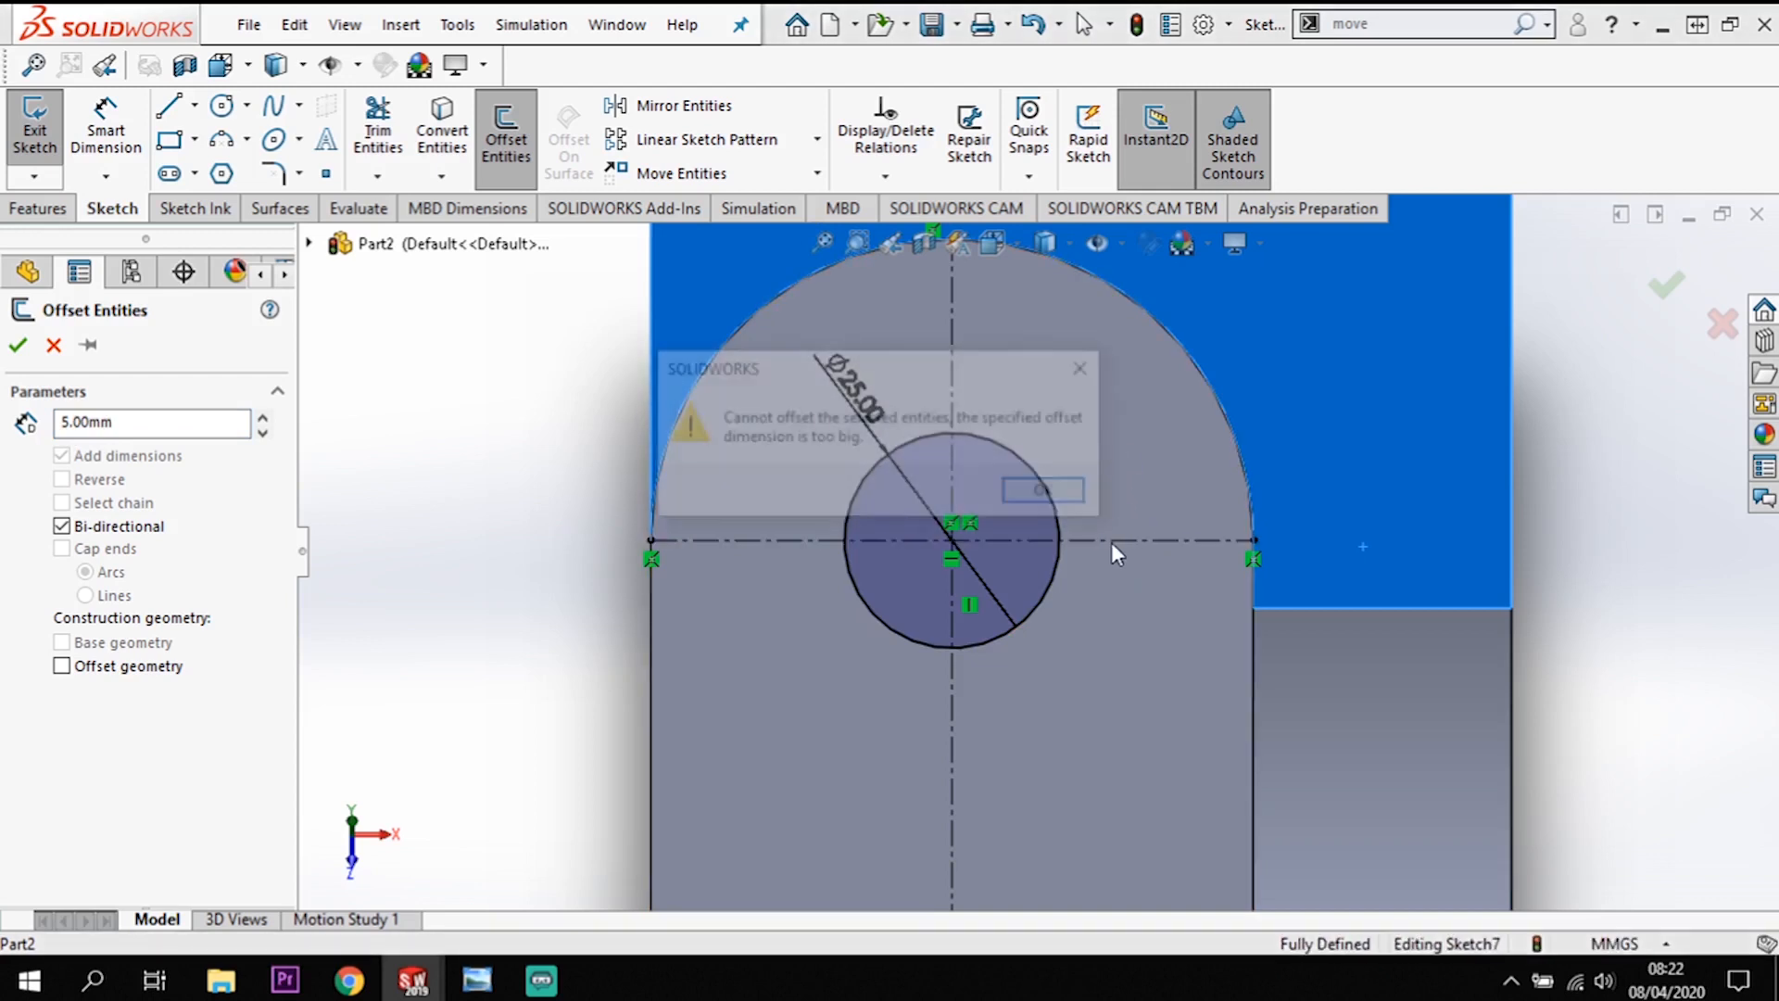
click(1043, 489)
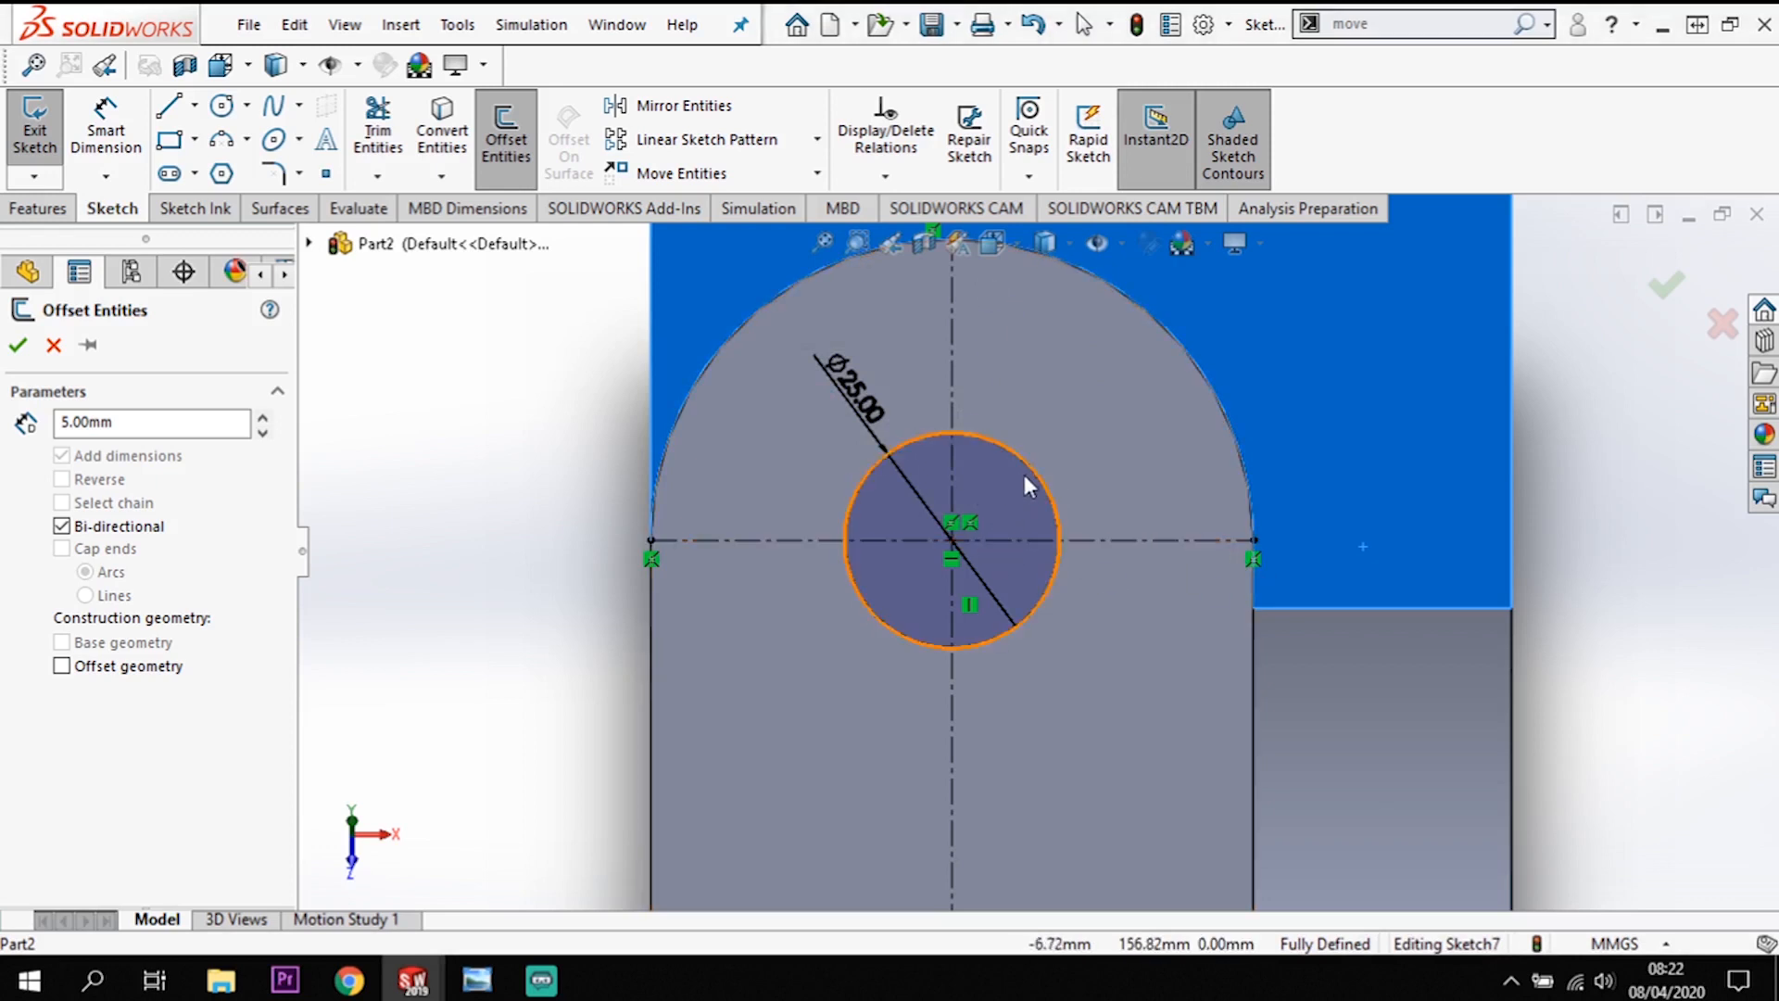
key(Escape)
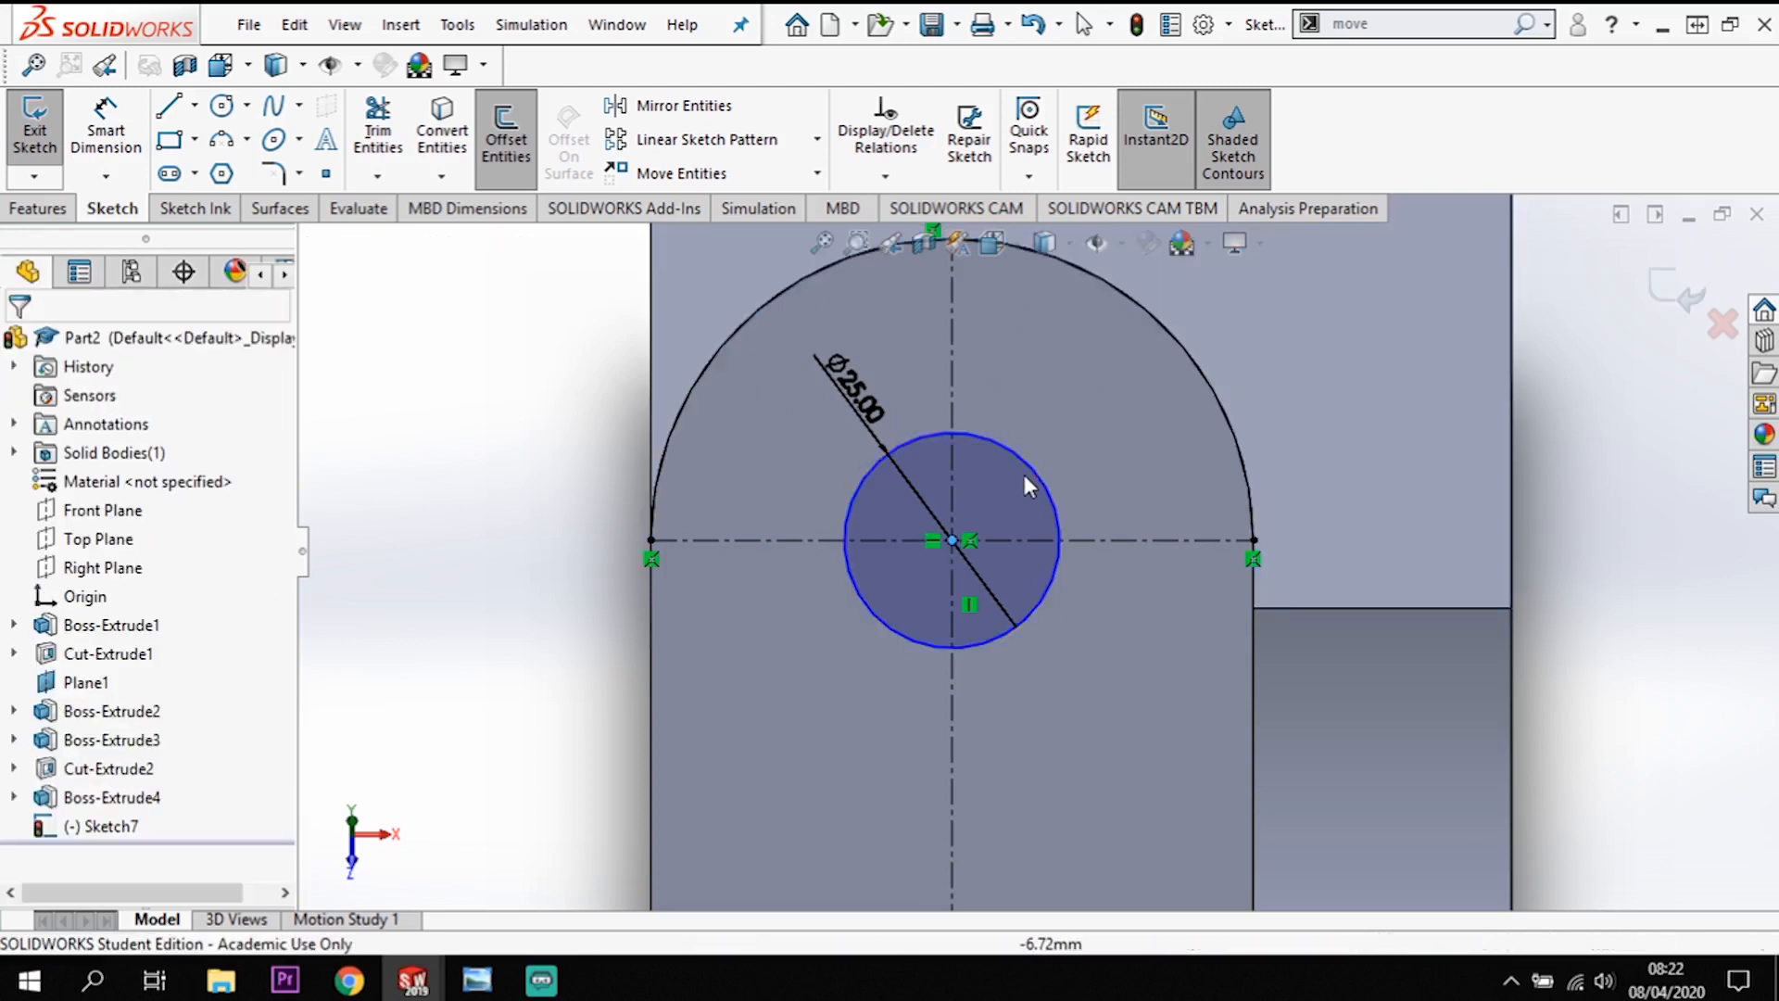
Step: Undo the circle's midpoint attachment and 25 mm dimension, and delete the circle from the boss face sketch
key(ctrl+z)
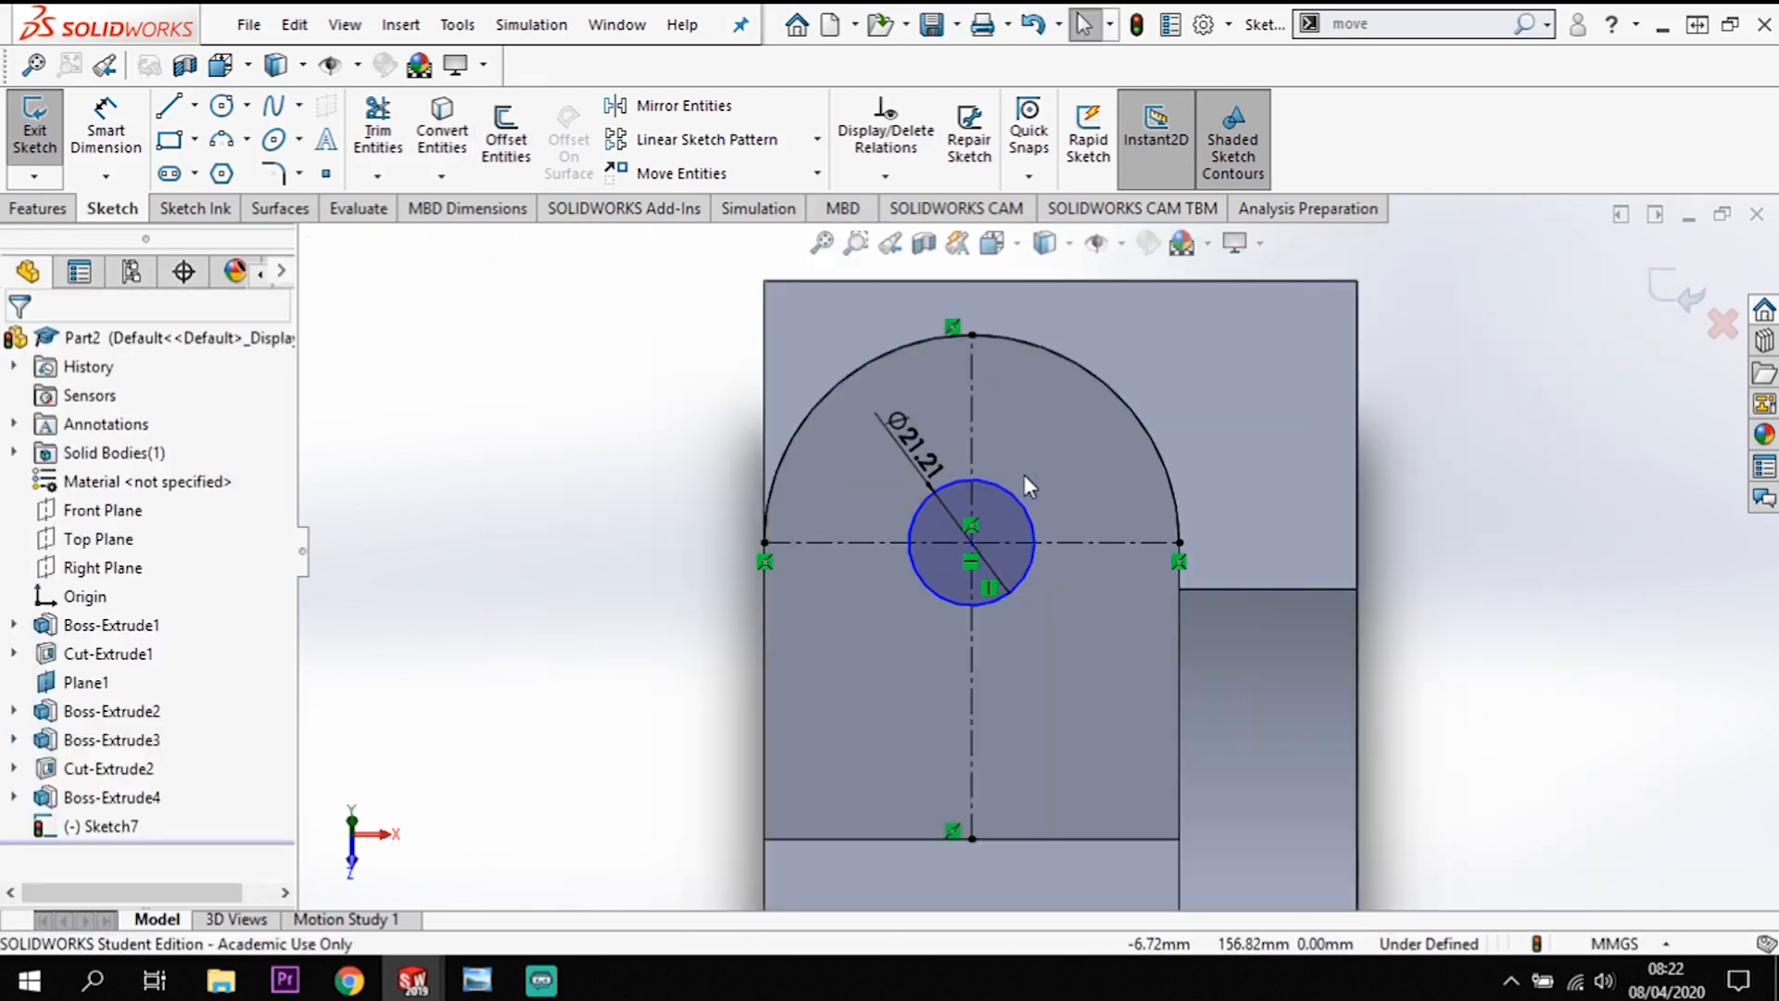
click(1004, 483)
key(Delete)
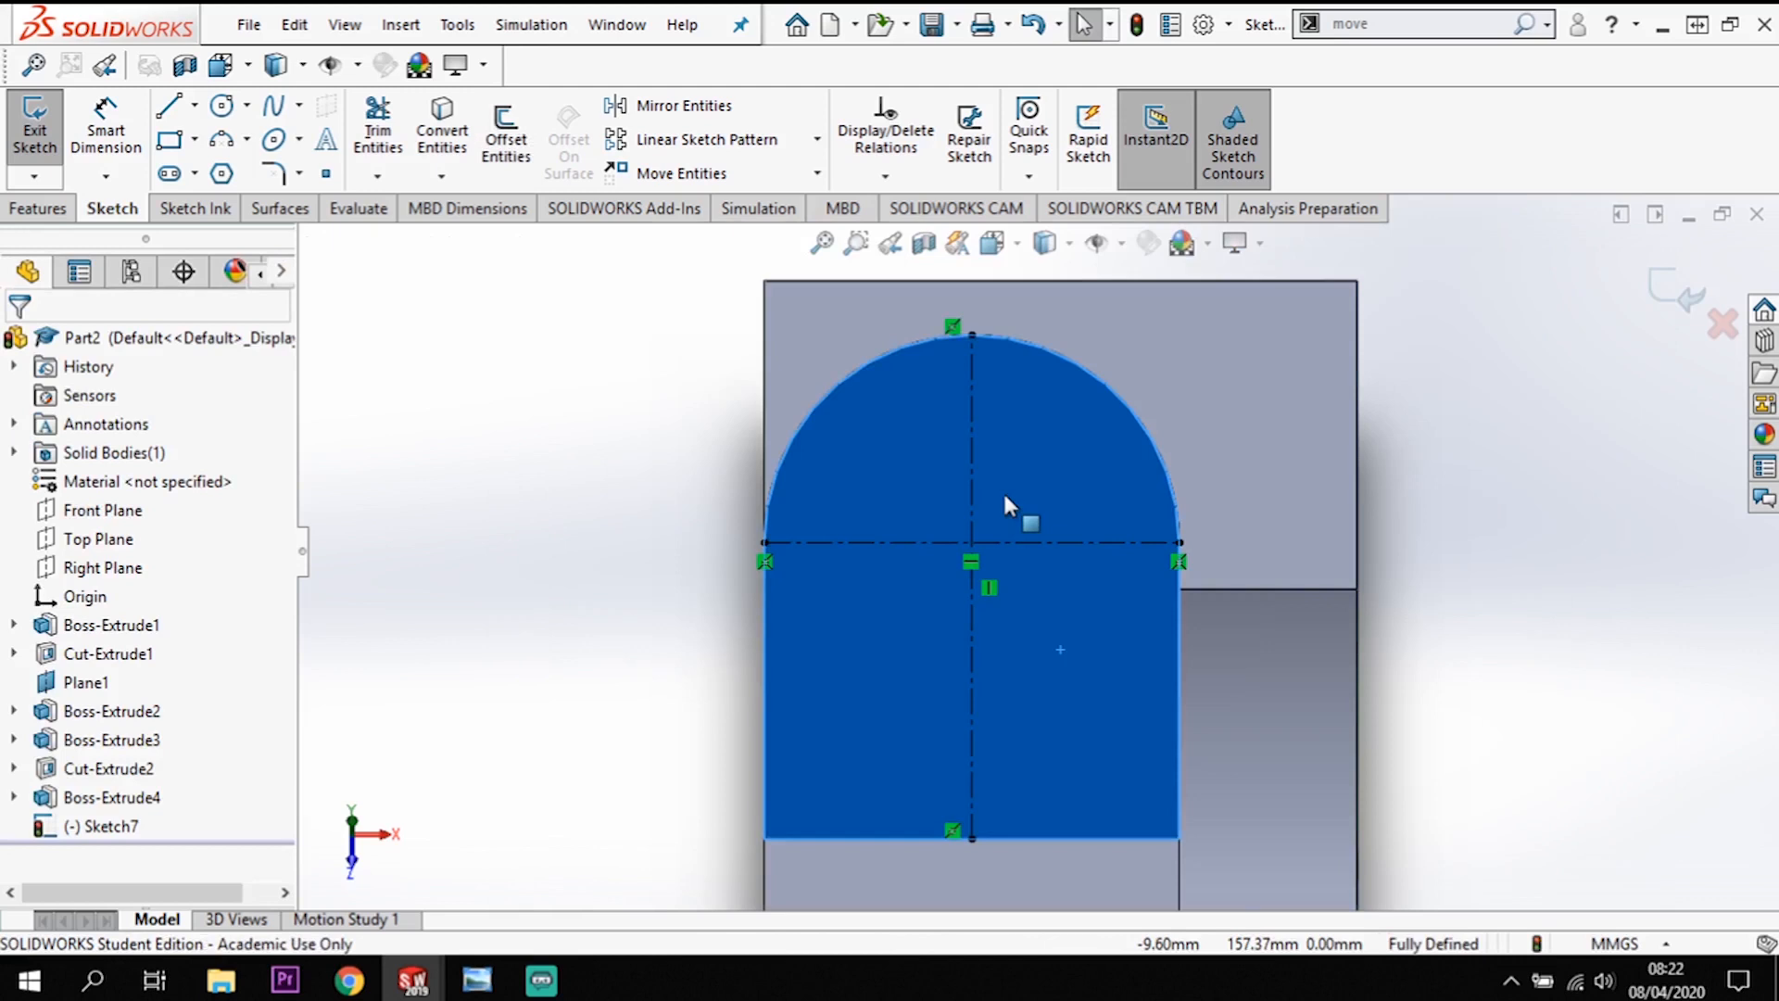
Step: Try to offset the boss face's outline 5 mm to both sides, and undo the offset
click(515, 139)
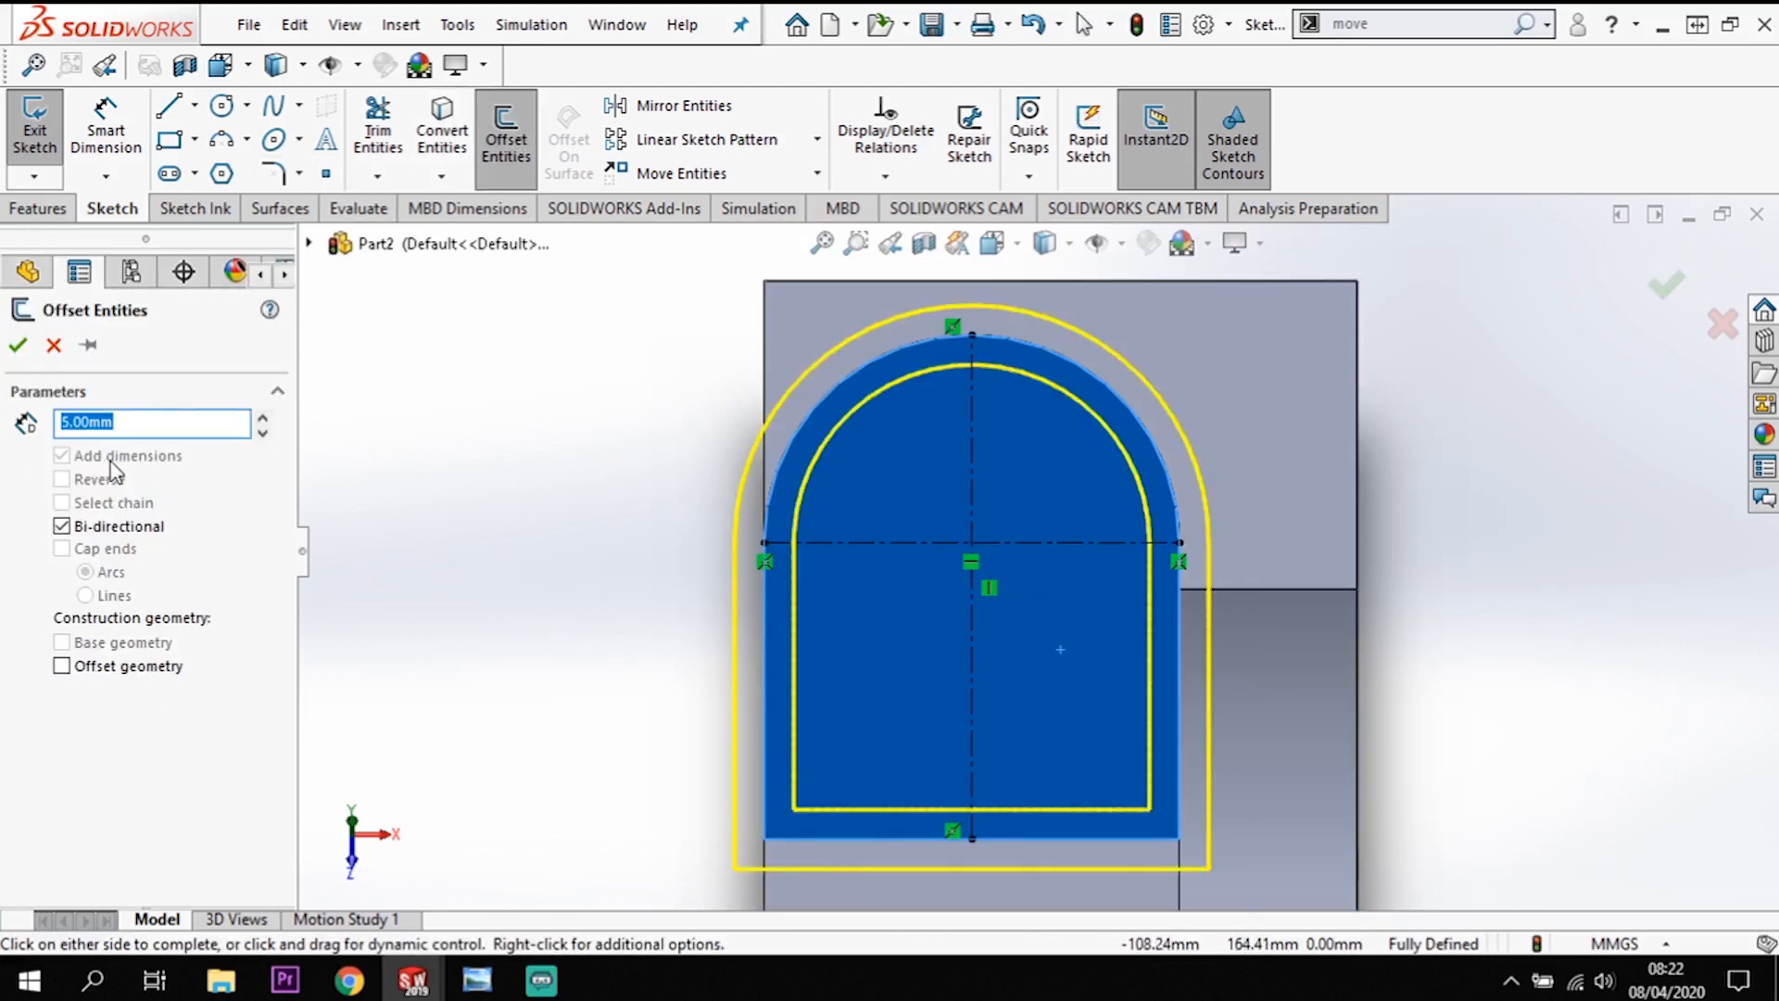
click(1039, 543)
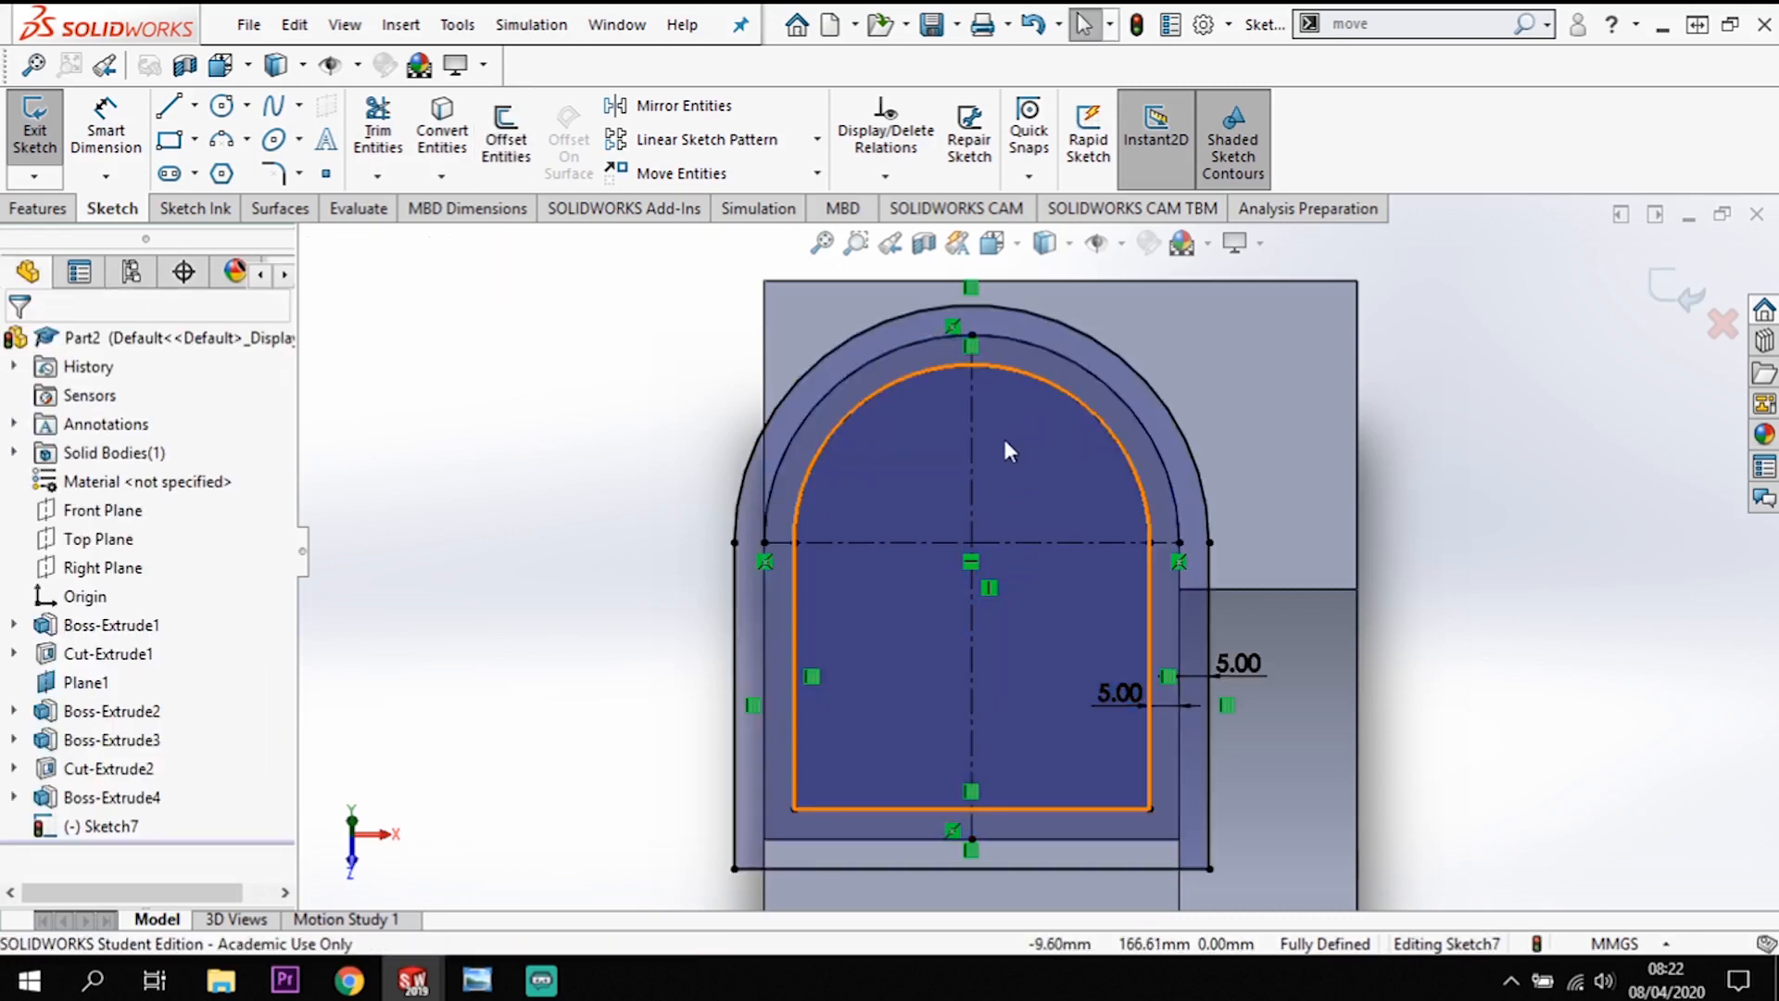
key(ctrl+z)
click(1553, 401)
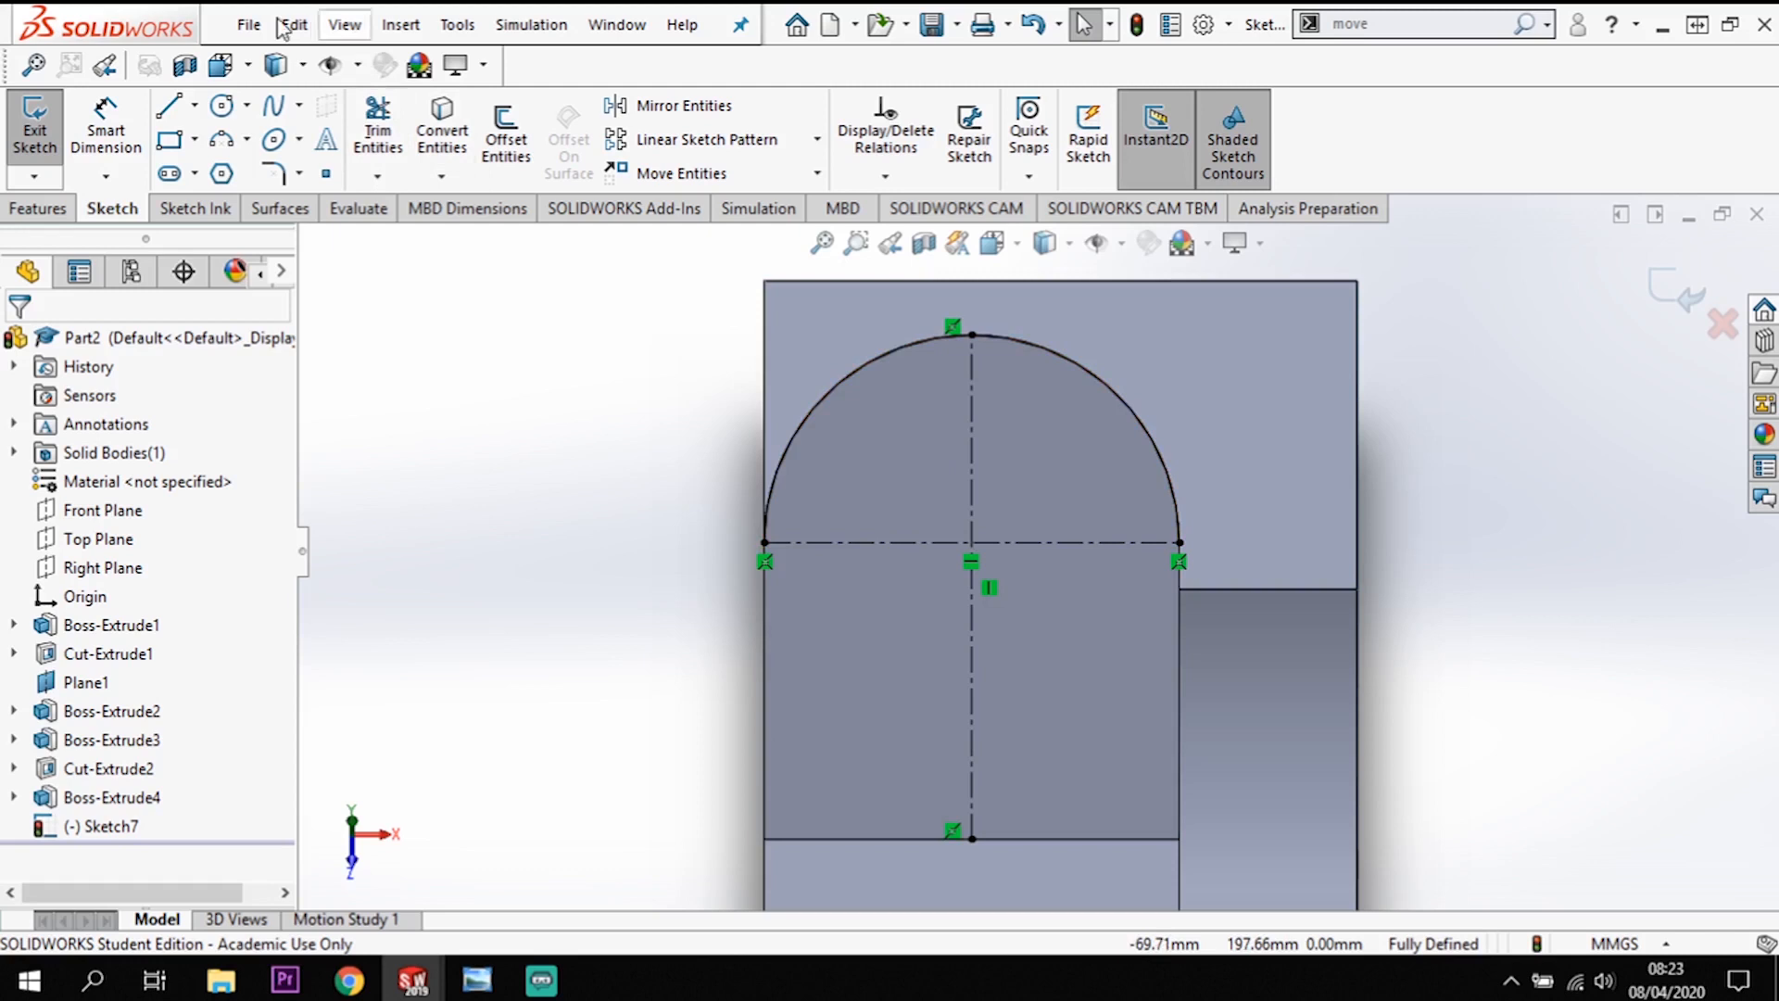
click(248, 26)
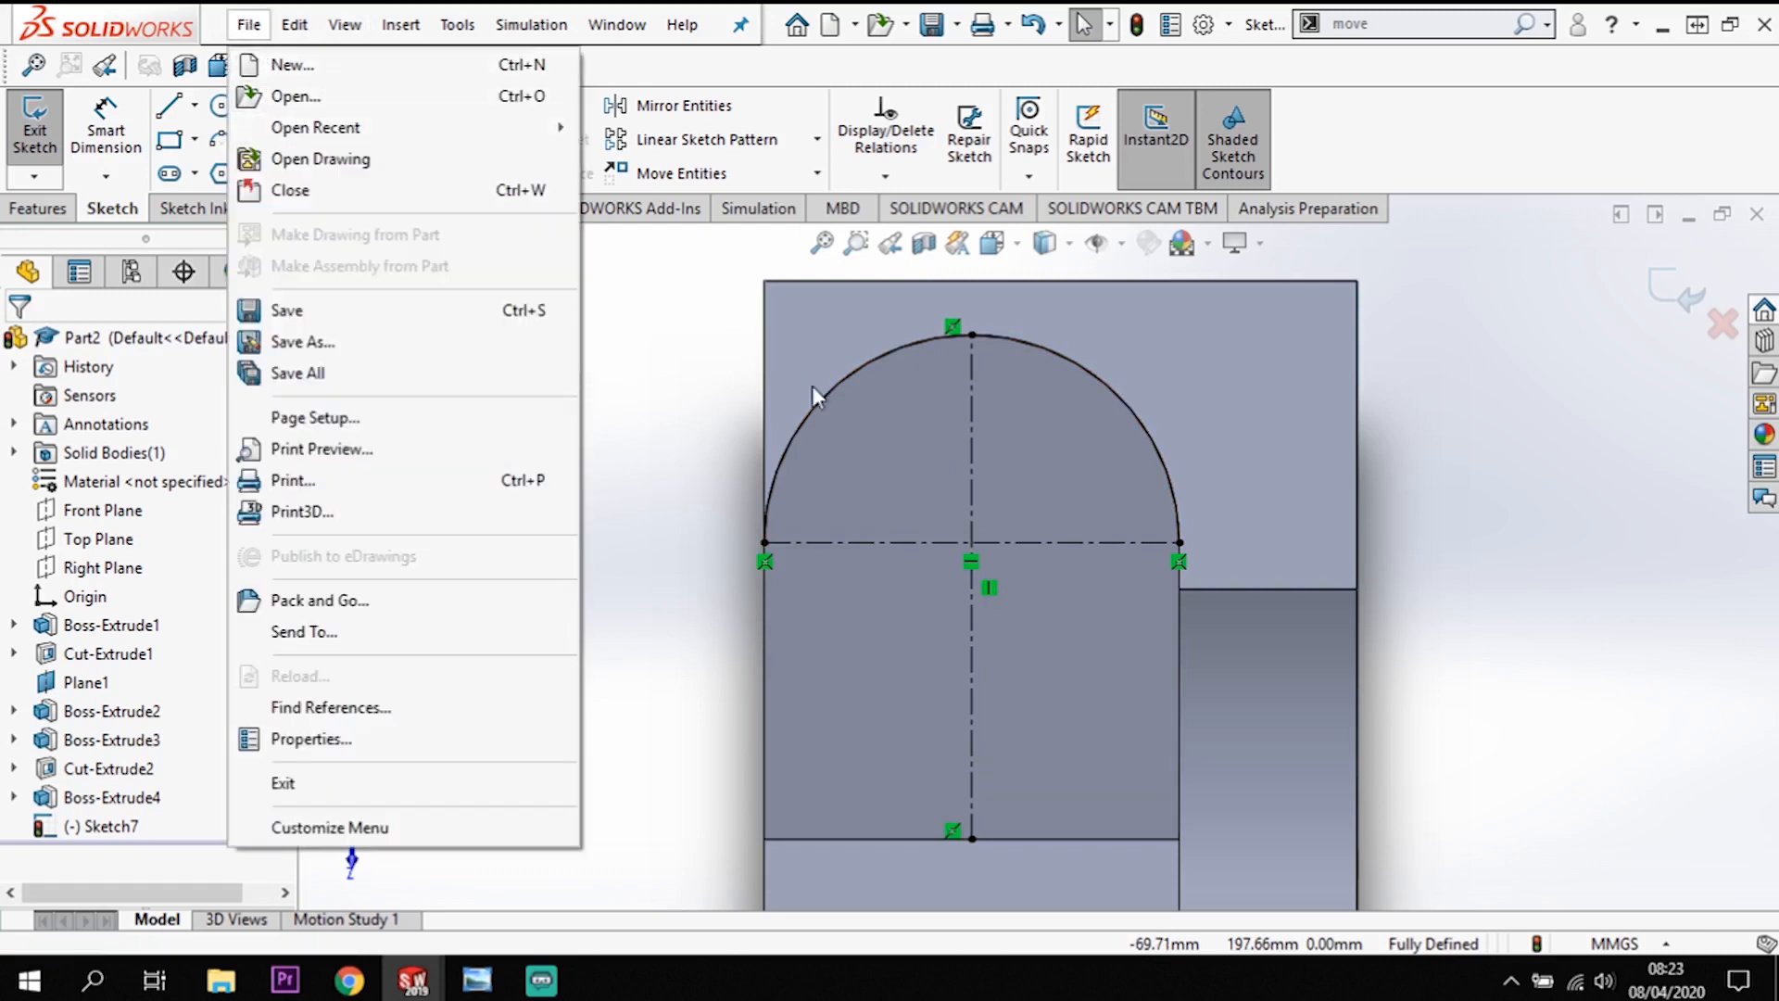
click(739, 428)
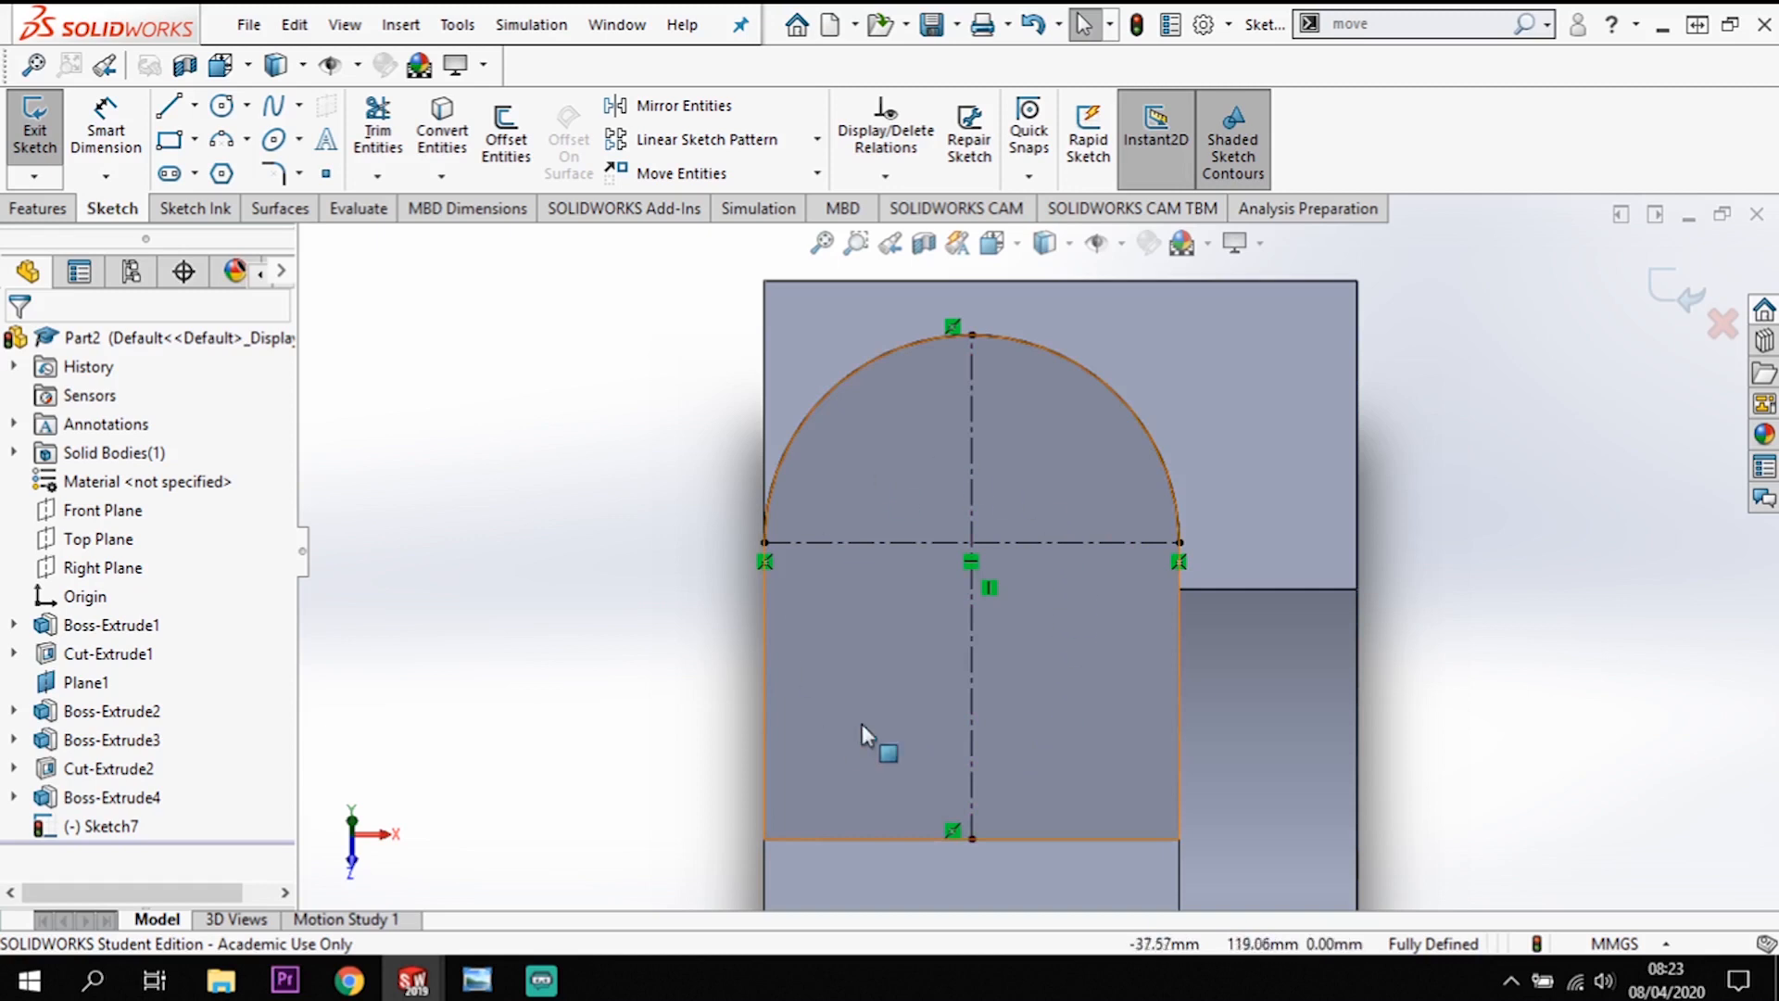
Step: Offset the horizontal and vertical centerlines on the boss face bi-directionally by 5 mm
click(506, 139)
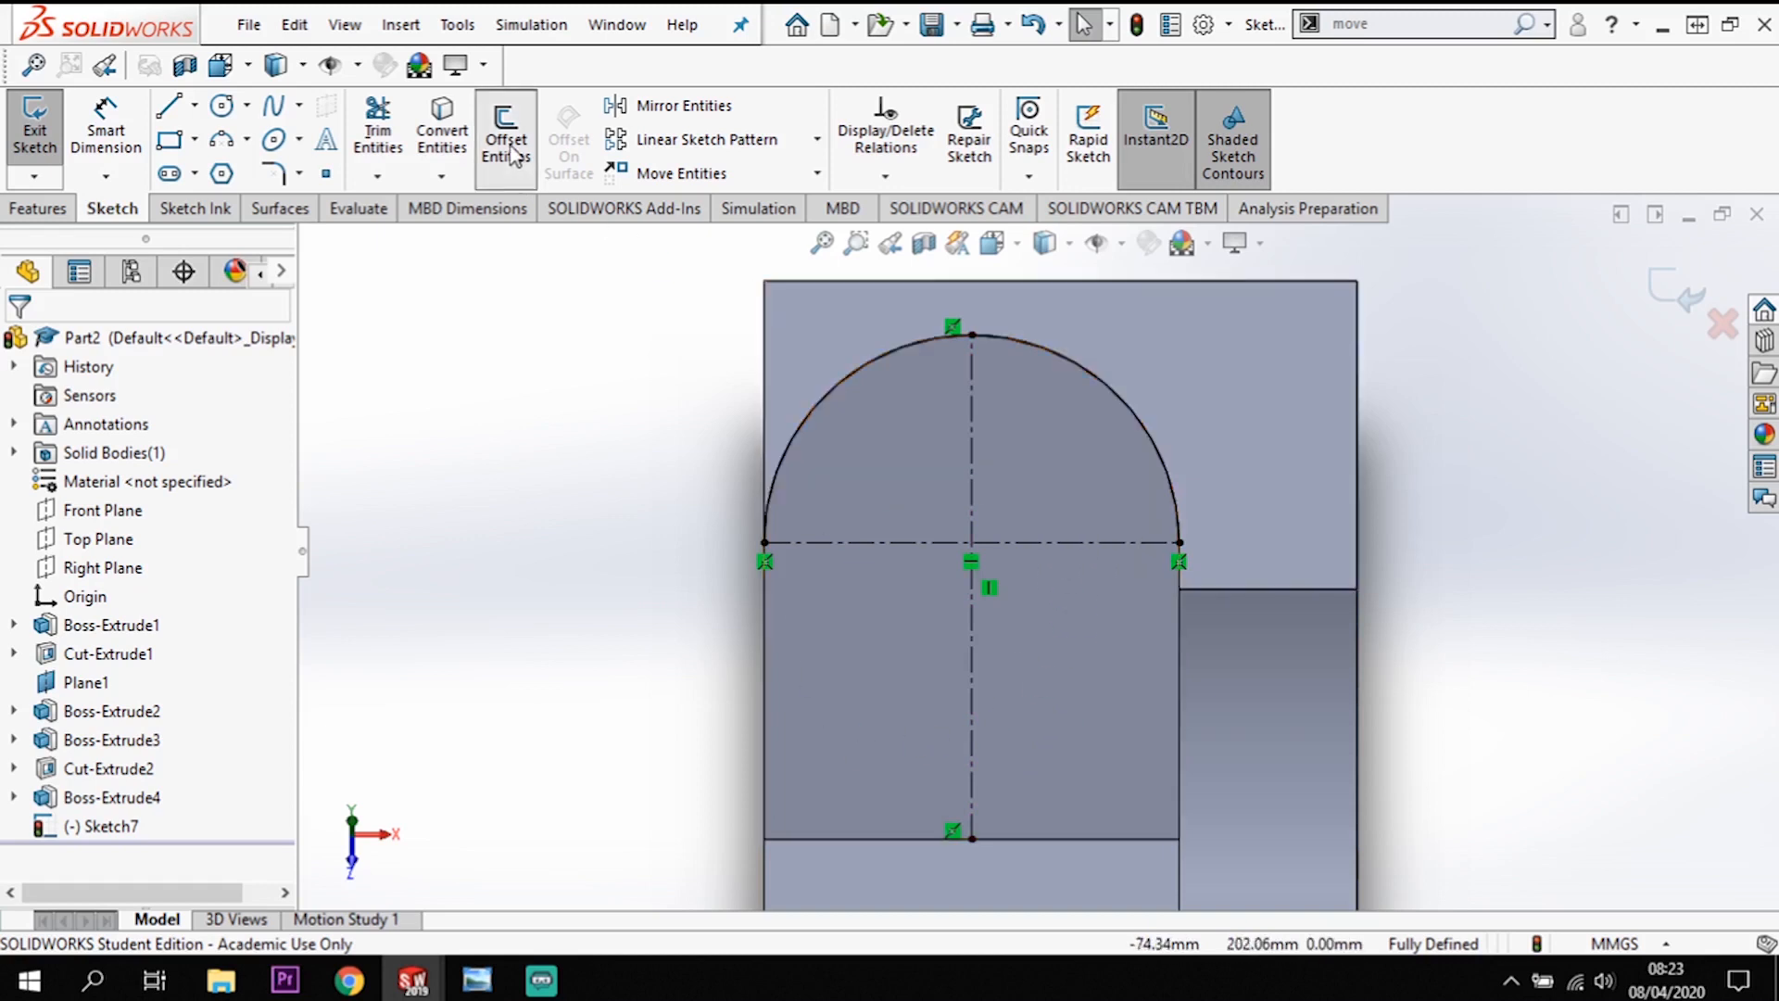
click(1075, 543)
click(971, 517)
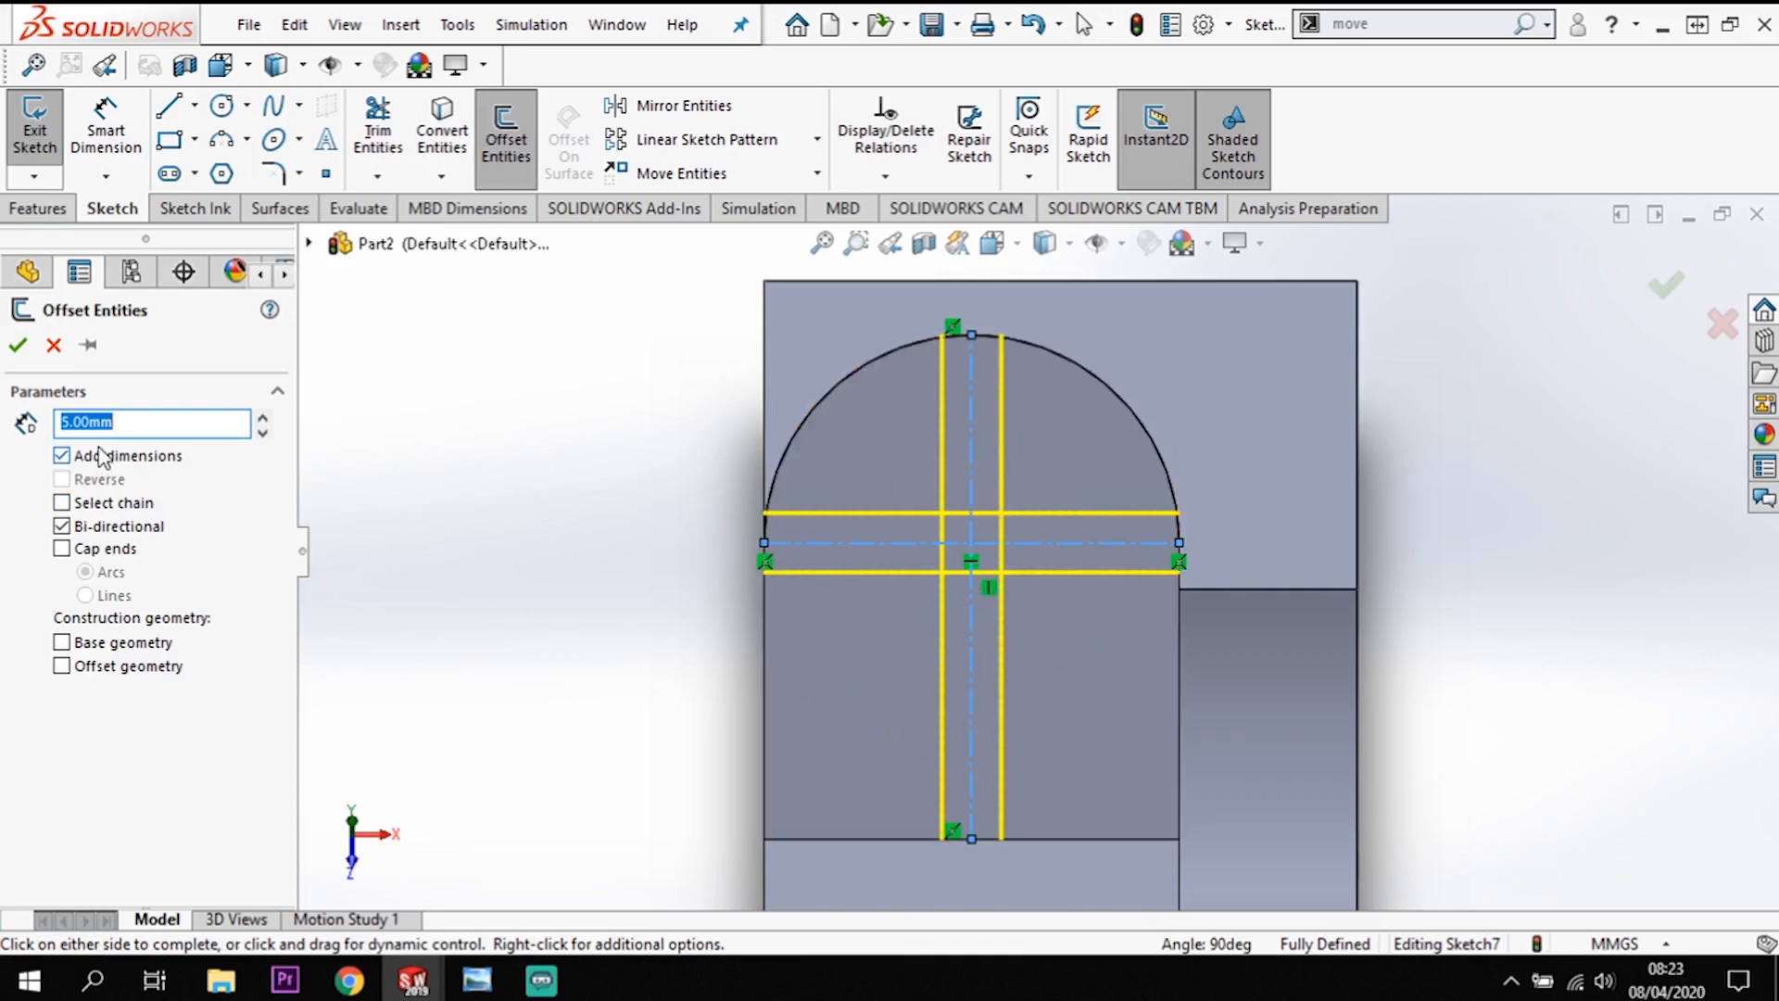
click(15, 358)
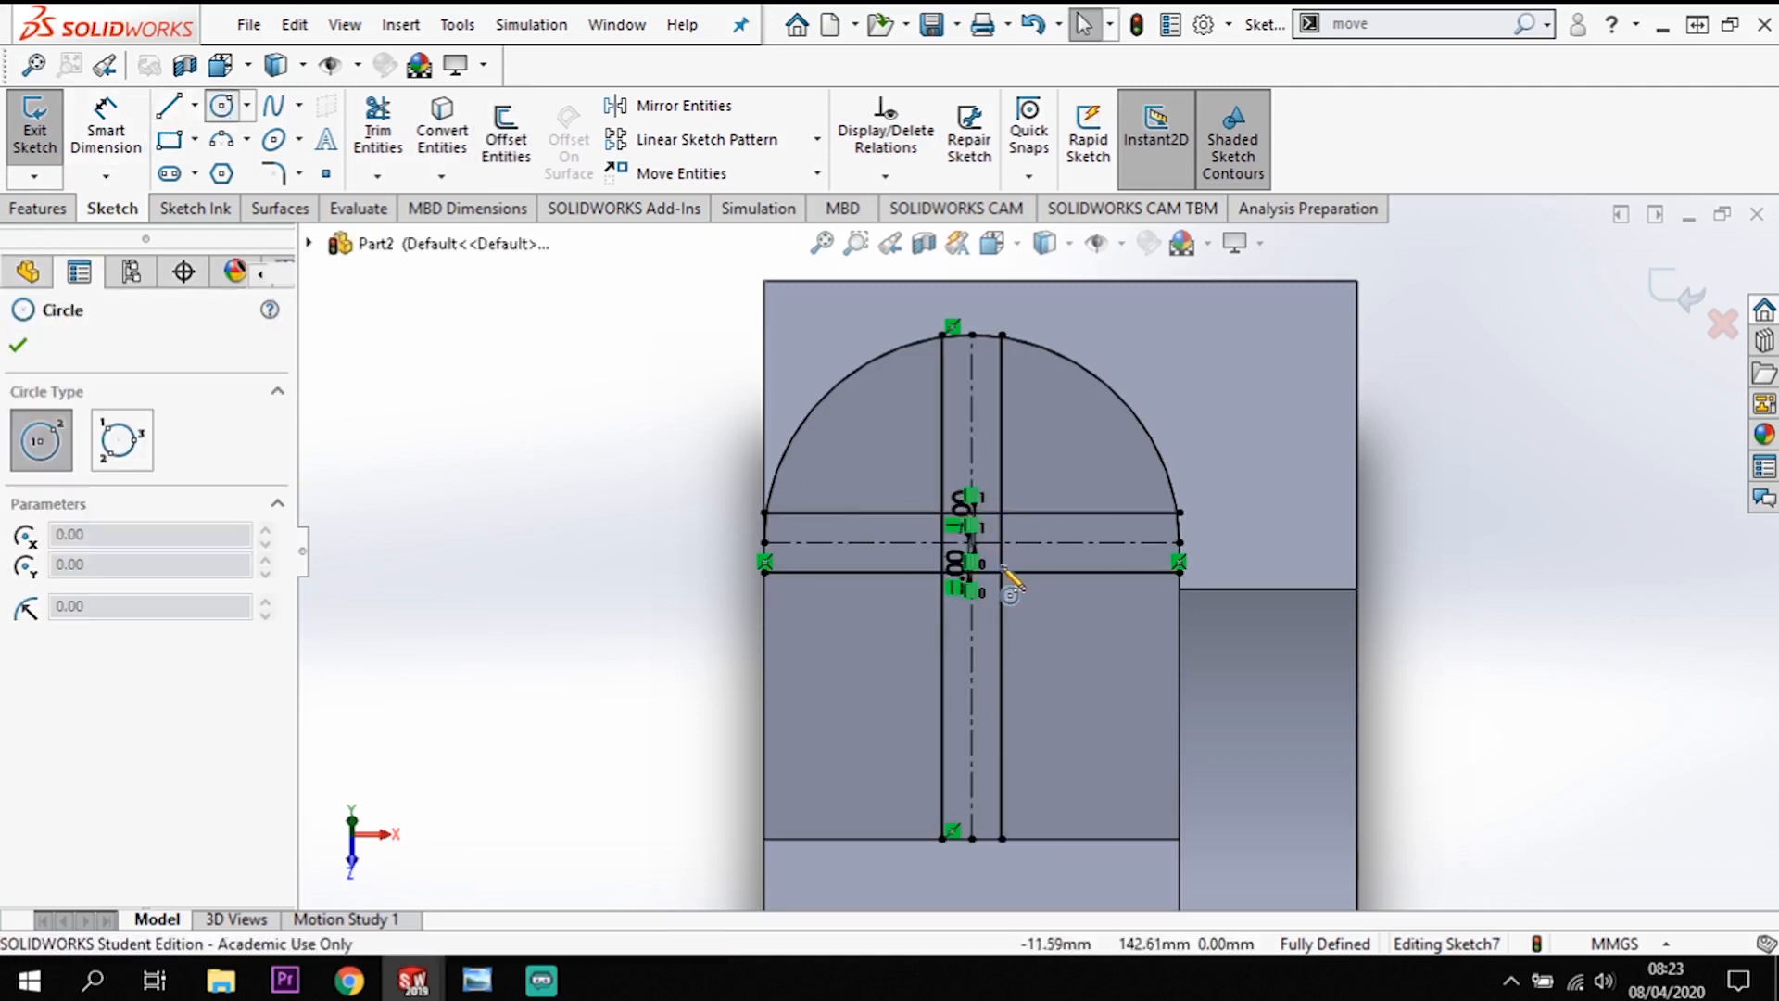
Step: Sketch a circle centered where the two centerlines cross on the boss face and dimension its diameter to 25 mm
click(971, 543)
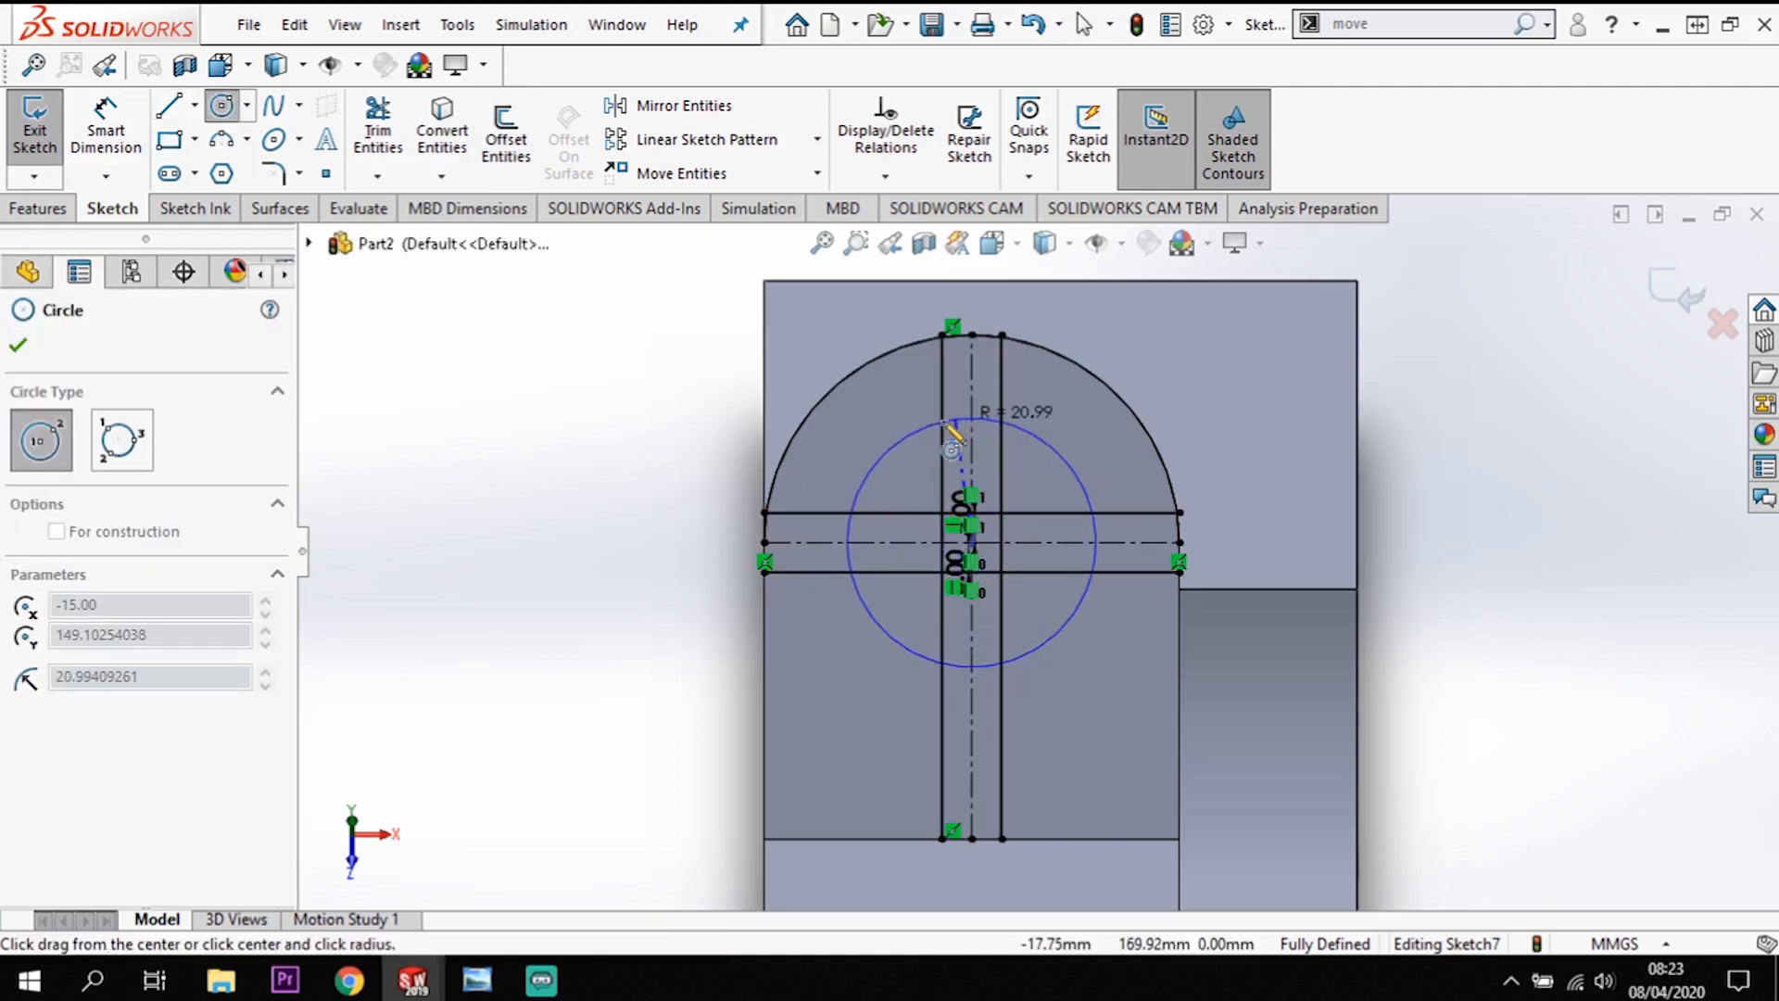
click(897, 454)
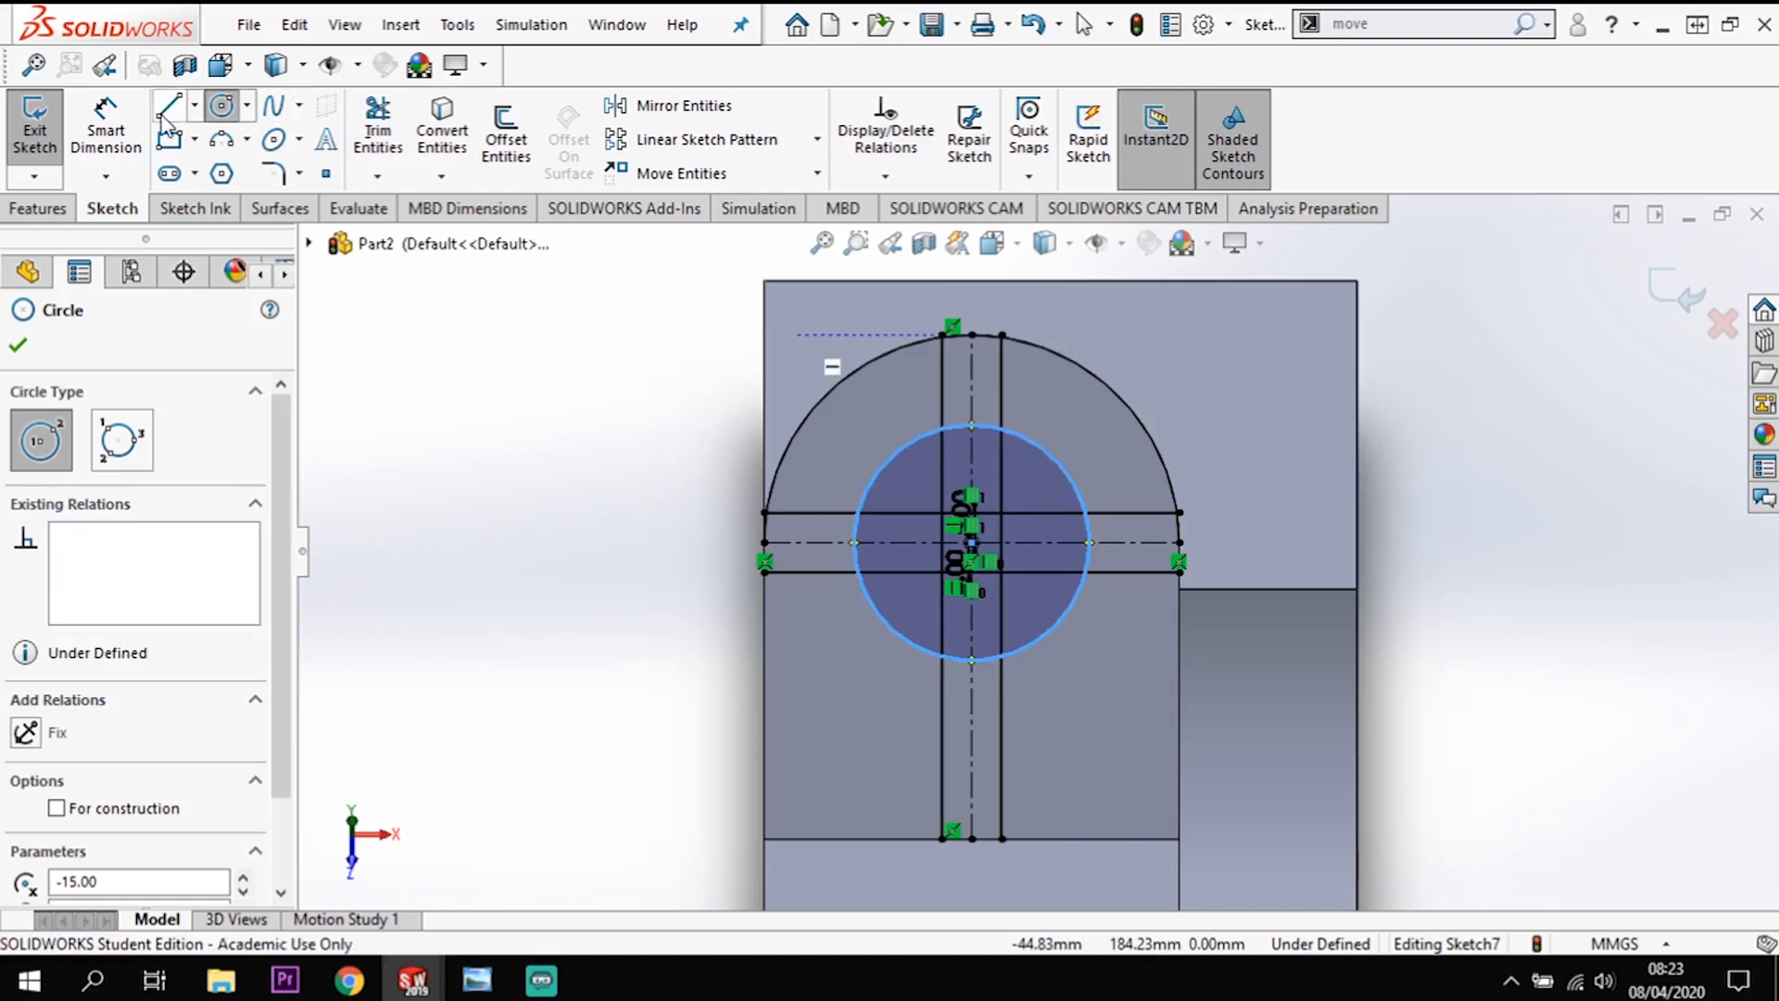
click(106, 125)
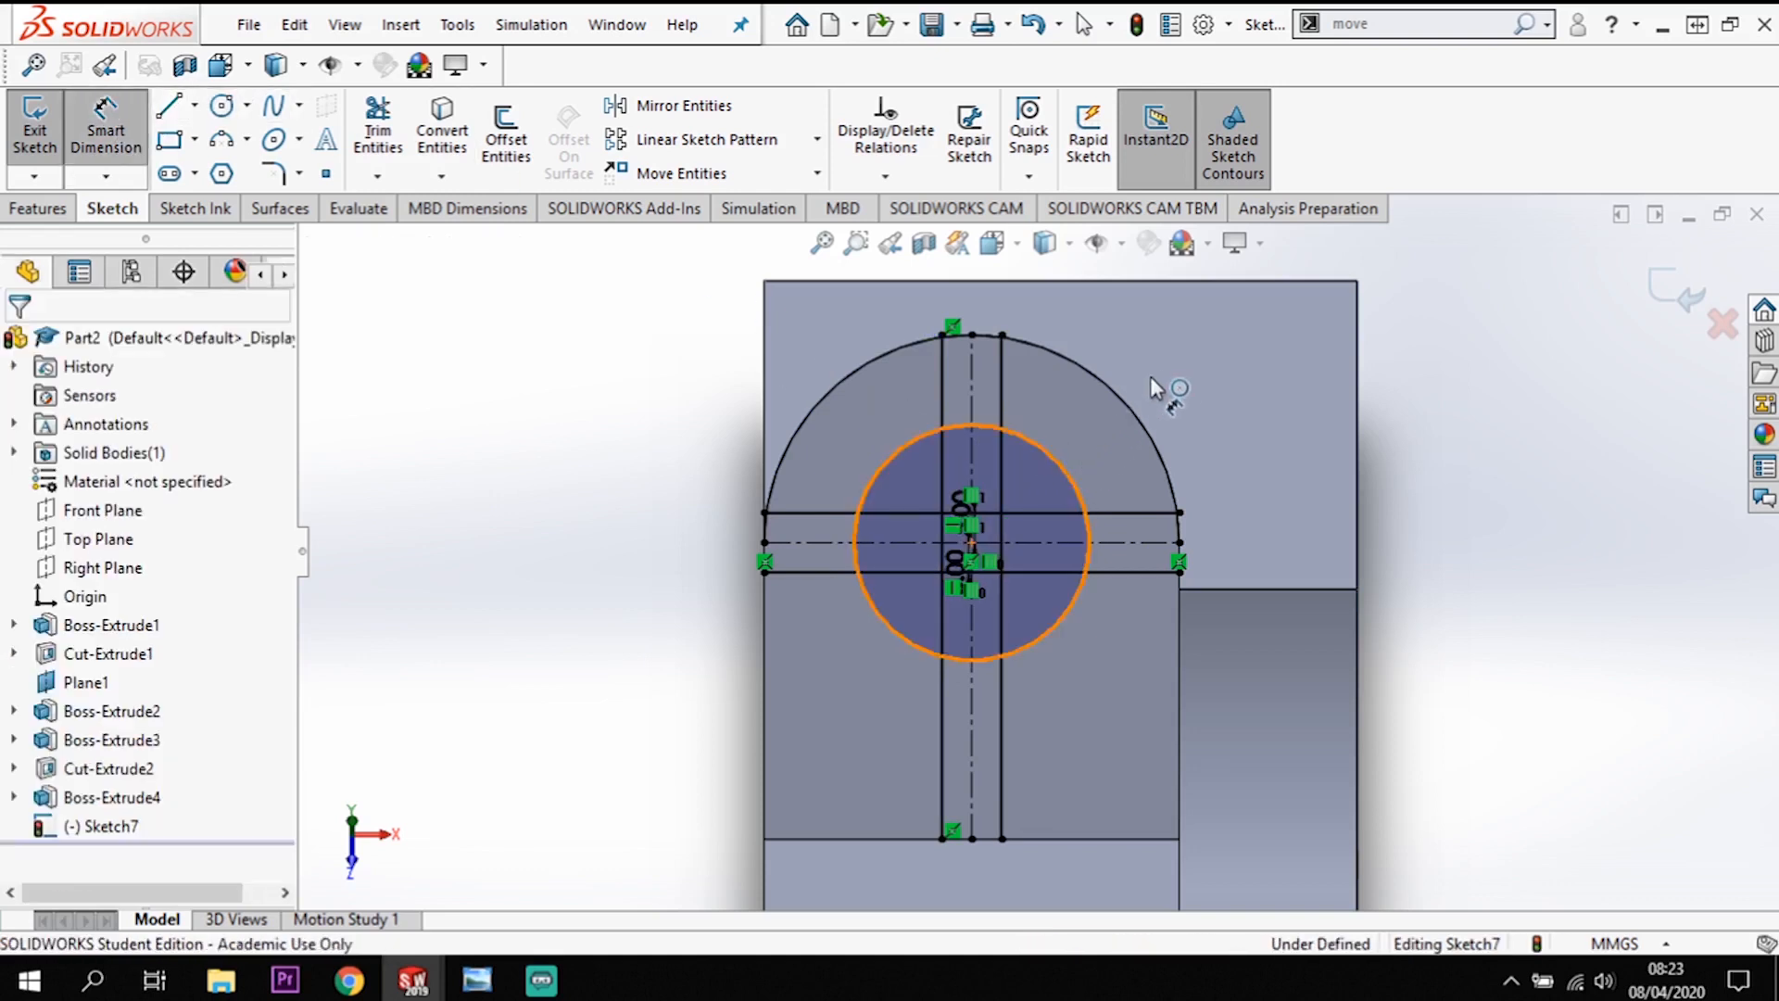
click(1060, 464)
click(1186, 360)
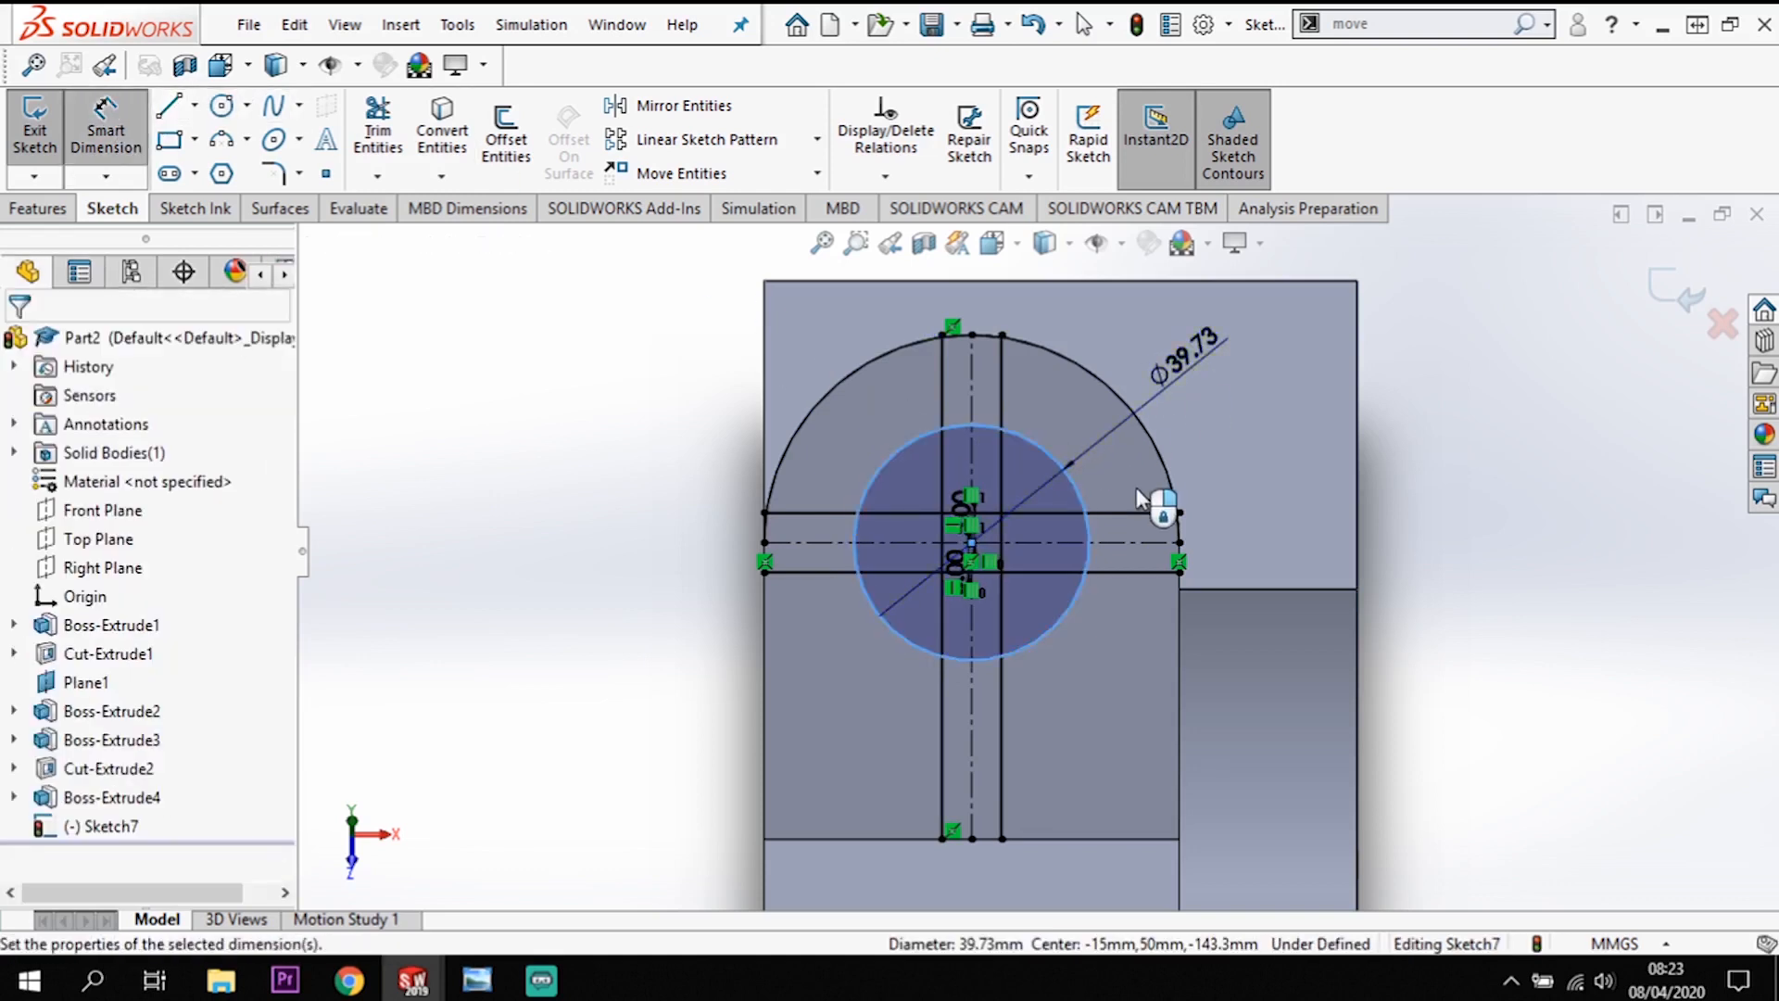
text(30)
key(Return)
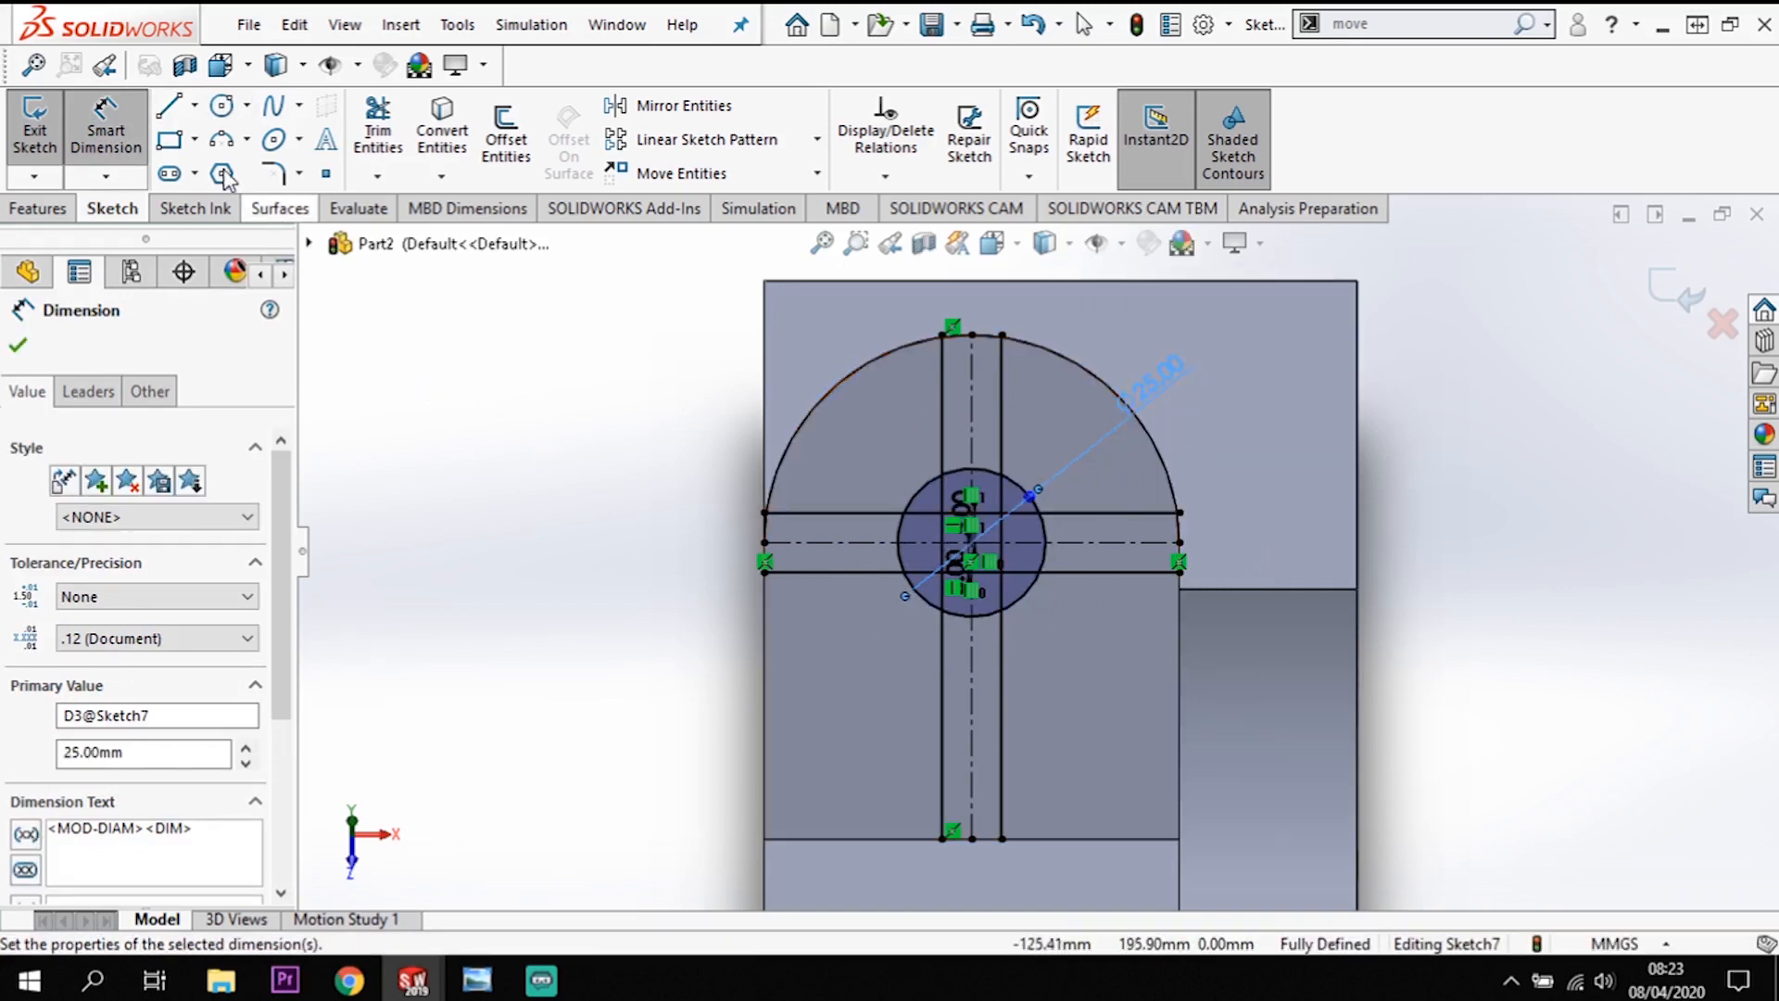
Step: Set up an Extruded Cut using the full circle and the four slot strips extending to the boss face's edges as contours
click(38, 208)
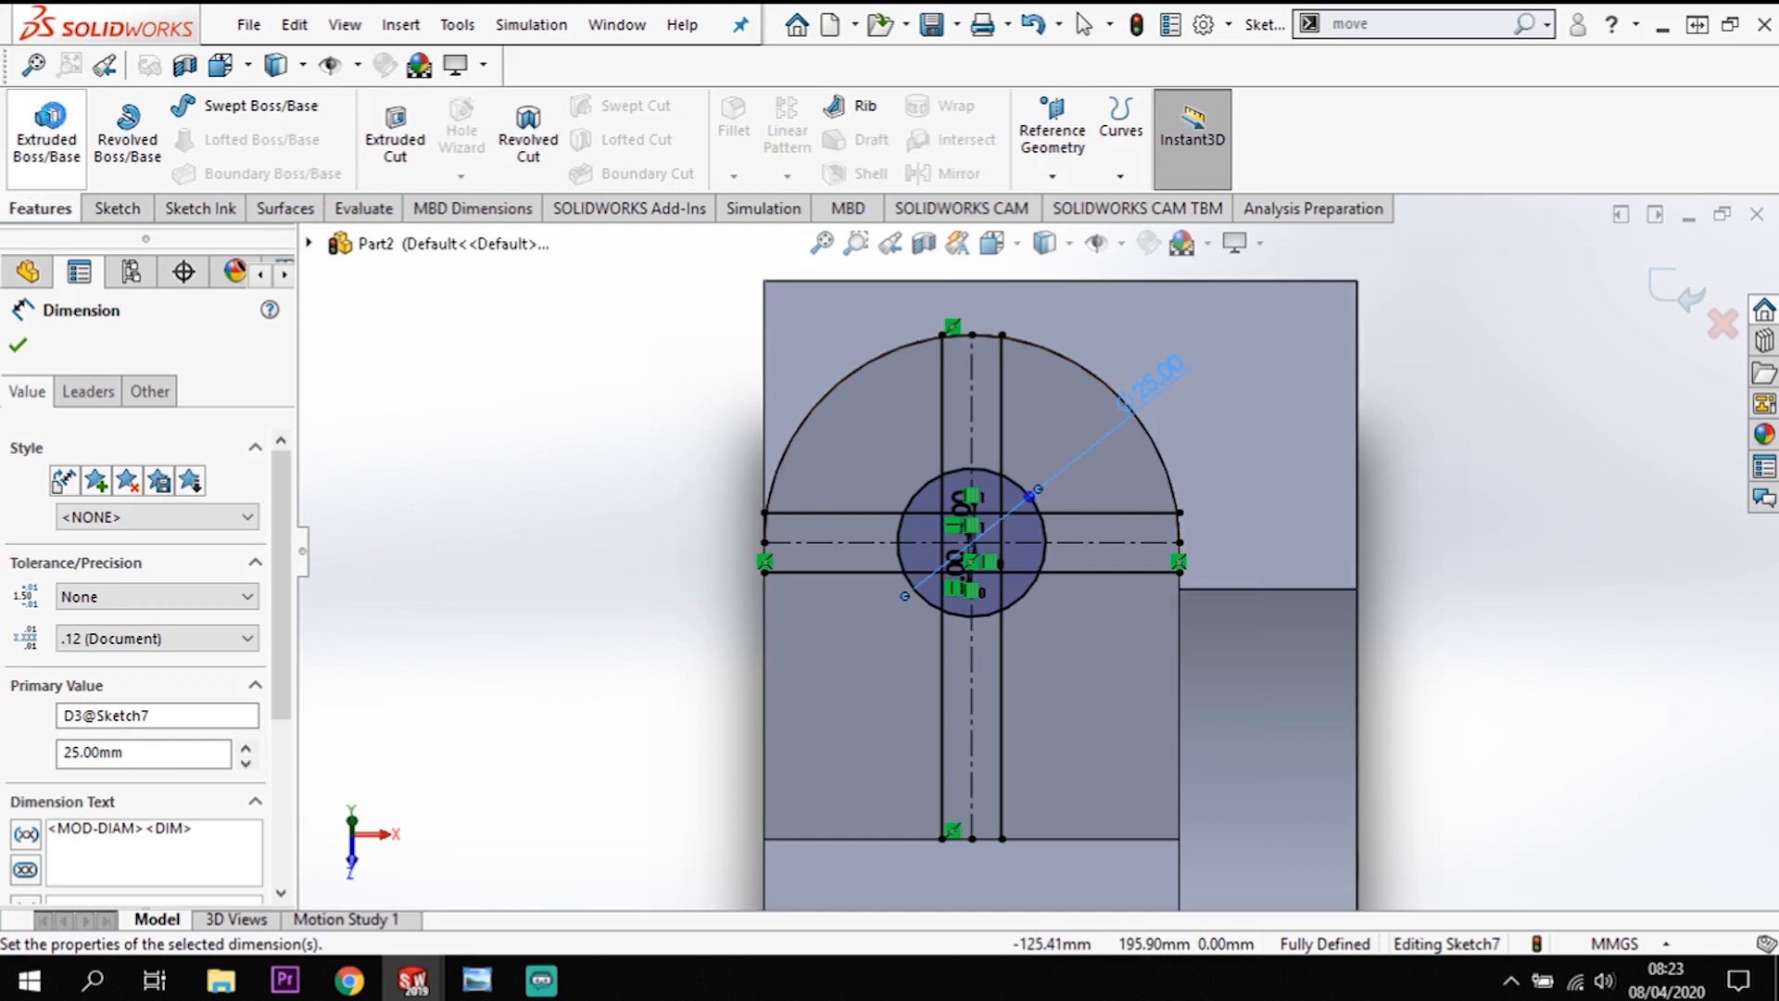
click(395, 134)
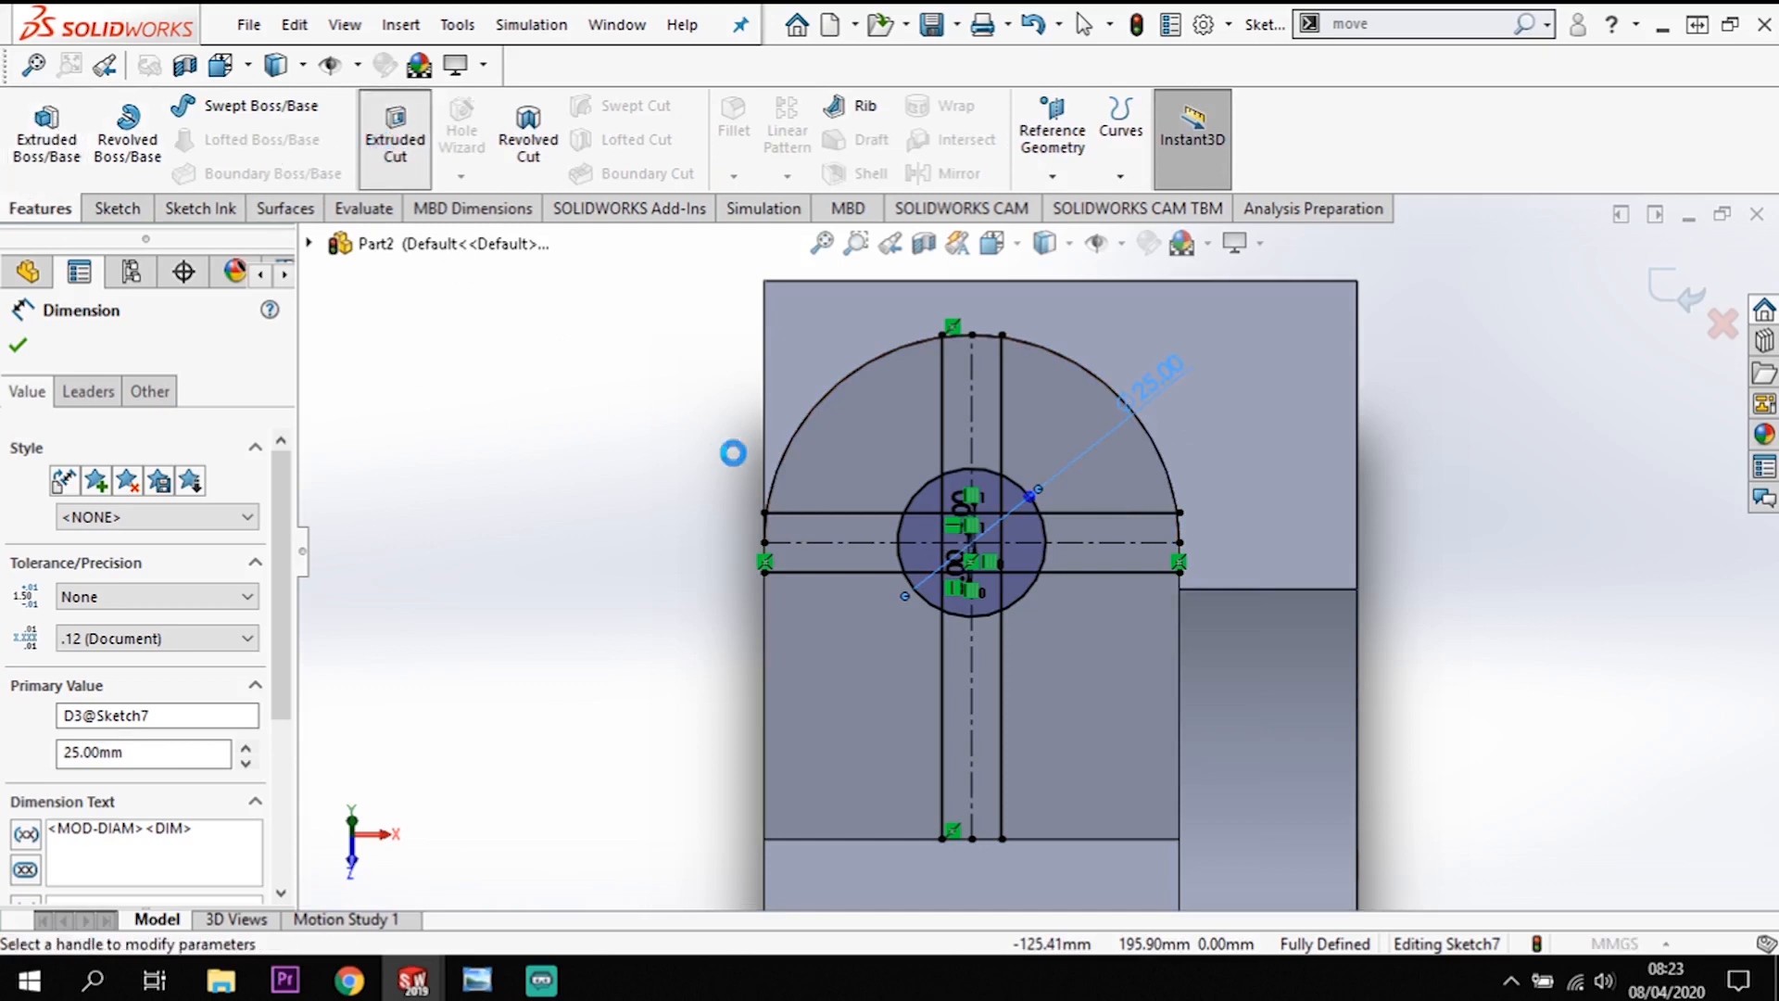
click(964, 412)
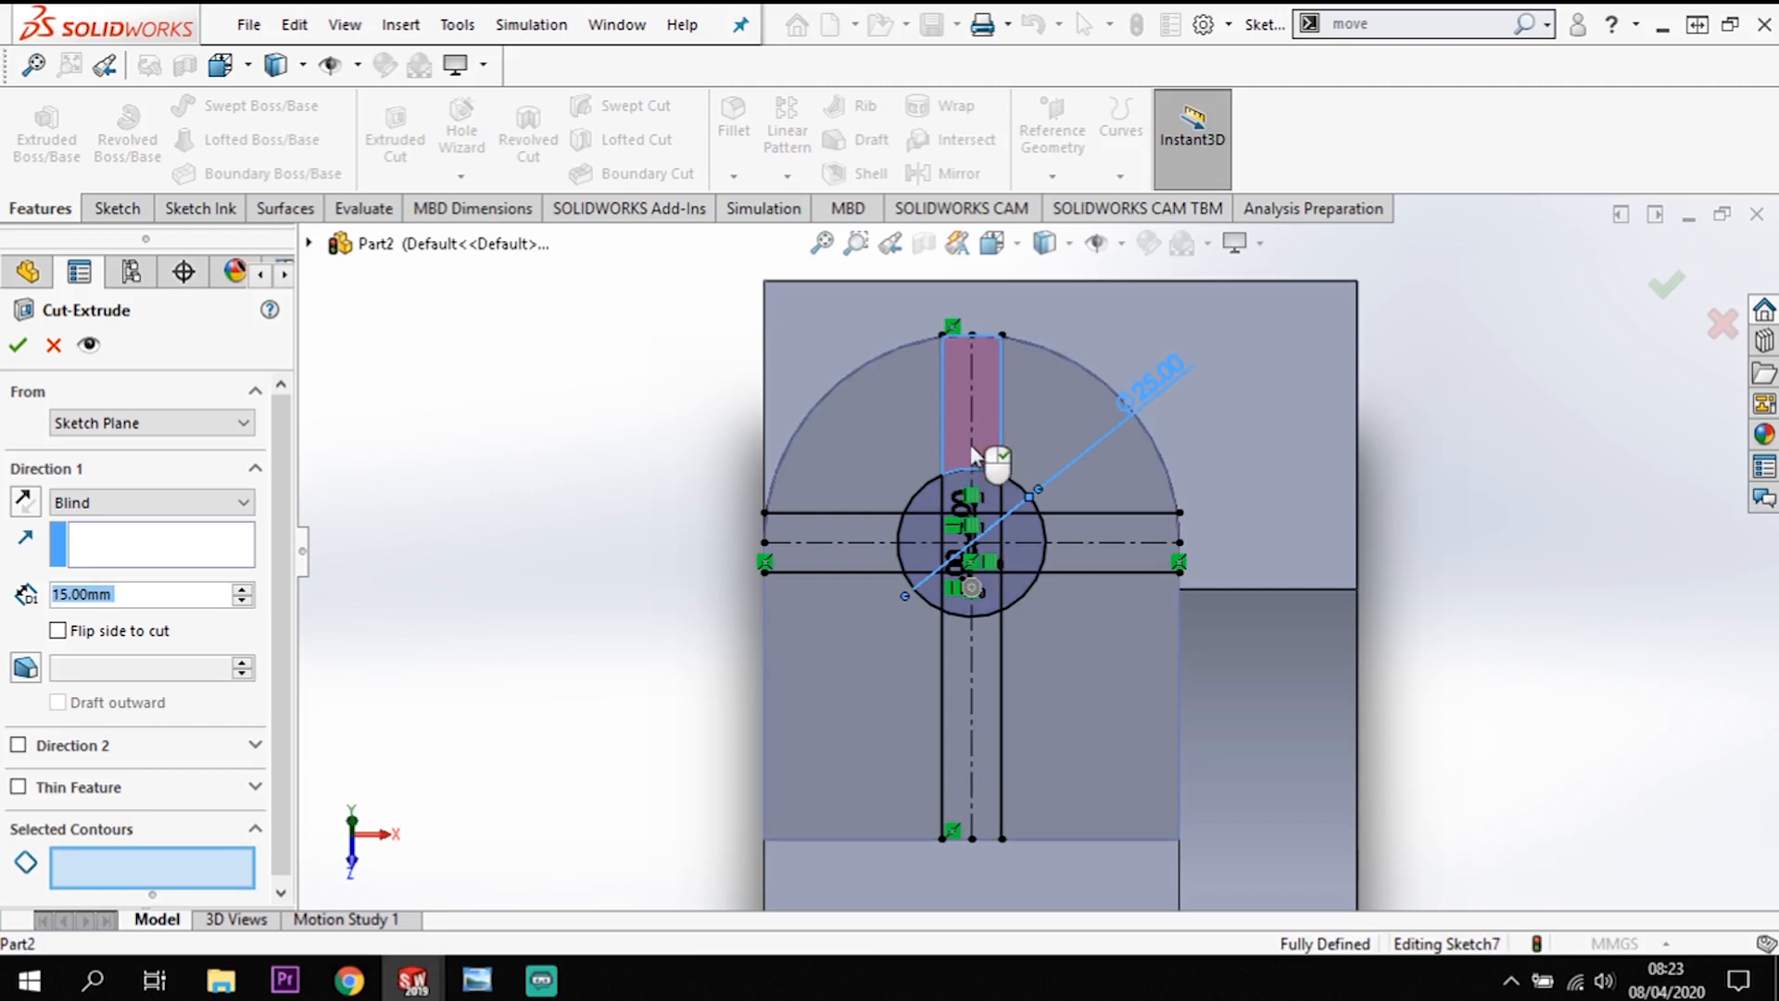
click(931, 505)
scroll(964, 486, down, 3)
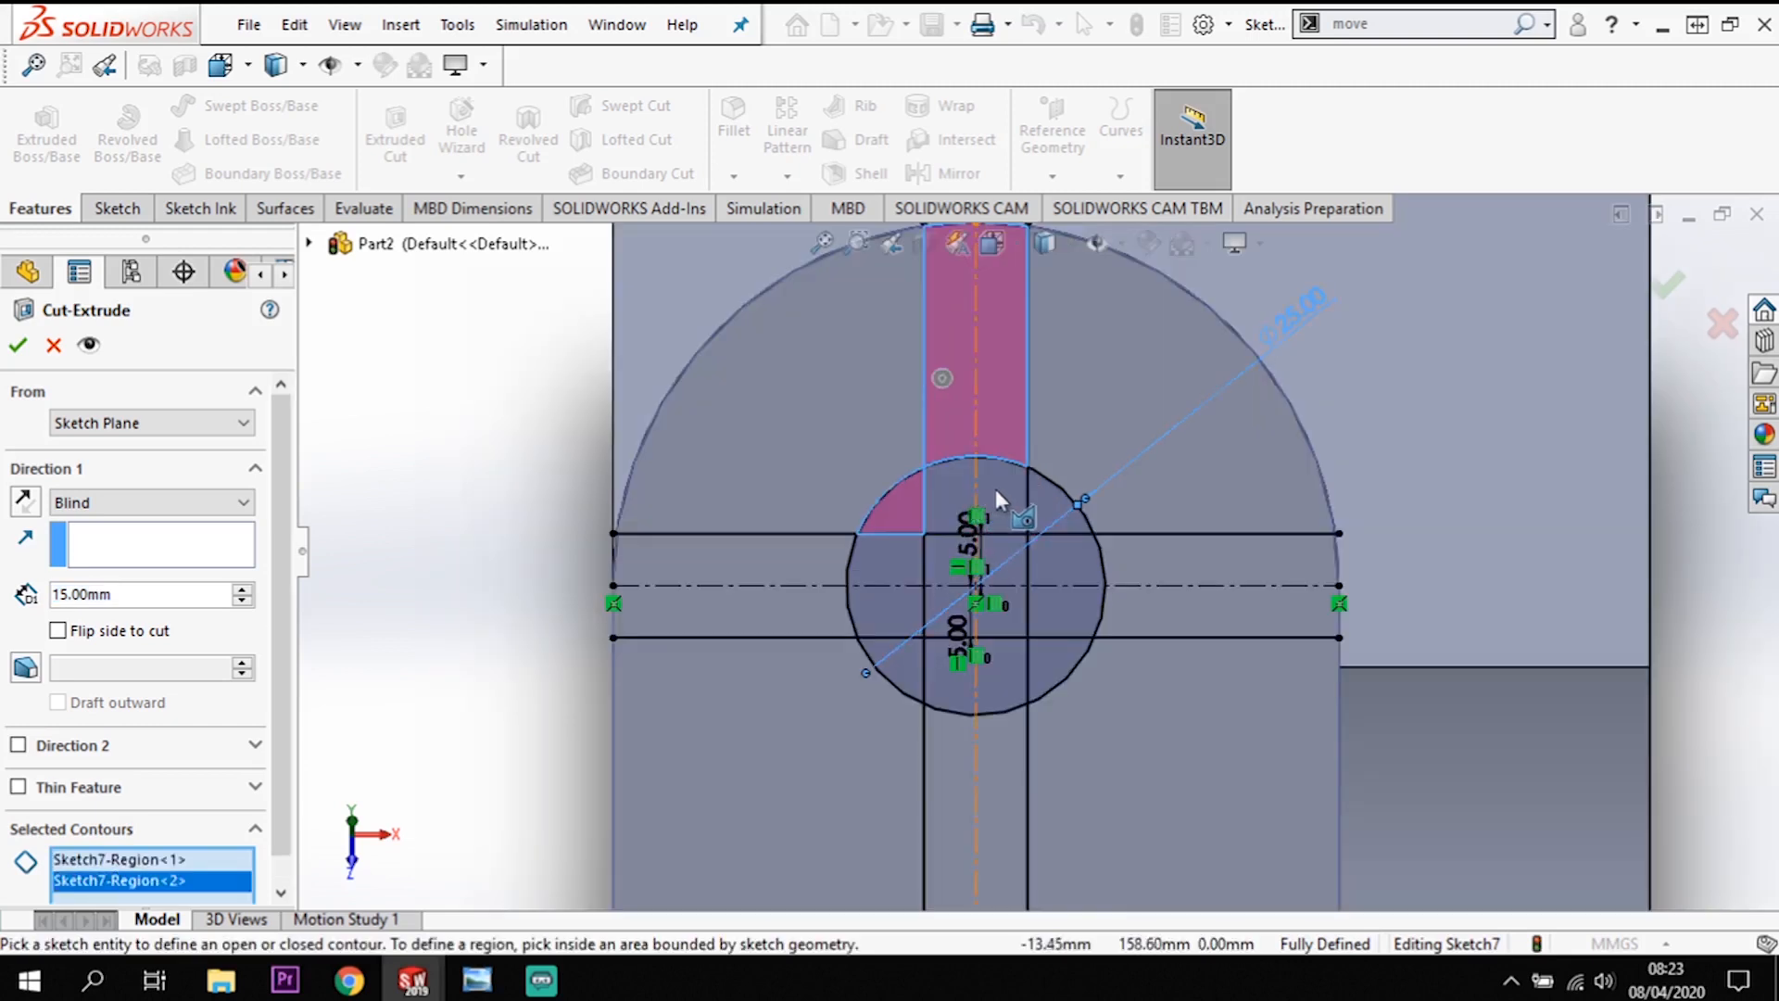
click(998, 488)
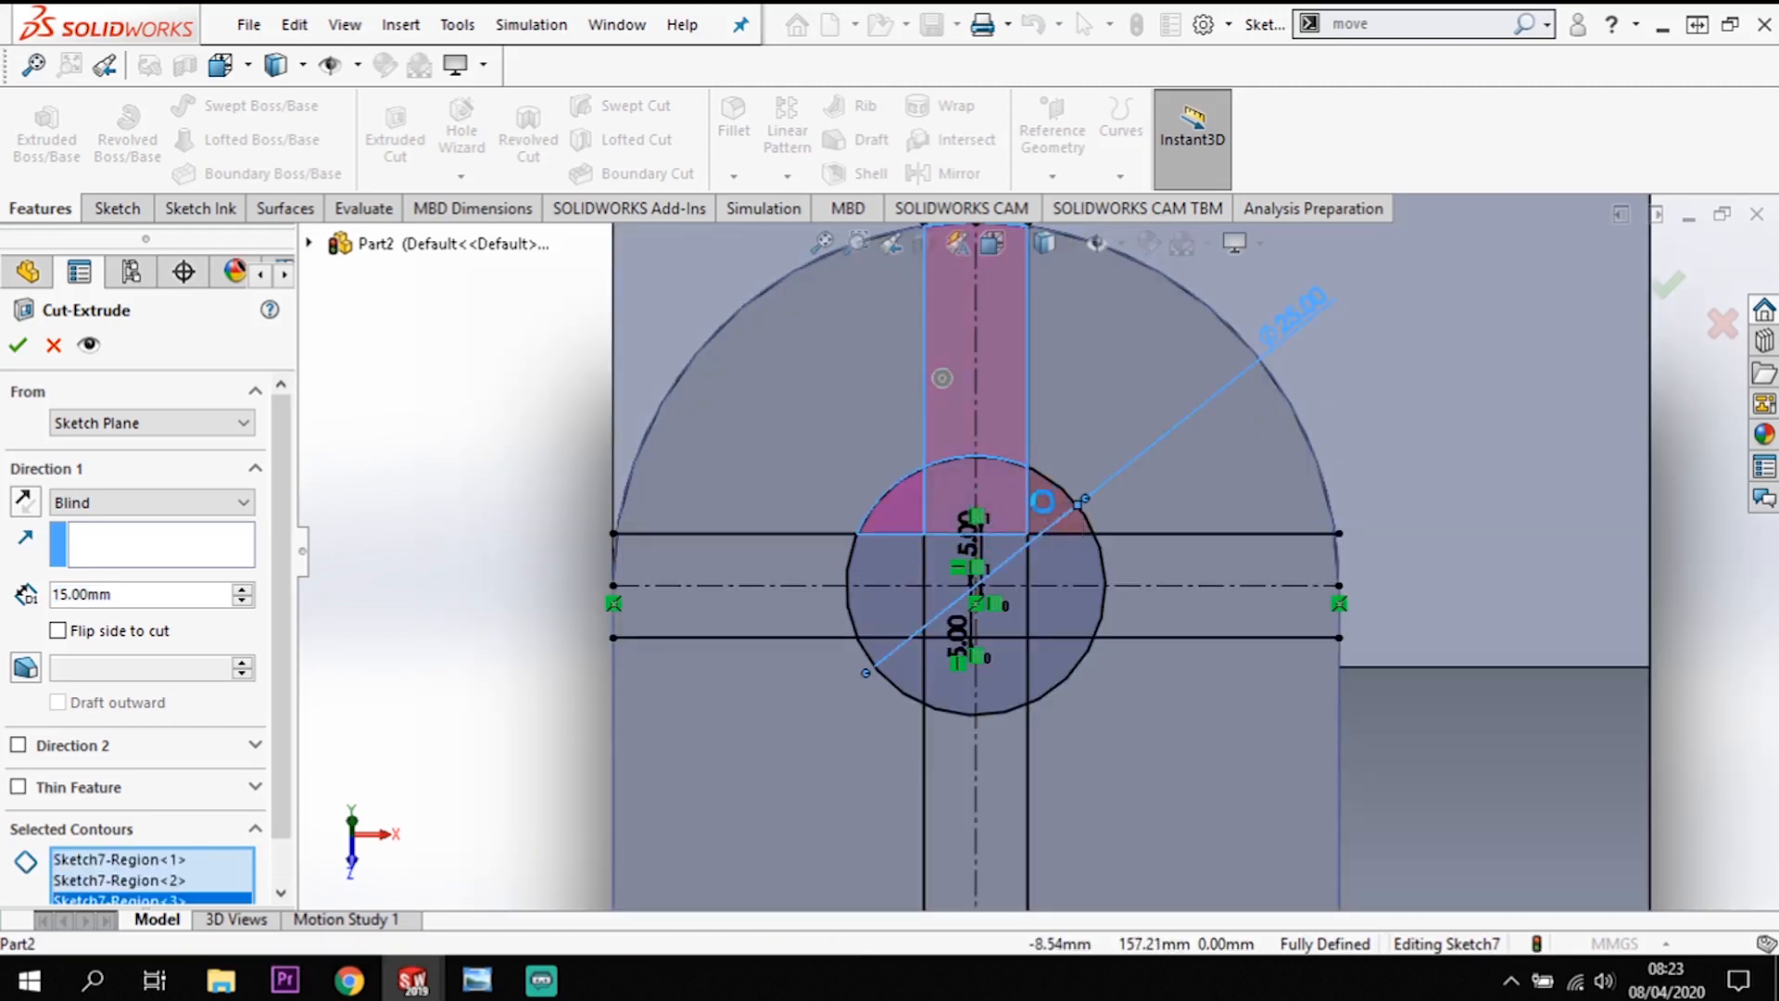
click(1005, 609)
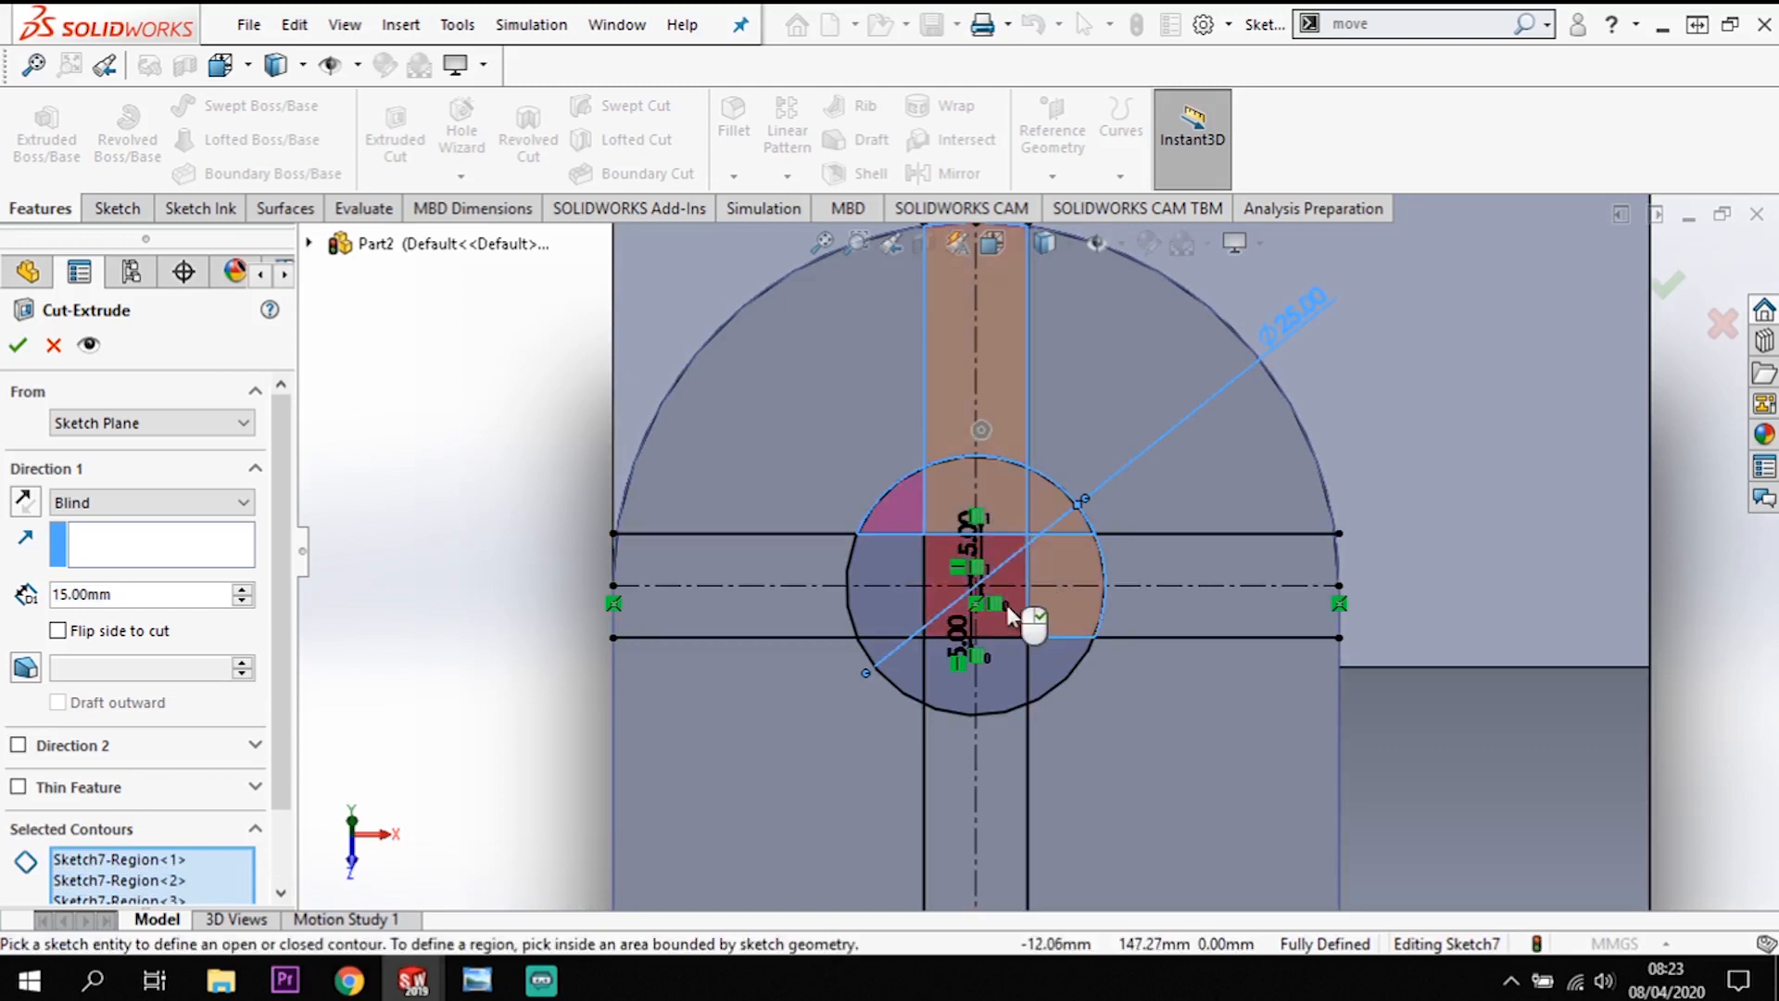
click(892, 614)
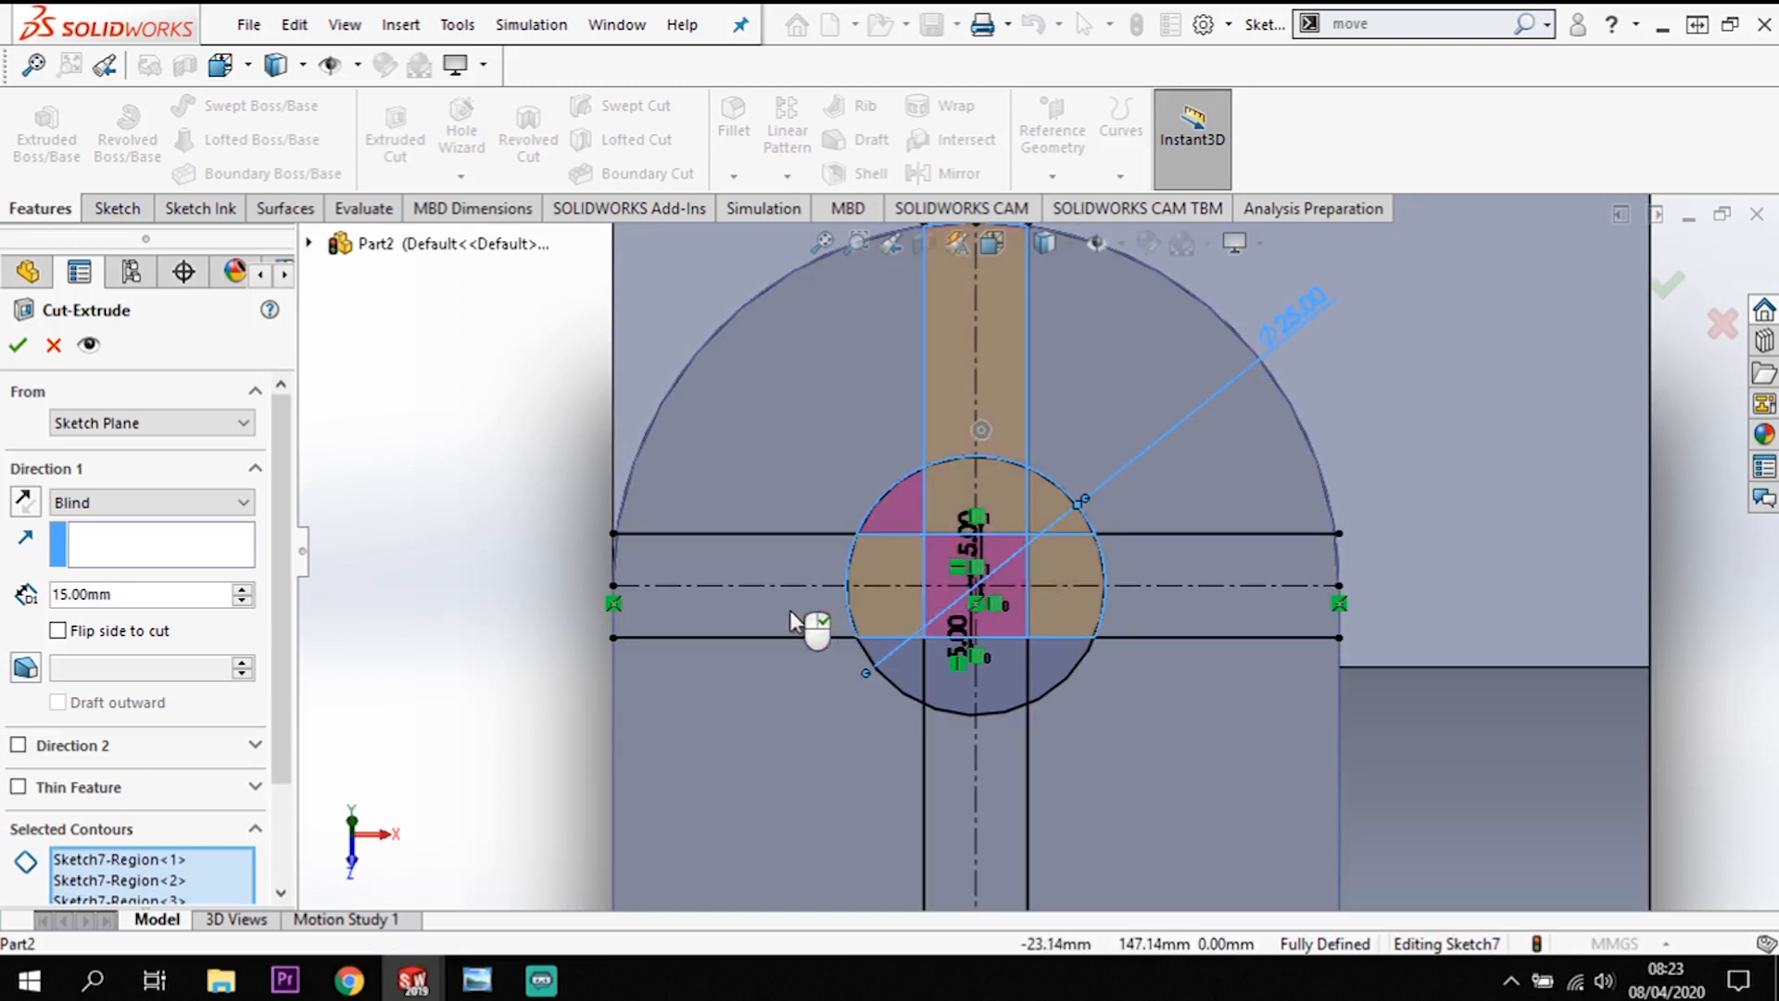
click(775, 620)
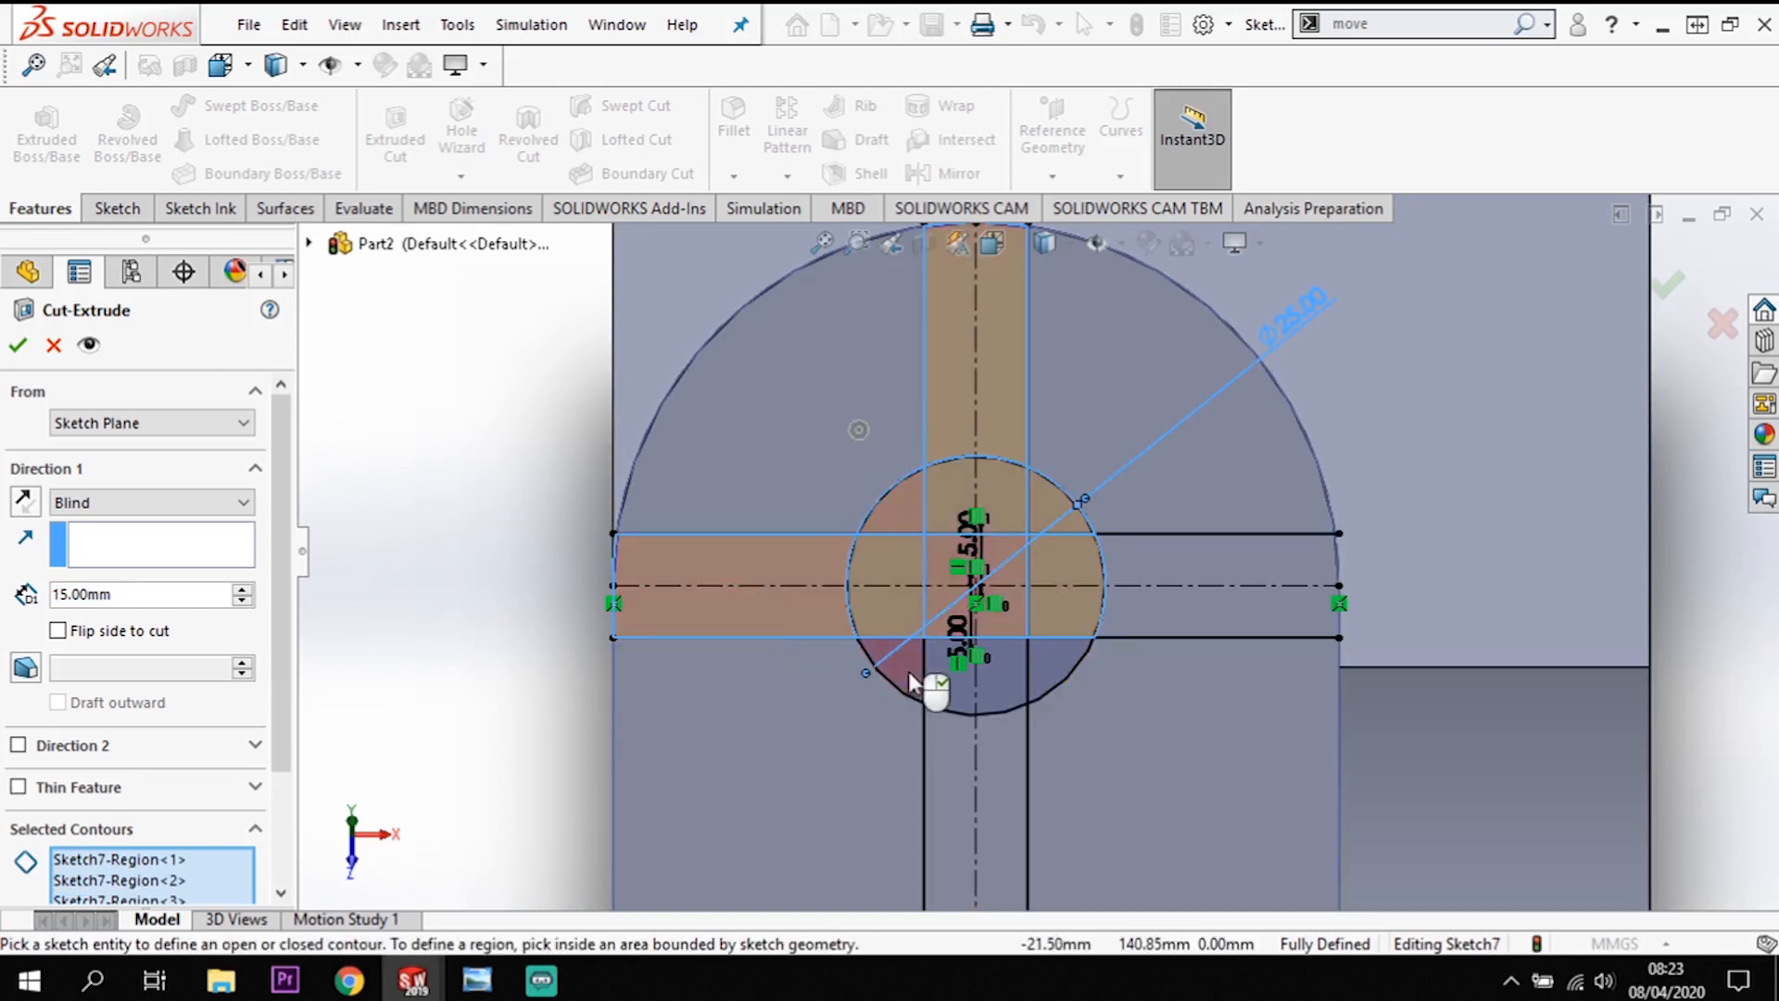
click(949, 684)
click(1045, 669)
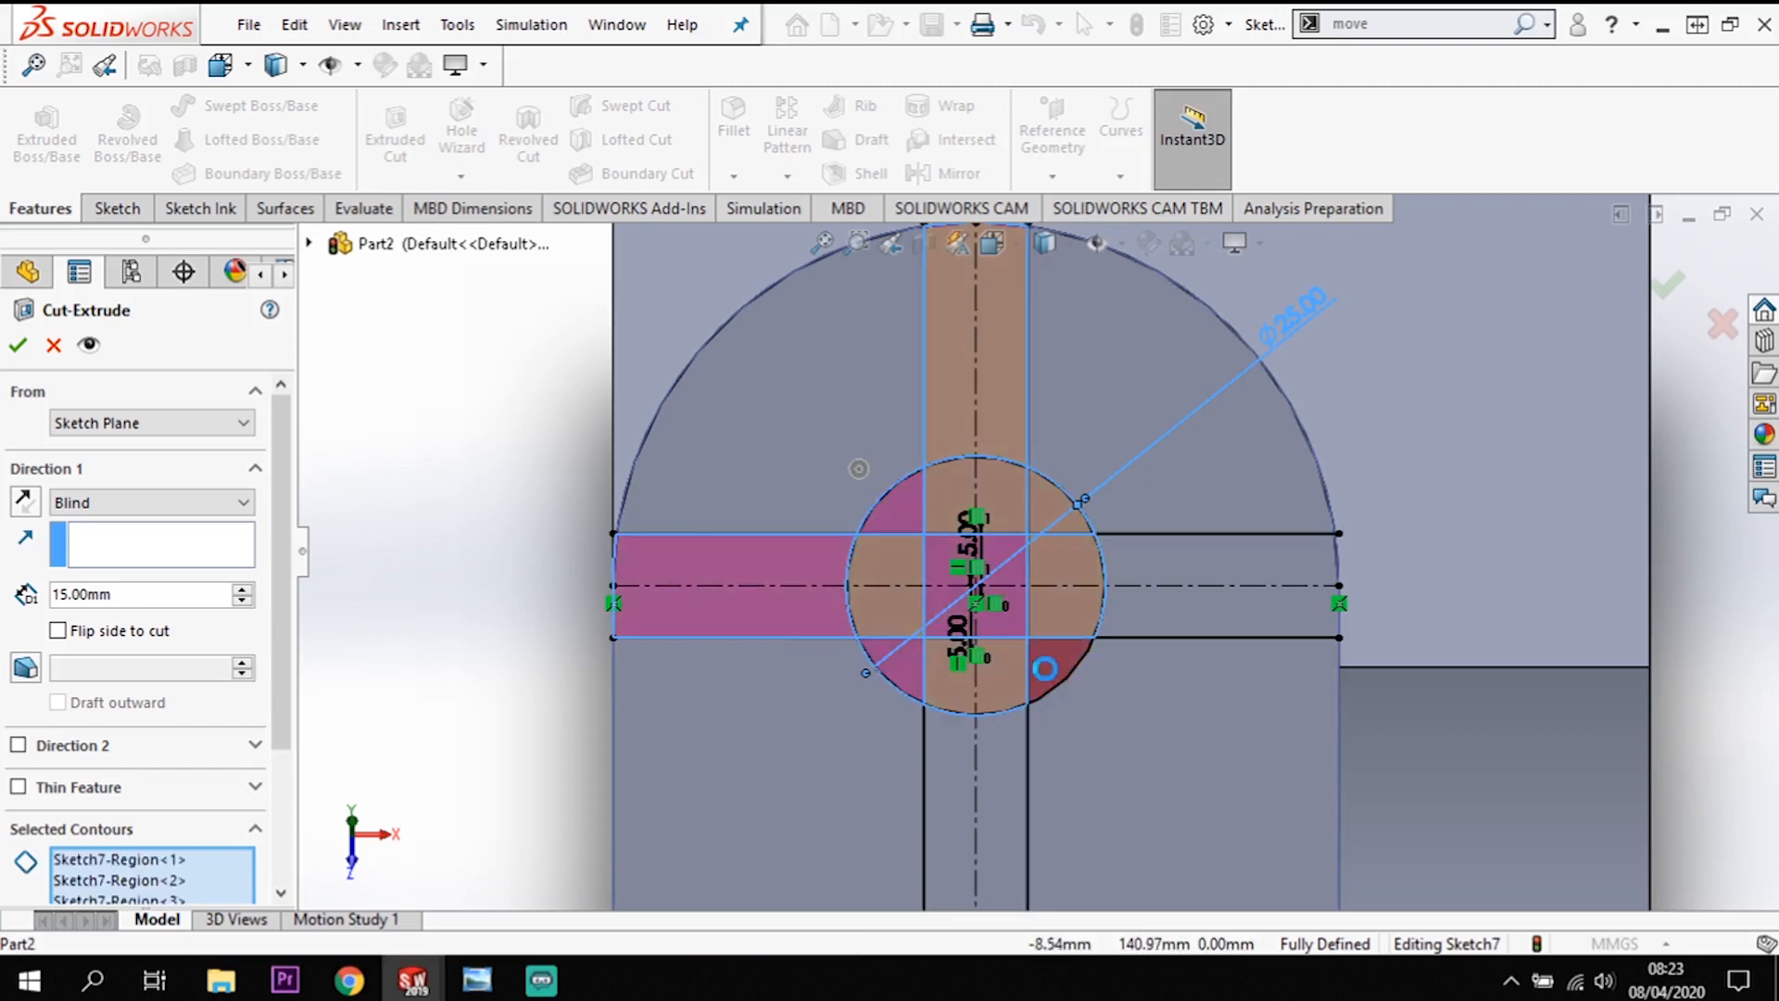
click(1215, 619)
click(986, 767)
scroll(904, 781, up, 5)
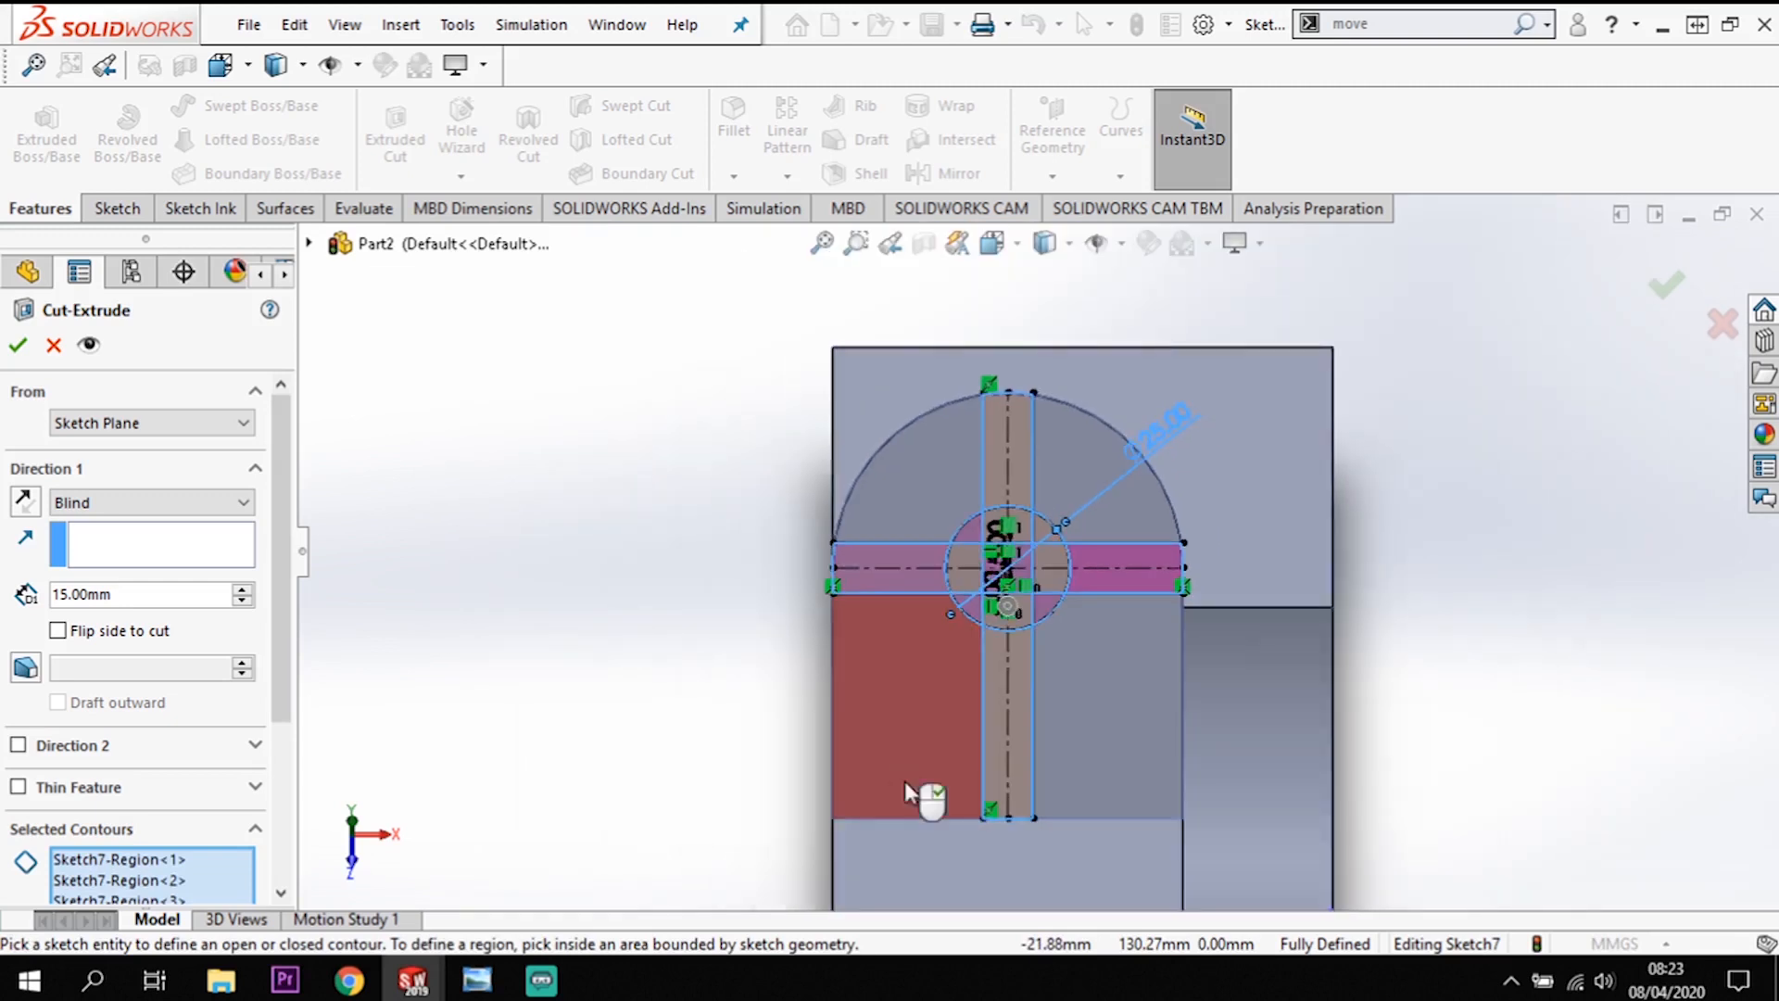
Step: Set the blind depth of the cross-shaped cut to 5 mm
middle_drag(1337, 645, 788, 570)
key(BackSpace)
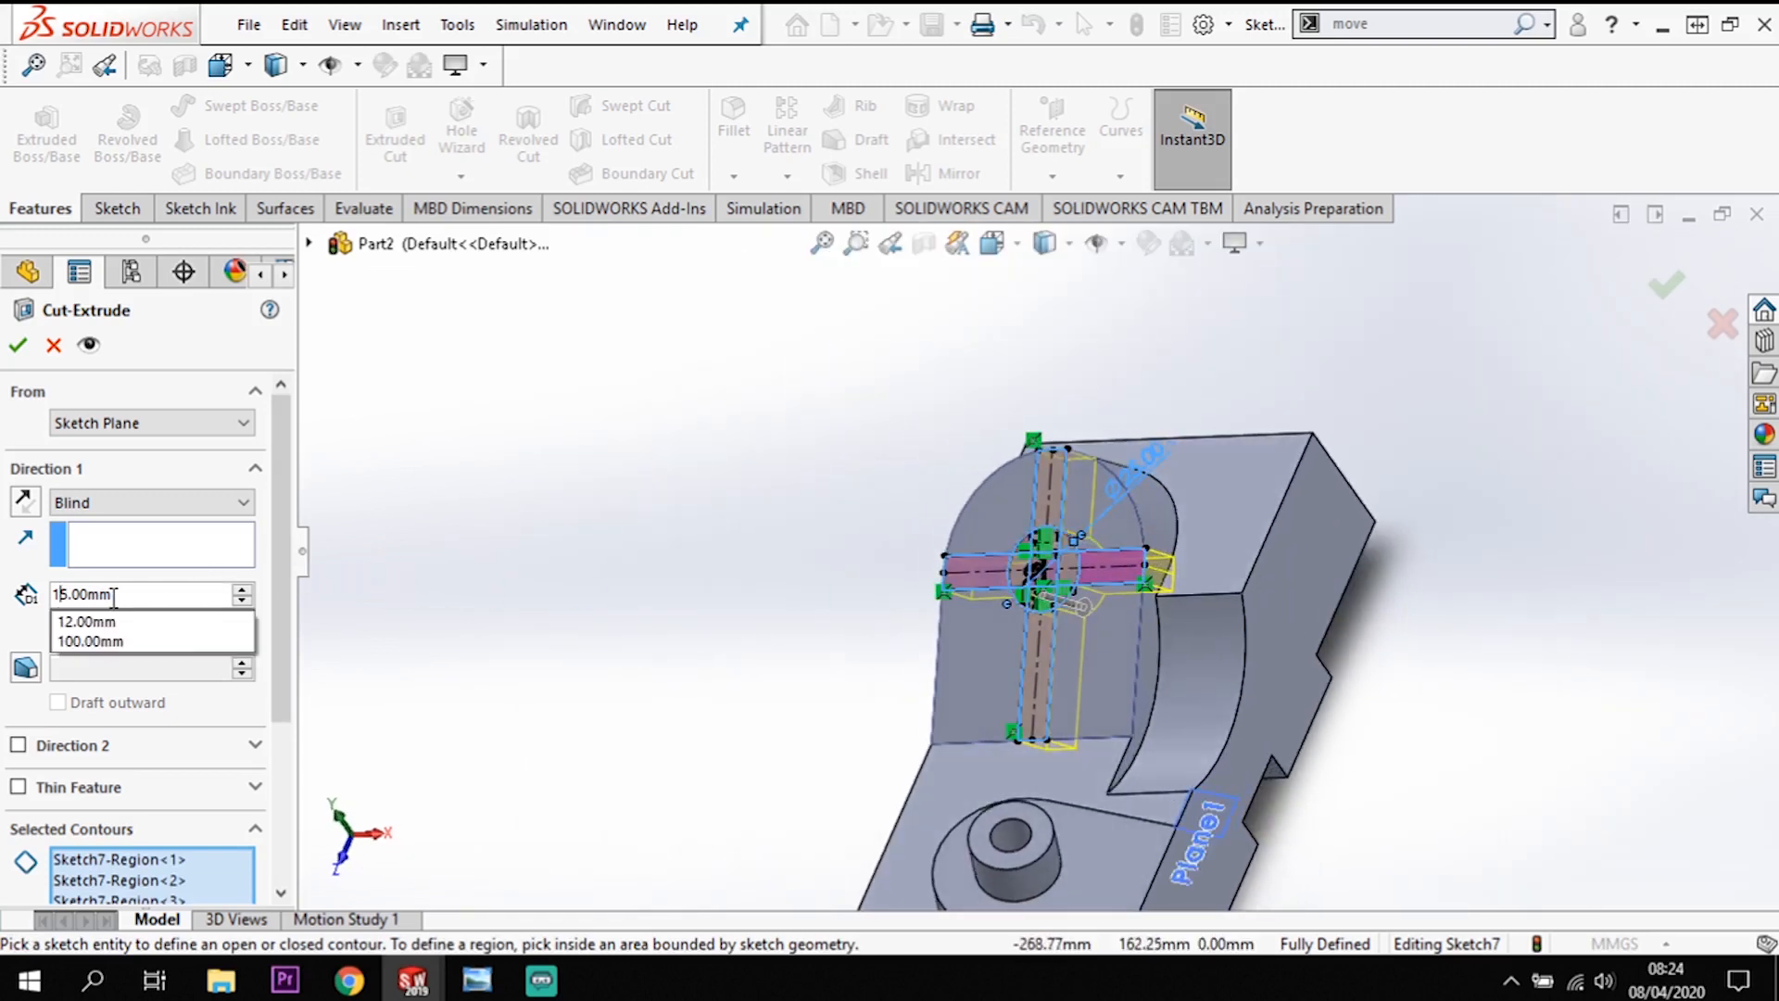
key(Return)
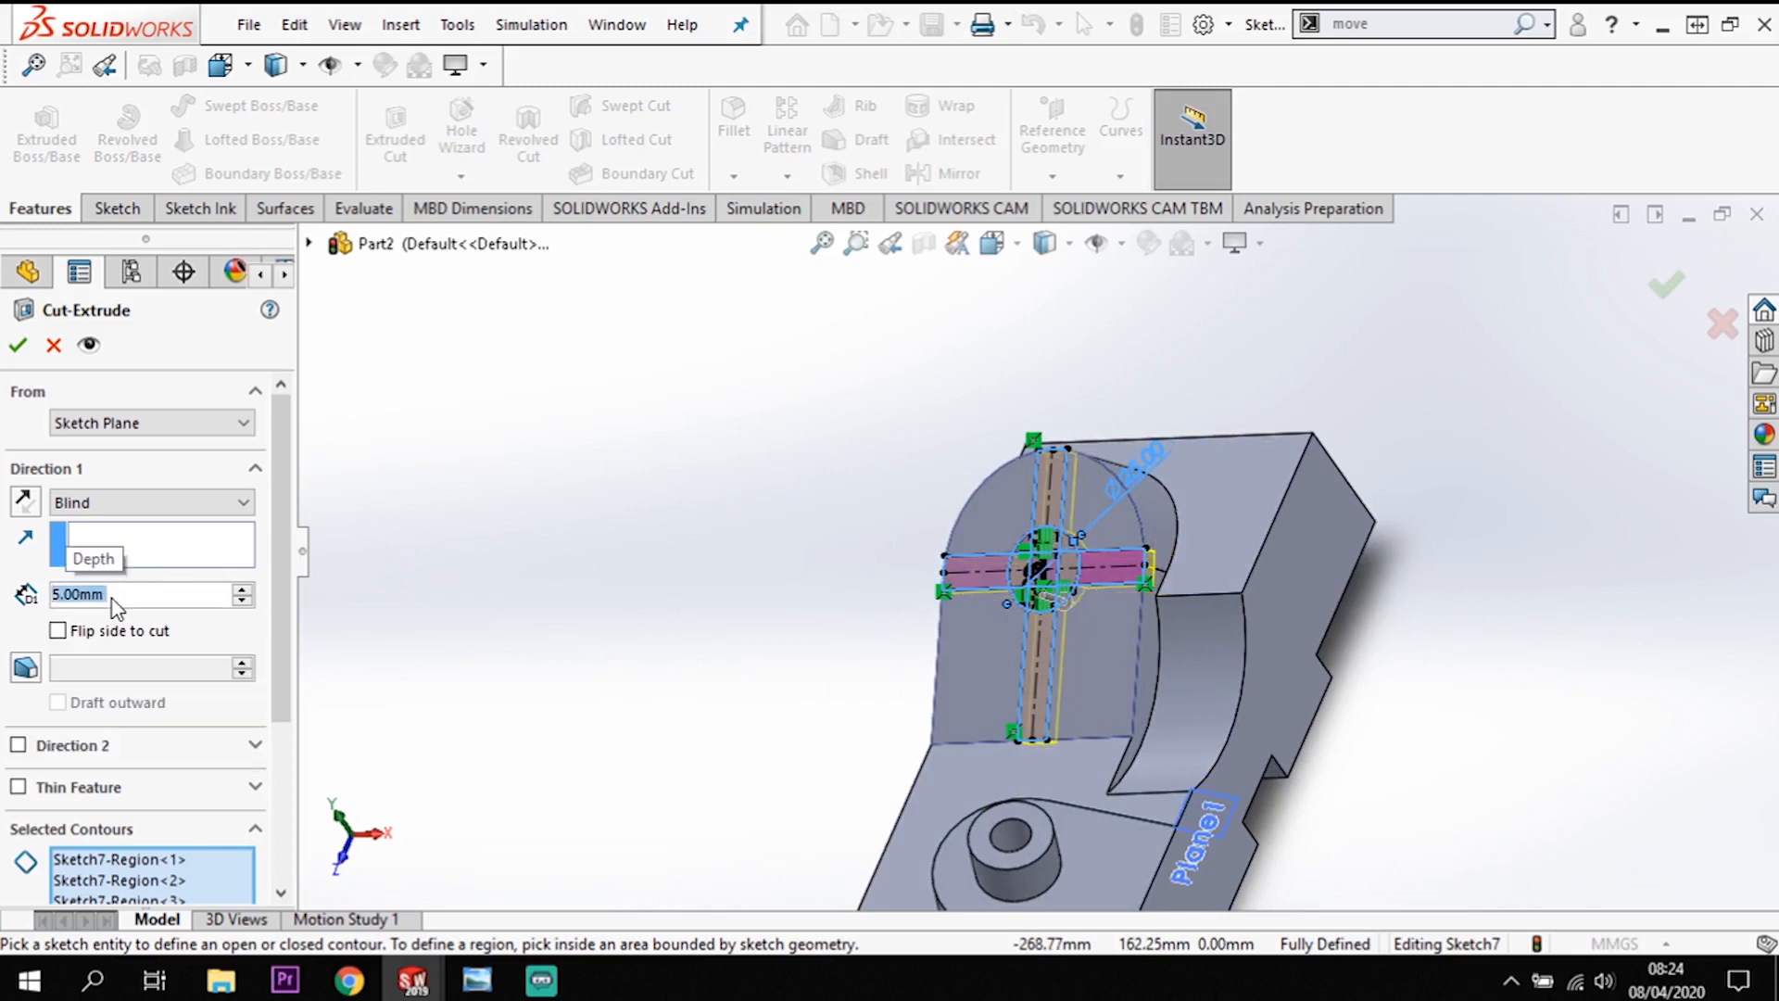
Step: Complete the cross-shaped Extruded Cut in the round-ended boss and inspect the recessed slots
middle_drag(1617, 639, 1636, 570)
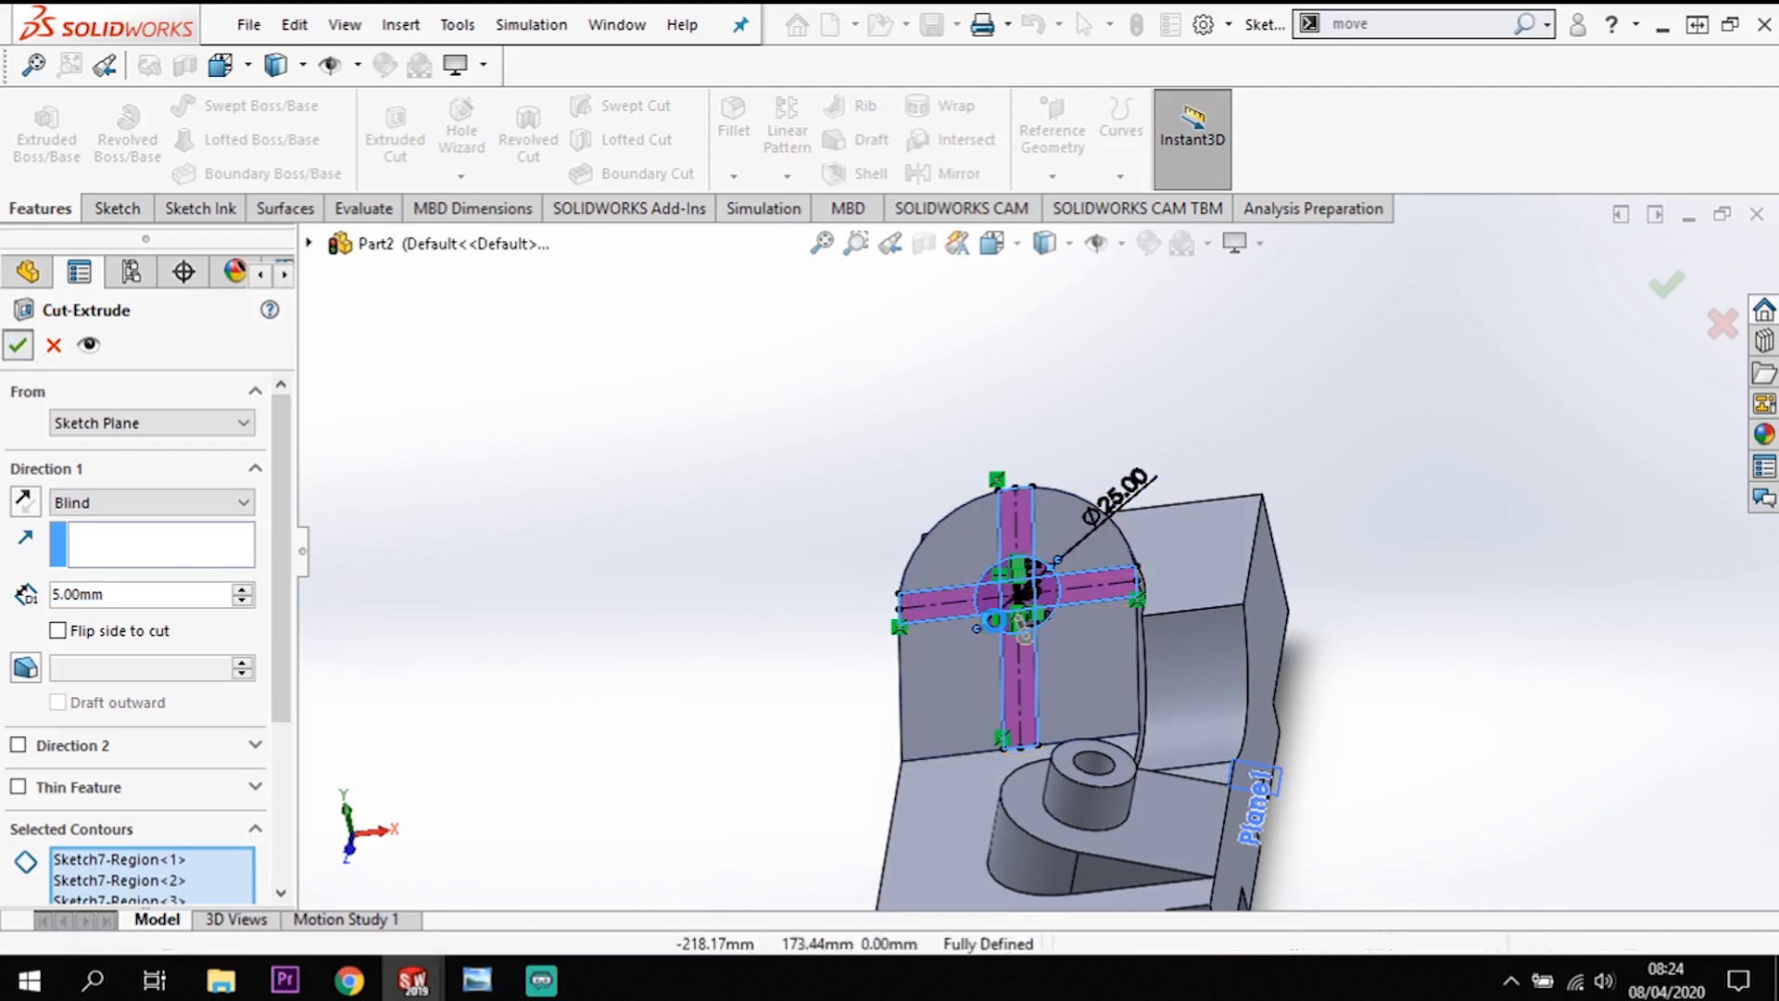
key(Return)
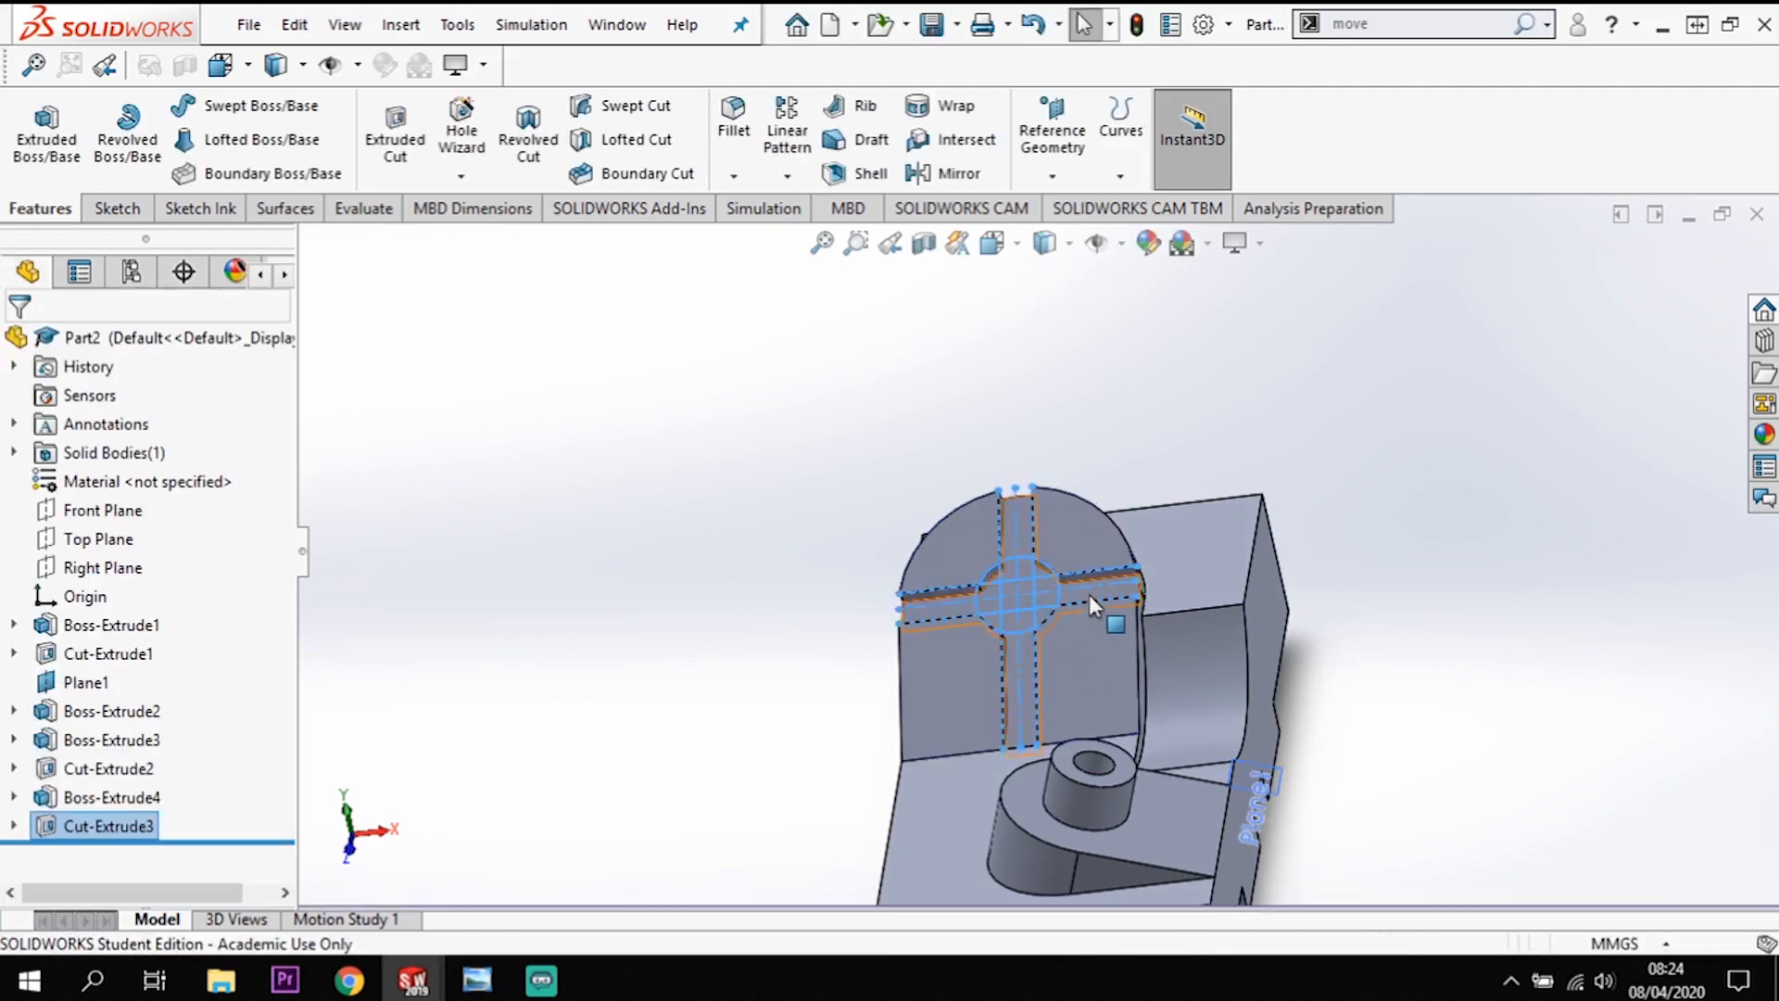
click(1481, 742)
mouse_move(1434, 766)
middle_down()
mouse_move(1379, 794)
mouse_move(1044, 614)
middle_up()
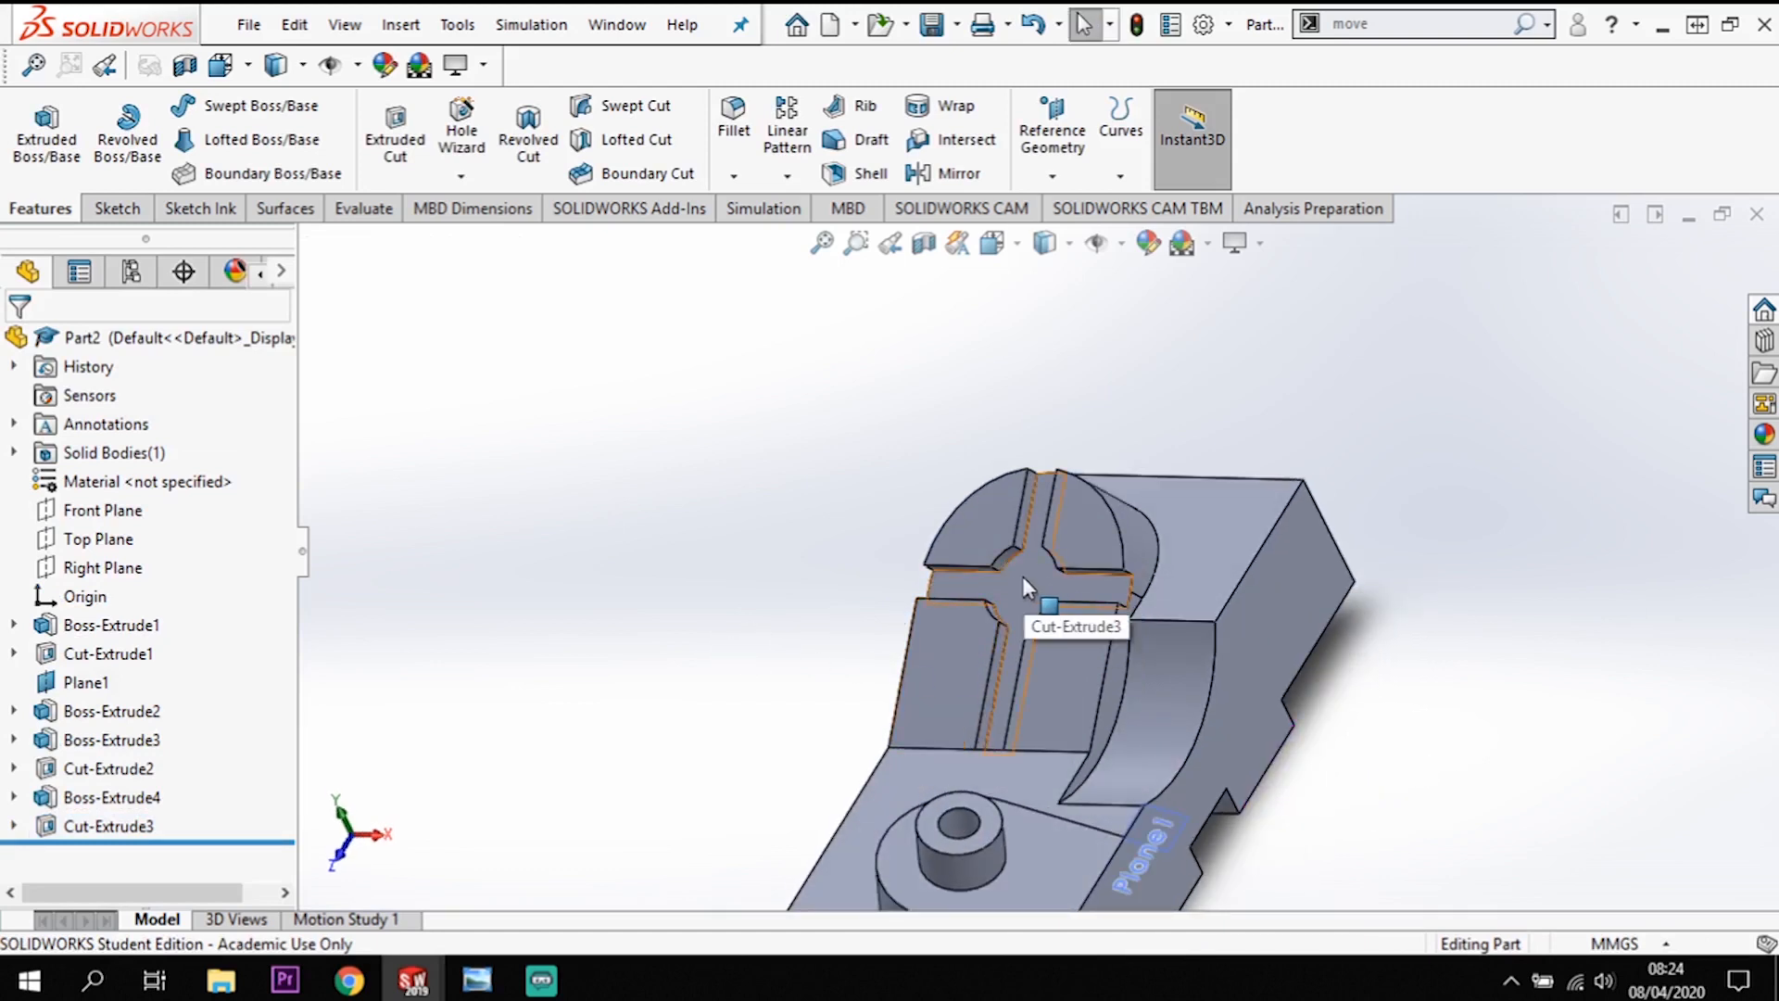
Step: Sketch a circle on the boss's raised front face, centered where the slots cross, and dimension its diameter to 15 mm
click(1072, 525)
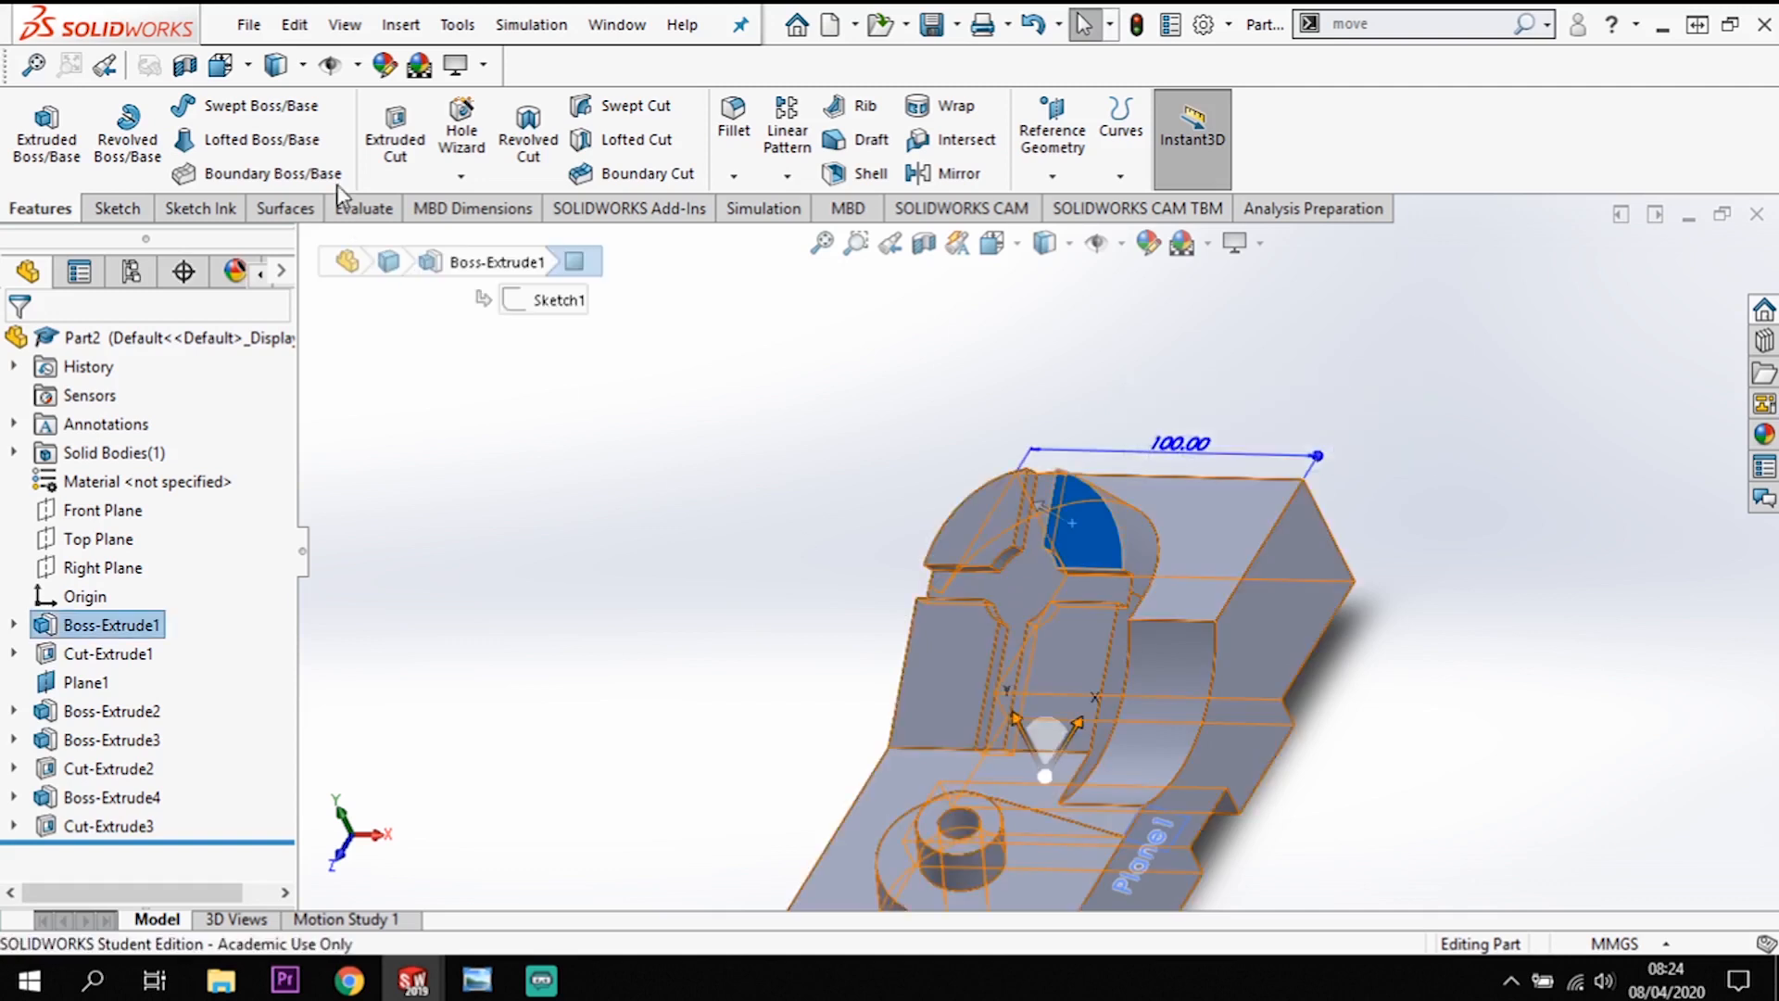
click(112, 208)
click(35, 115)
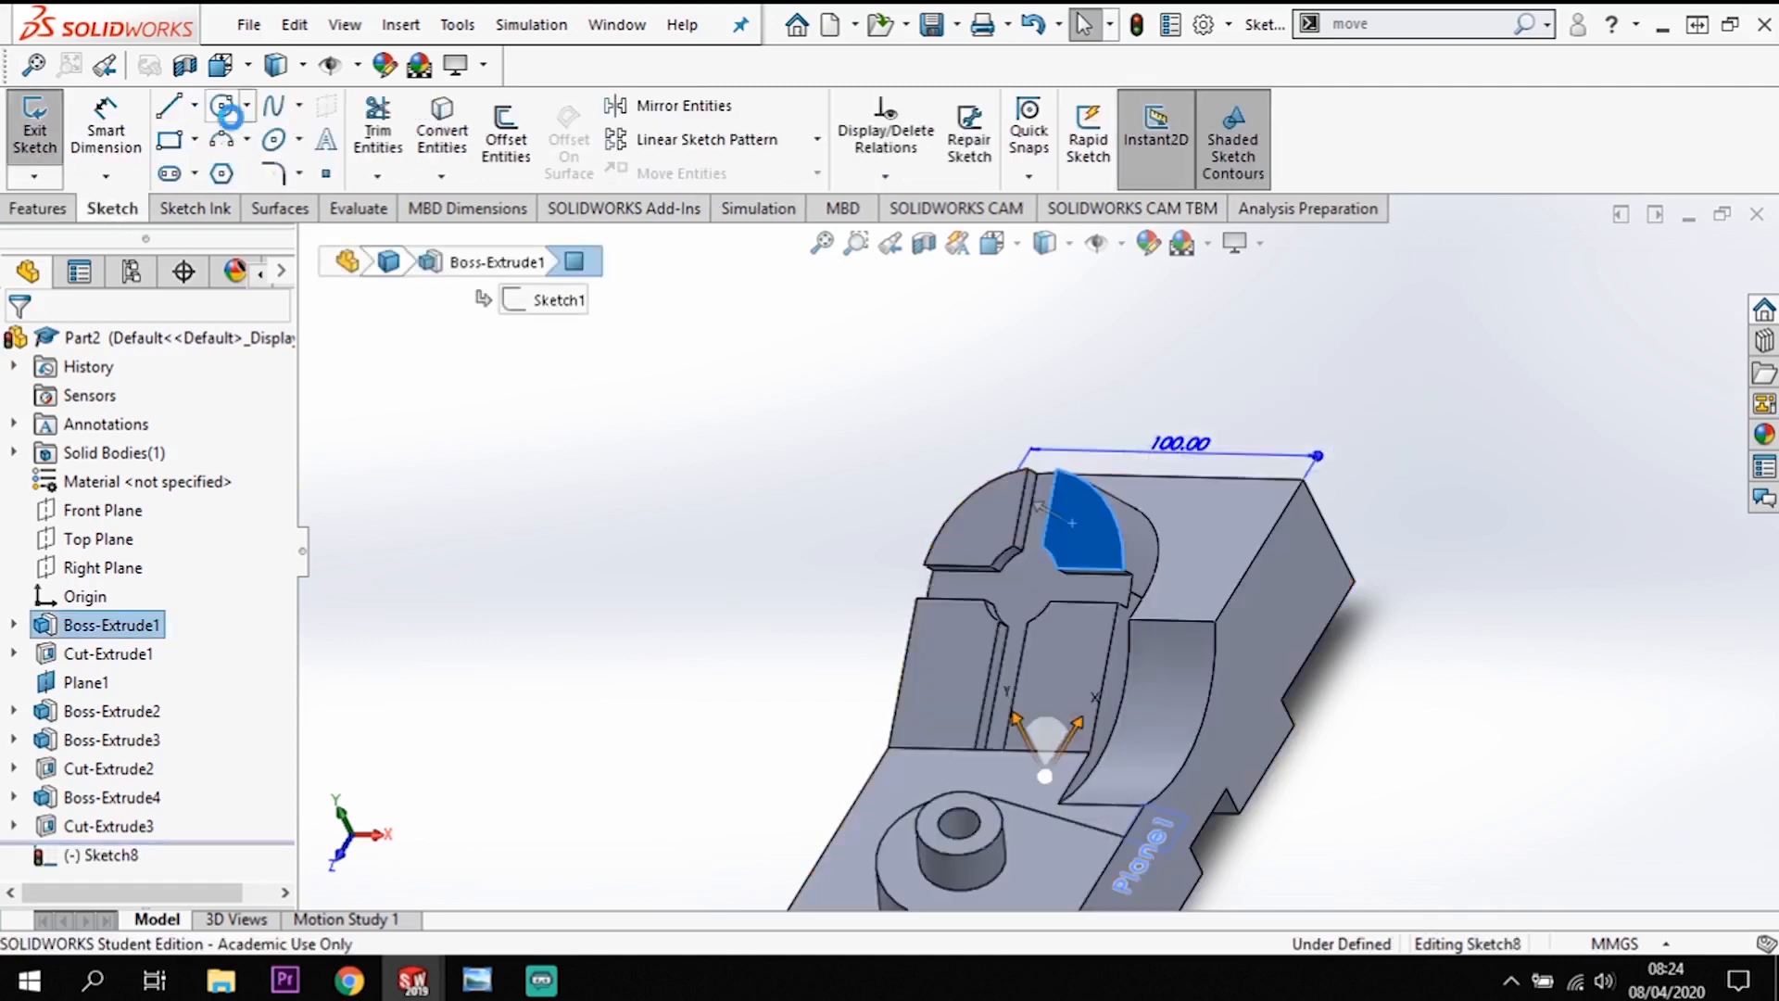
click(222, 104)
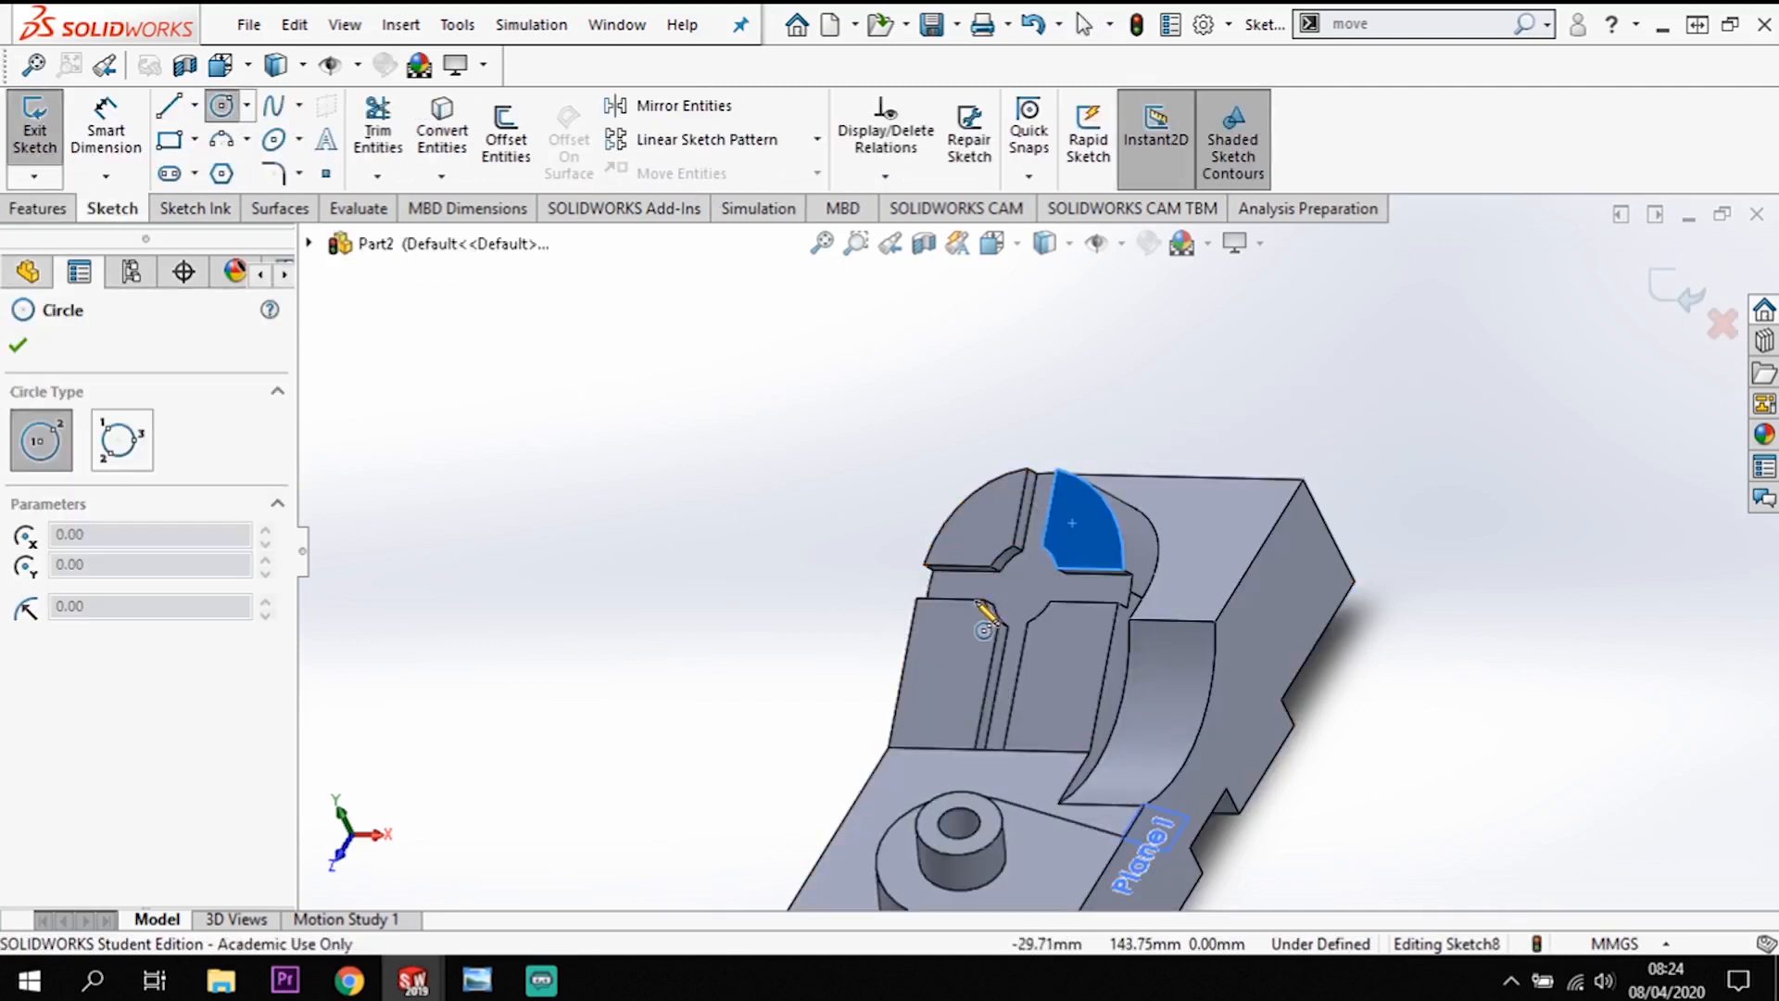
scroll(991, 626, down, 3)
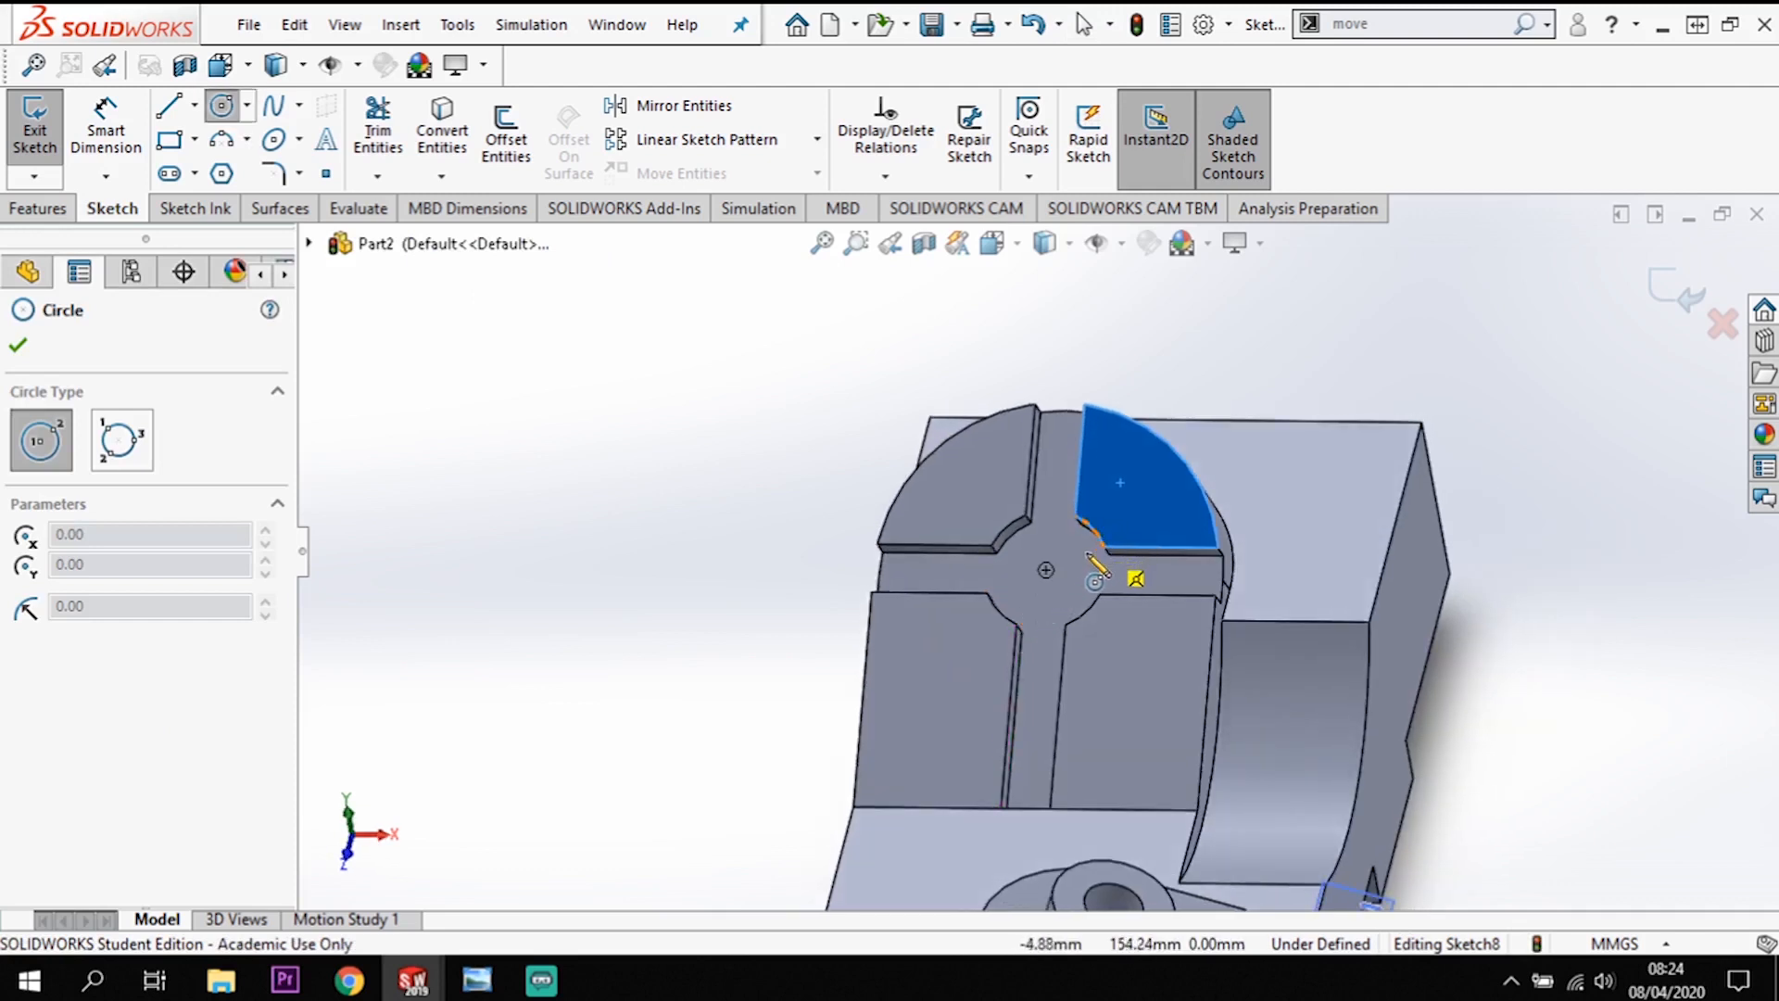
click(1047, 570)
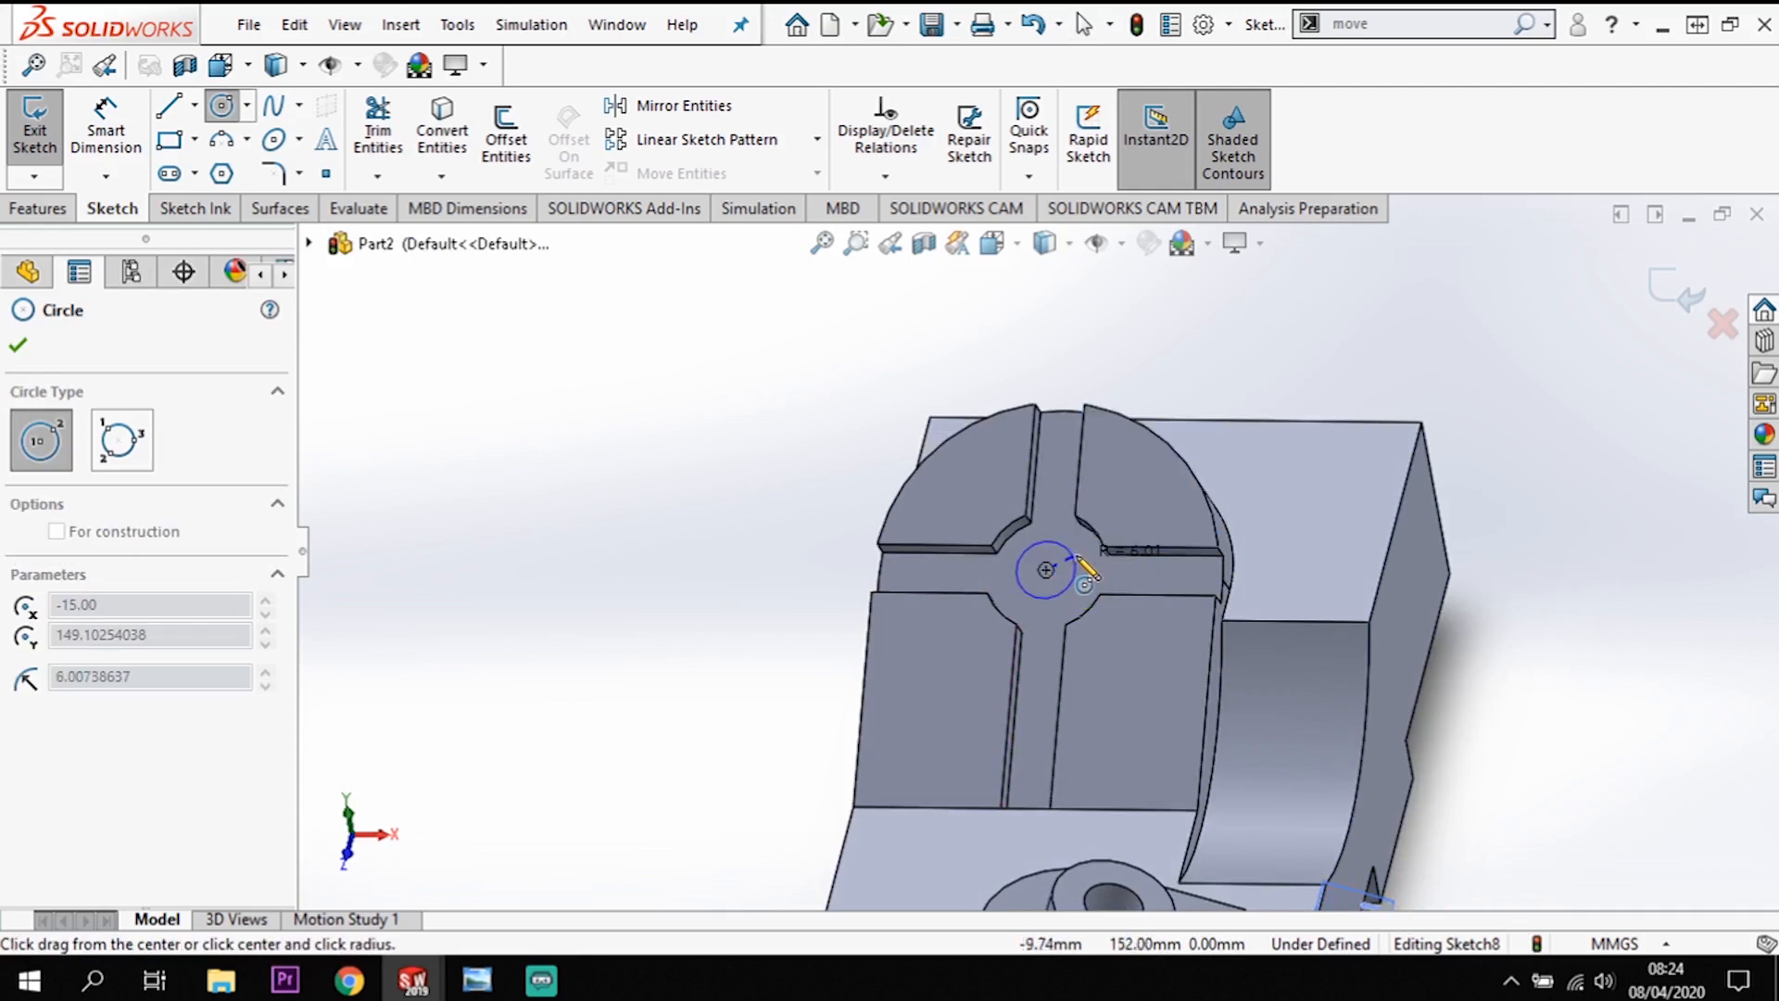
click(1075, 549)
click(136, 137)
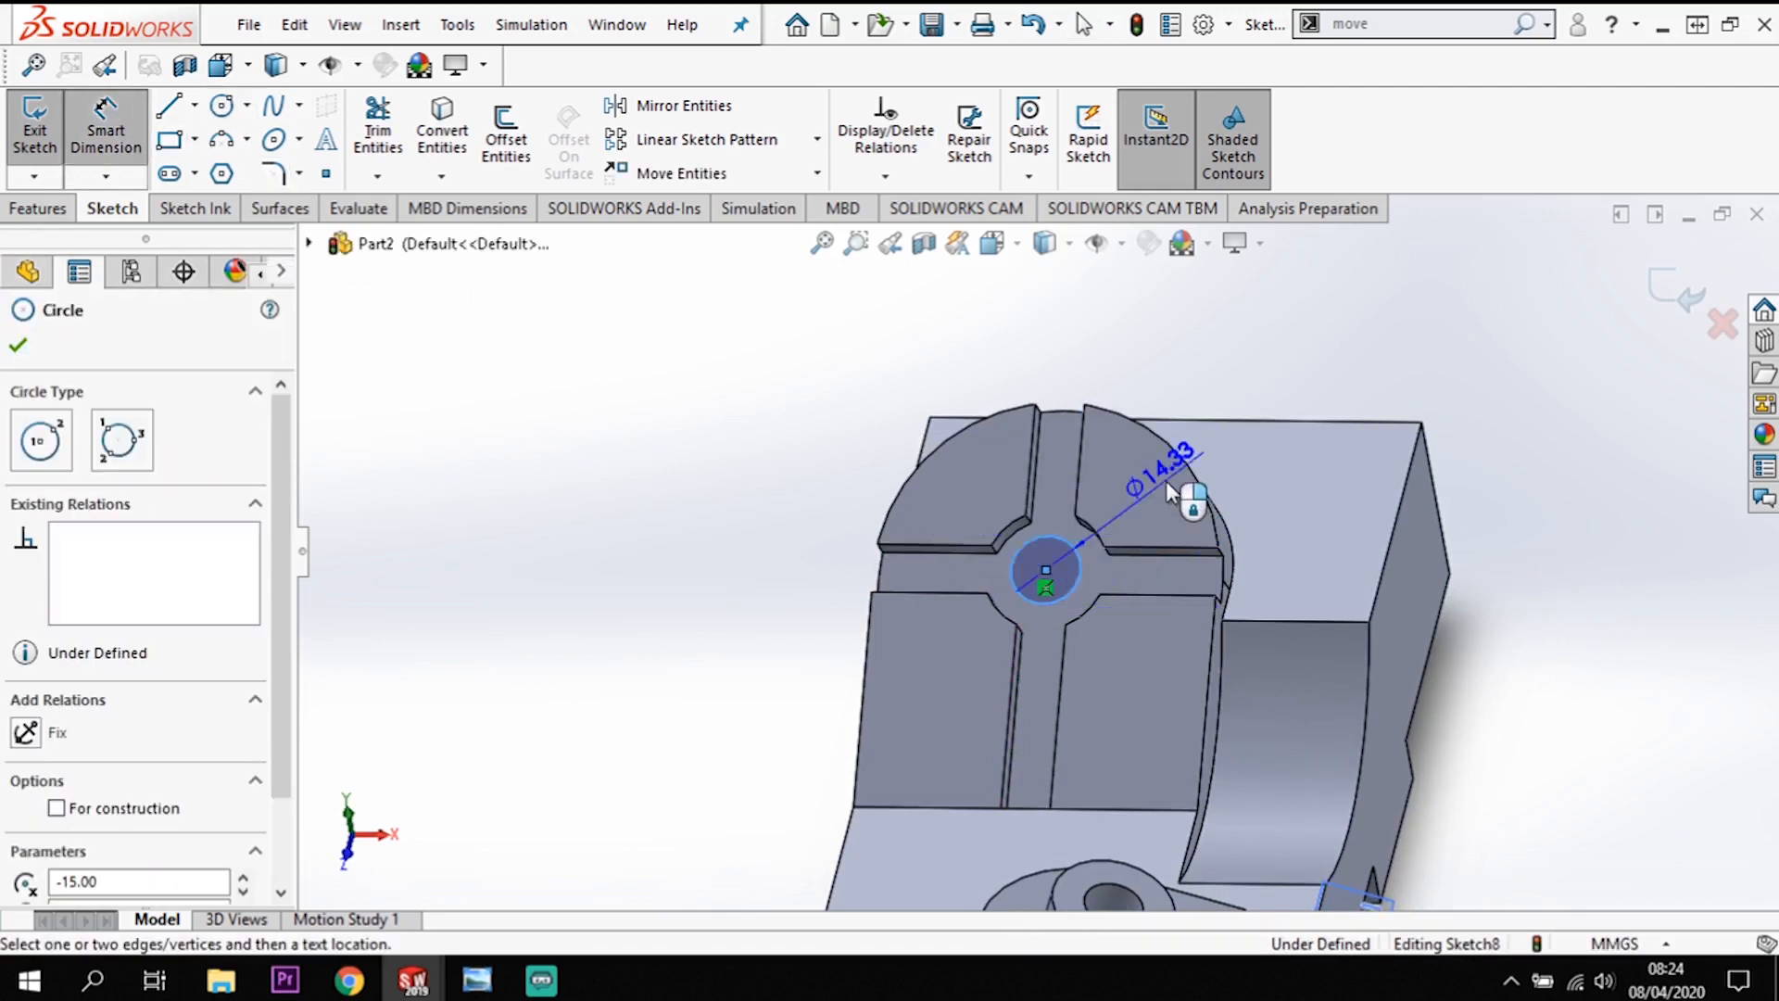
click(1149, 481)
click(1149, 481)
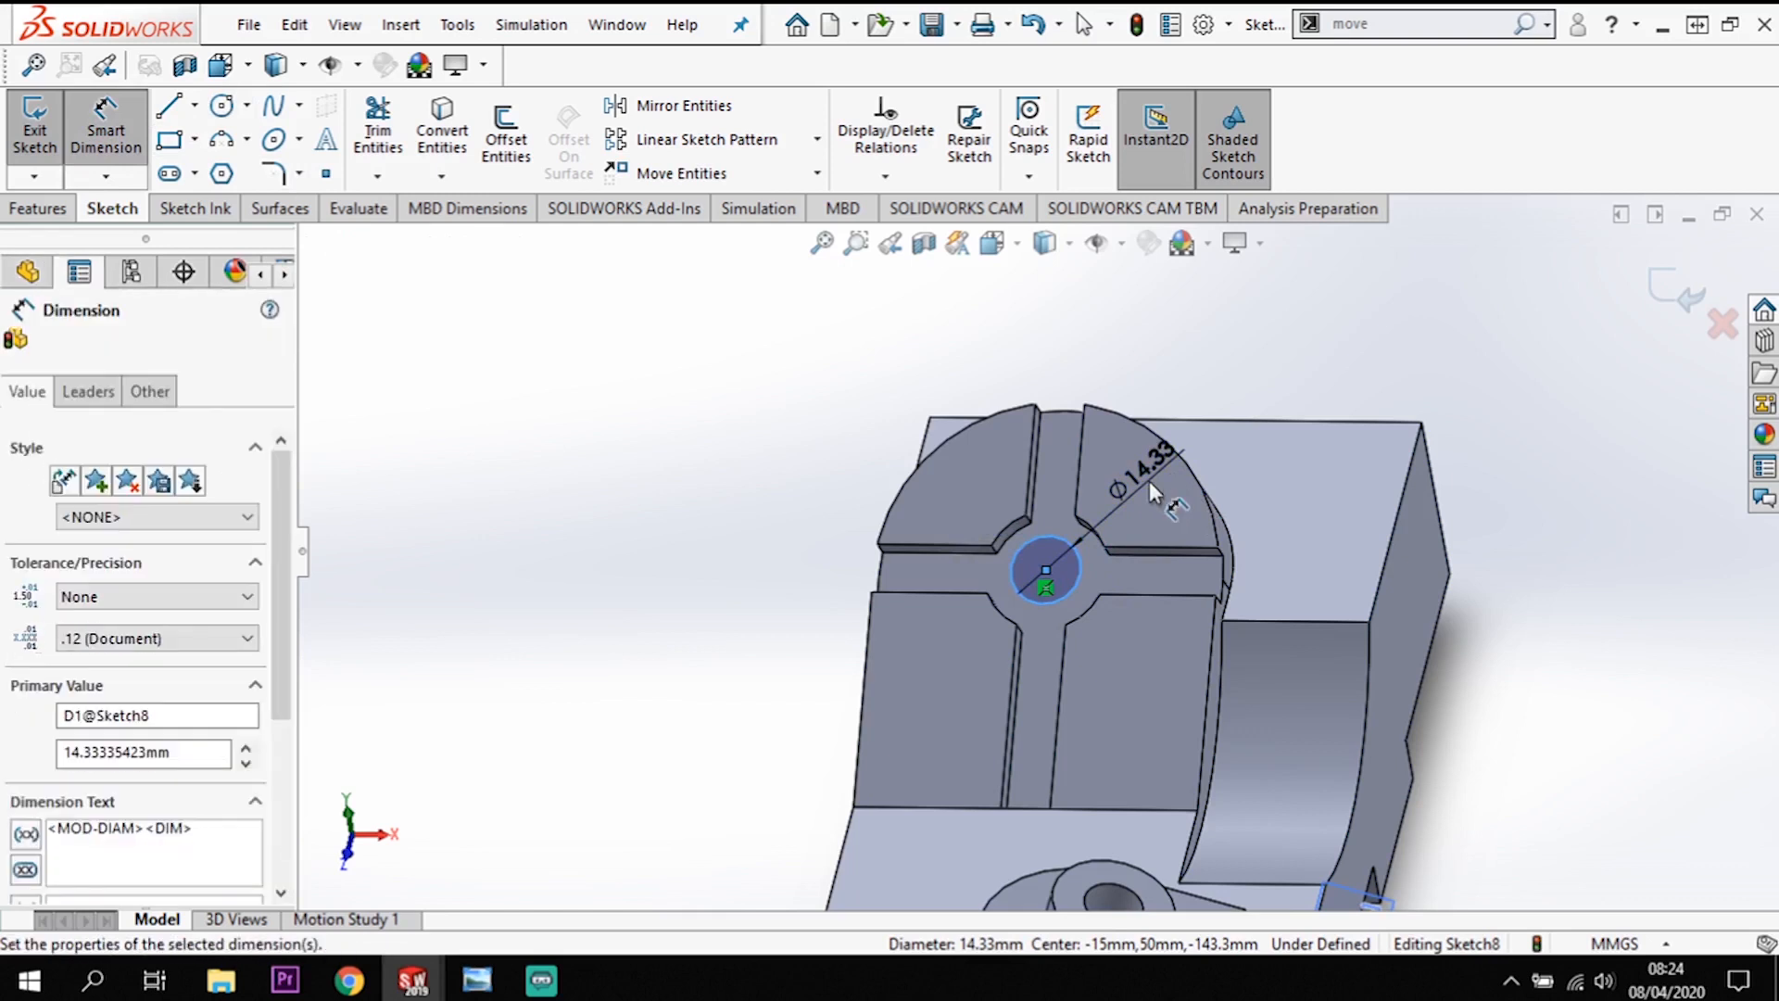
text(15)
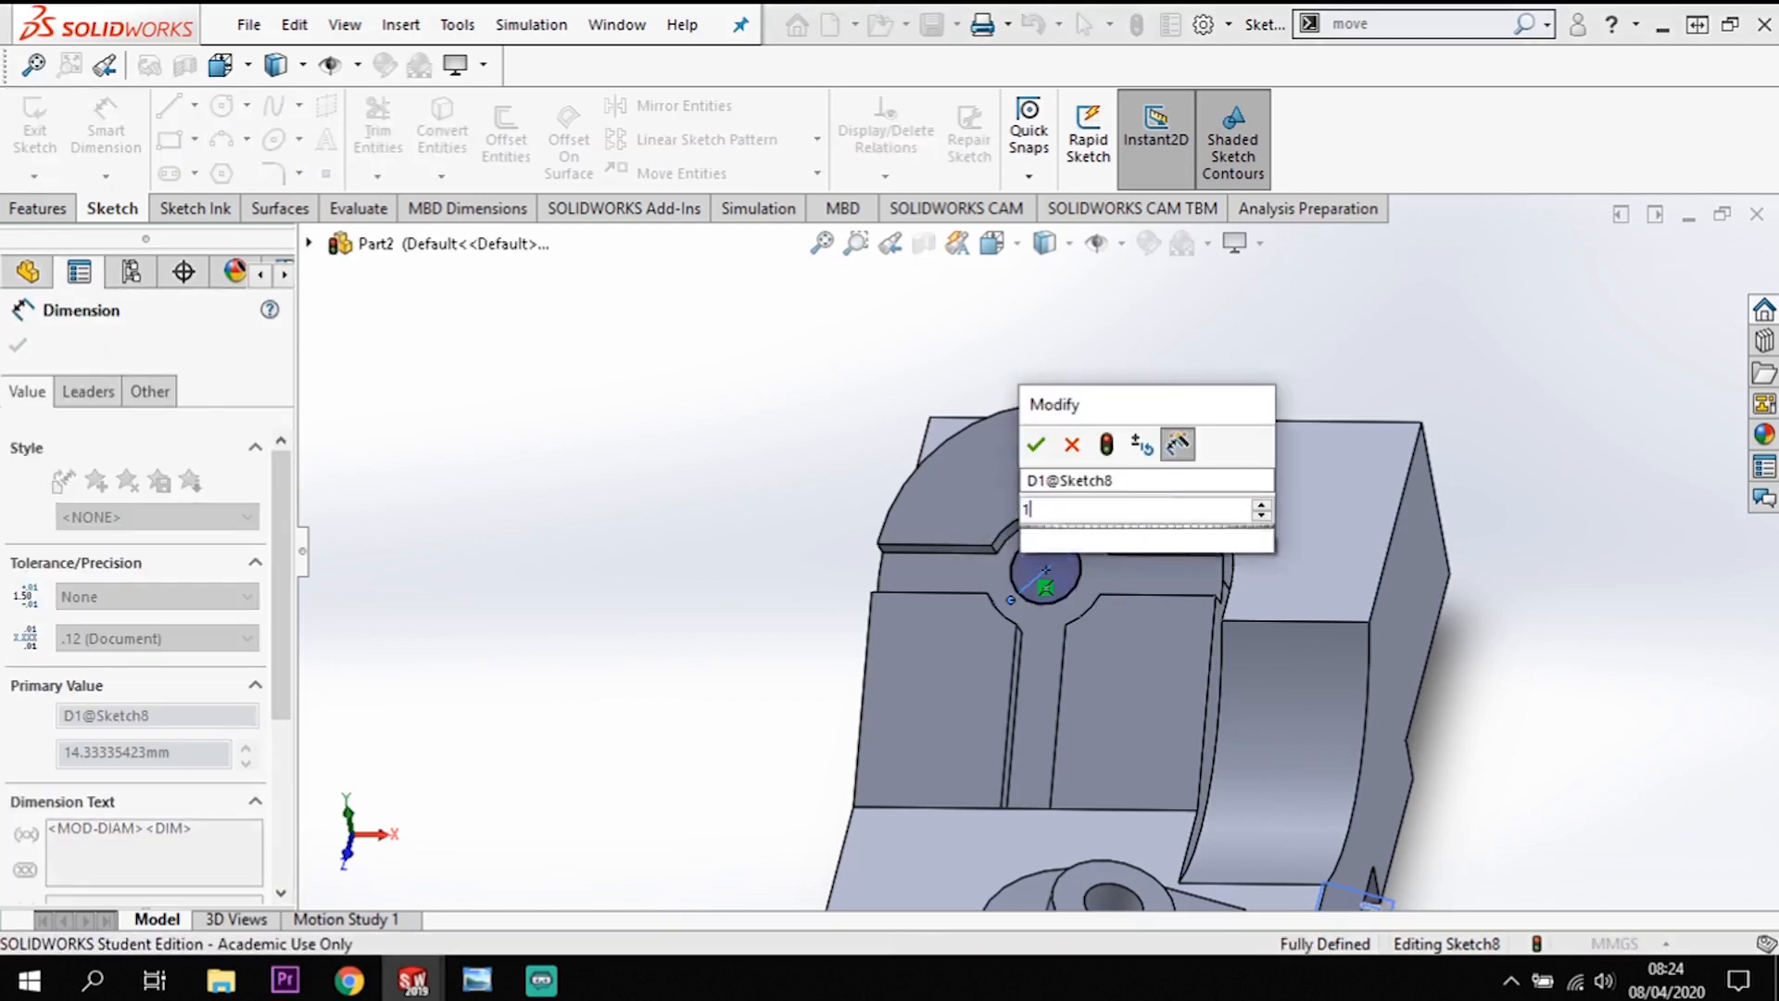
key(Return)
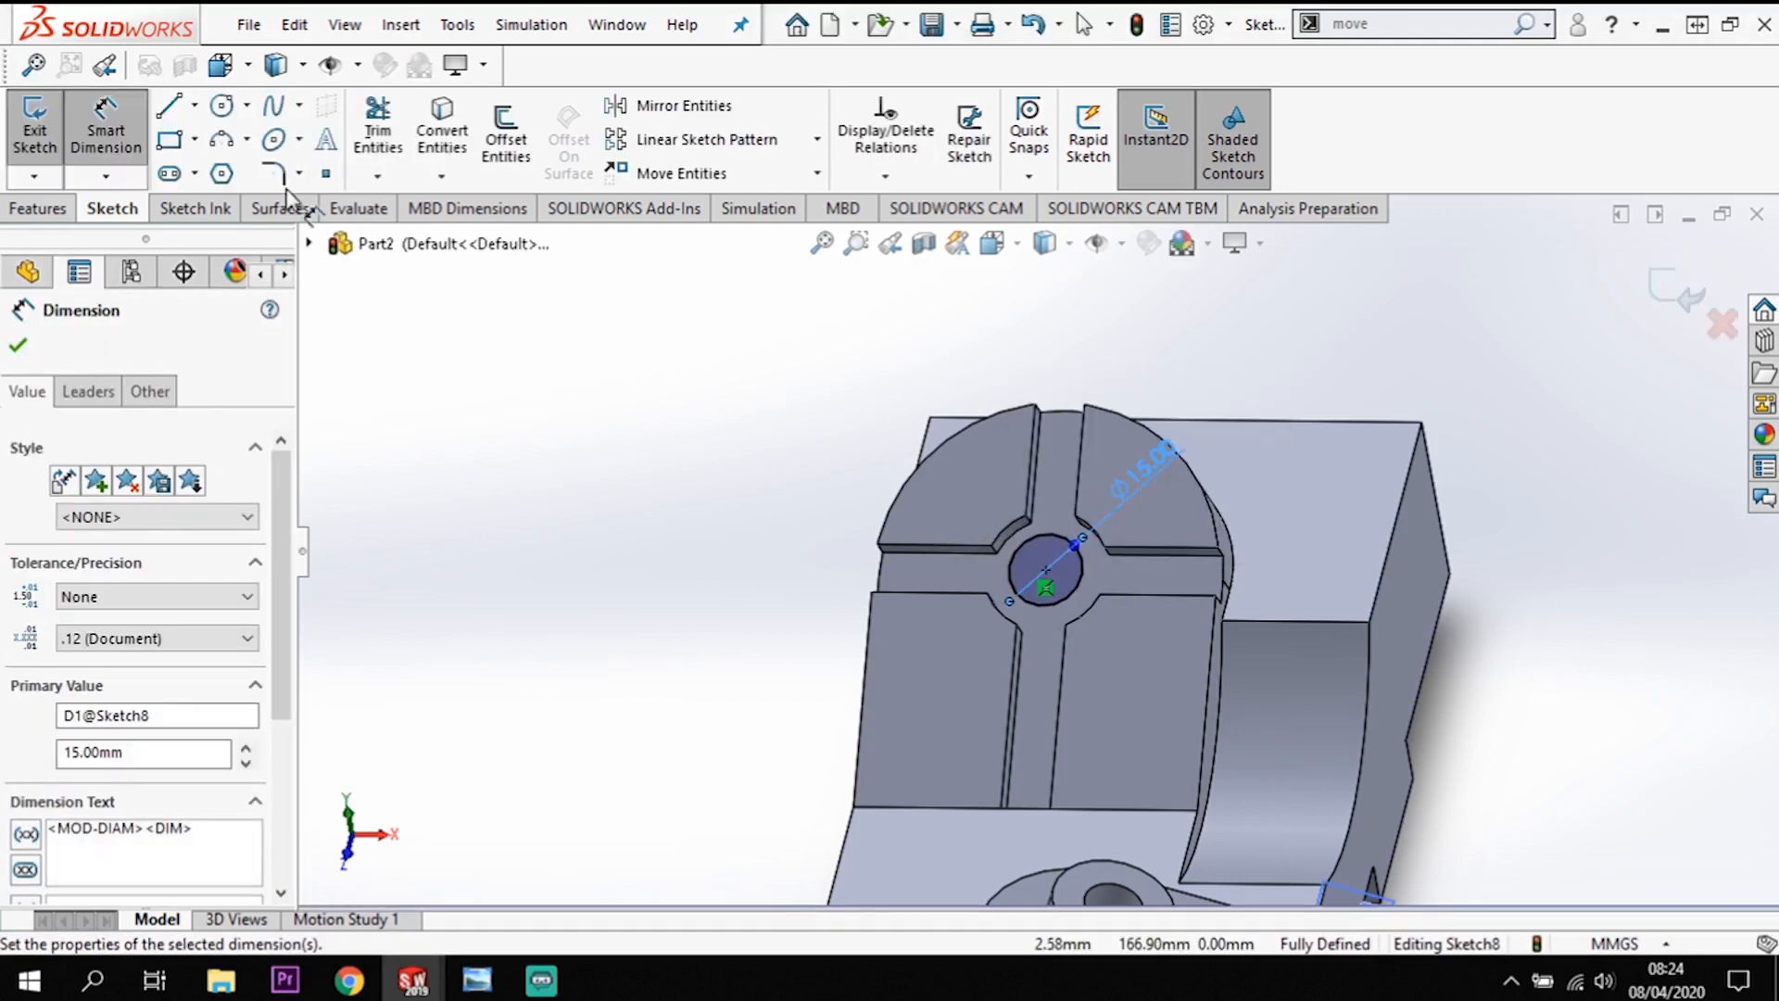
Step: Cut the 15 mm circle through the part with an Extruded Cut set to Through All, and inspect the hole
click(37, 208)
click(396, 130)
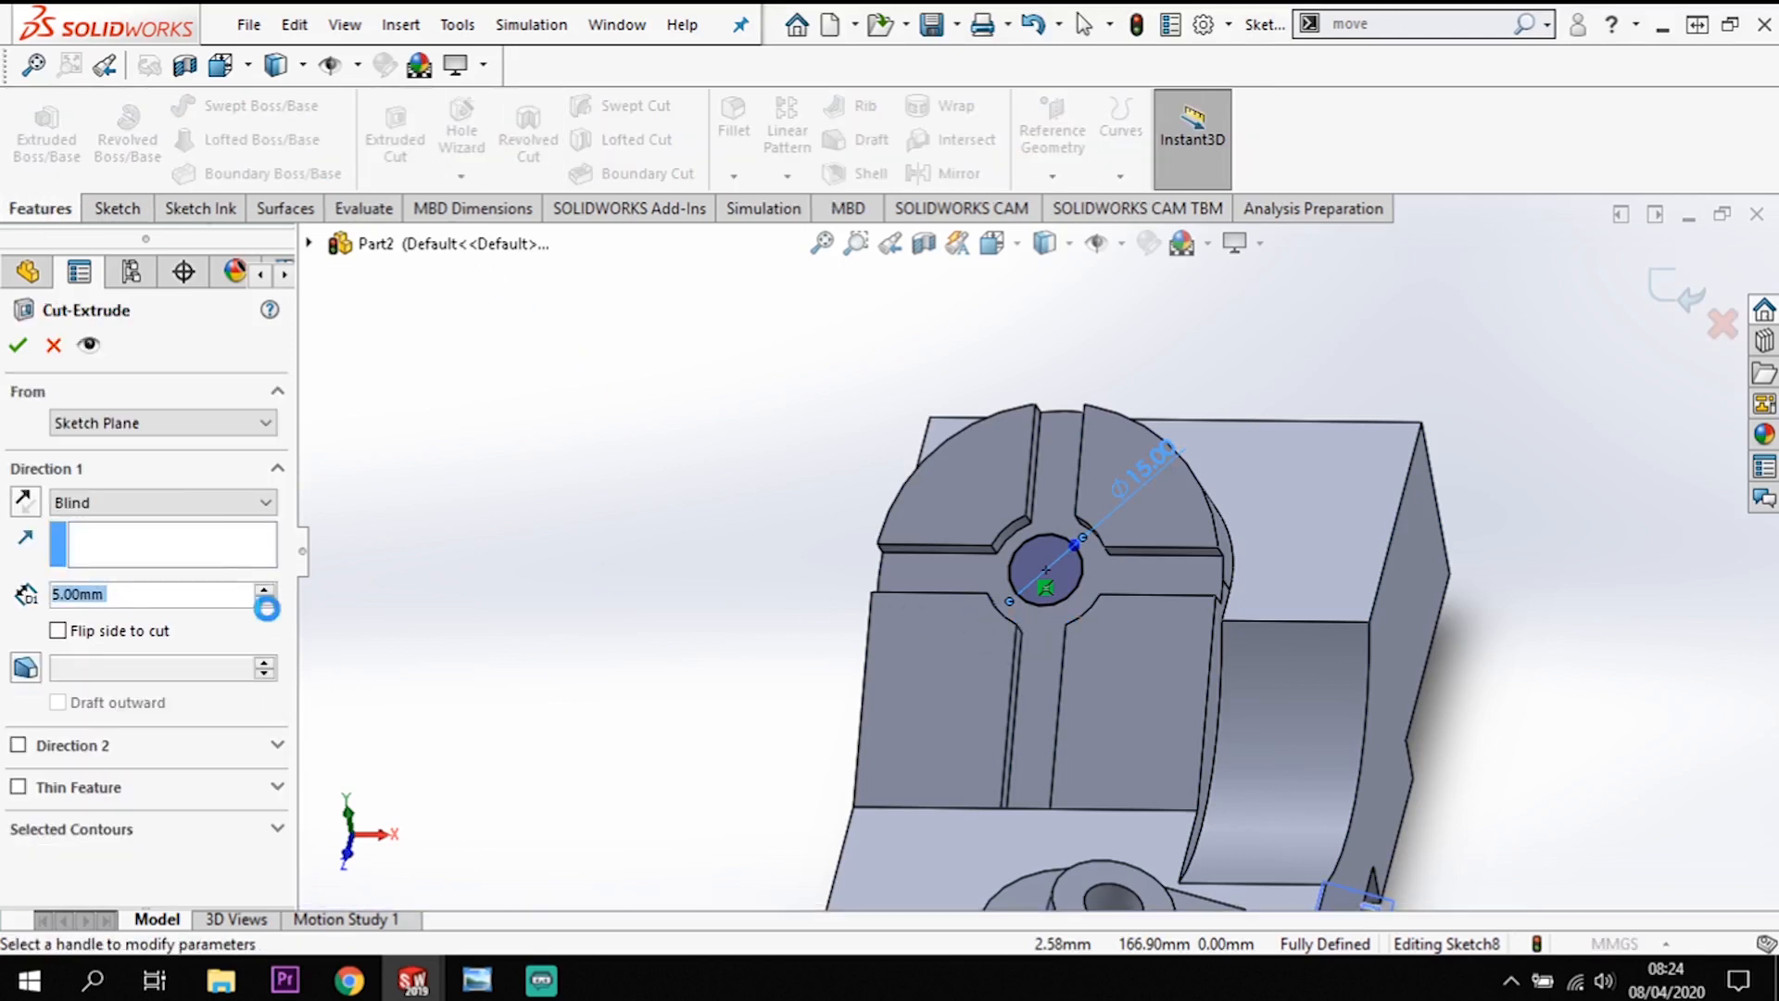
click(189, 503)
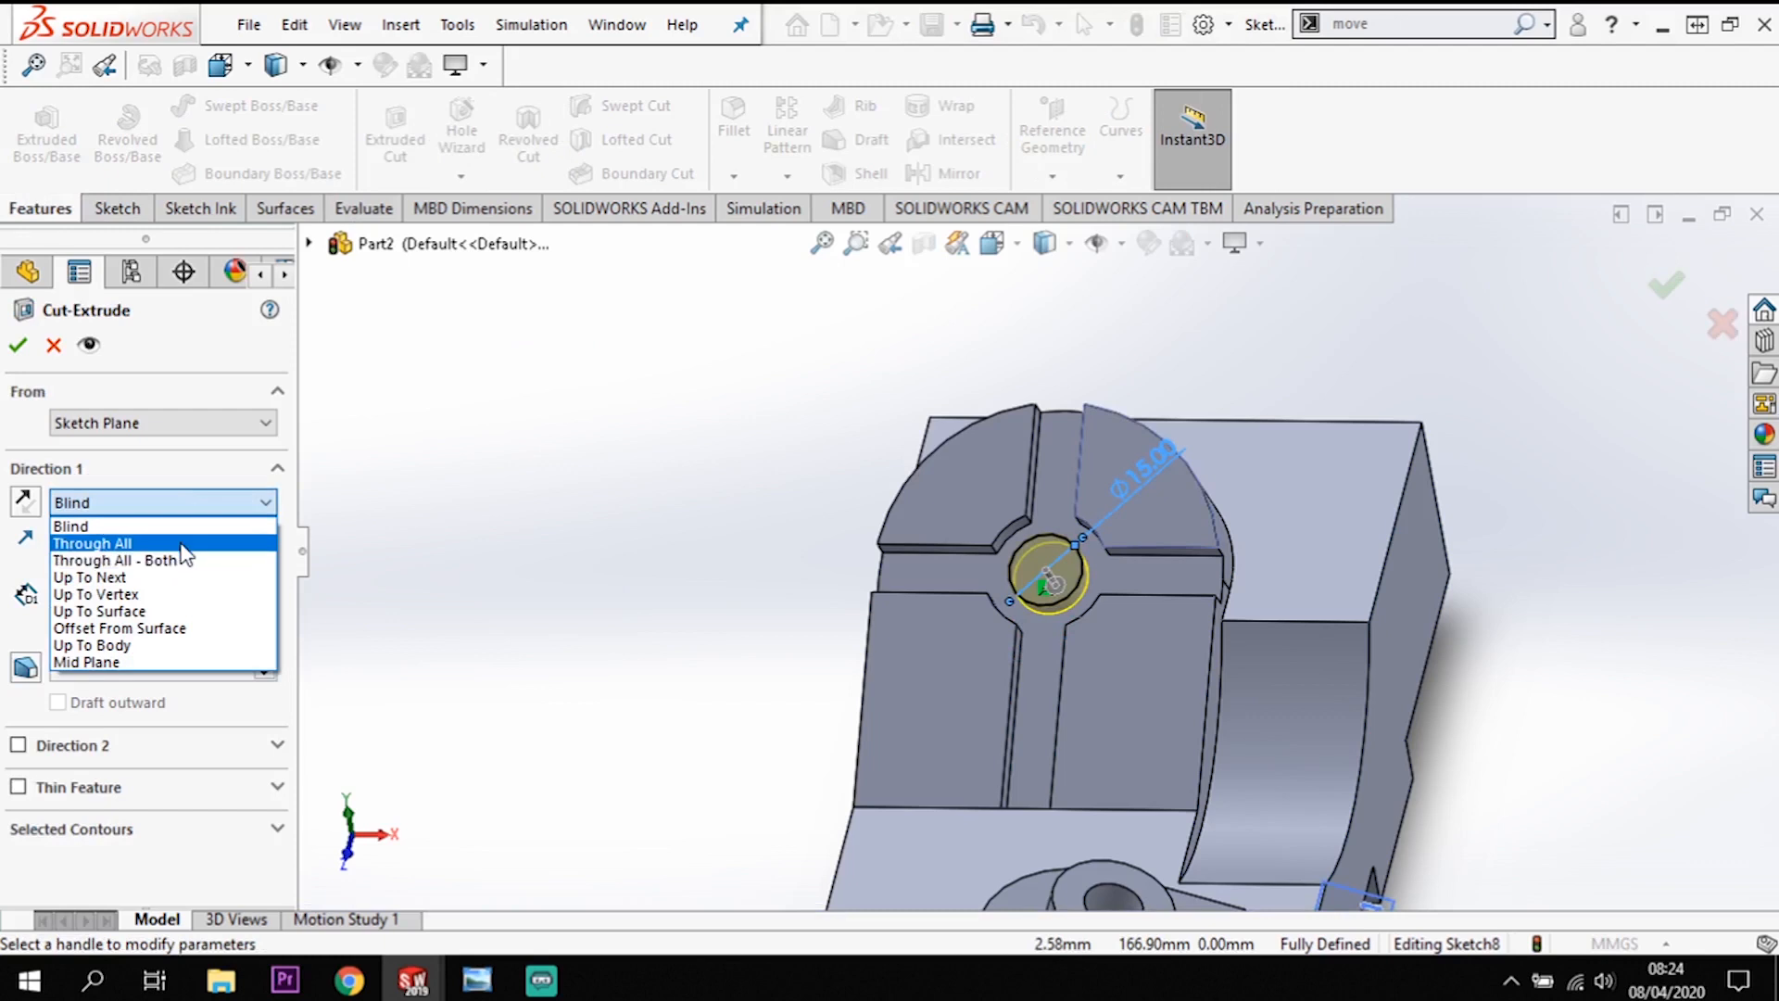
click(183, 545)
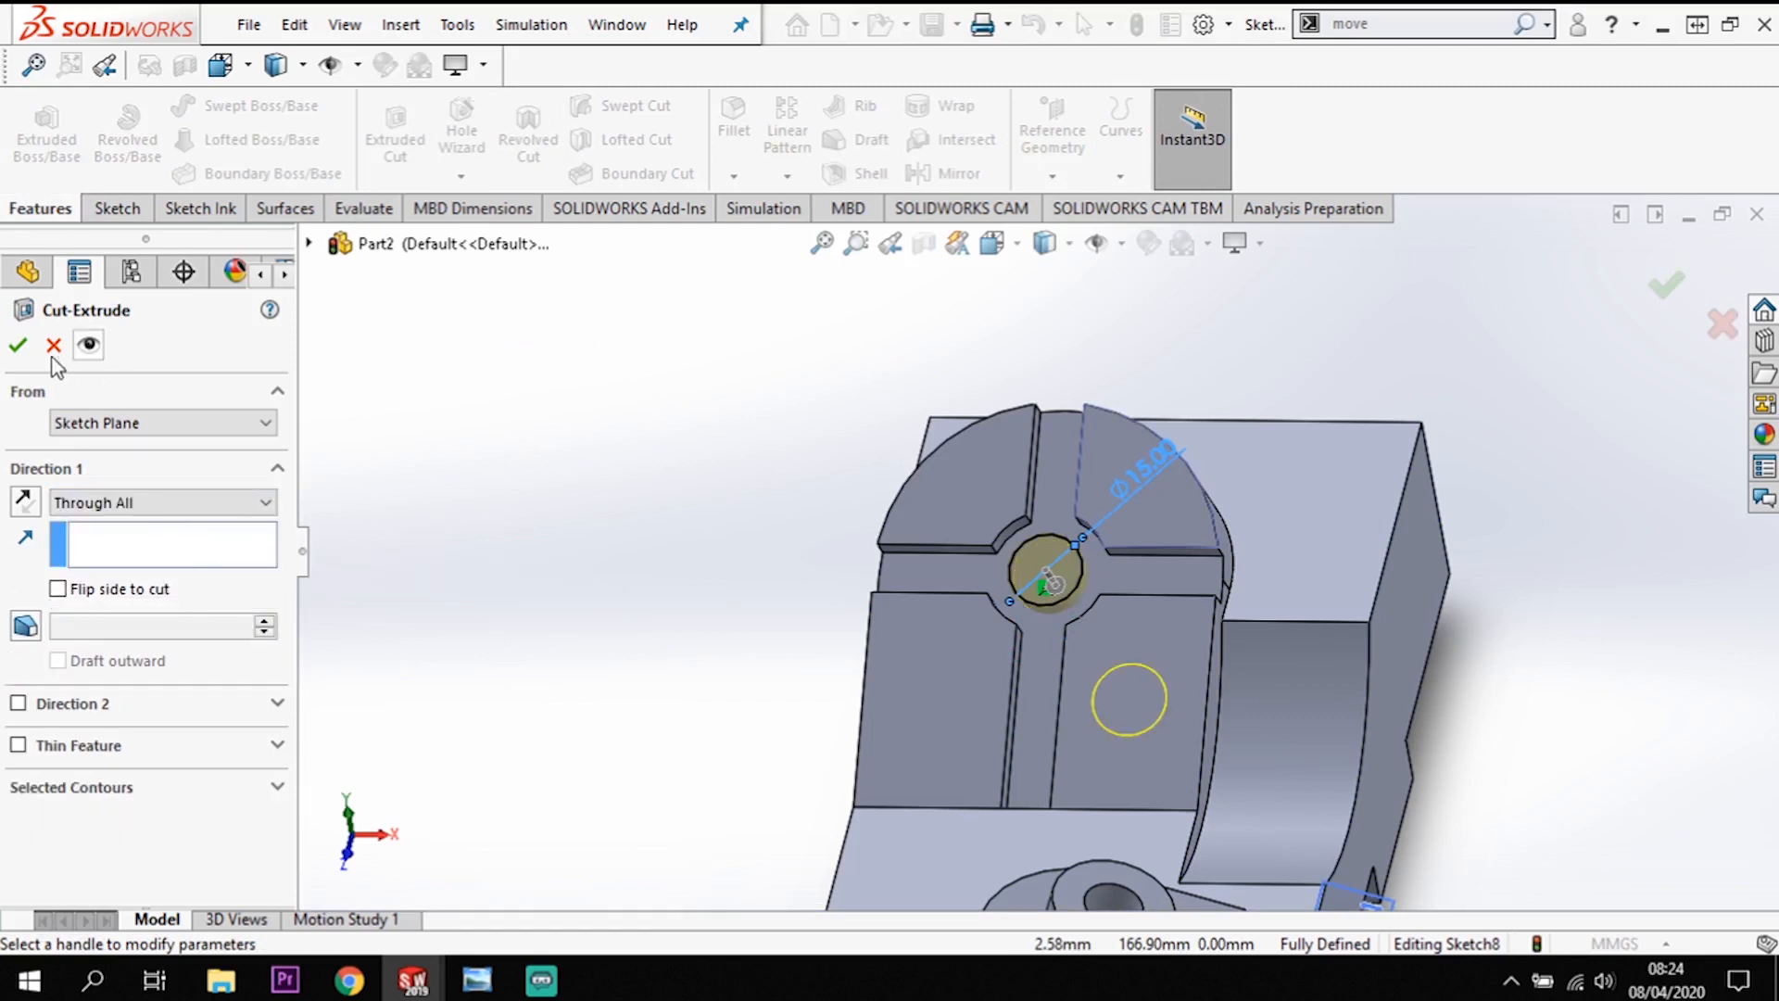
click(18, 349)
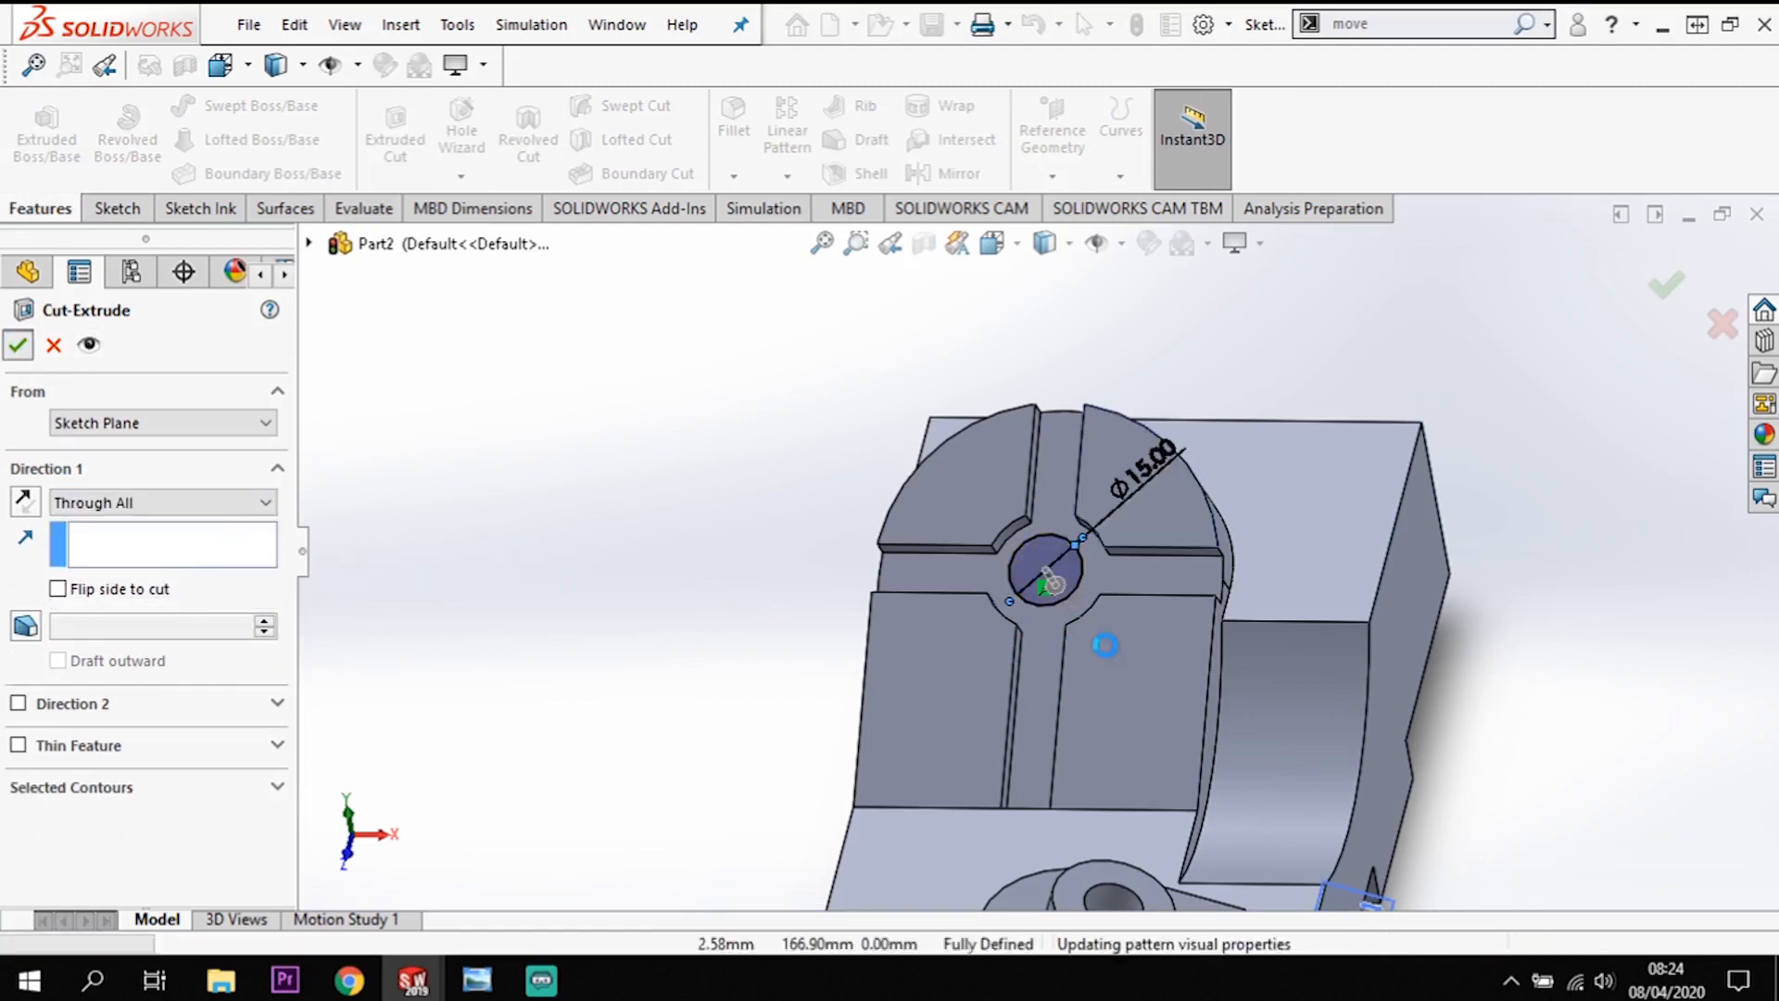
click(1642, 735)
middle_drag(1637, 749, 1605, 805)
scroll(1600, 802, up, 4)
middle_drag(1452, 767, 1399, 828)
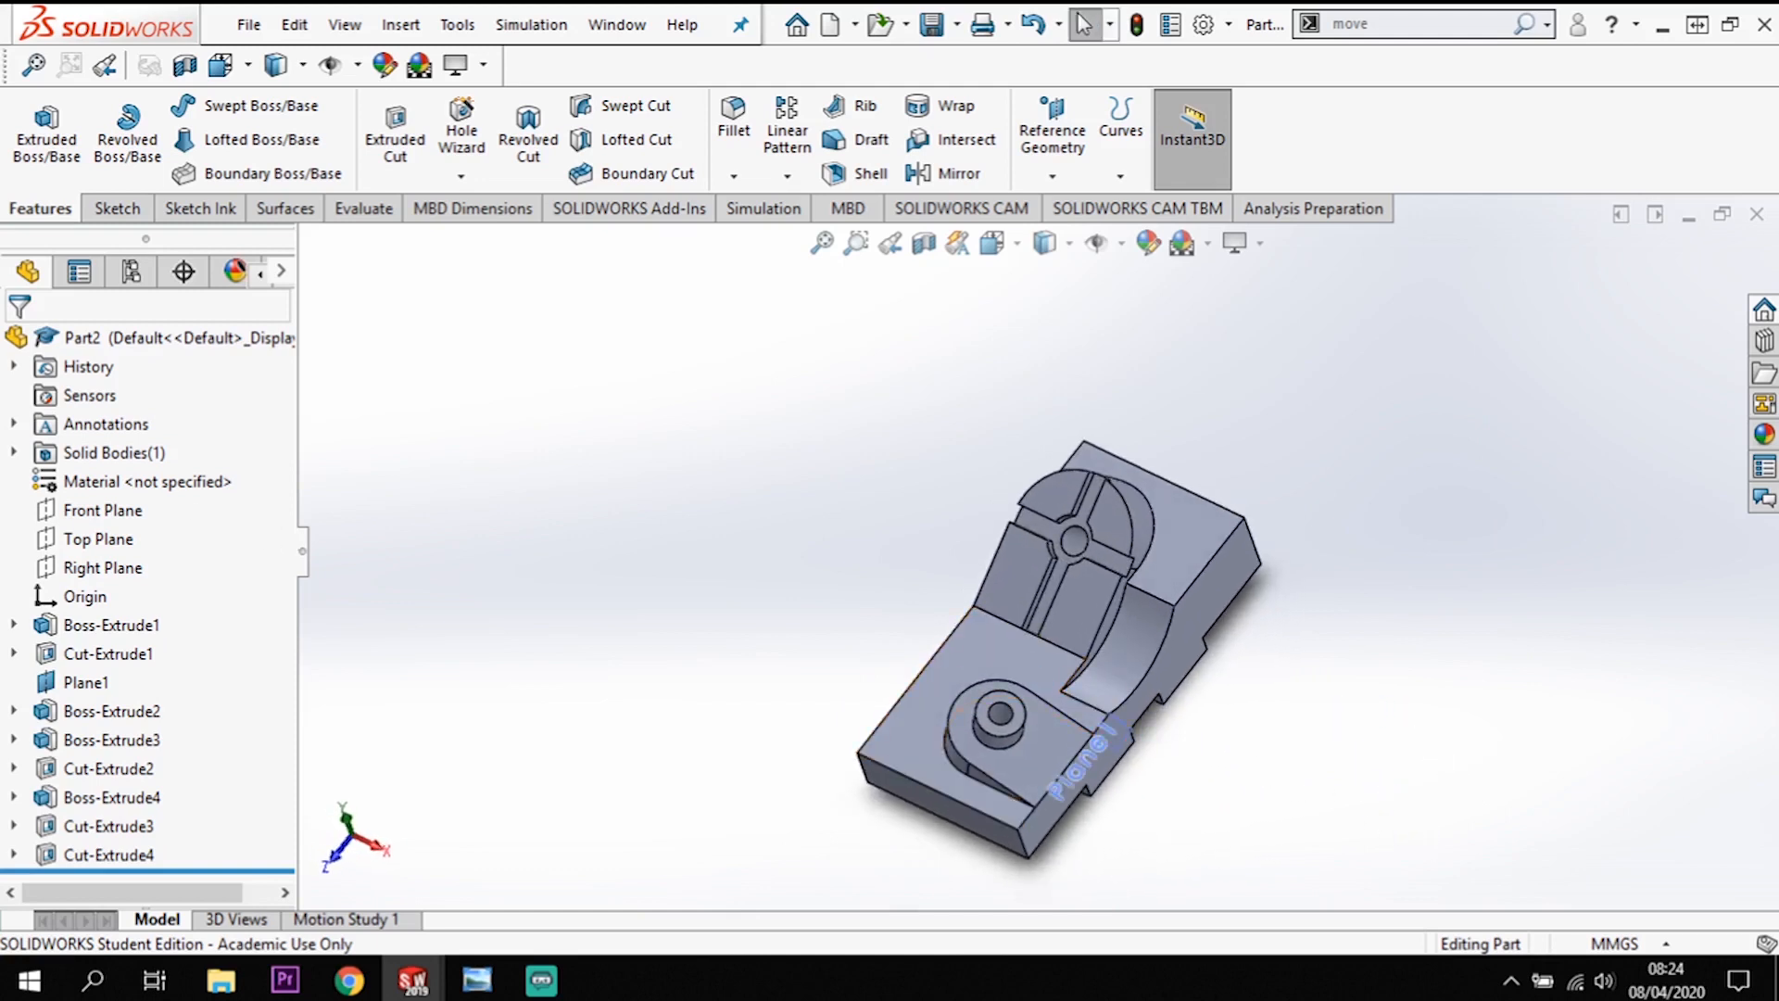
Step: Set up a rotating Move Face on the small end face of the lower vertical slot, using the boss's bottom edge as the axis
scroll(1029, 639, down, 4)
scroll(1029, 638, down, 4)
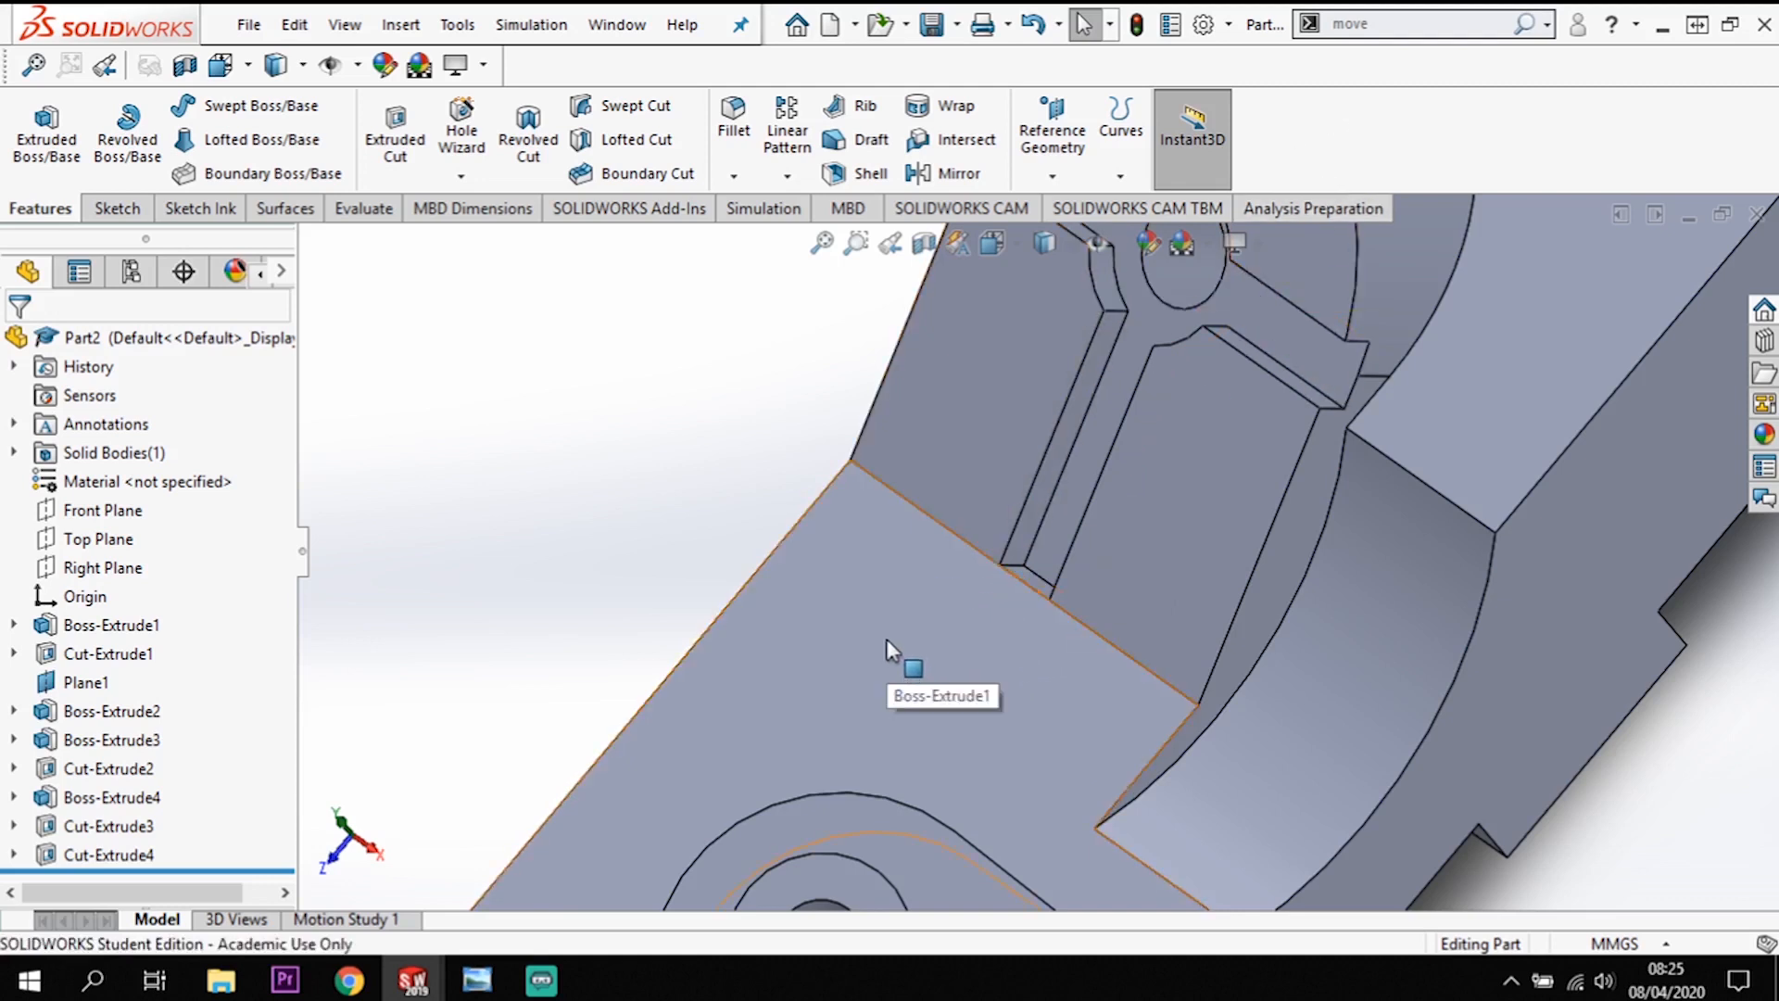
scroll(908, 638, up, 5)
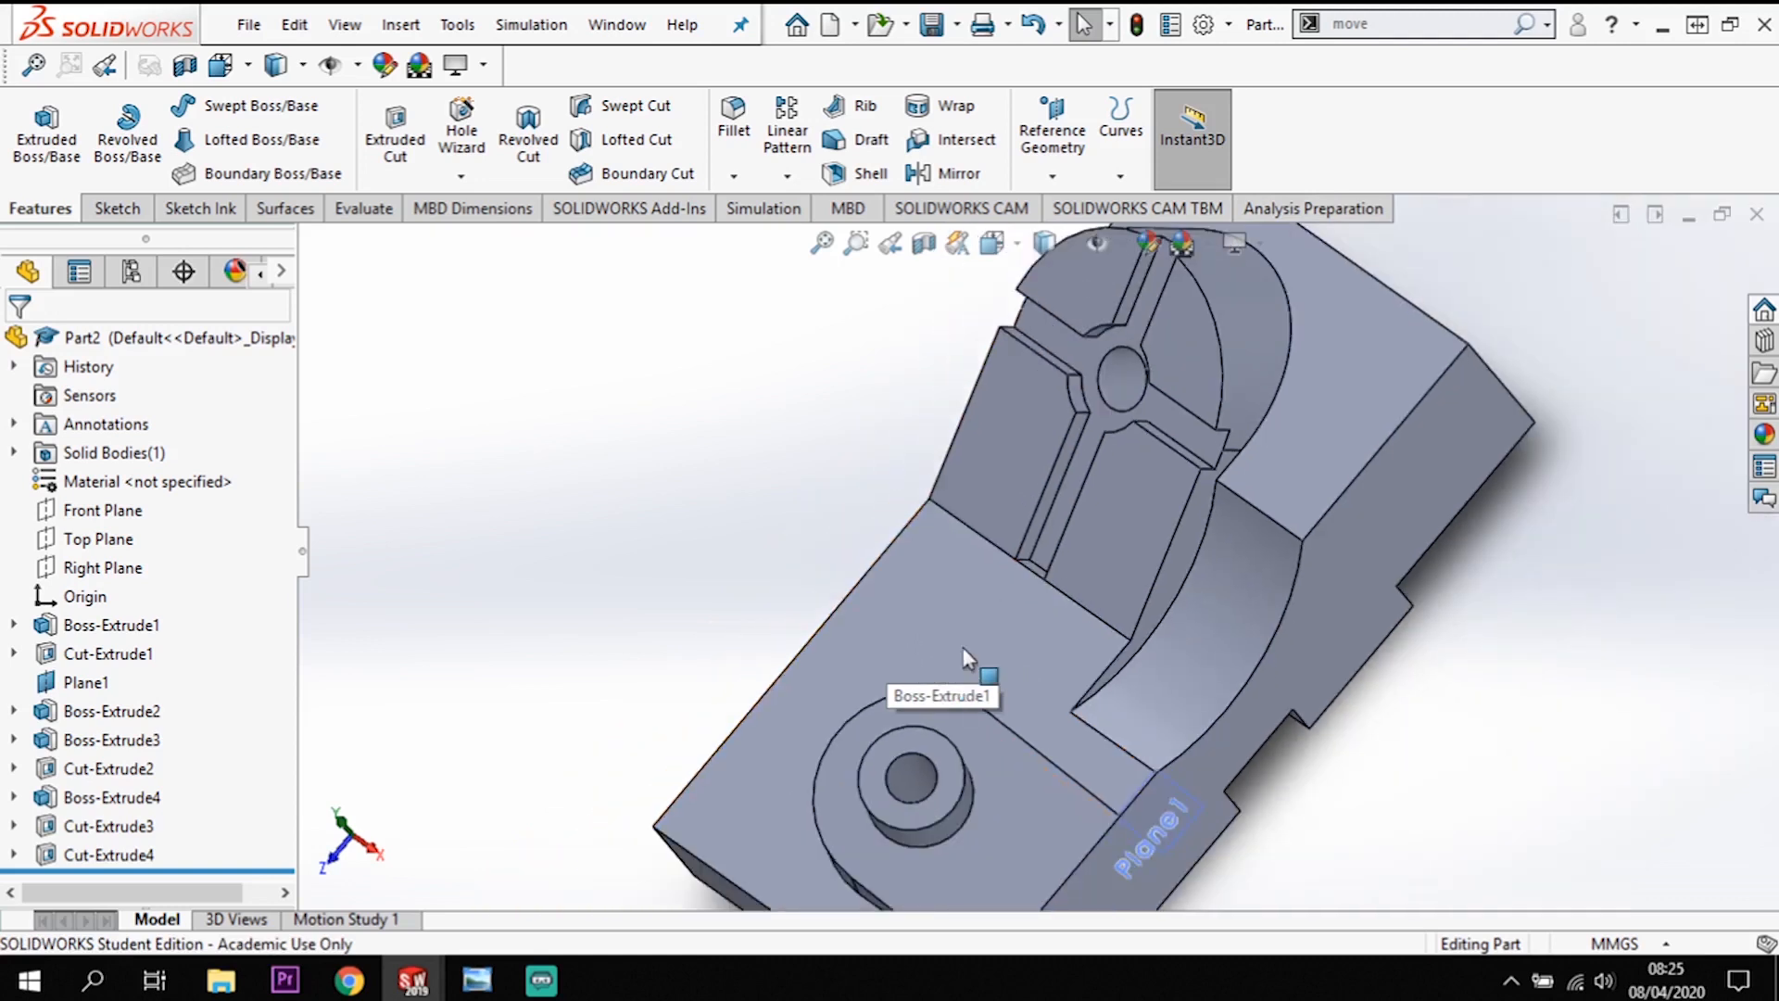
click(1356, 26)
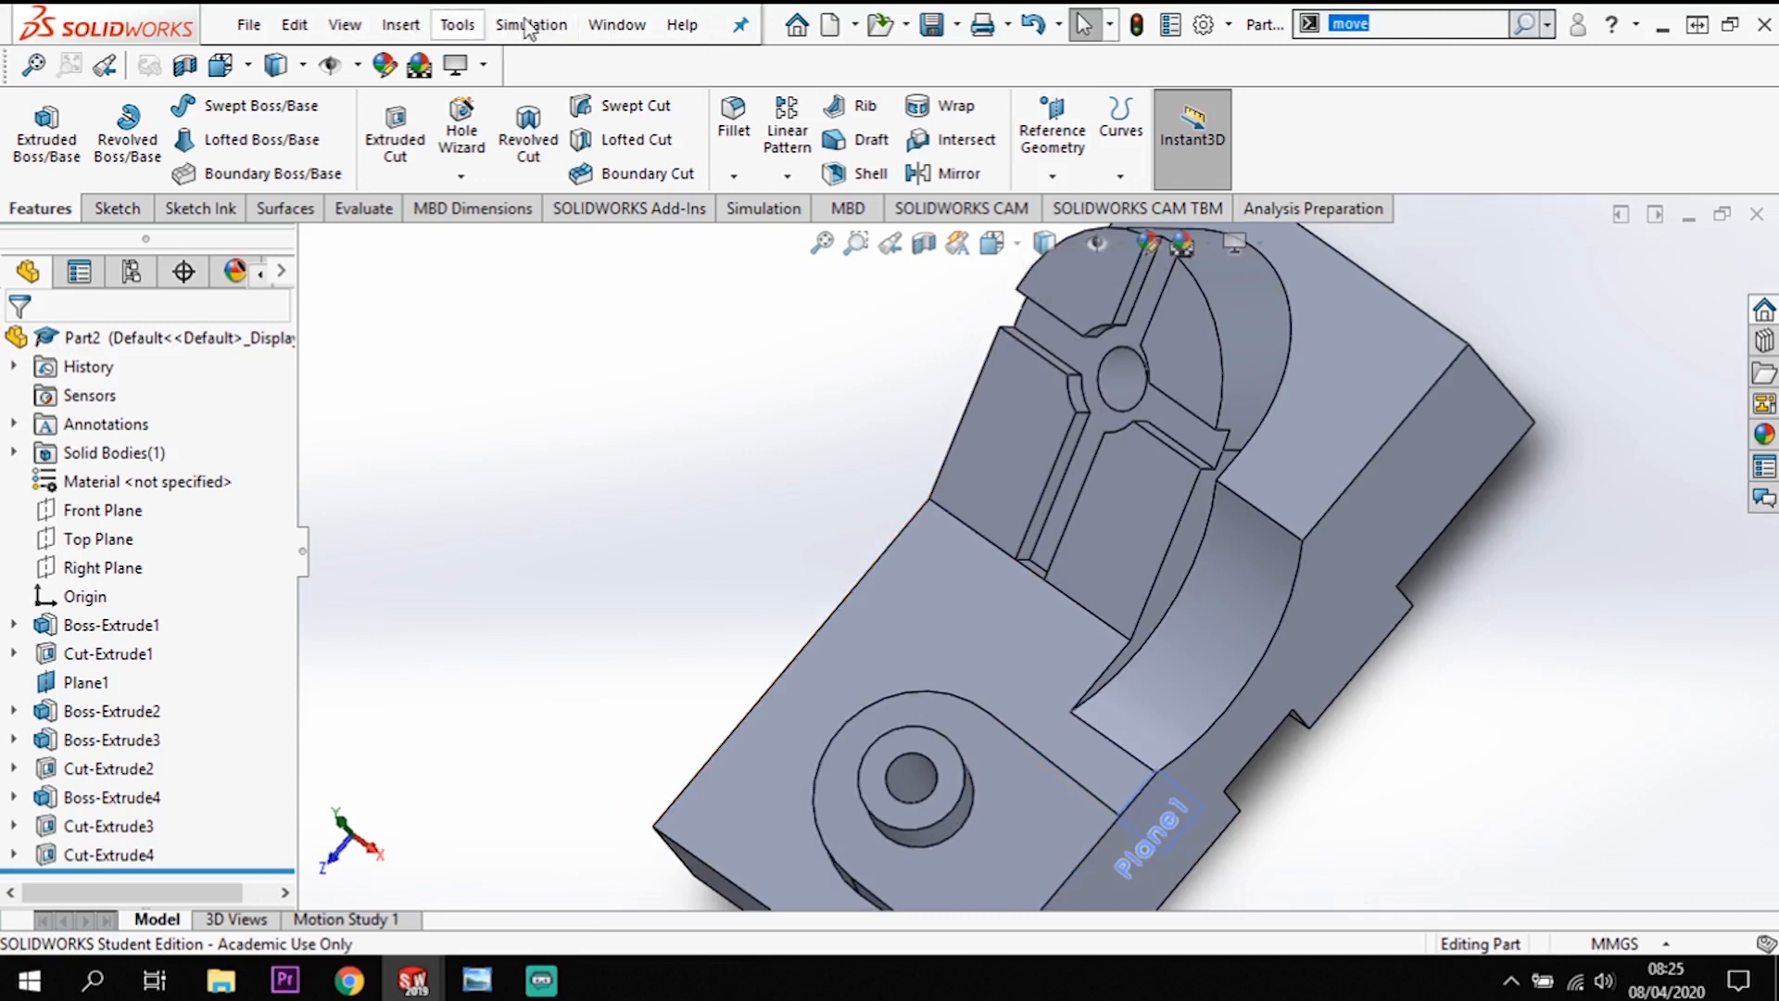
click(1396, 25)
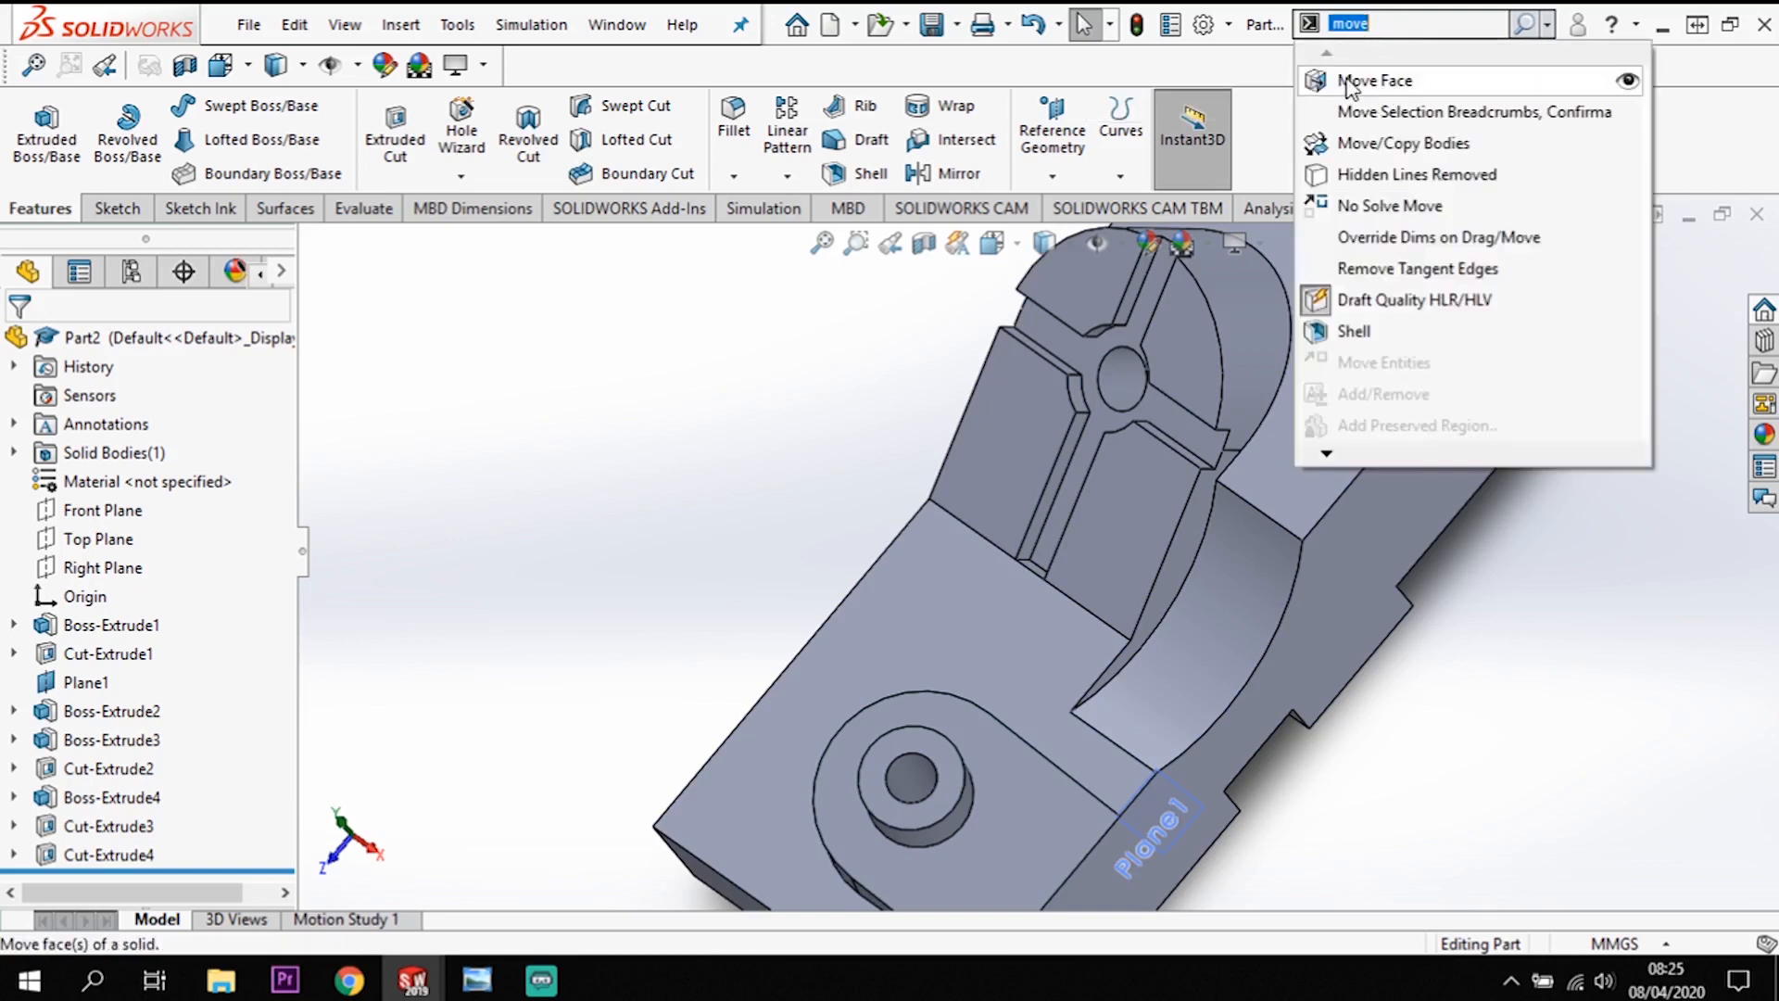
click(1387, 81)
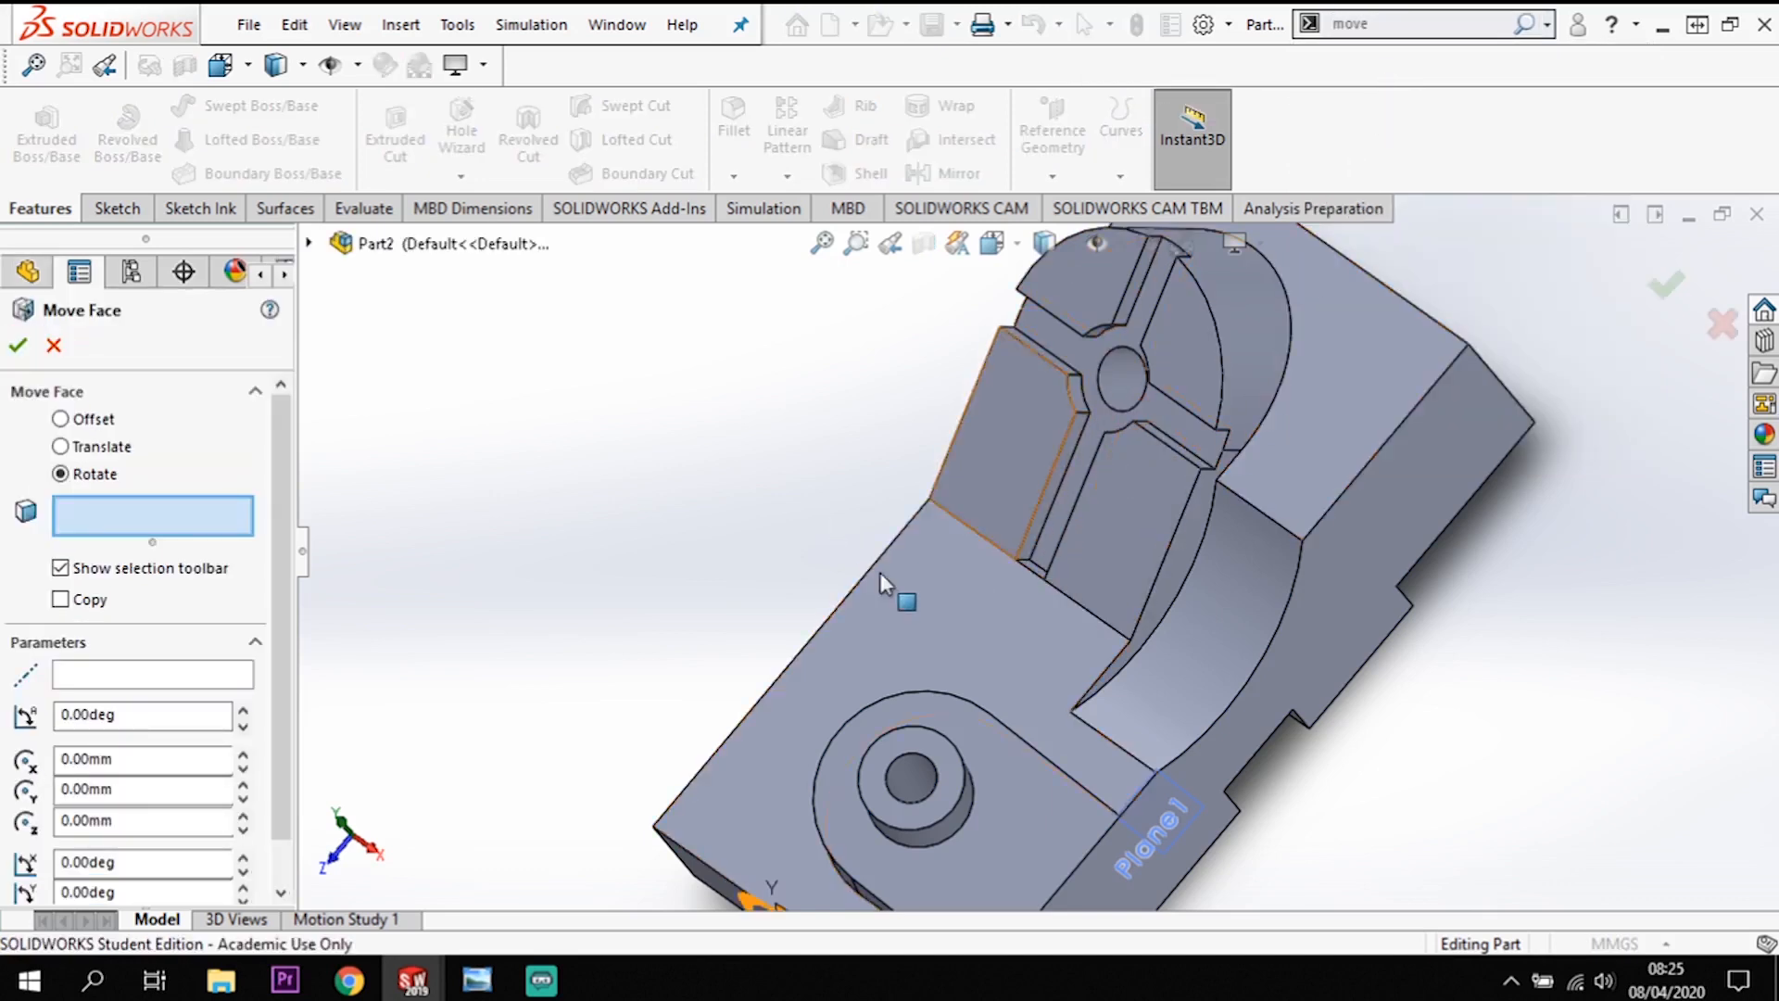
scroll(1013, 595, down, 3)
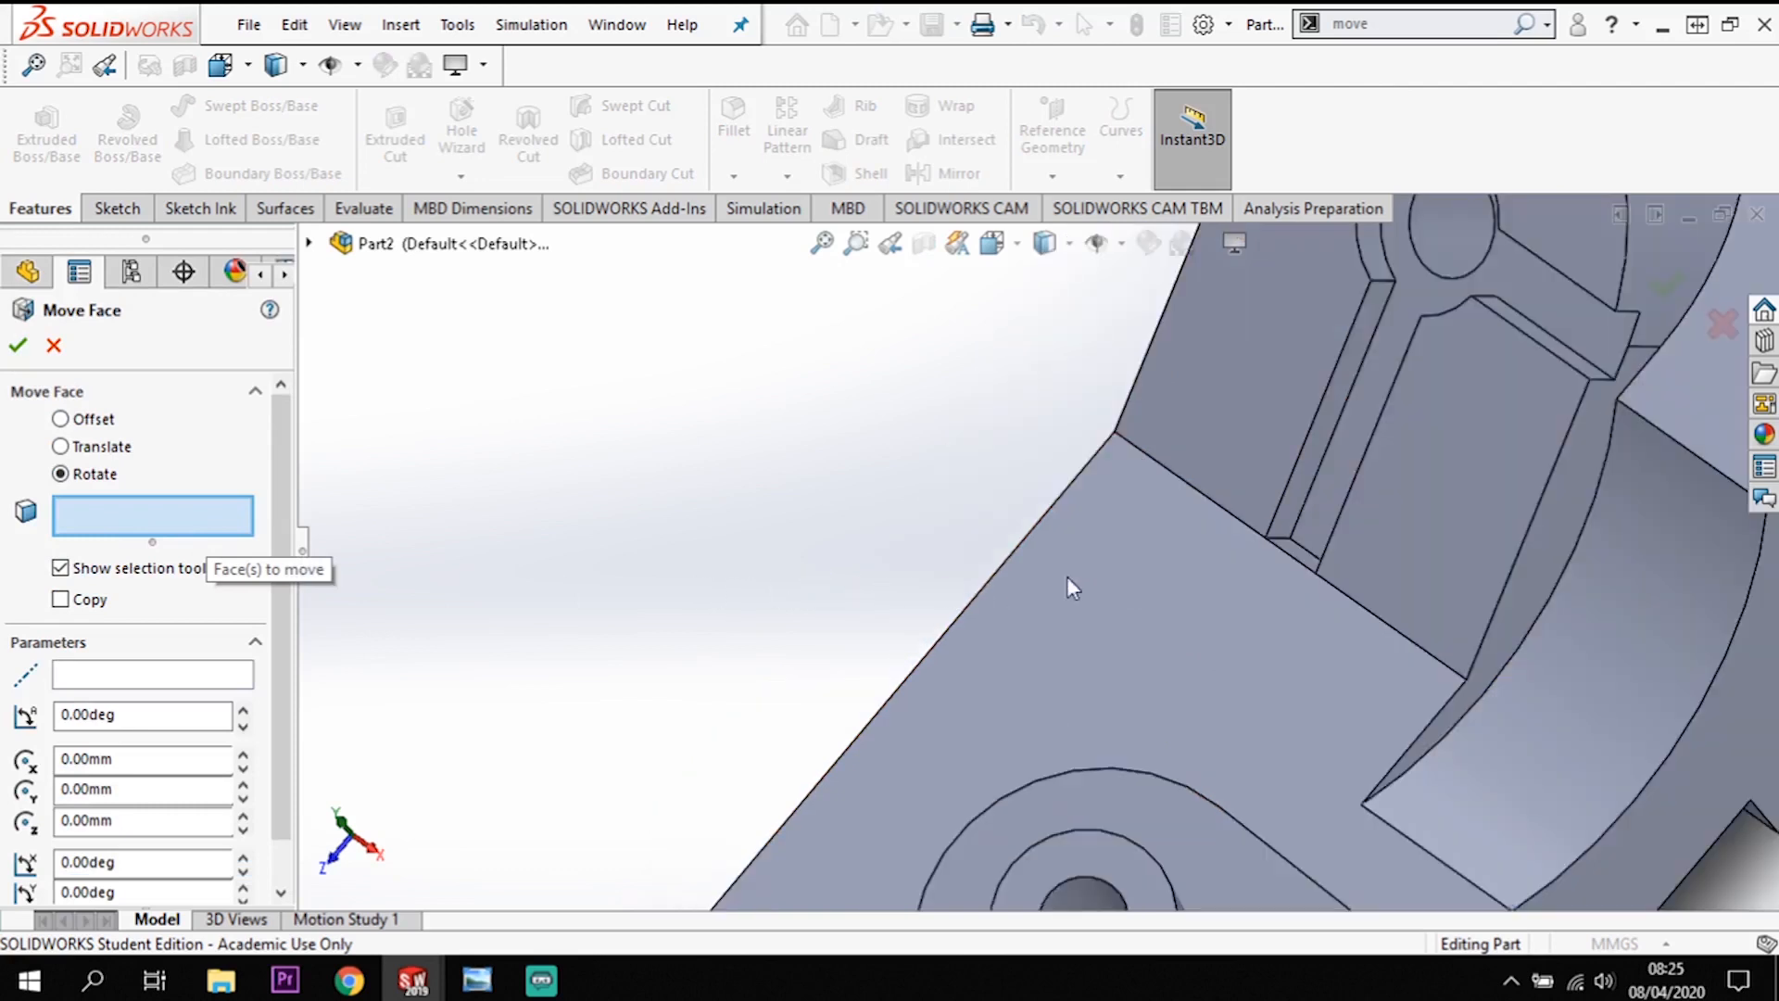
scroll(1382, 547, down, 3)
click(1416, 632)
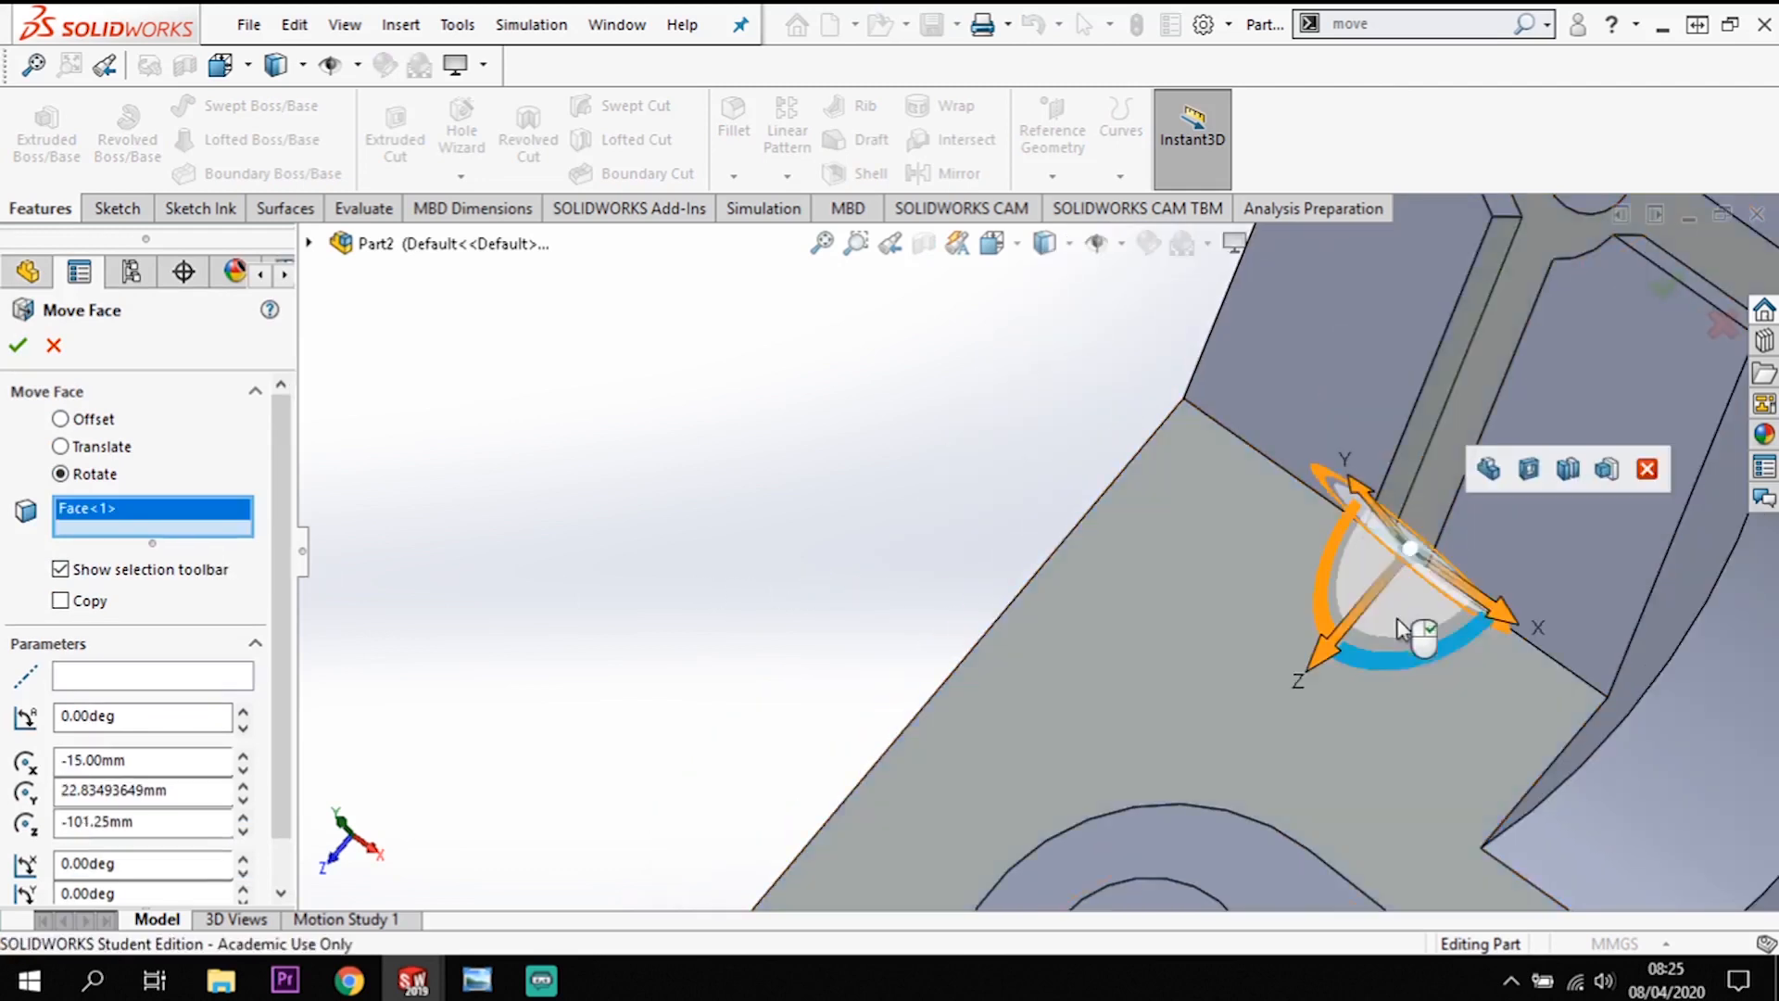
scroll(1375, 695, up, 2)
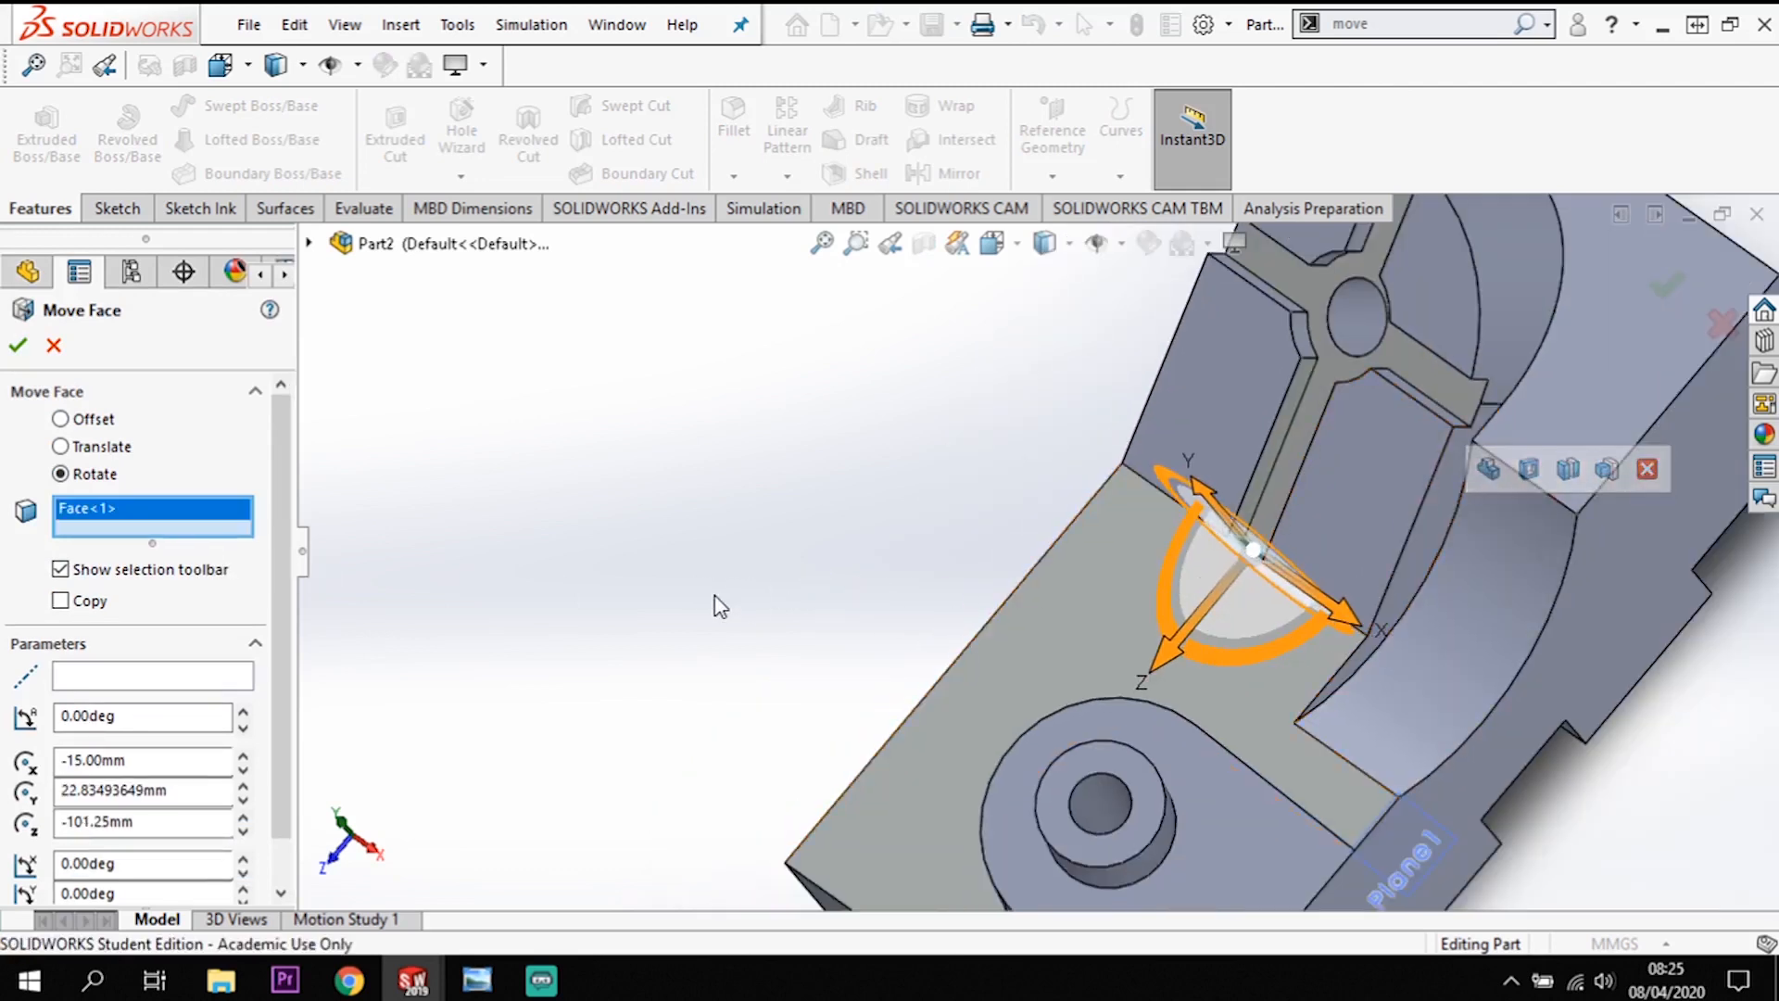
click(96, 674)
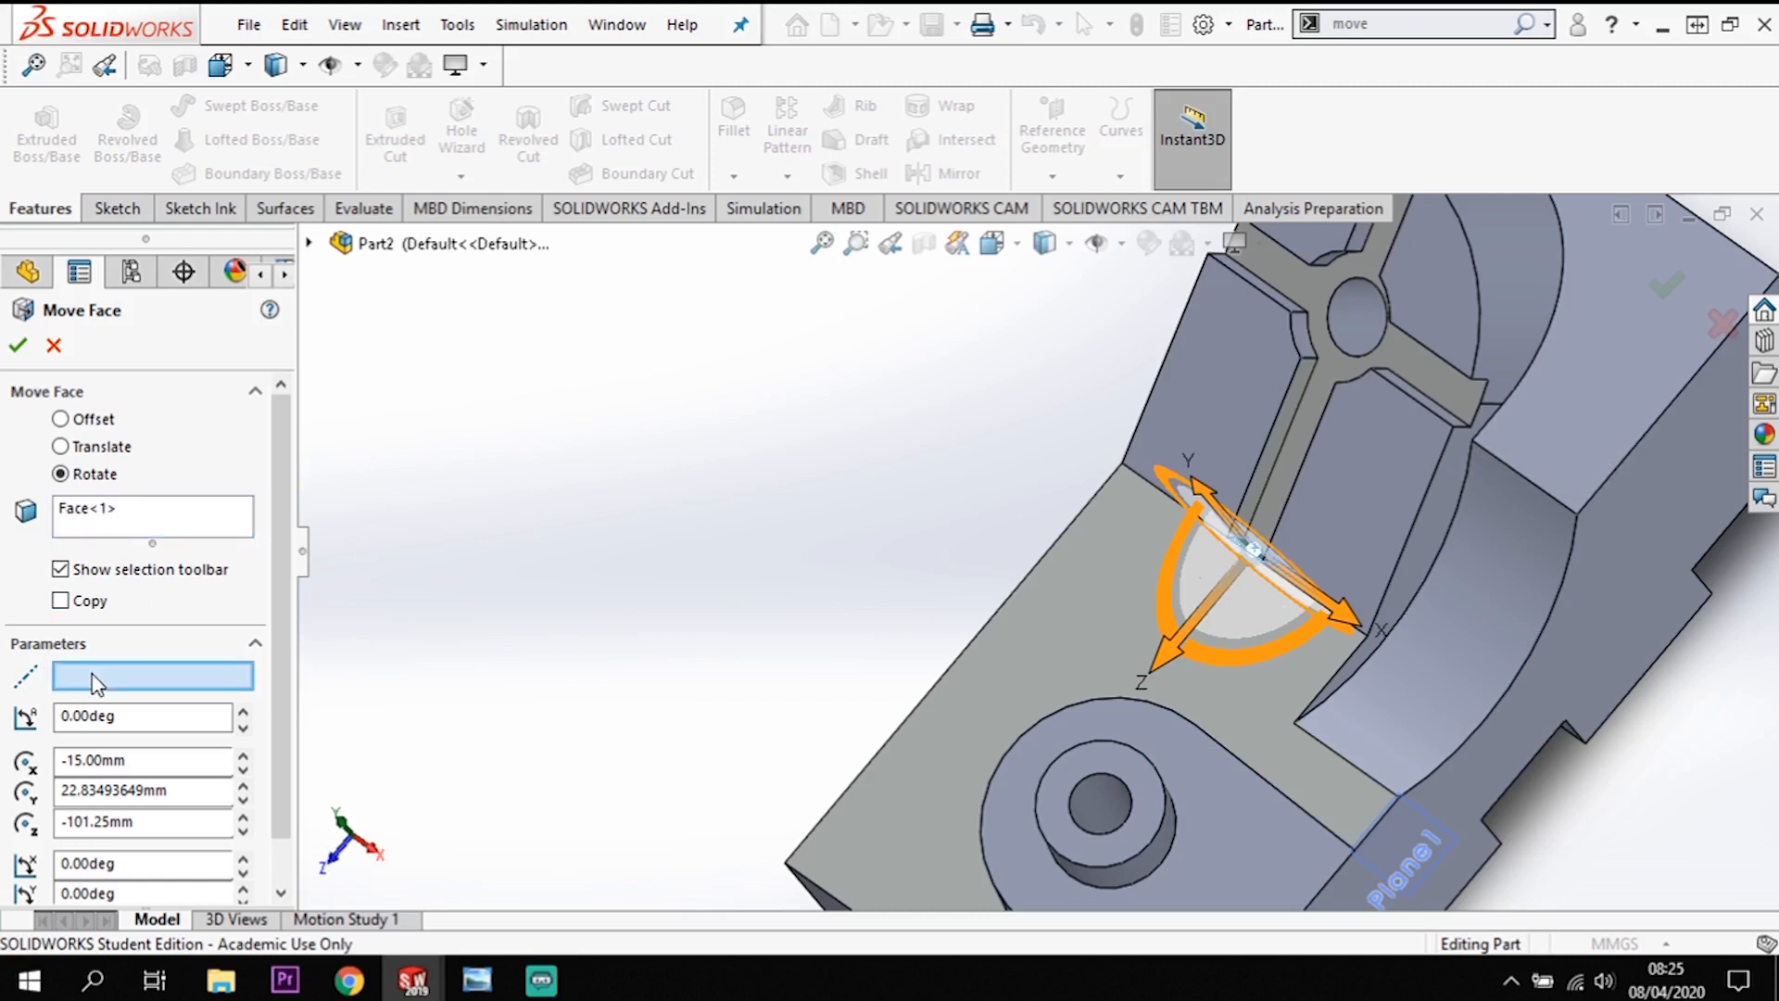
click(1155, 493)
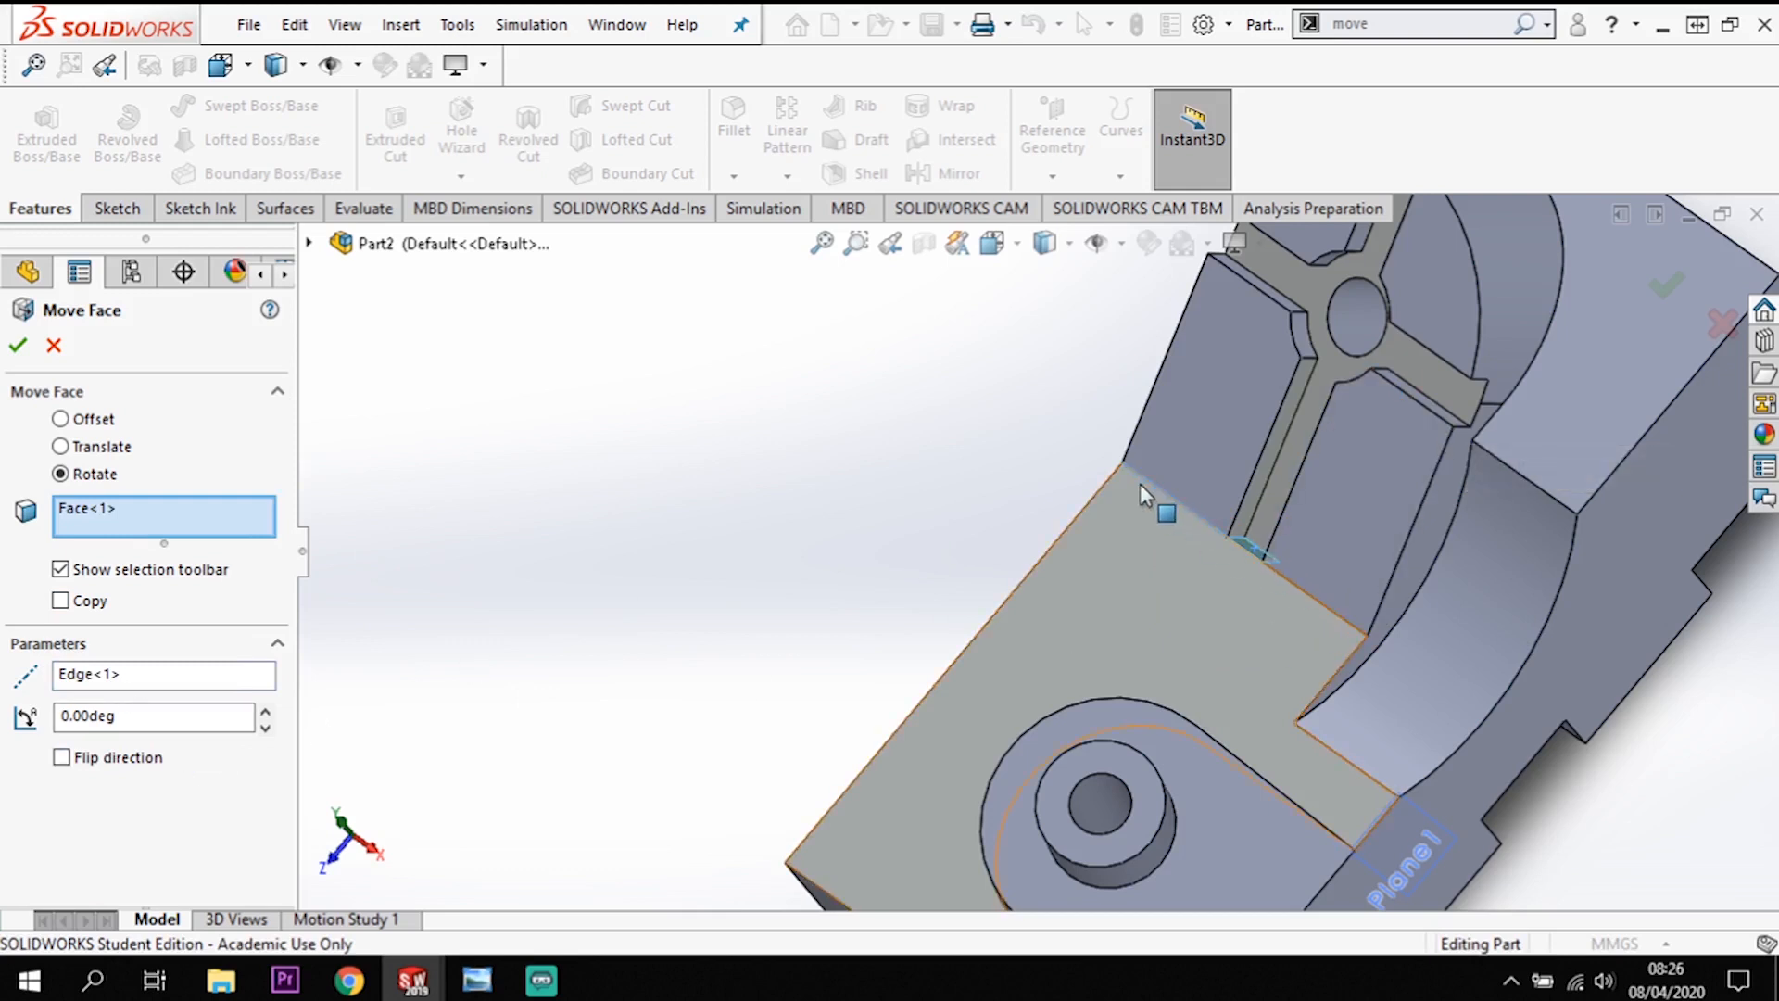
Step: Set the face rotation angle to 30 degrees and apply the Move Face to the slot's end face
click(170, 730)
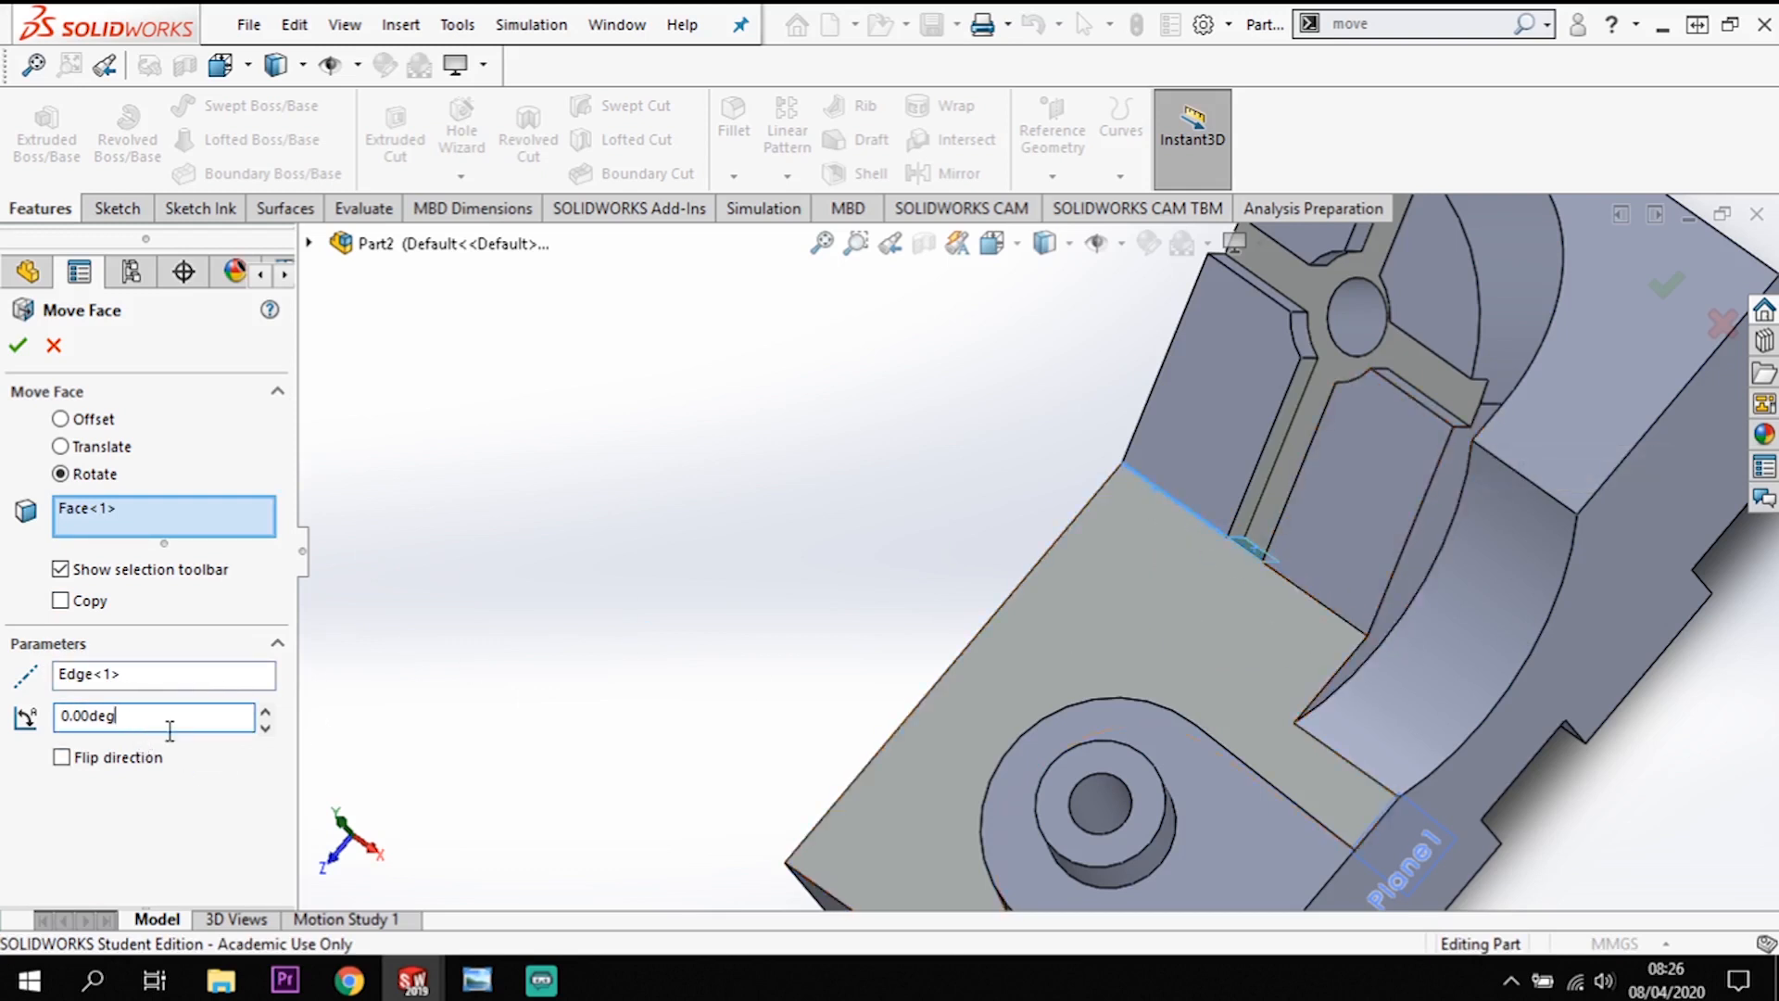
drag(168, 720, 66, 721)
text(30)
key(Return)
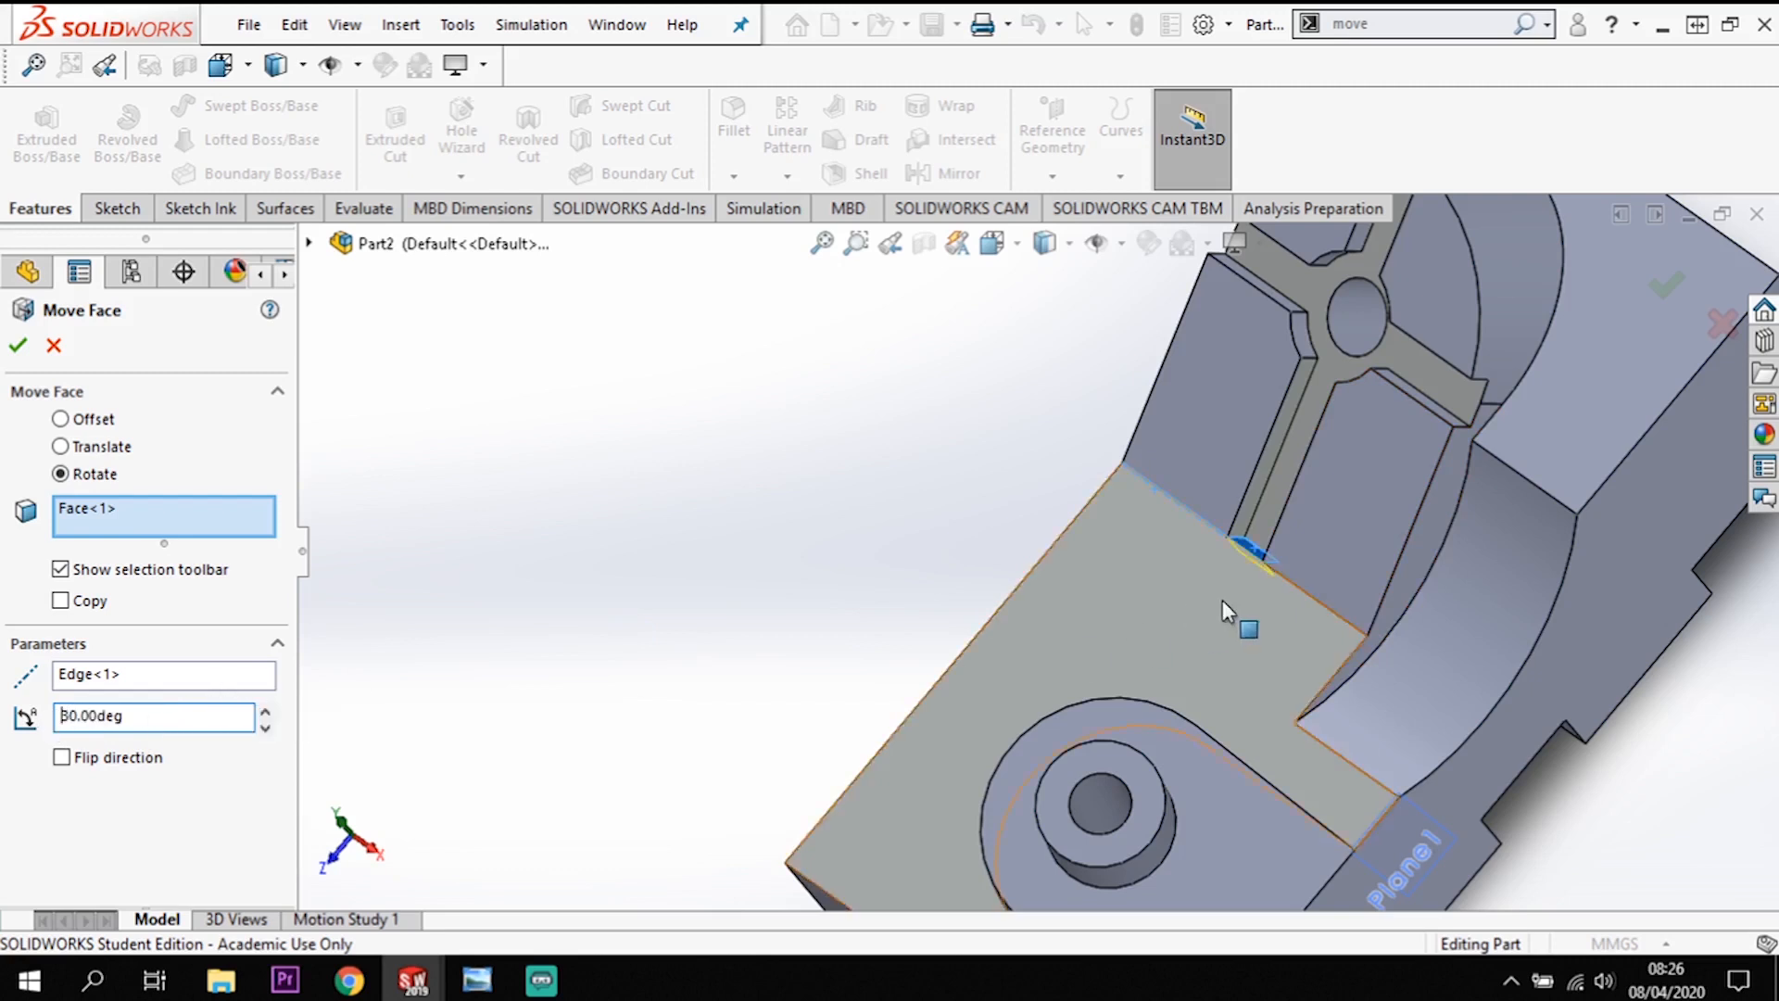
scroll(1242, 612, down, 5)
middle_drag(1251, 639, 1205, 592)
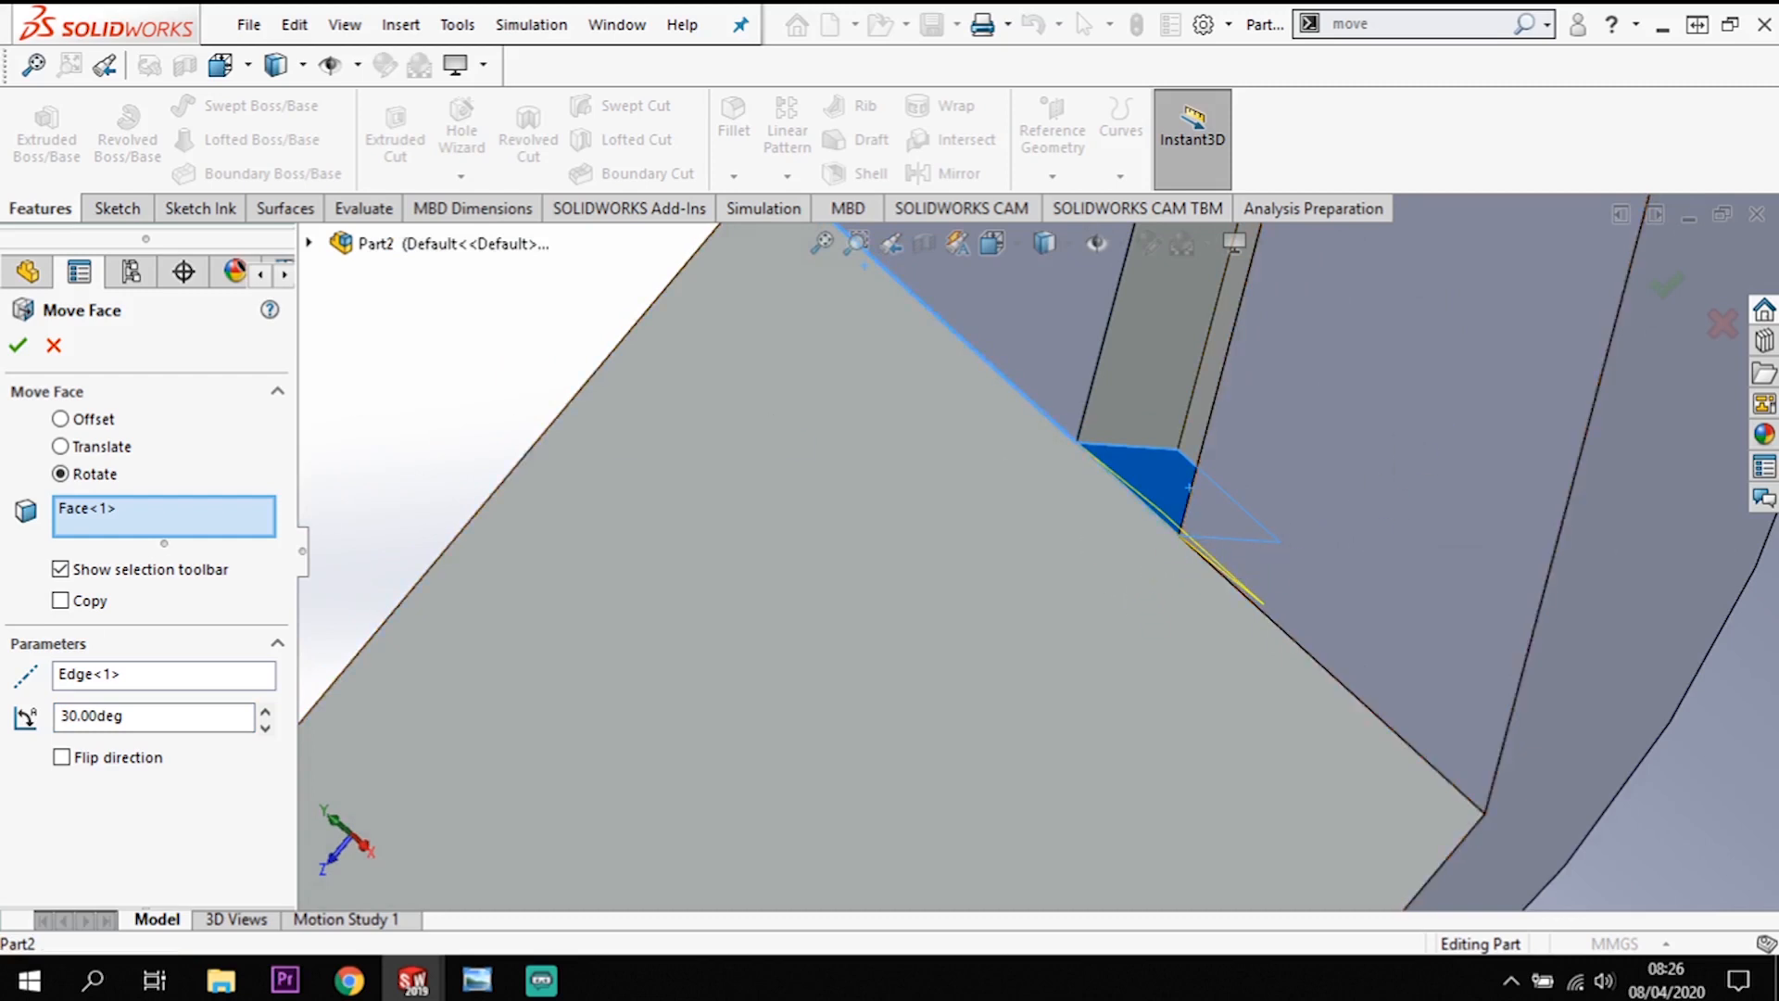
click(18, 344)
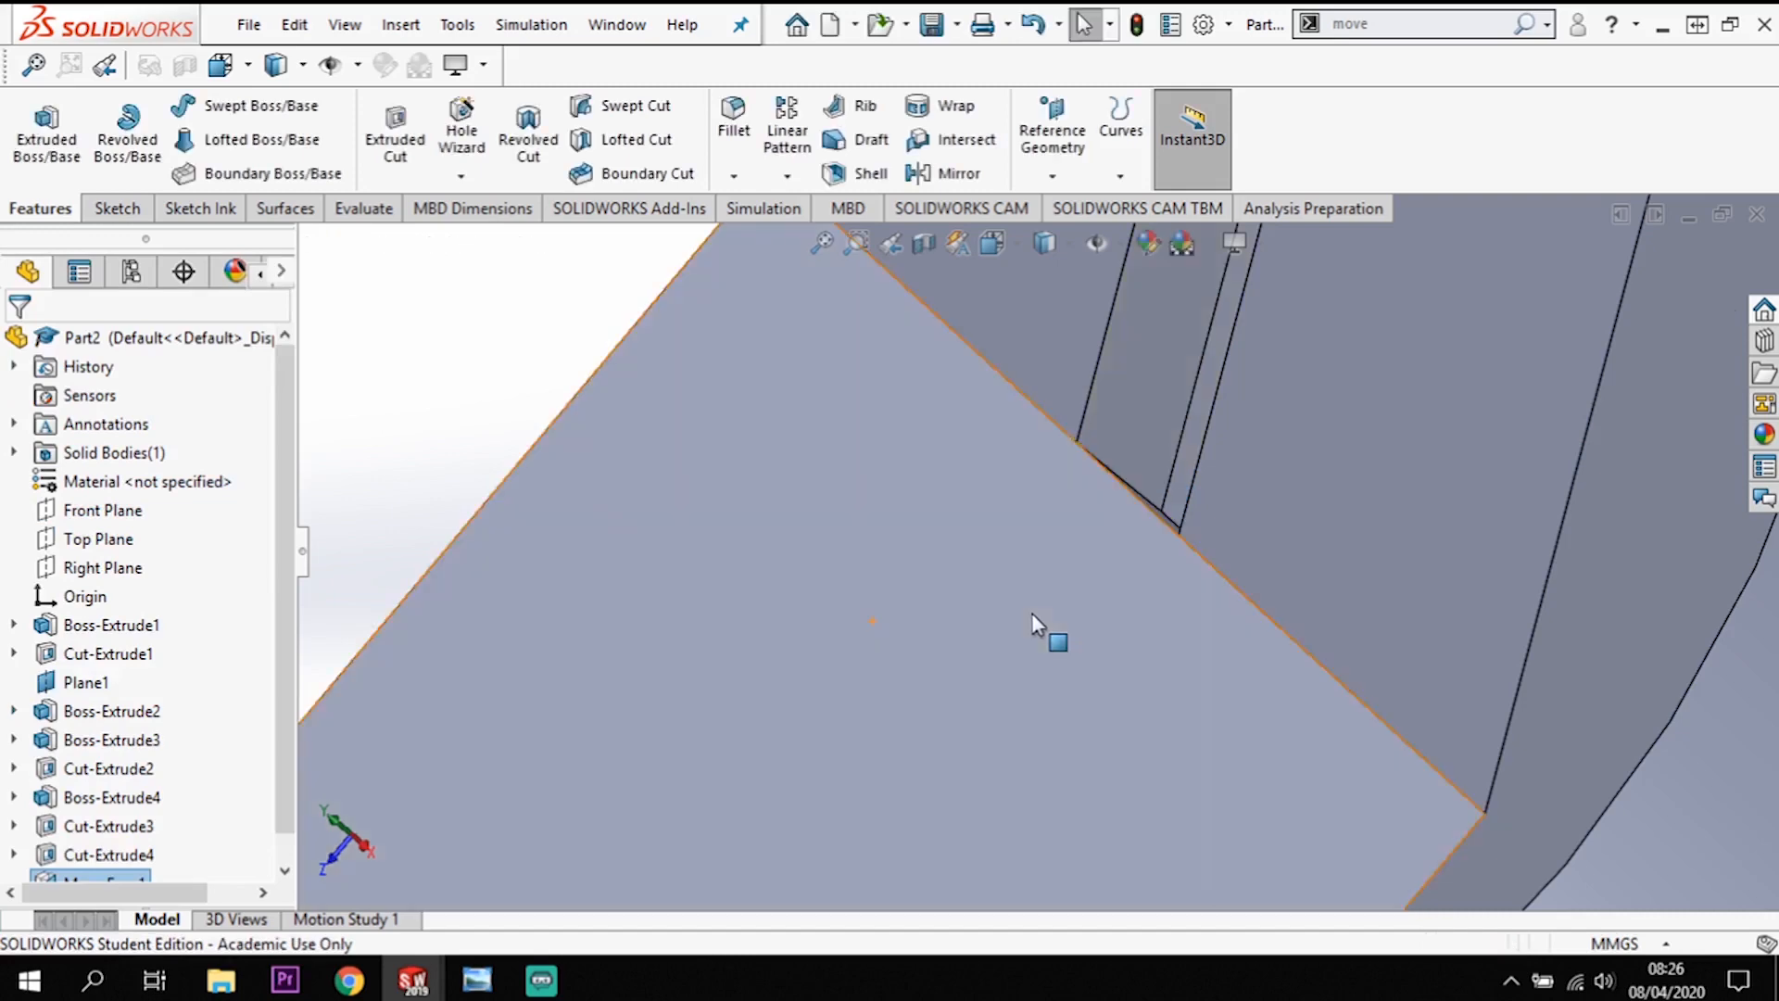
Step: Inspect the angled end of the lower slot and show the whole part in isometric view
middle_drag(1142, 566, 1126, 593)
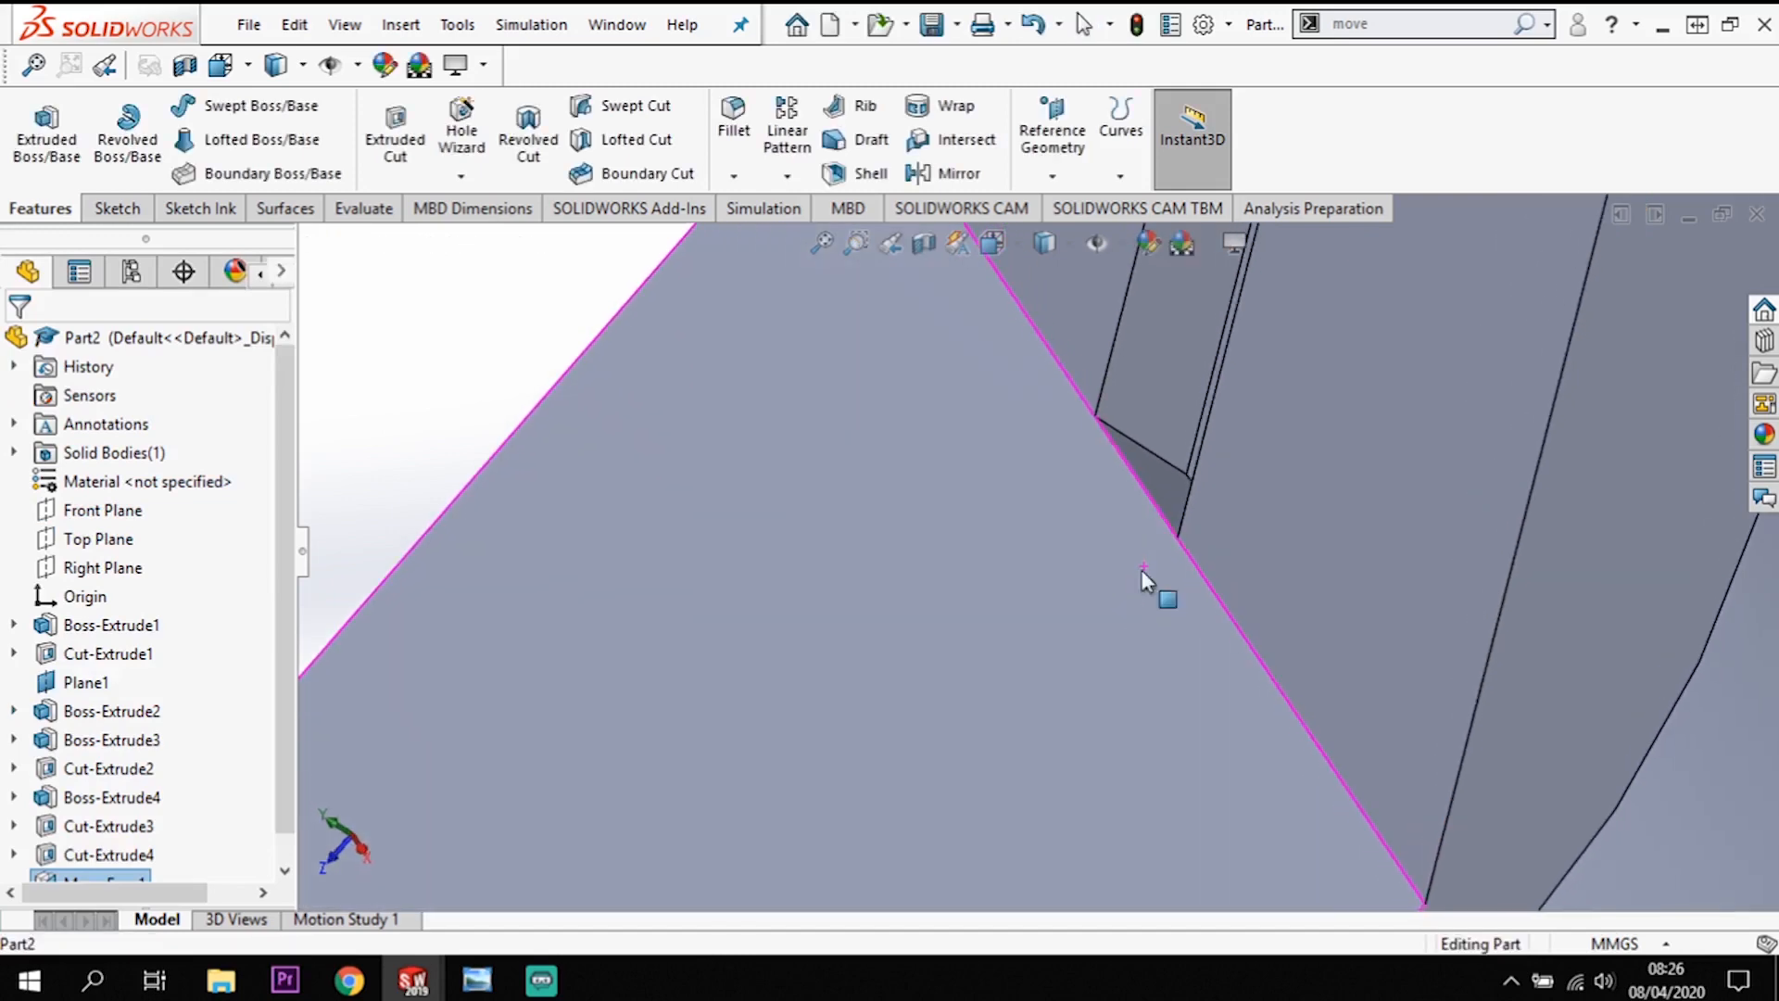
scroll(1140, 582, up, 4)
scroll(1153, 615, up, 5)
middle_drag(1196, 704, 1395, 695)
key(space)
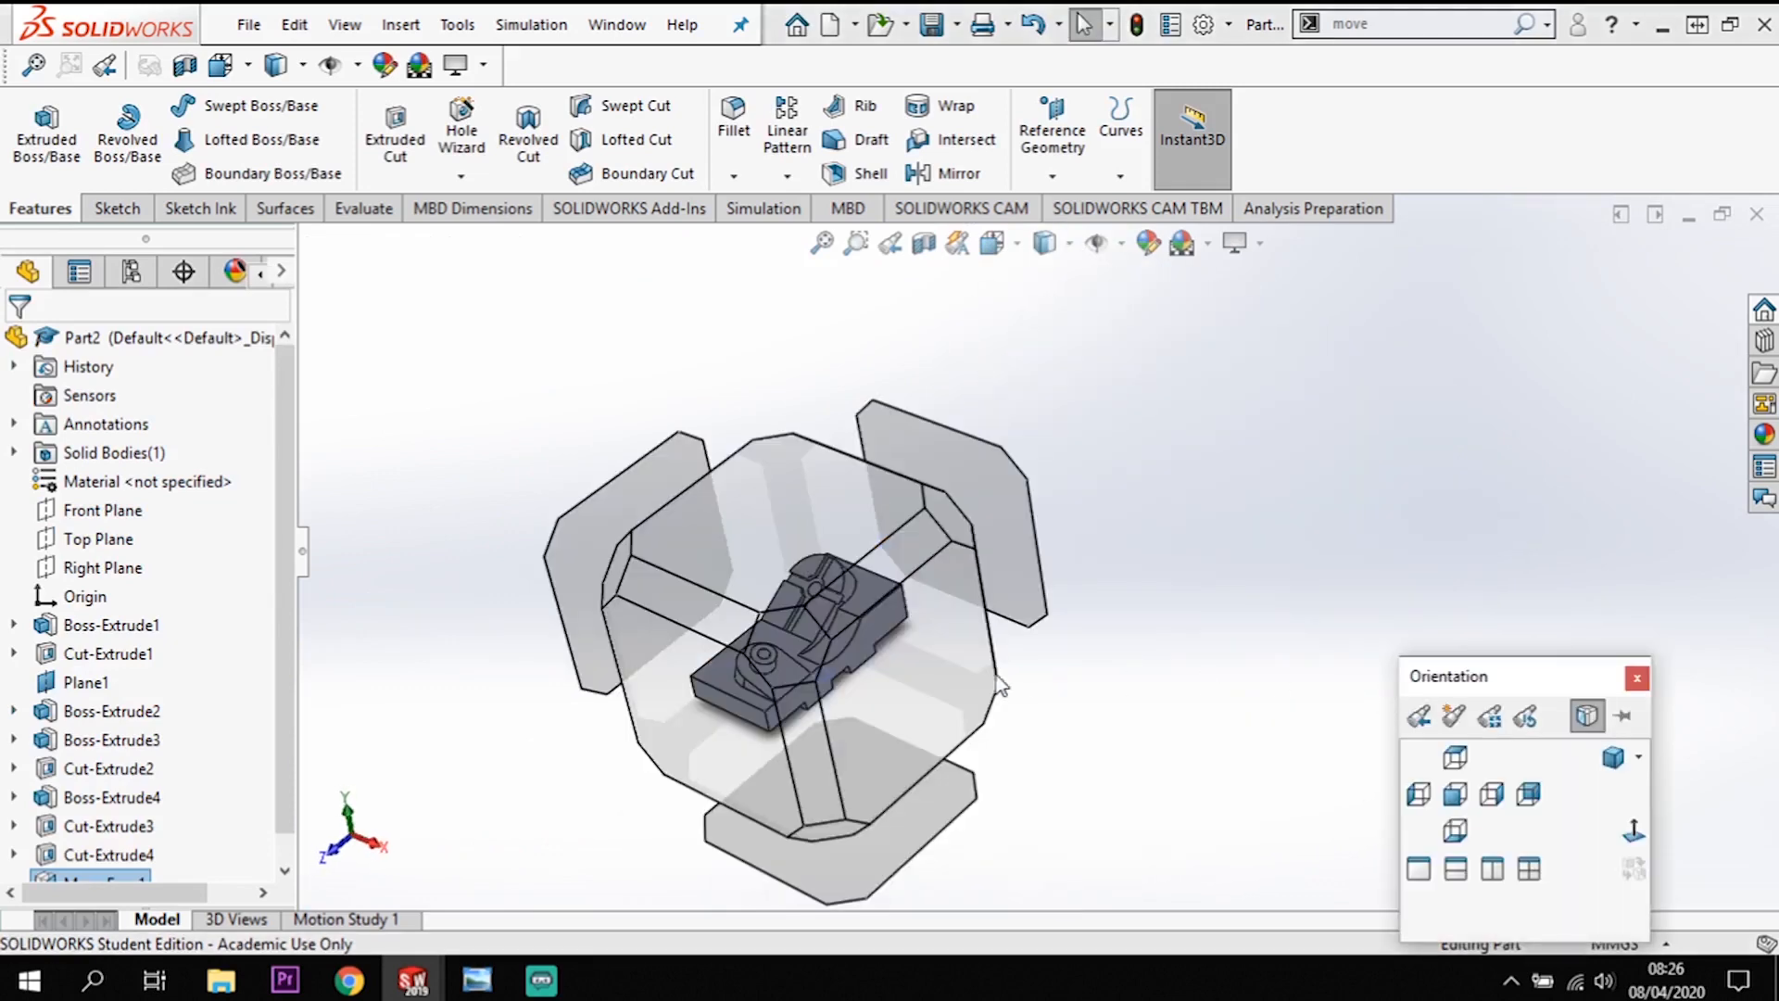
key(Escape)
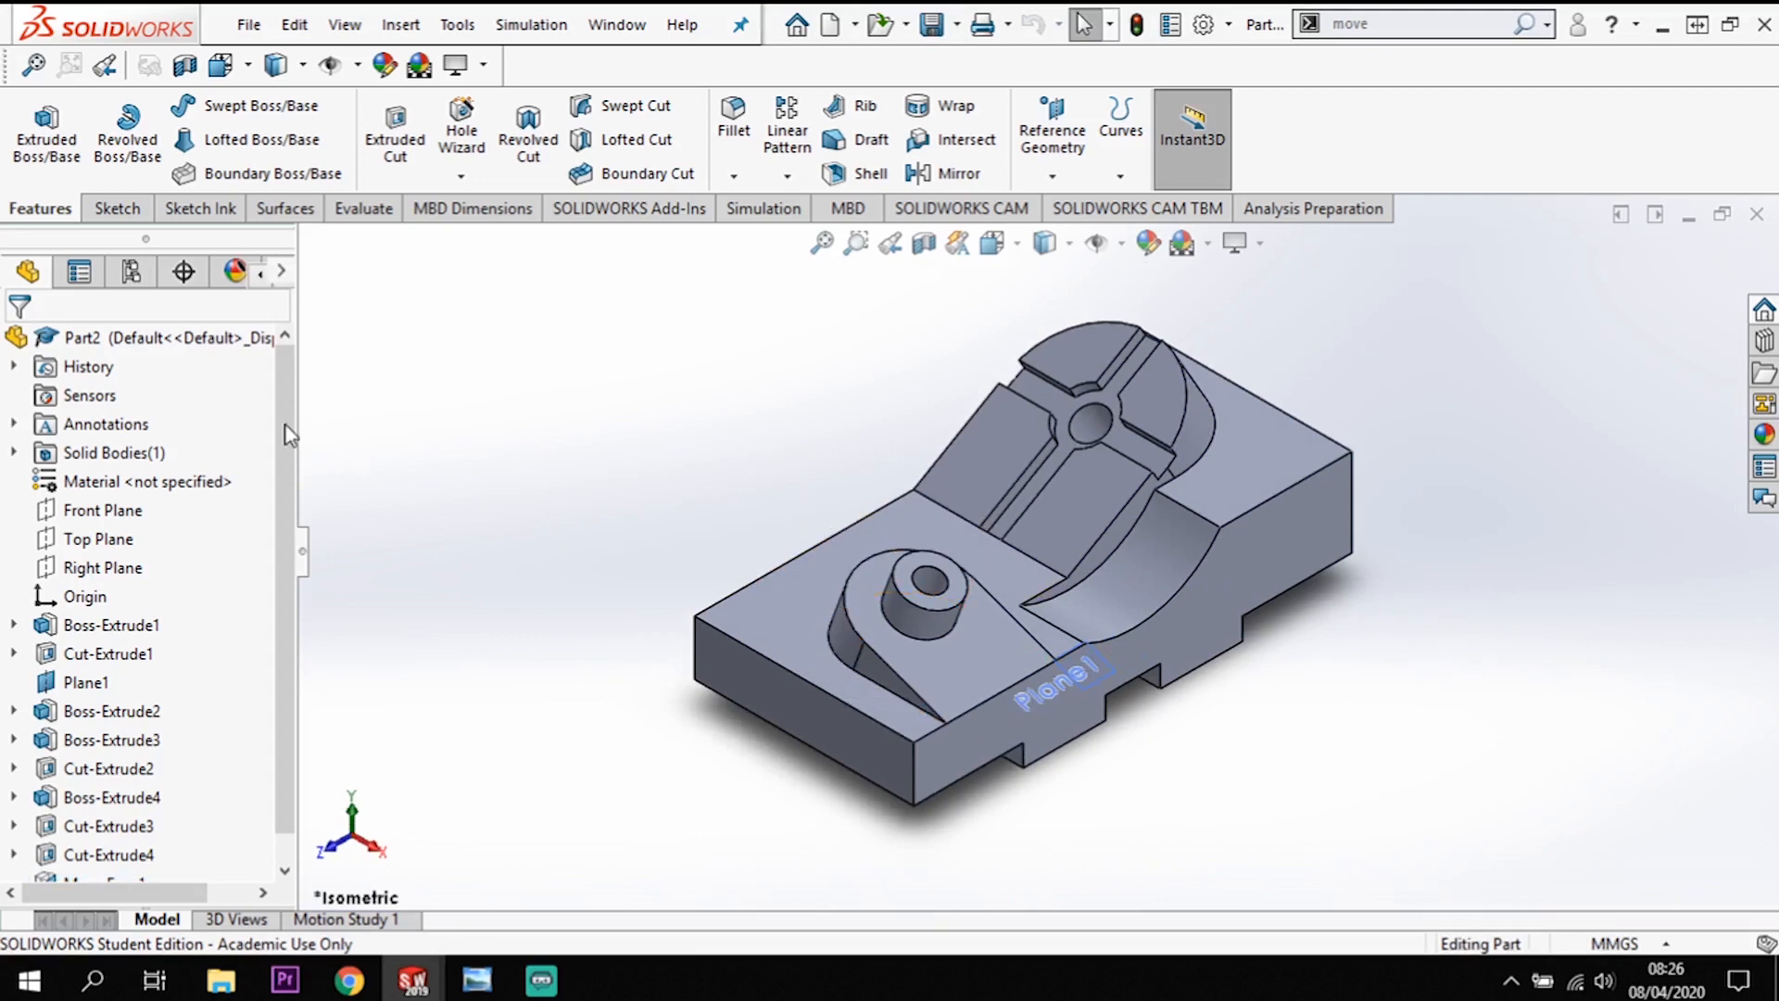
Step: Assign 6061 Alloy from the Aluminium Alloys category of the SOLIDWORKS Materials library to the part
right_click(148, 481)
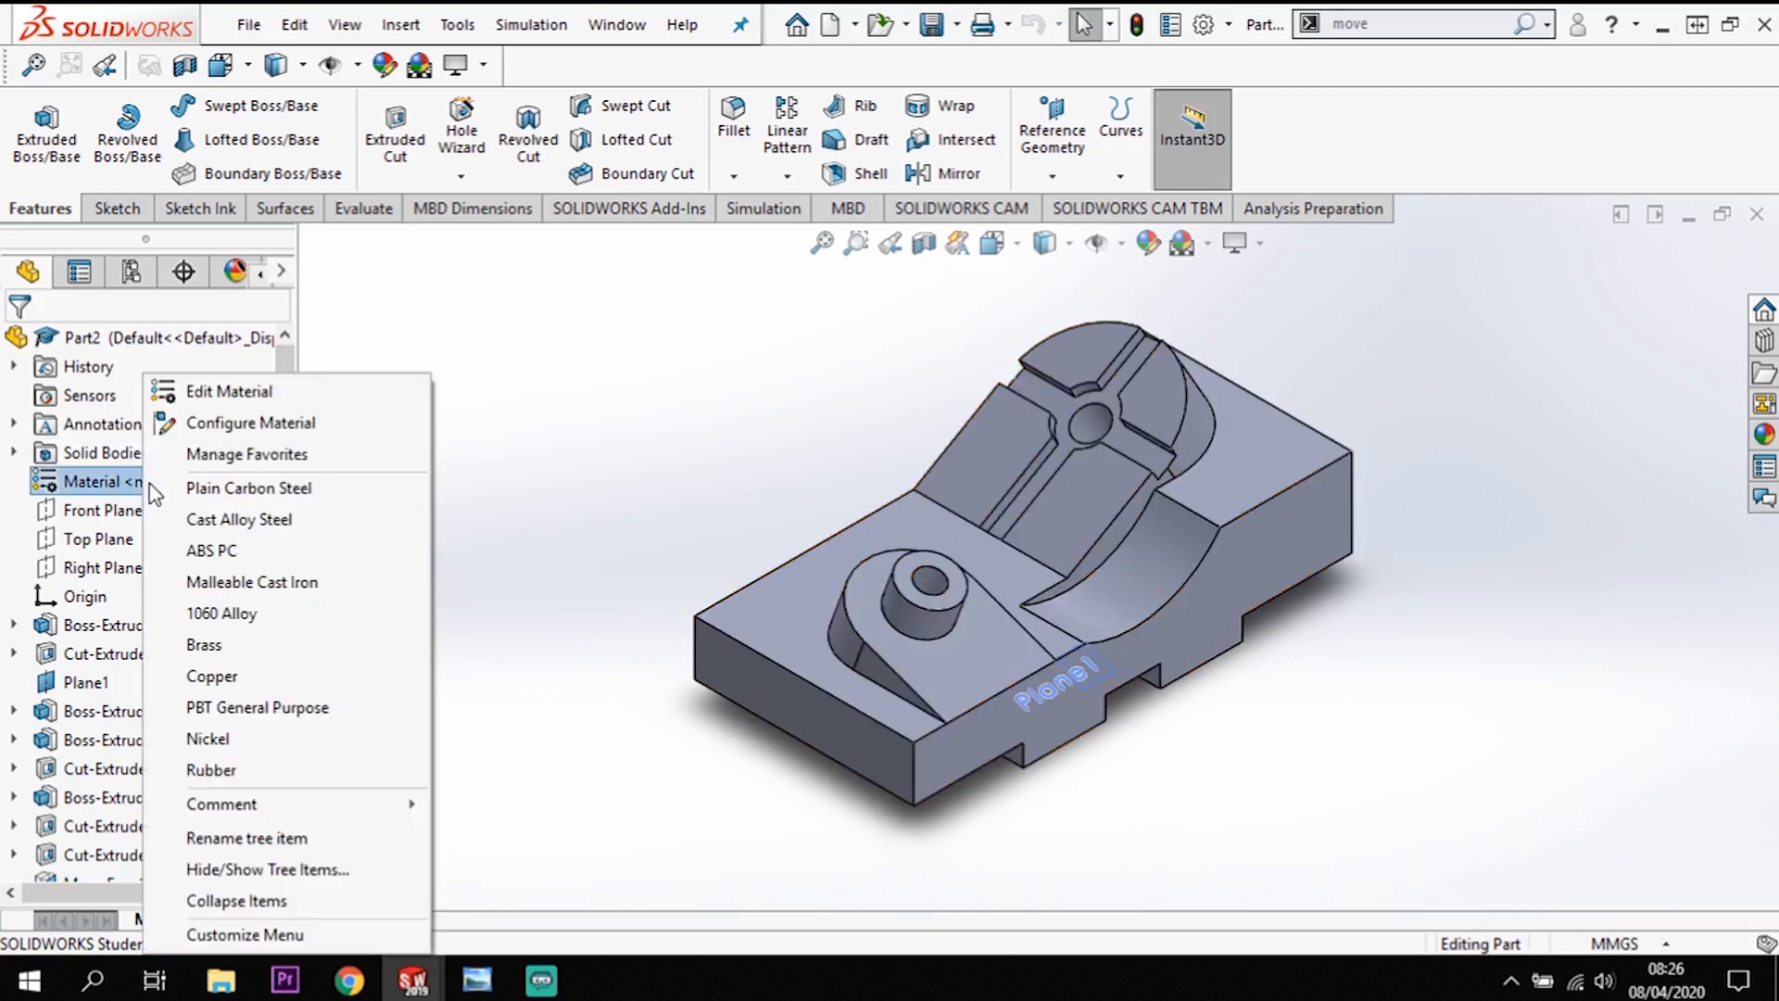
click(247, 397)
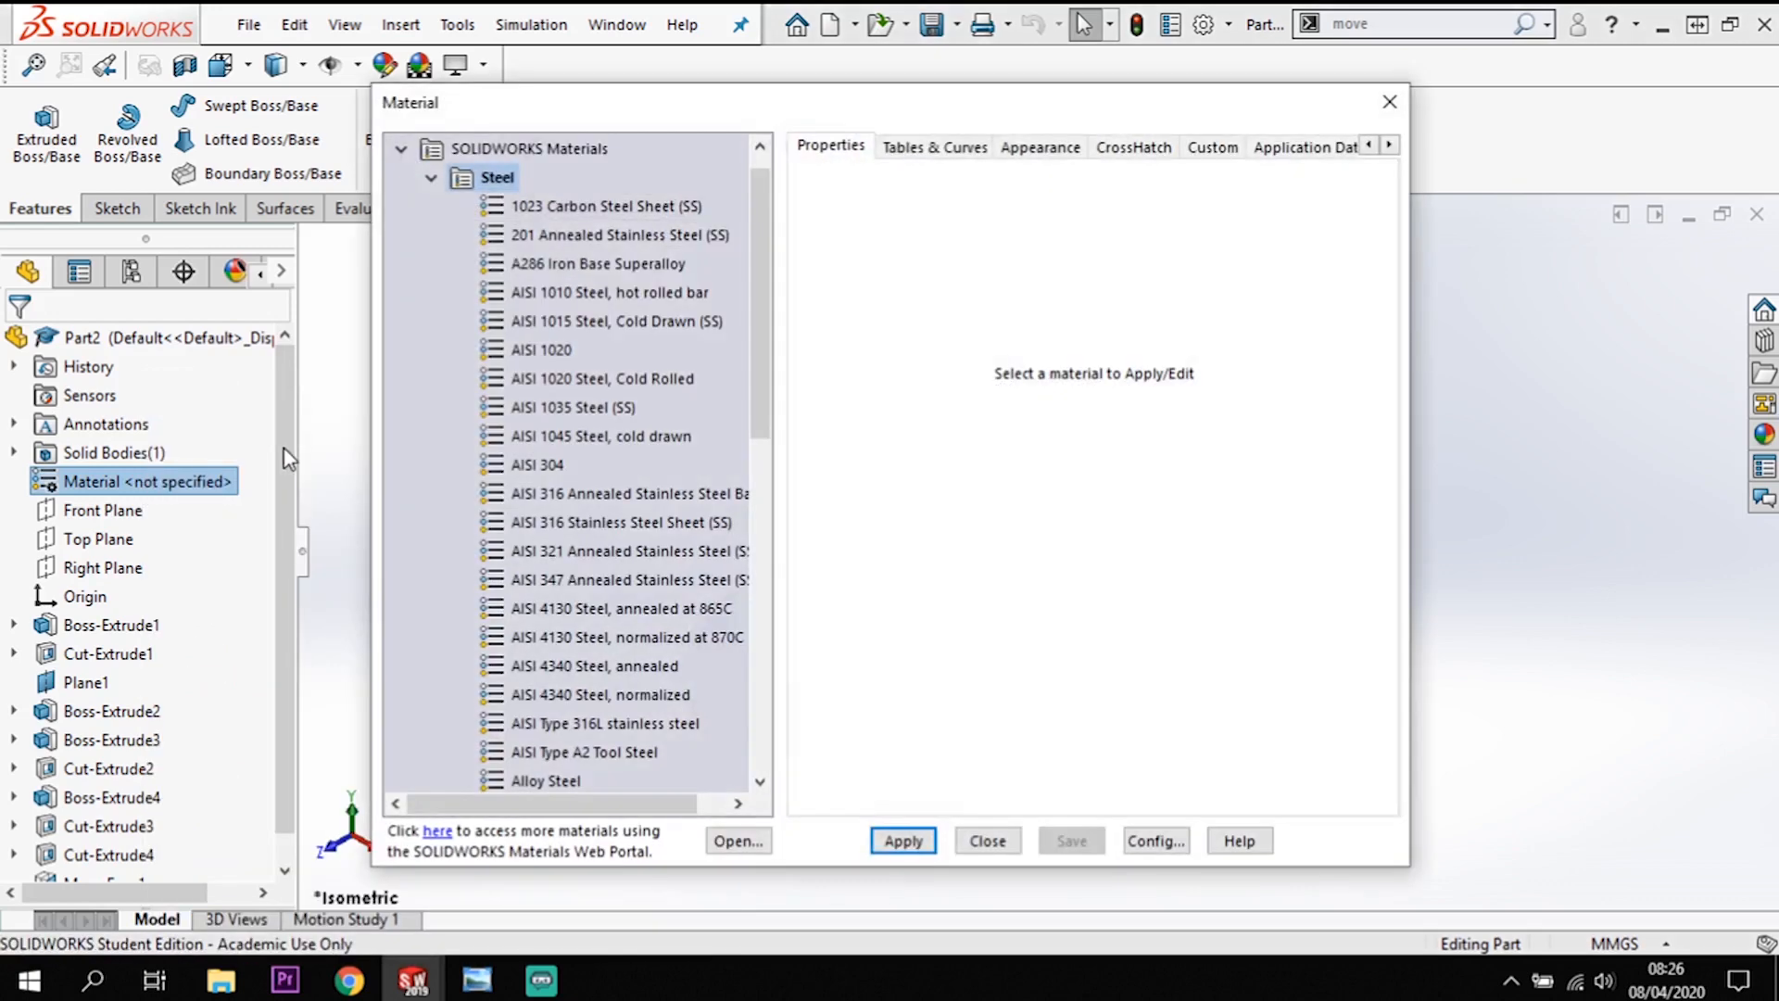
double_click(451, 187)
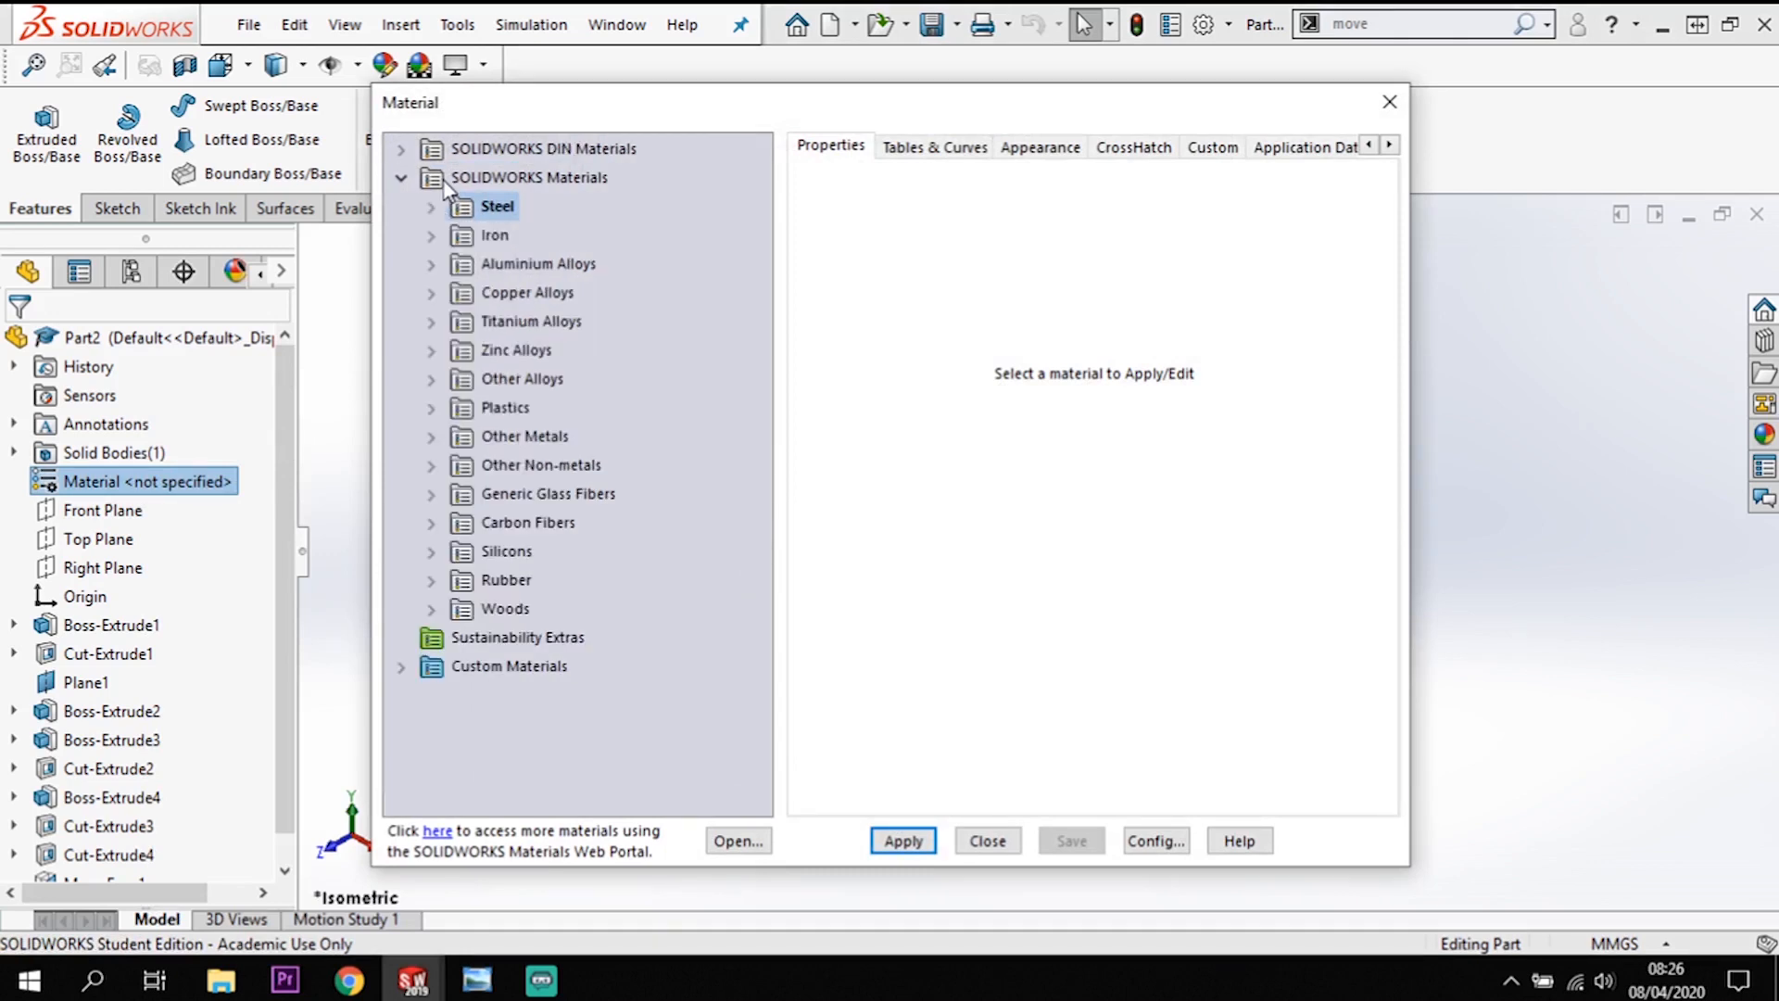
click(432, 264)
scroll(699, 579, down, 7)
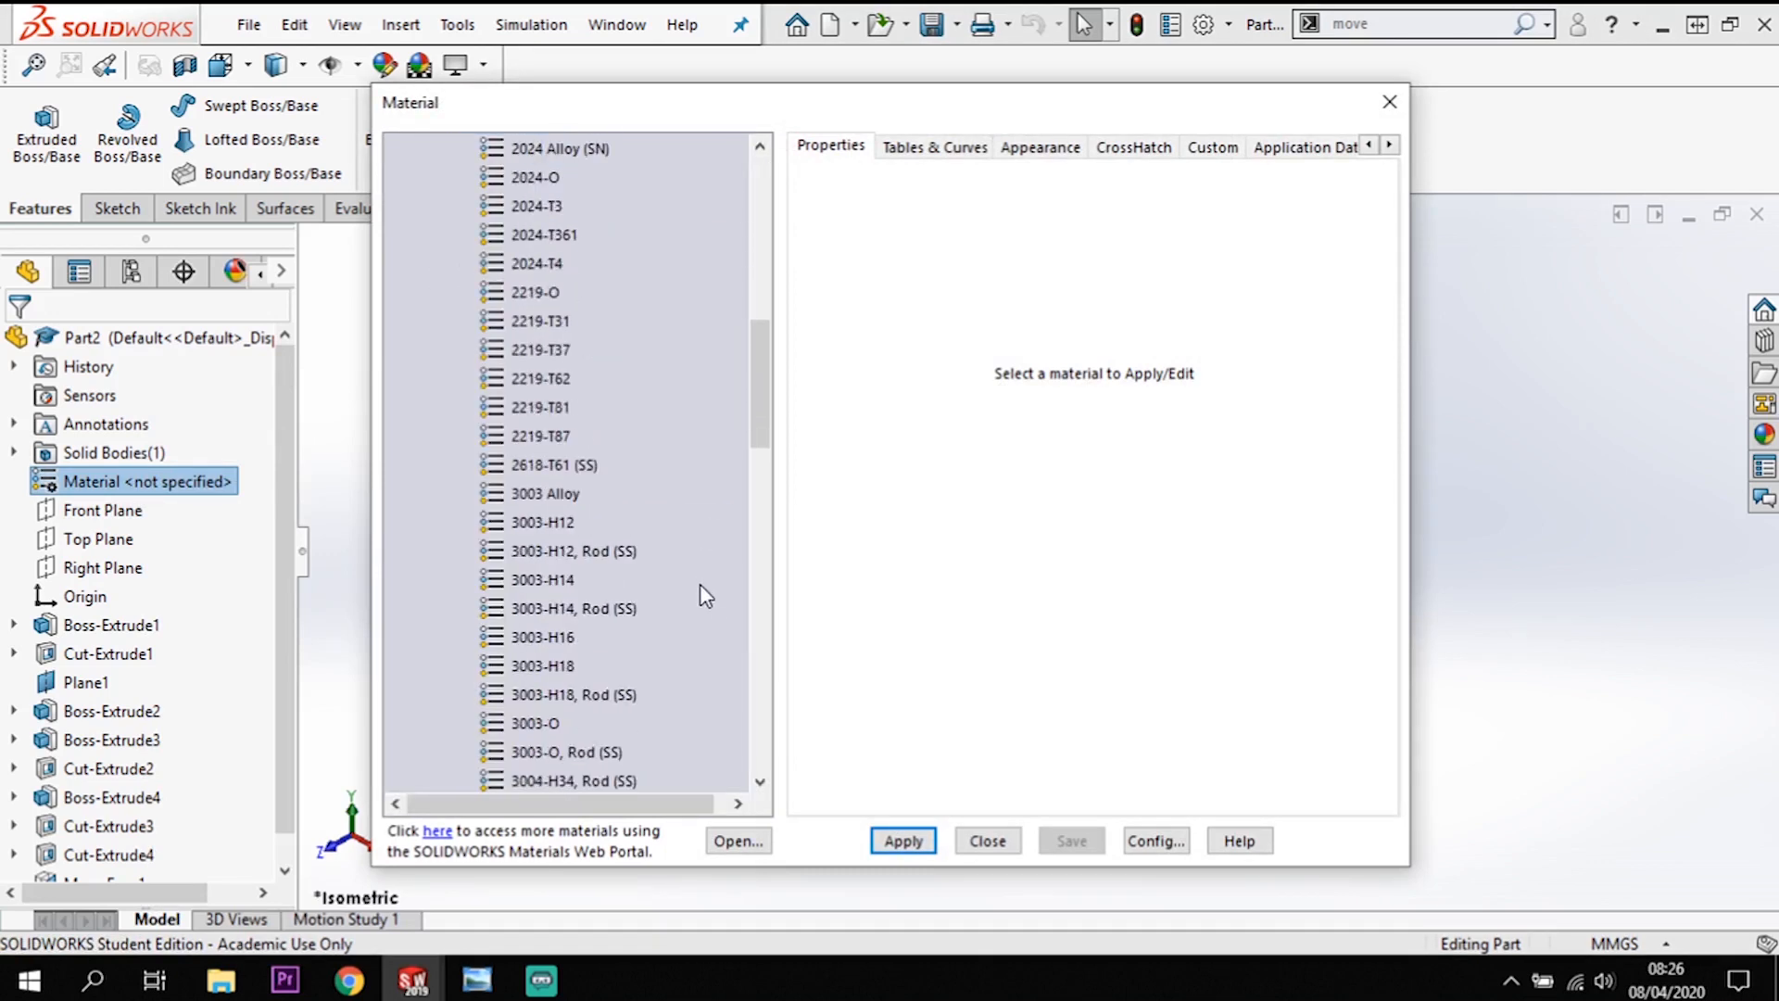
scroll(704, 593, down, 10)
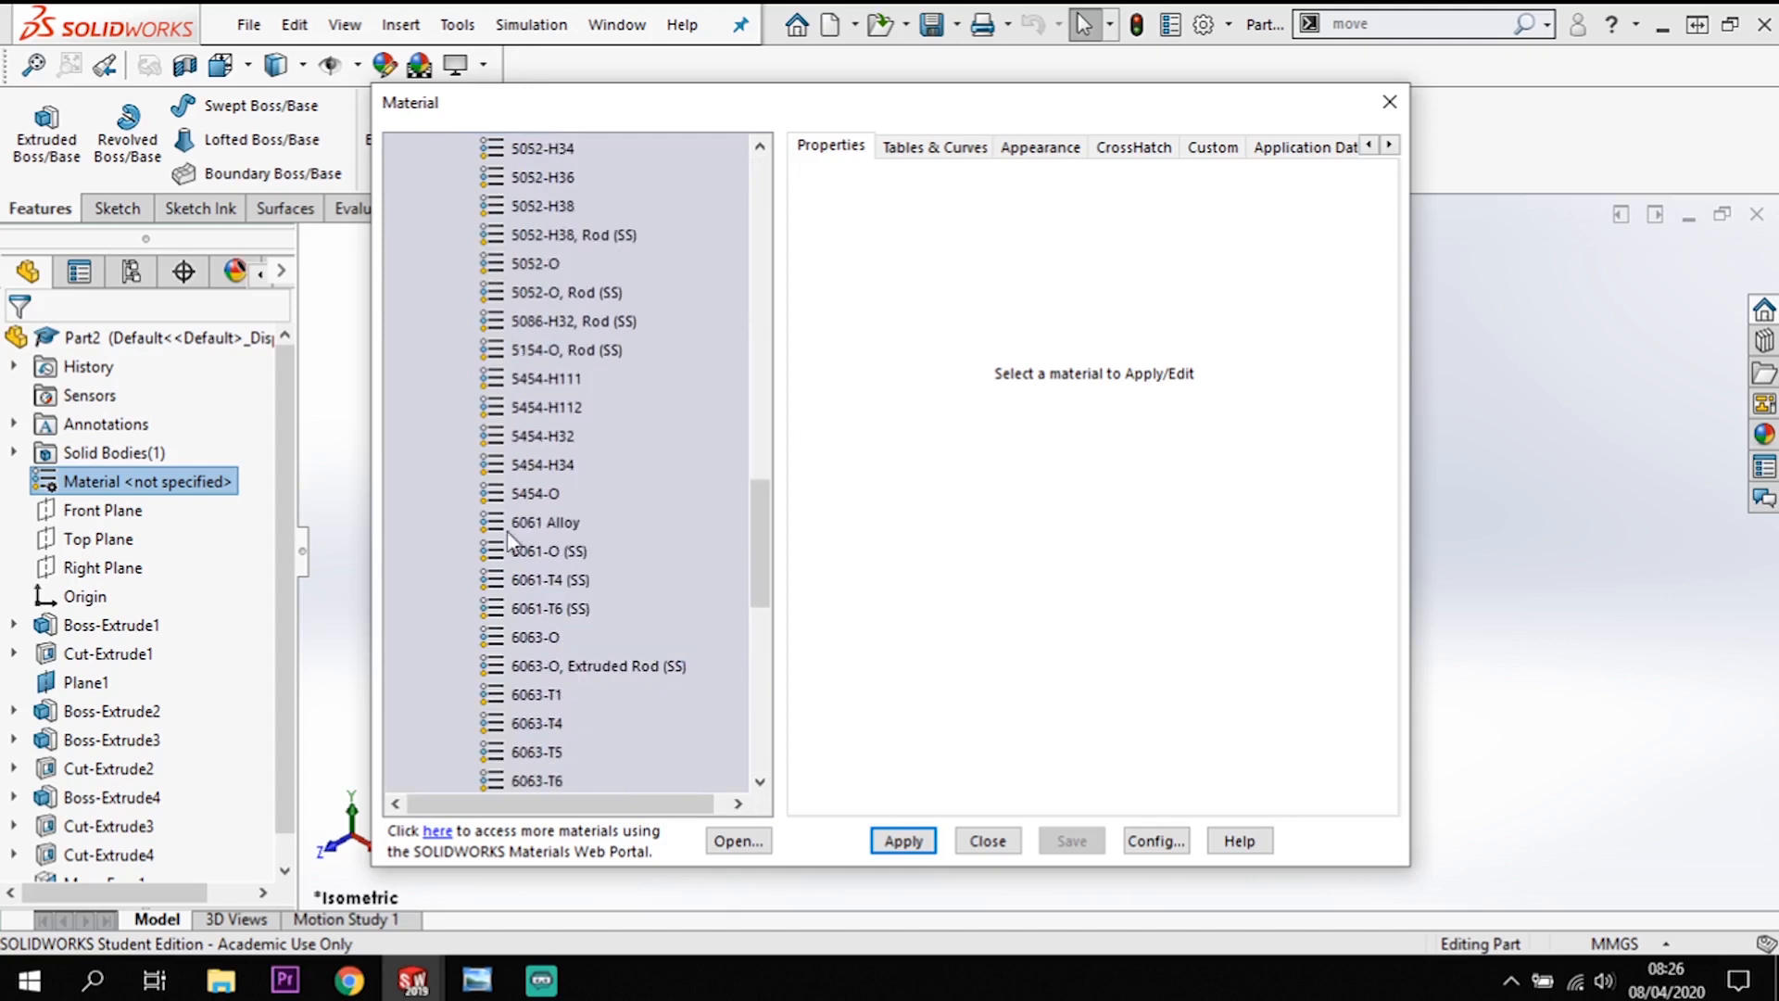
click(547, 524)
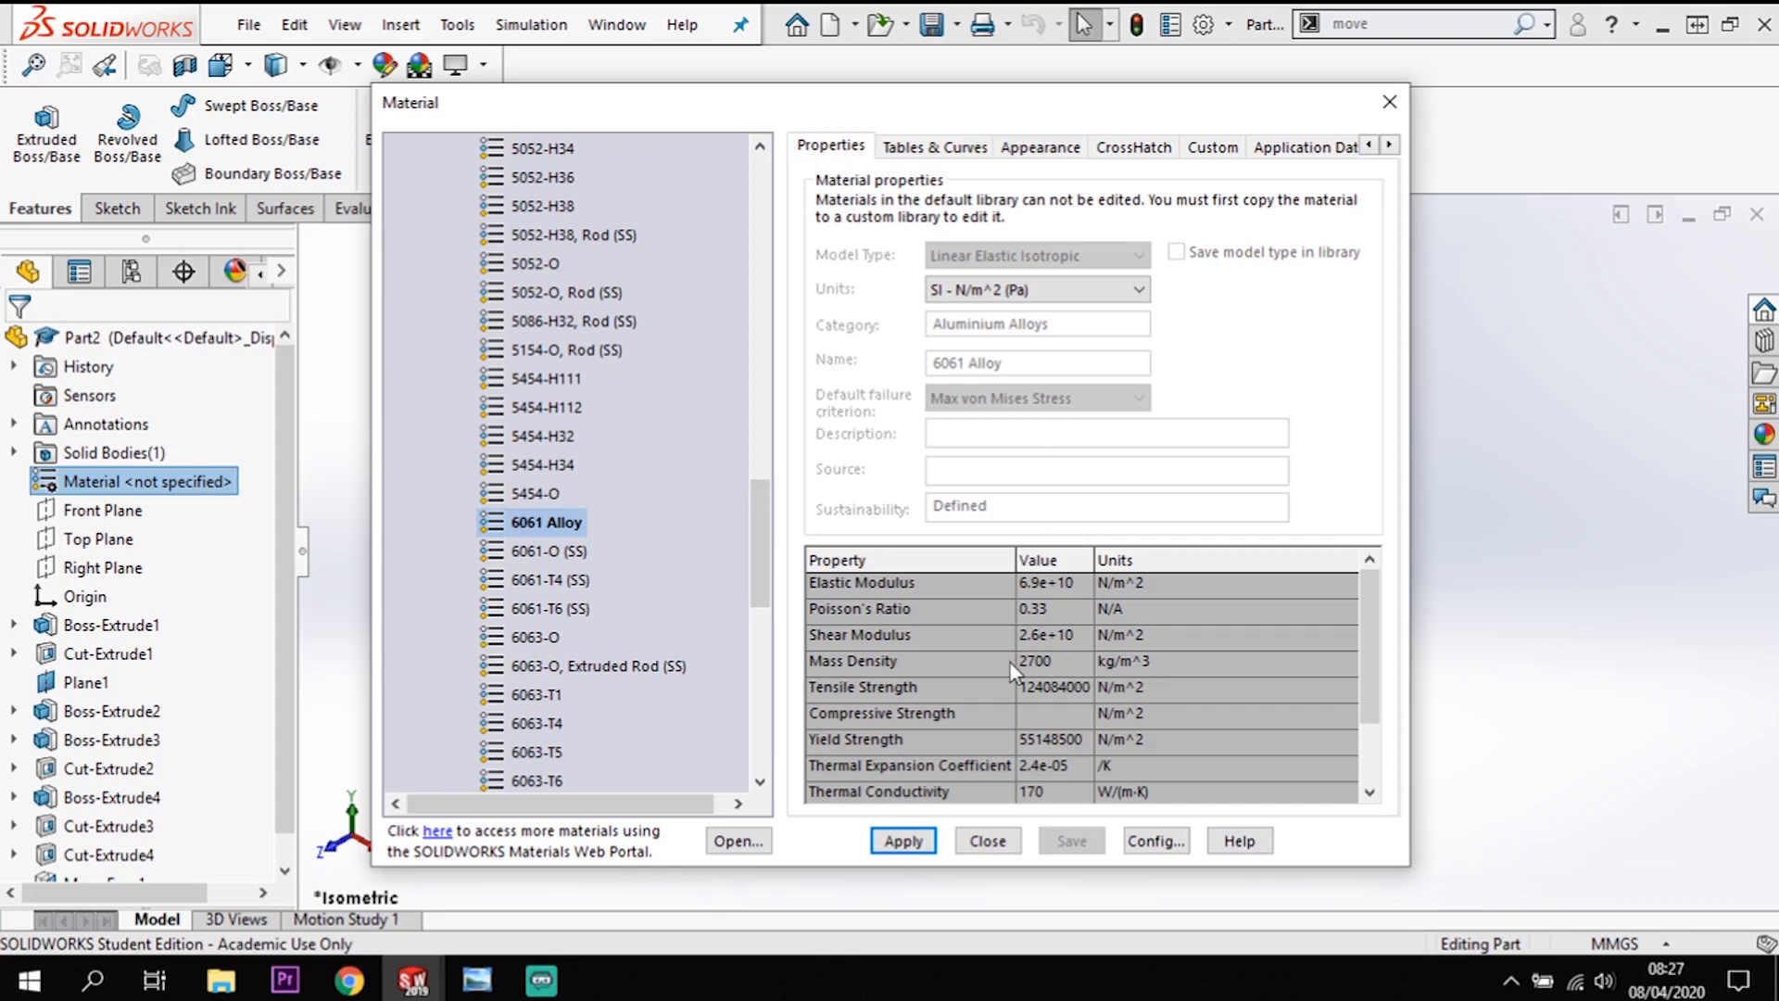
click(913, 843)
click(990, 842)
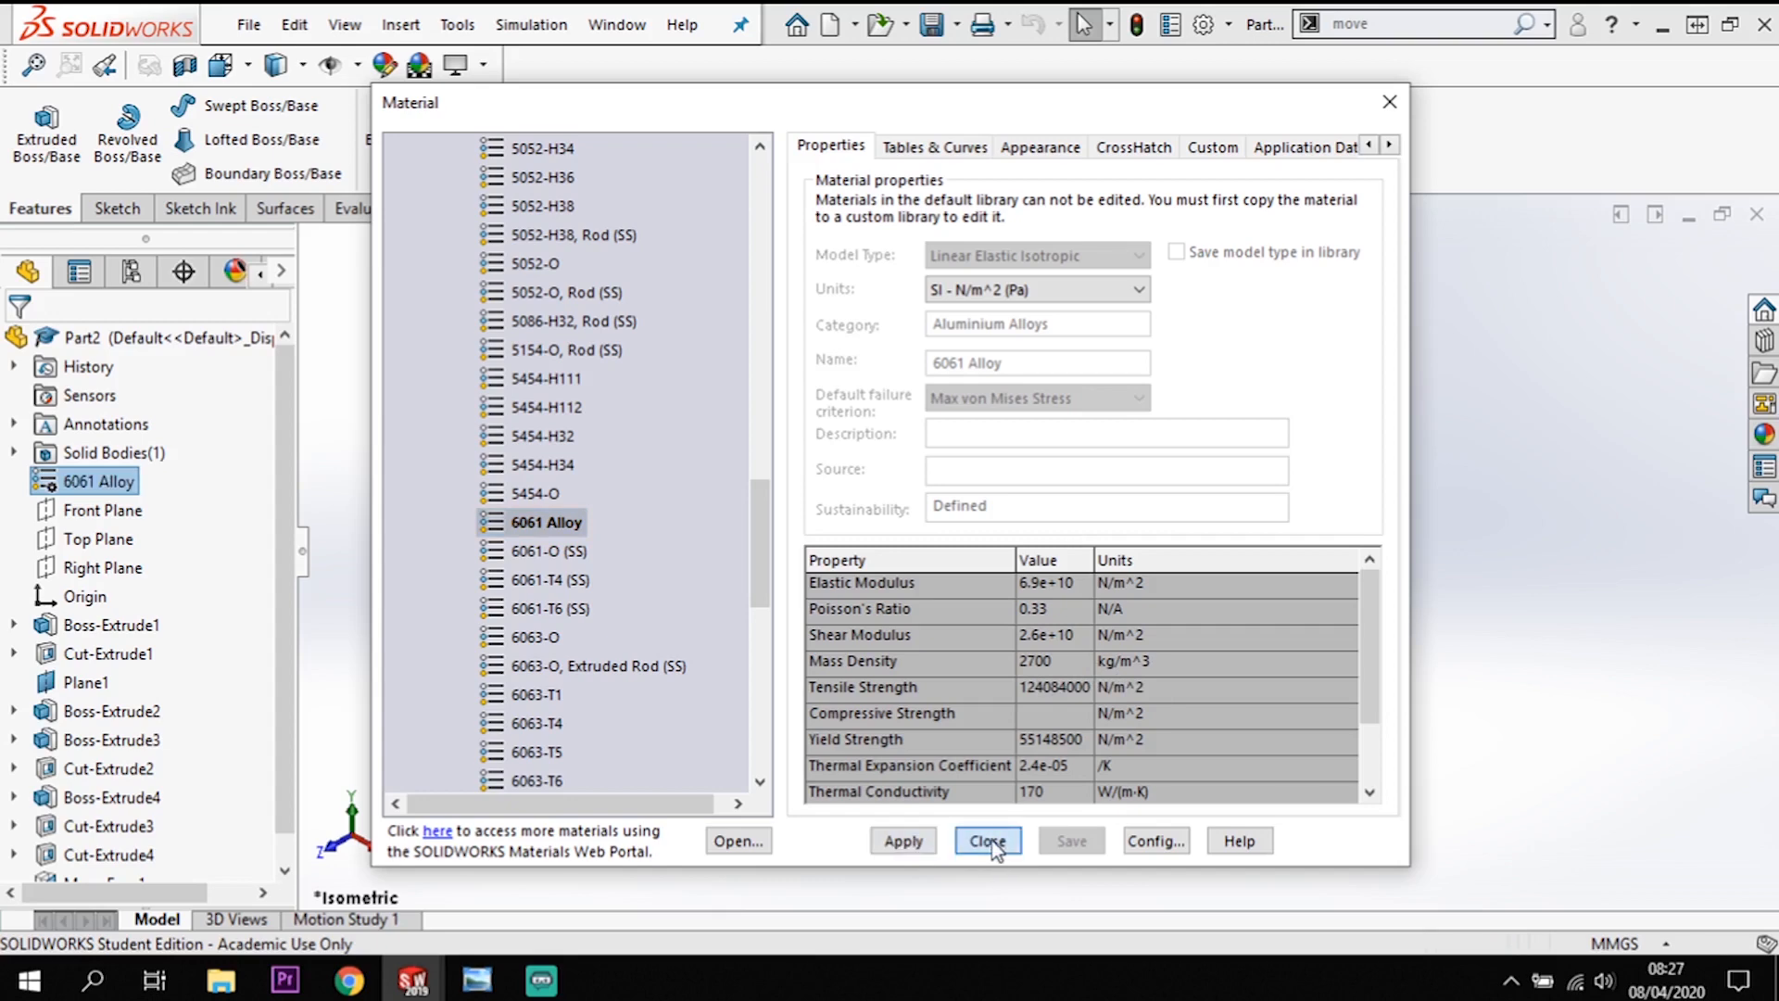